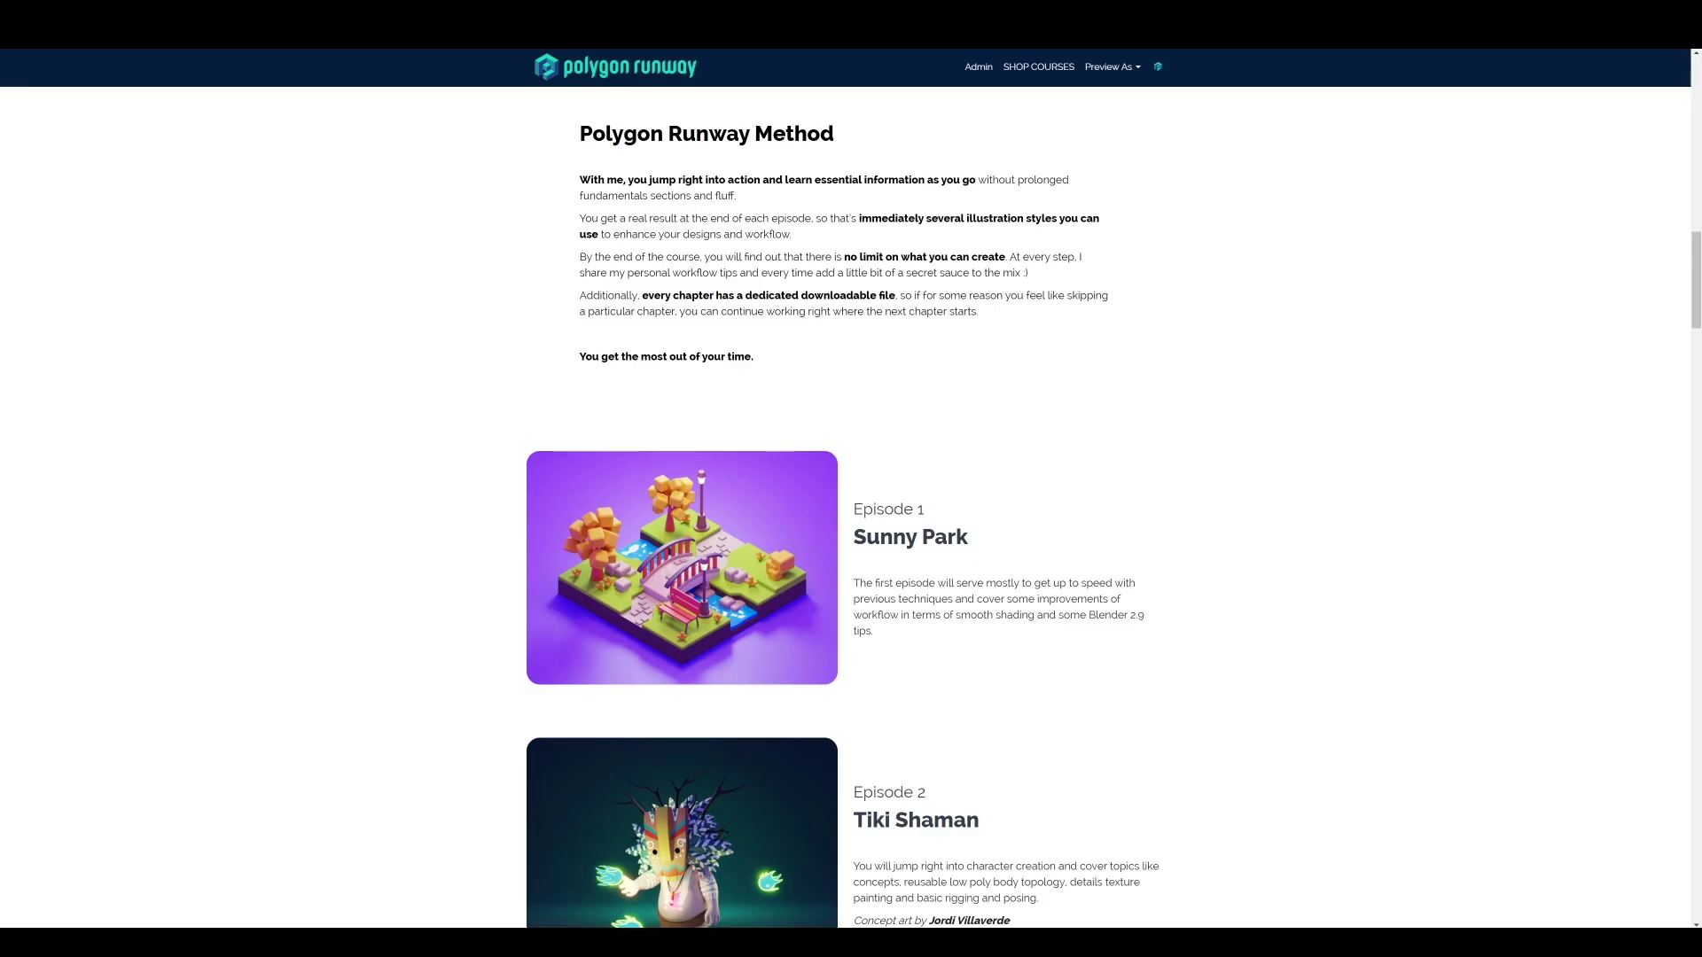
Look through the course page's episode previews, satisfaction guarantee, testimonials and teaching method sections.
scroll(851, 507, "down", 5)
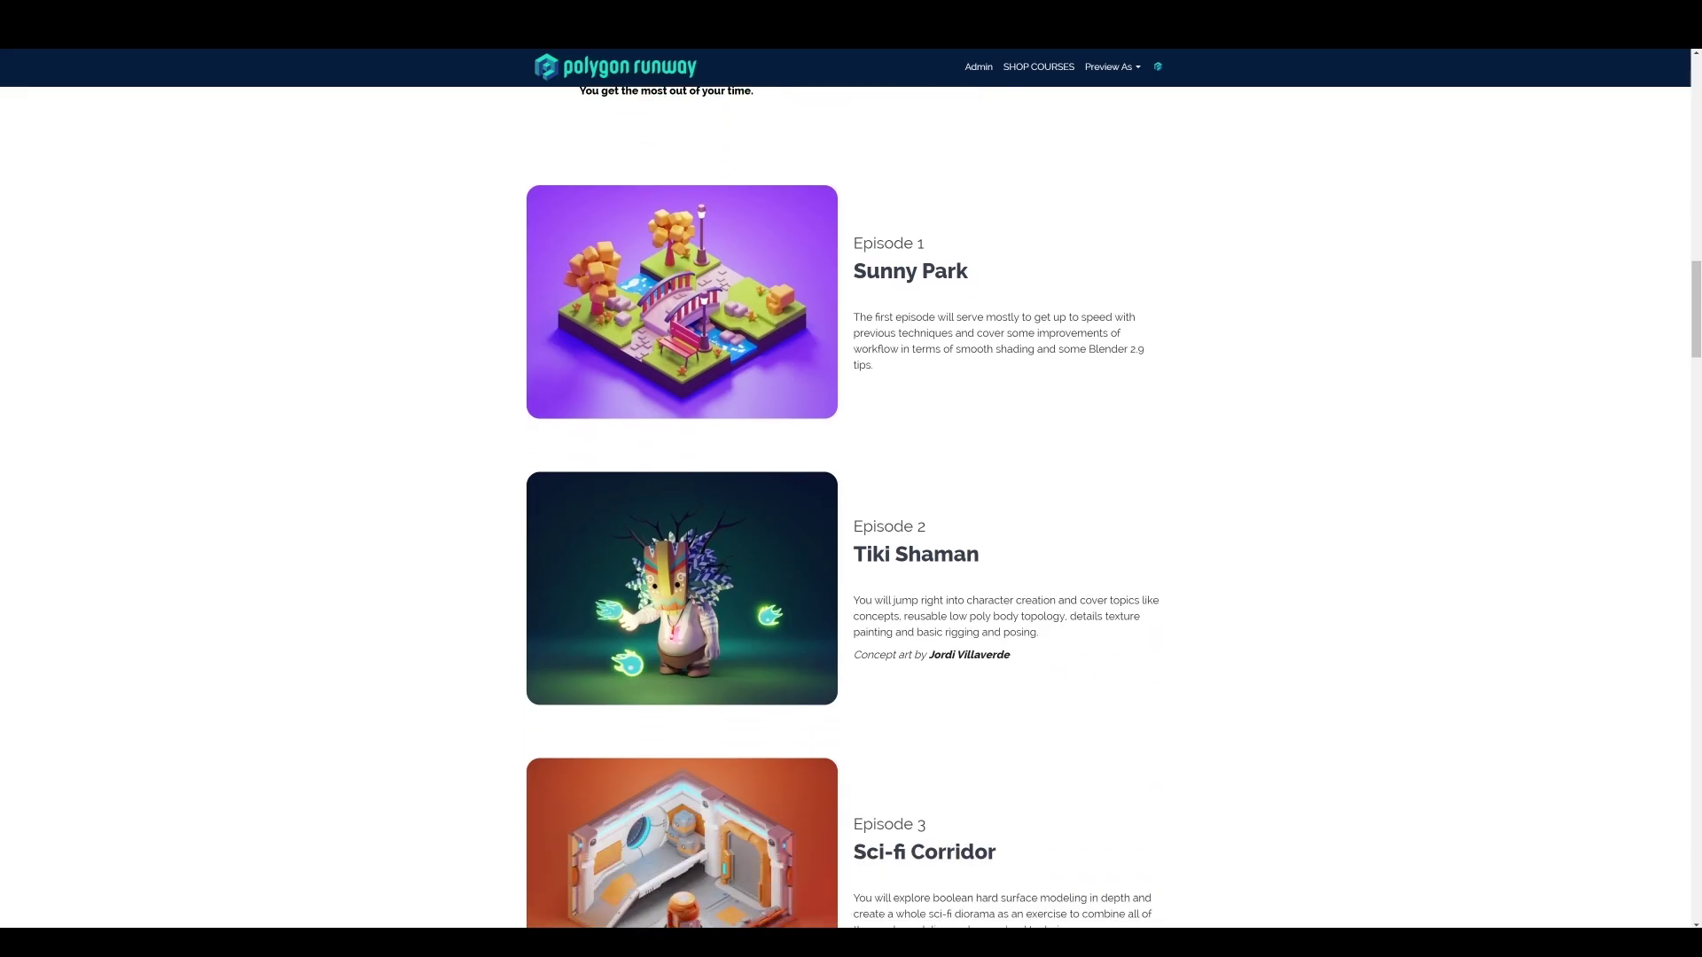
scroll(851, 507, "down", 3)
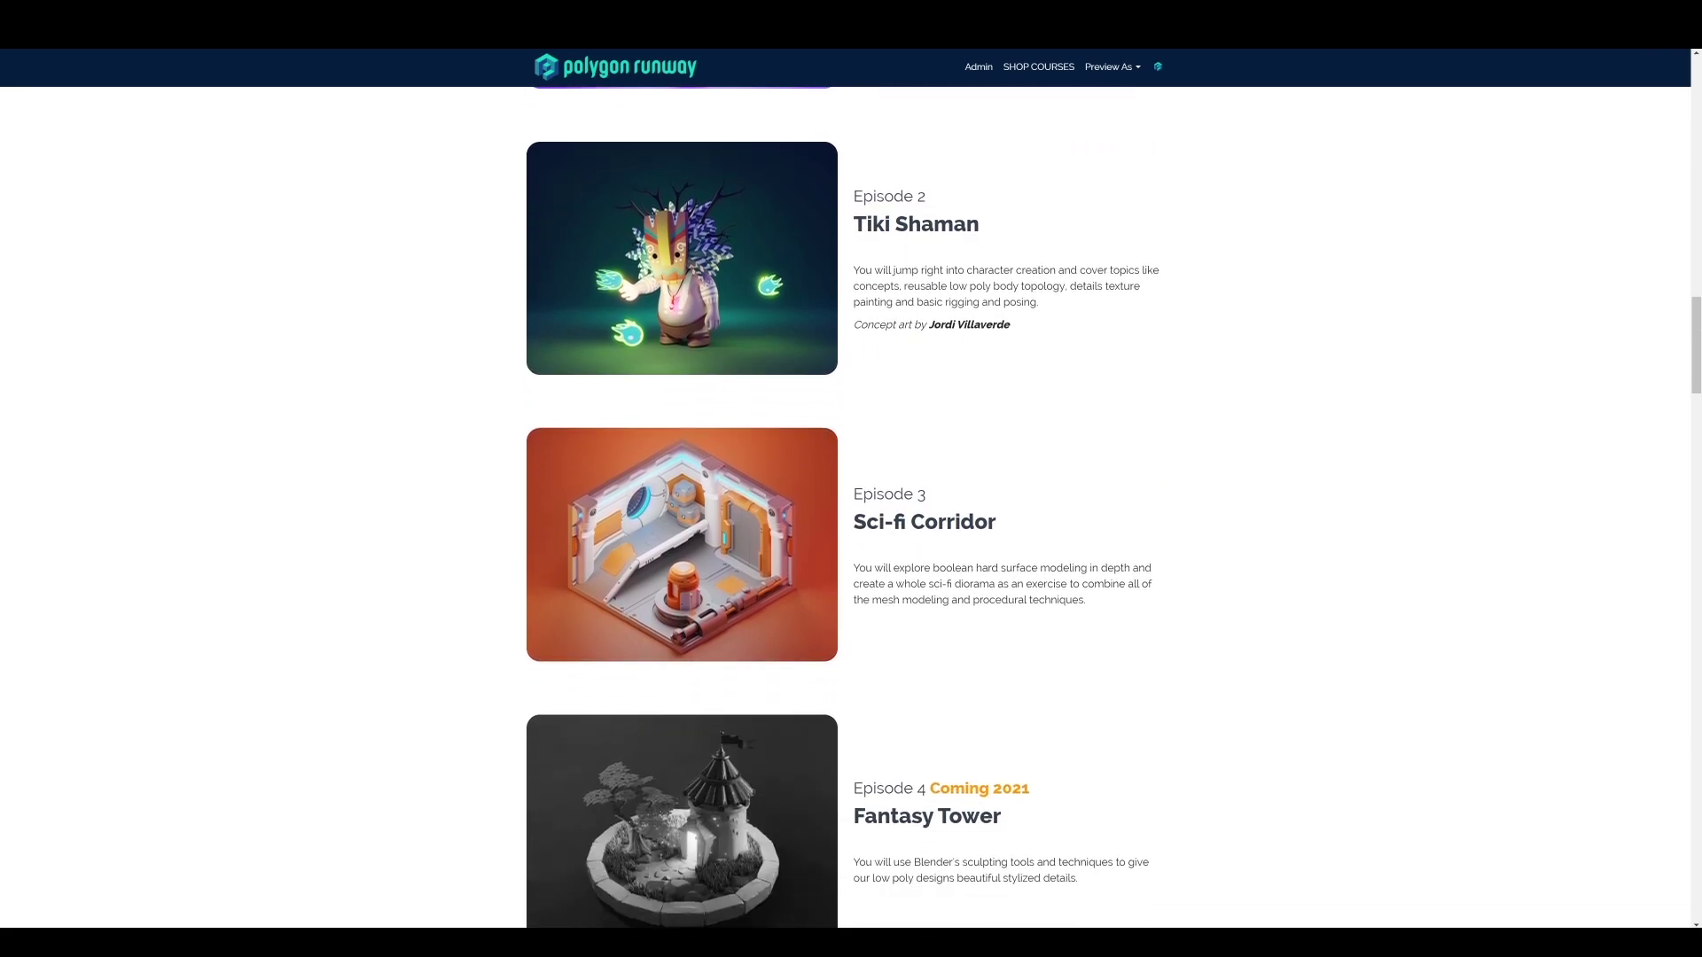
scroll(851, 507, "down", 5)
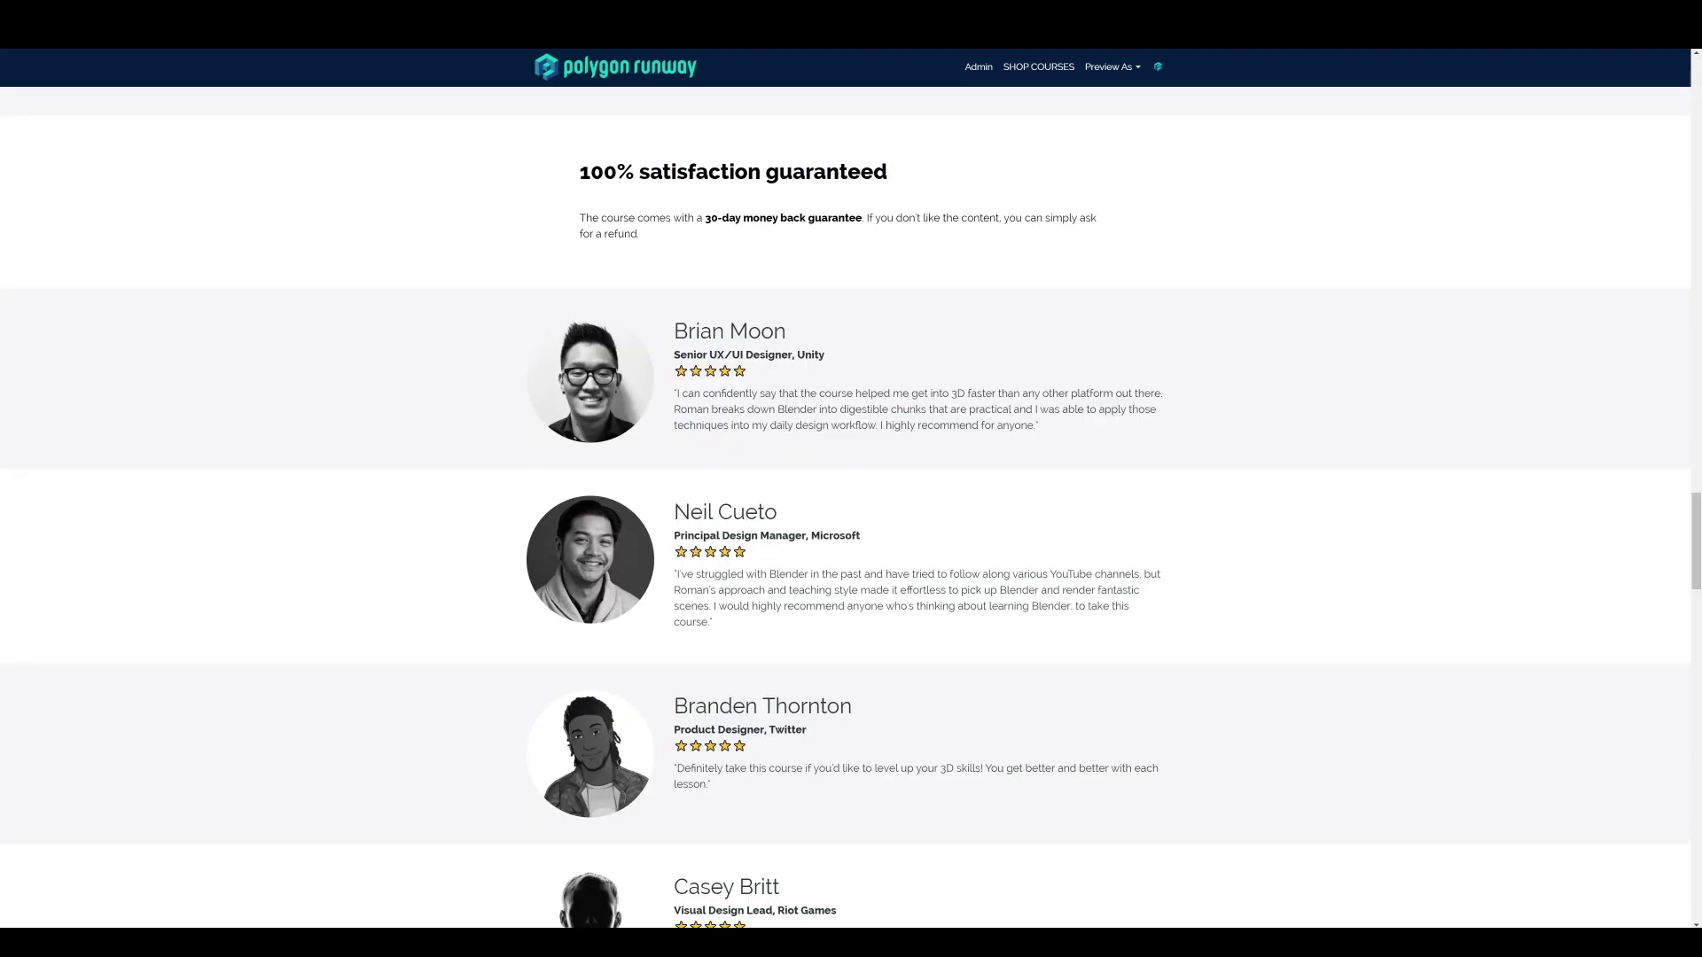
scroll(851, 507, "down", 7)
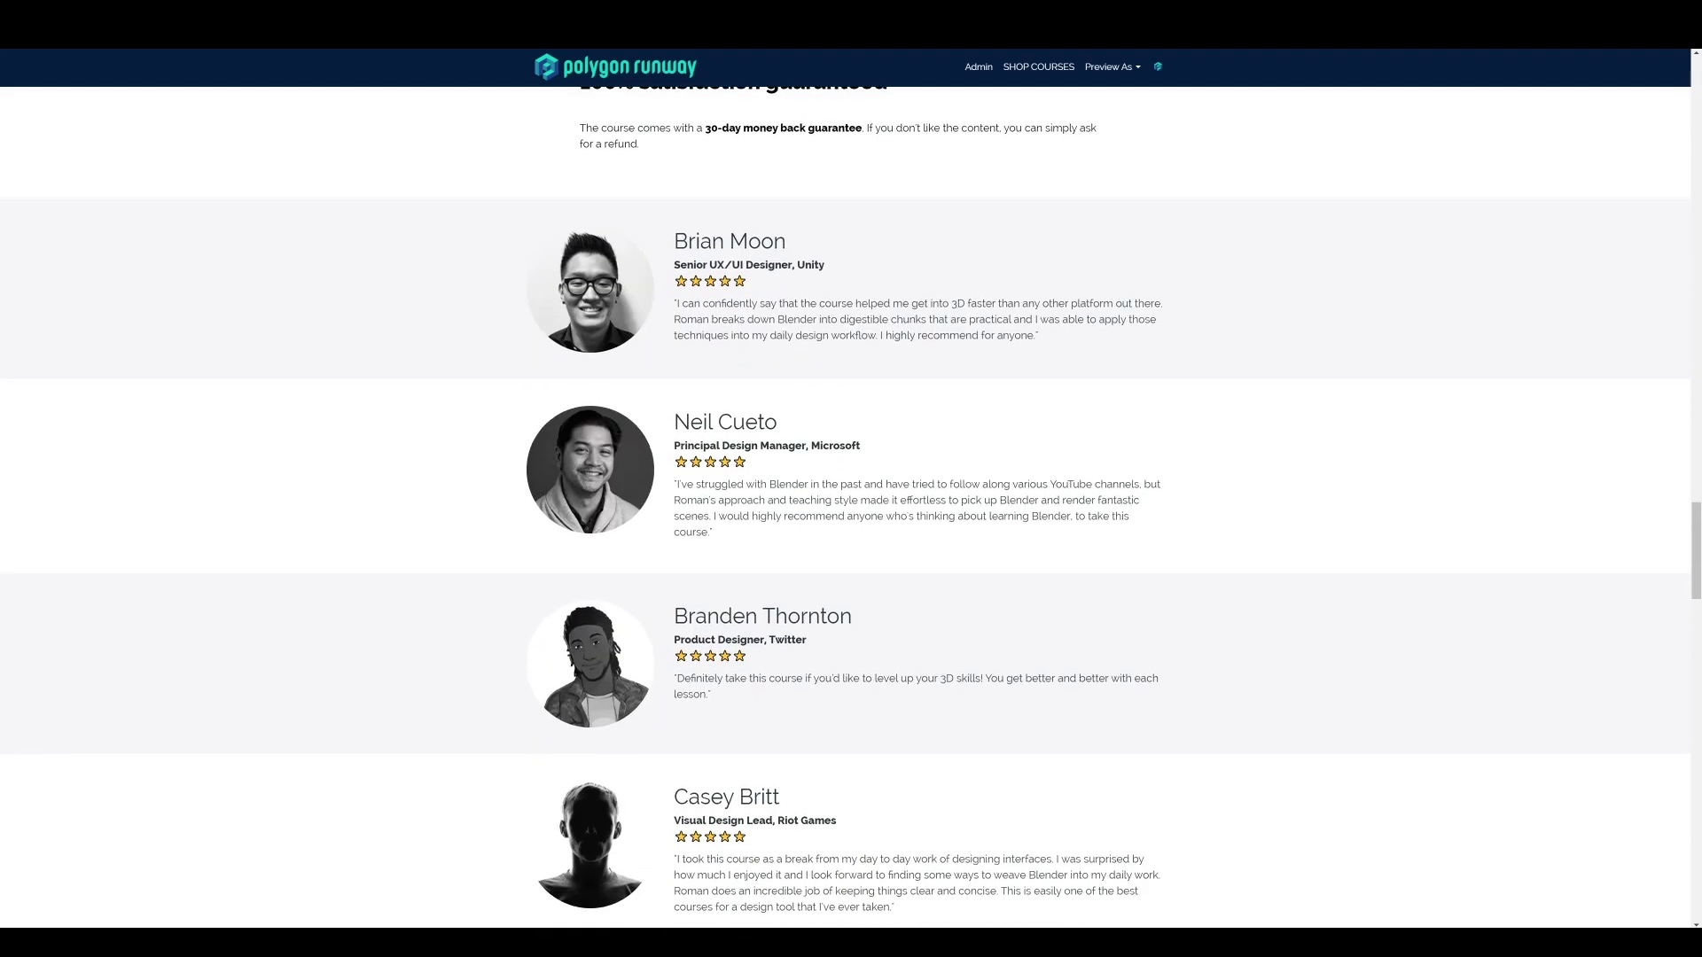
scroll(851, 507, "down", 4)
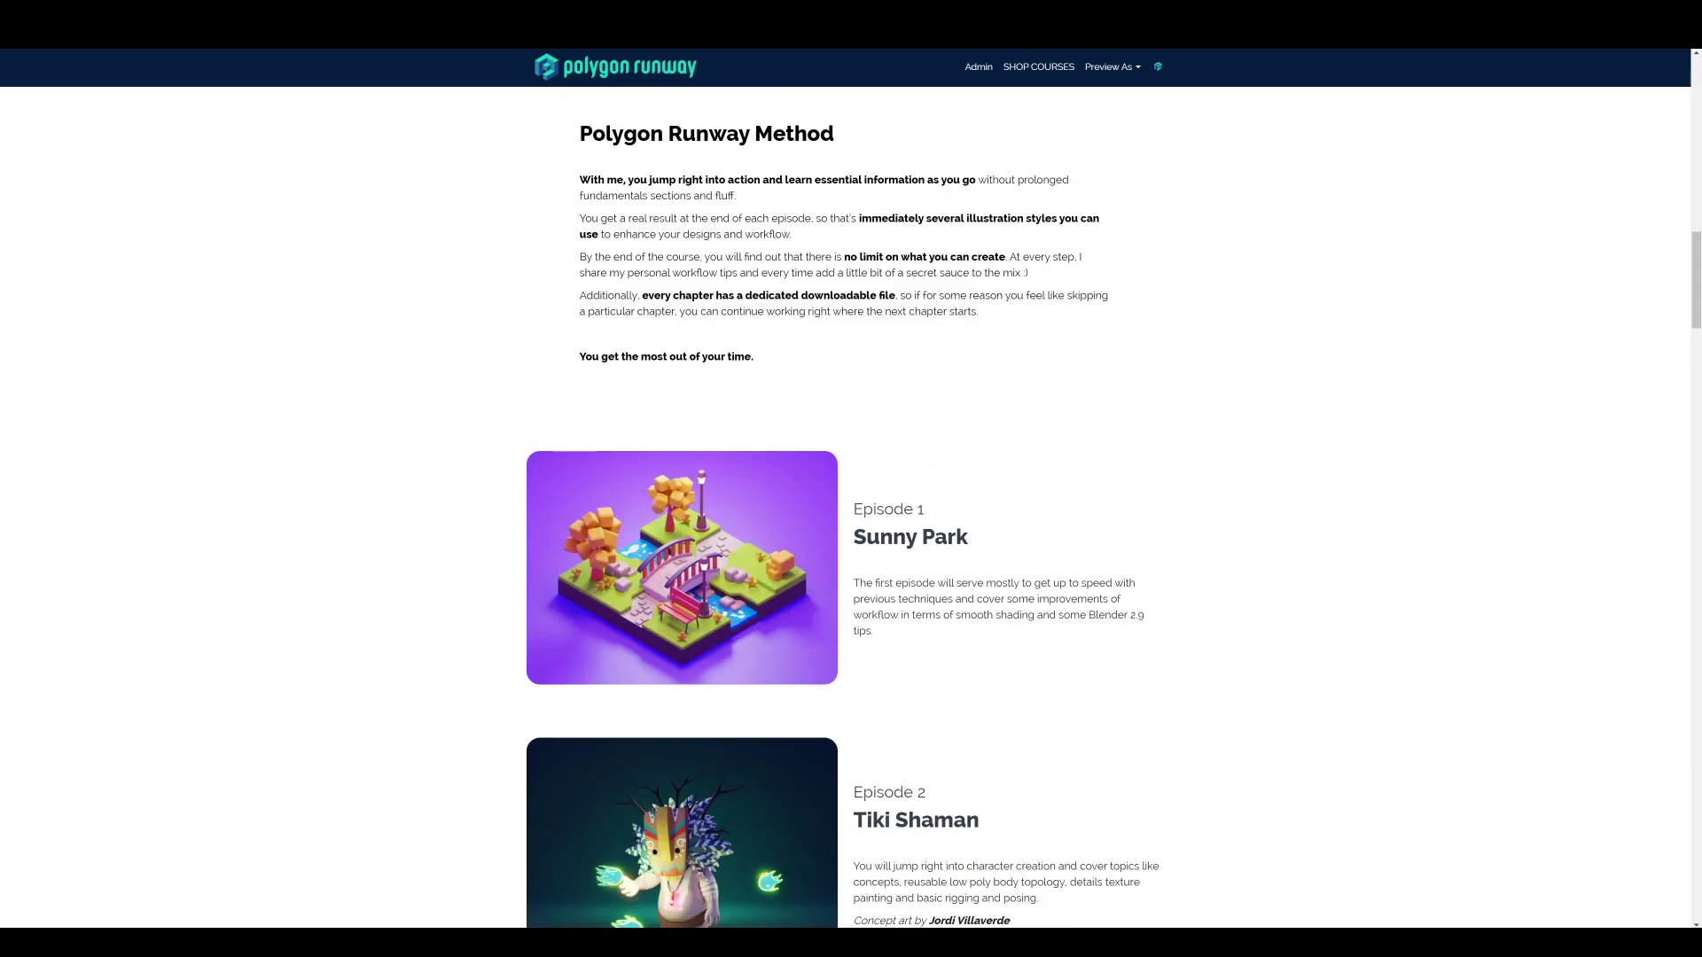
scroll(851, 507, "down", 4)
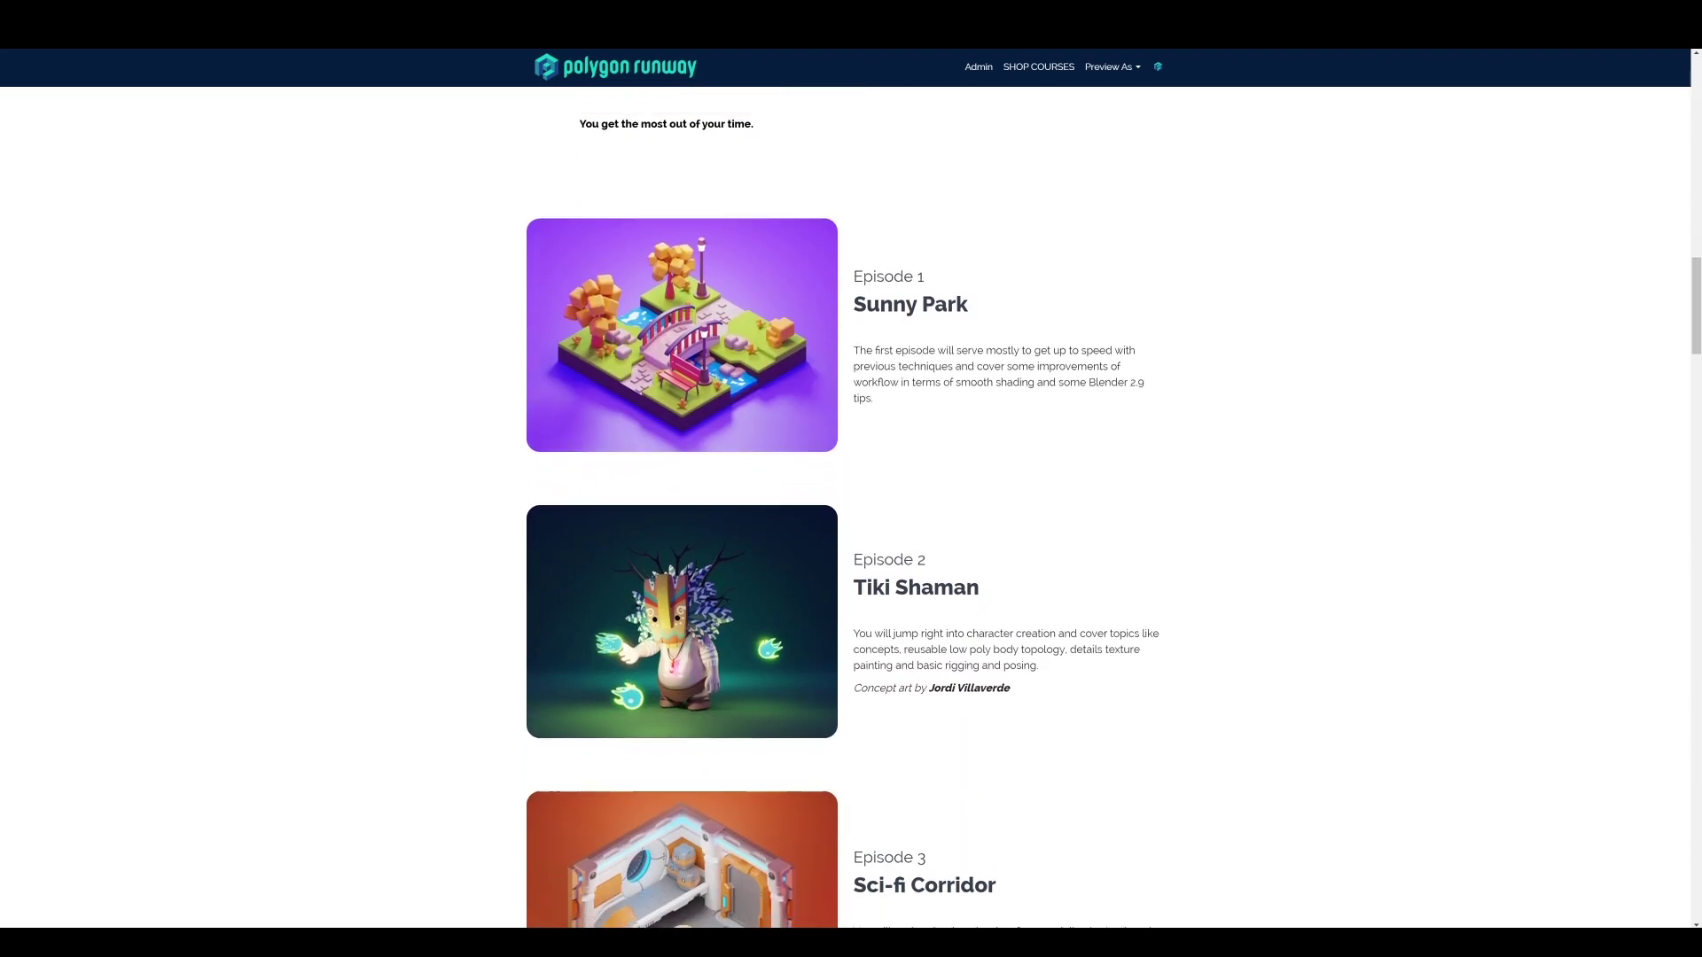
scroll(851, 507, "down", 3)
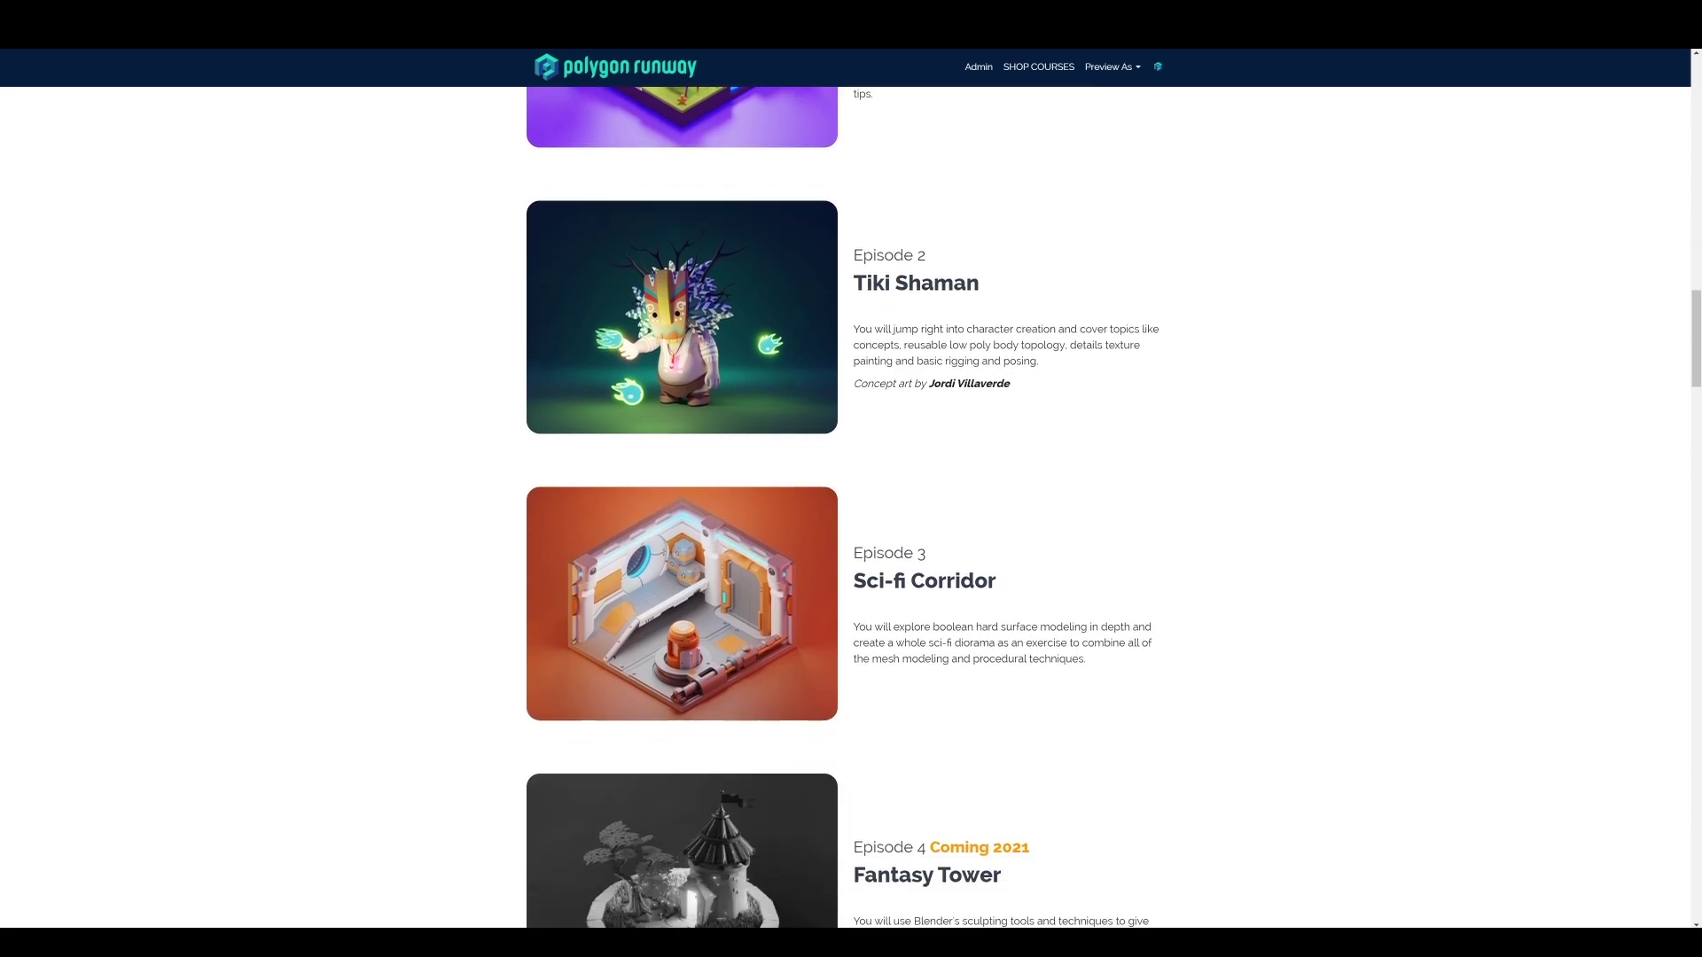
scroll(851, 507, "down", 4)
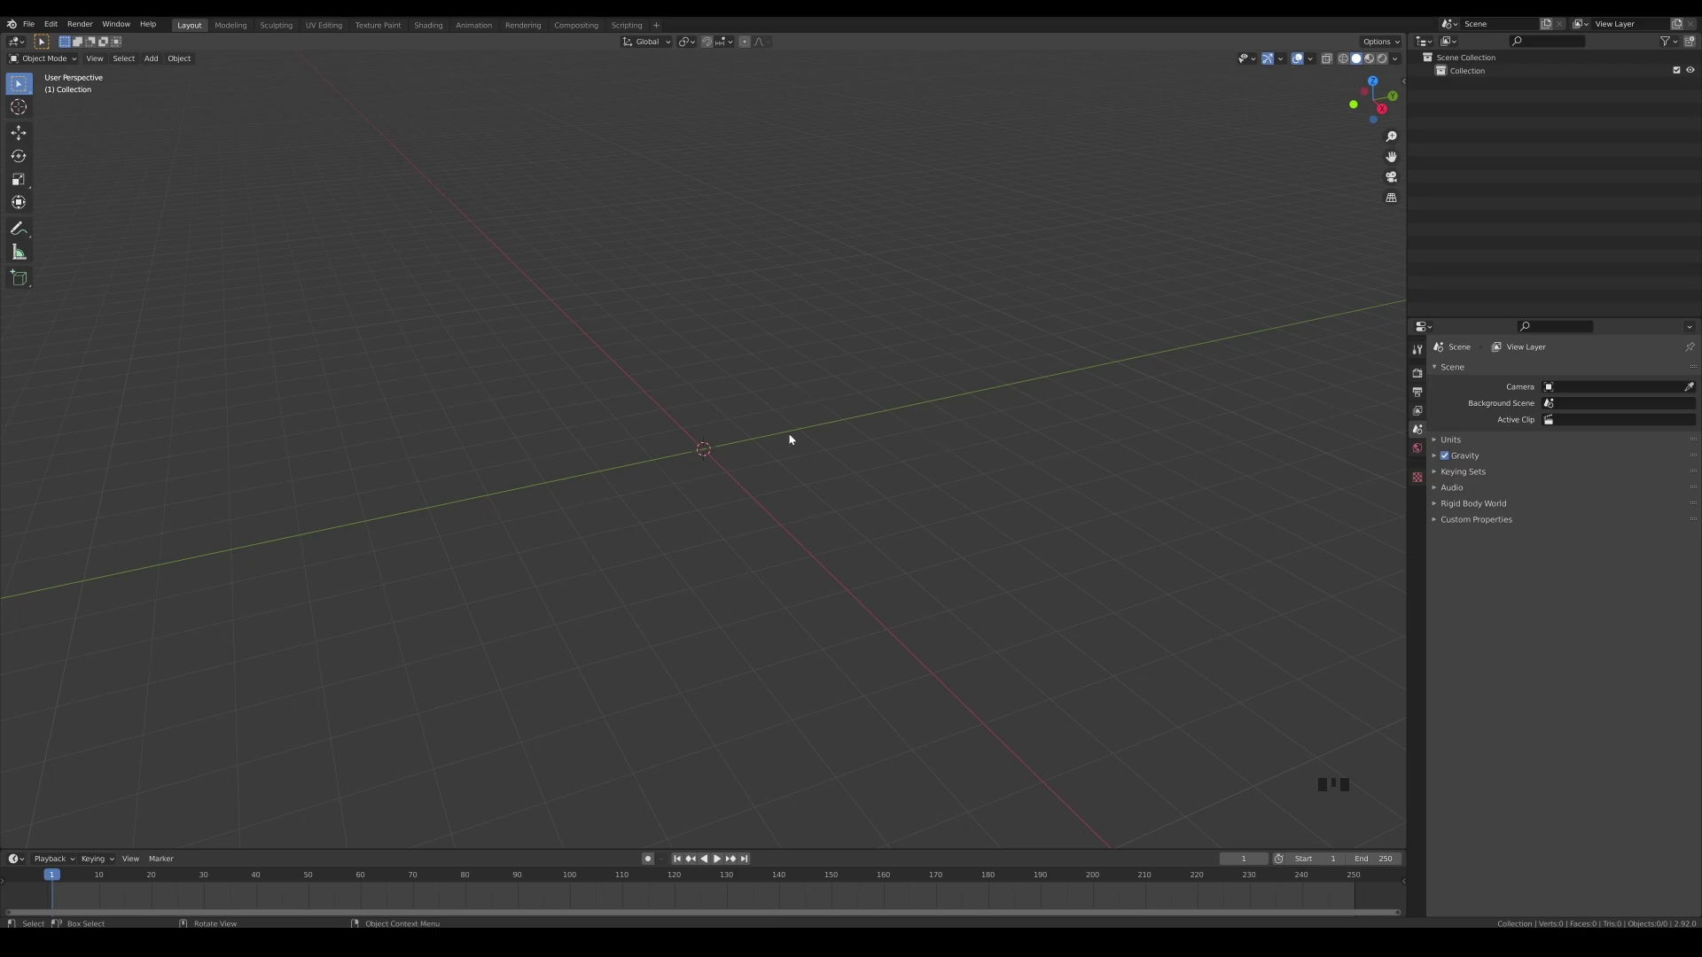
Add a mesh cube at the scene origin.
key("shift+a")
left_click(867, 451)
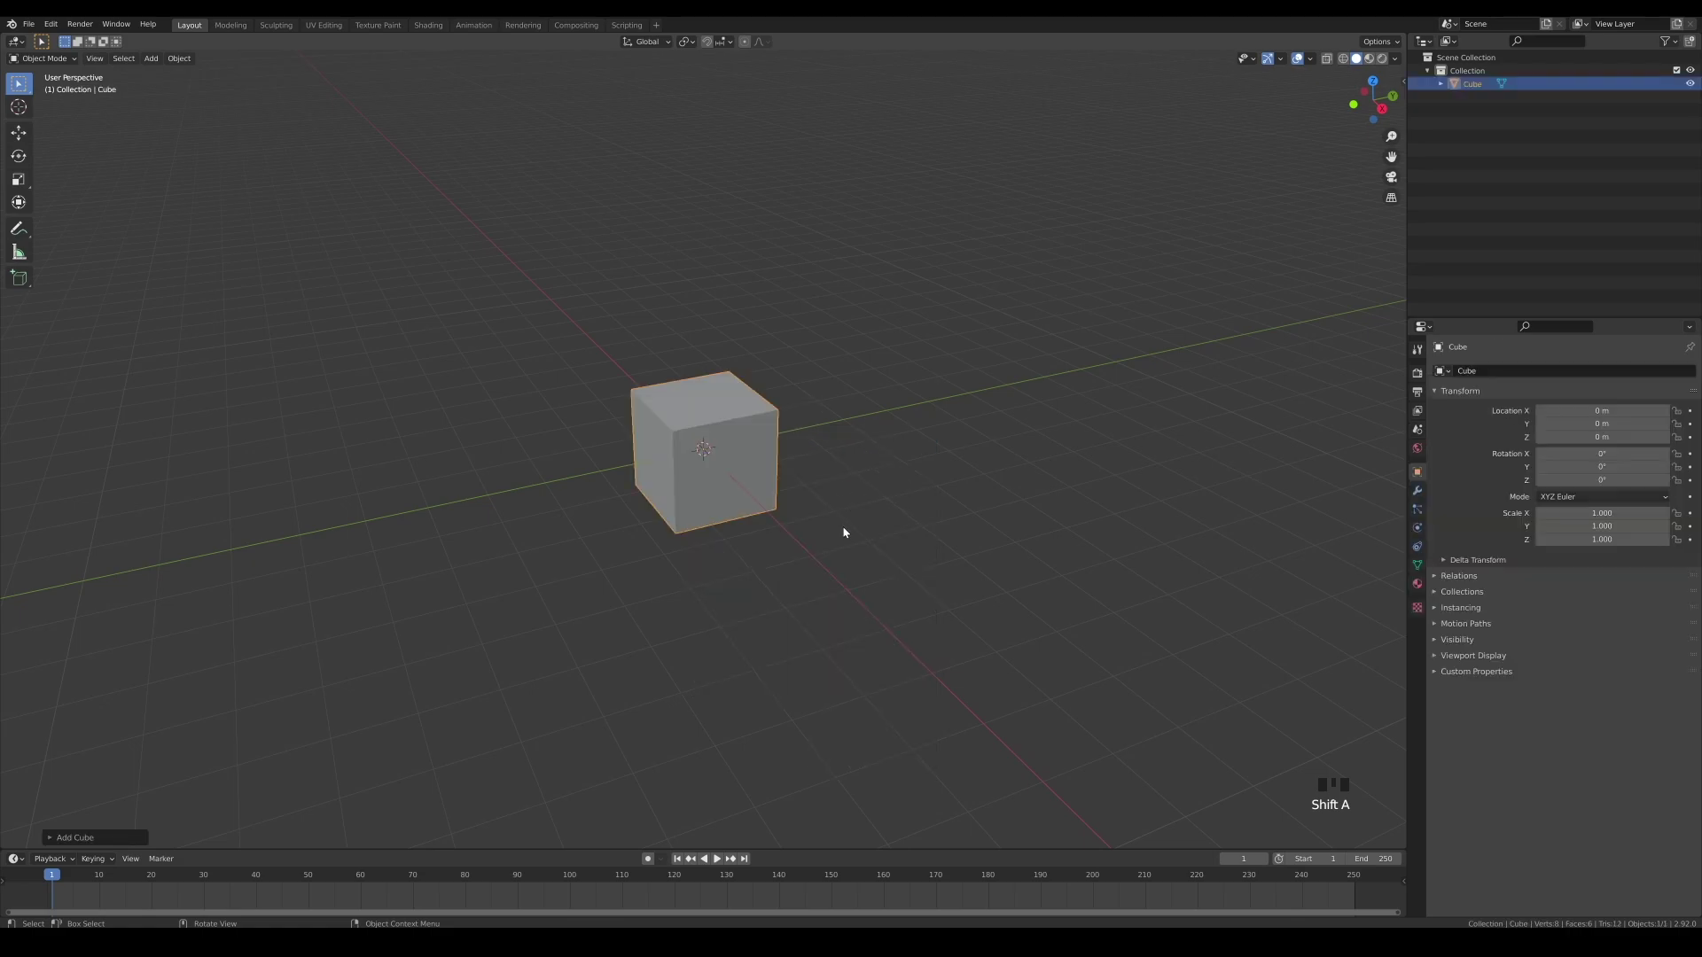
middle_click_drag(843, 532, 993, 572)
scroll(806, 538, "up", 2)
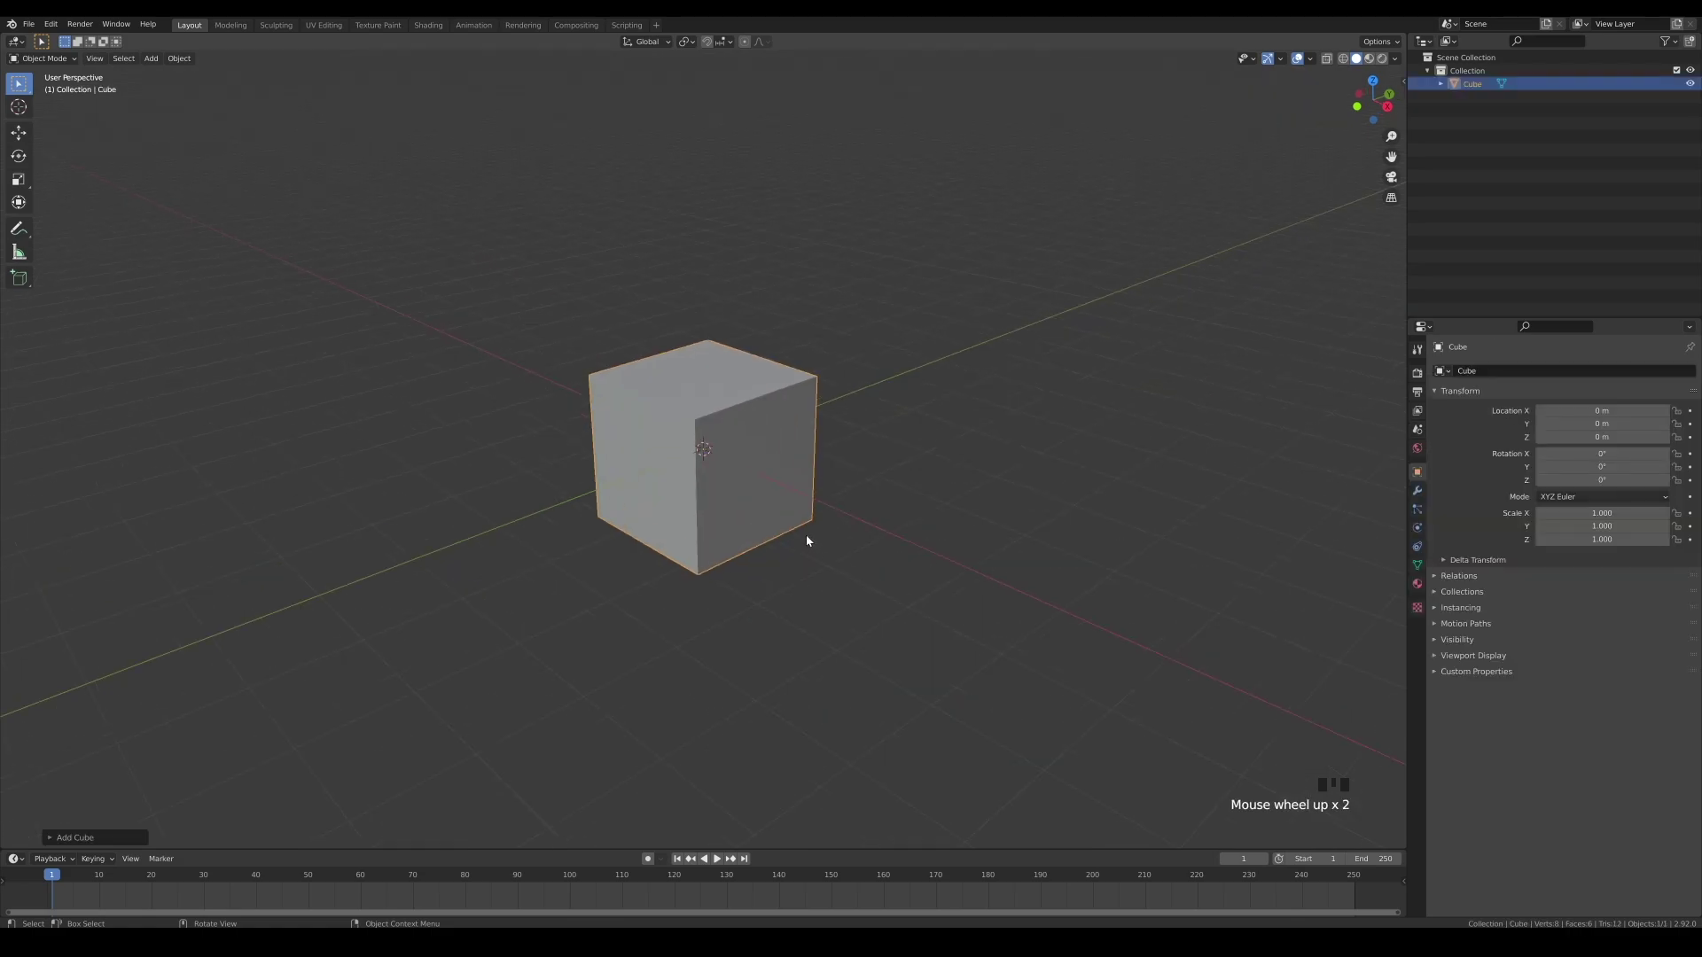
Bevel all edges of the cube in Edit Mode with 5 segments and a width of about 0.17 m.
key("Tab")
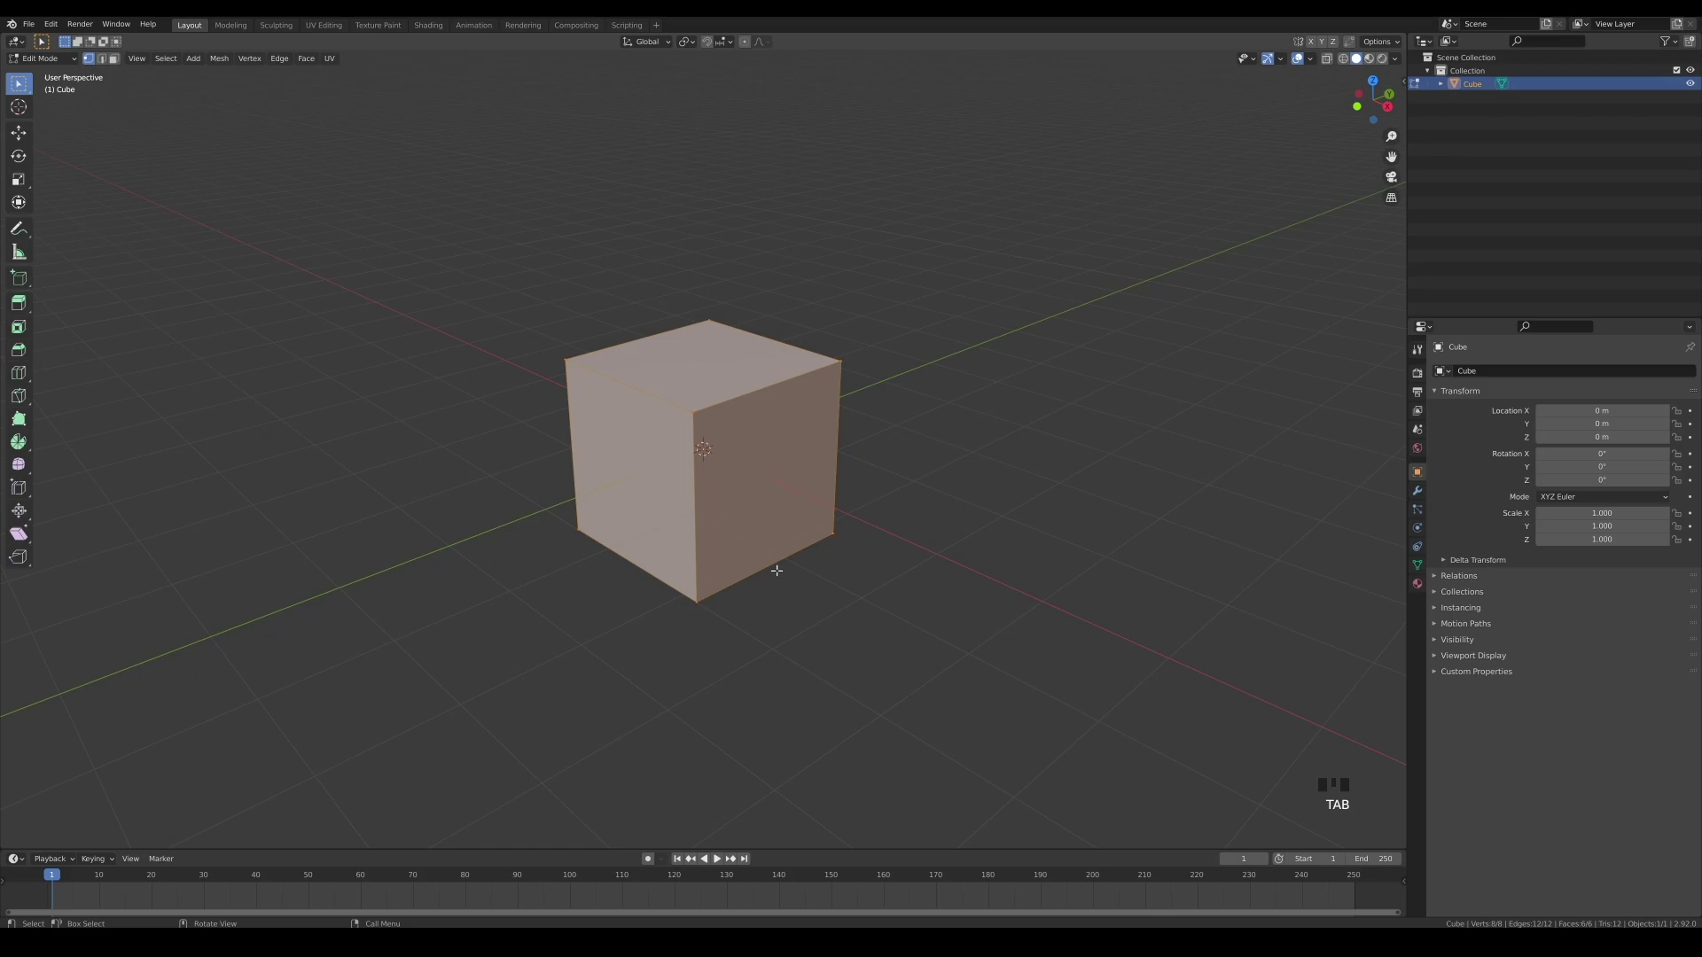
key("1")
key("ctrl+b")
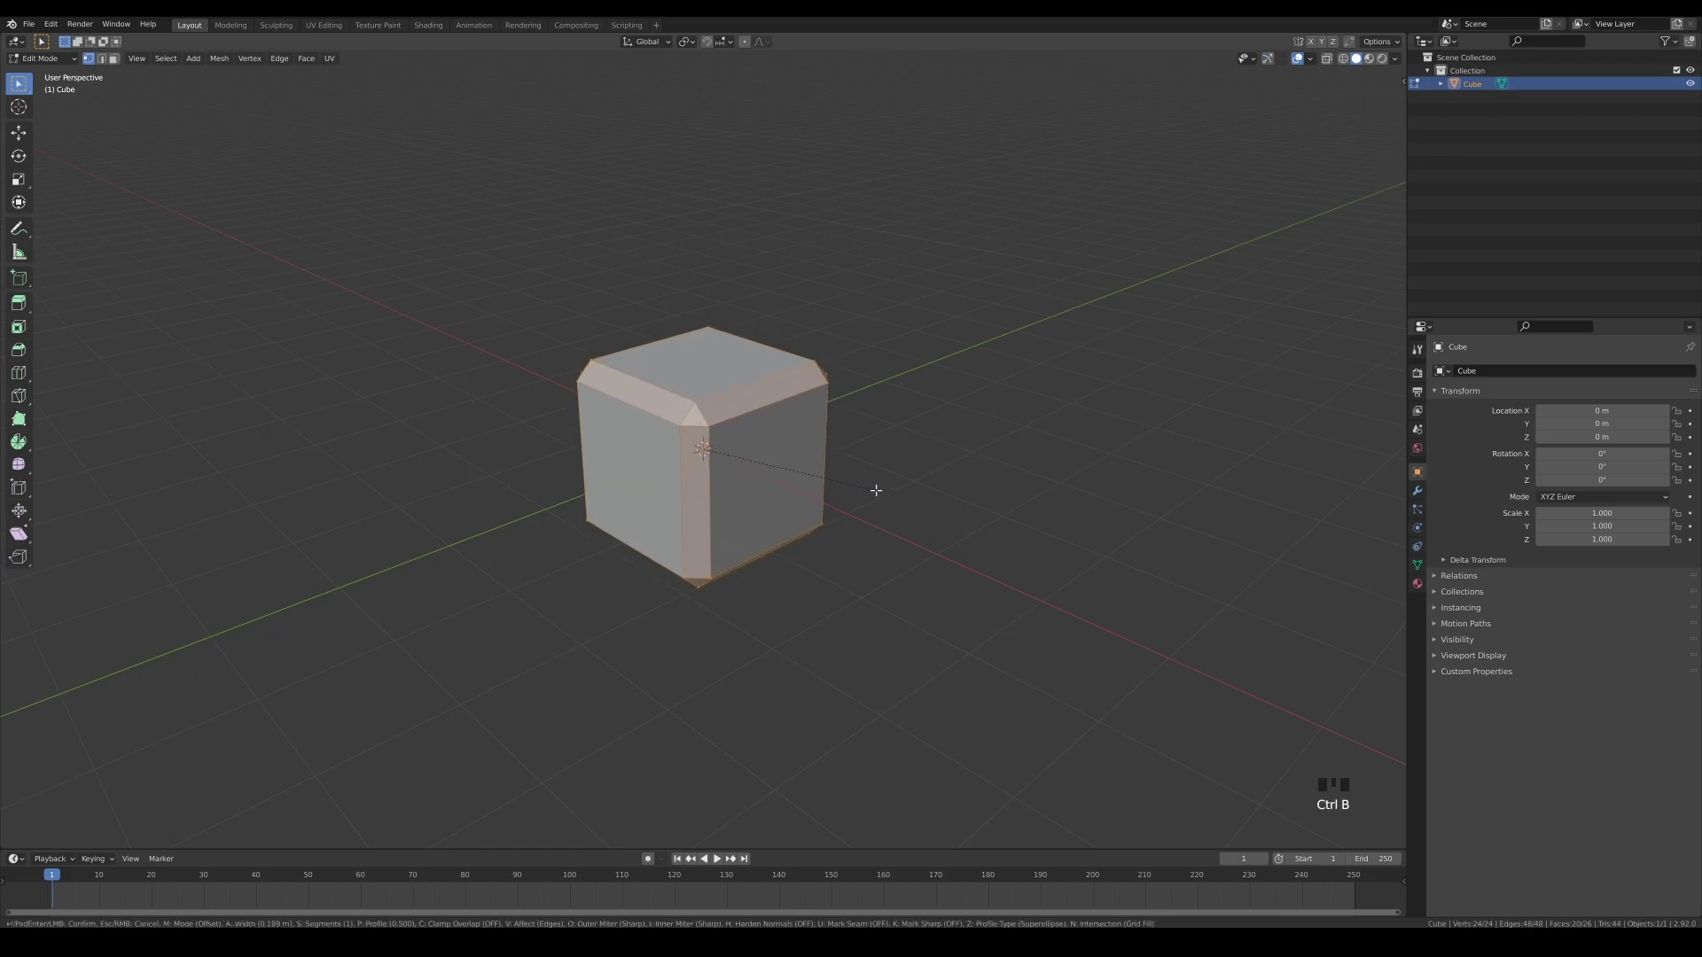
scroll(895, 490, "up", 2)
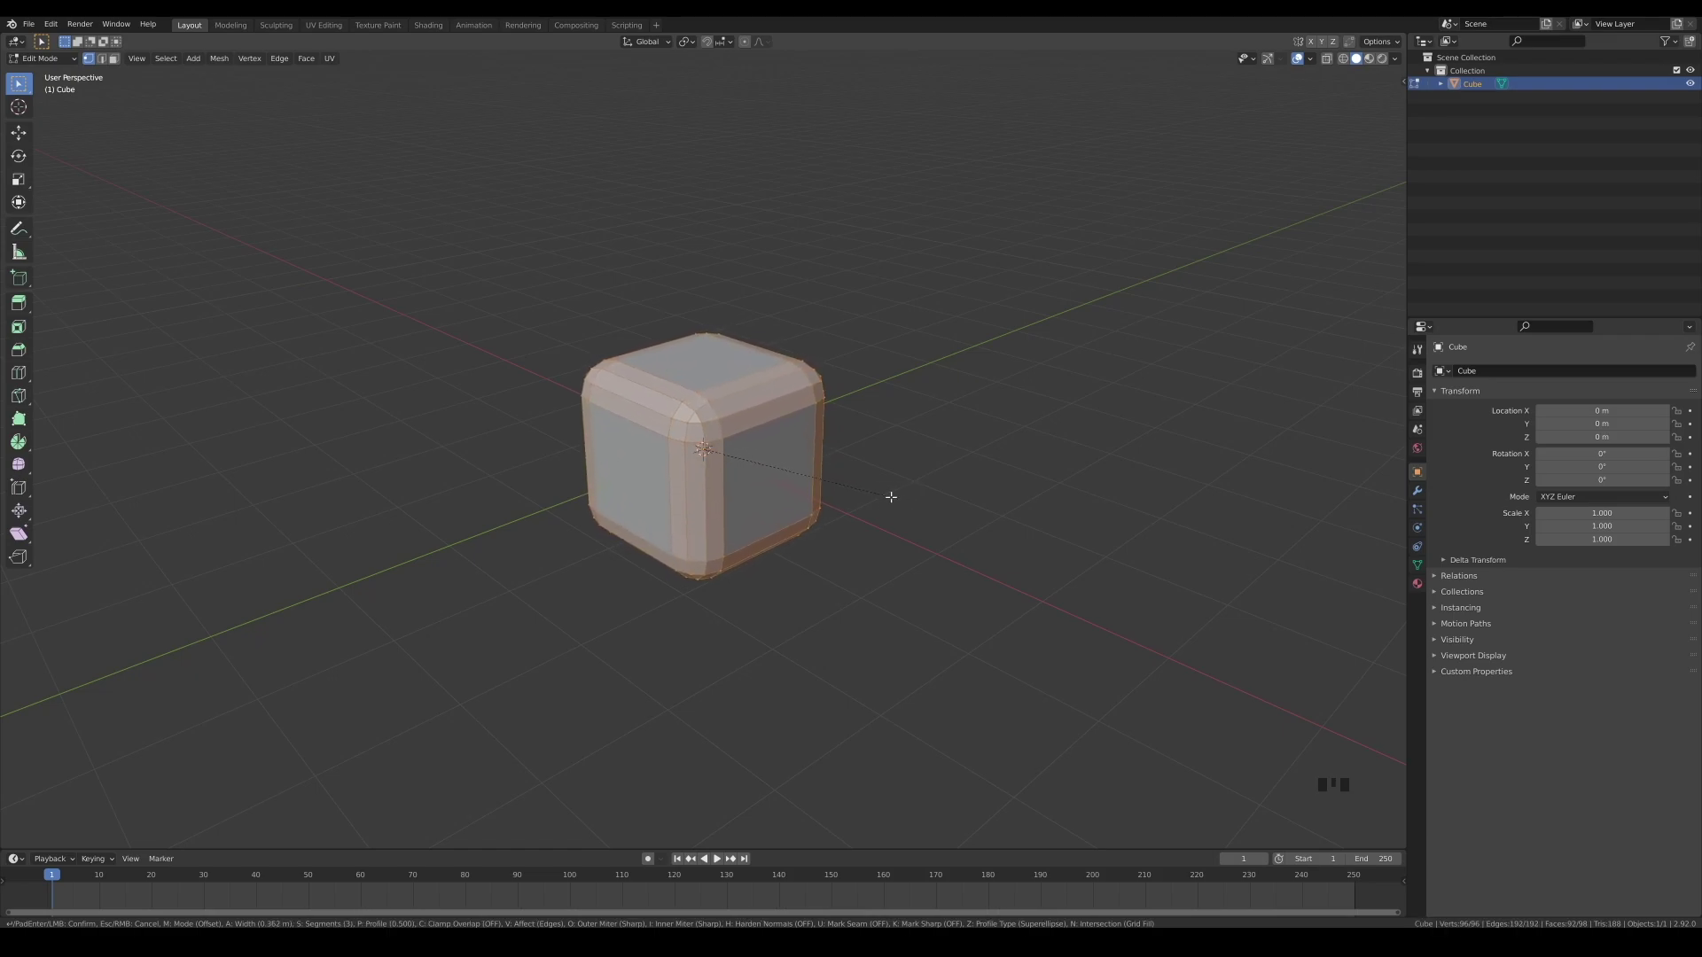
scroll(884, 492, "up", 2)
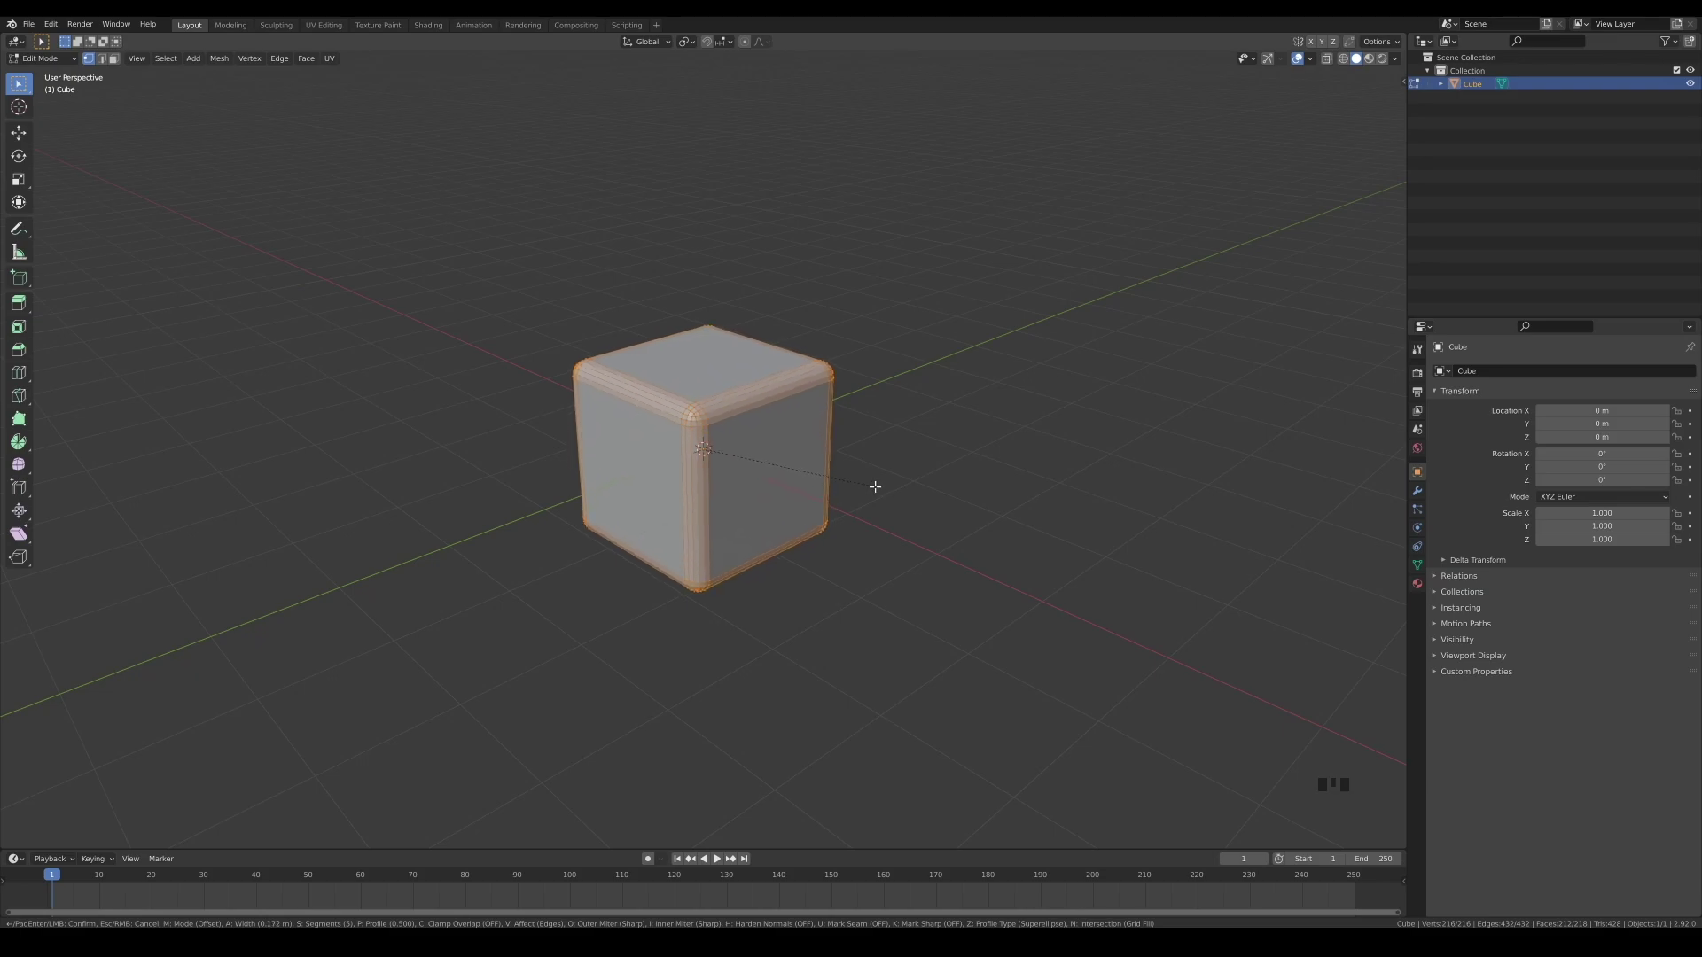
left_click(876, 486)
middle_click_drag(803, 448, 794, 435)
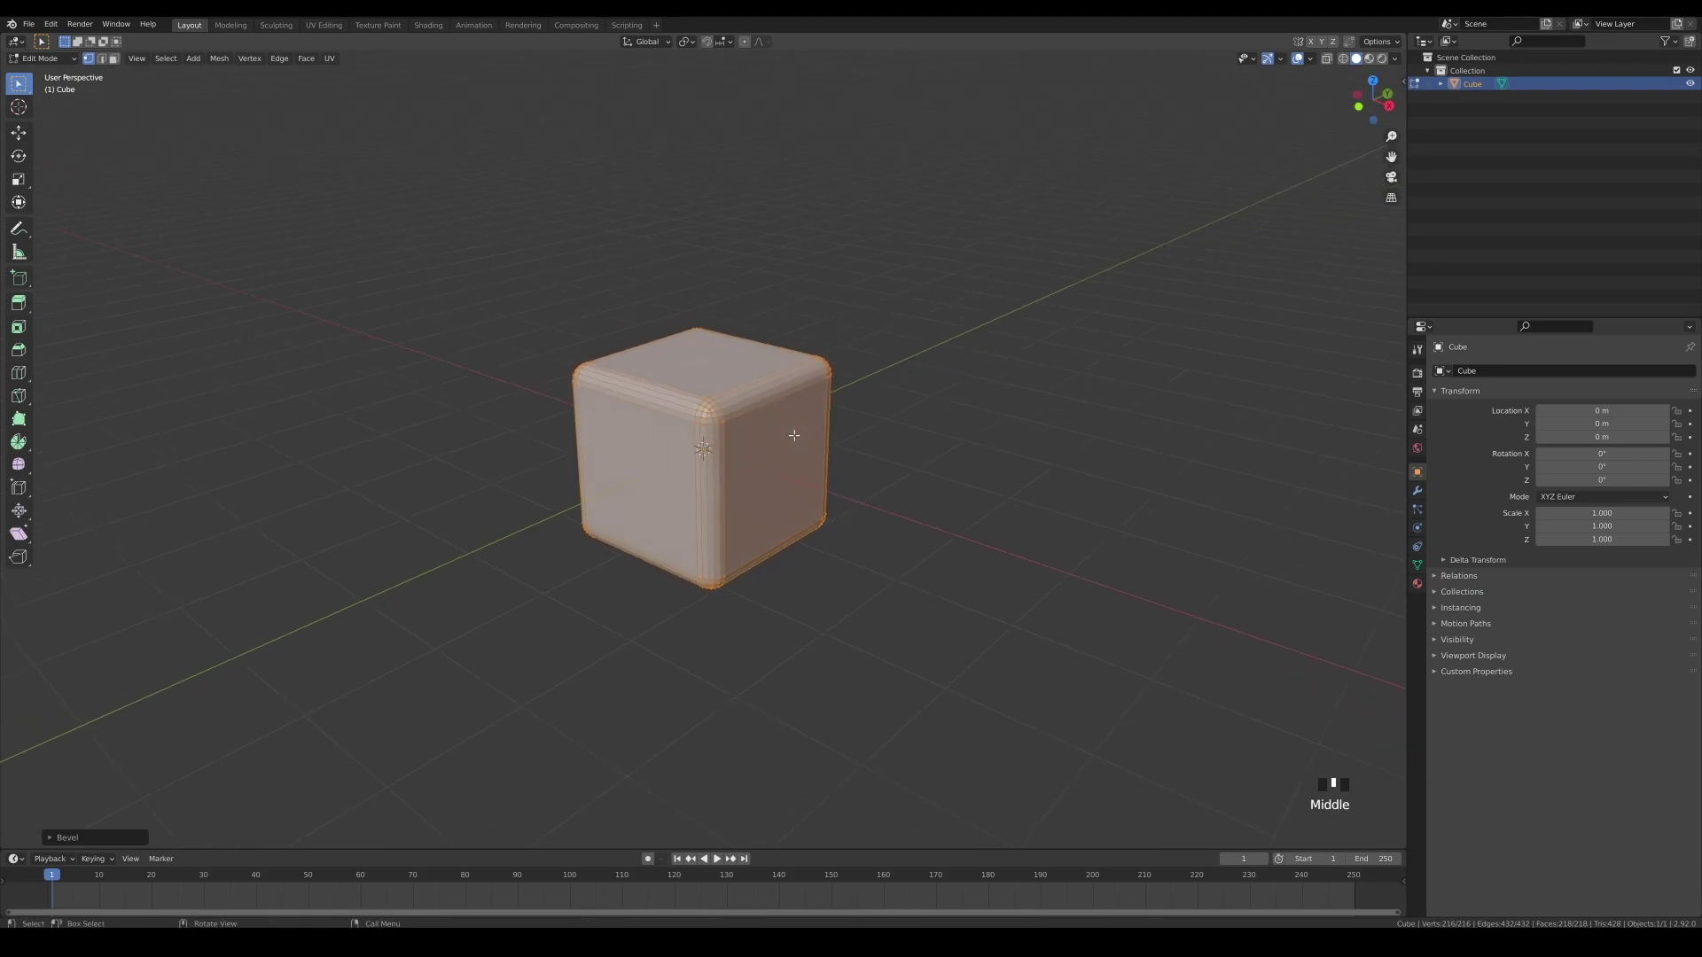
Return to Object Mode and apply Shade Smooth to the bevelled cube.
key("Tab")
right_click(778, 435)
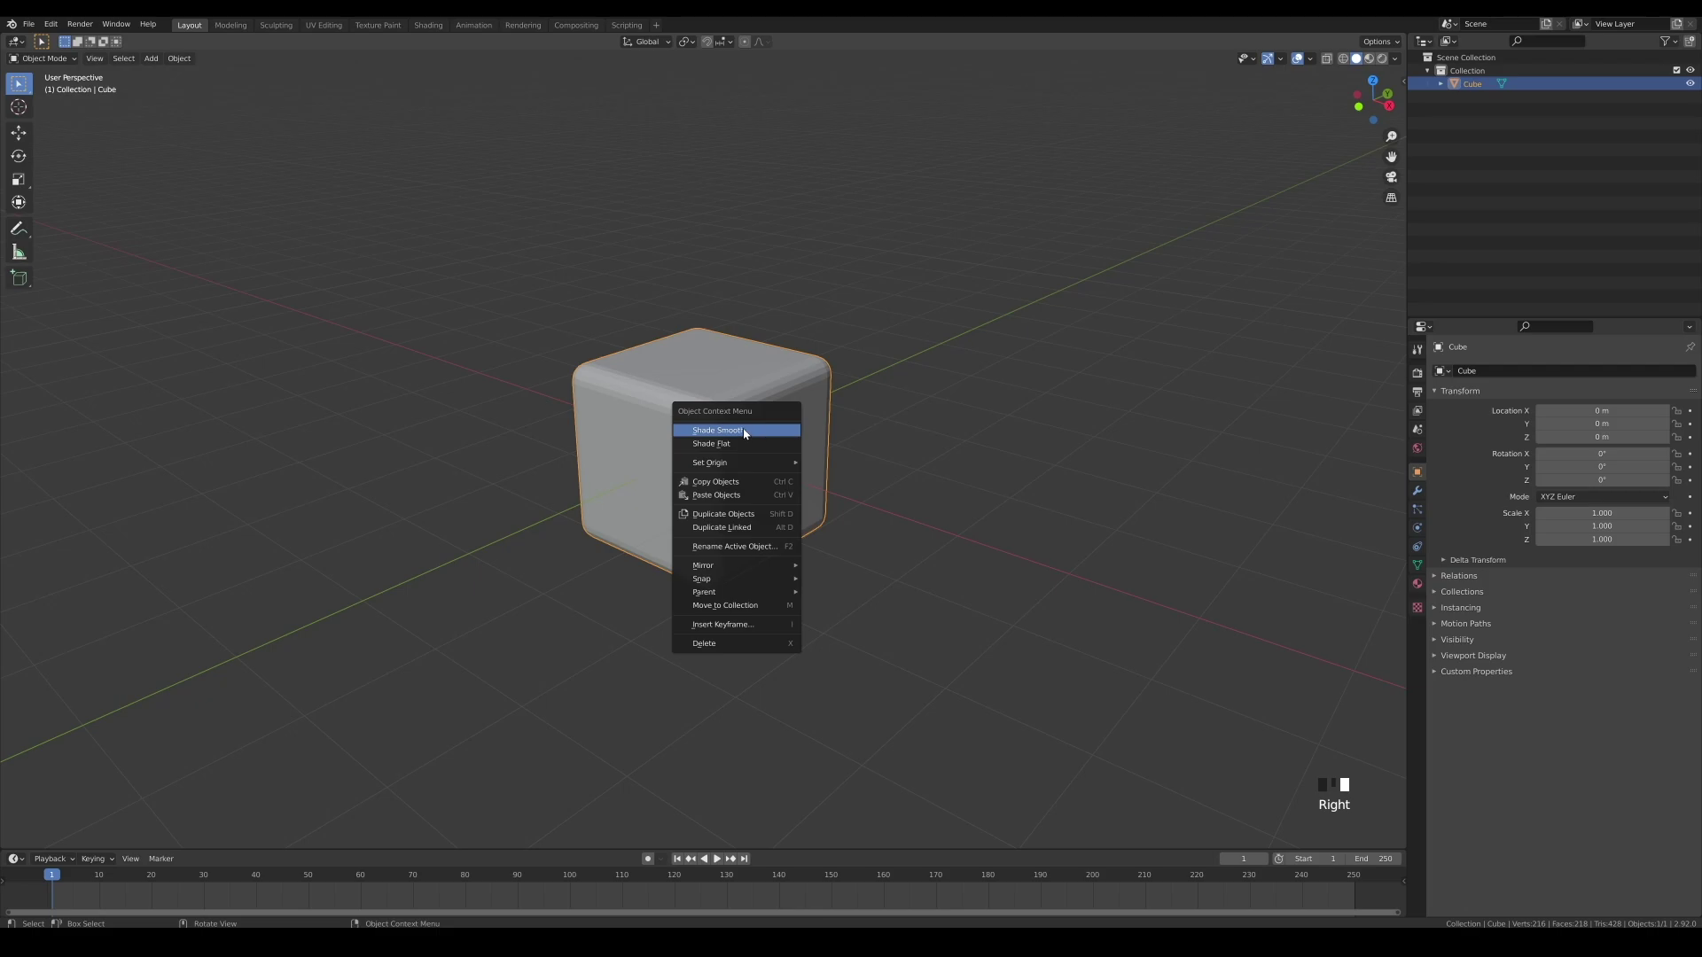
left_click(743, 430)
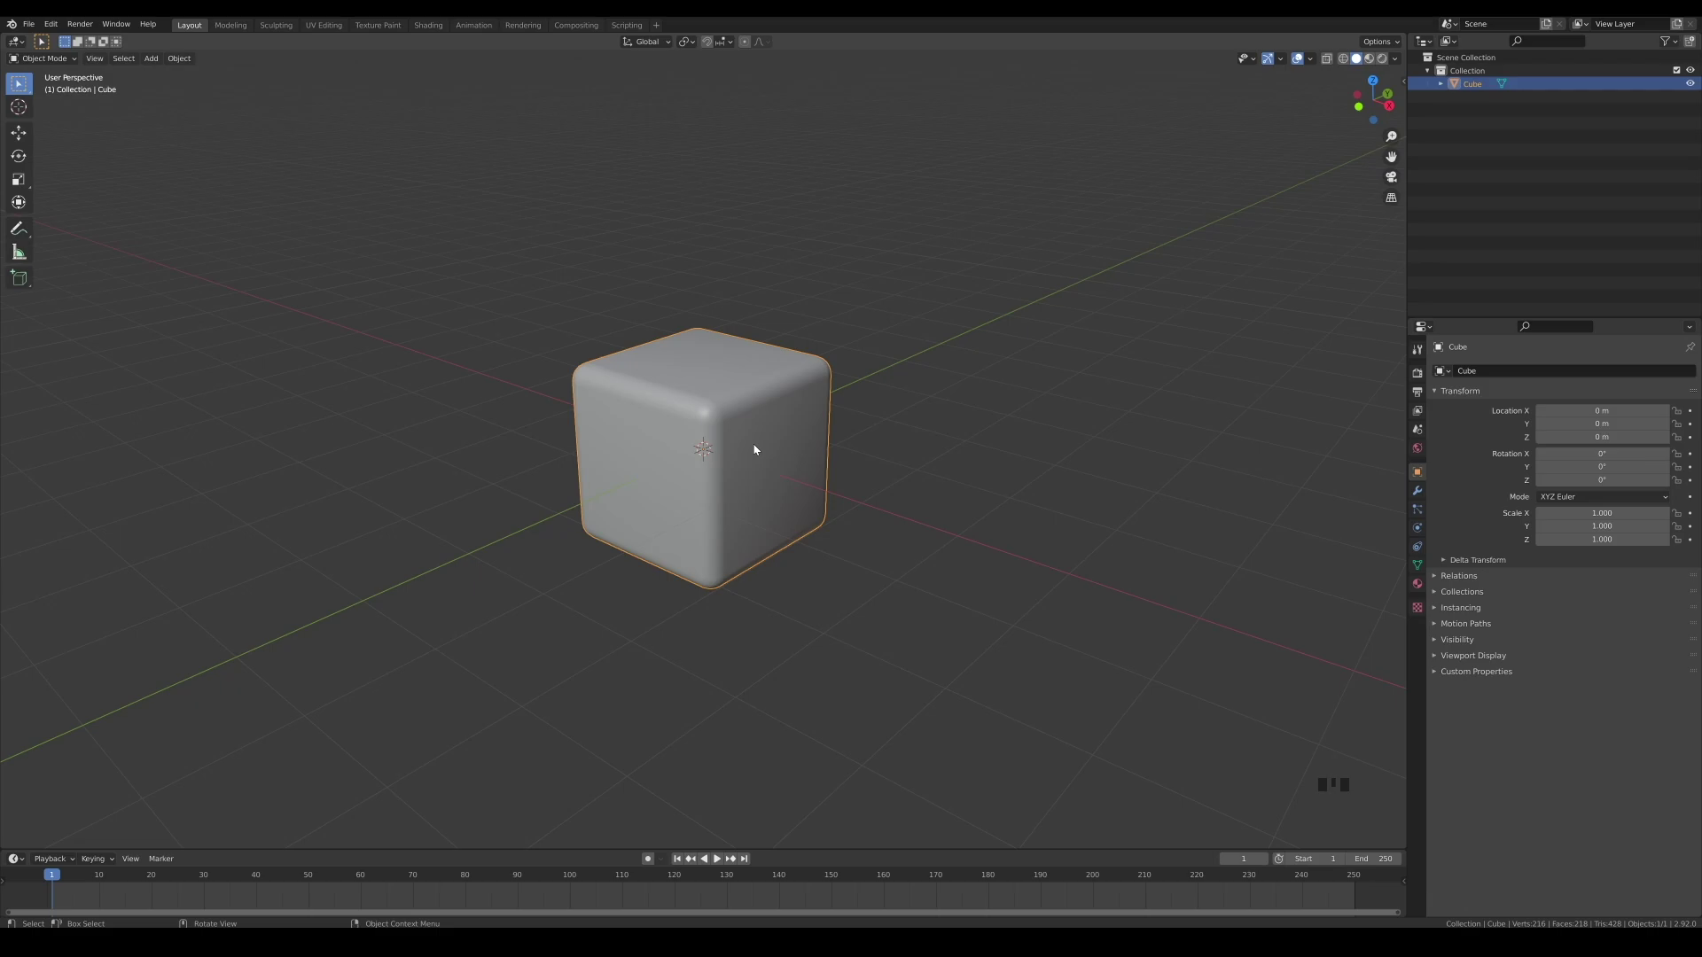
Search the add-on preferences for "bool" to check whether the Bool Tool add-on is enabled.
left_click(51, 24)
left_click(71, 213)
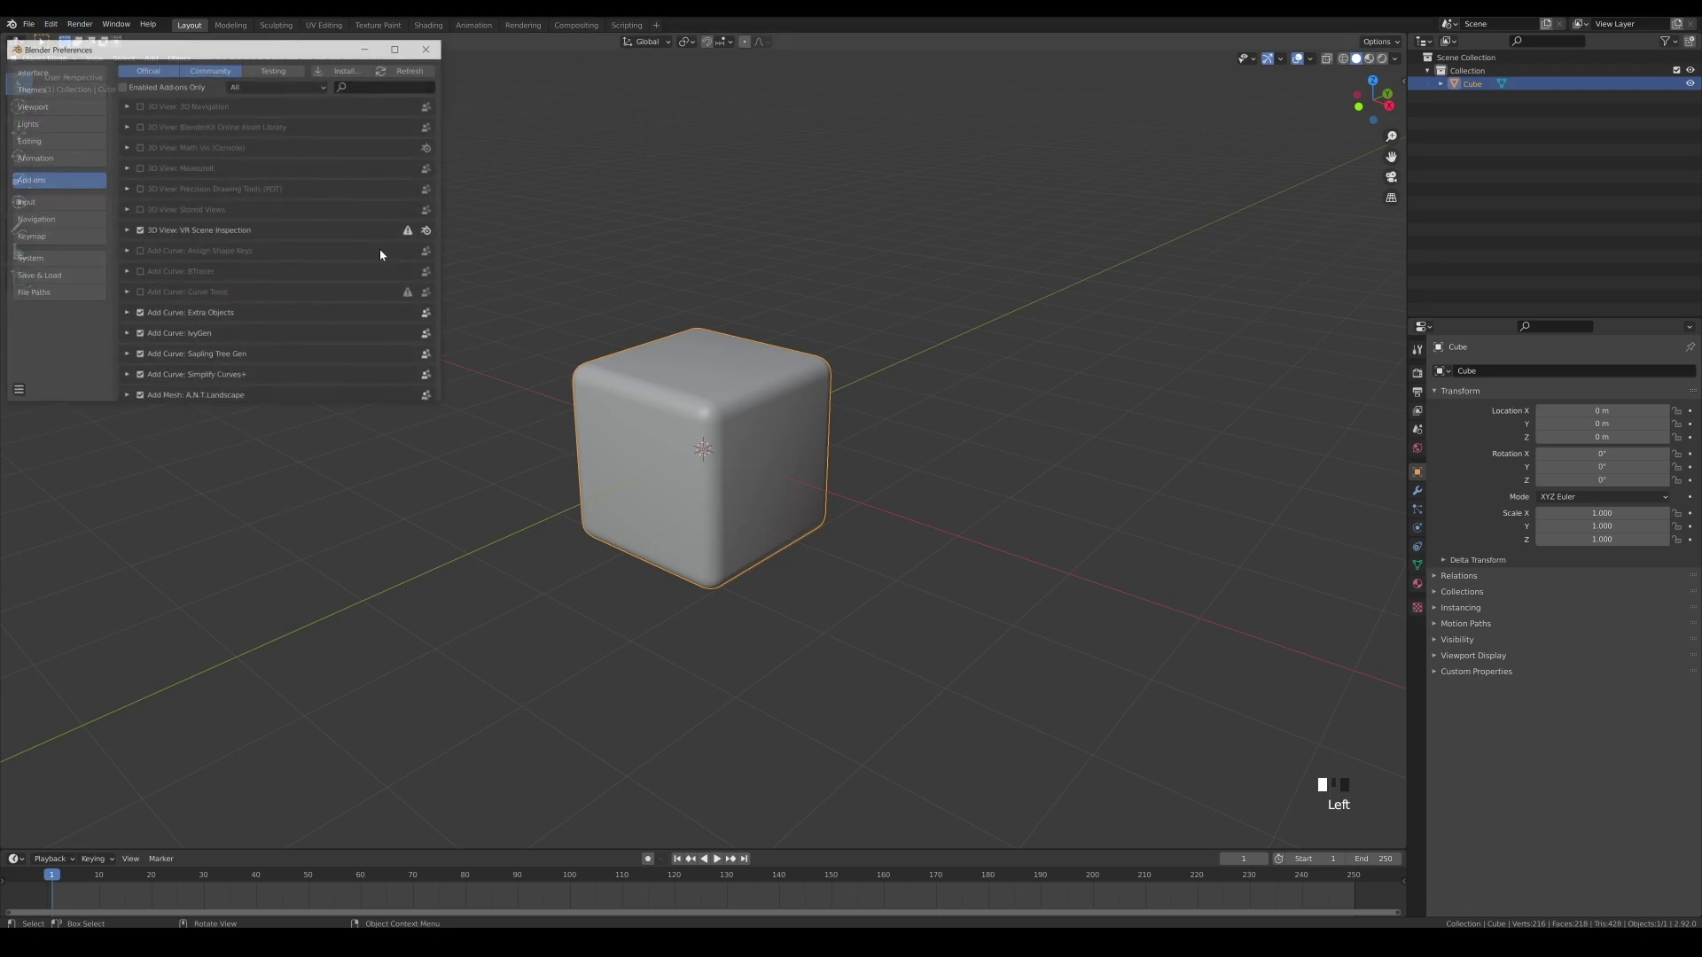
type("bool")
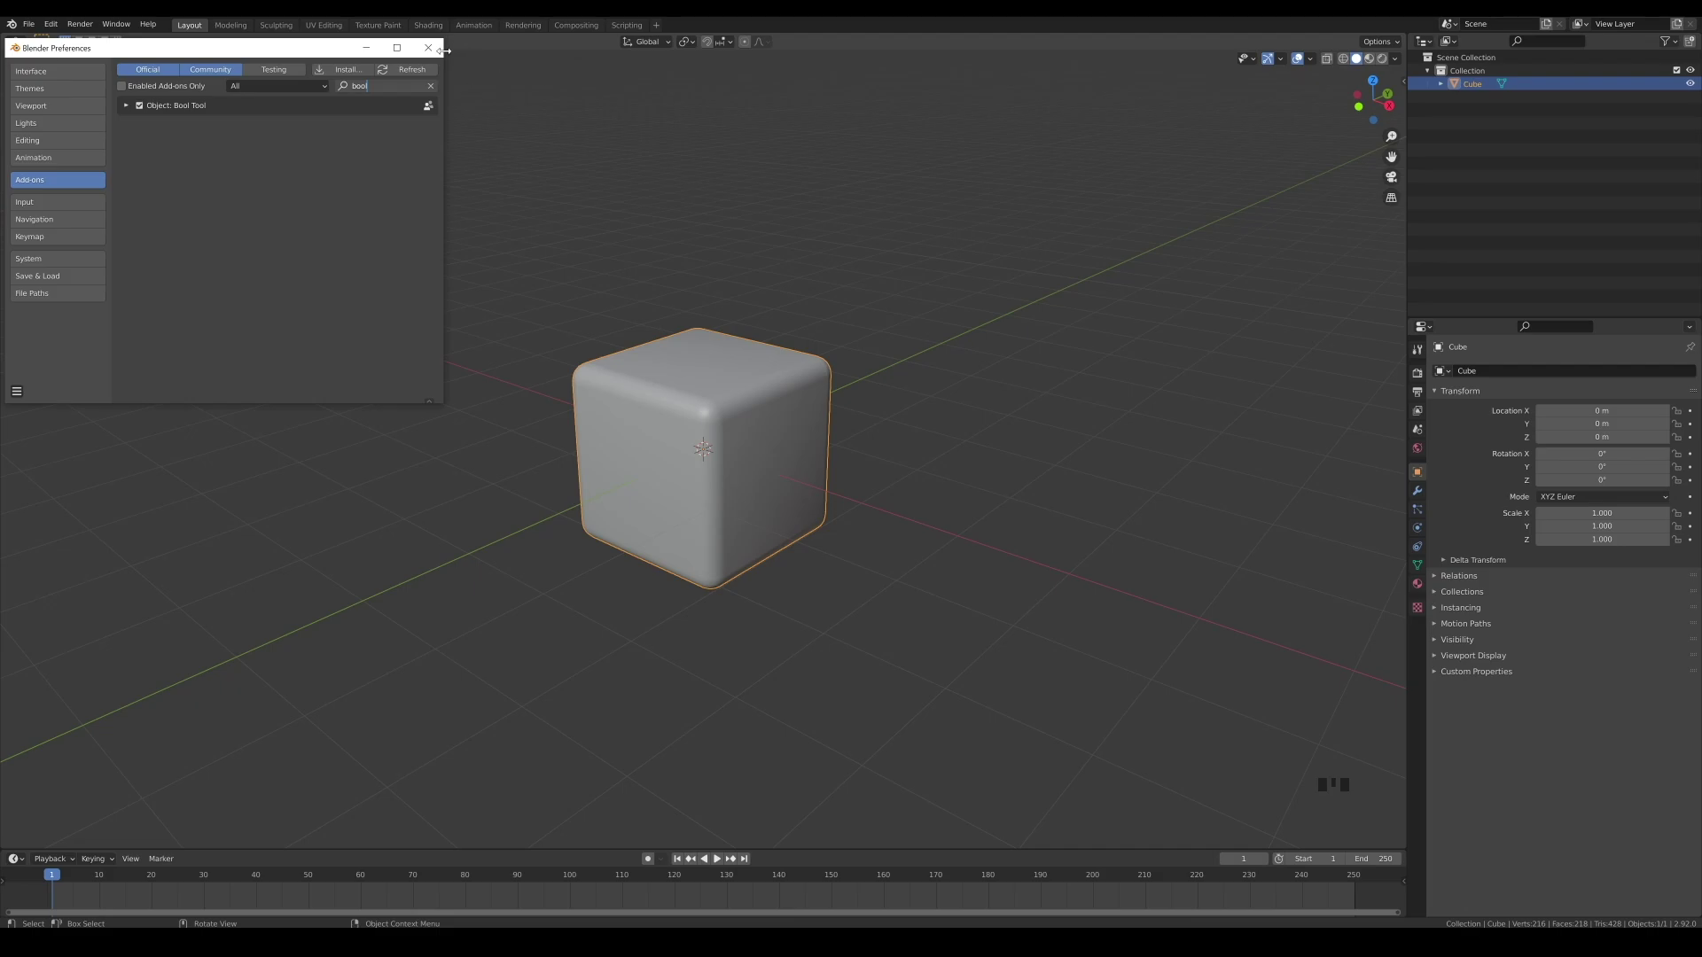
left_click(428, 48)
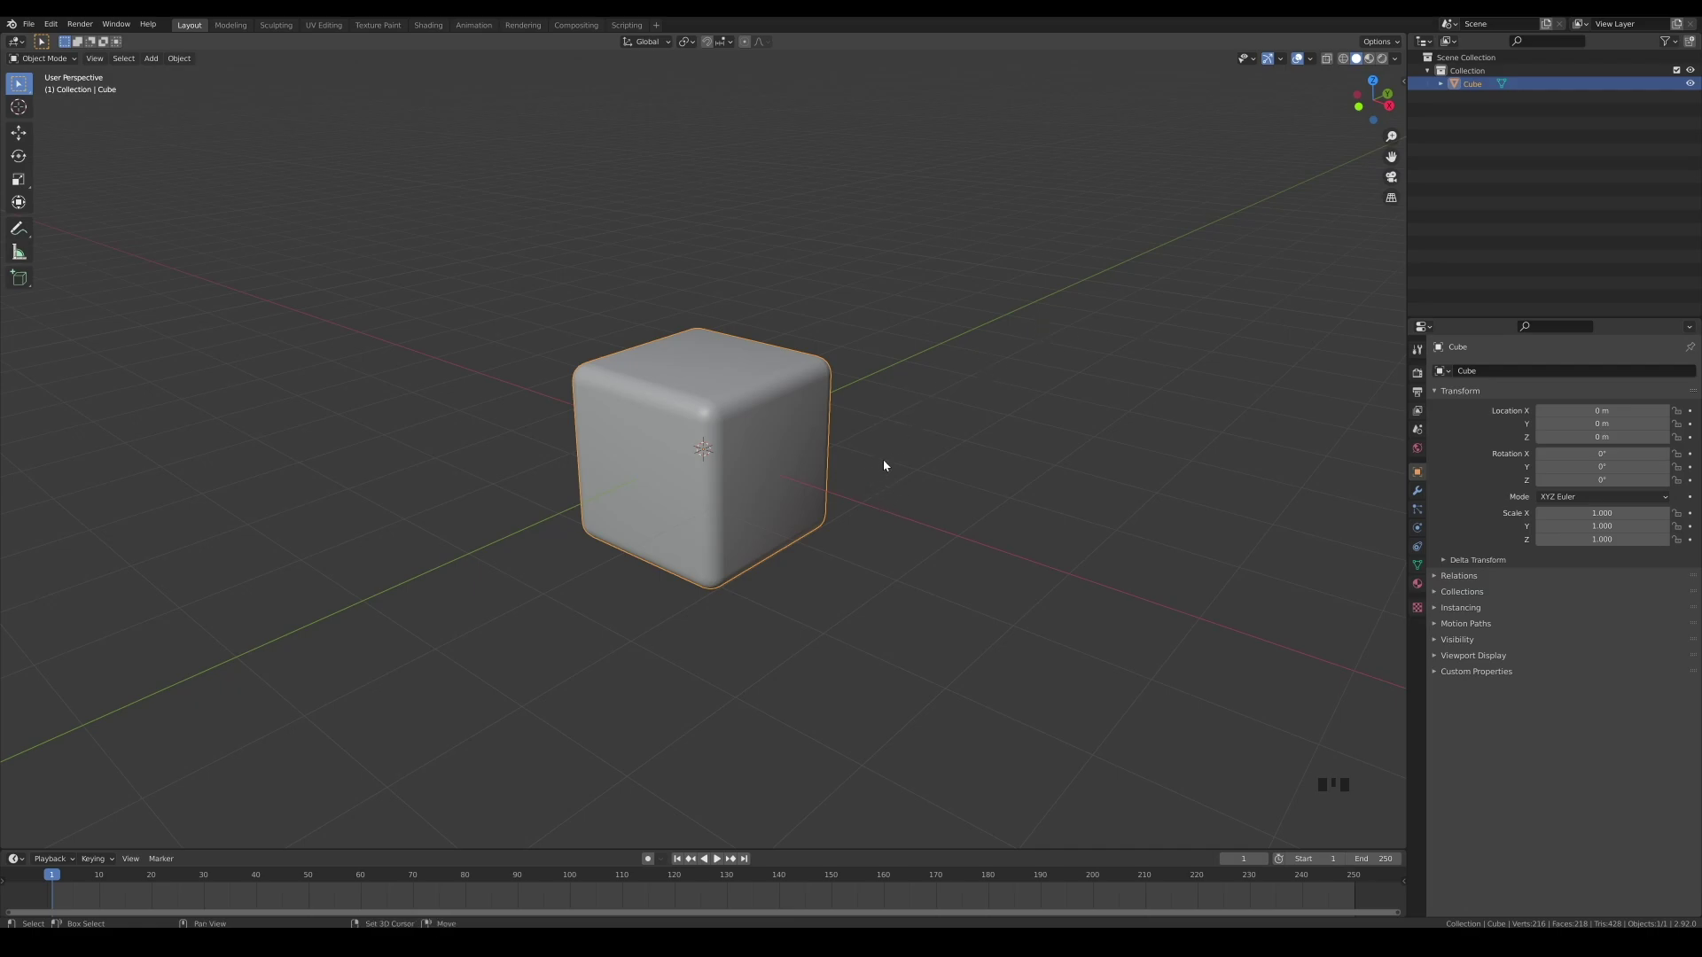
Add a second mesh cube and scale its mesh down in Edit Mode to less than half its size.
key("shift+a")
mouse_move(886, 464)
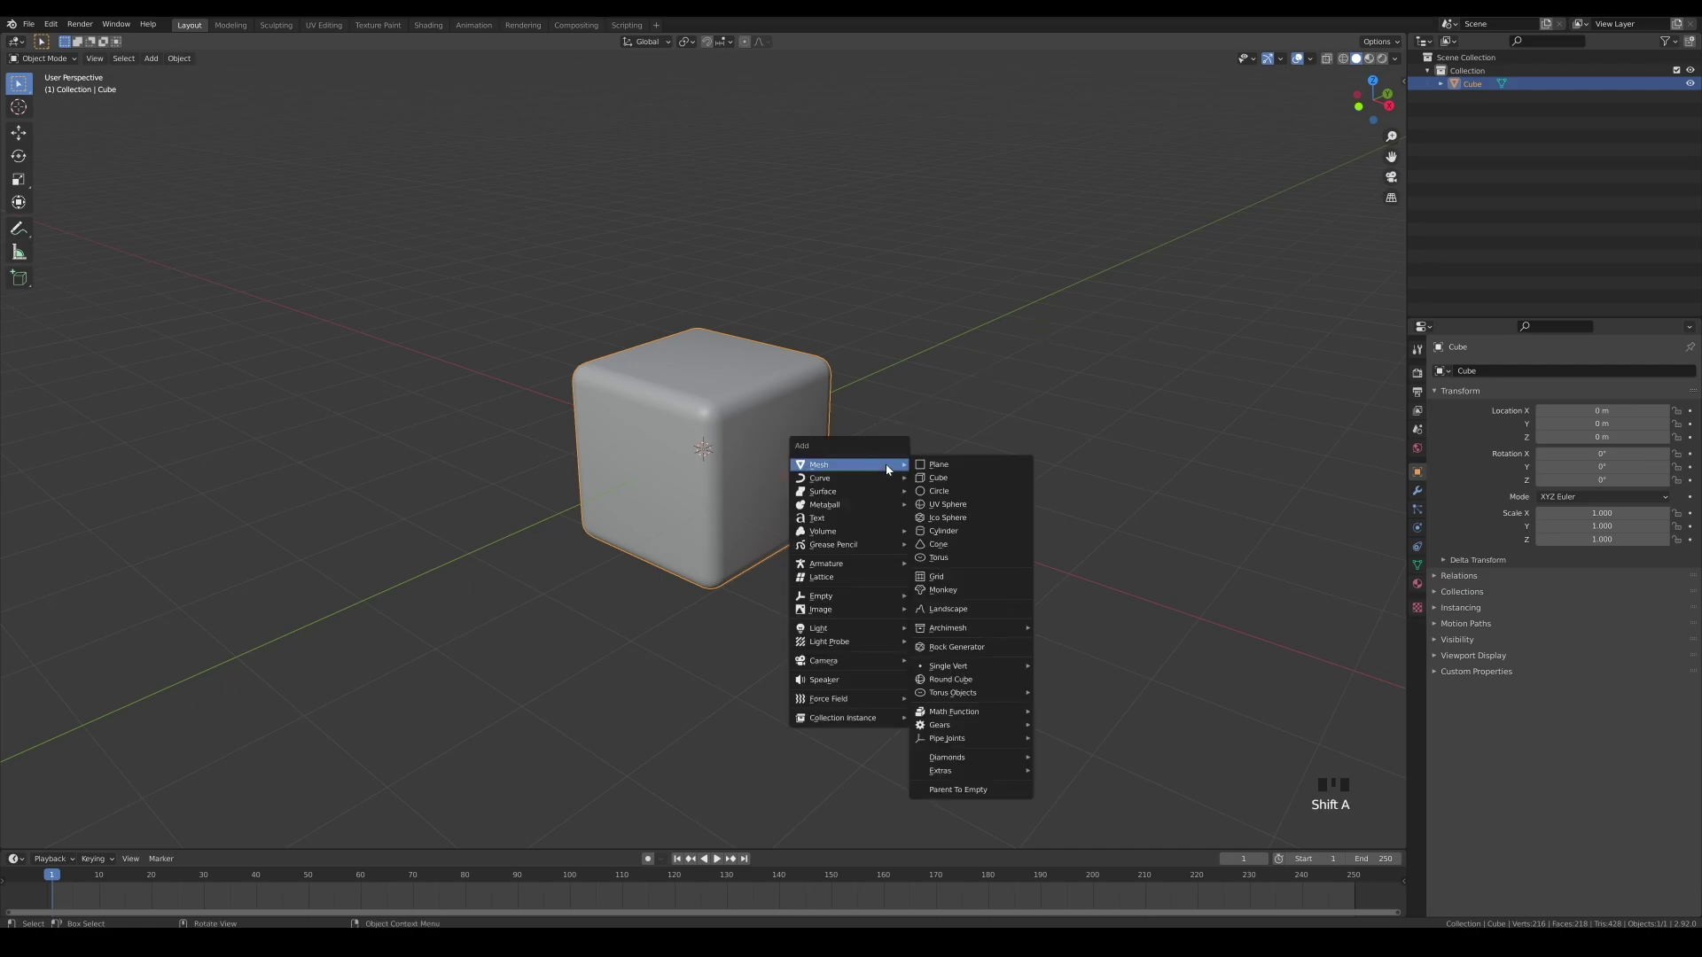
left_click(940, 481)
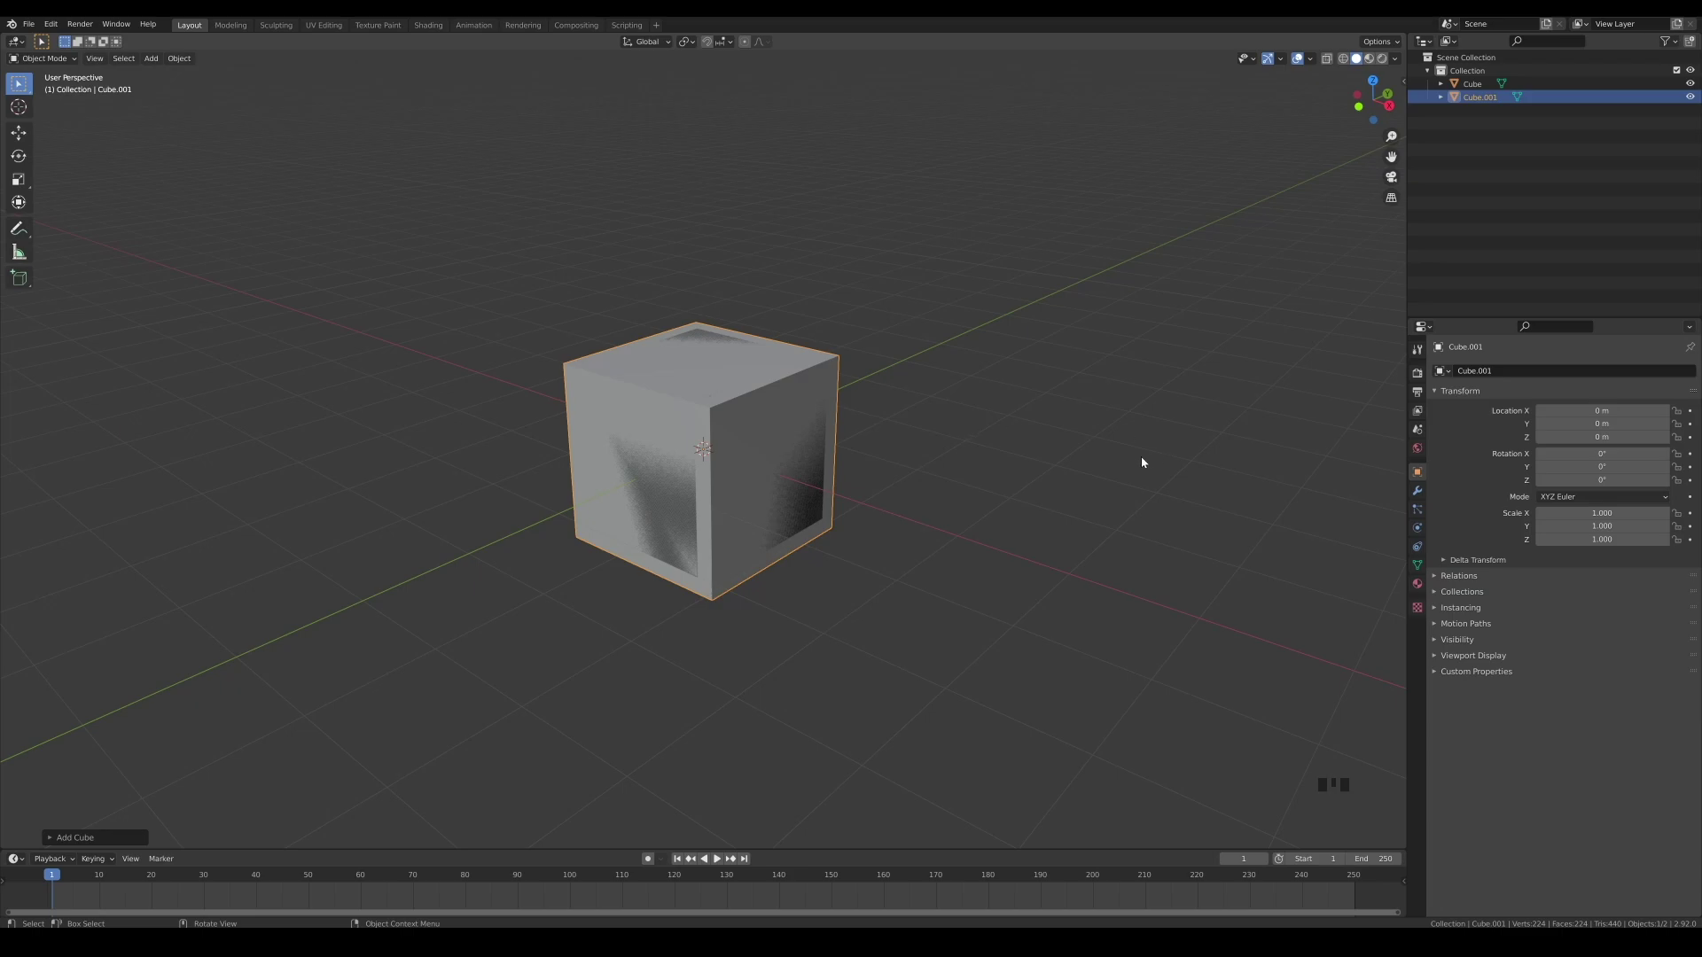
key("Tab")
key("KP_7")
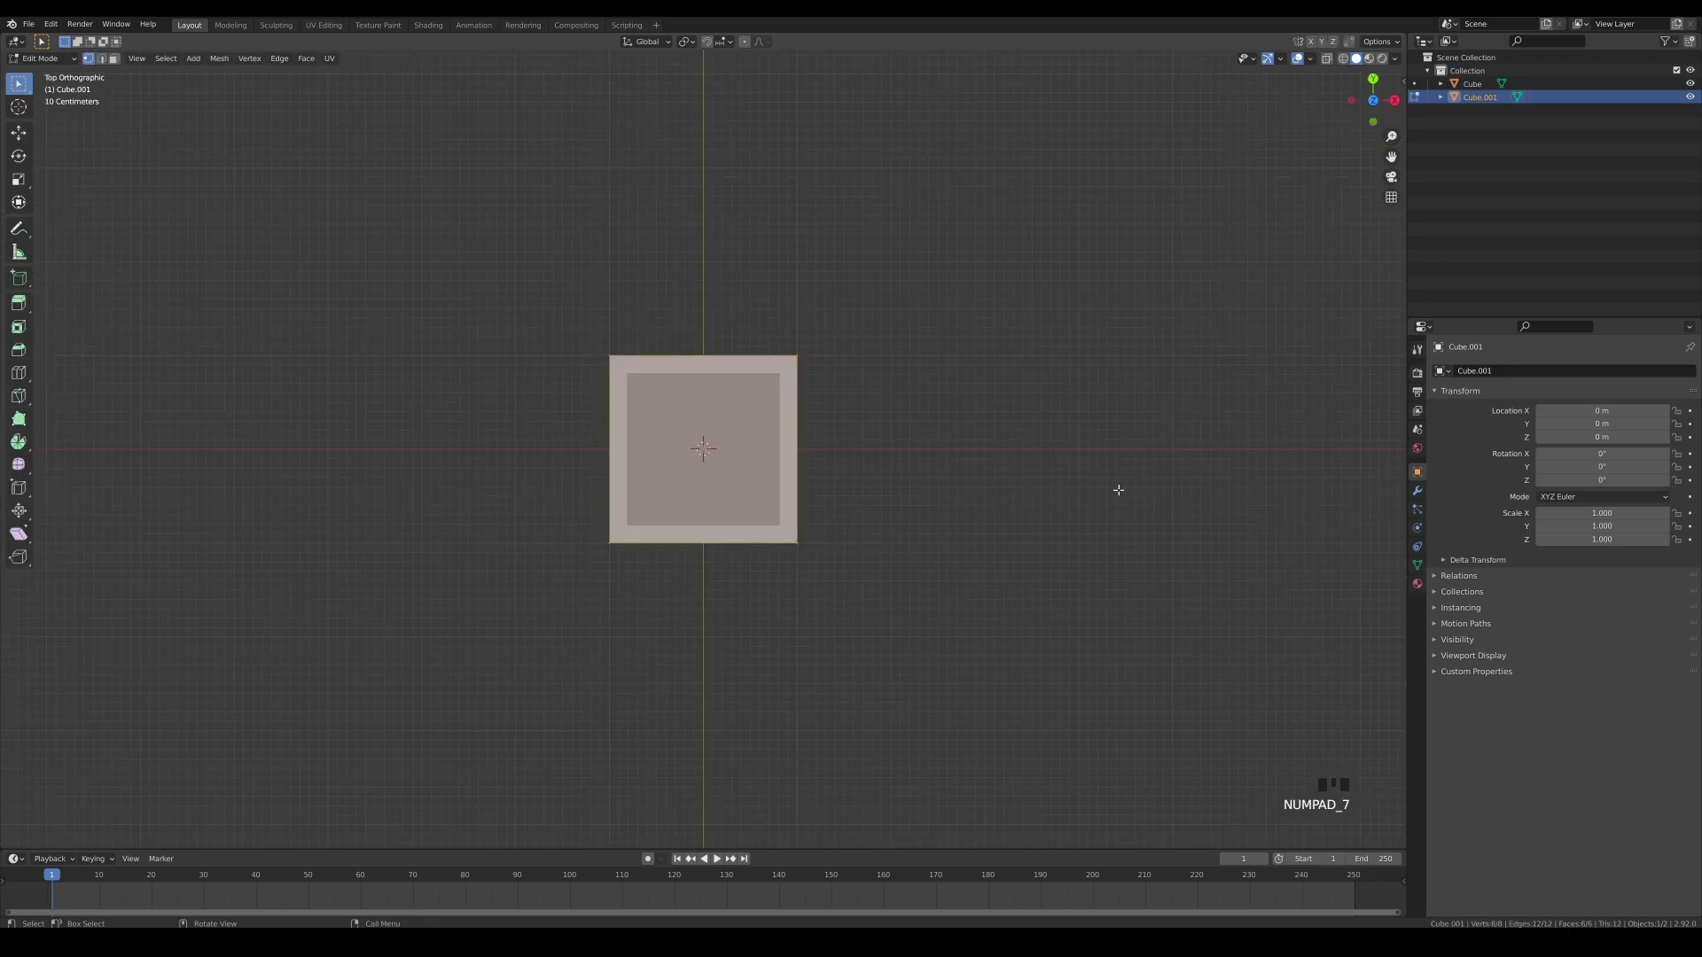
key("s")
left_click(928, 545)
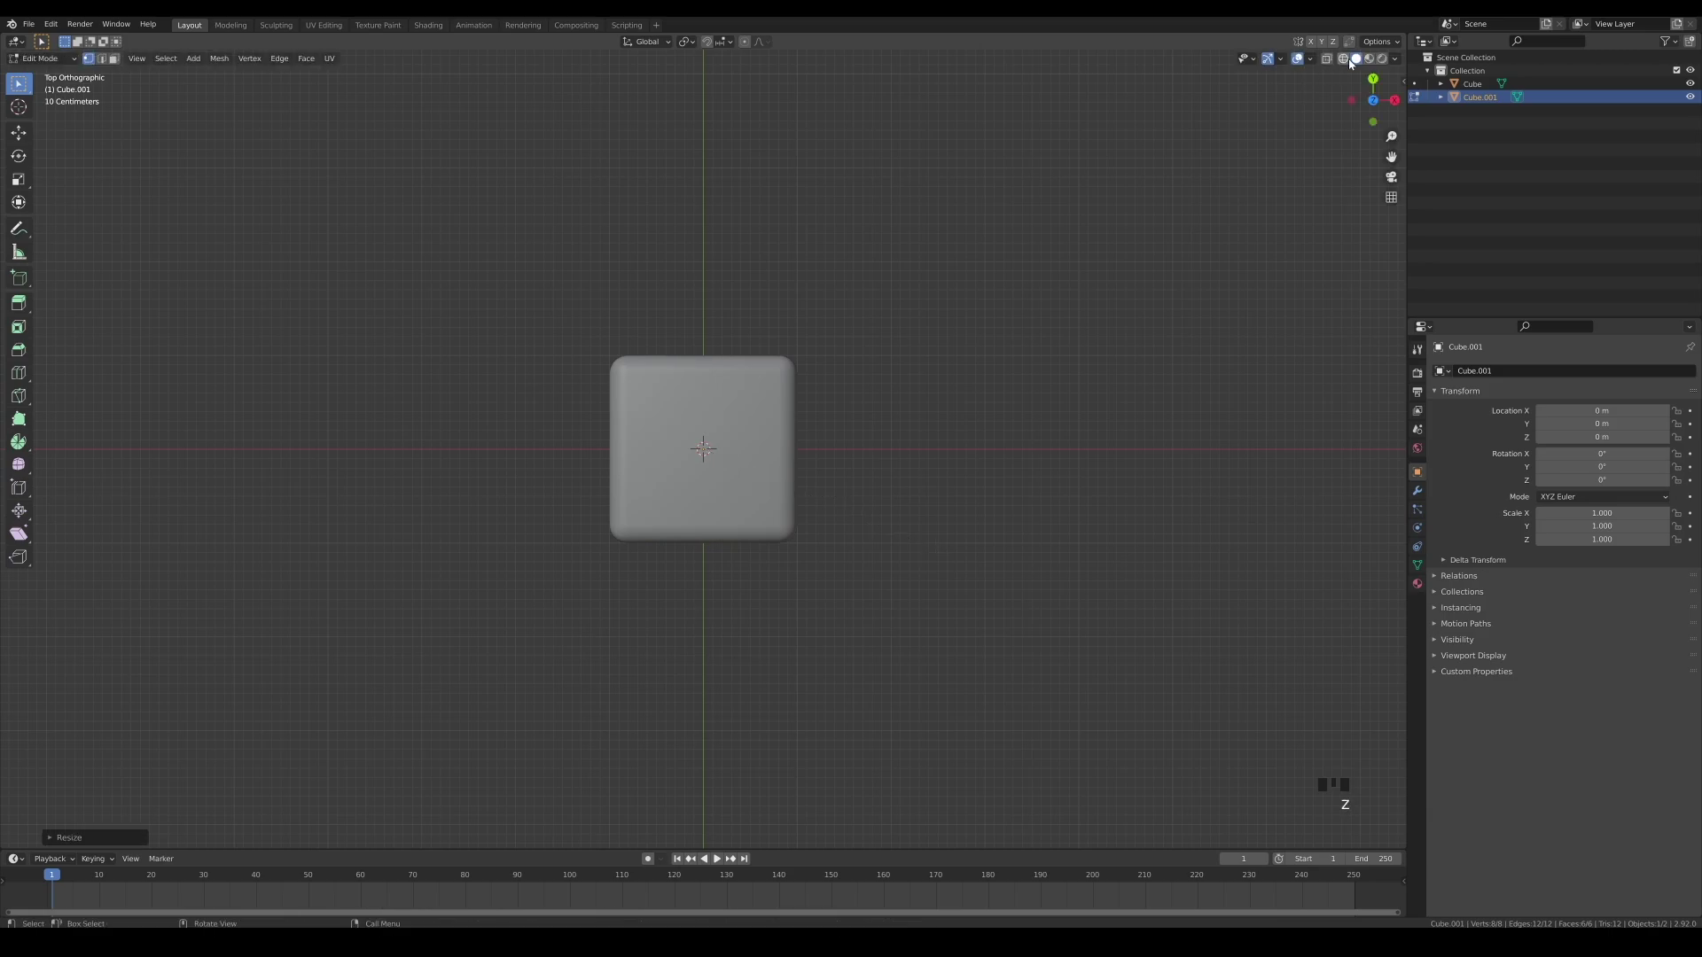
In wireframe display, move the small cube's mesh about 0.94 m in X, -0.92 m in Y and 0.99 m in Z onto the rounded cube's upper corner.
left_click(1343, 59)
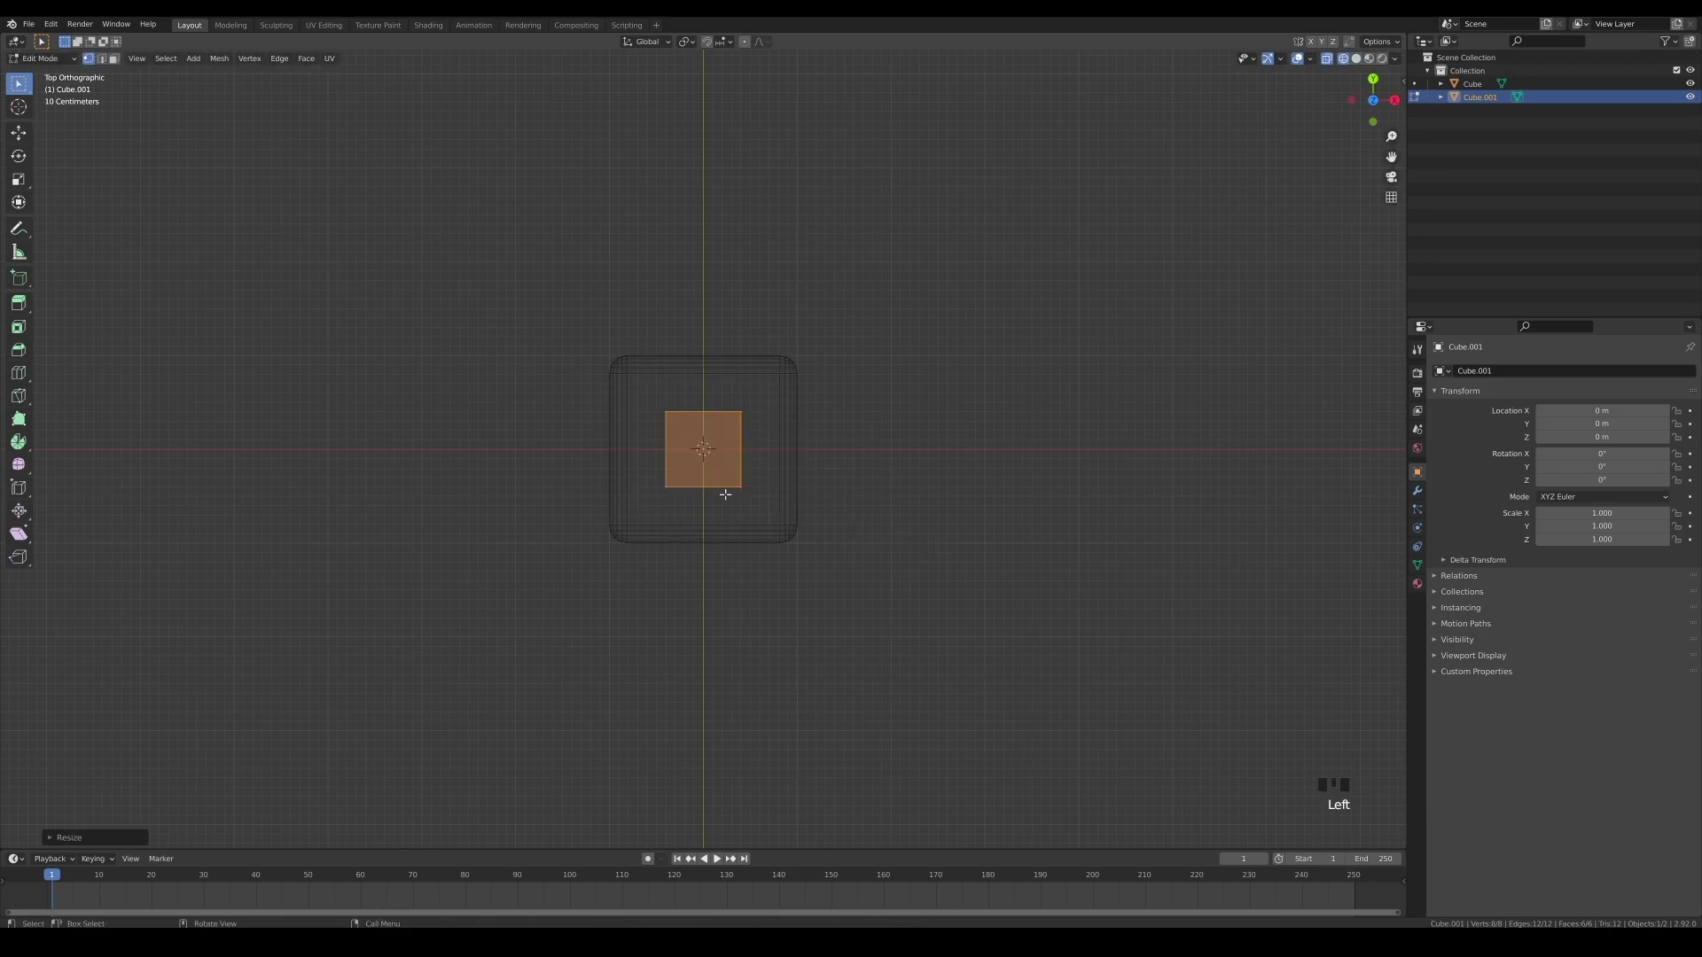
key("g")
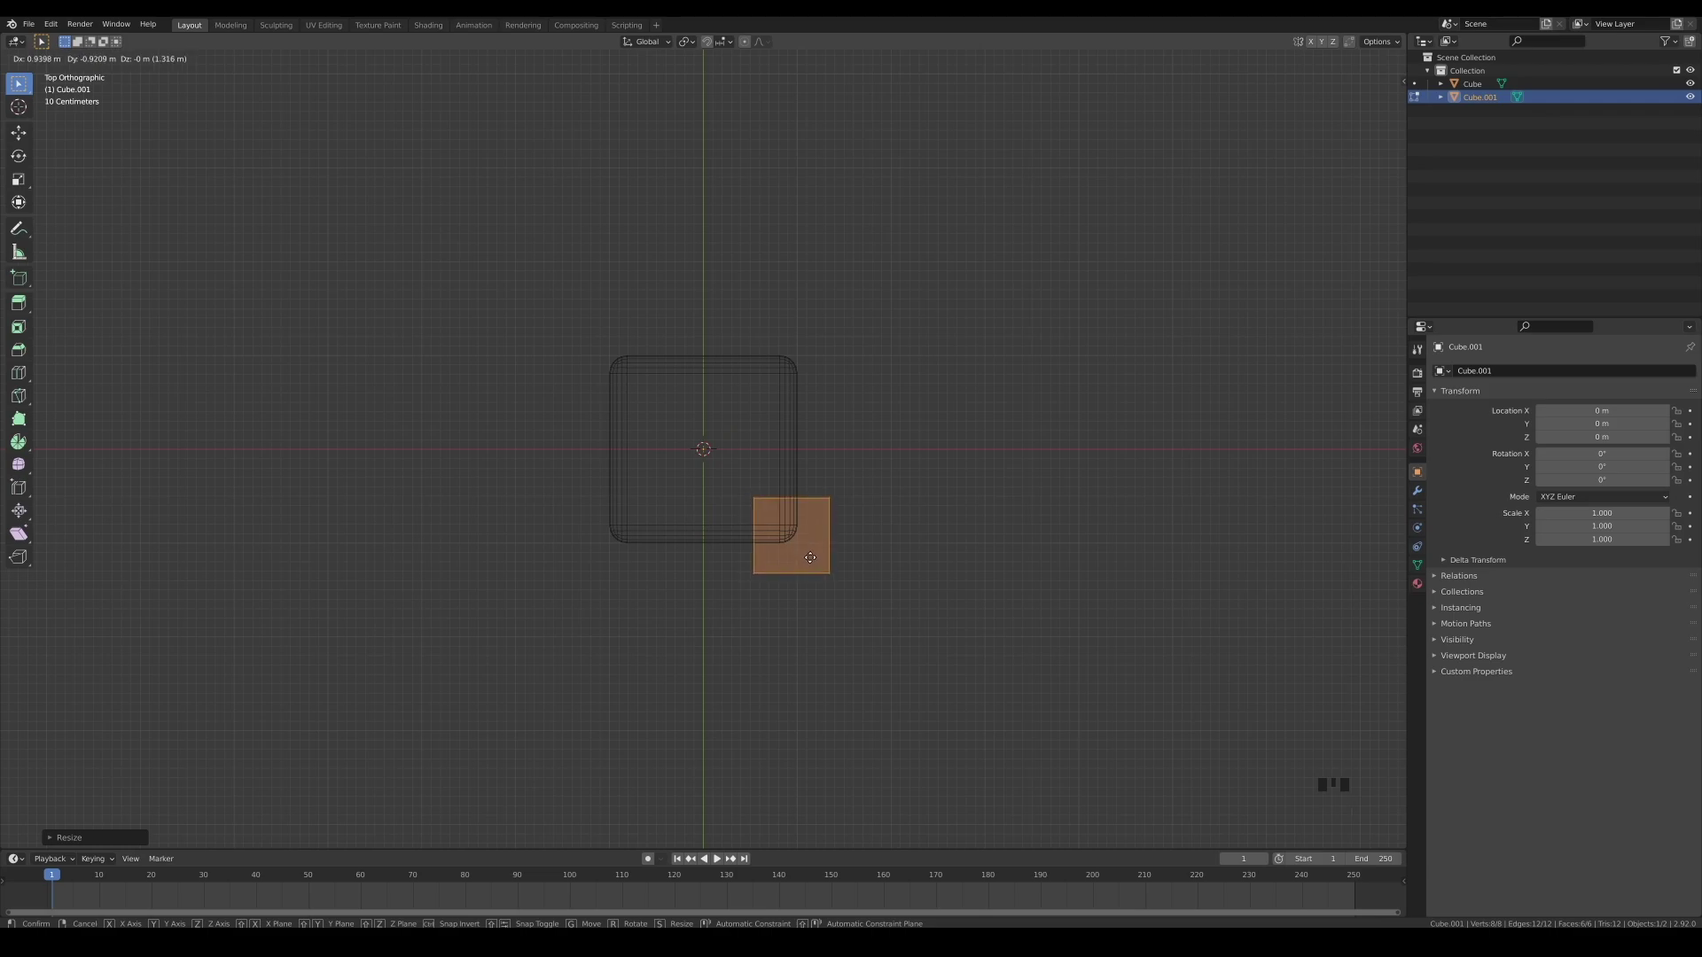
left_click(810, 558)
key("KP_1")
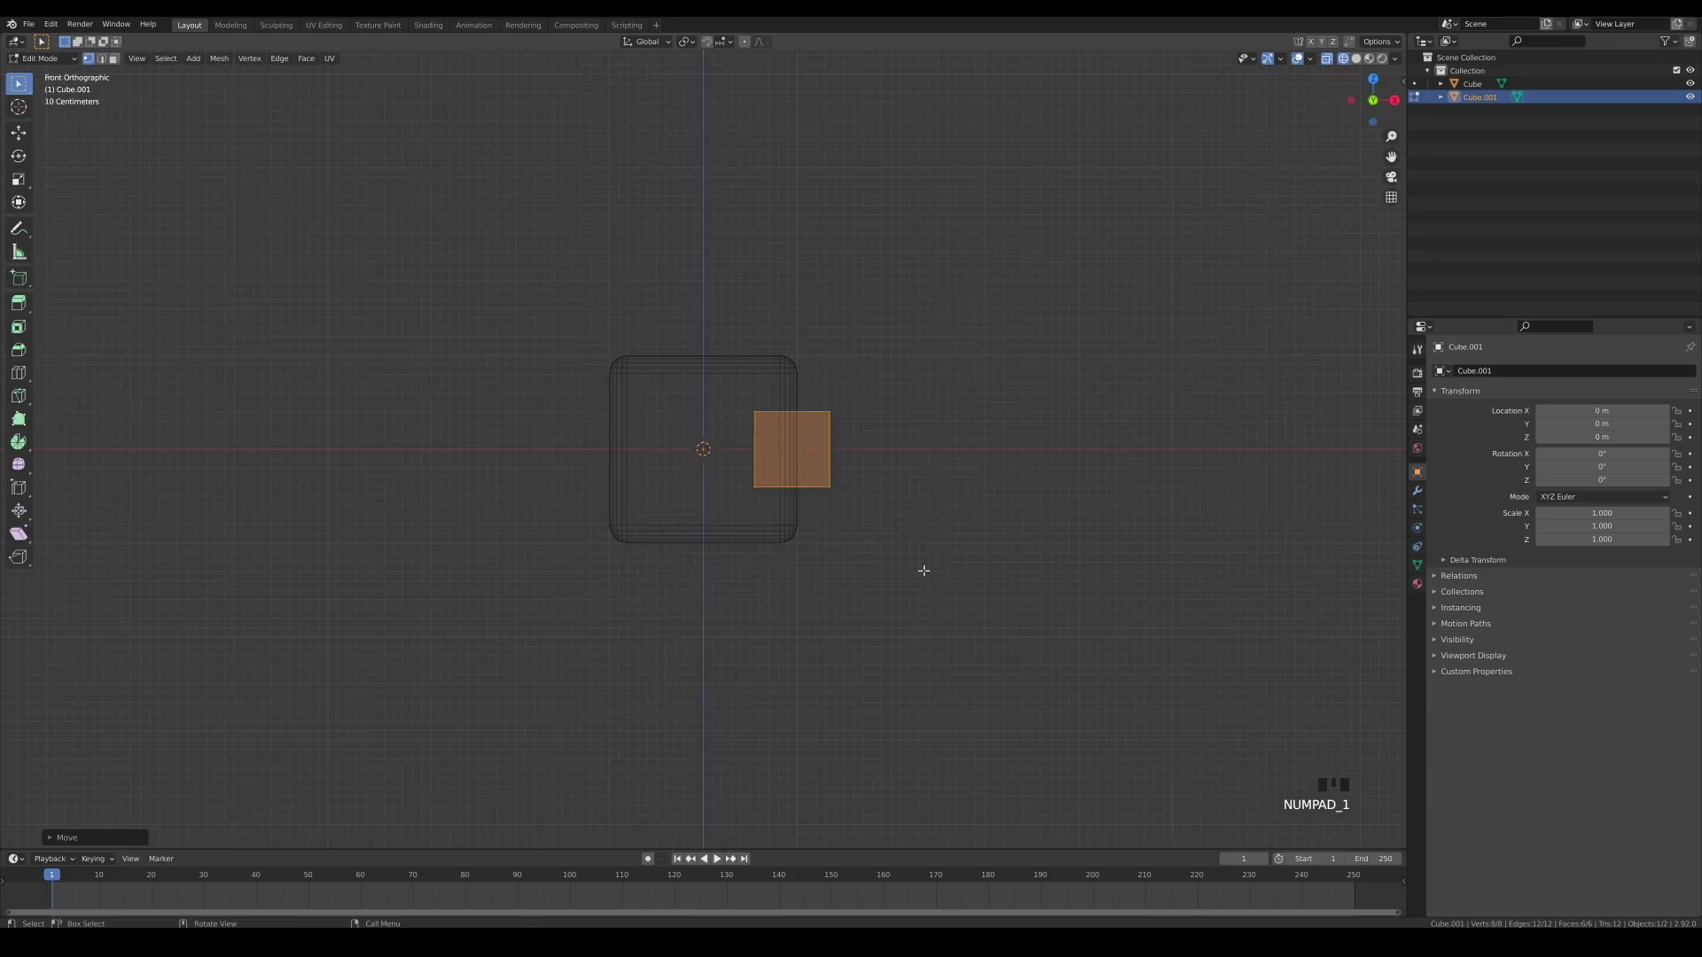
key("g")
key("z")
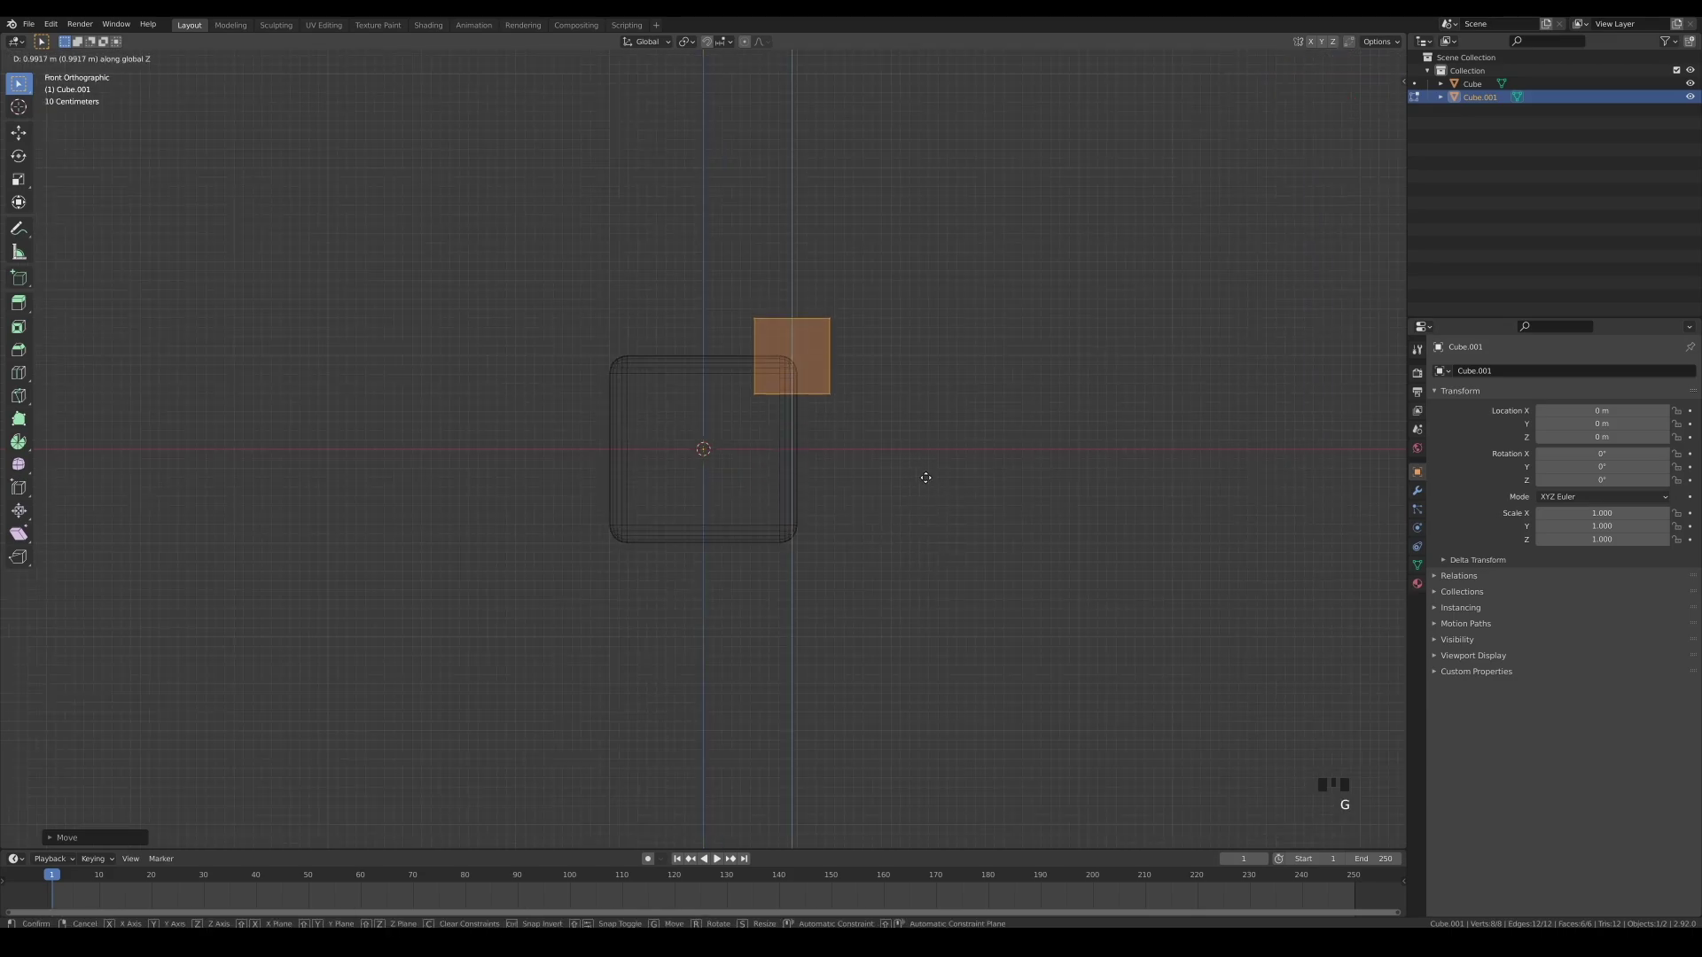
left_click(925, 478)
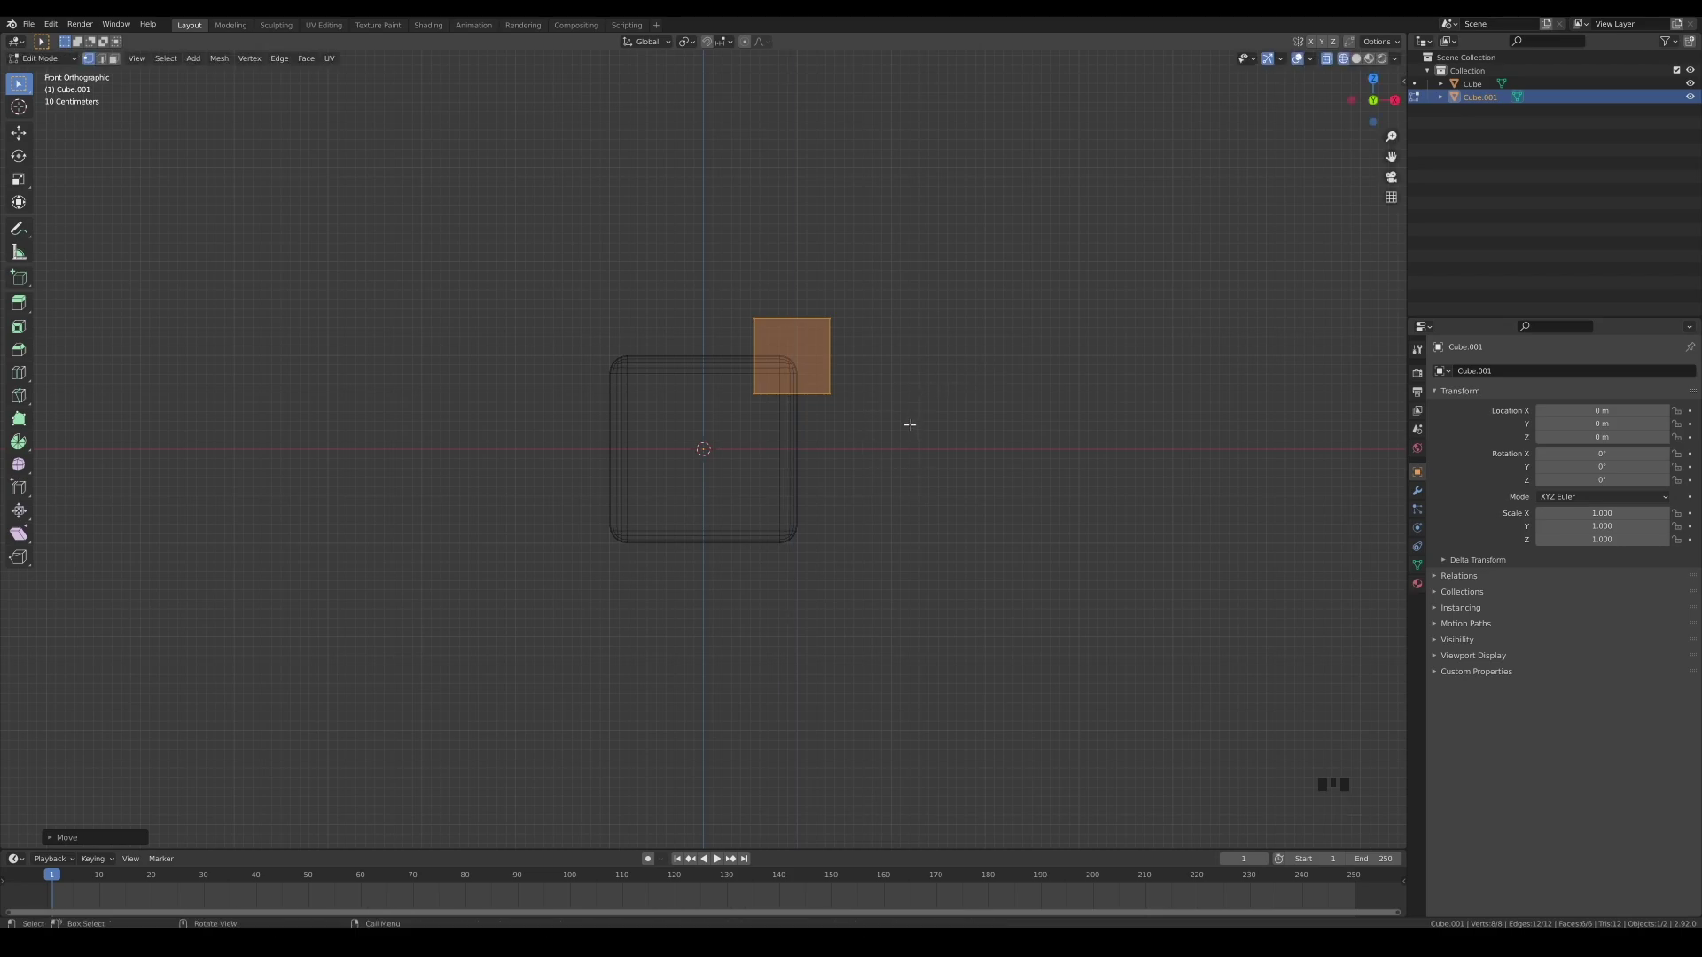
Bevel the small cube's lower inner edge into a flat single-segment chamfer.
middle_click_drag(866, 395, 797, 408)
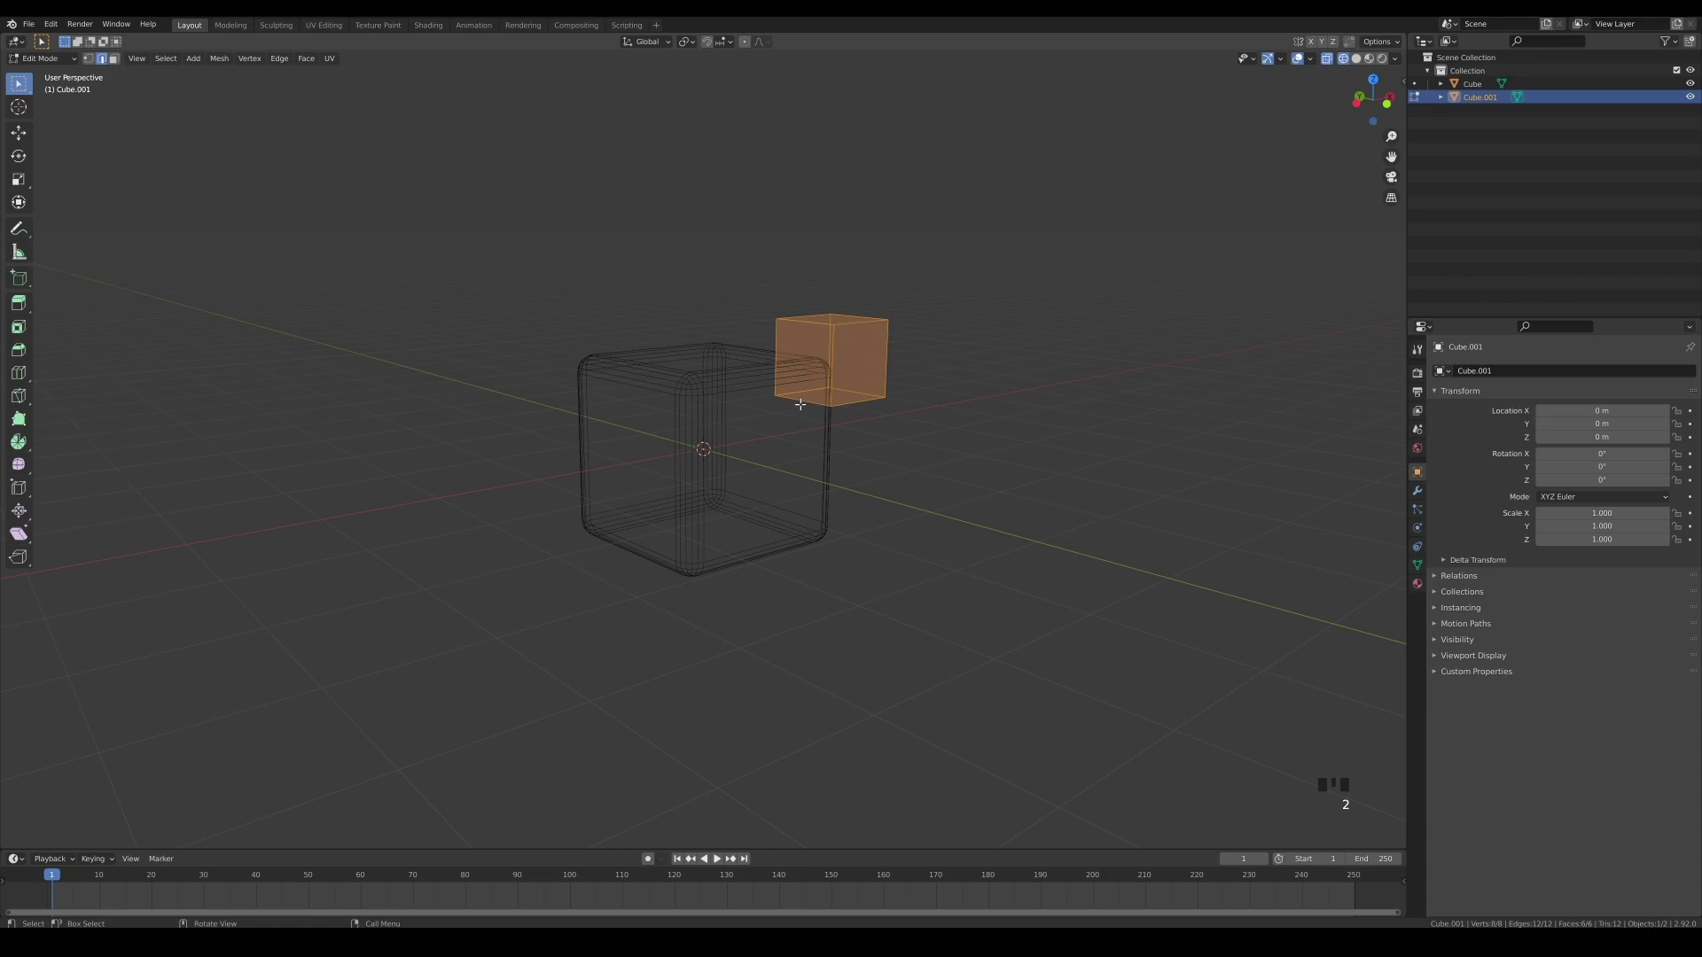
left_click(801, 401)
middle_click_drag(889, 440, 867, 452)
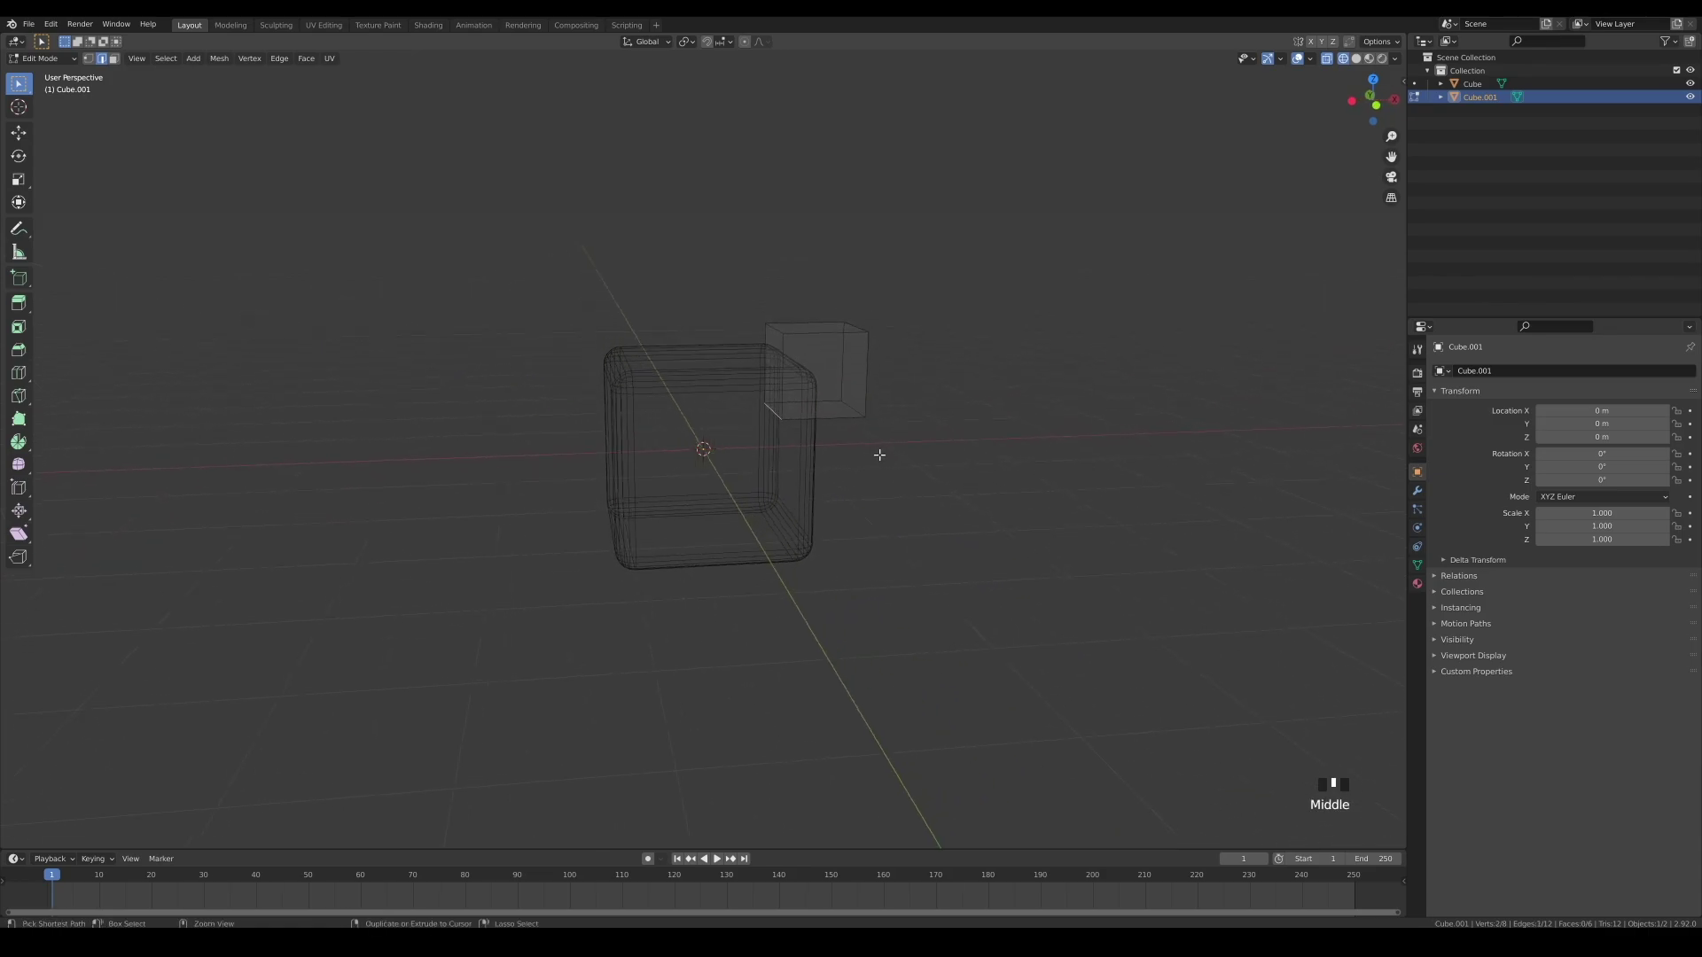
key("ctrl+b")
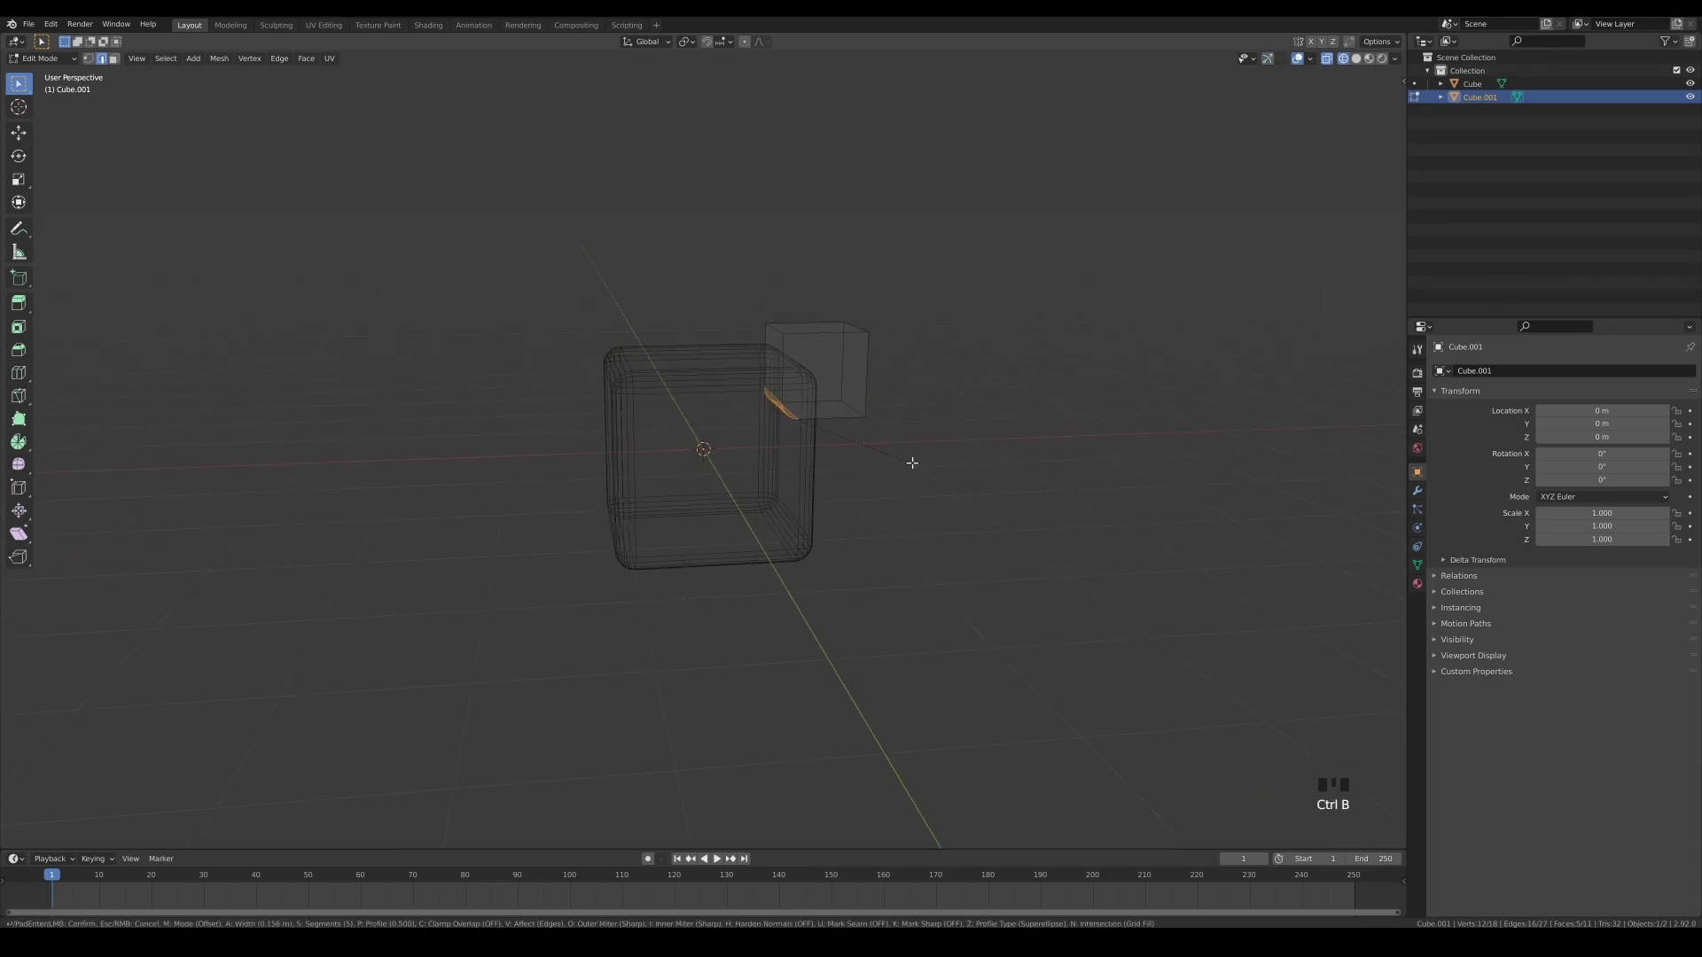
scroll(913, 463, "down", 4)
left_click(909, 463)
middle_click_drag(913, 467, 886, 439)
Return to Object Mode and add a Mirror modifier on the X axis to the small cube.
key("Tab")
left_click(1418, 492)
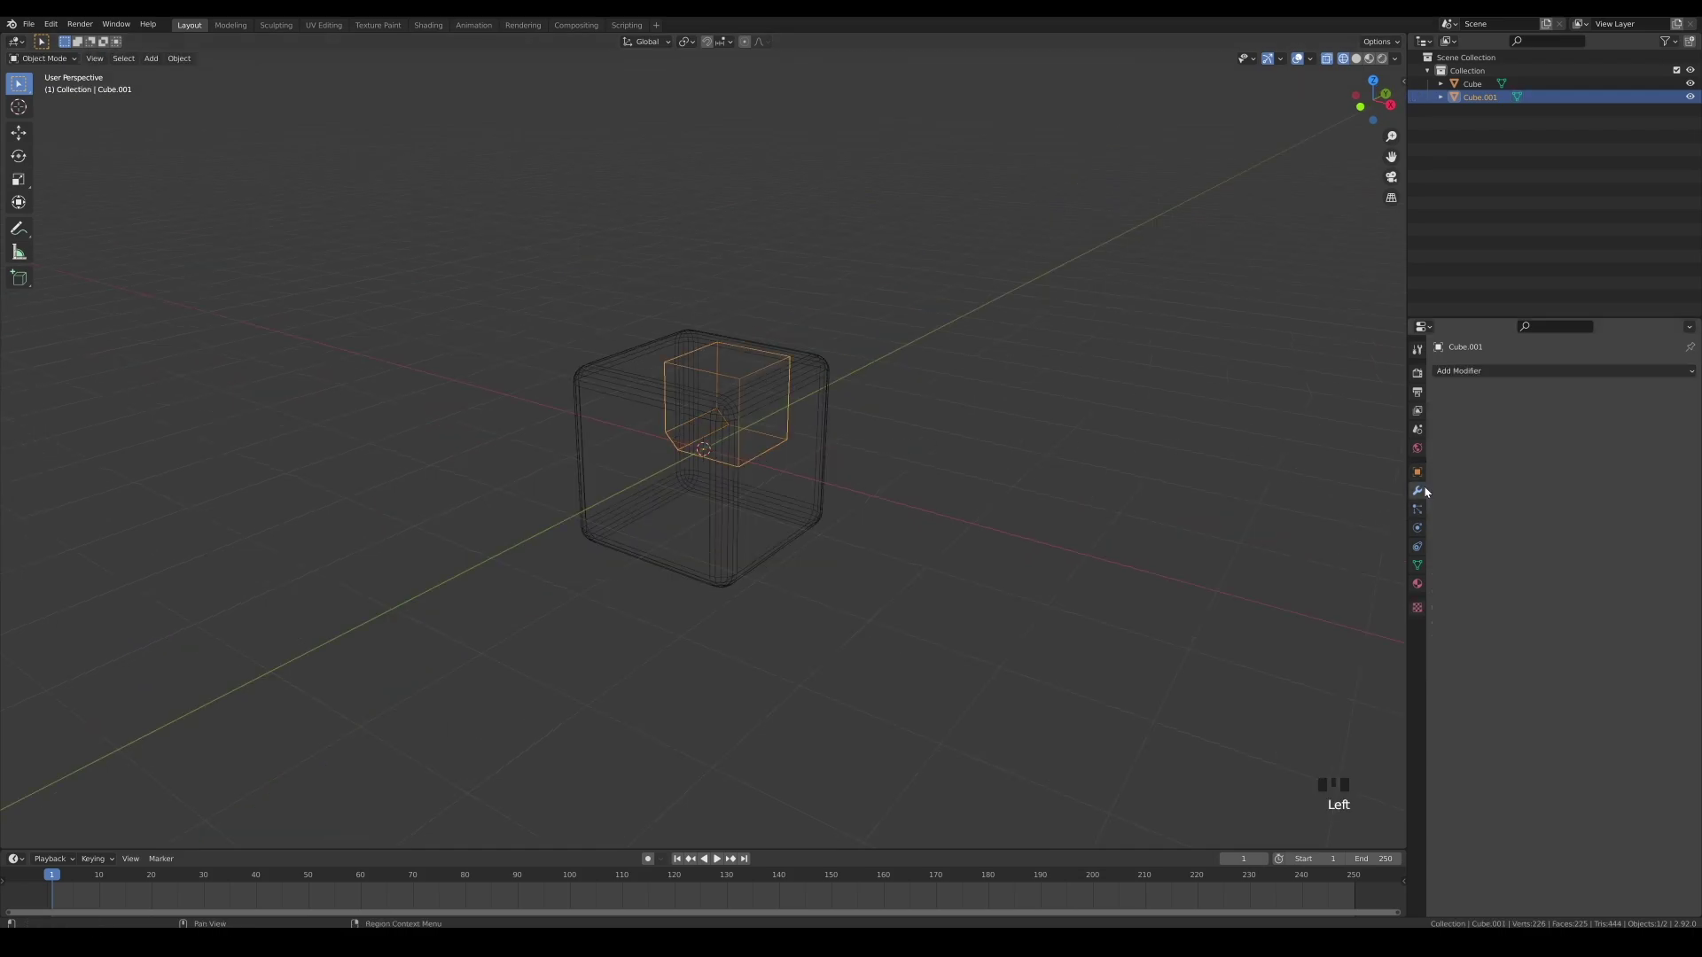
left_click(1472, 372)
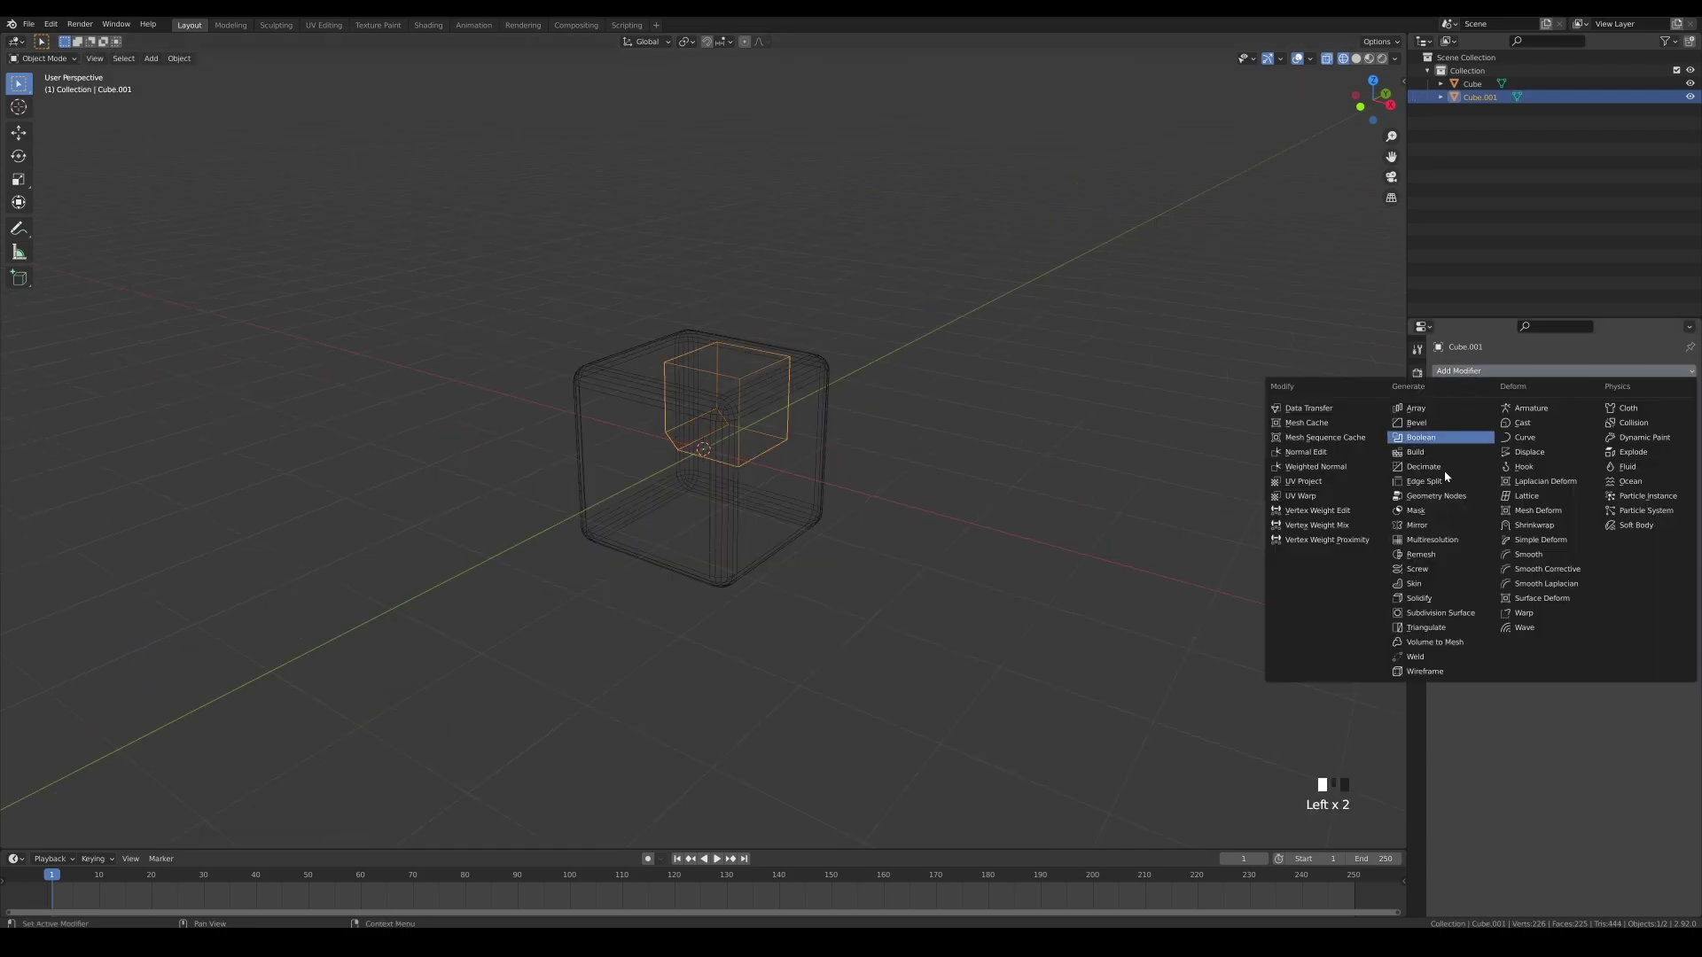
left_click(1417, 525)
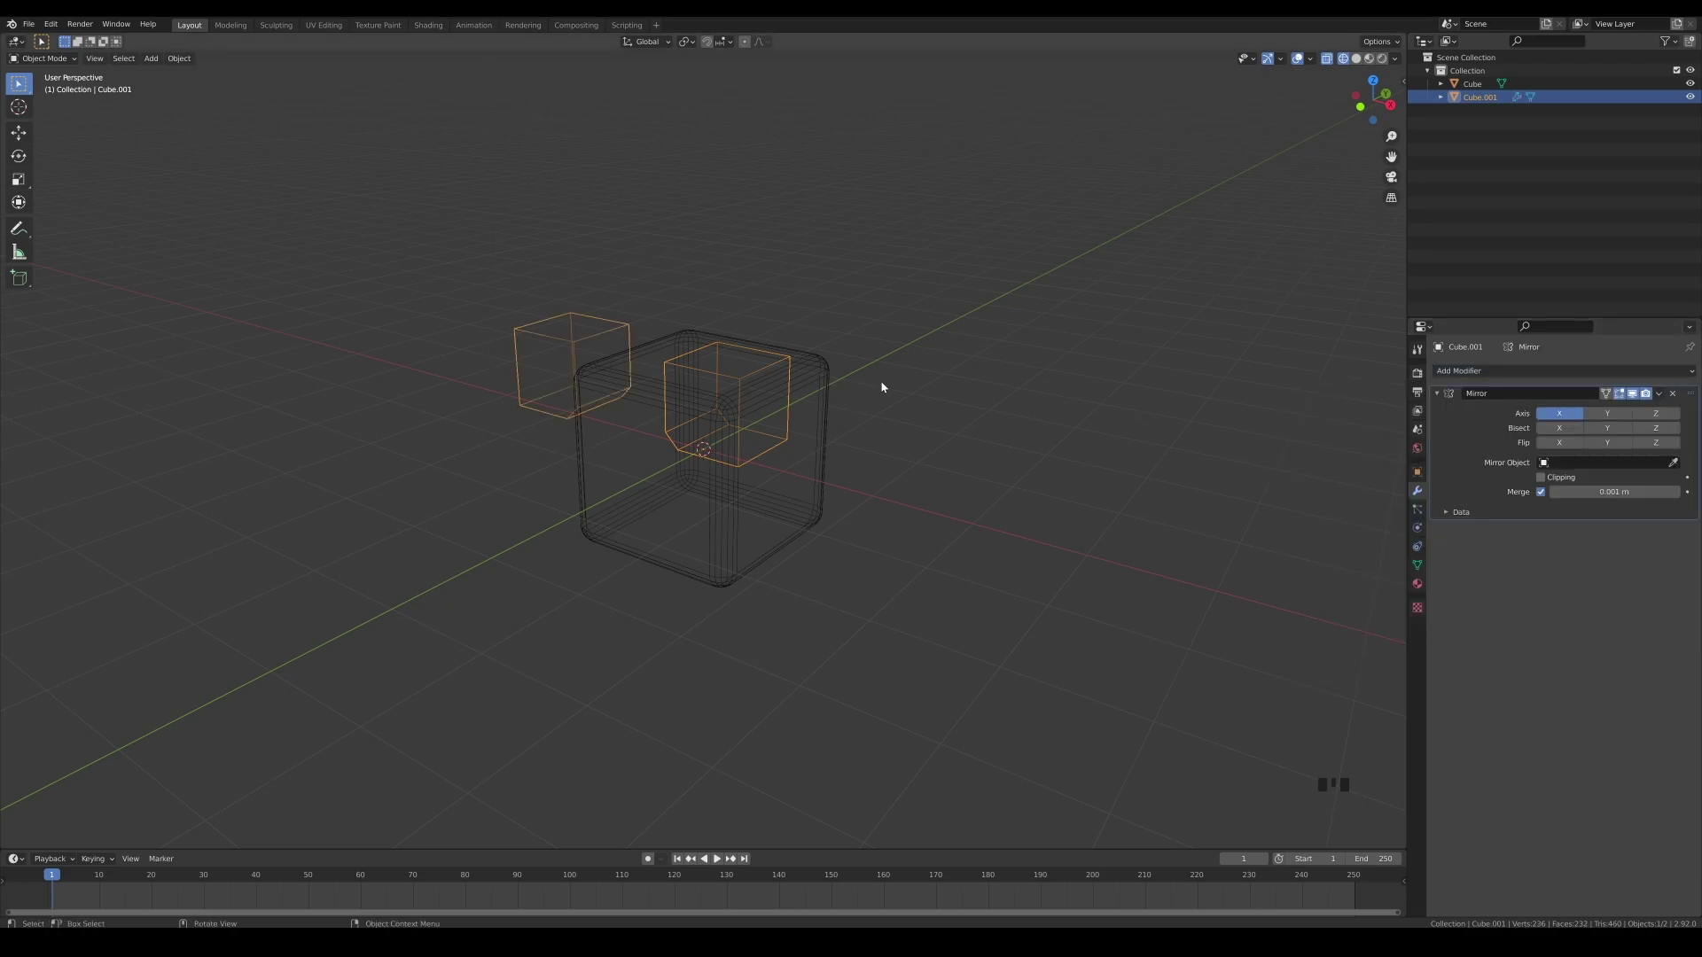
Extend the small cube's Mirror modifier to the Y and Z axes so a copy sits on every corner.
key("KP_7")
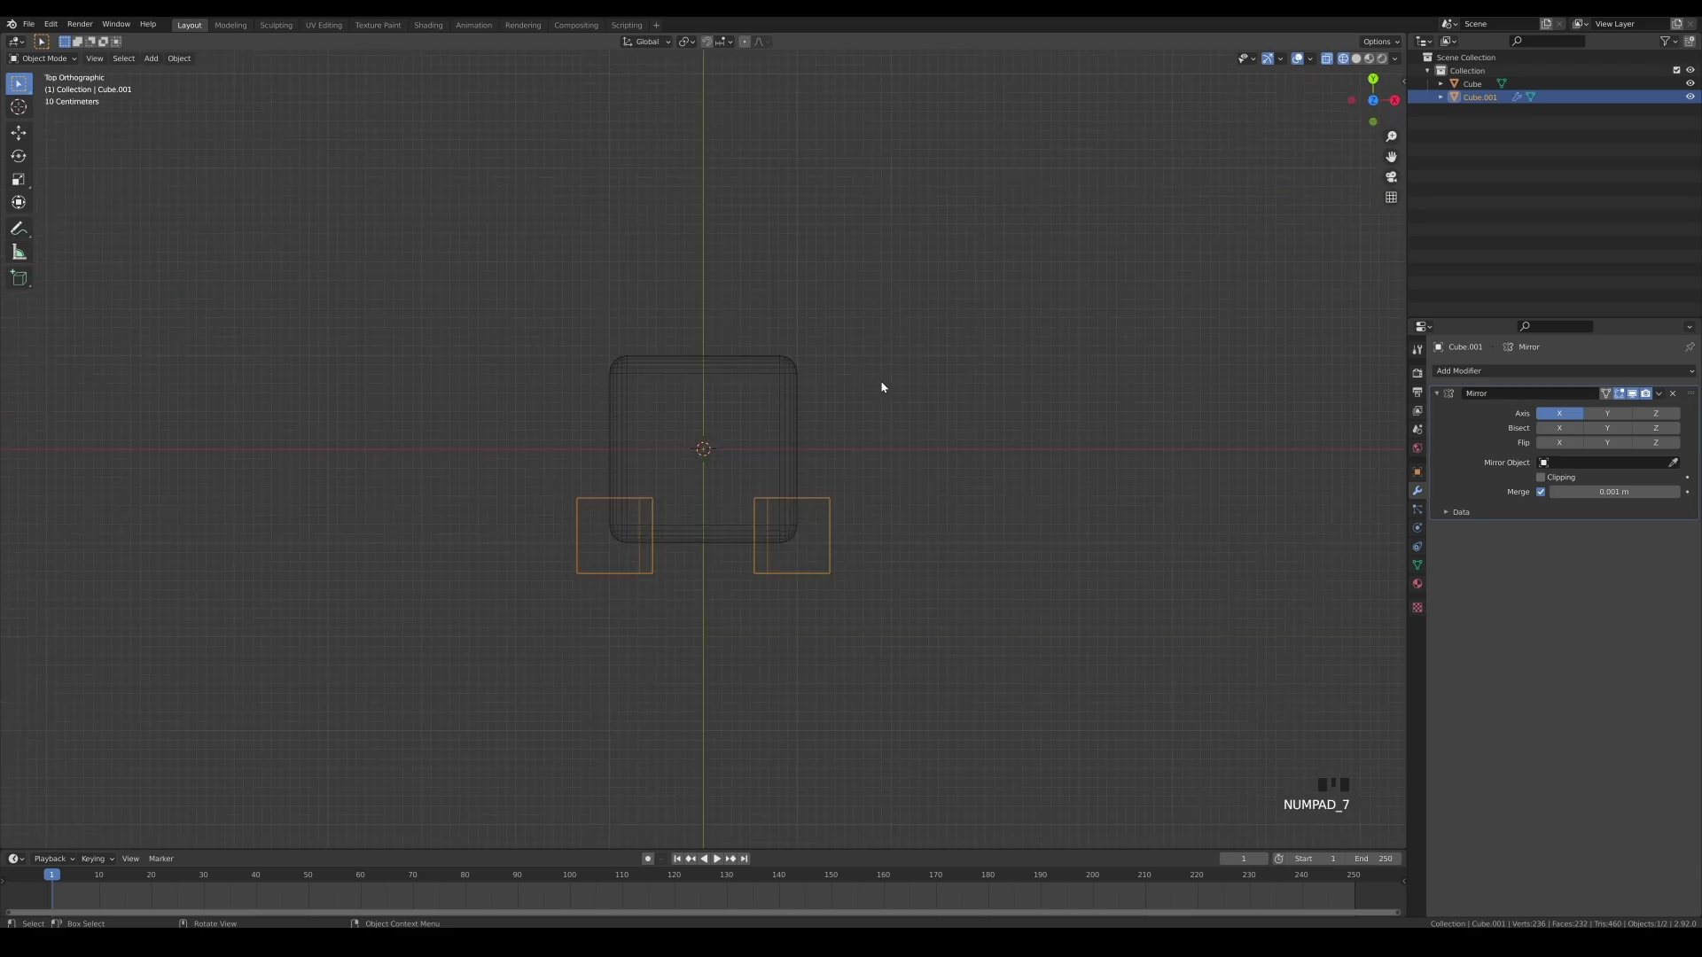
middle_click_drag(714, 460, 915, 425)
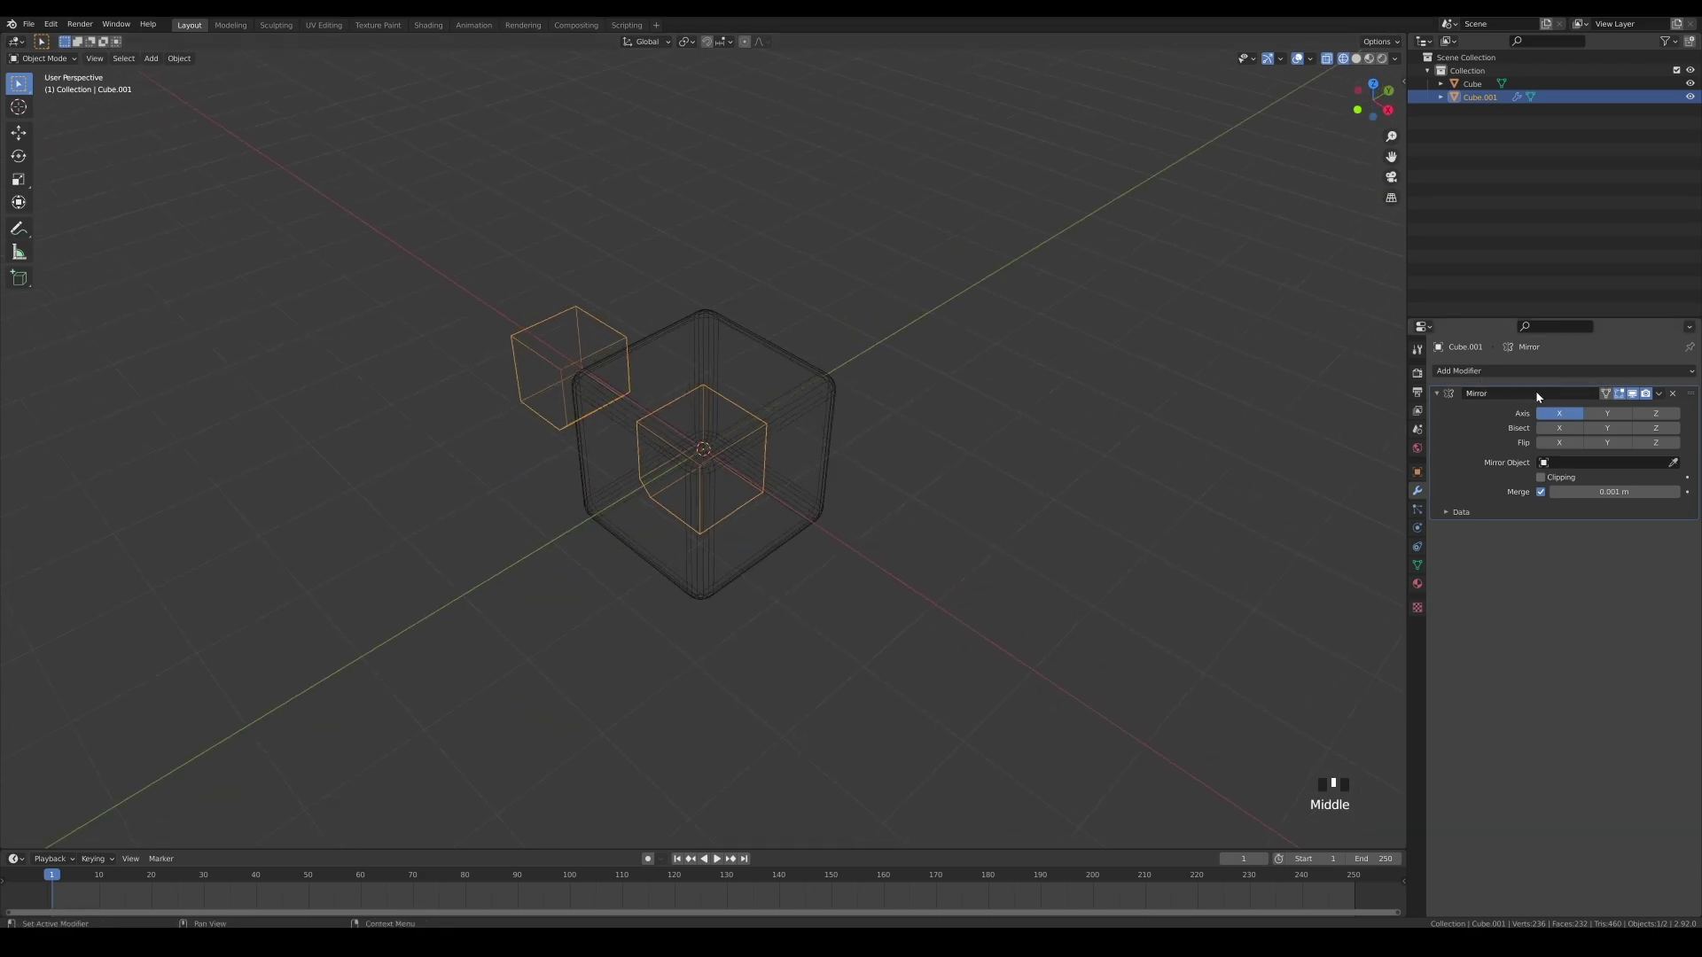
left_click(1607, 414)
middle_click_drag(961, 459, 980, 441)
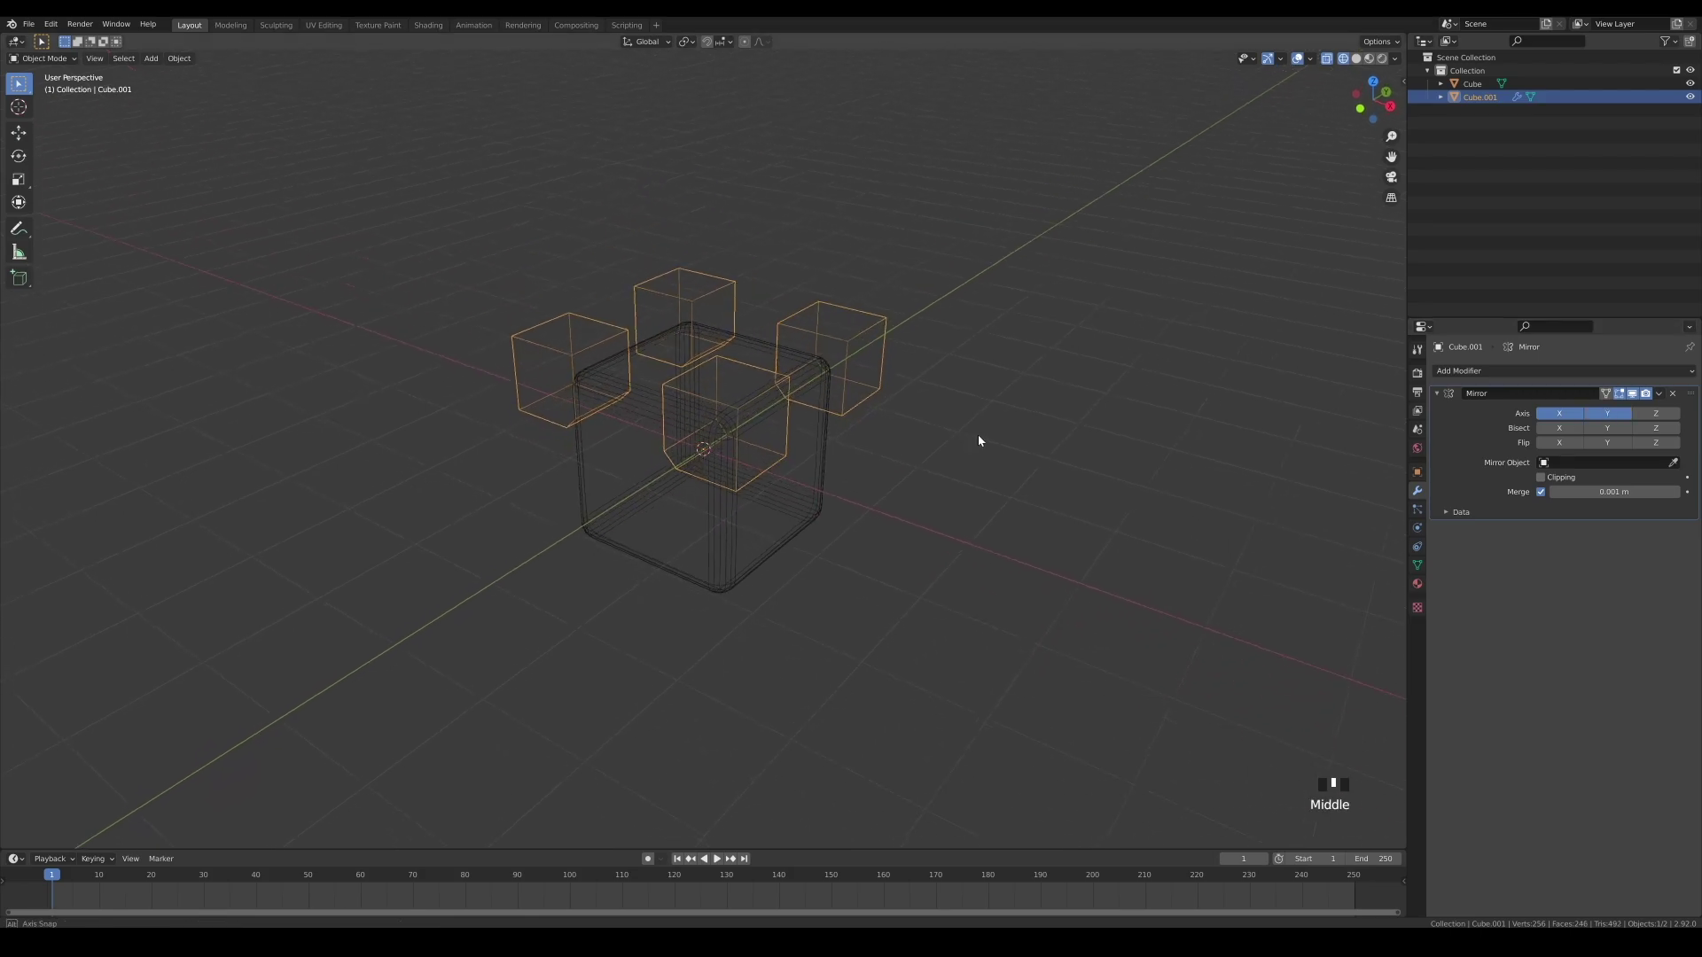
left_click(1656, 414)
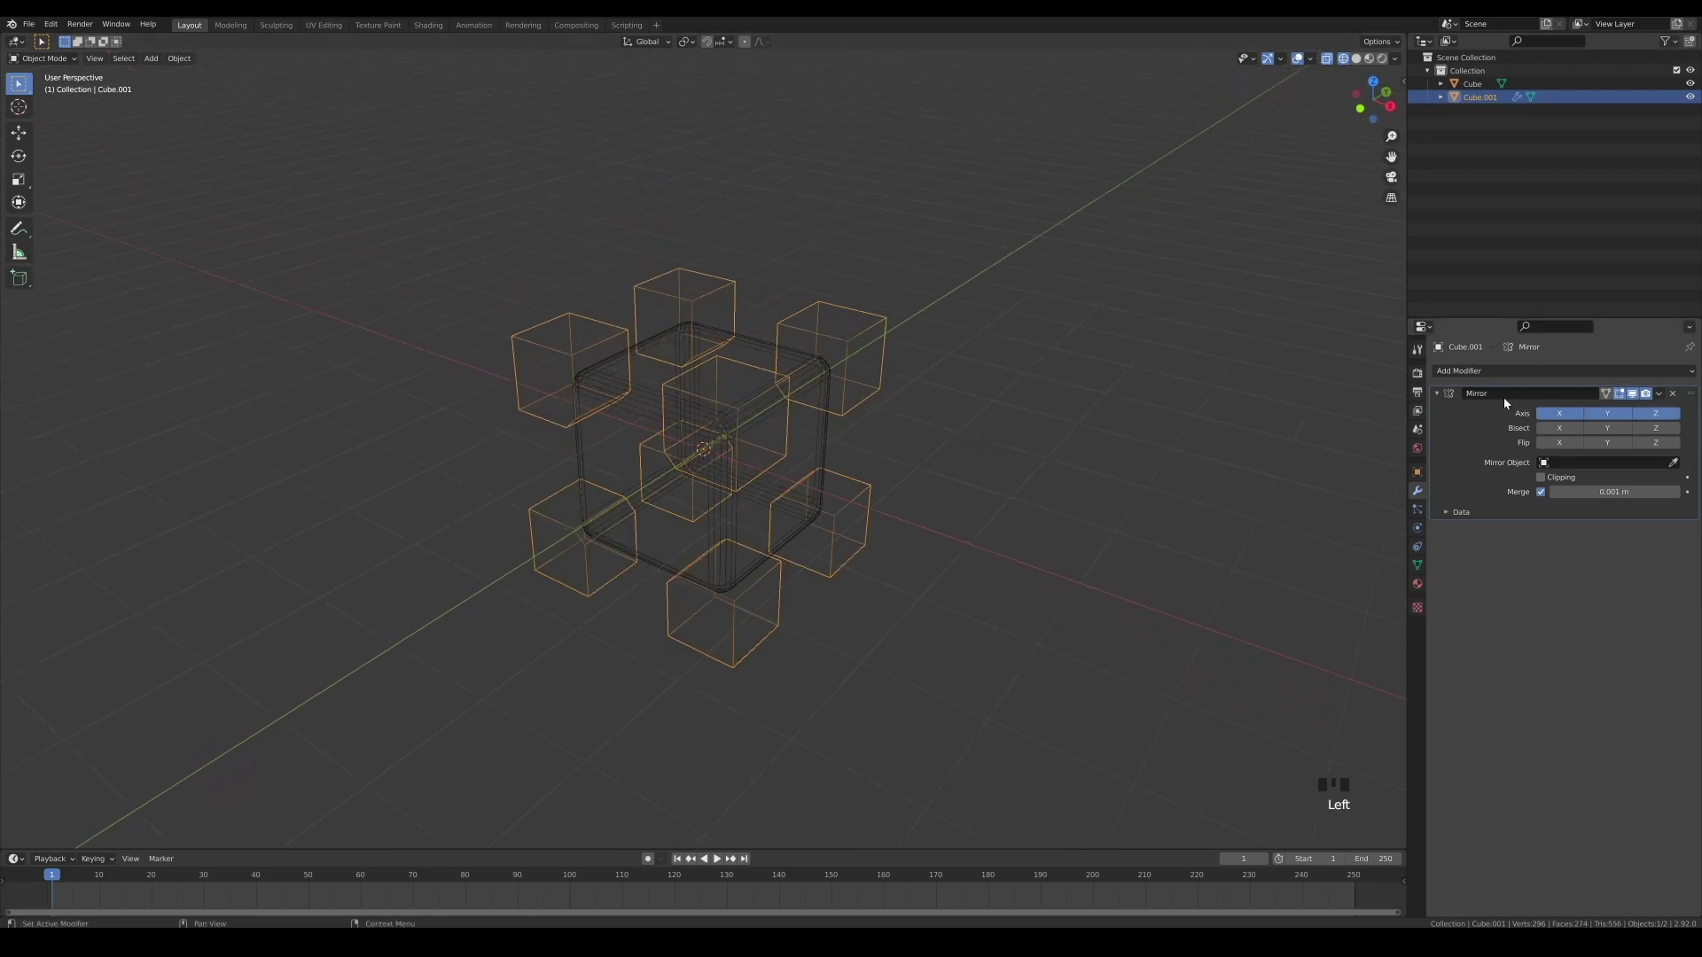
mouse_move(935, 493)
middle_mouse_down()
mouse_move(961, 513)
mouse_move(1091, 524)
mouse_move(893, 541)
mouse_move(931, 505)
middle_mouse_up()
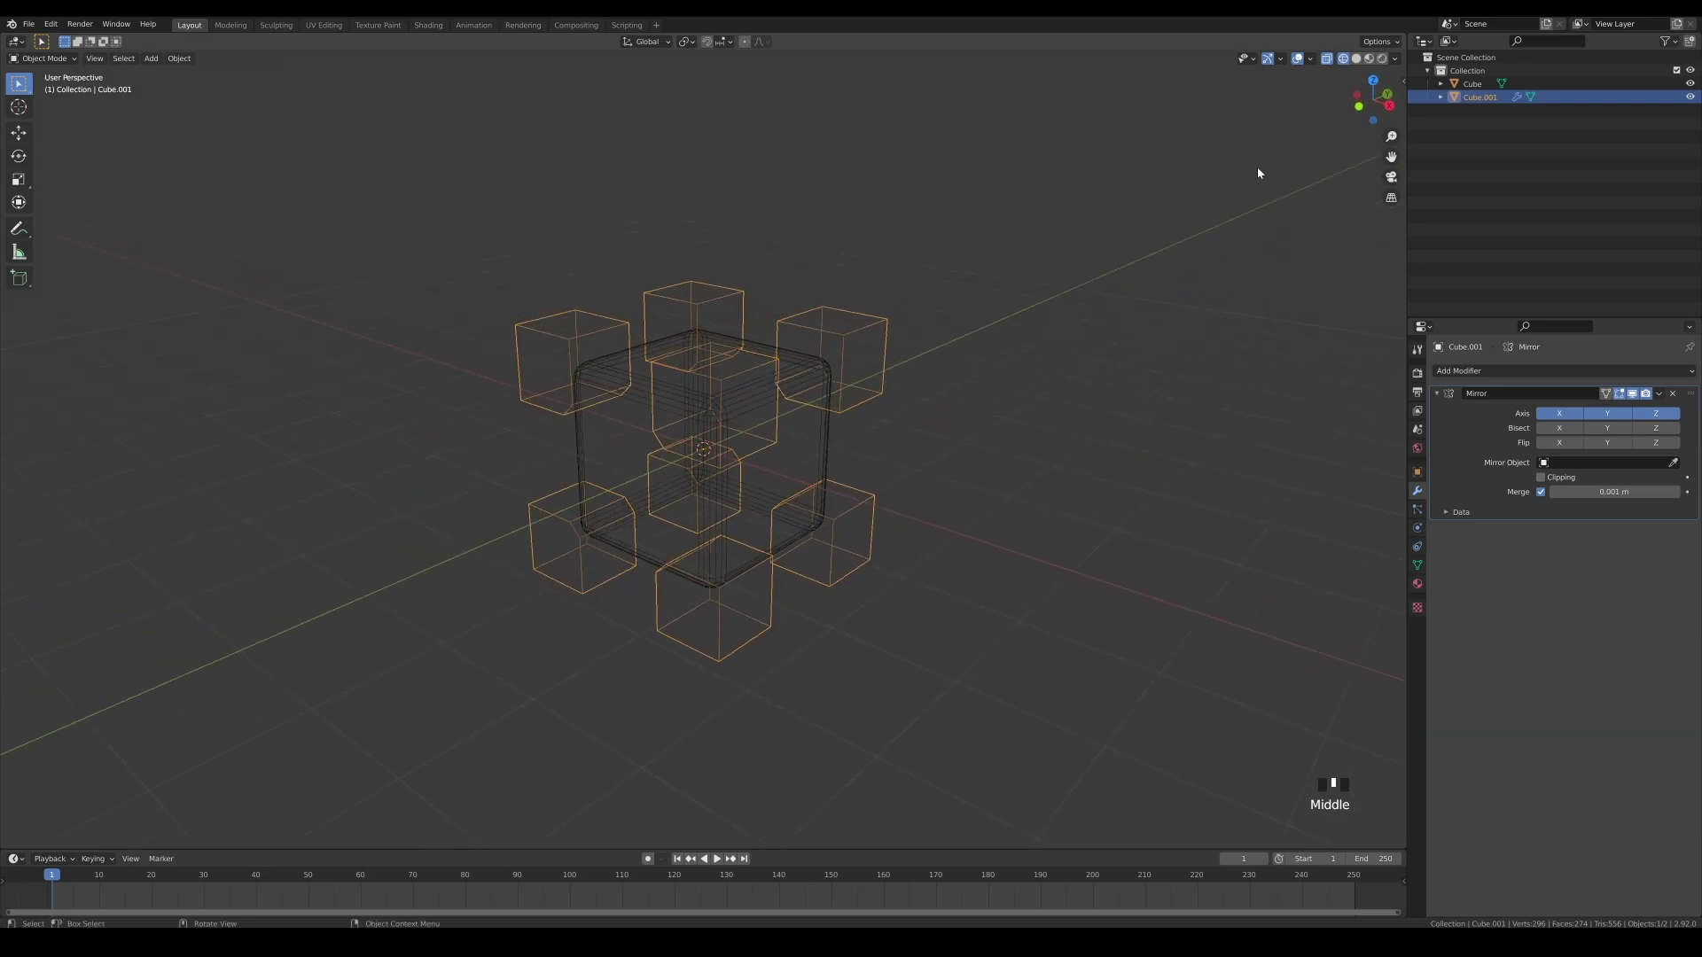
In solid display, slice the rounded cube with the mirrored corner cubes using a Bool Tool Slice, and check the separate pieces.
left_click(1356, 59)
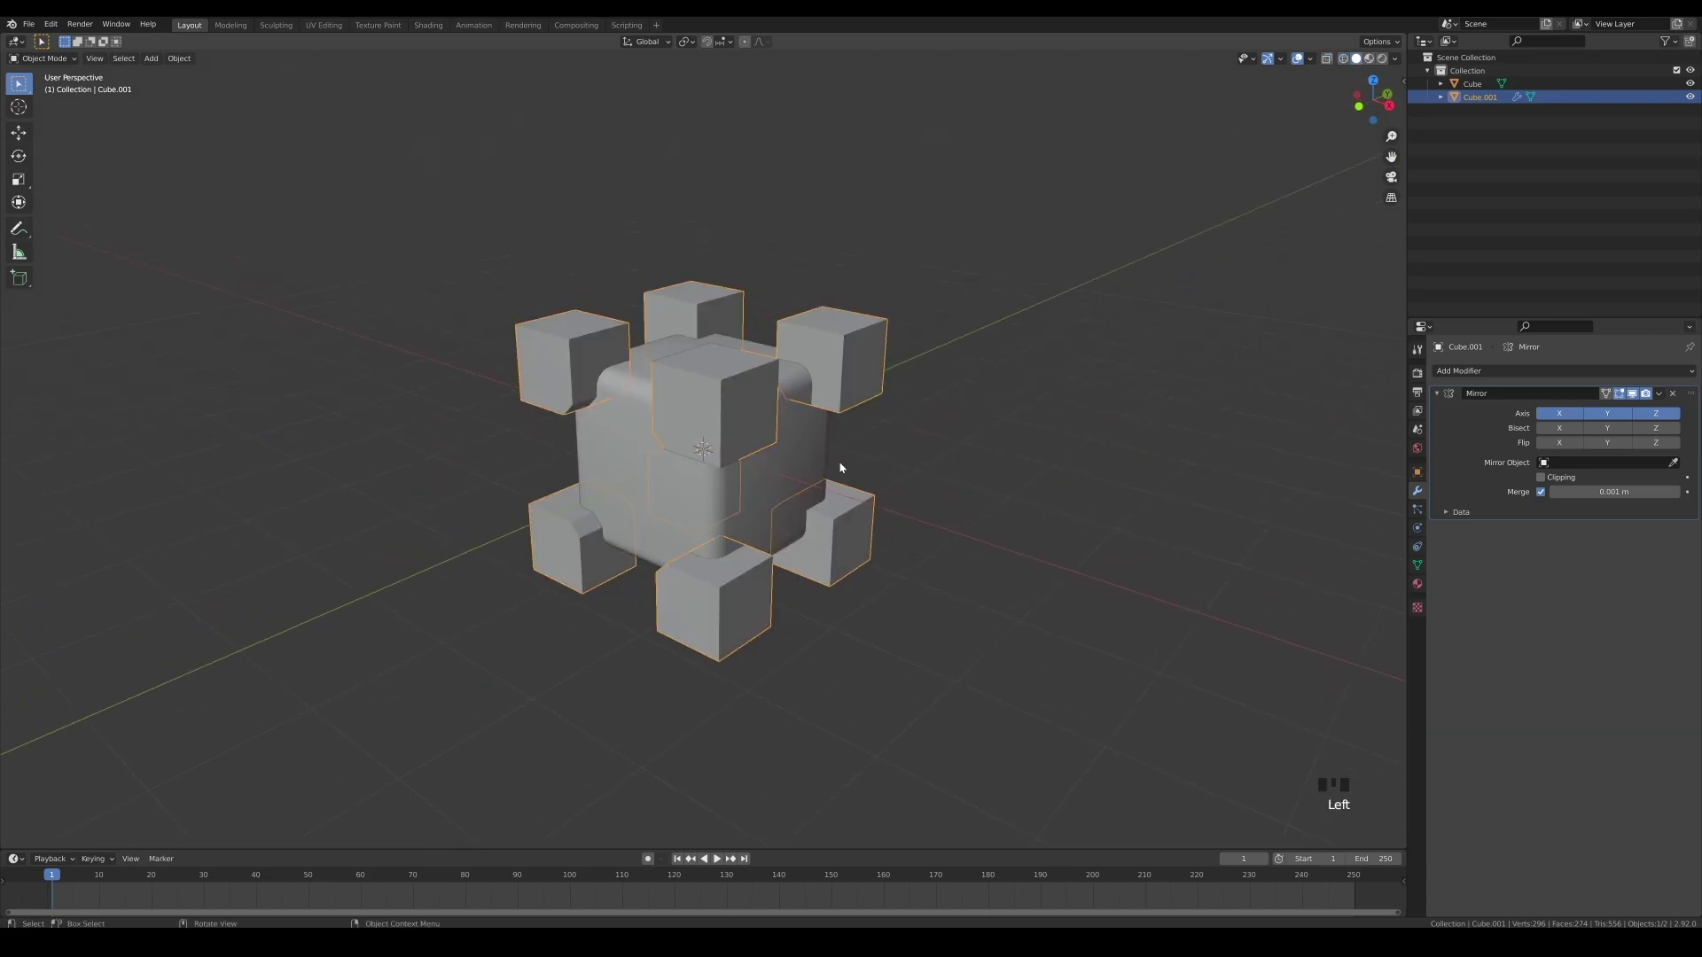
left_click(599, 456, "shift")
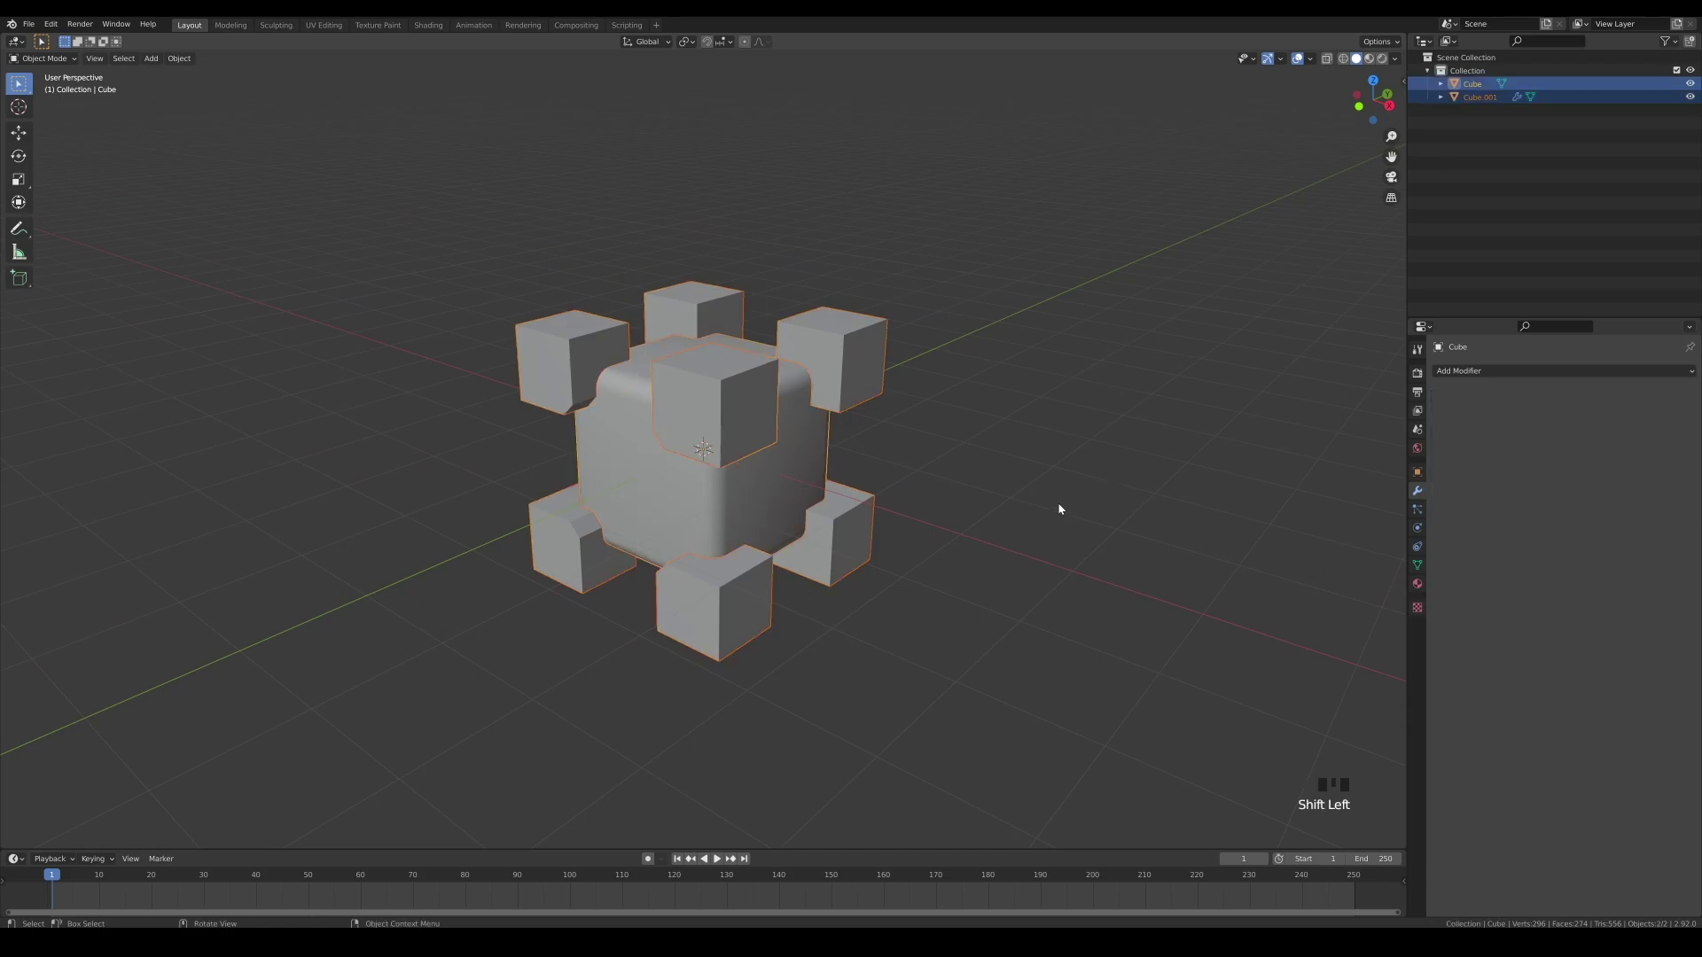
key("ctrl")
key("ctrl+KP_Divide")
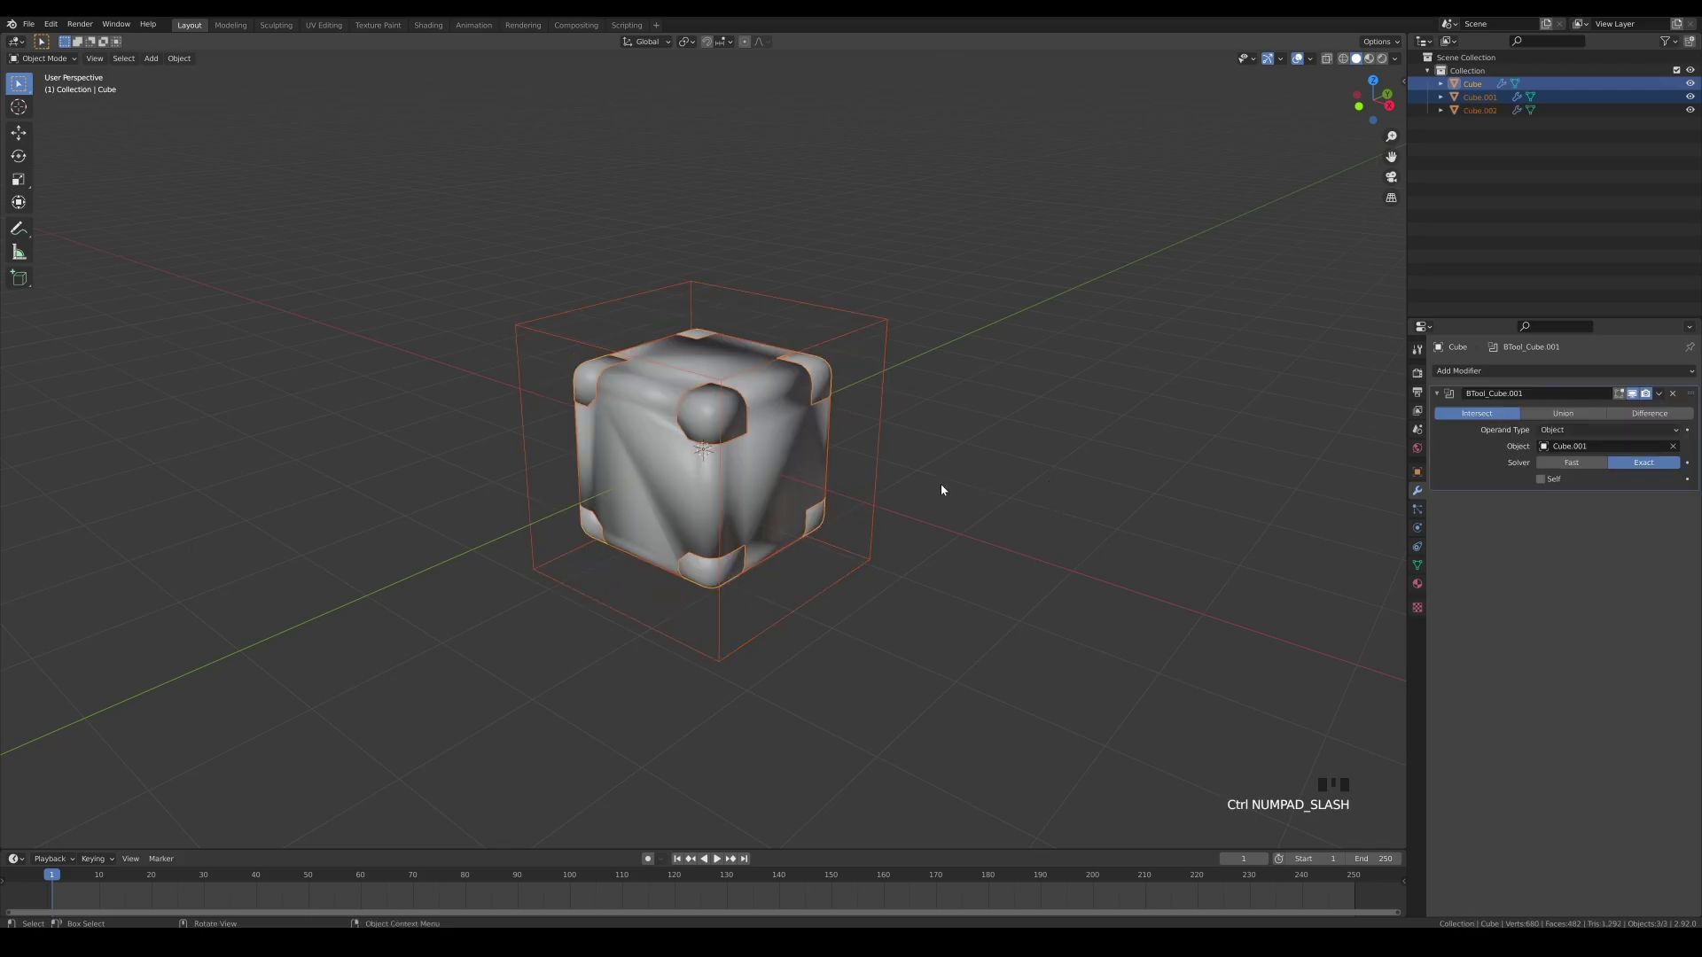
left_click(772, 477)
left_click(773, 474)
left_click(774, 471)
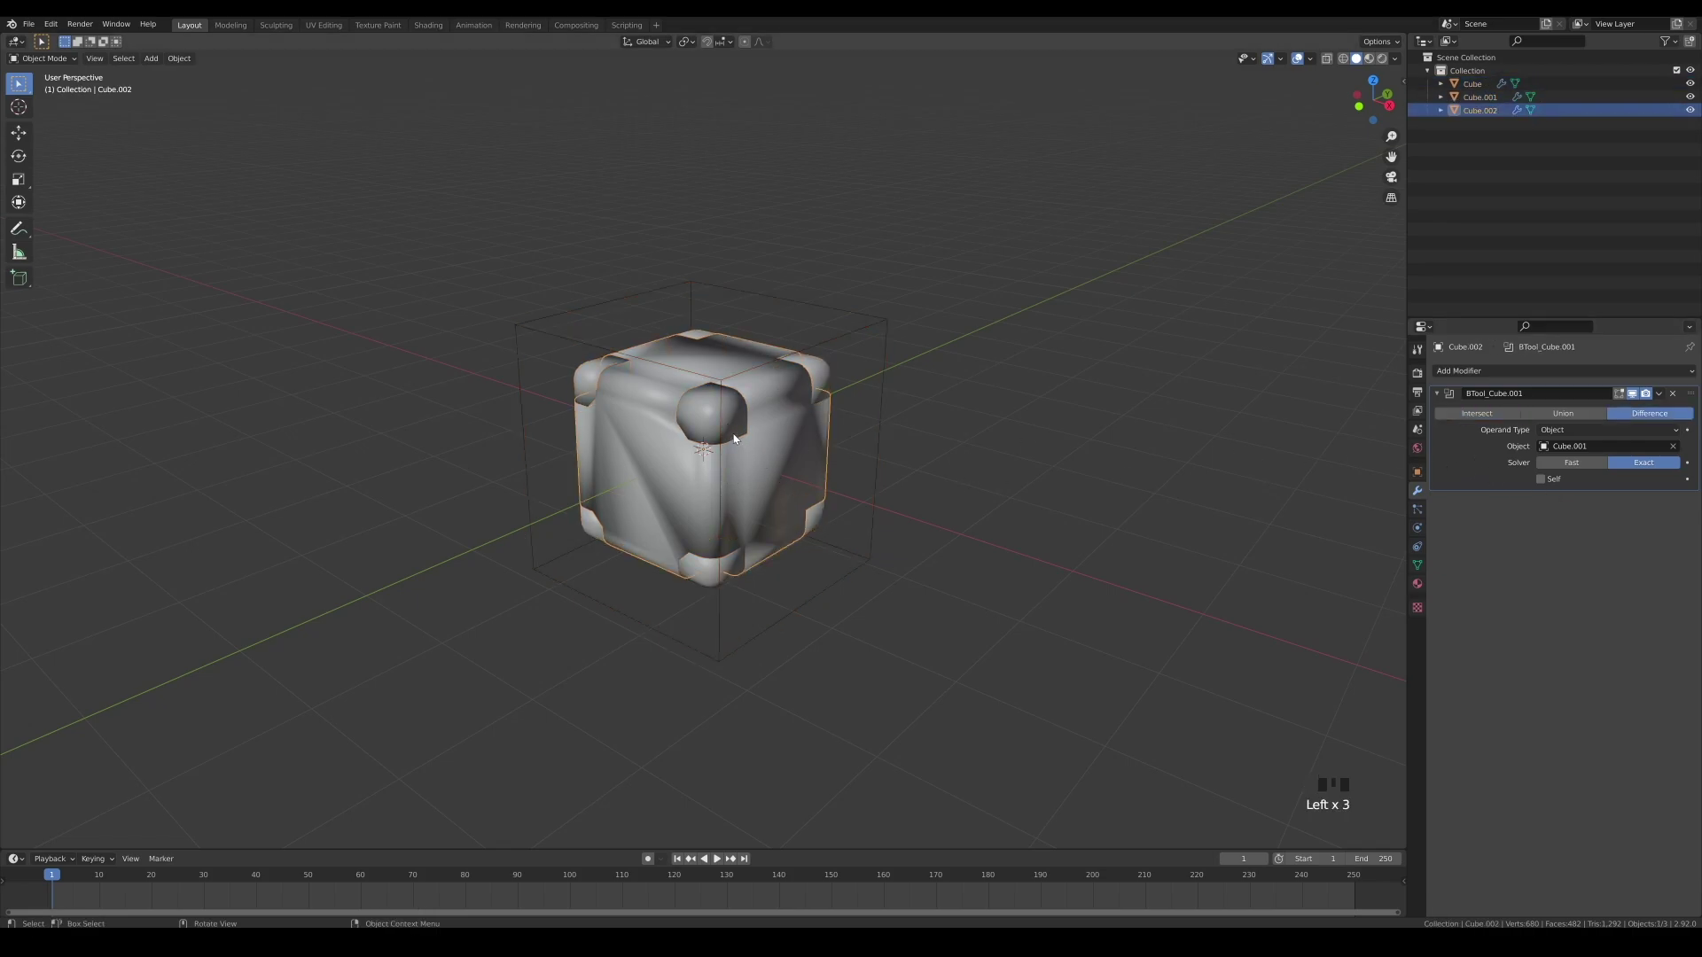
left_click(735, 436)
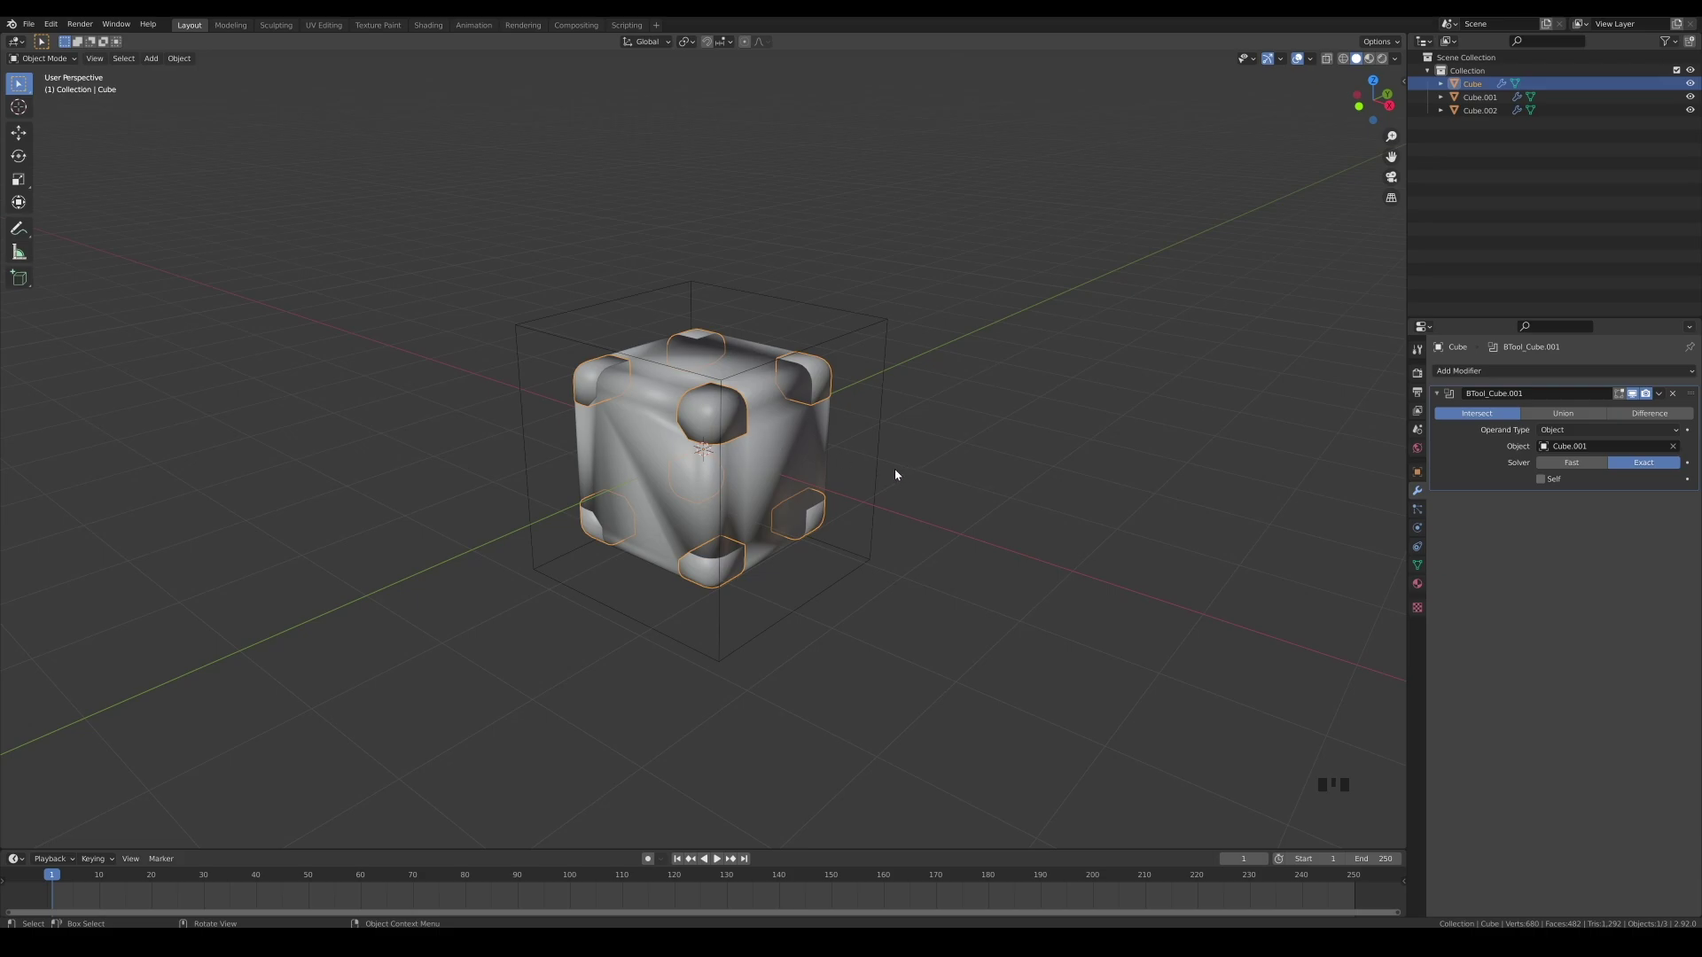
Add a Bevel modifier with 2 segments to the main body piece of the sliced cube.
scroll(743, 478, "up", 1)
scroll(743, 478, "up", 2)
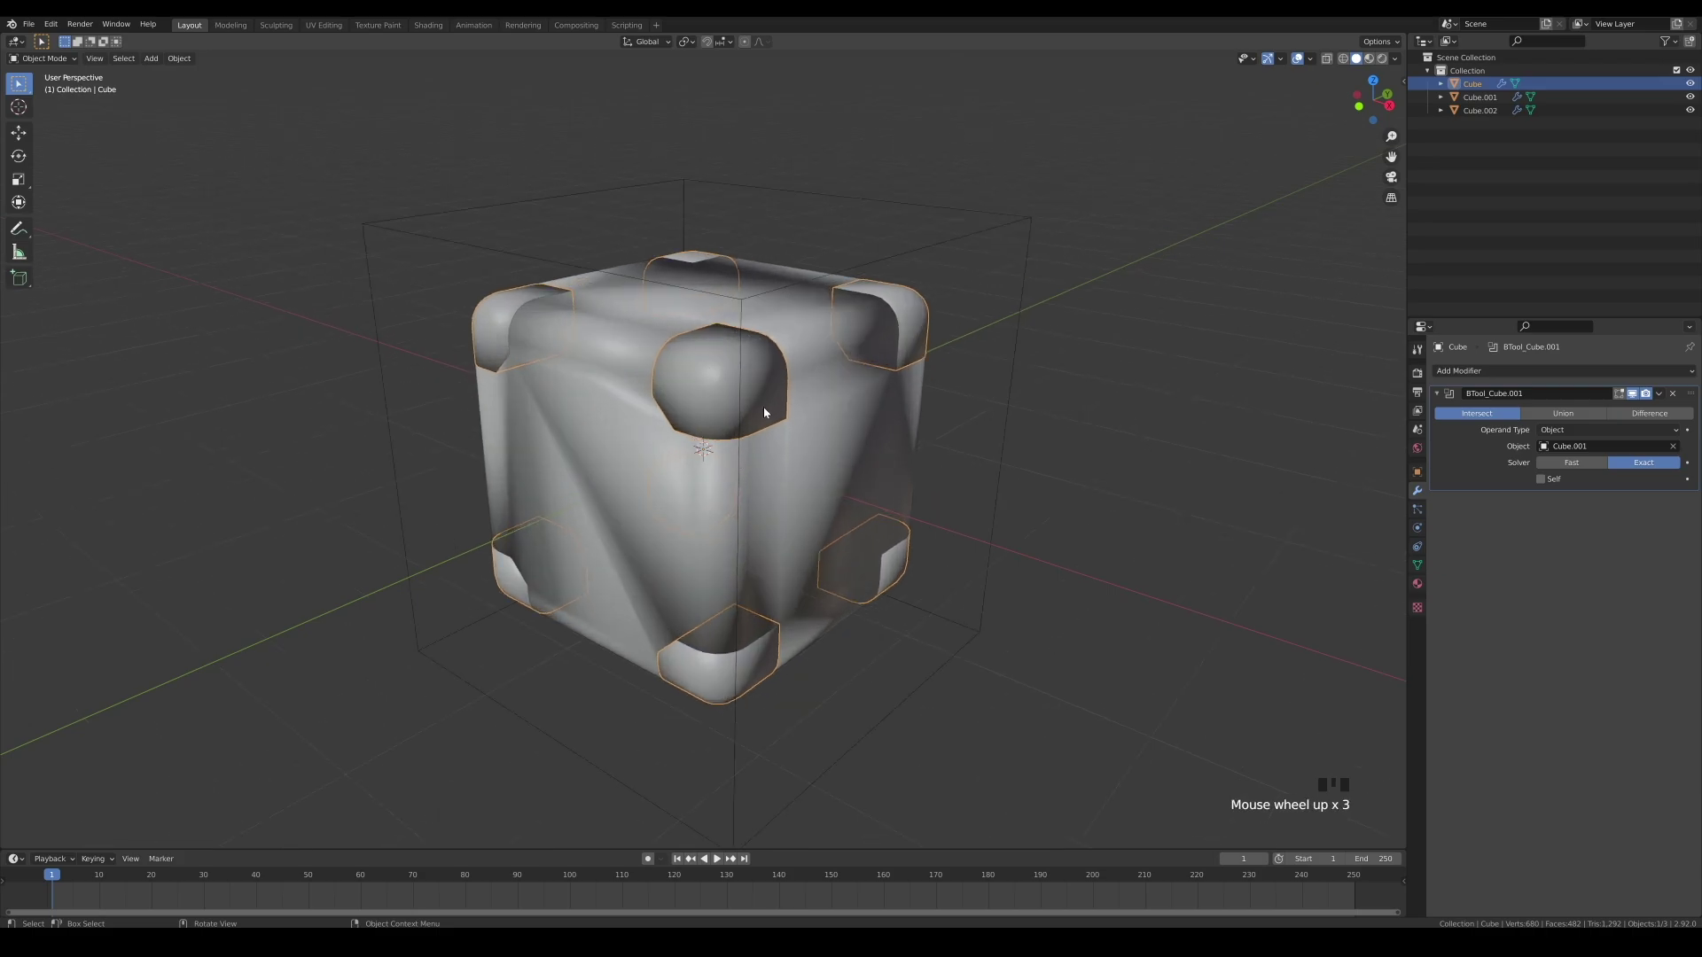
left_click(822, 463)
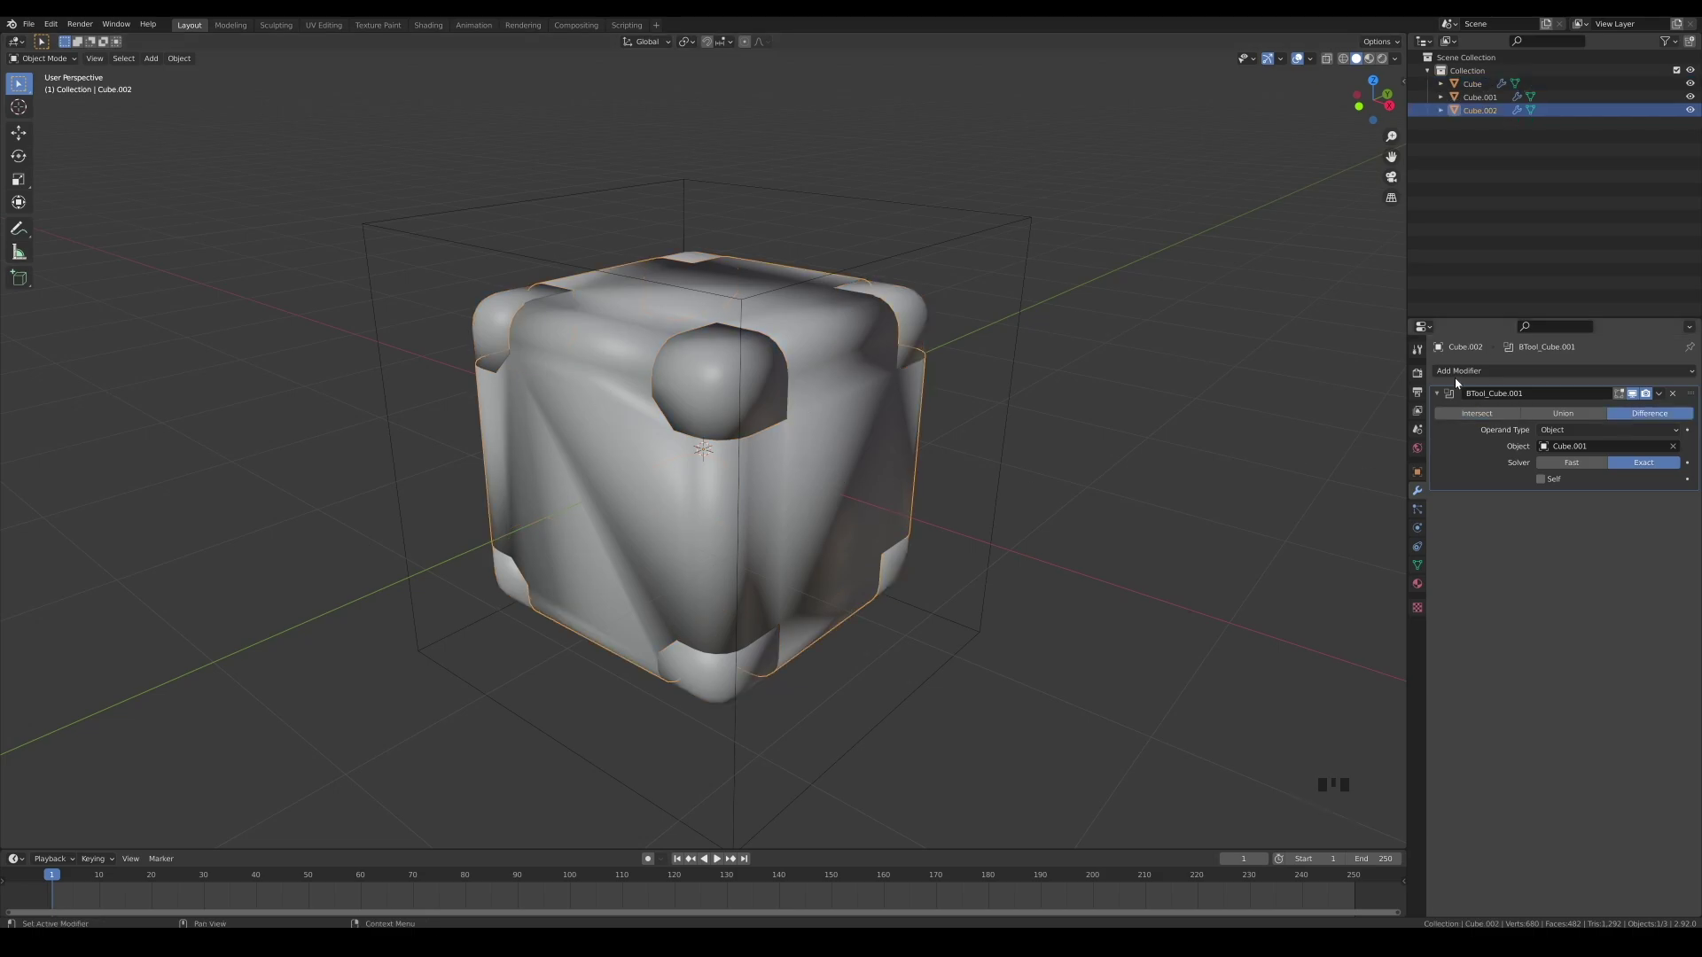
left_click(1489, 371)
left_click(1437, 431)
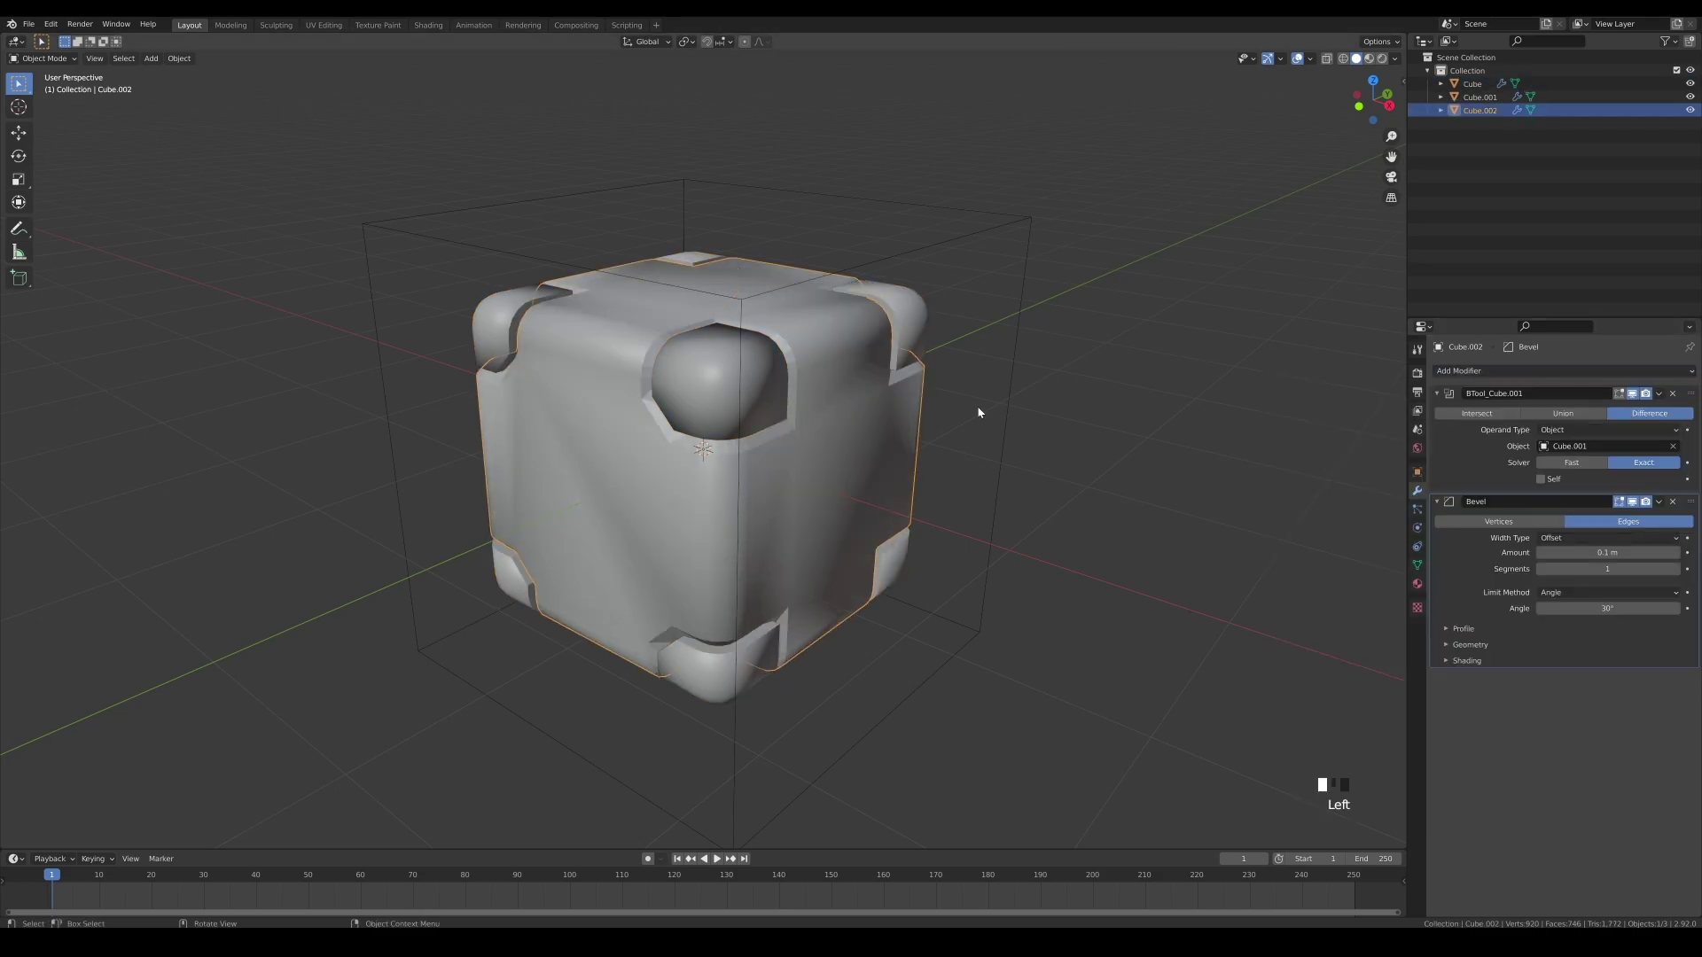
left_click(1676, 569)
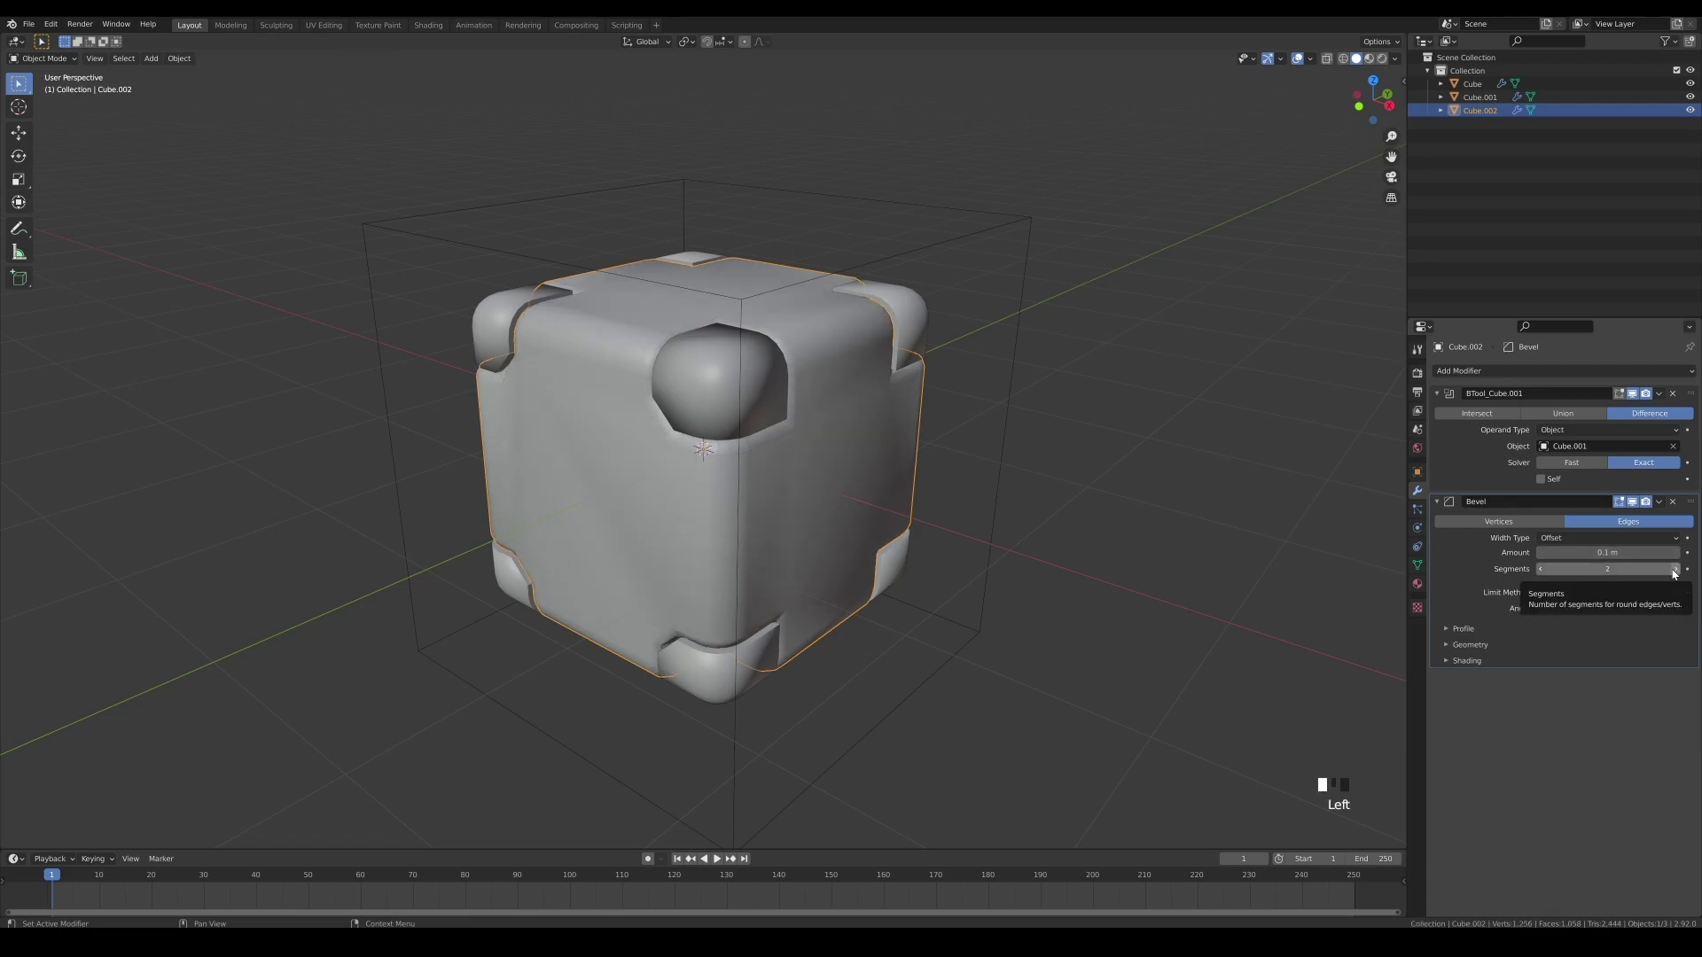
Show the wireframe overlay and set the body's bevel amount to 0.033 m.
left_click(1310, 58)
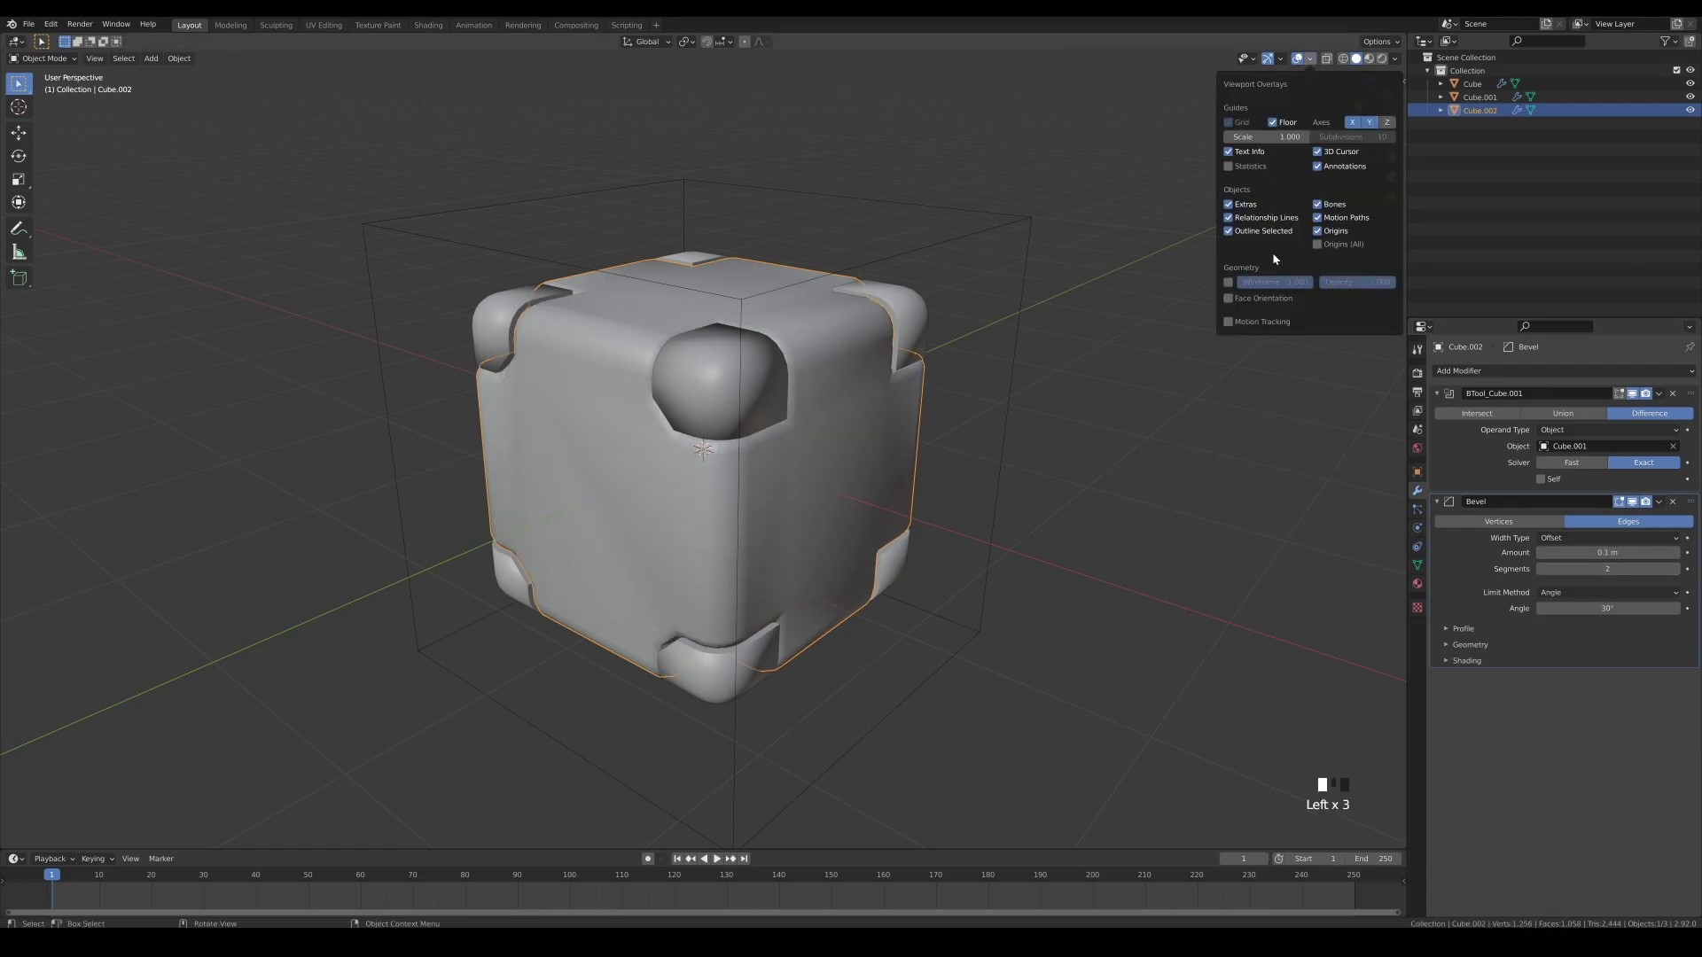
left_click(1229, 282, "shift")
left_click_drag(1608, 552, 1575, 552, "shift")
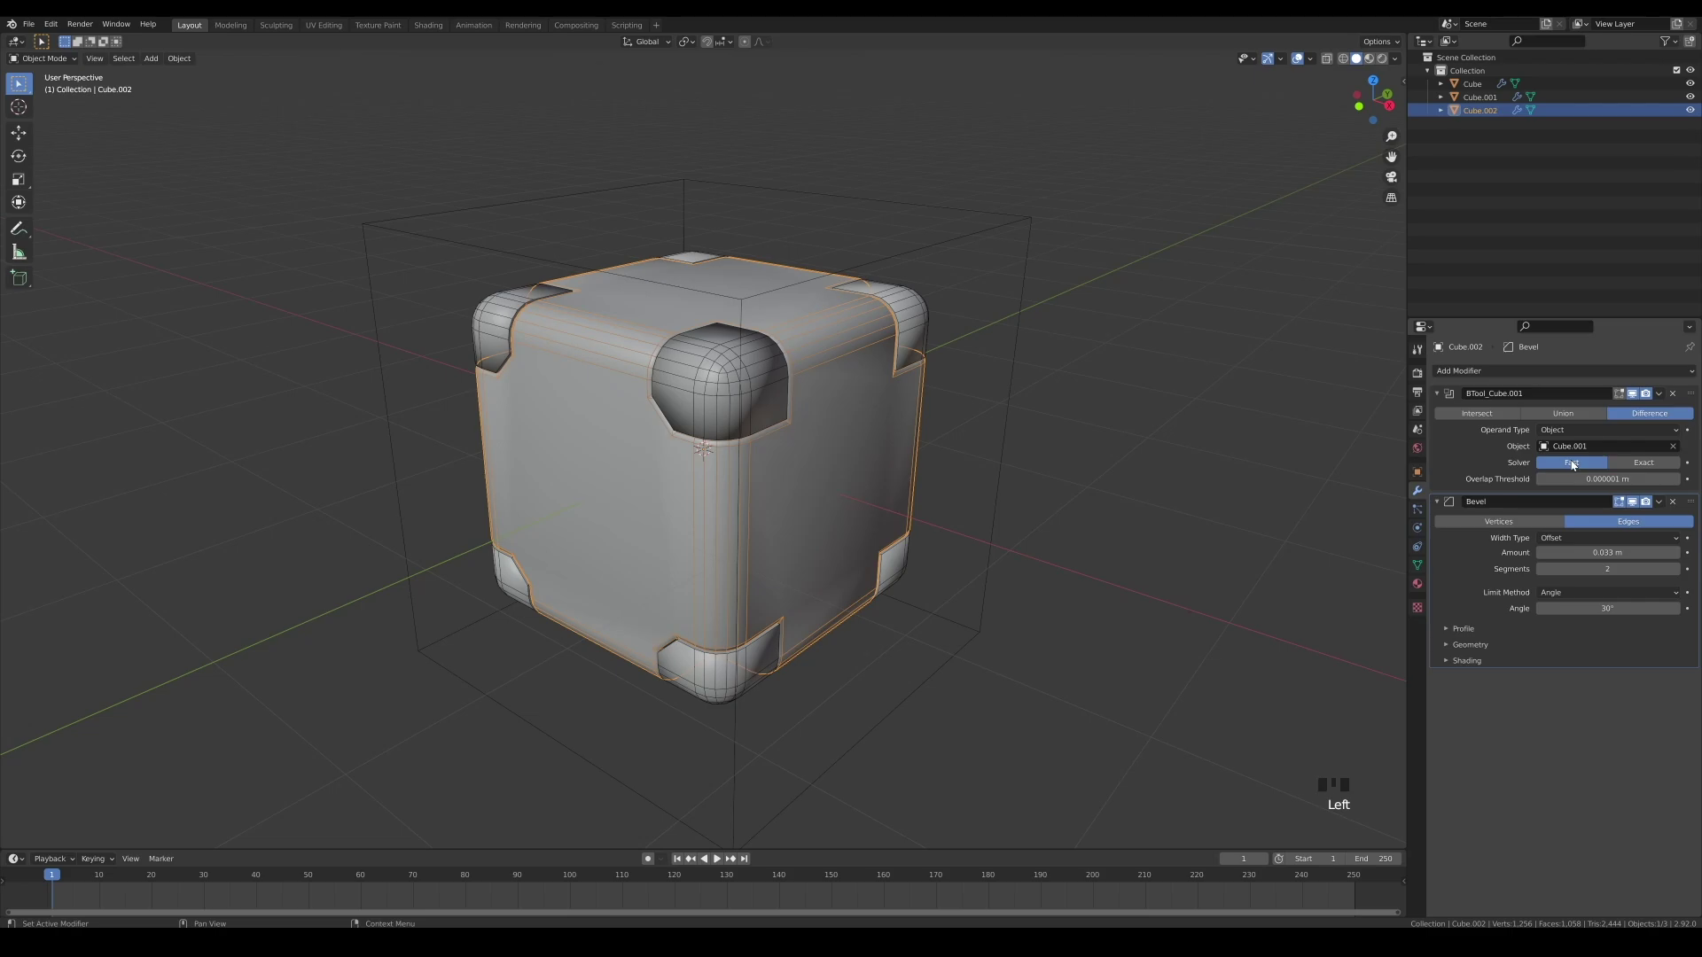
Set the Boolean solver to Fast on both the main body and the corner pieces.
left_click(972, 435)
left_click(1593, 463)
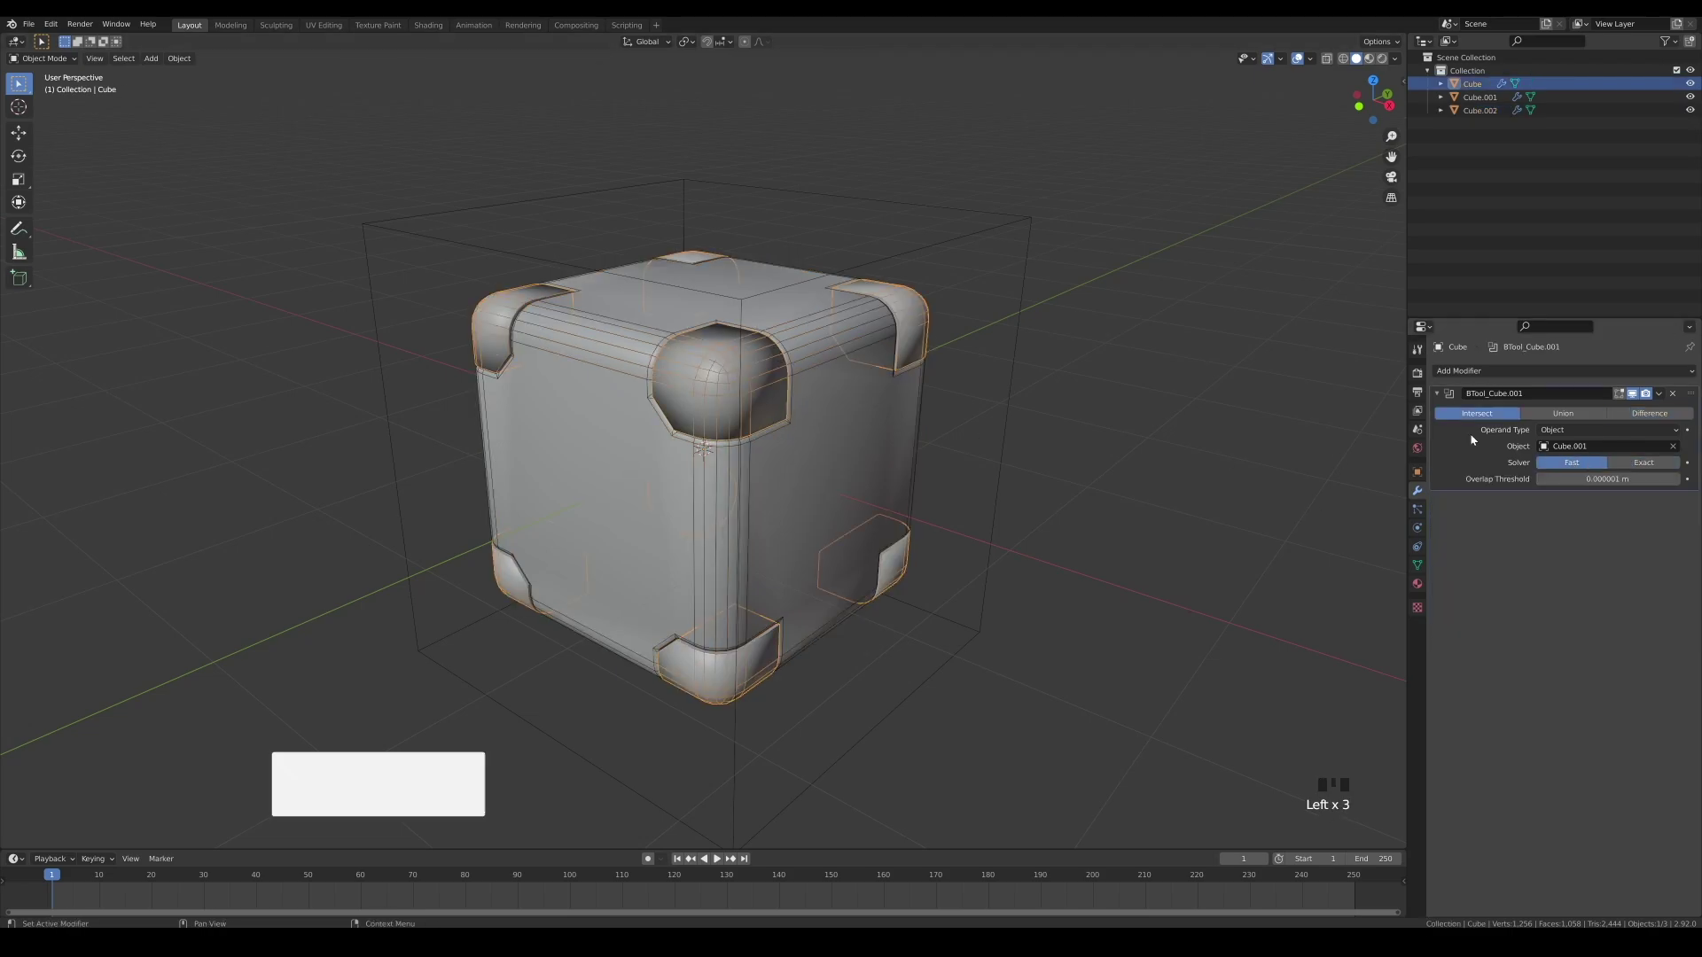
Set the outer miter of the main body's Bevel modifier to Arc and disable Clamp Overlap.
left_click(886, 486)
scroll(769, 494, "up", 1)
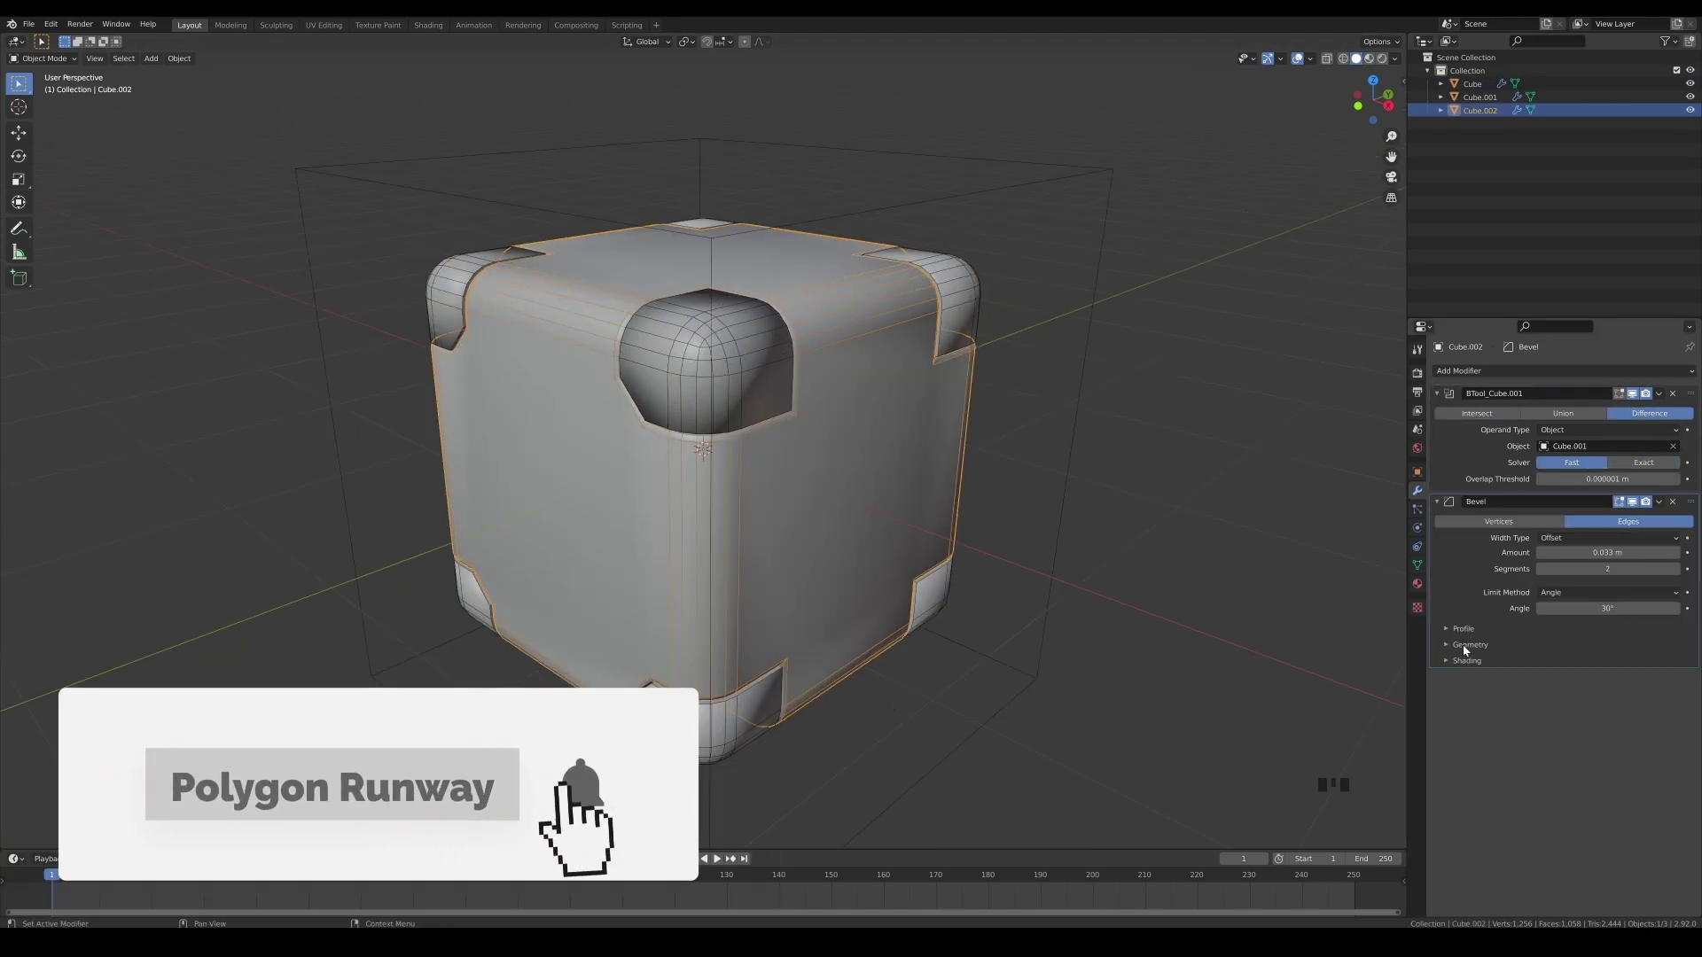
left_click(1465, 644)
left_click(1580, 666)
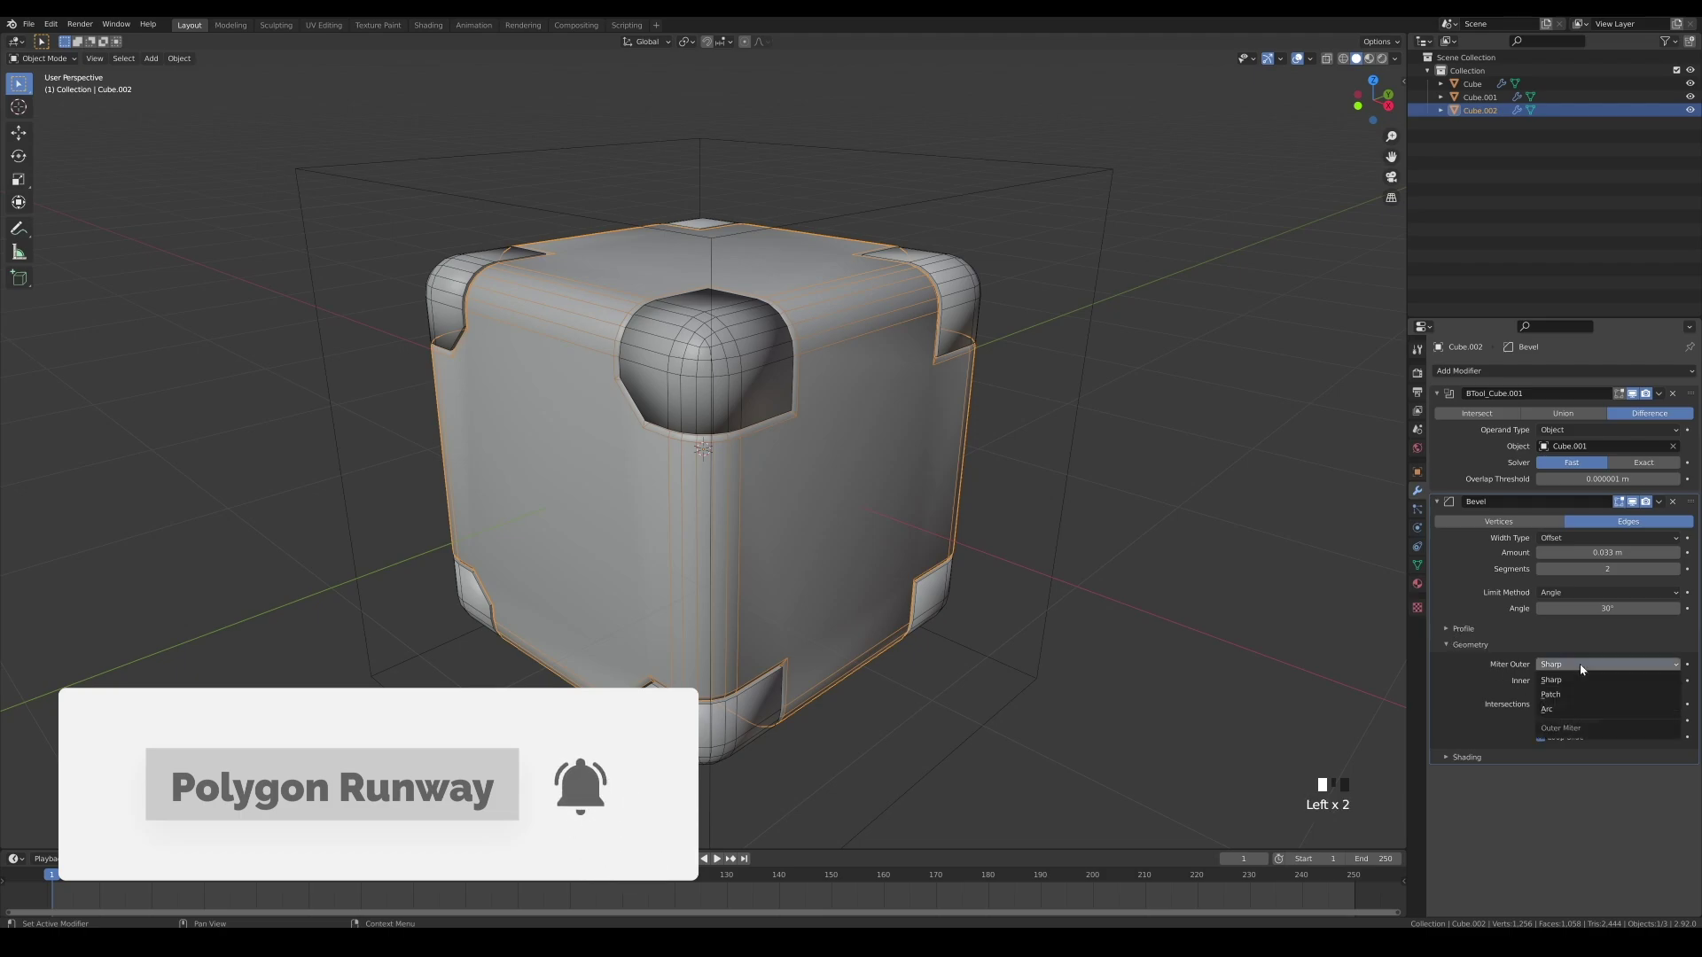
left_click(1561, 709)
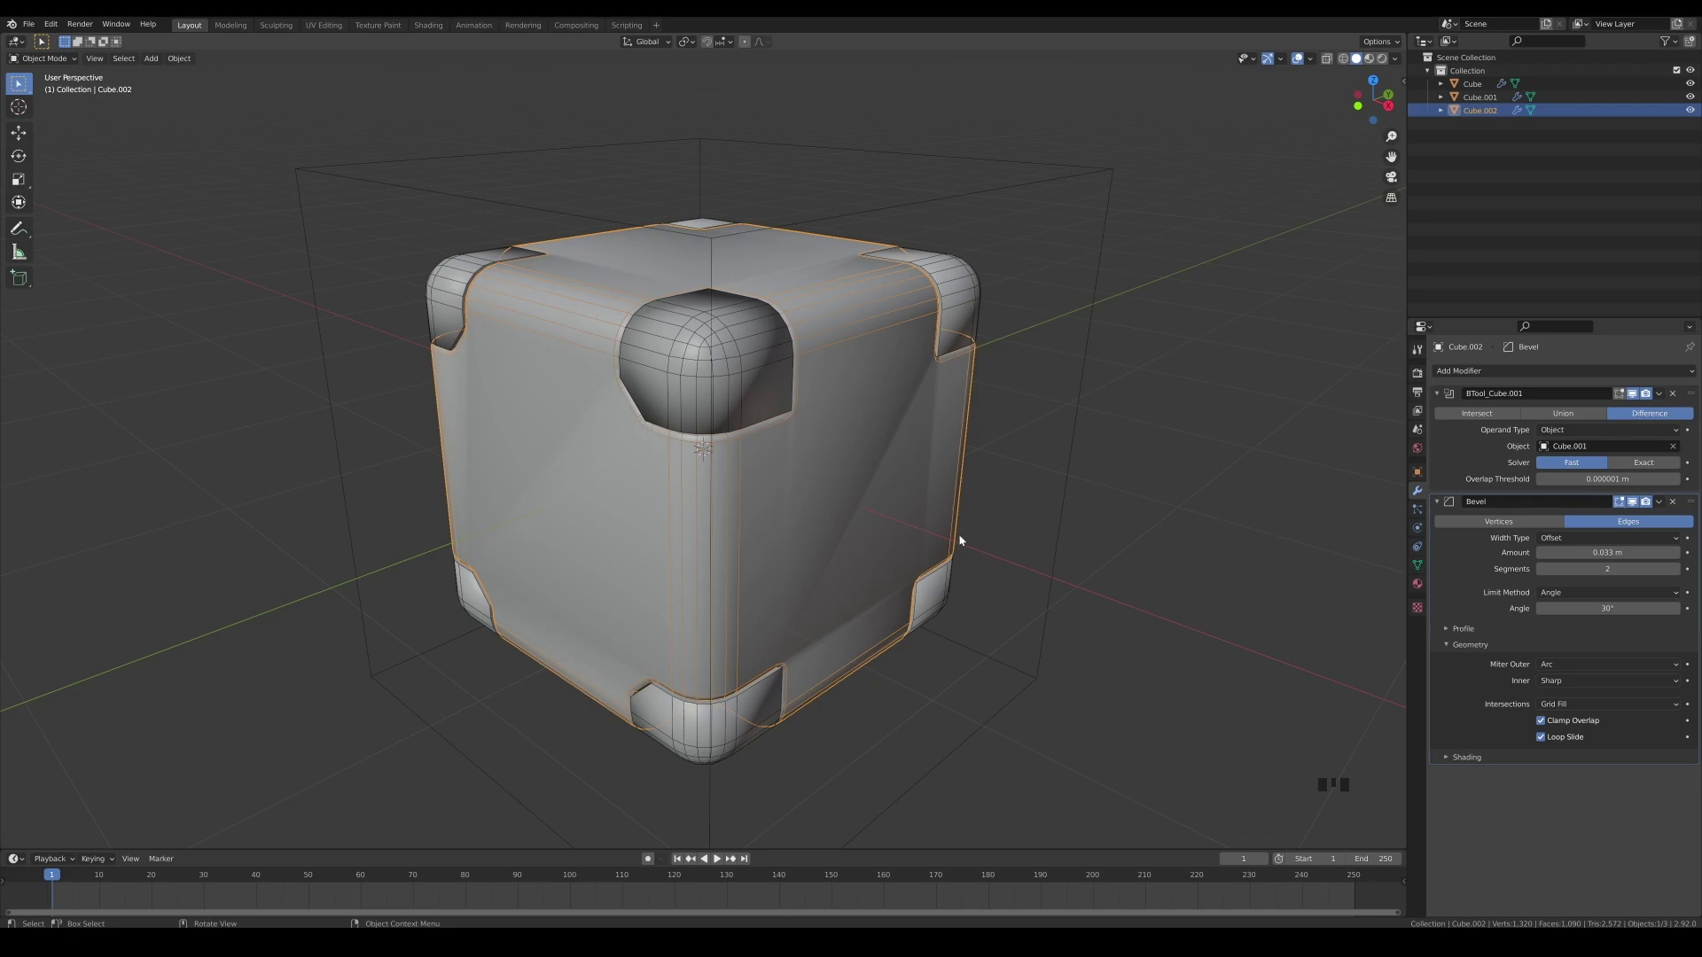
left_click(1545, 723)
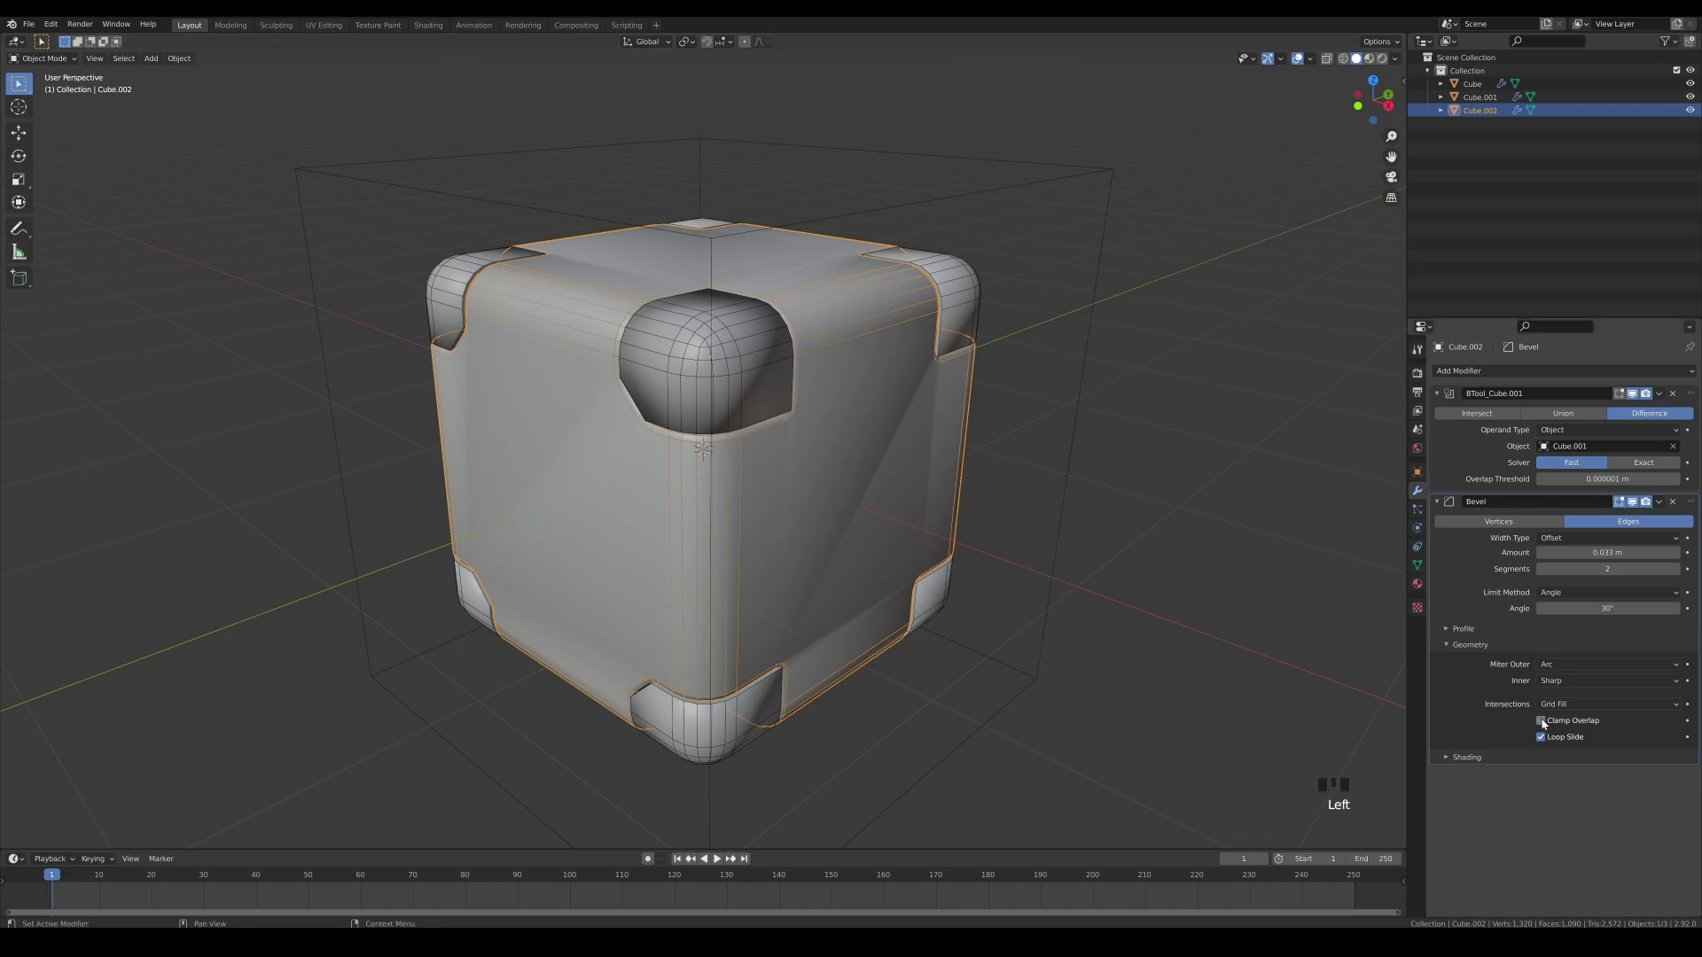
Enable Harden Normals on the body's bevel and turn on Auto Smooth for its mesh at 180°.
left_click(1454, 758)
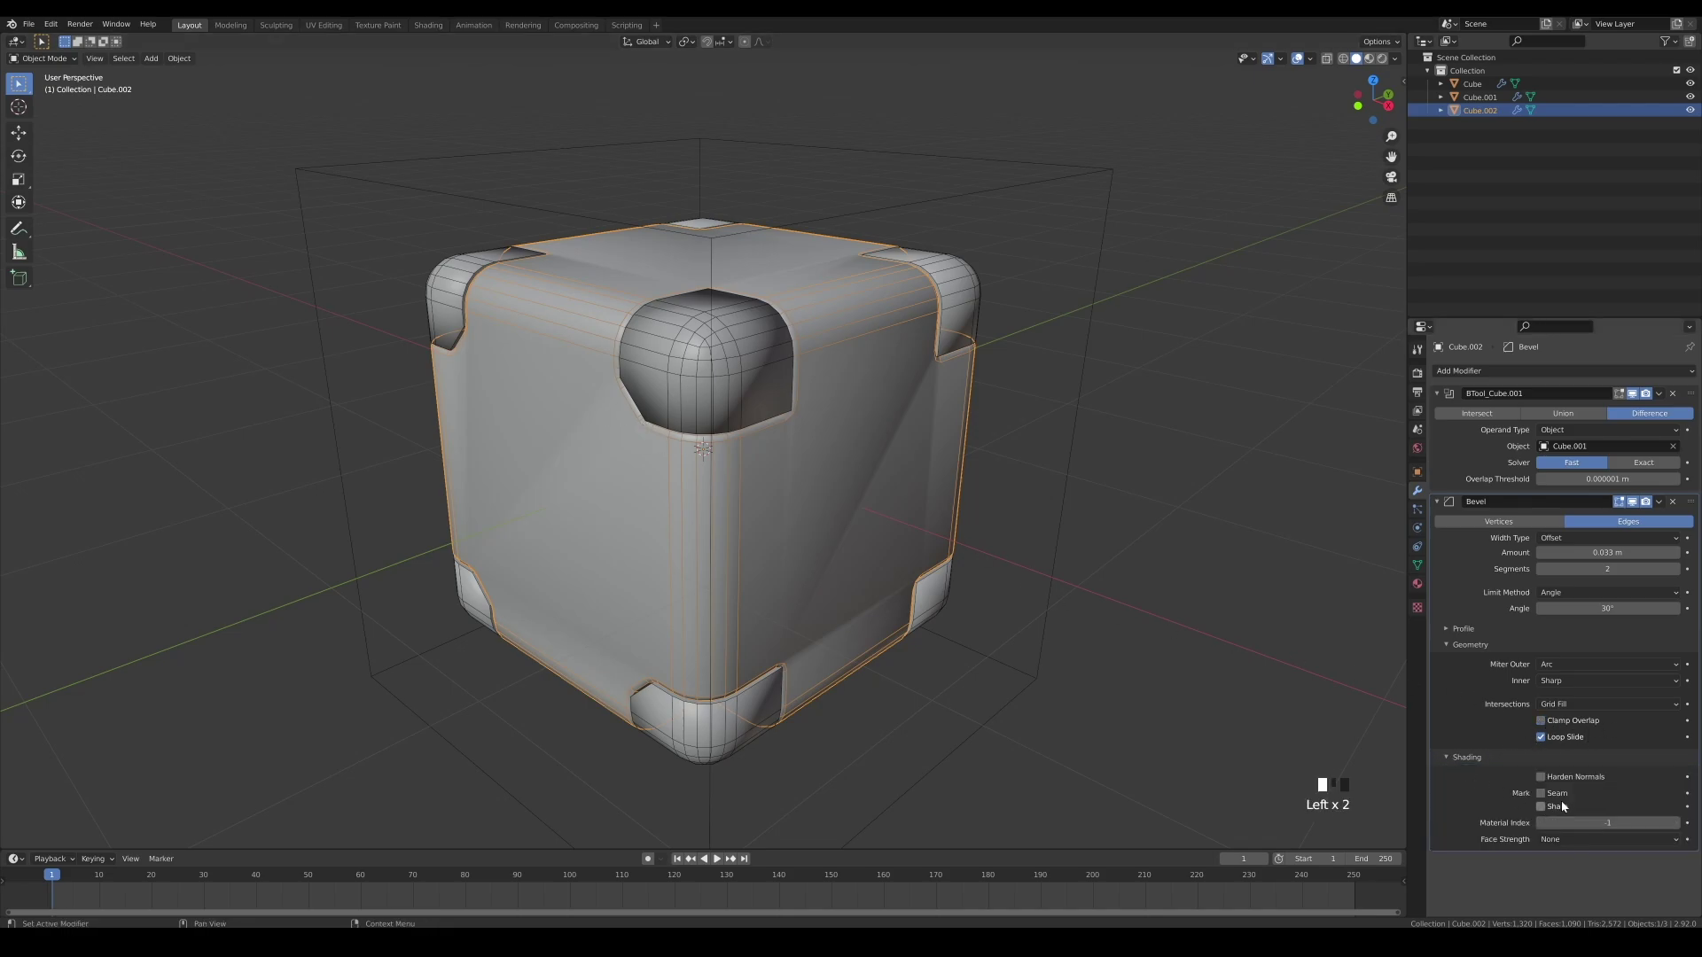
left_click(1541, 778)
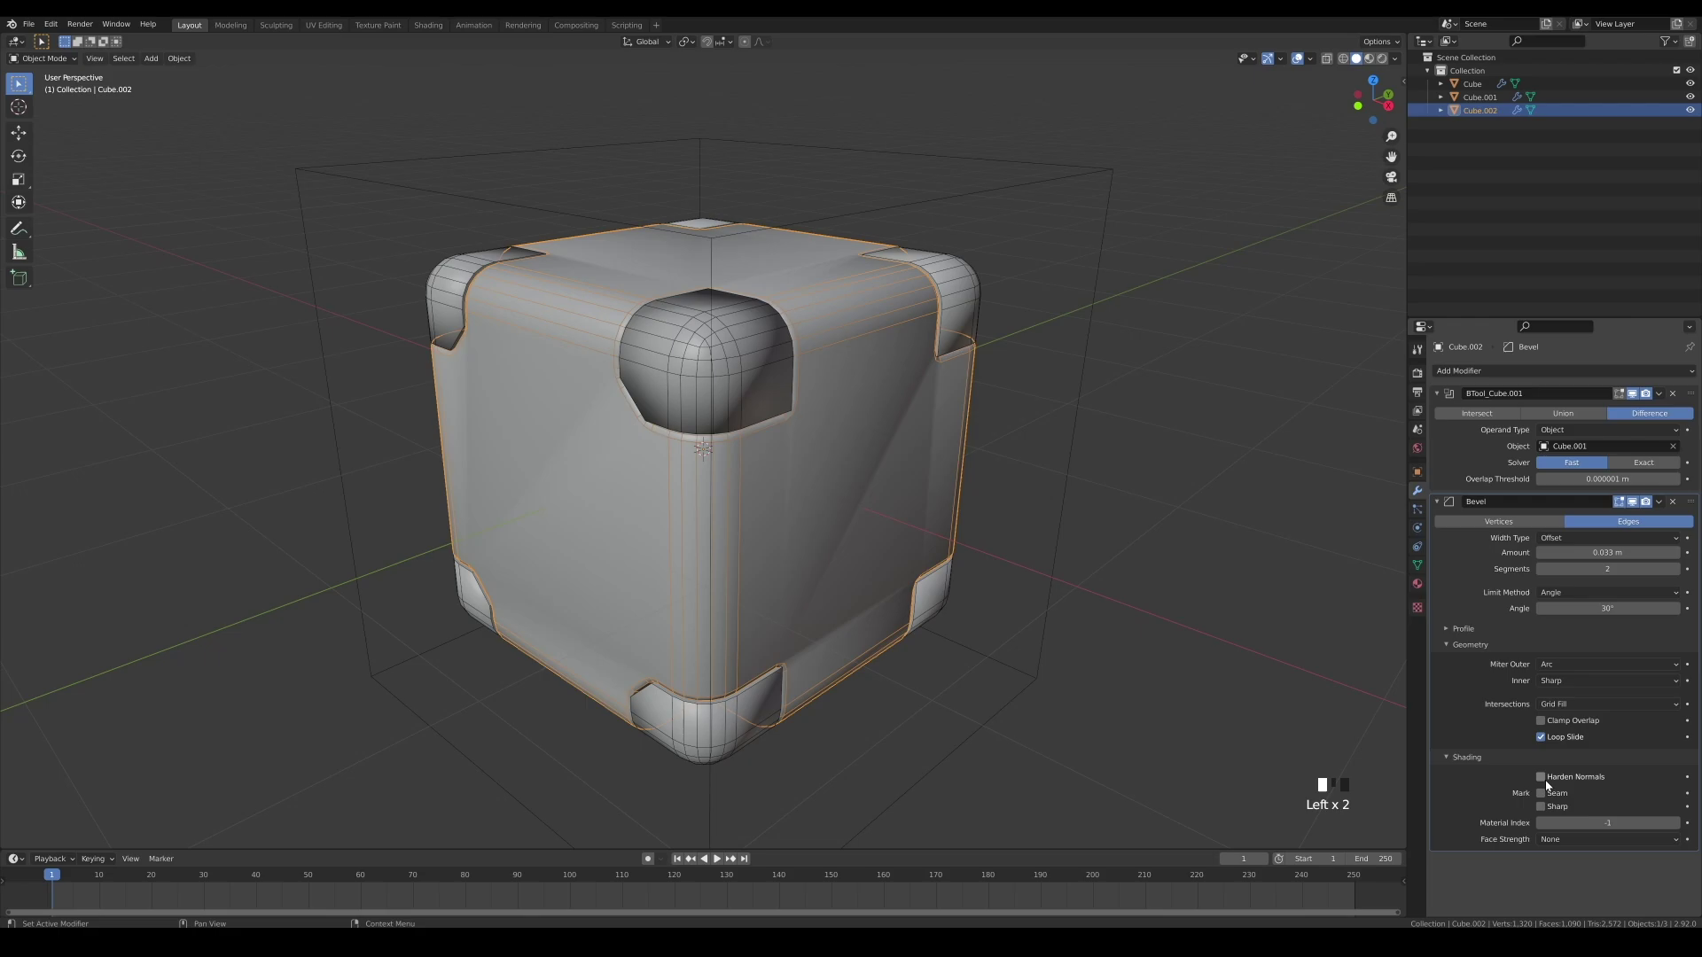
left_click(1416, 565)
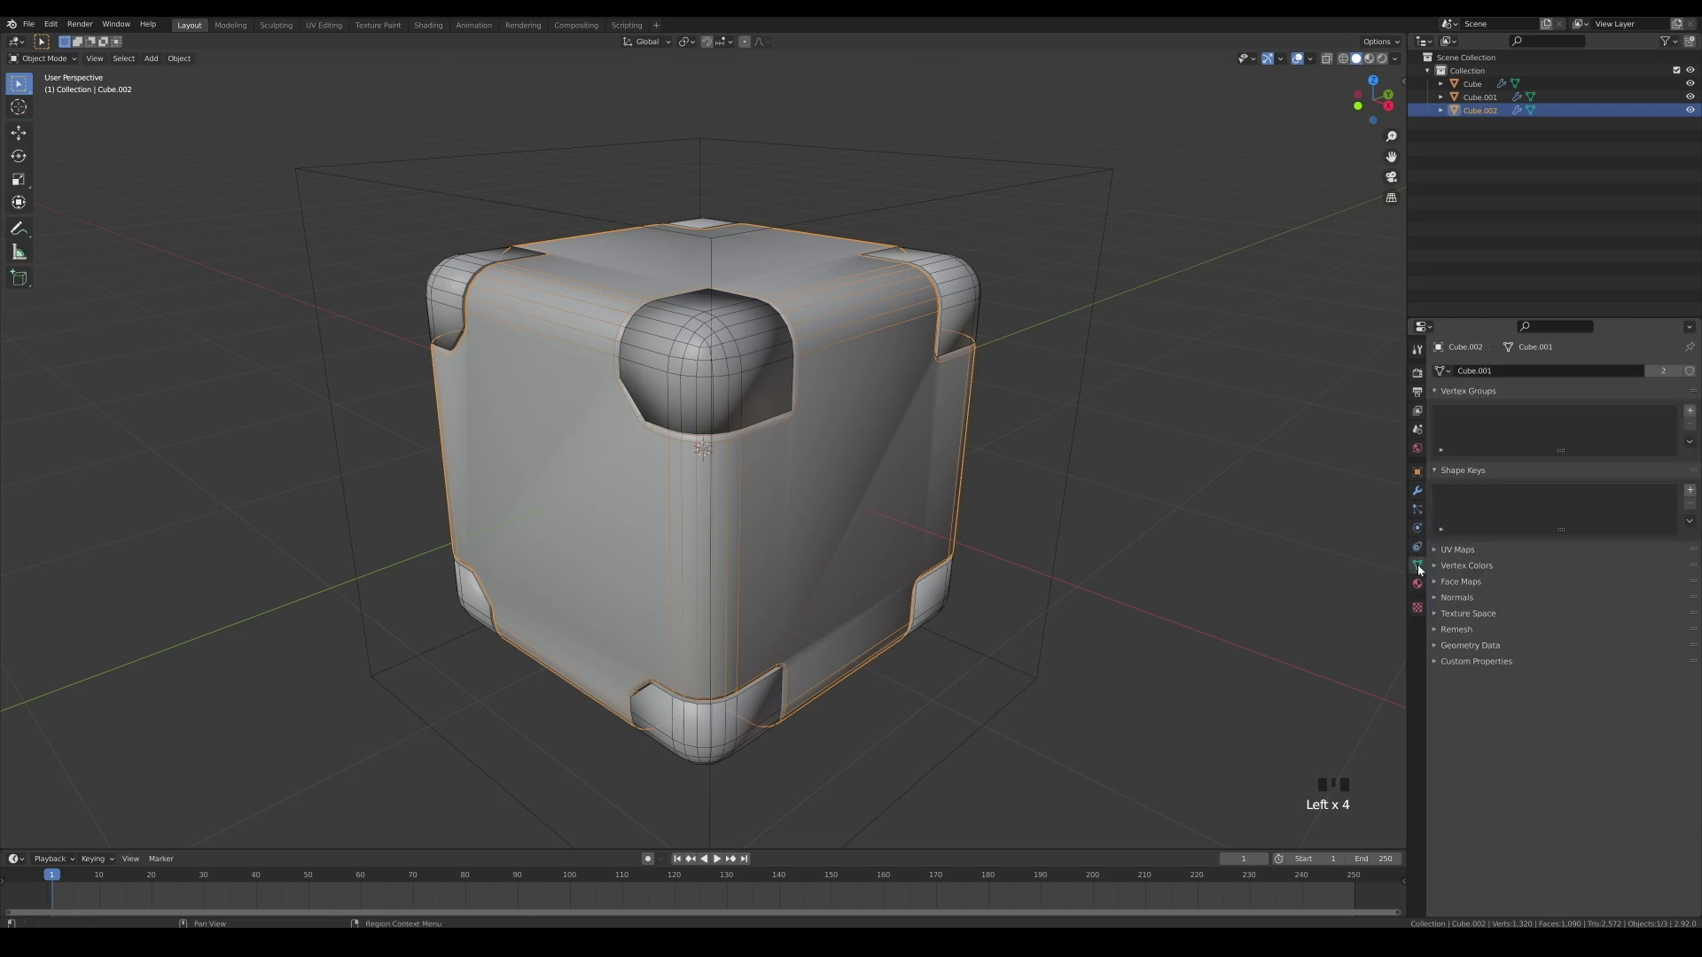
left_click(1457, 598)
left_click(1540, 617)
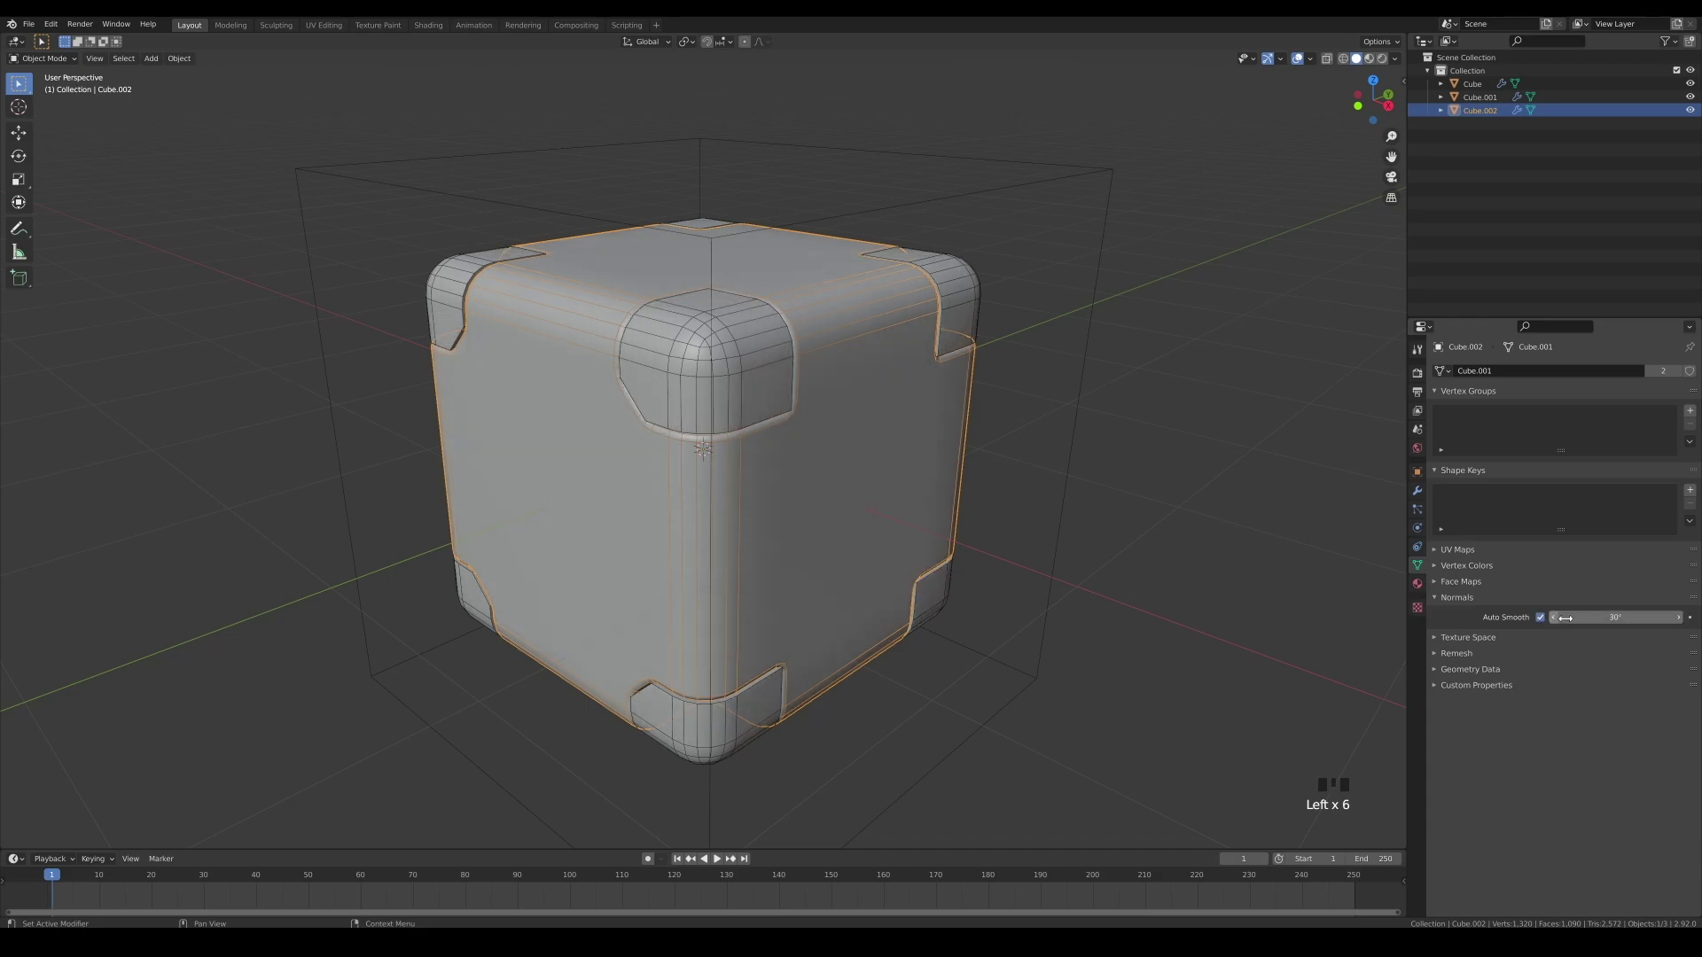
left_click_drag(1565, 618, 1669, 618)
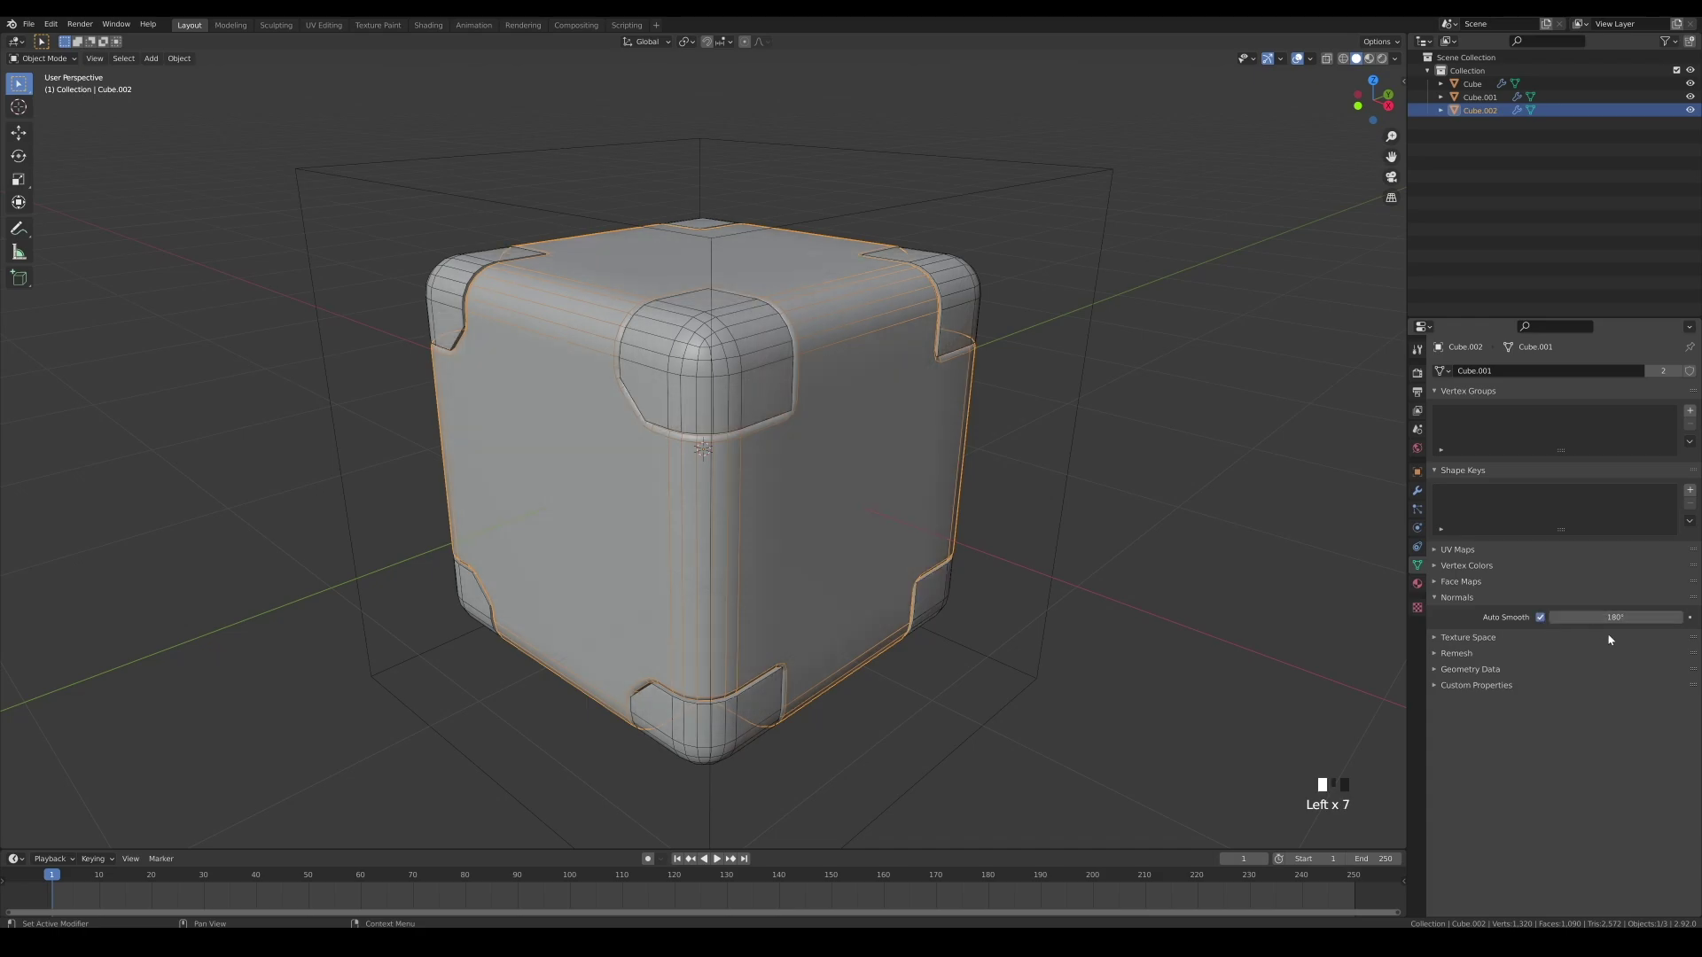
left_click(1418, 492)
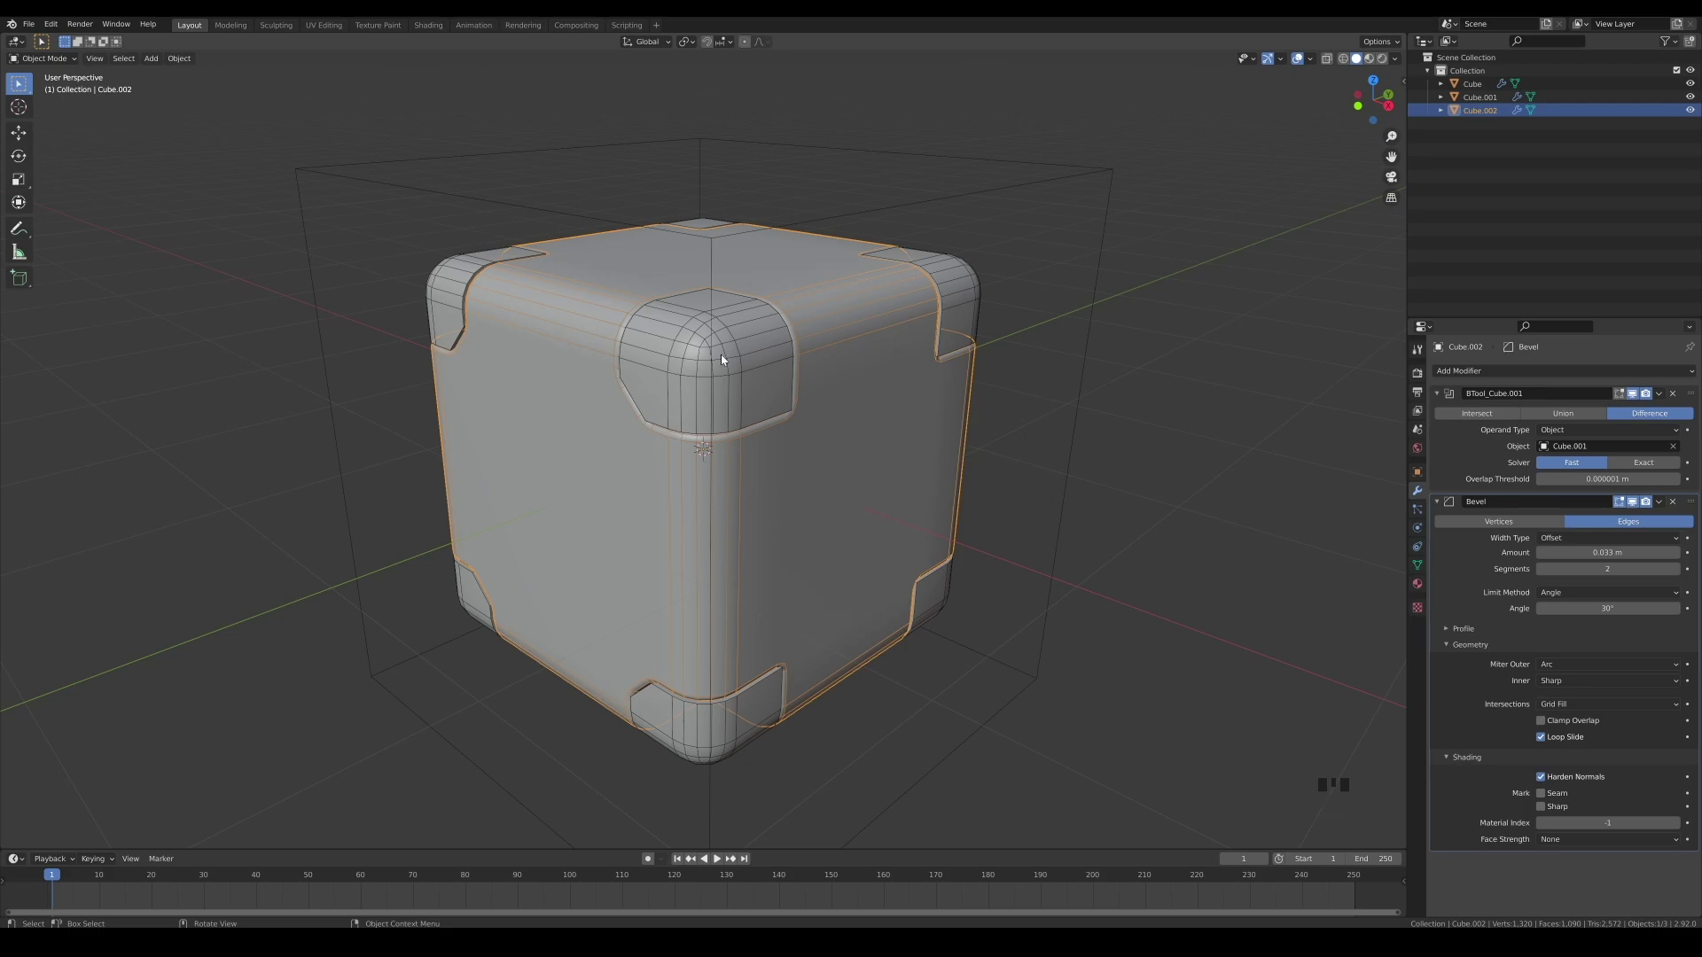
Copy the main body's Bevel modifier to the corner pieces.
left_click(760, 379)
left_click(759, 359)
left_click(599, 377)
left_click(864, 452, "shift")
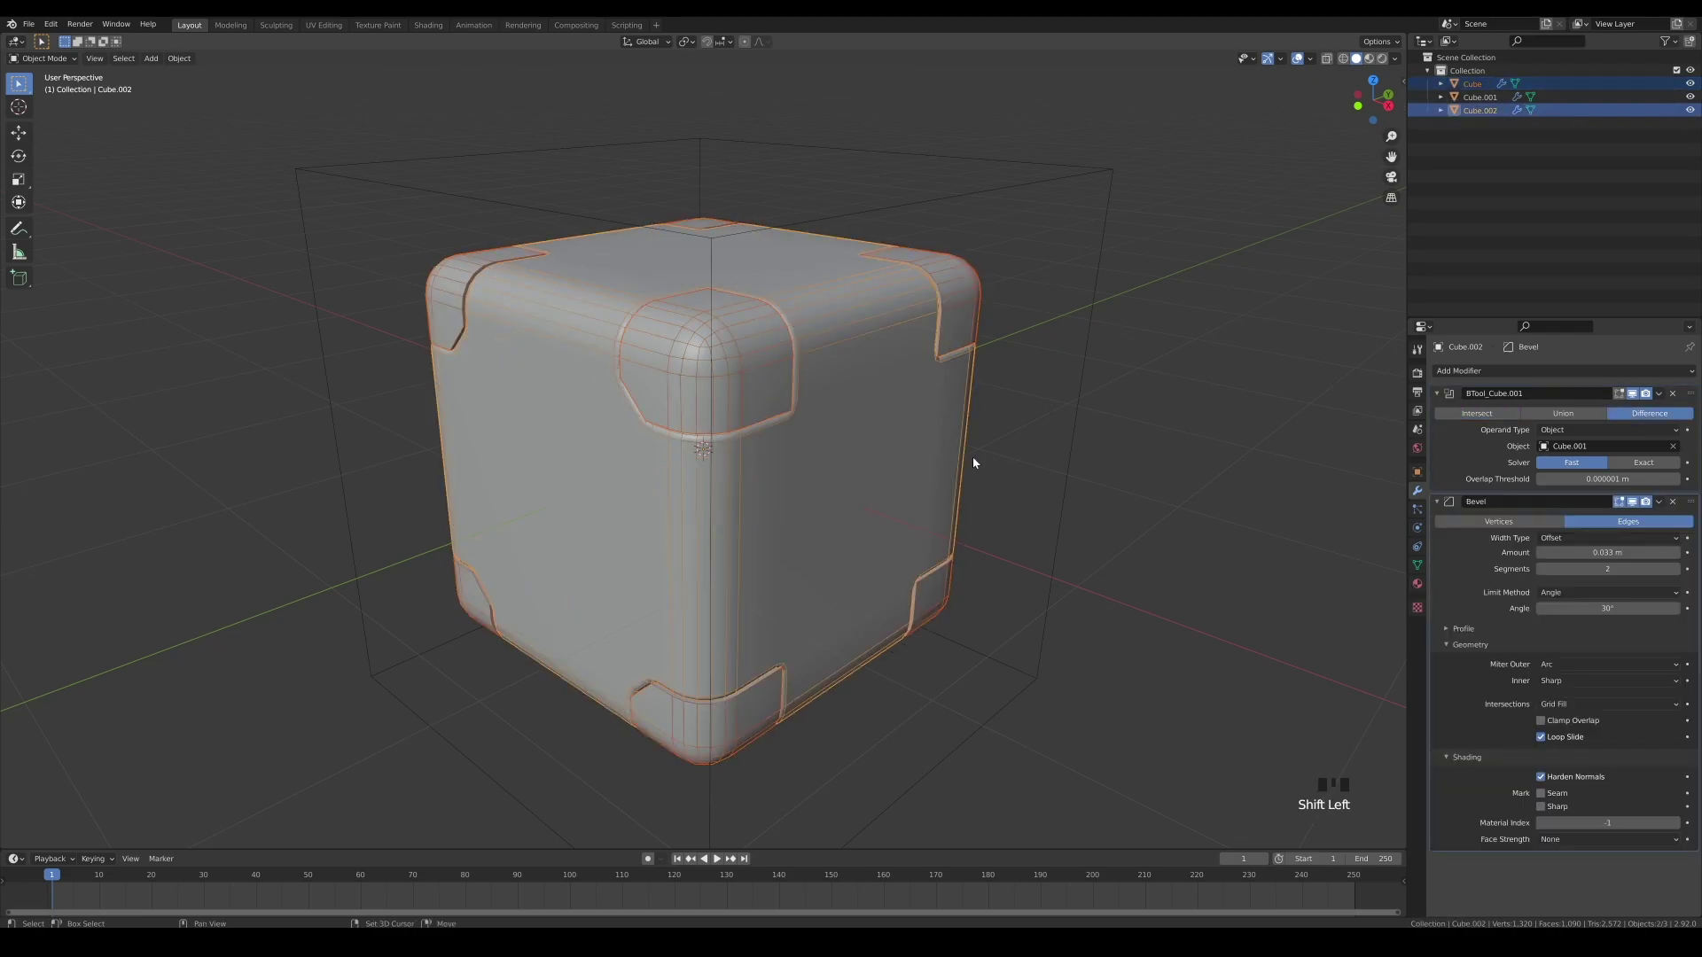
left_click(1661, 503)
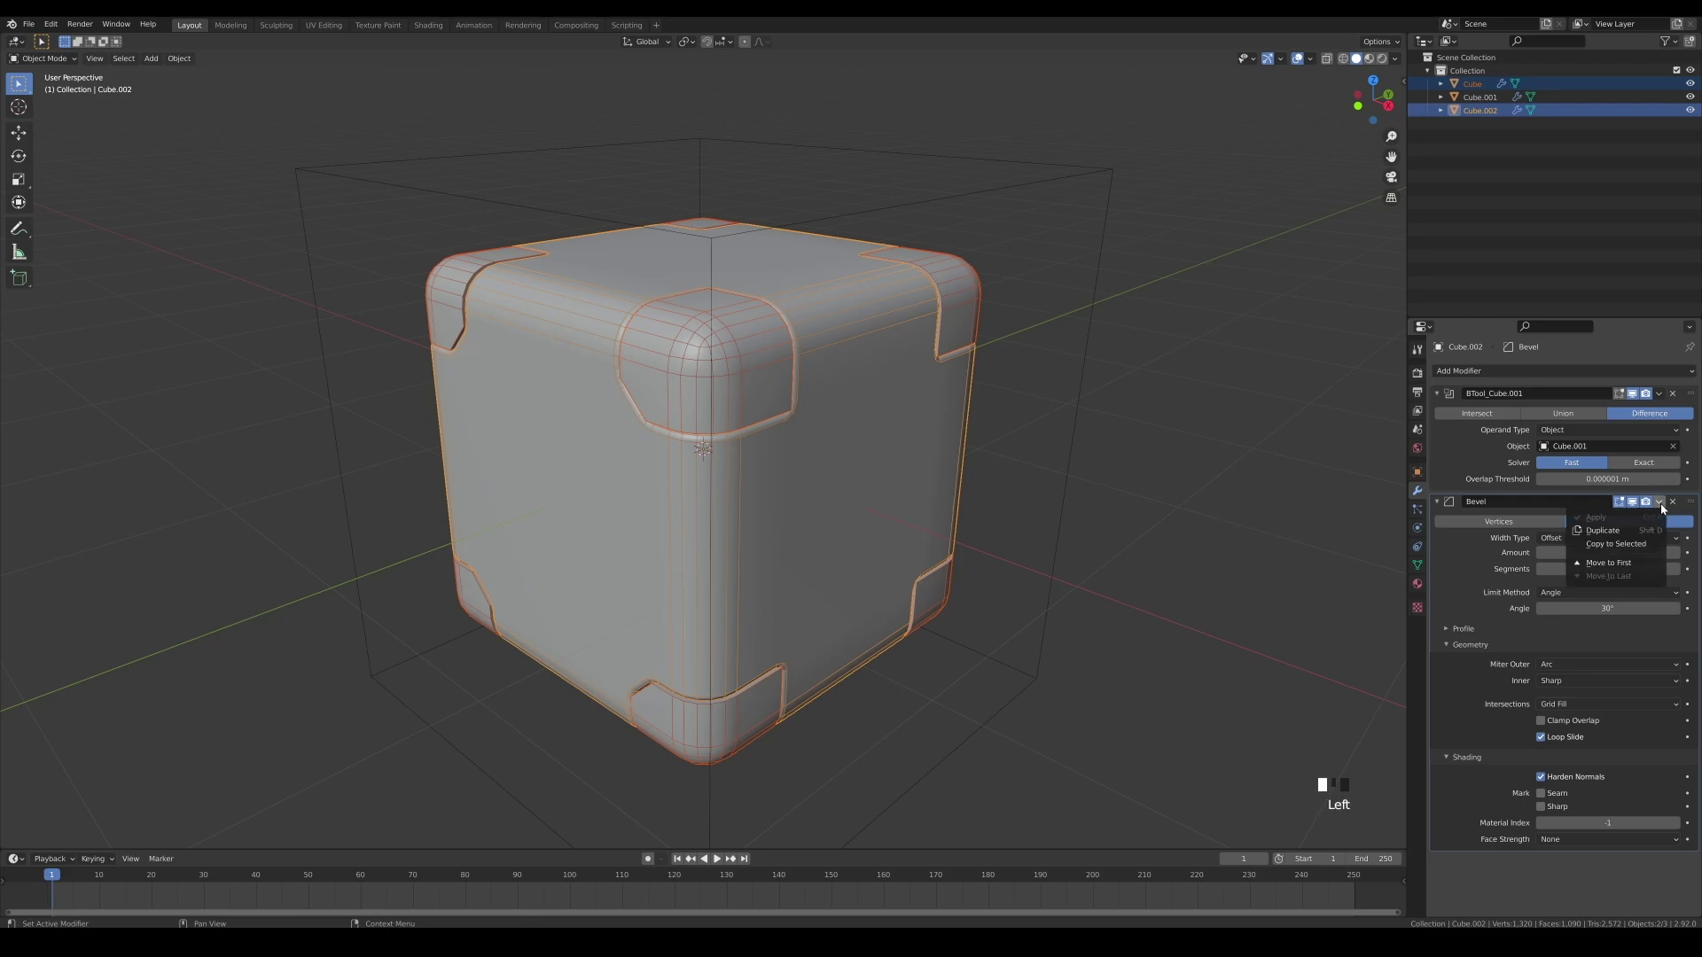
left_click(1623, 544)
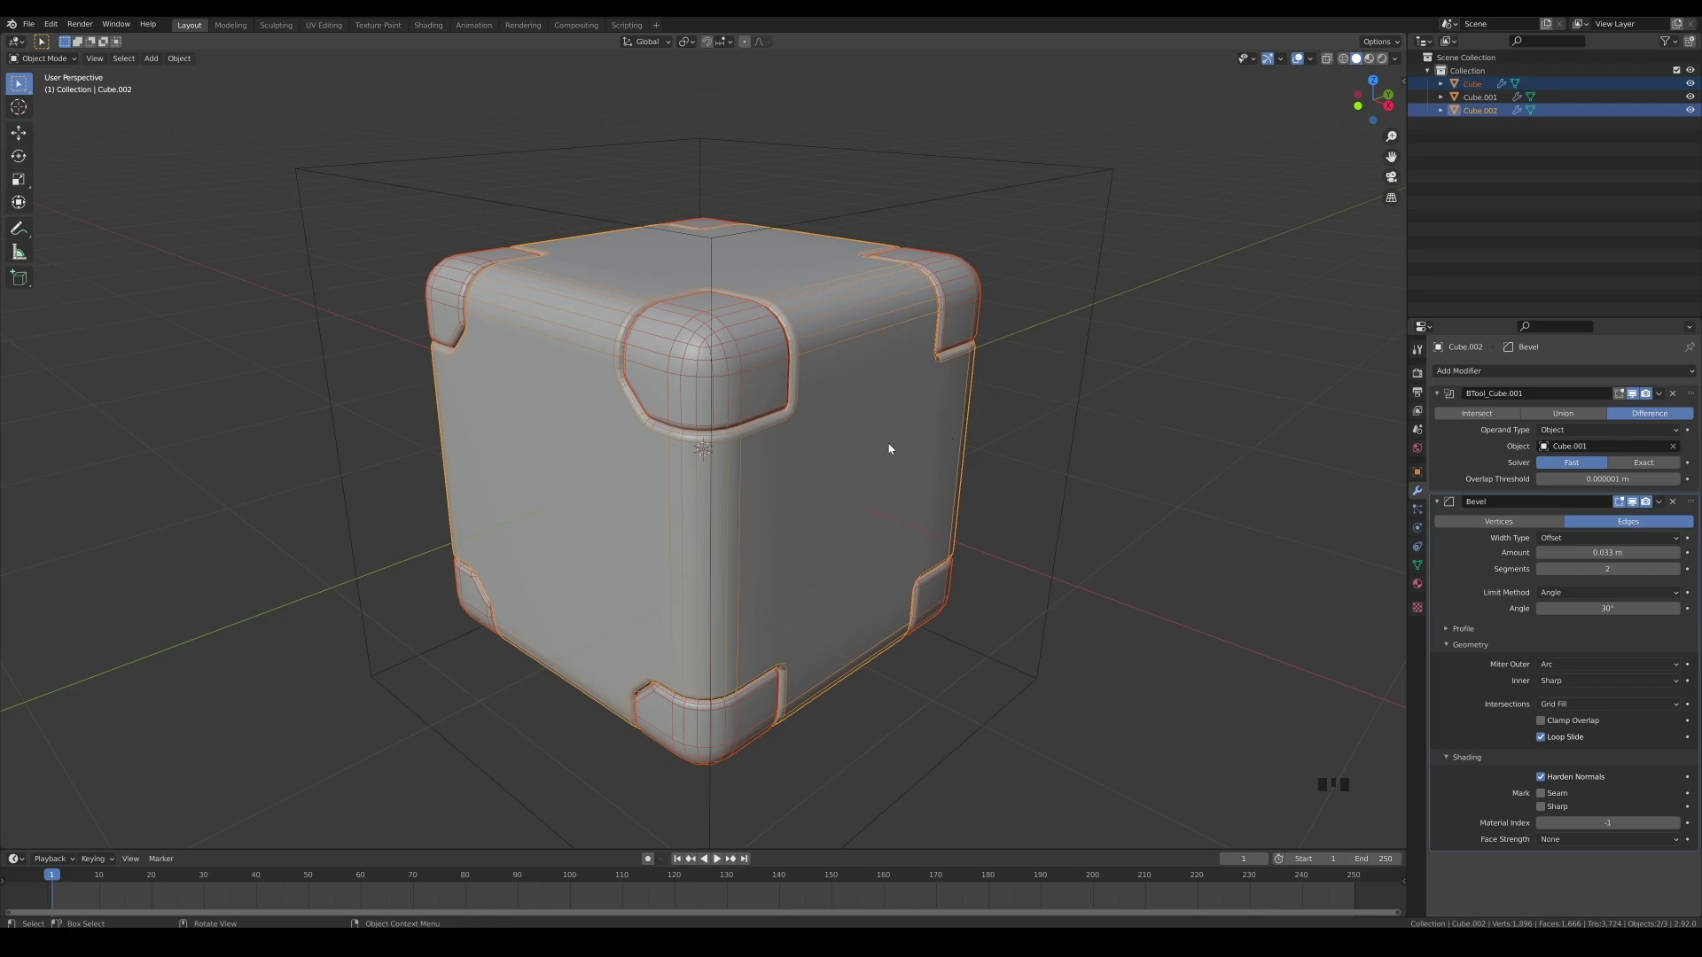
Hide the wireframe overlay and deselect all objects to check the bevelled seams around the corners.
scroll(916, 467, "down", 4)
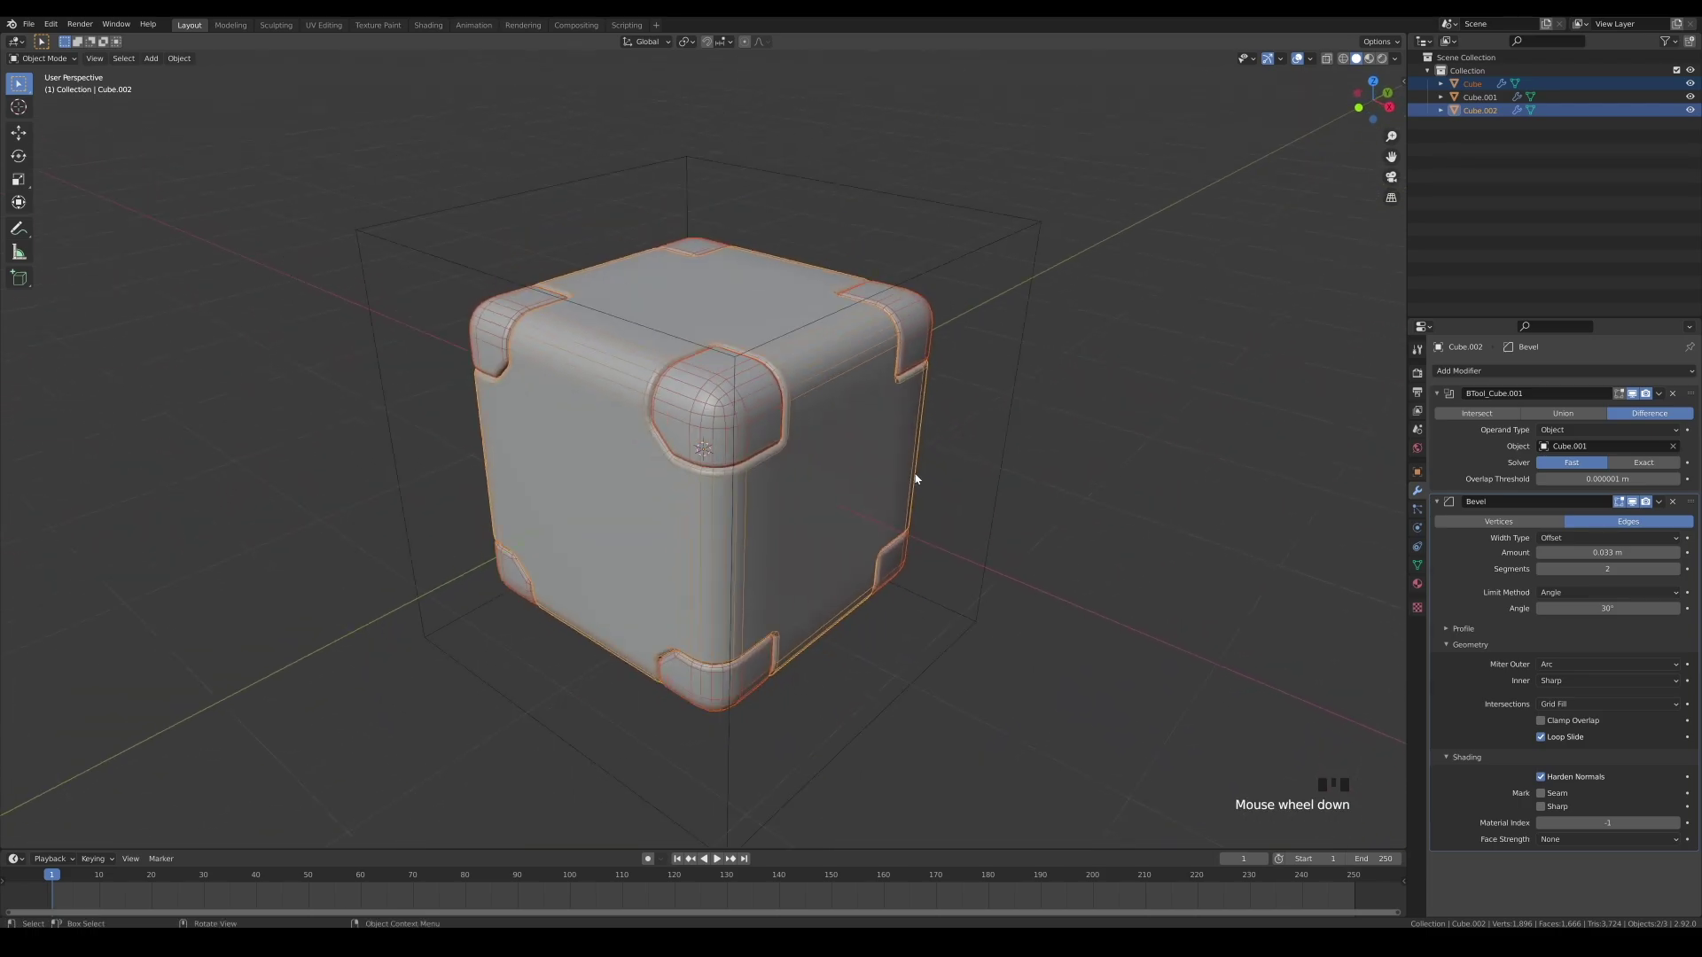
key("ctrl+z")
left_click(1019, 458)
middle_click_drag(813, 479, 929, 410)
scroll(930, 410, "up", 2)
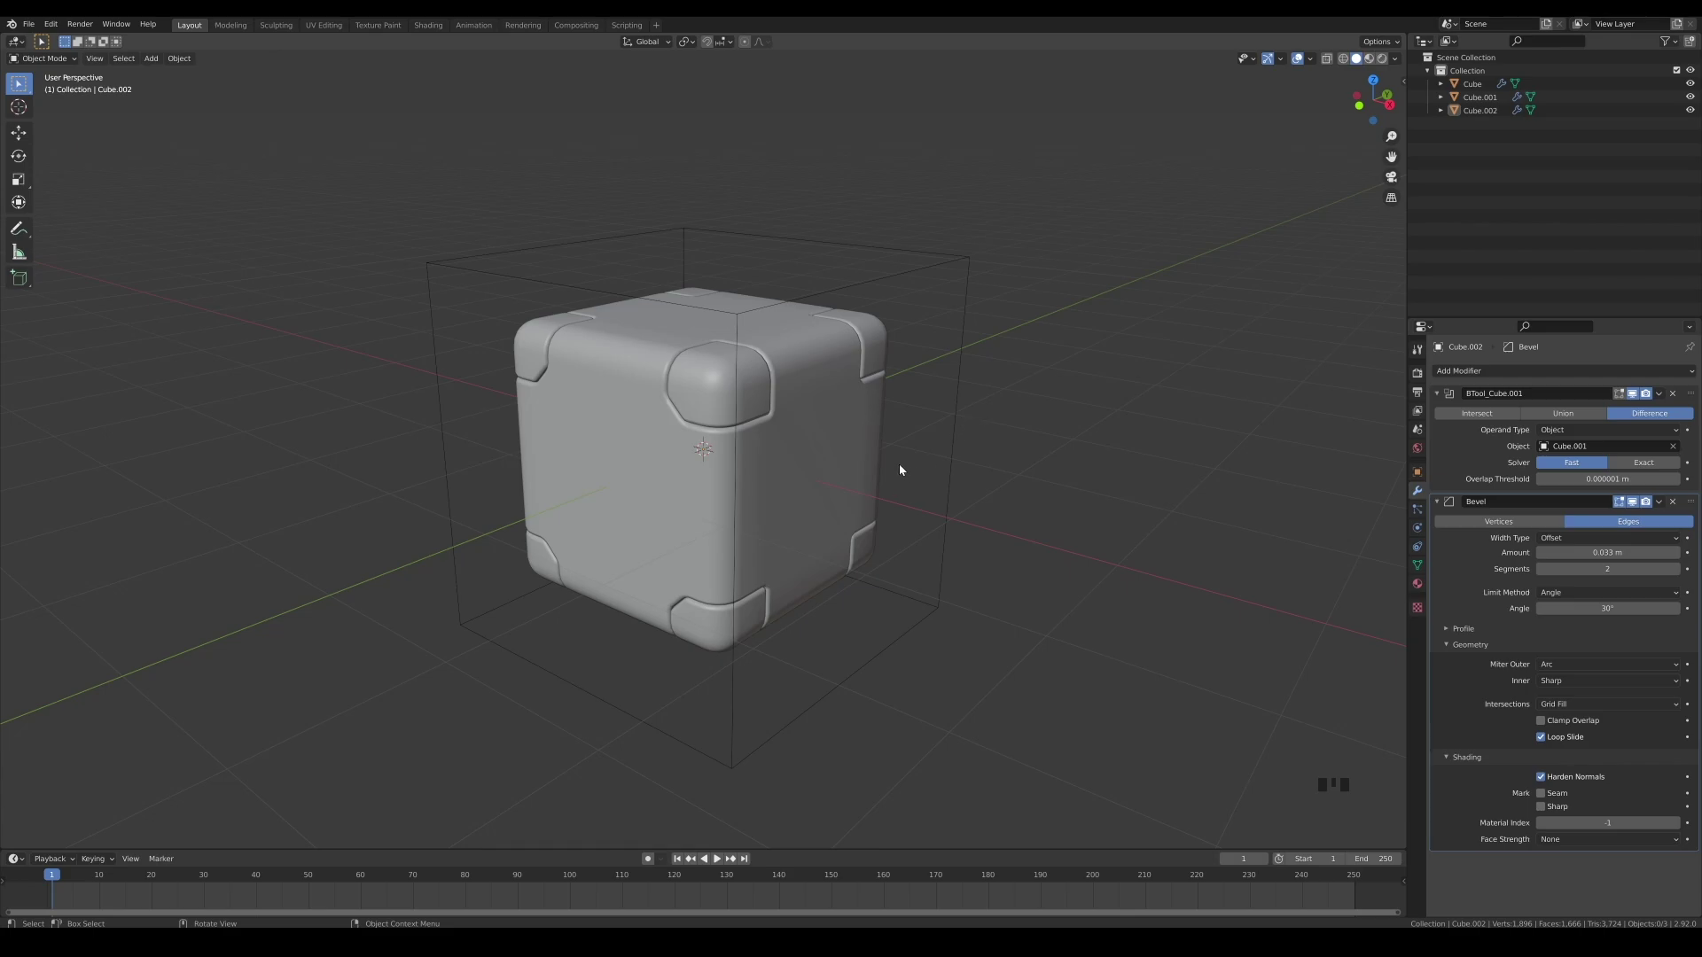
Add a mesh circle with 32 vertices and a 1 m radius at the world origin.
key("Delete")
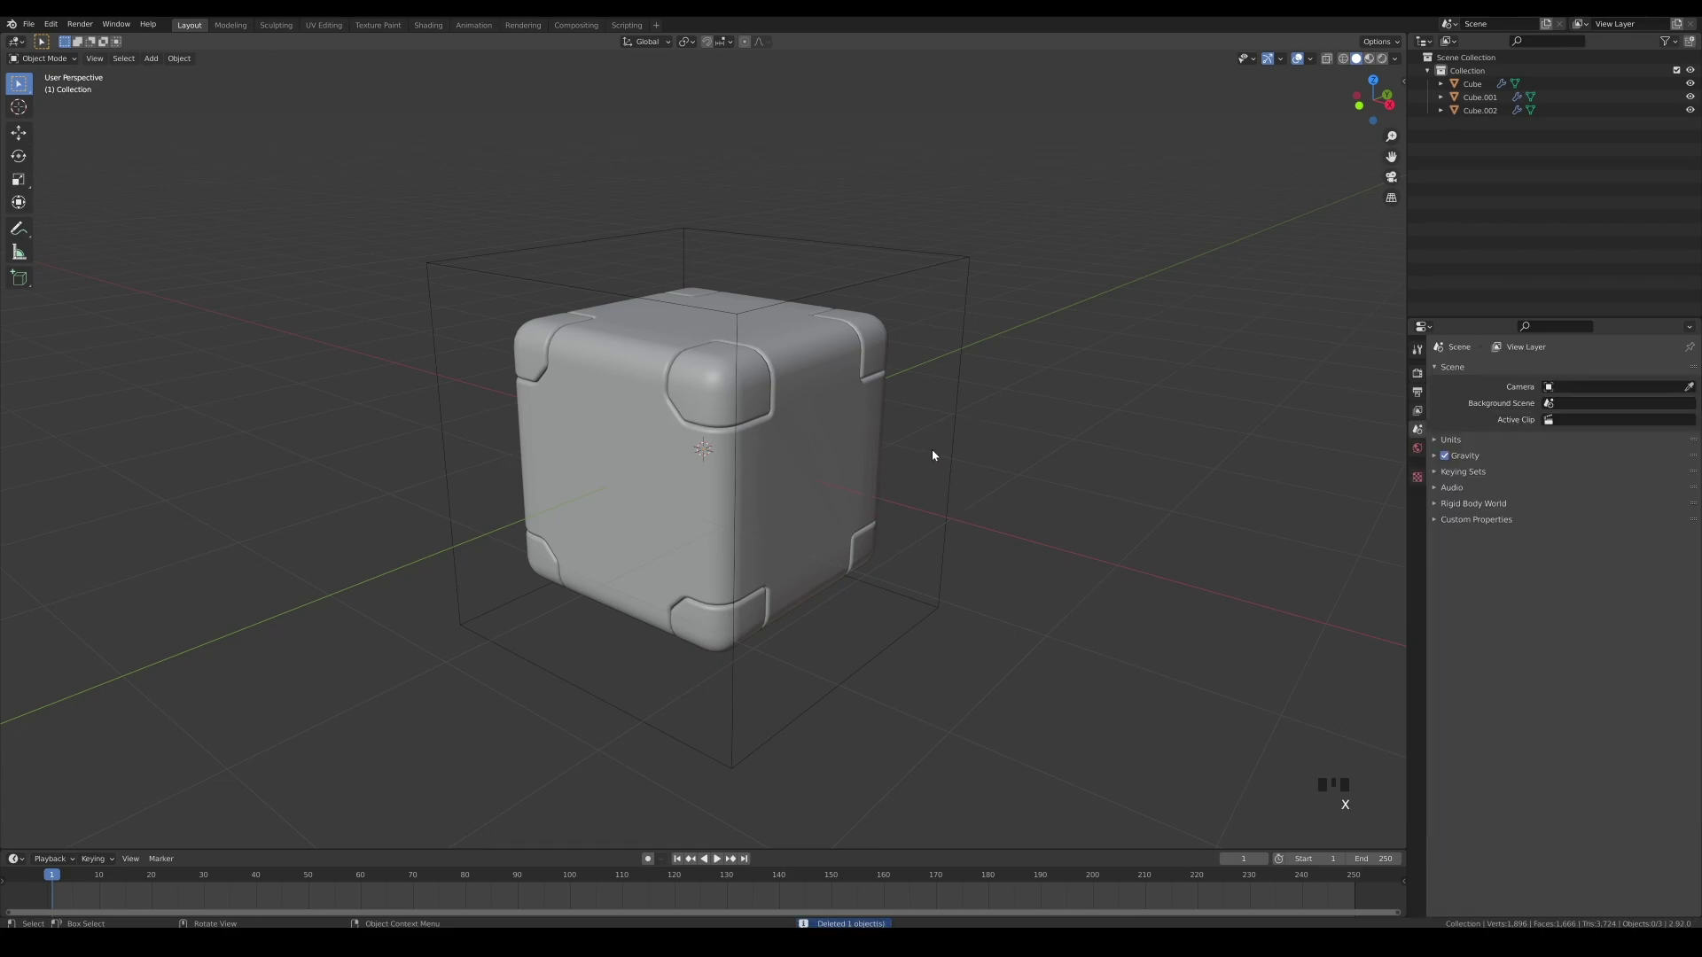
key("shift+a")
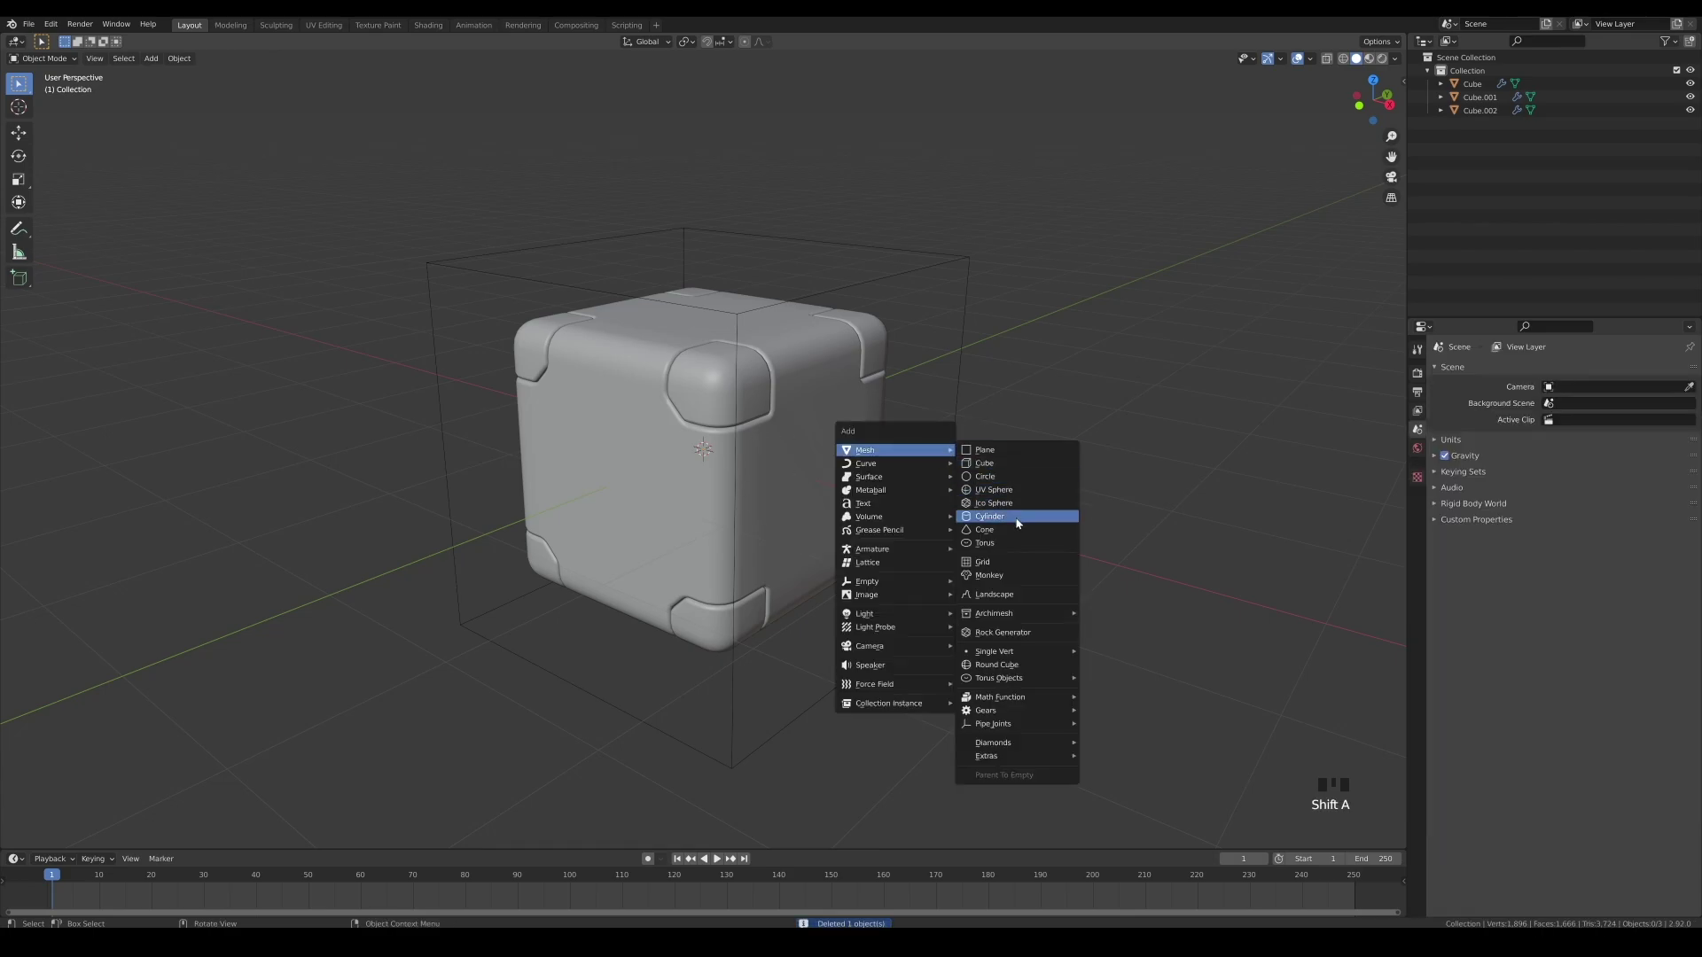
left_click(1010, 476)
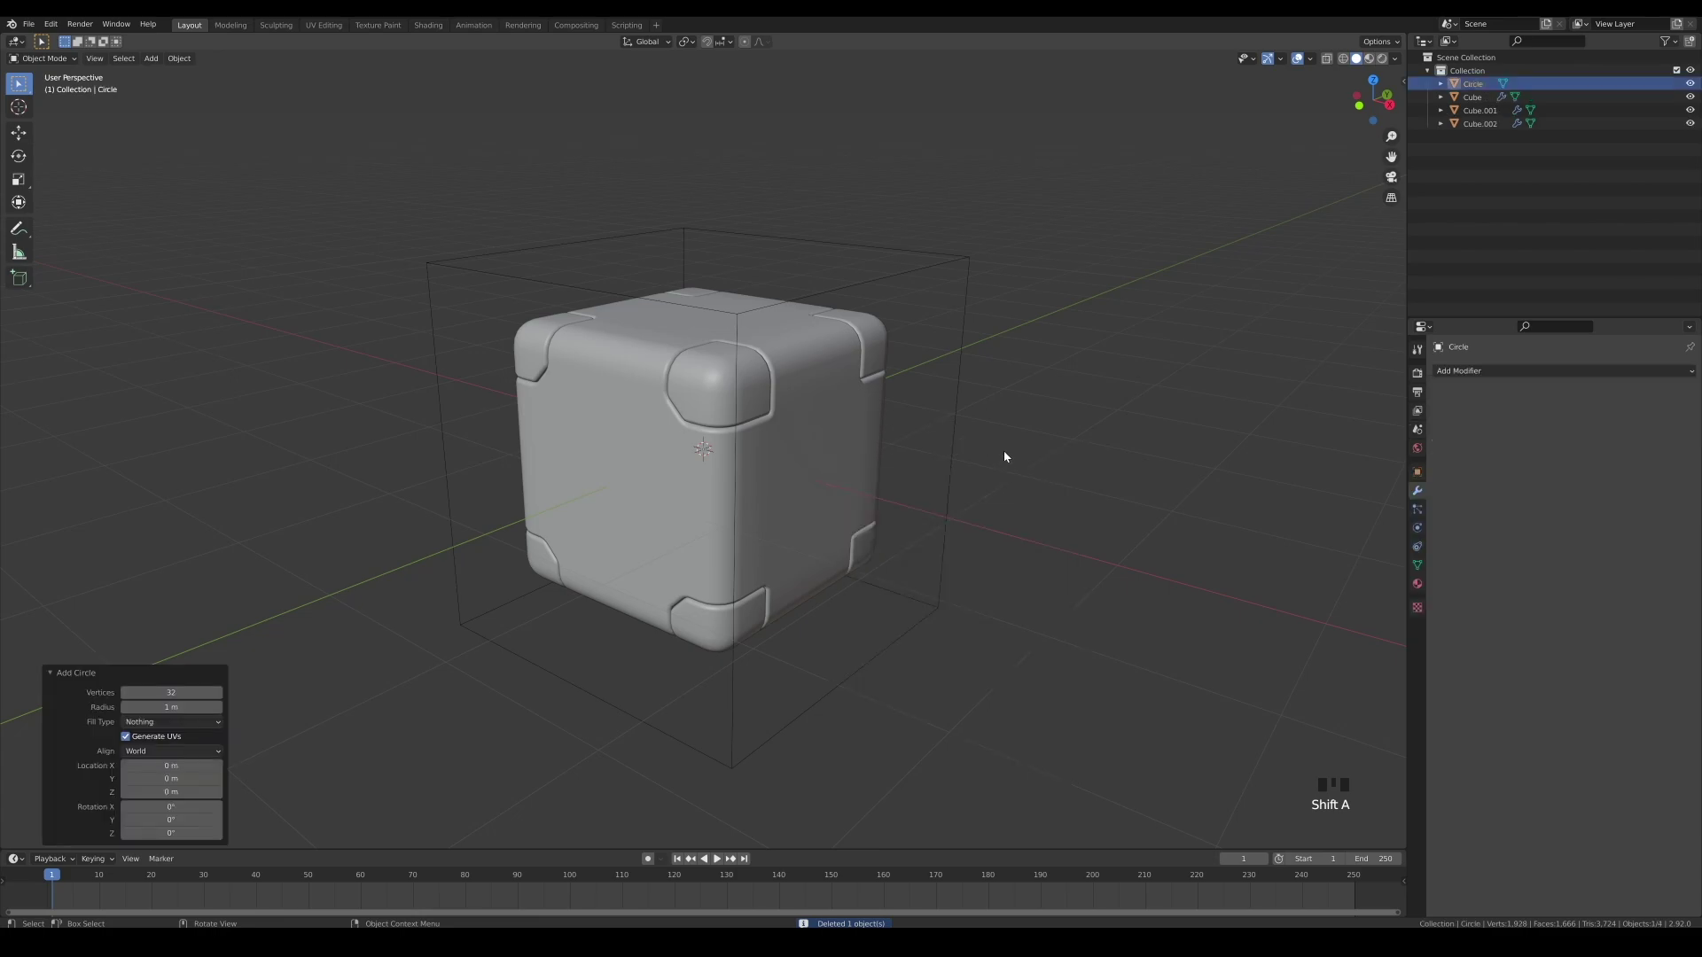
Set the new circle's vertex count to 24 and display the scene in wireframe shading.
left_click(171, 692)
type("24")
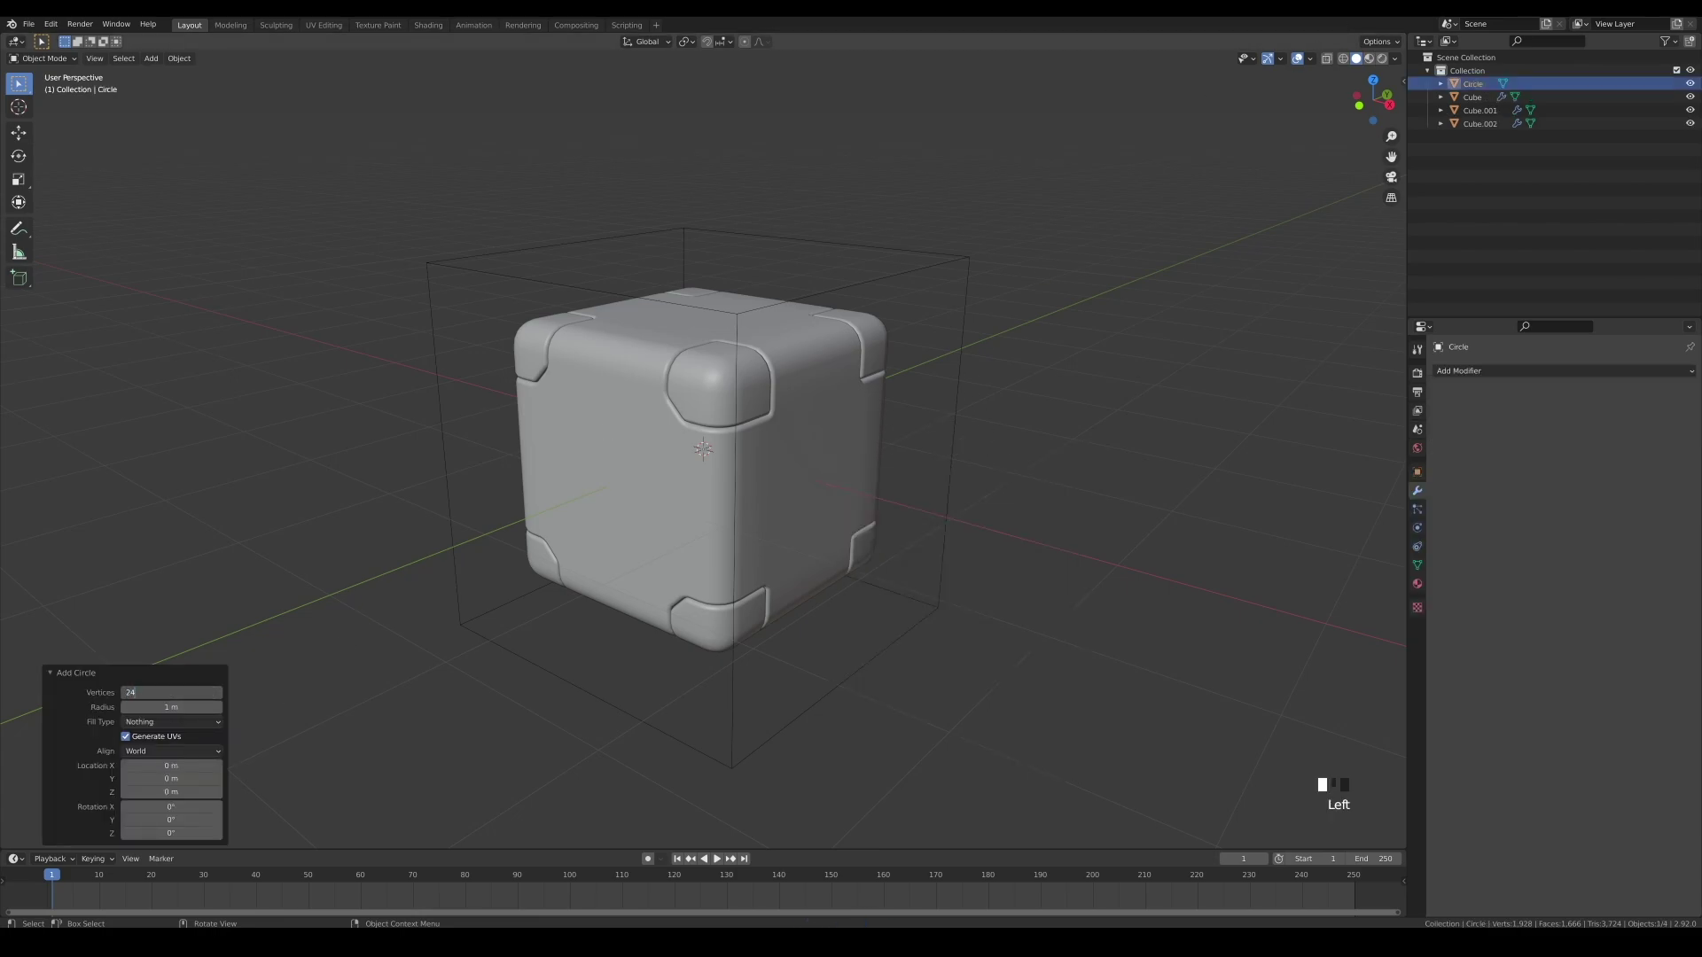
key("Return")
left_click(1327, 59)
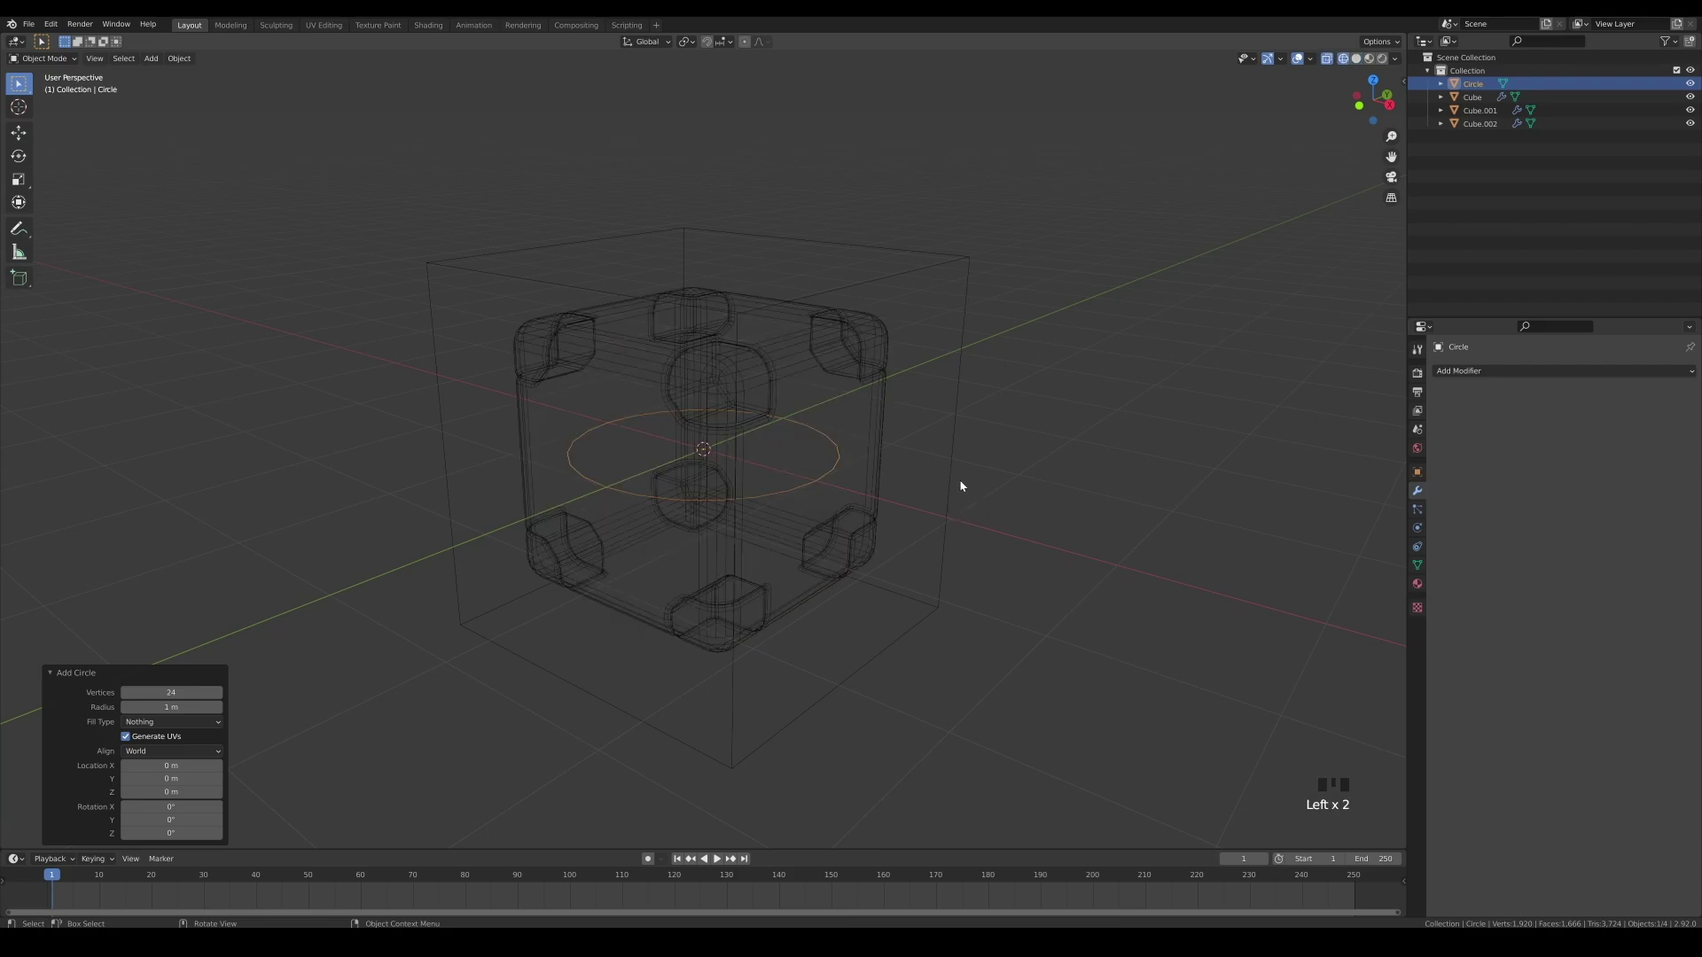
Rotate all of the circle's vertices 90° about the X axis in Edit Mode.
key("Tab")
key("1")
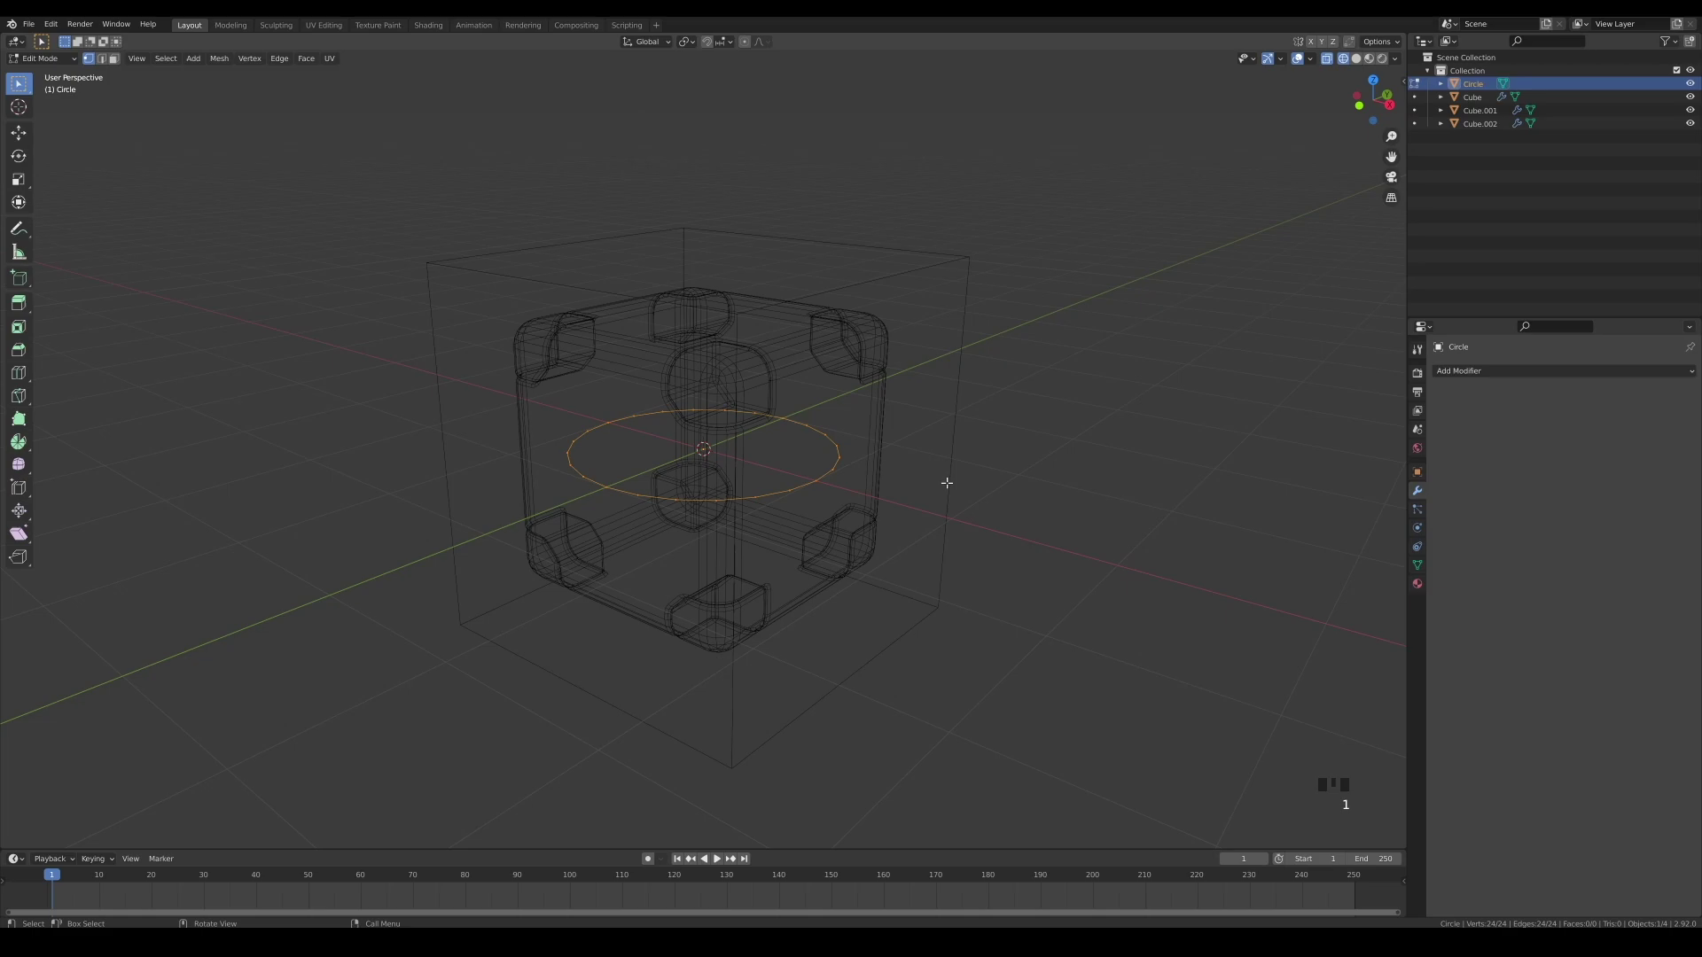
key("g")
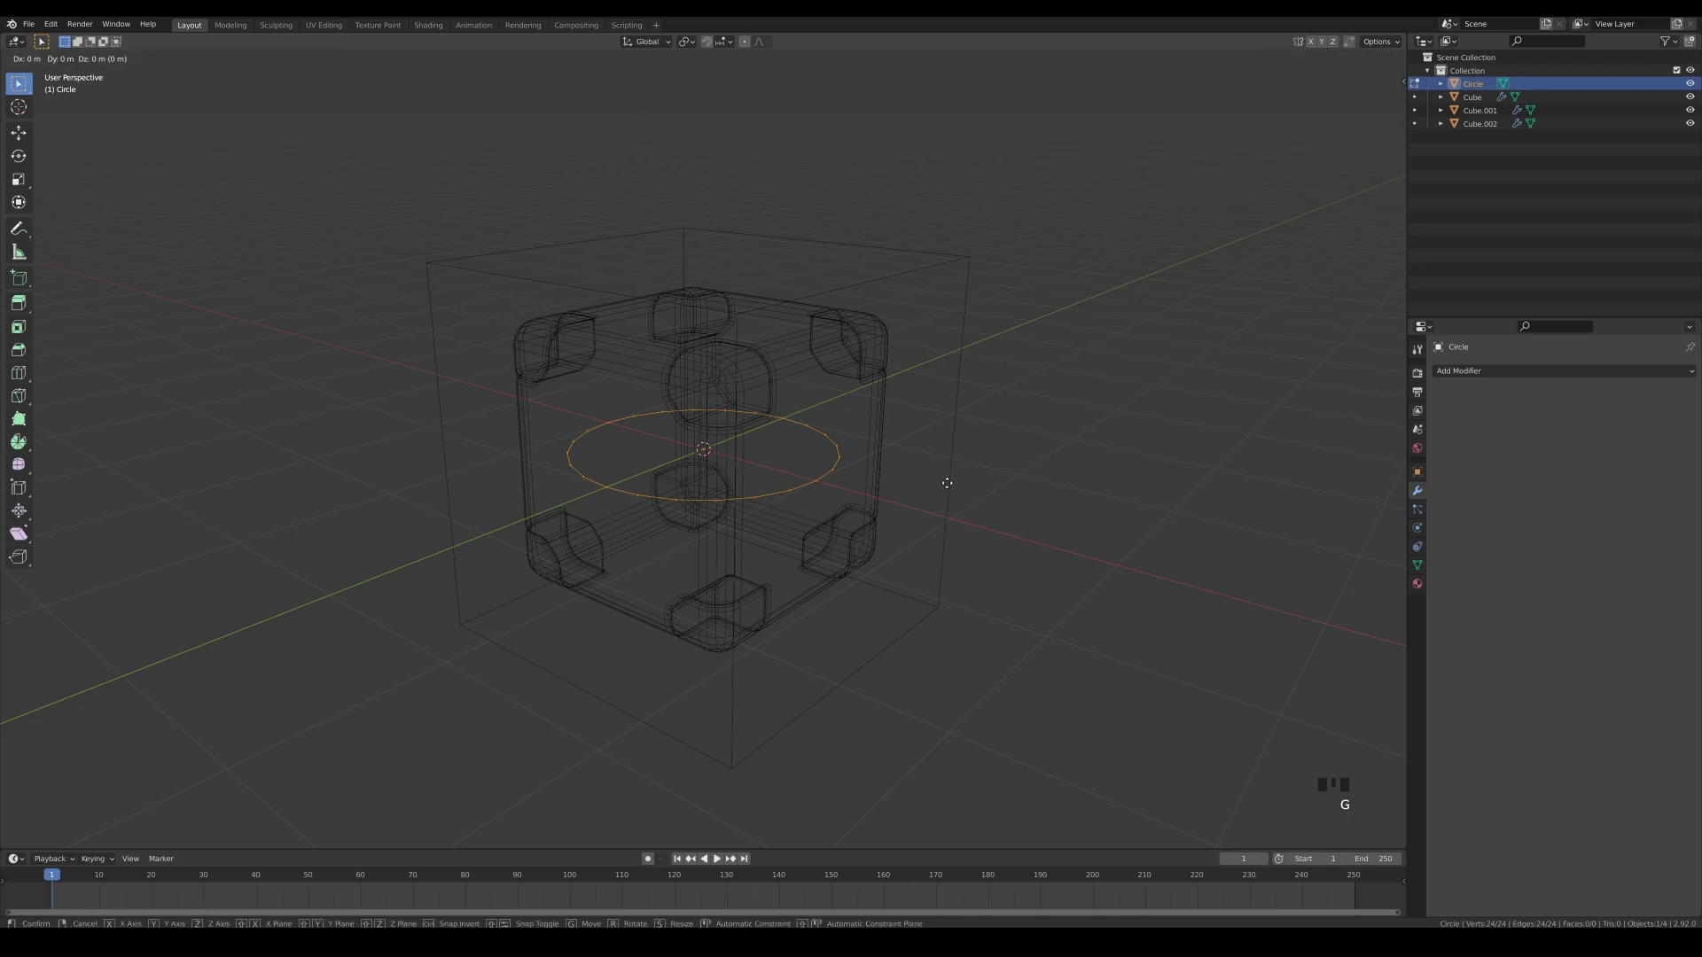
key("x")
type("r90")
key("Return")
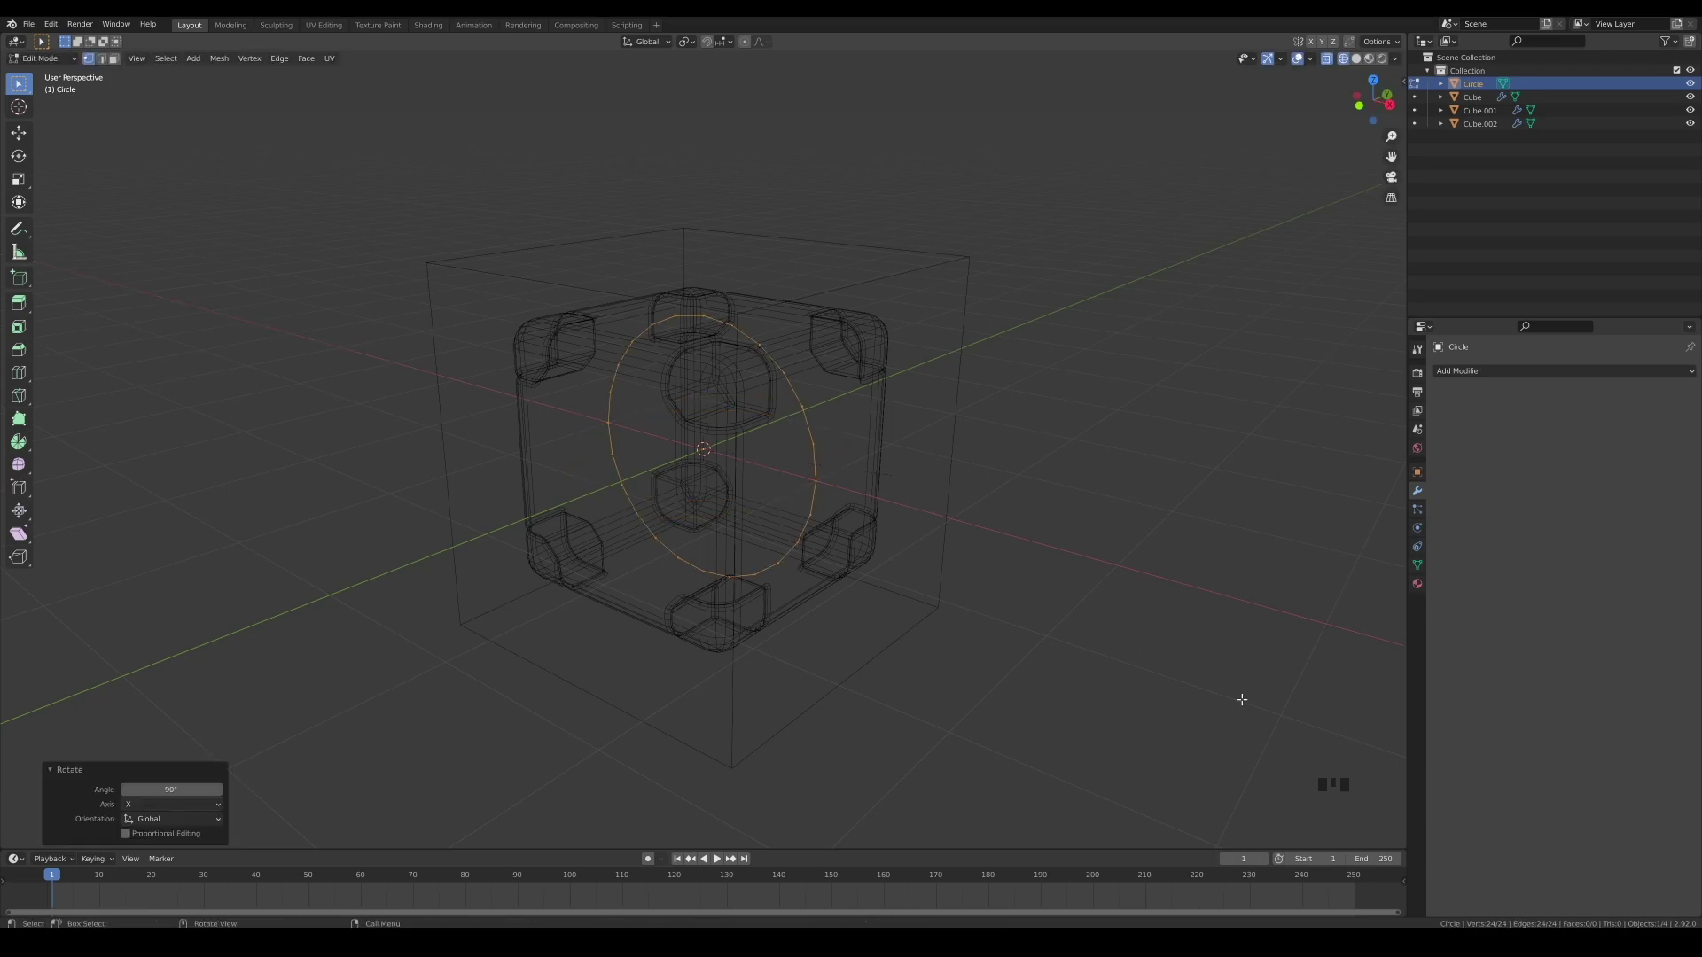
Scale the upright circle by about 0.52 in front view so it fits between the corner pieces.
key("KP_1")
key("s")
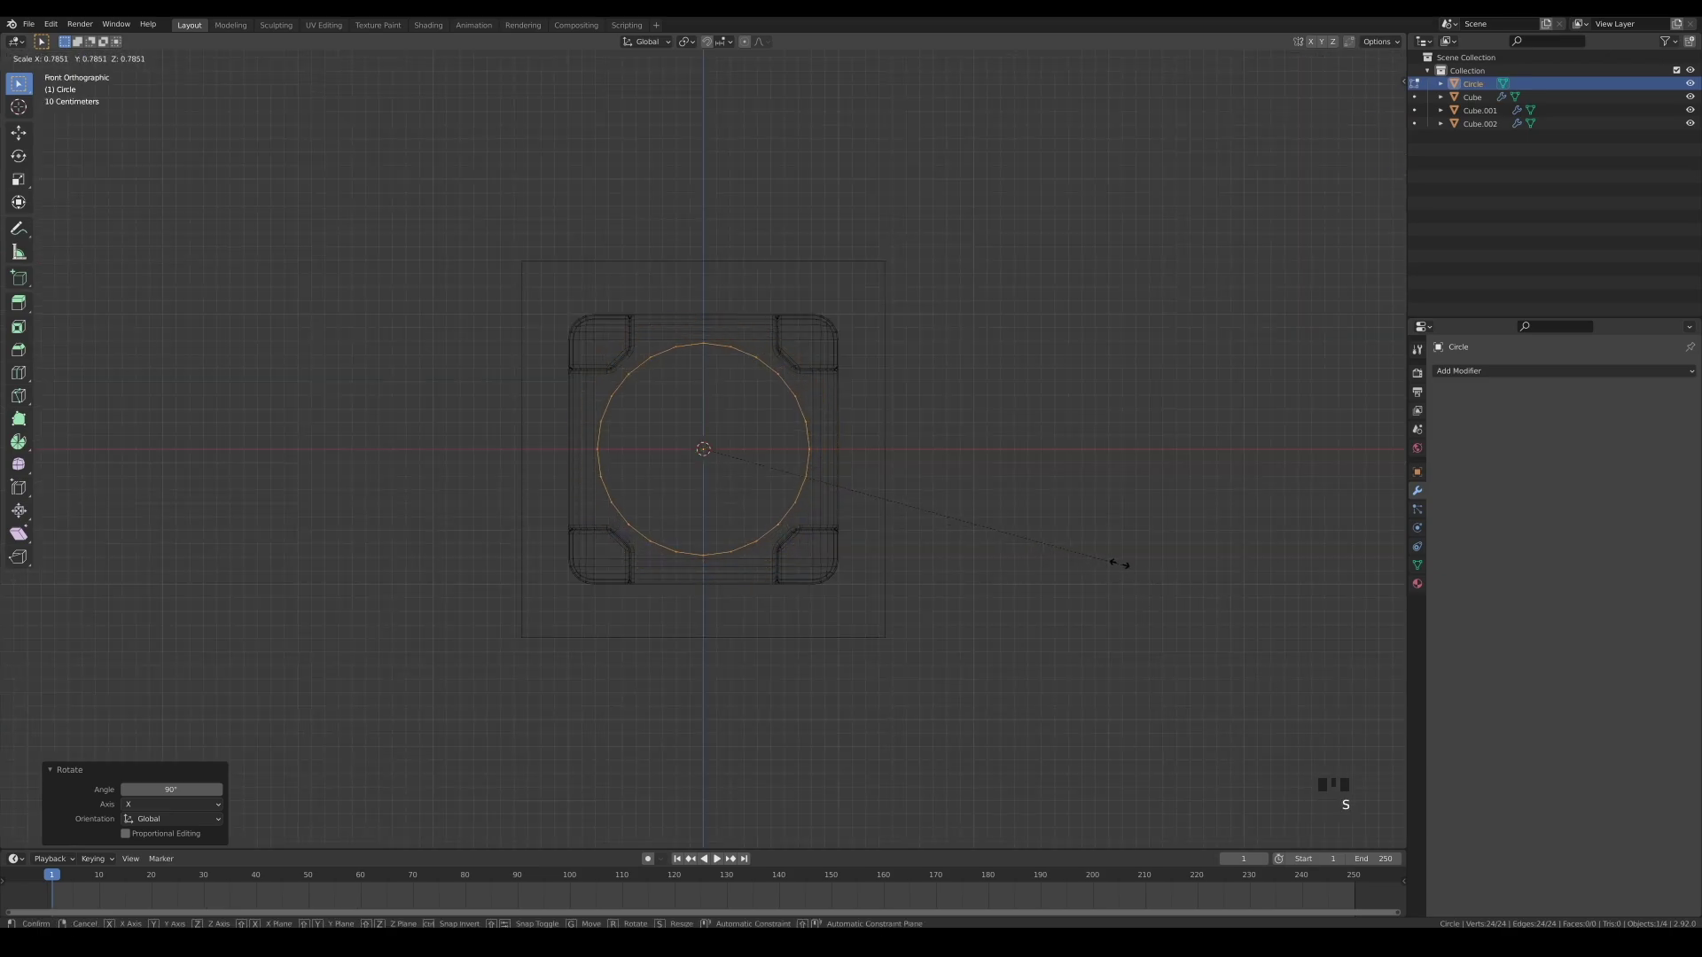
left_click(978, 530)
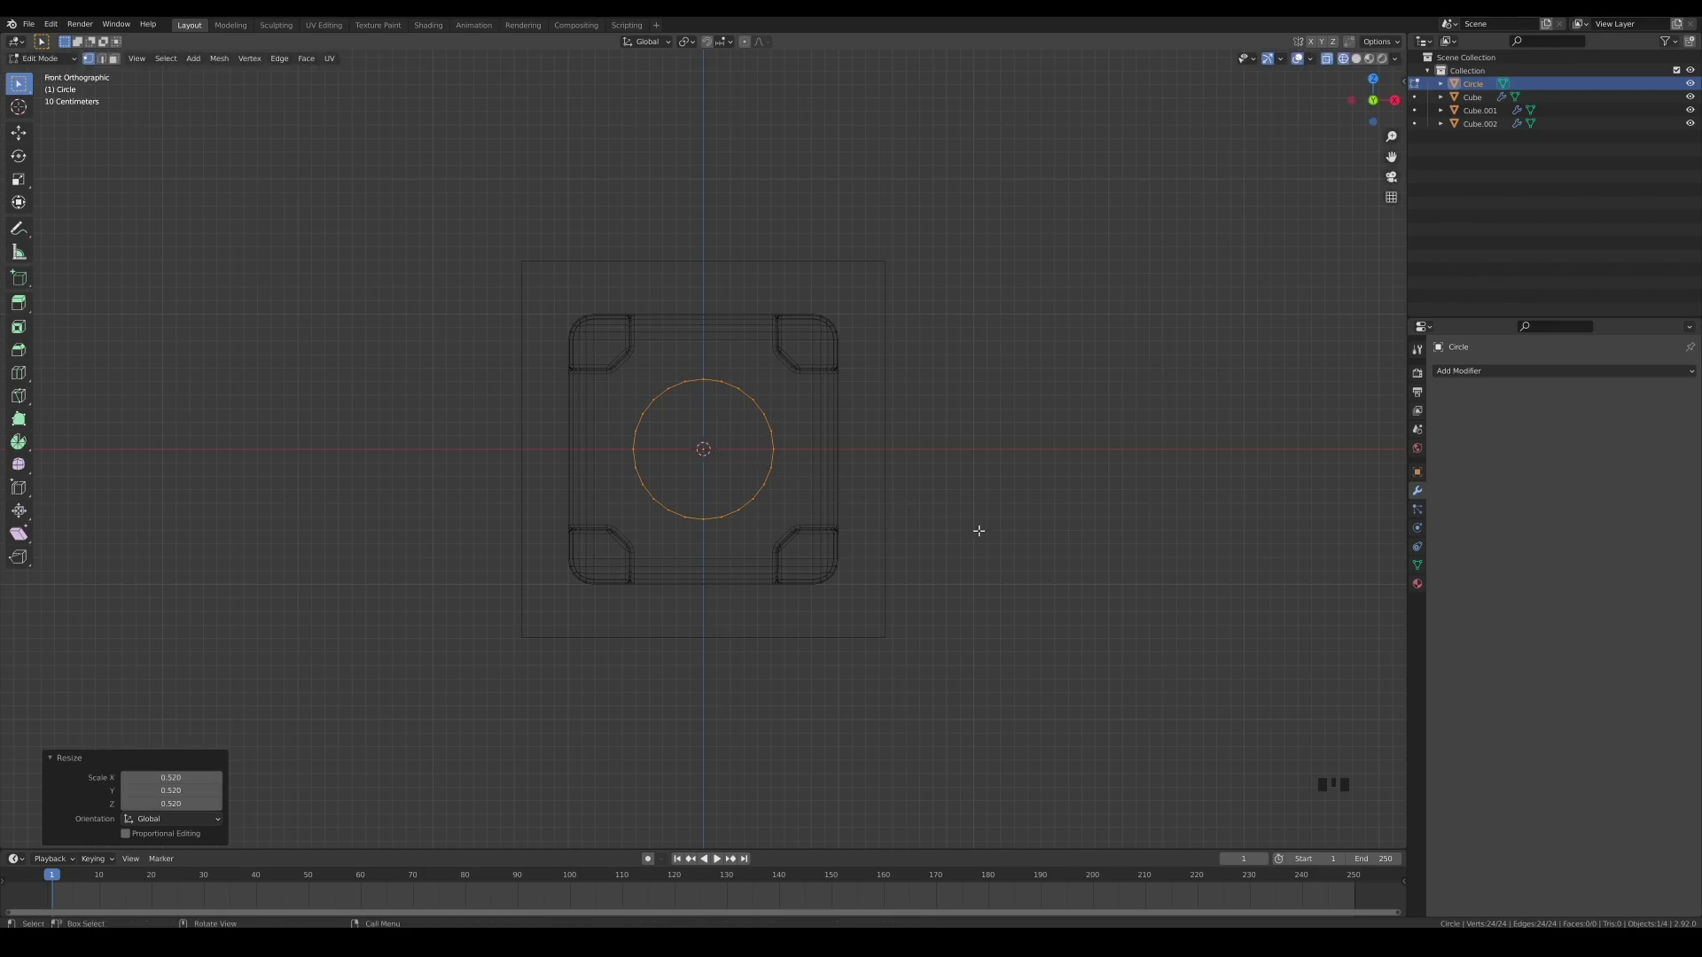
Fill the circle, inset the face about 0.28 m and delete the inner face to leave a flat ring.
key("f")
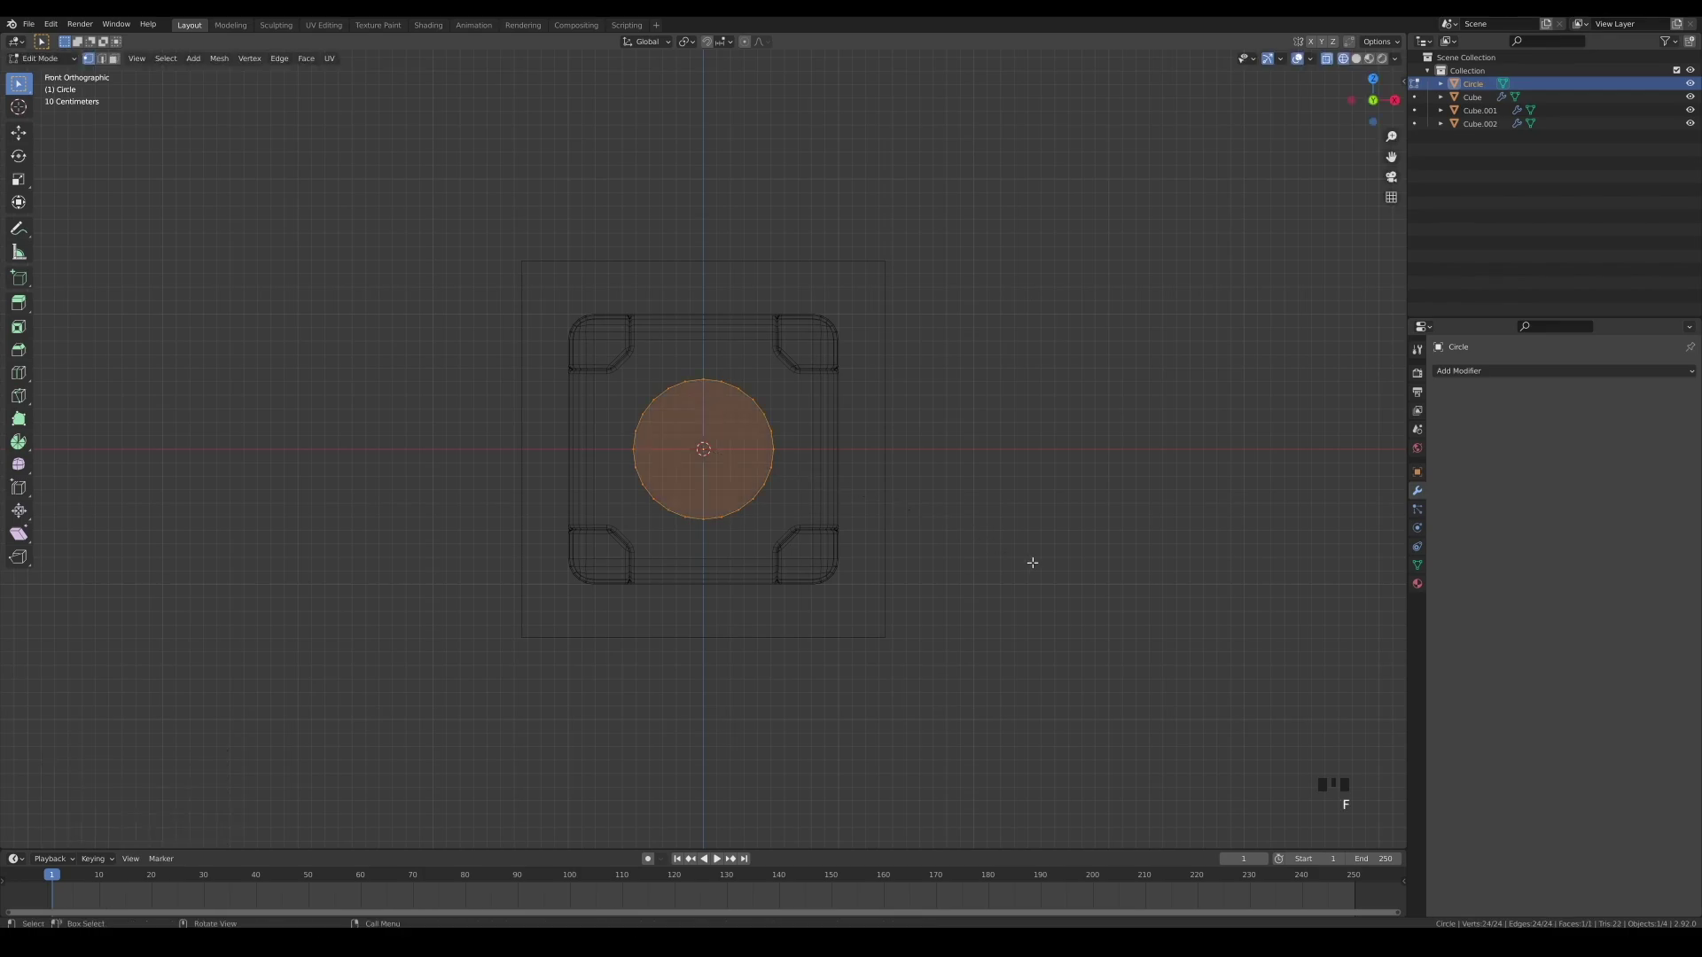
key("i")
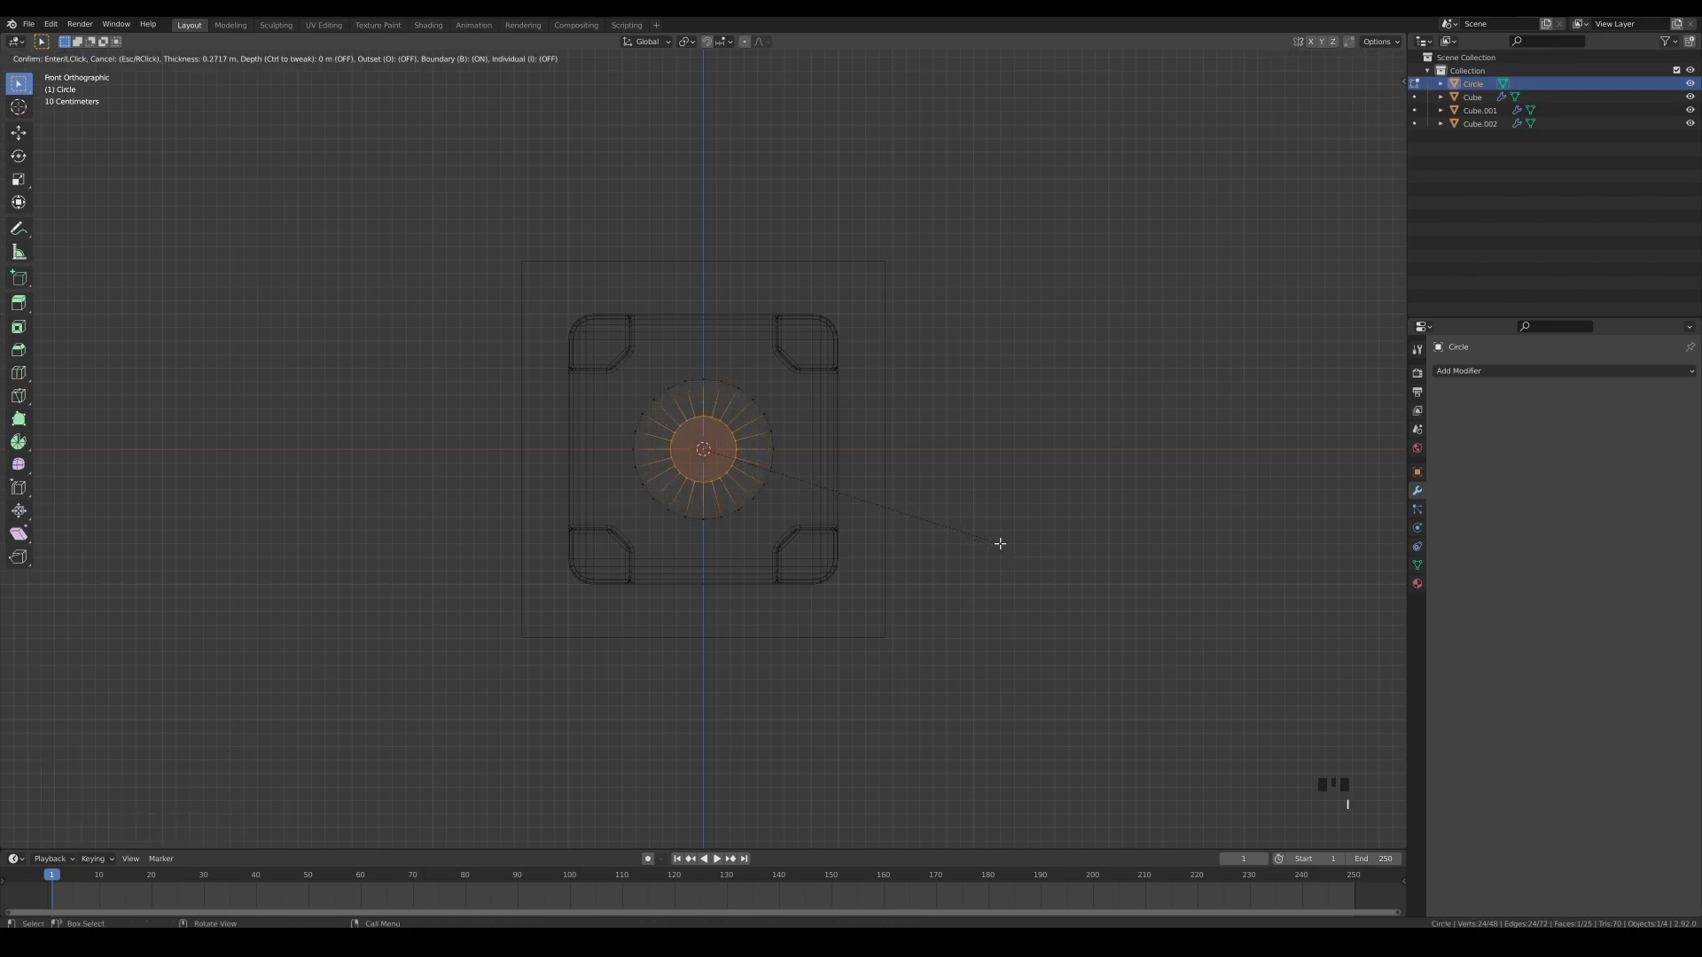
left_click(999, 541)
key("x")
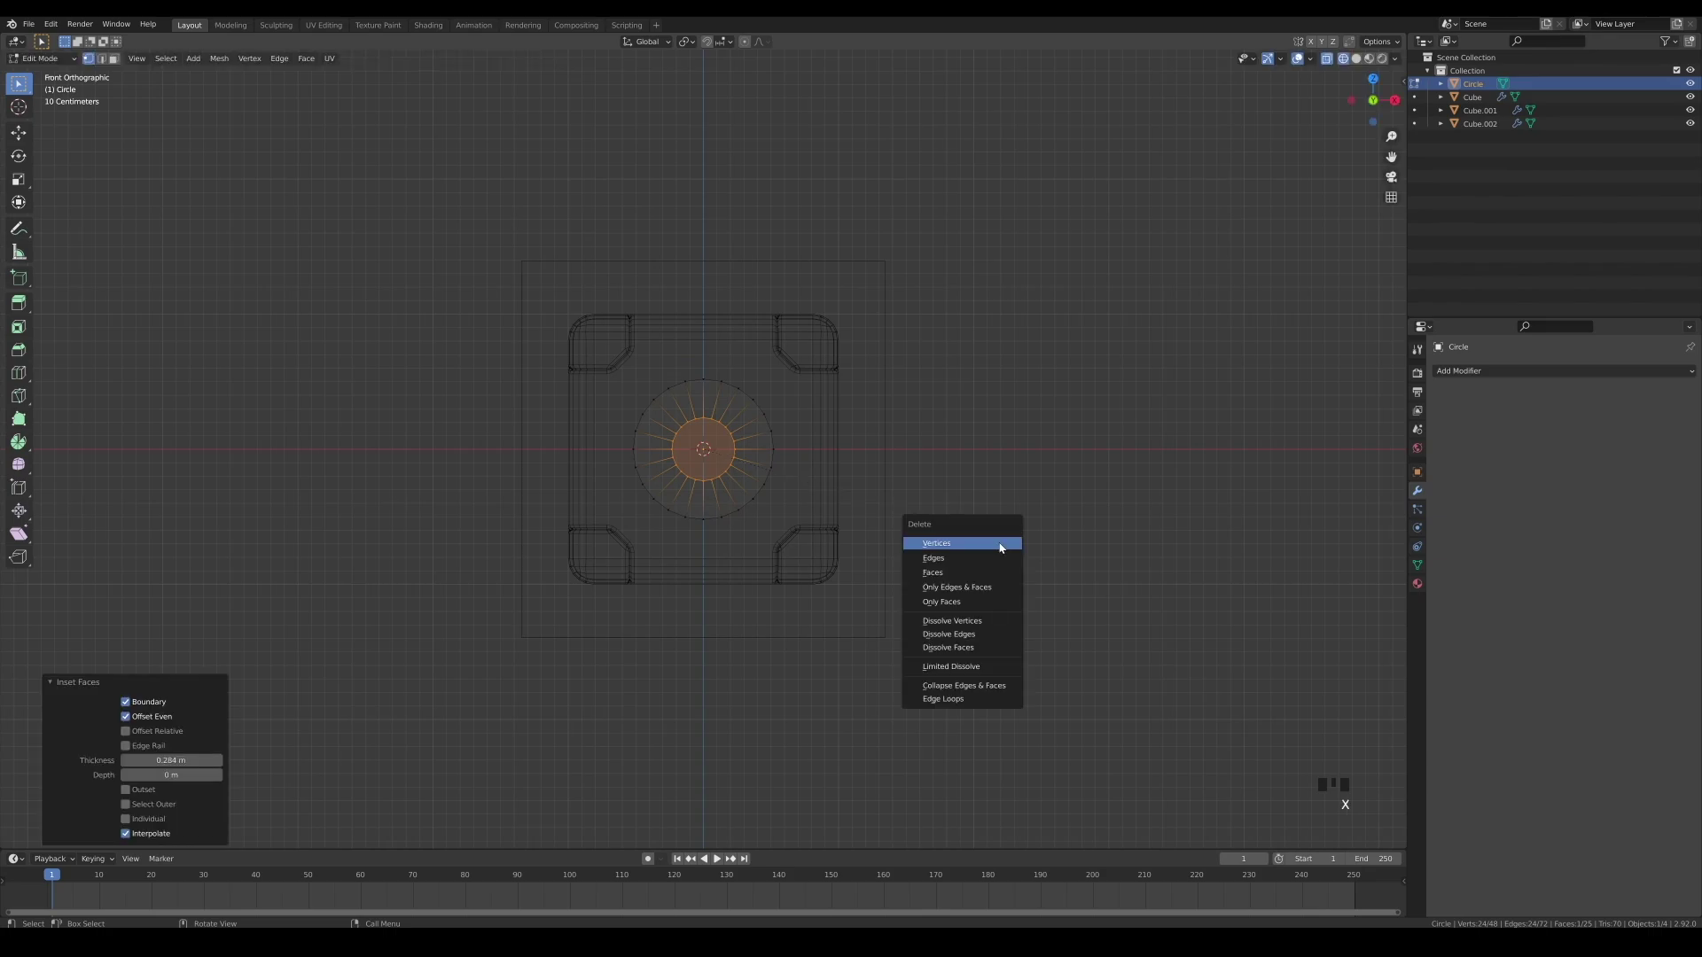
left_click(972, 571)
Move the whole ring about -0.74 m along Y, just inside the cube's front face.
middle_click_drag(889, 514, 926, 488)
key("a")
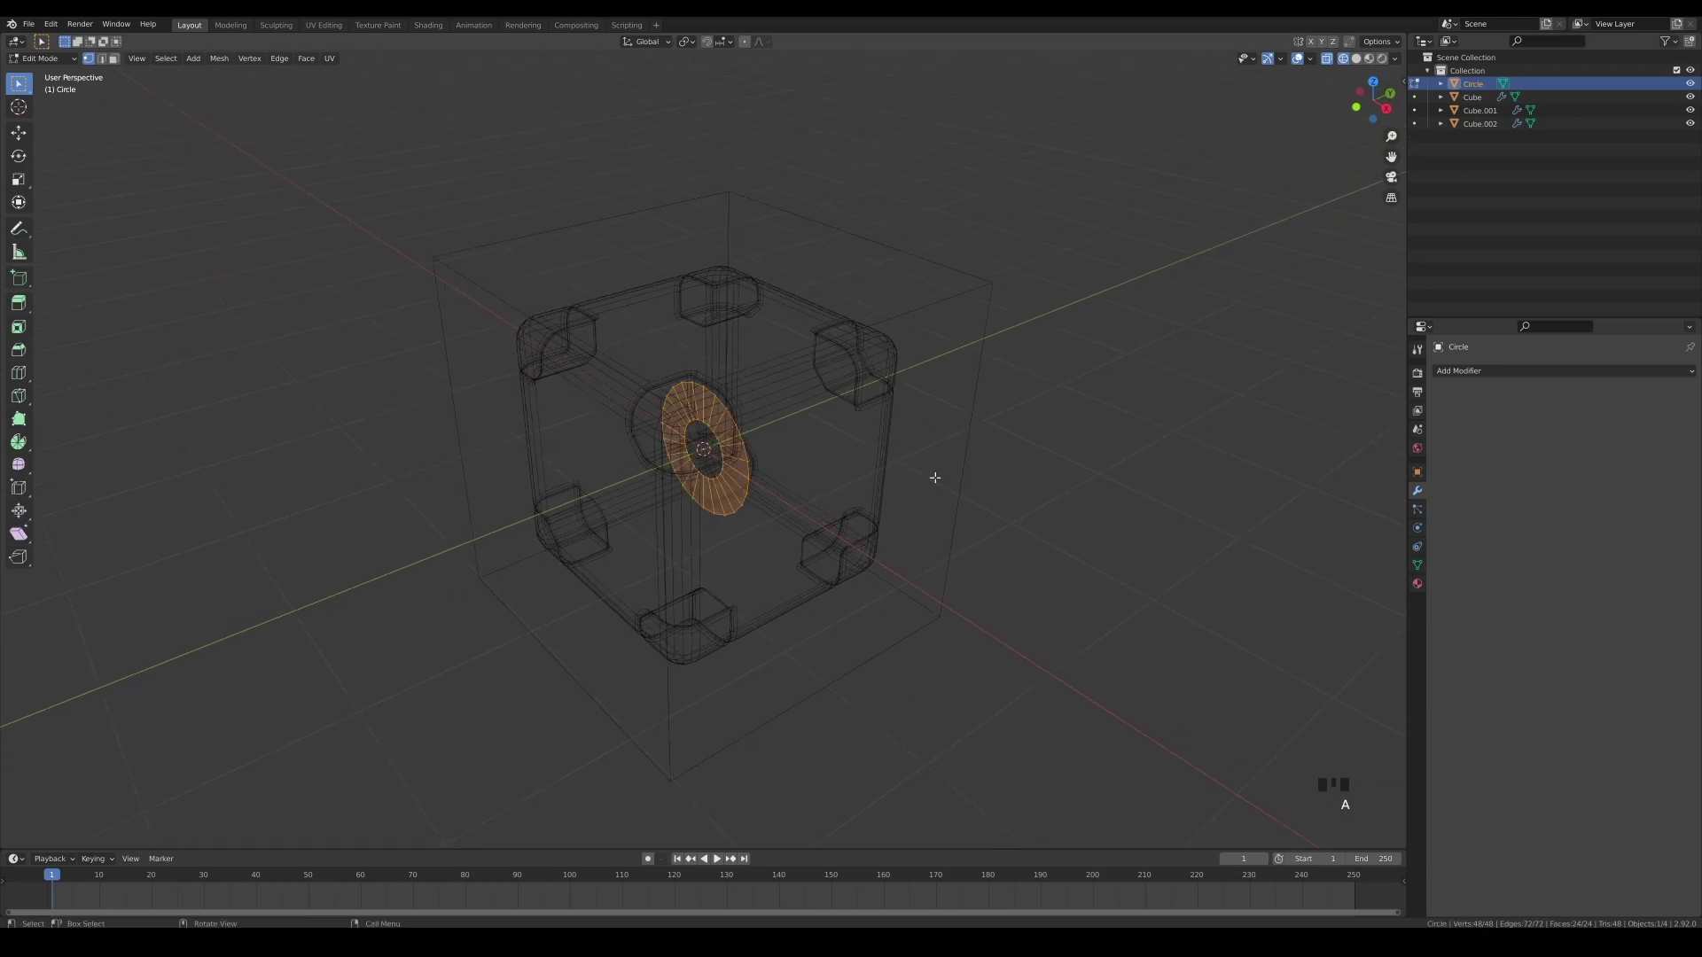
key("KP_3")
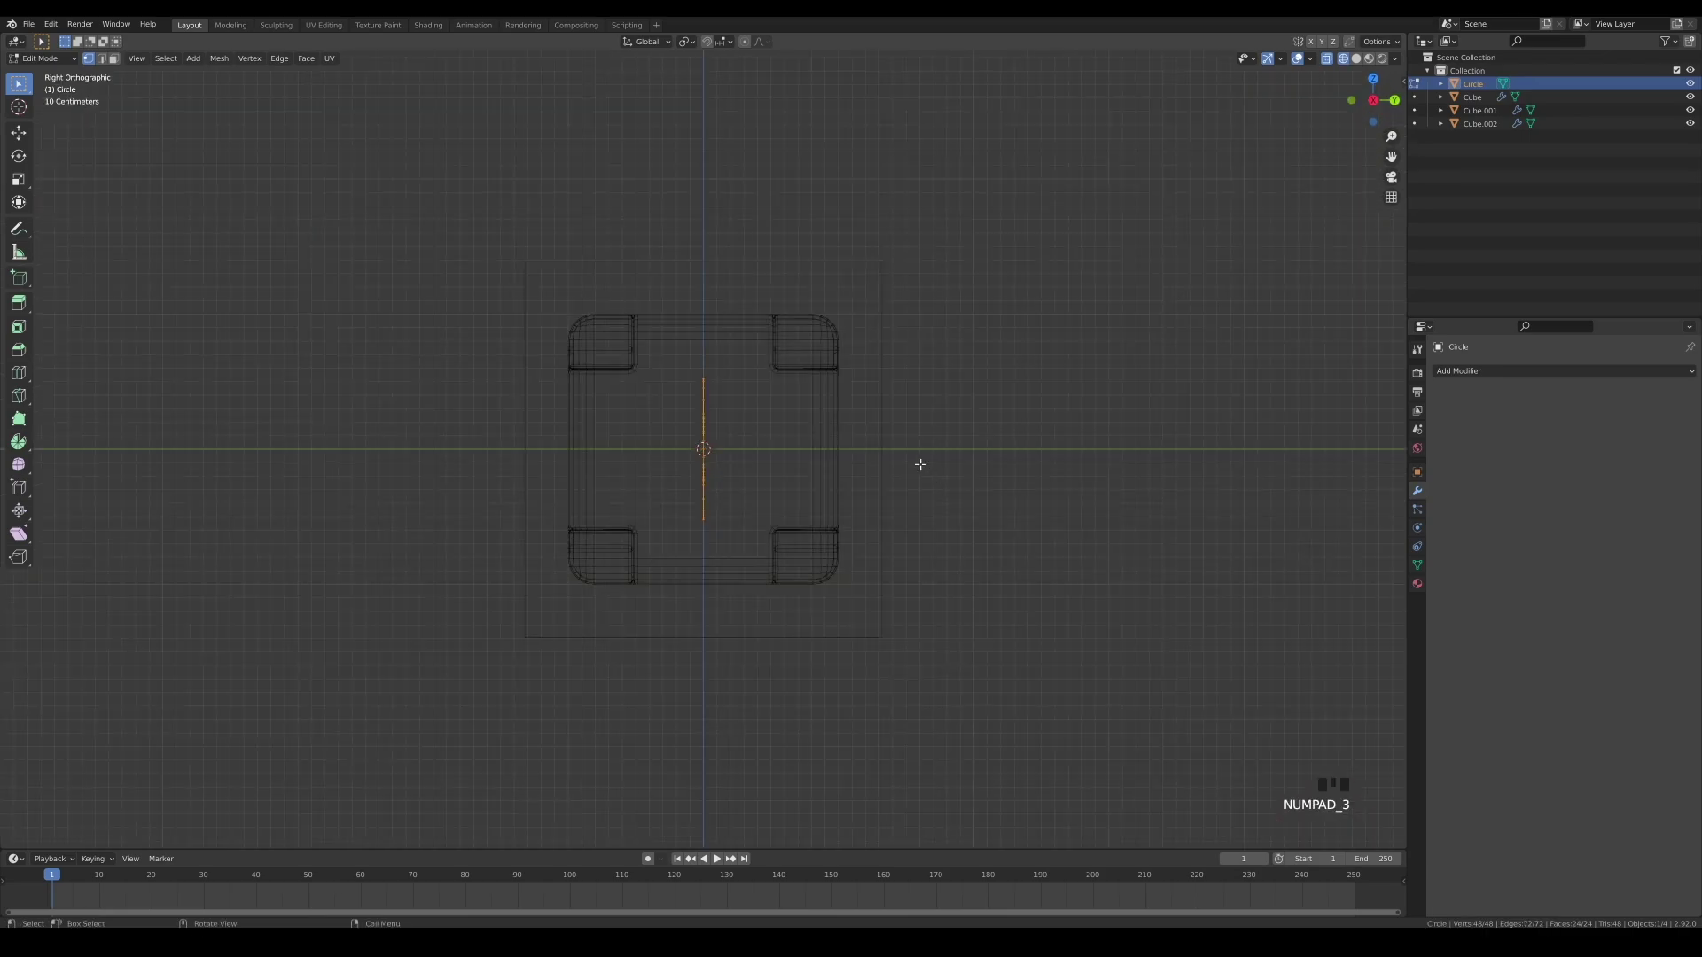
key("g")
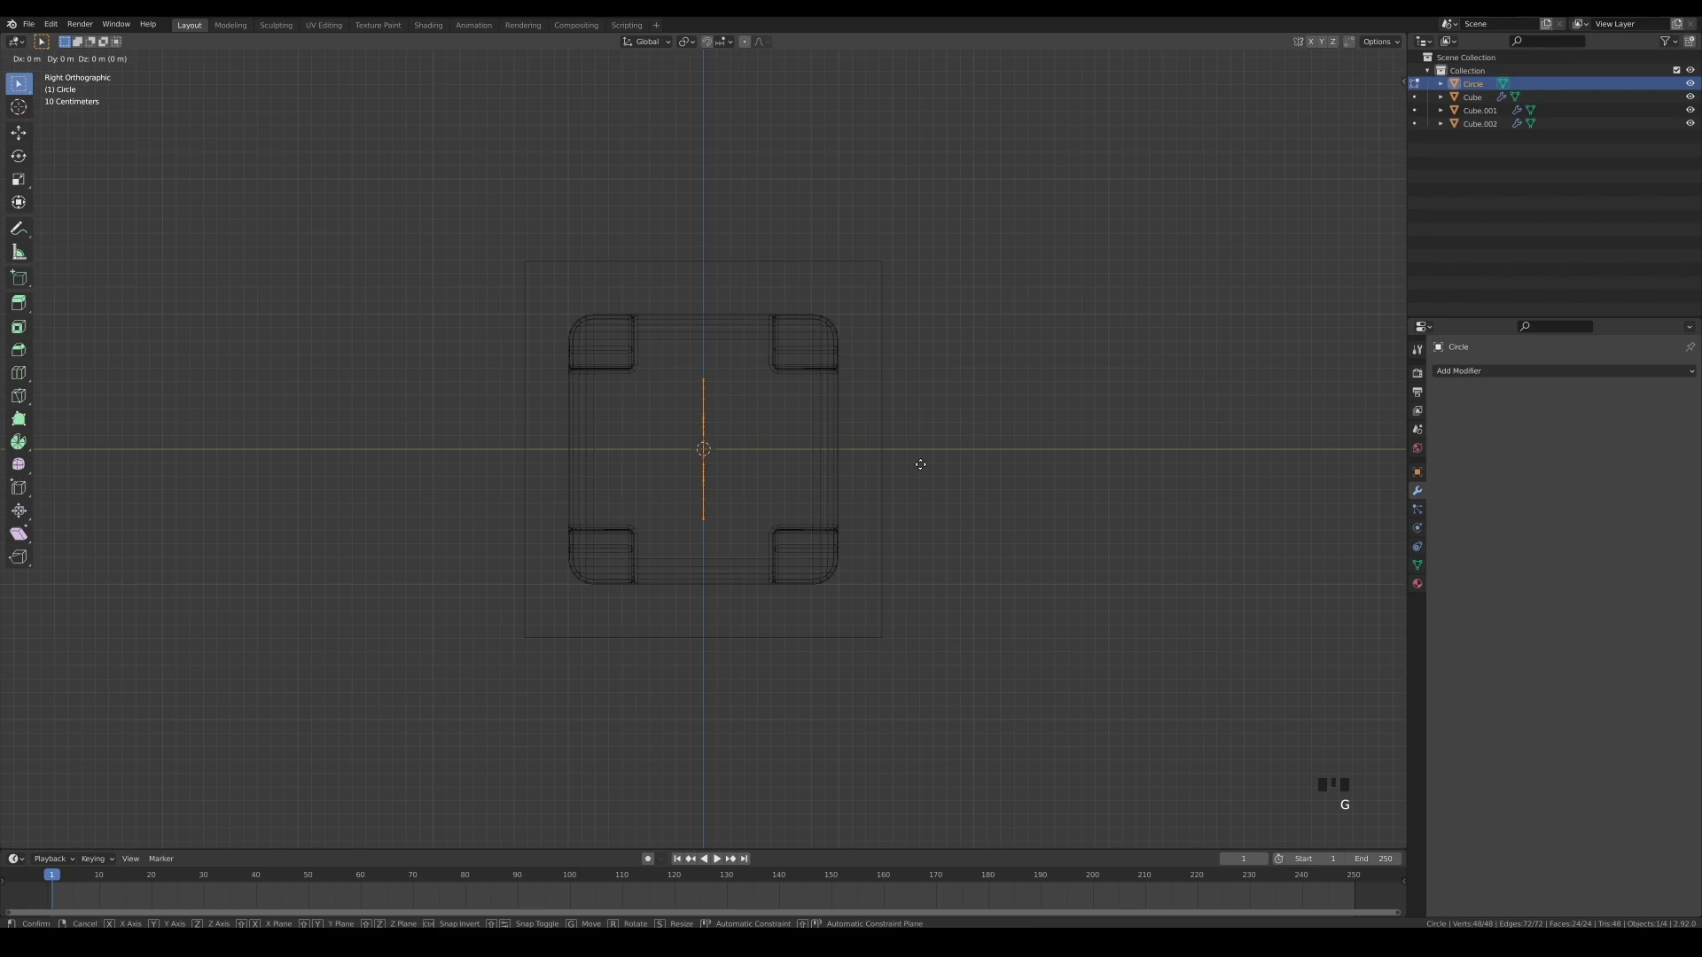
left_click(807, 476)
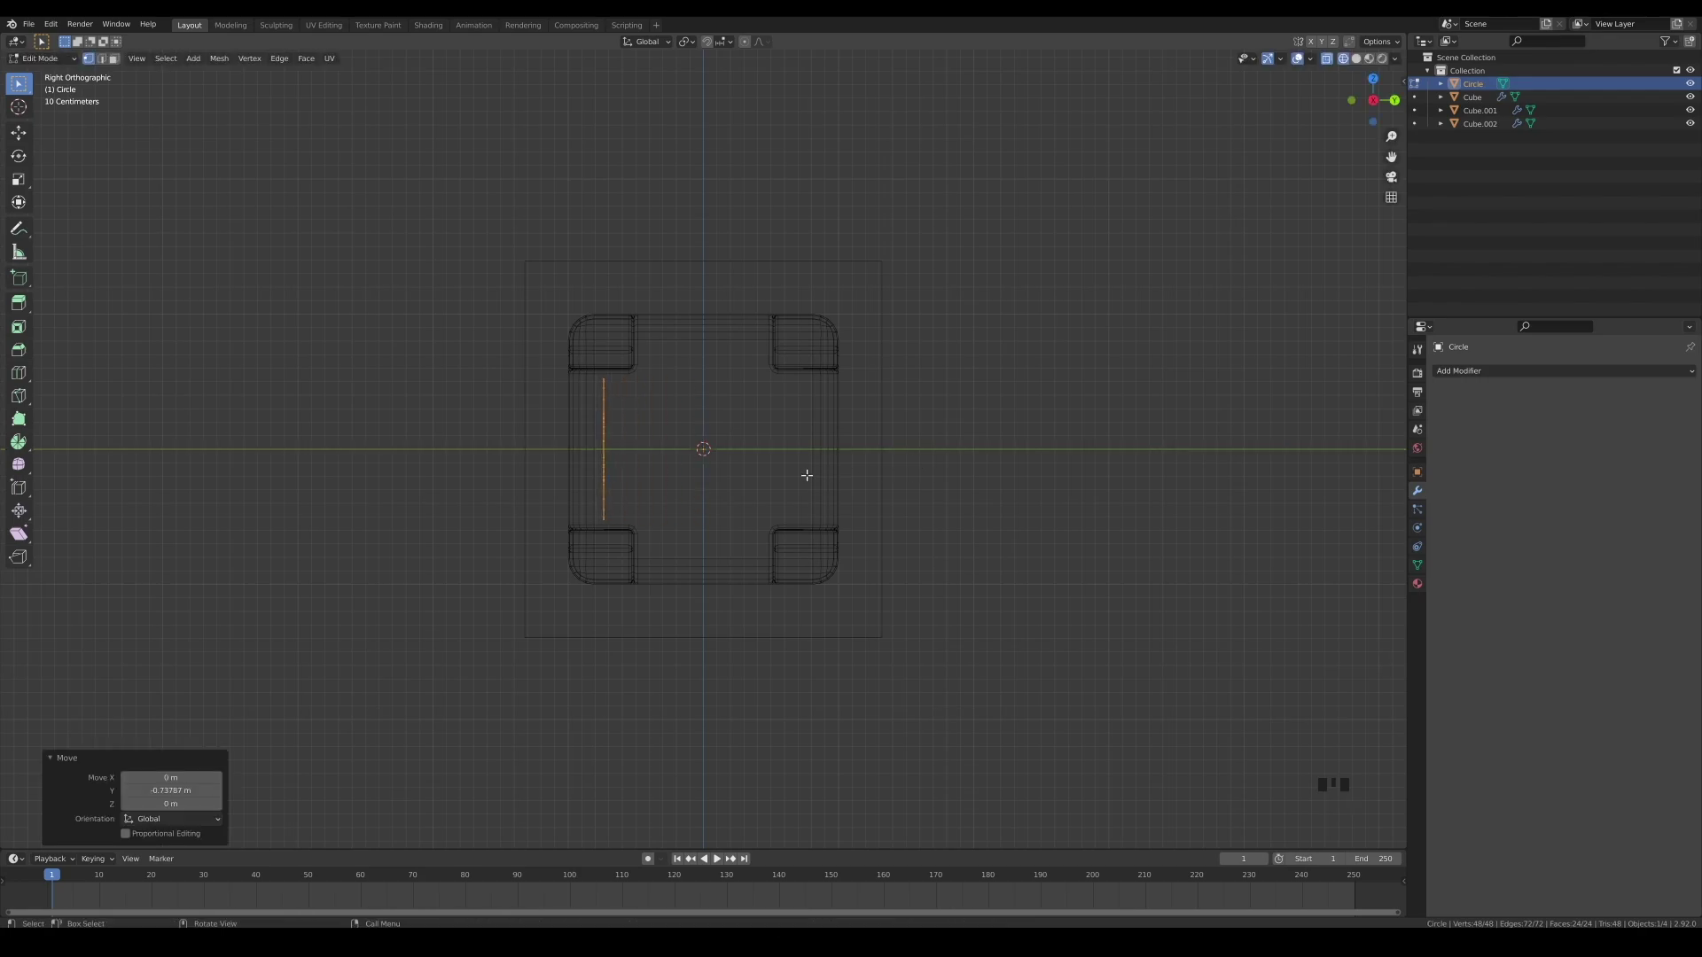
Extrude the ring about 0.48 m outward through the cube's front face and recalculate its normals to face outside.
key("e")
left_click(737, 521)
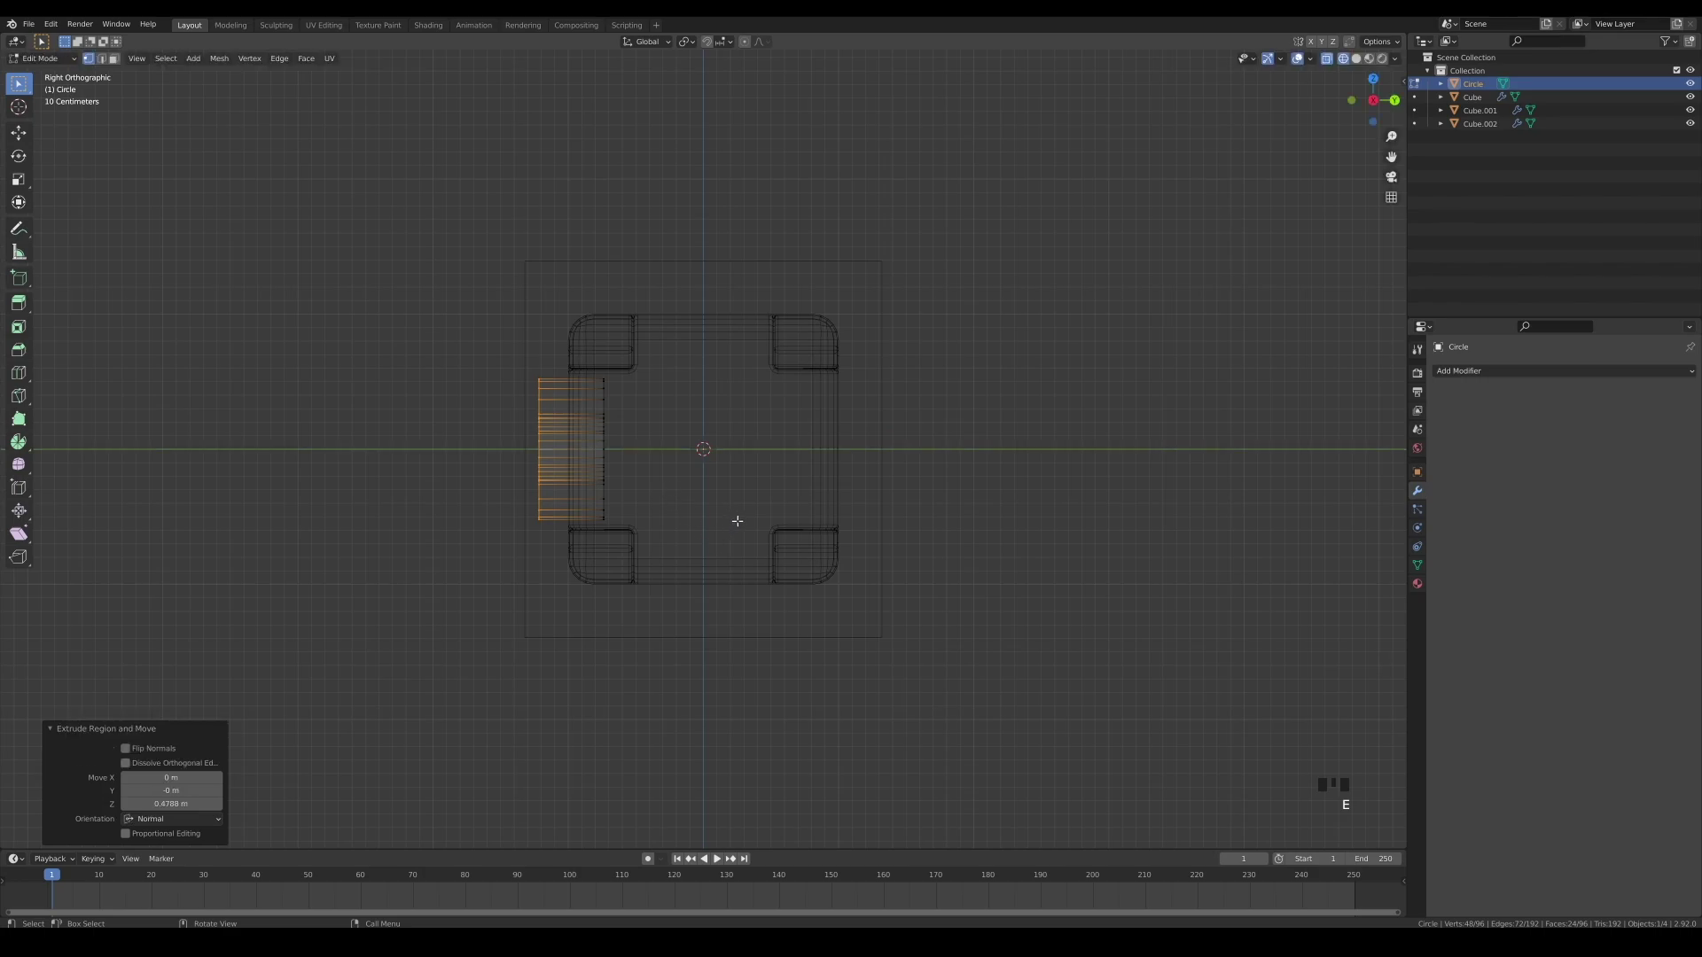
middle_click_drag(737, 521, 975, 470)
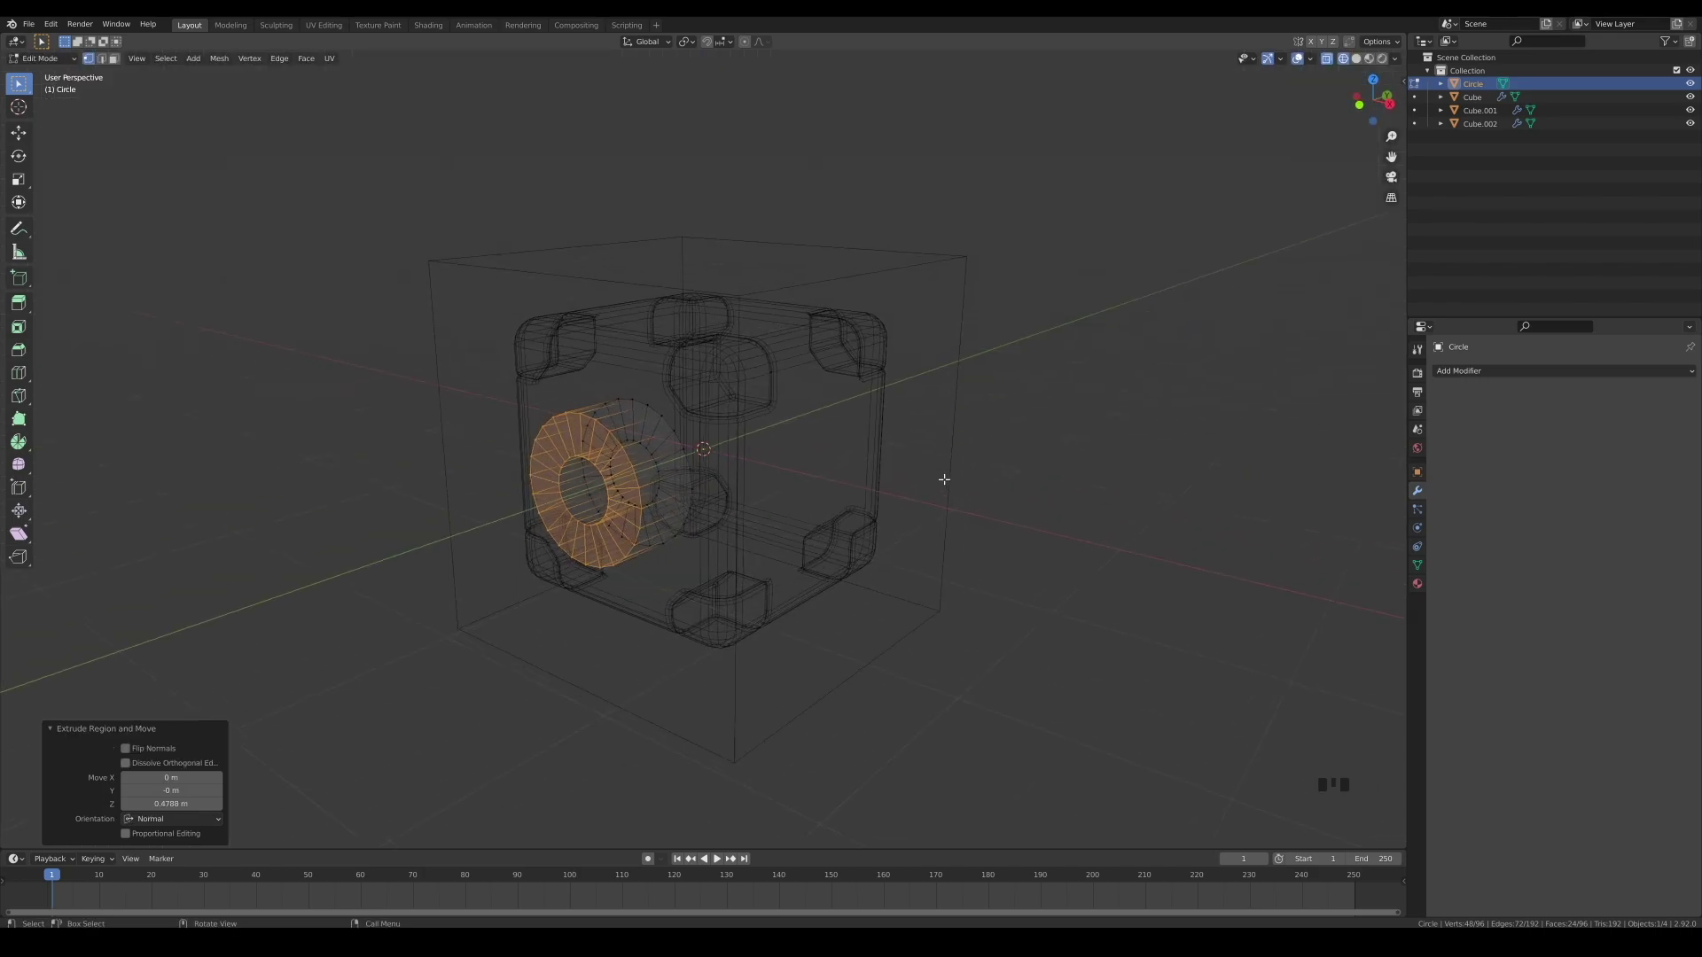
key("a")
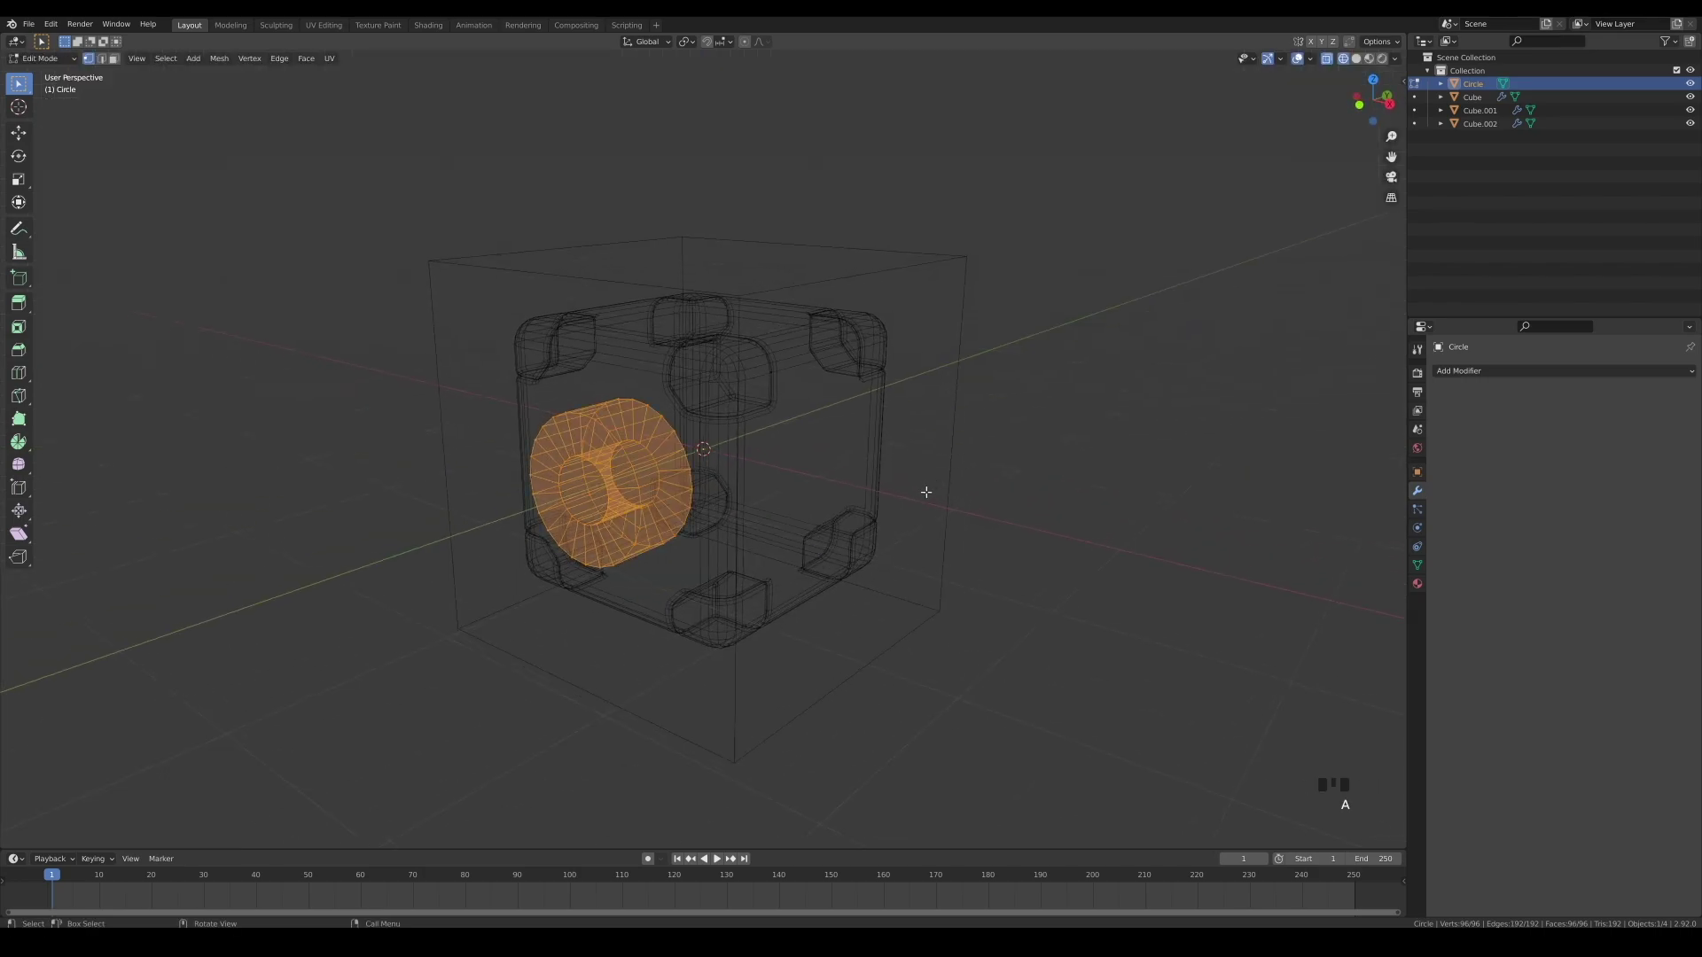
key("shift+n")
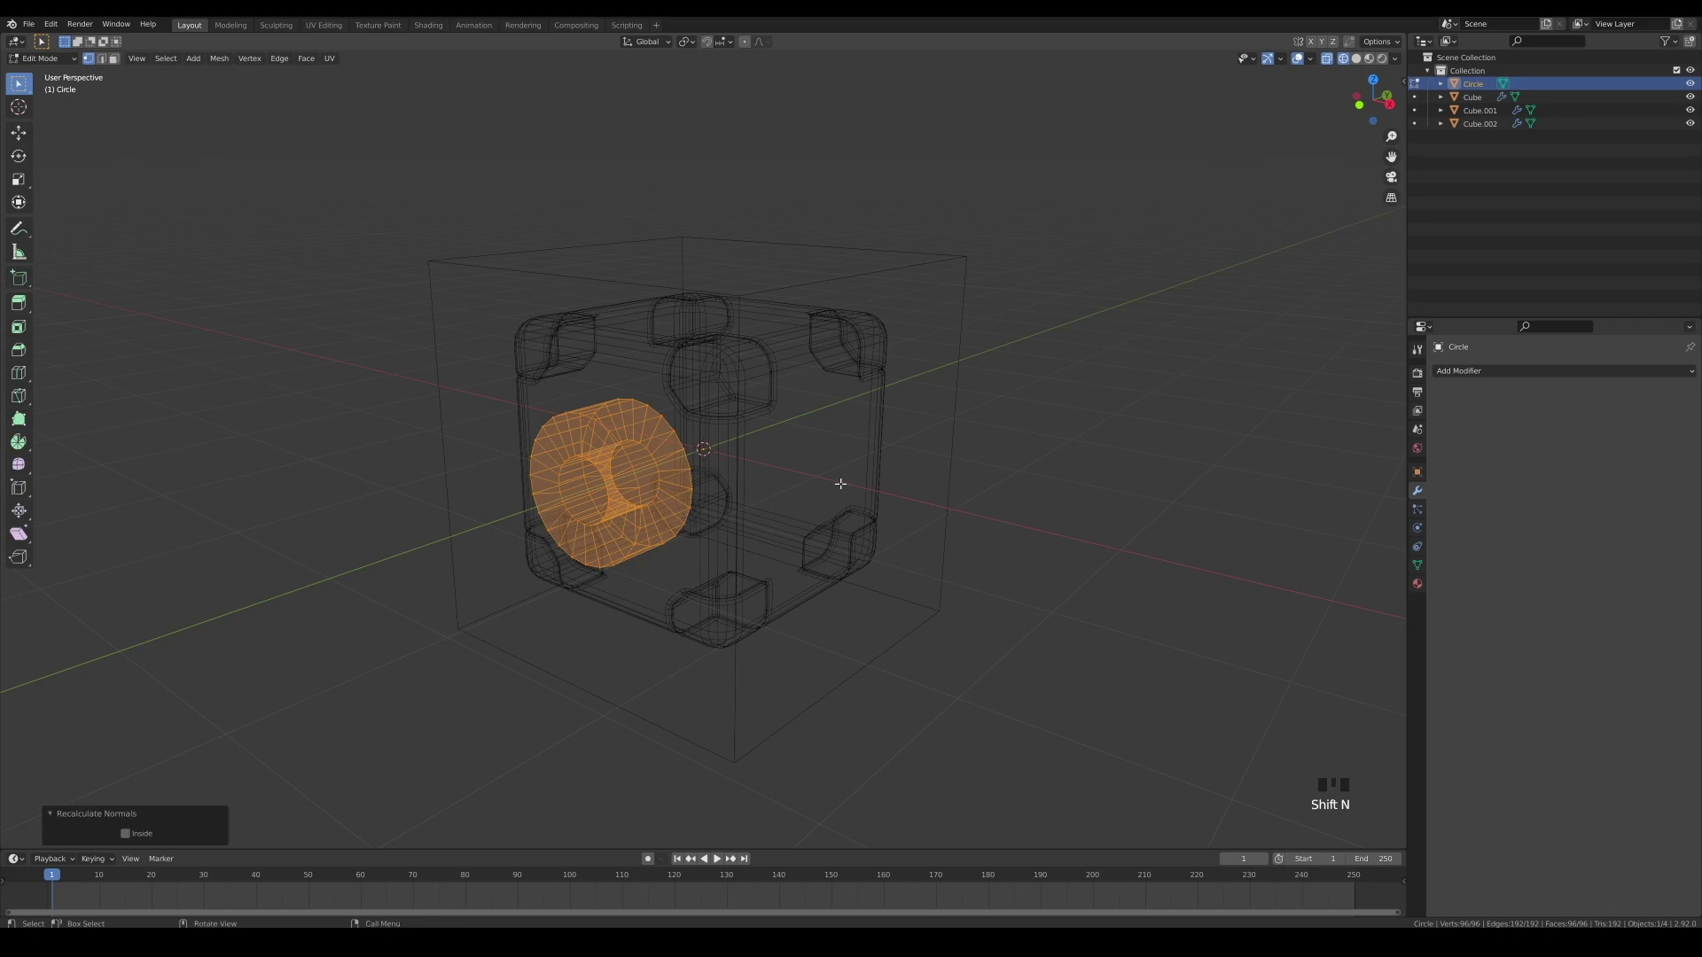
key("Tab")
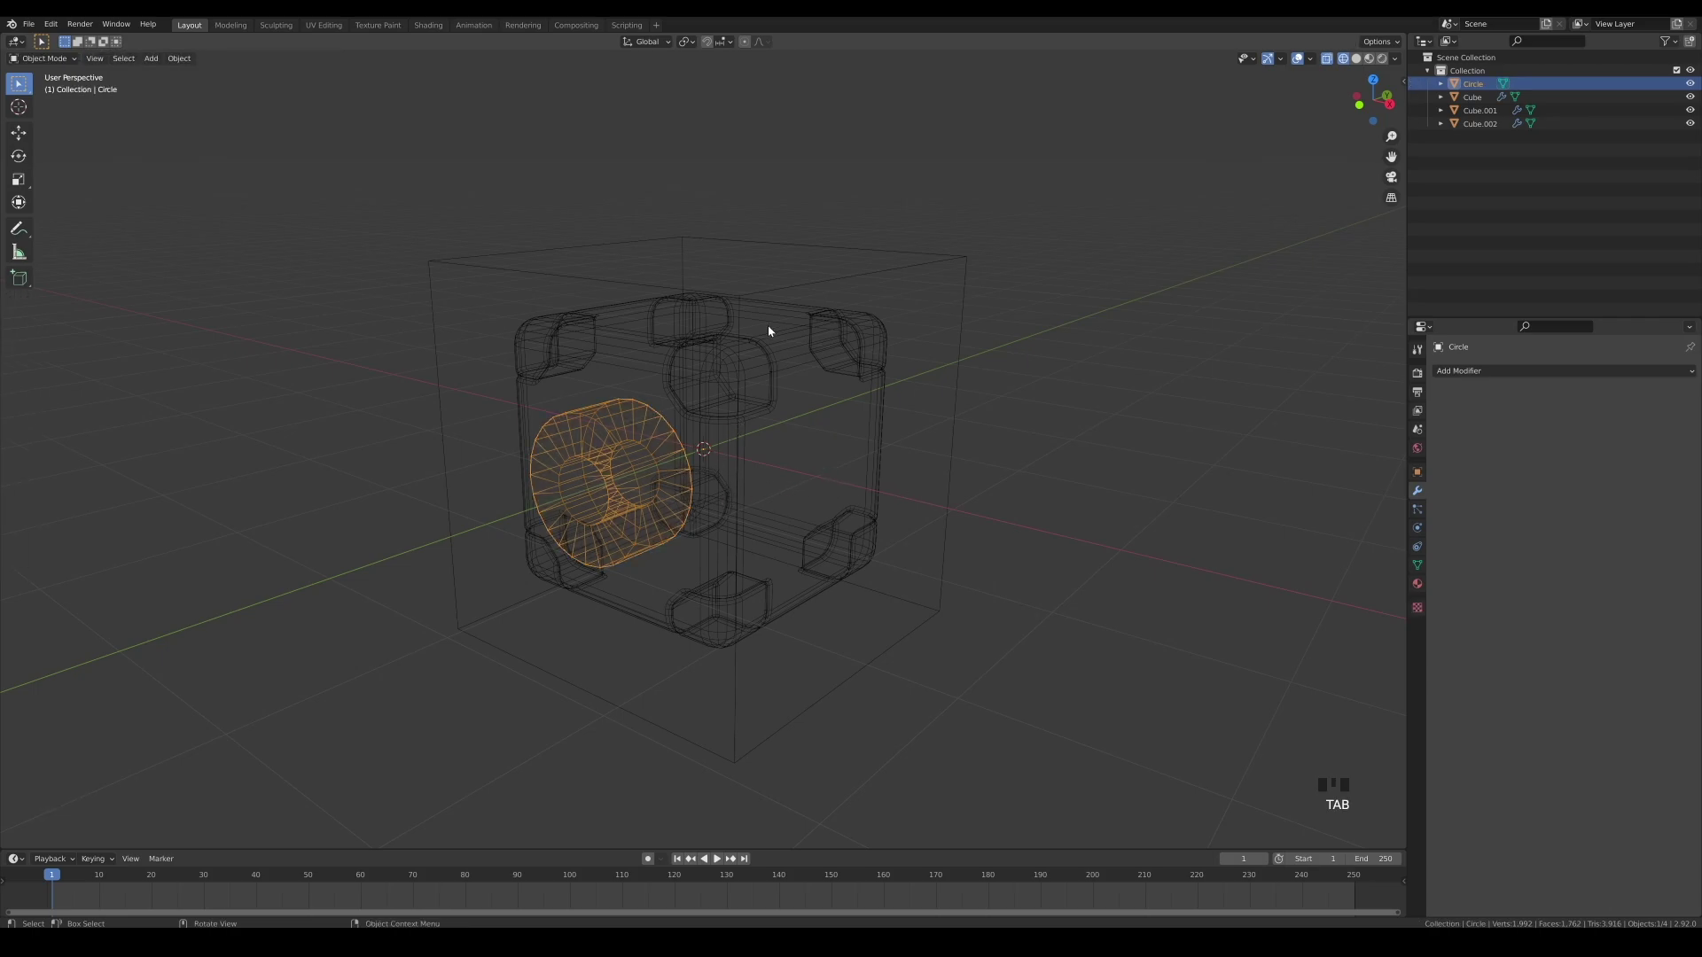
Return the viewport to solid shading and apply Shade Smooth to the ring.
key("z")
key("z")
left_click(1357, 58)
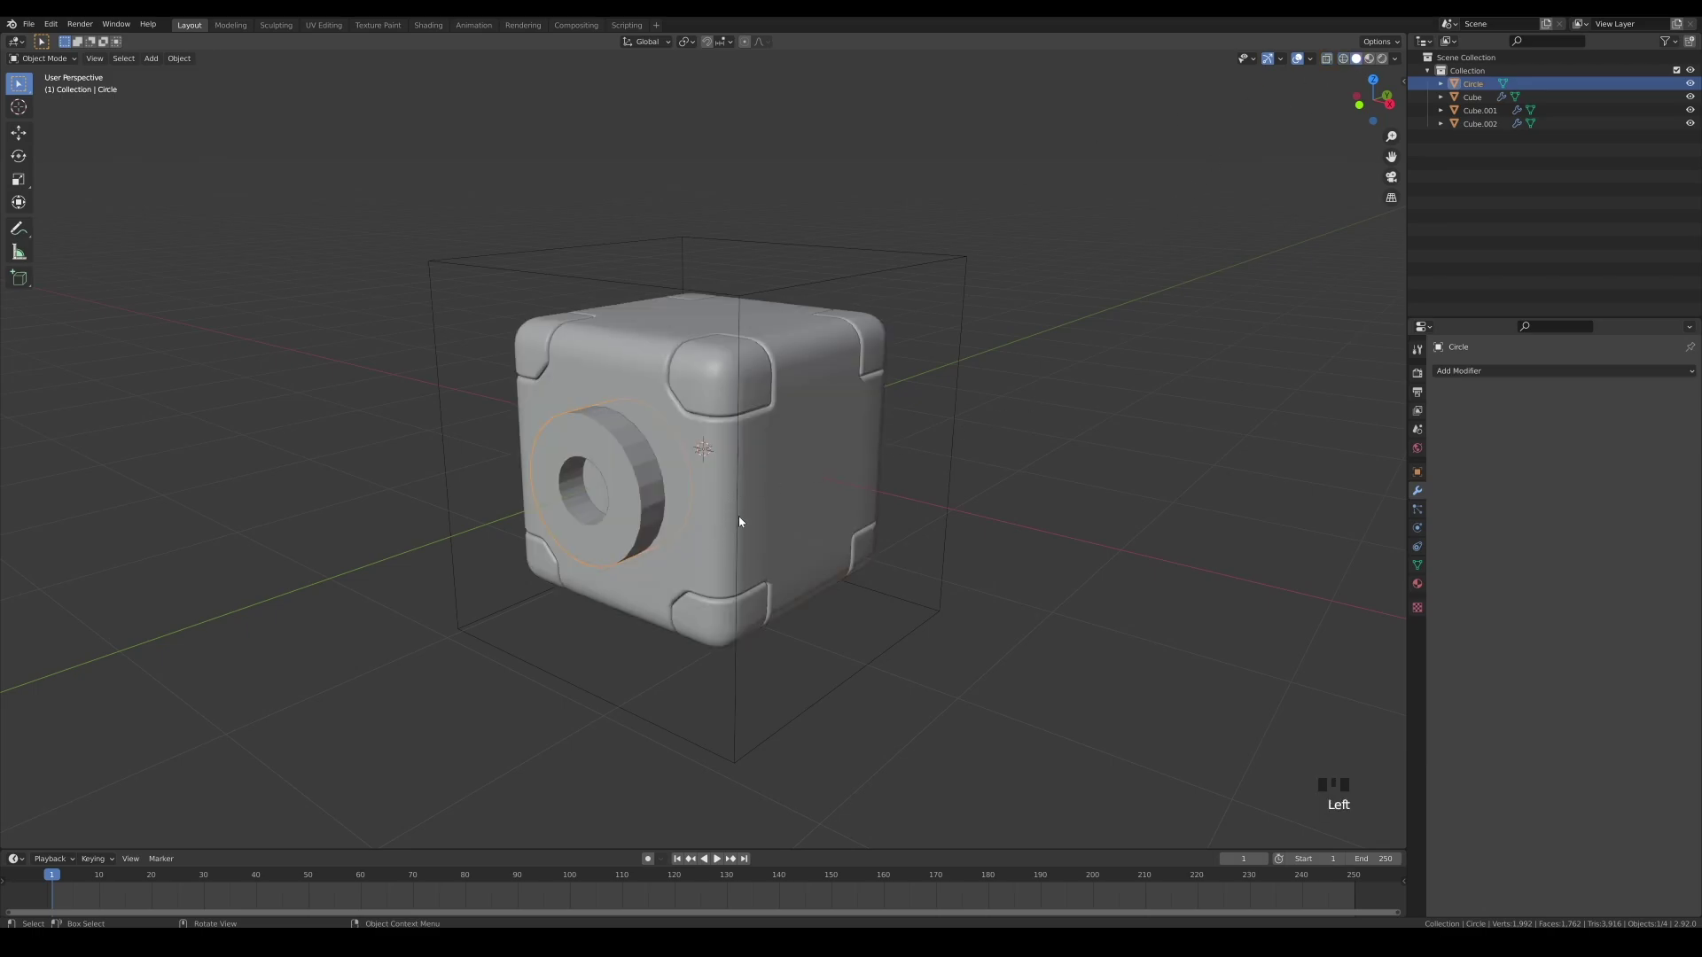
right_click(639, 515)
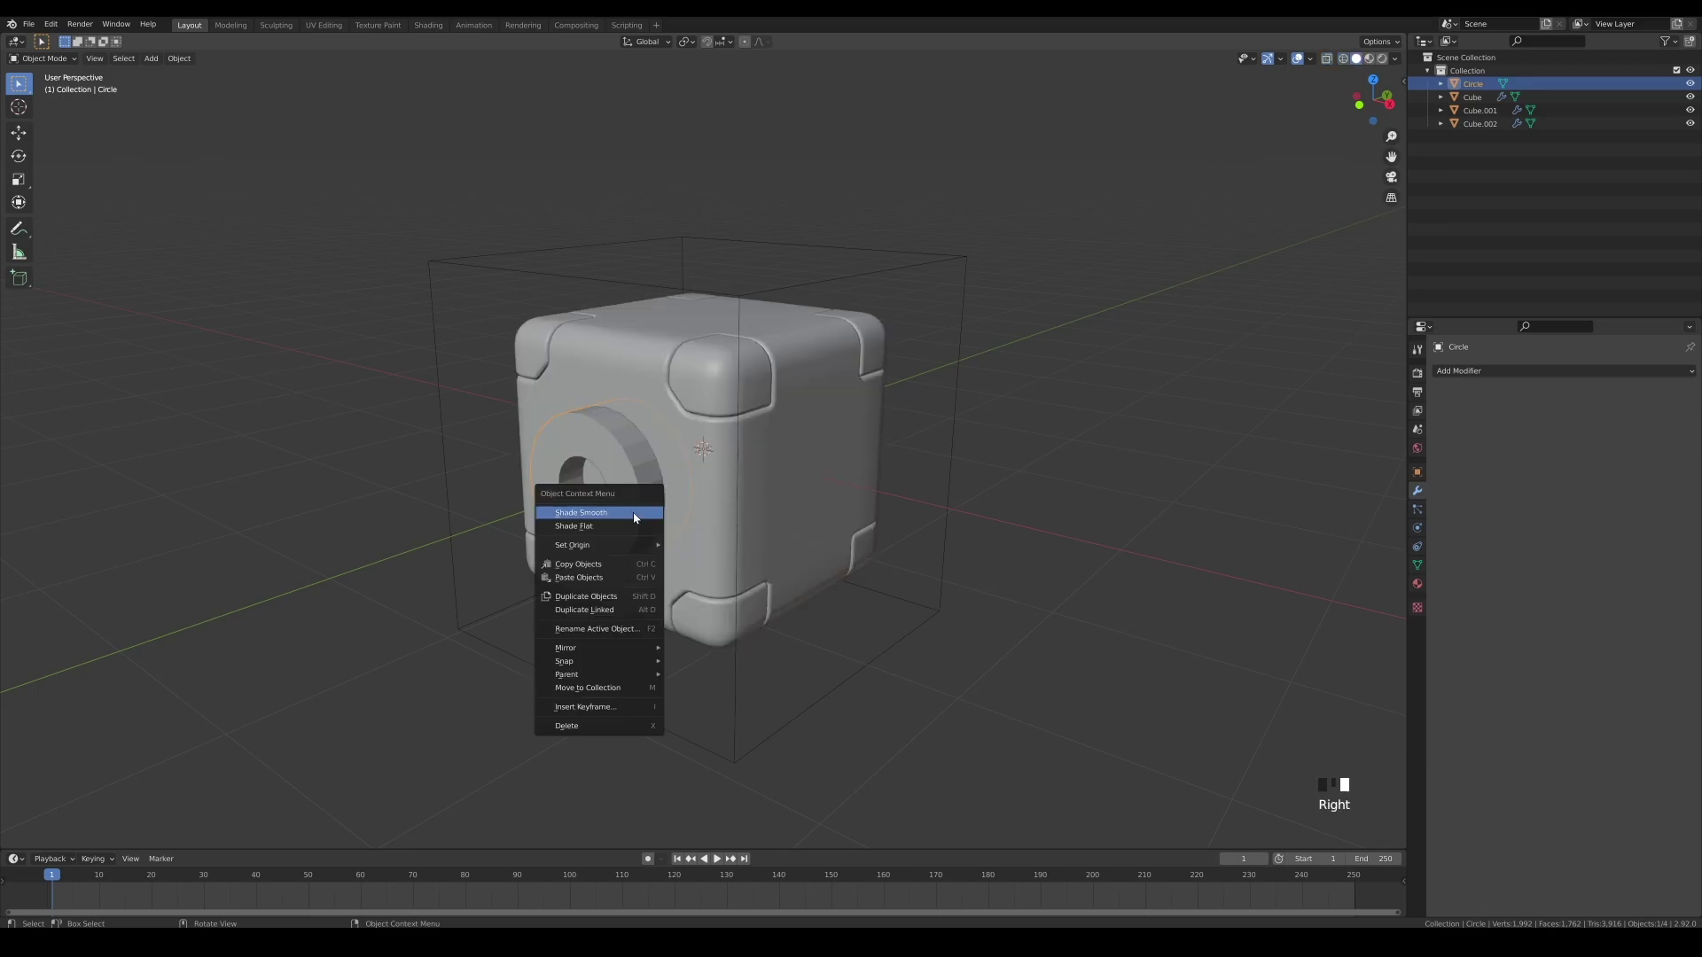
left_click(635, 515)
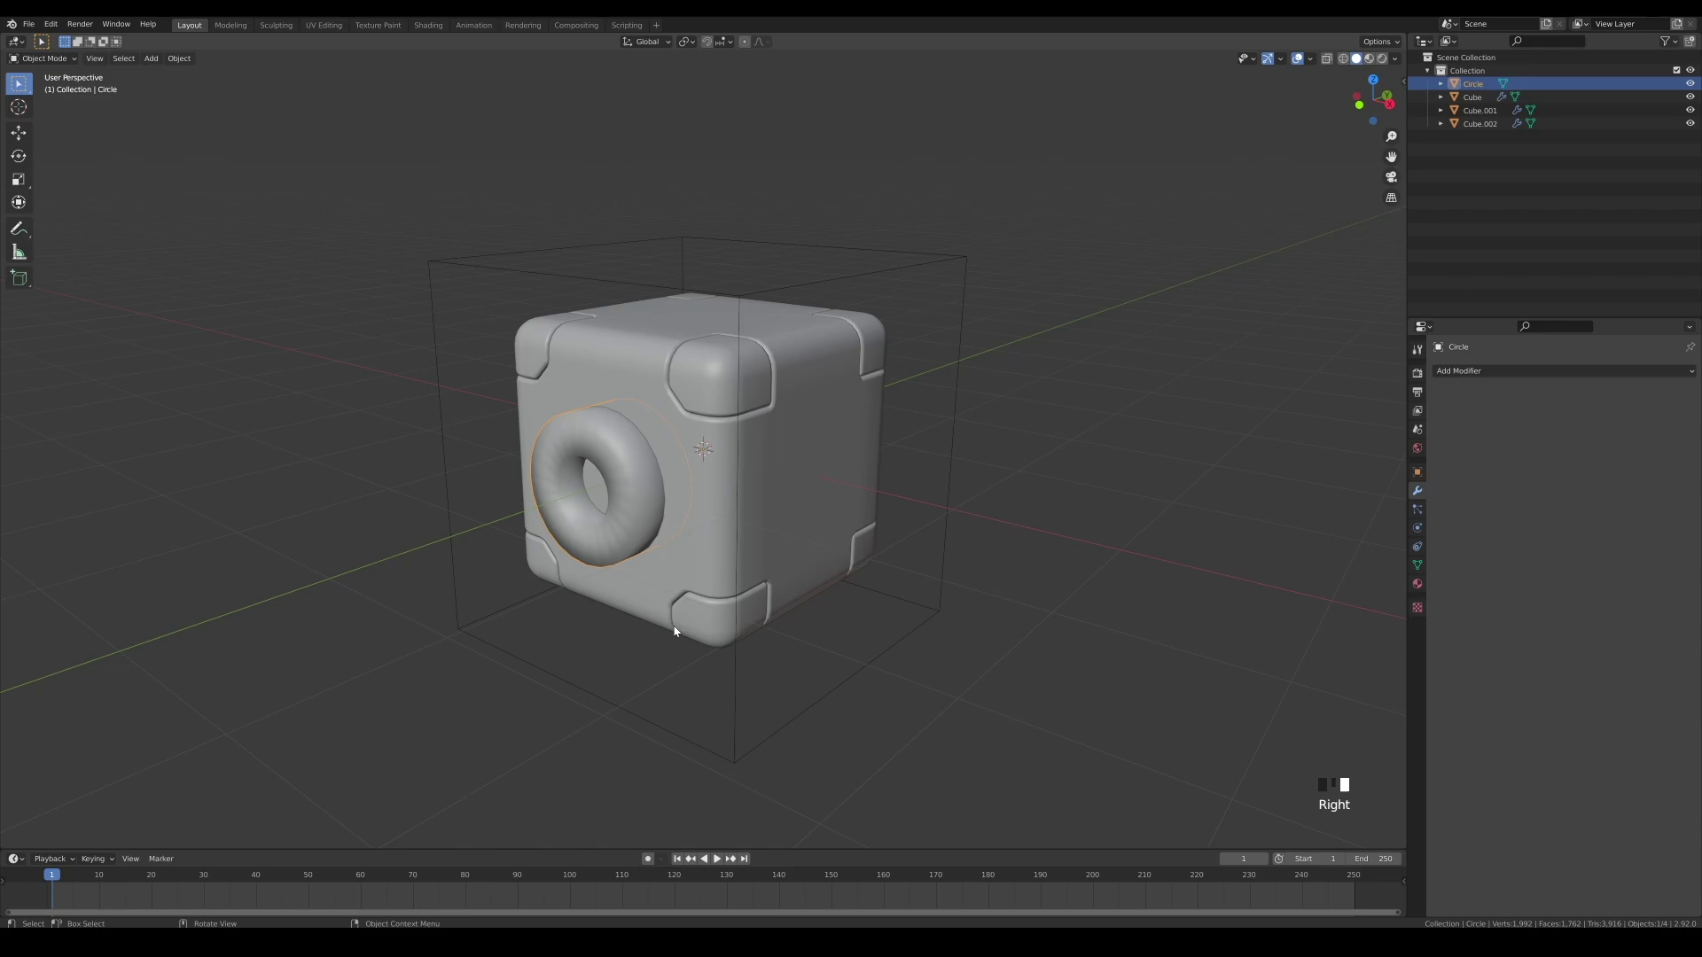
Slice the cube body with the ring using Bool Tool and move the ring piece's circle Boolean above its Bevel modifier.
left_click(723, 502, "shift")
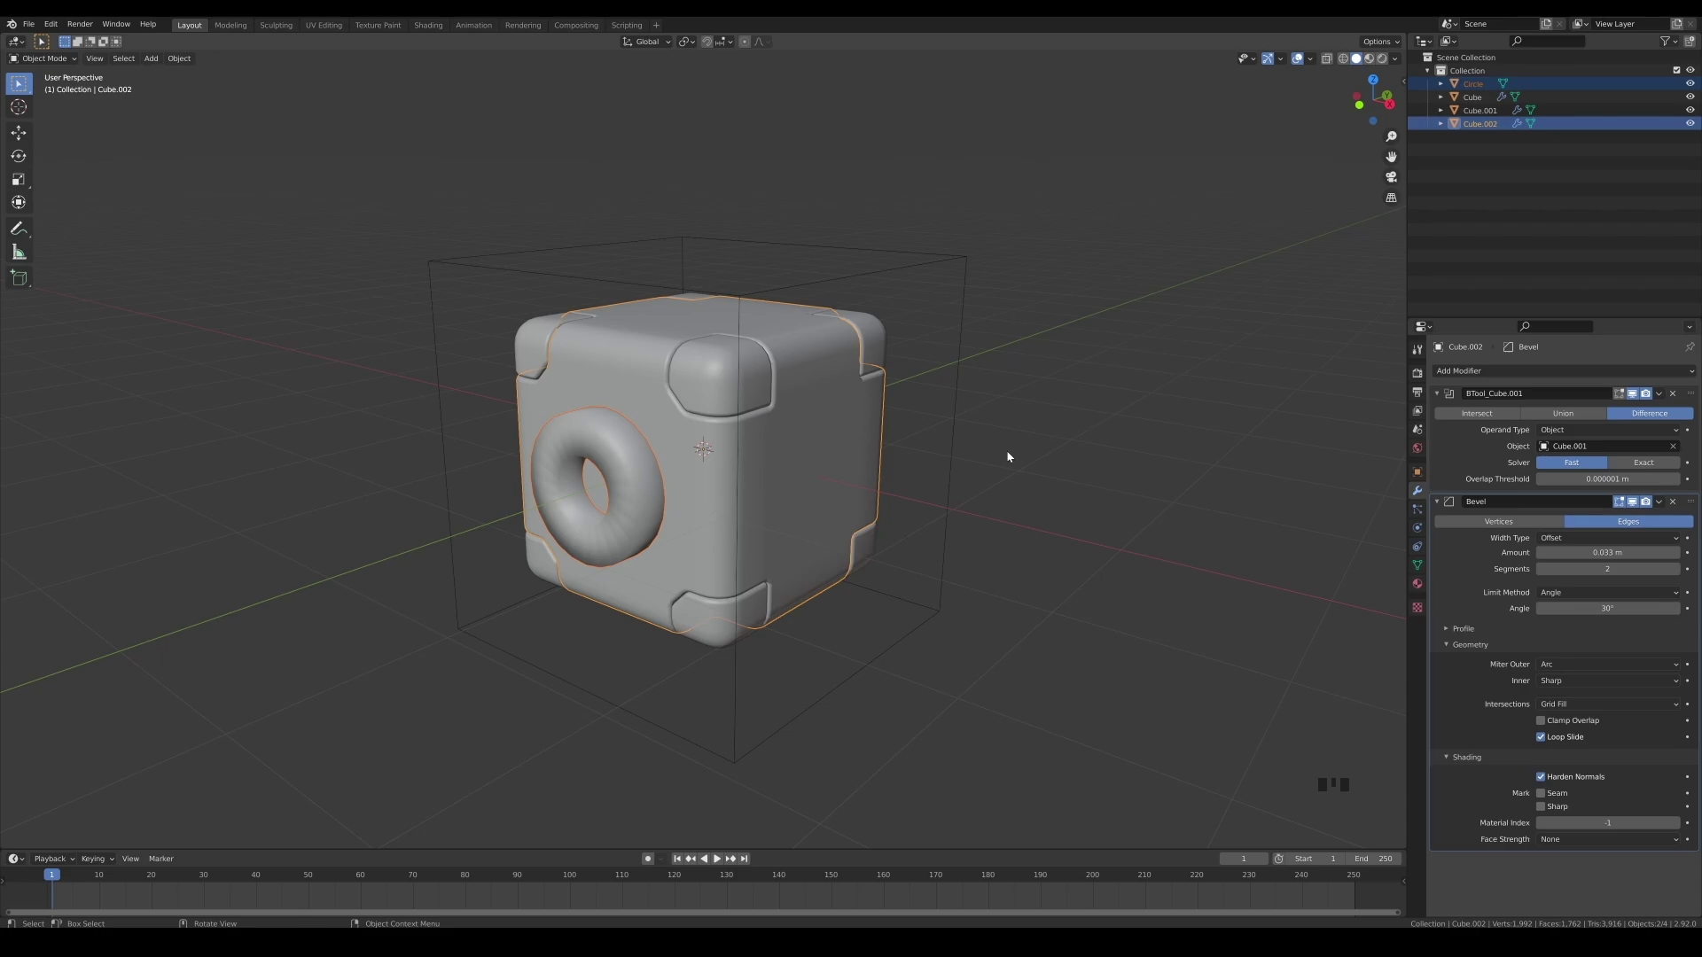
key("ctrl+KP_Divide")
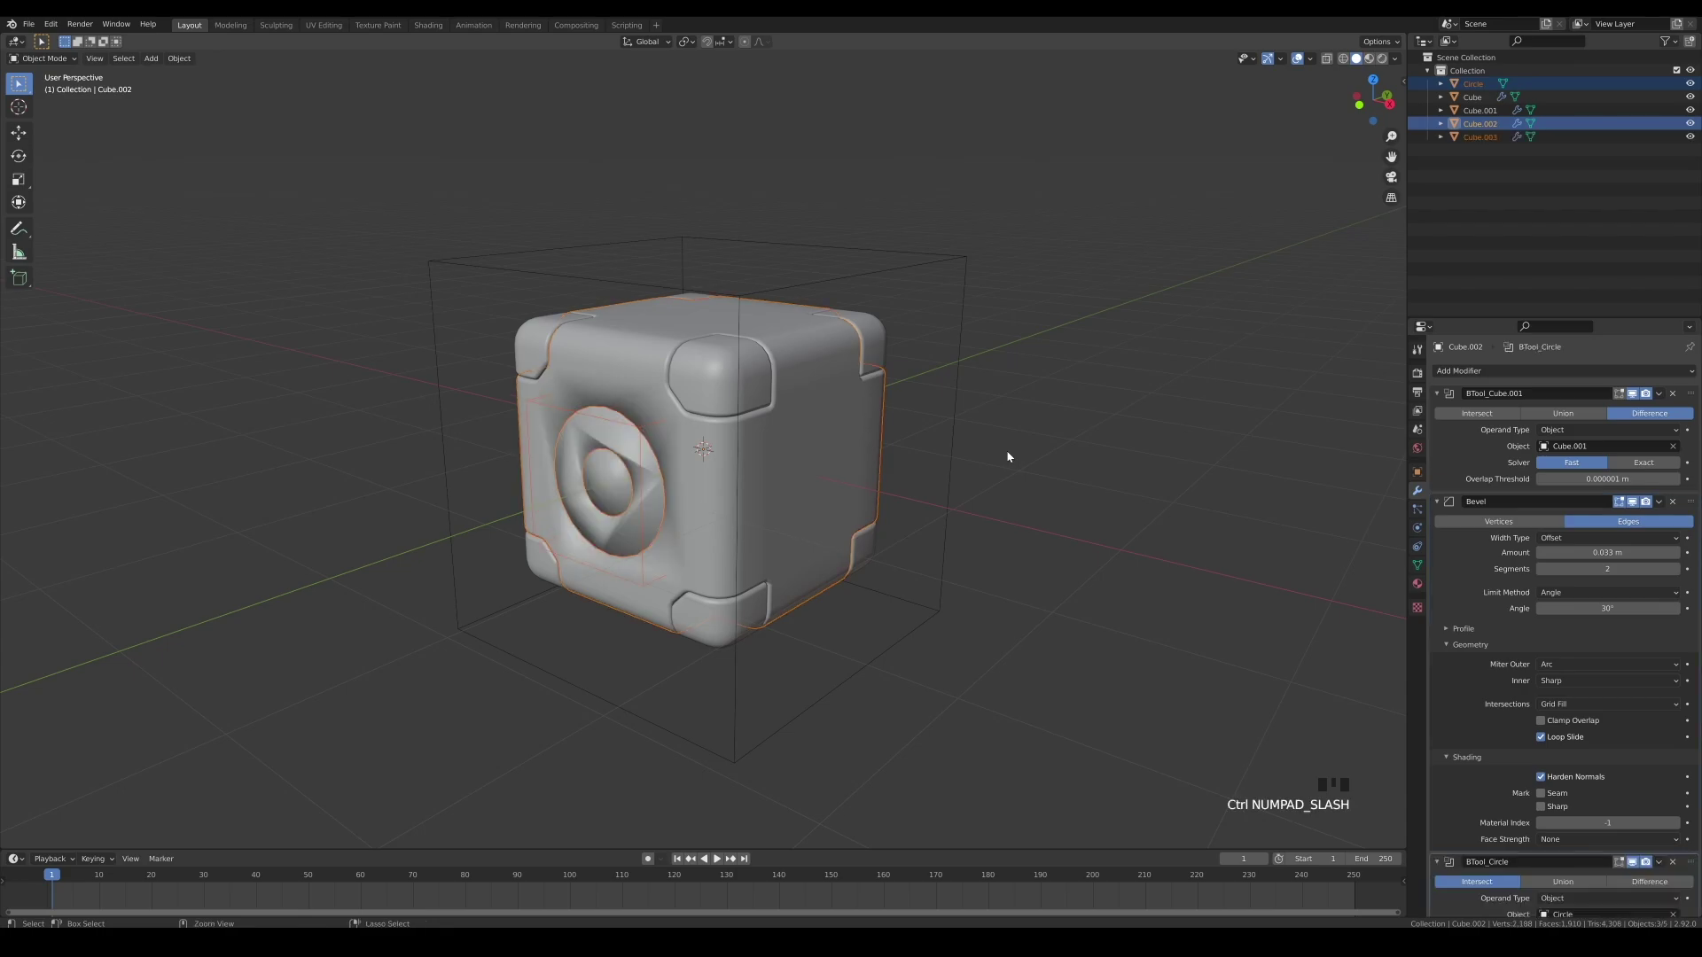
left_click(1445, 393)
left_click(1445, 411)
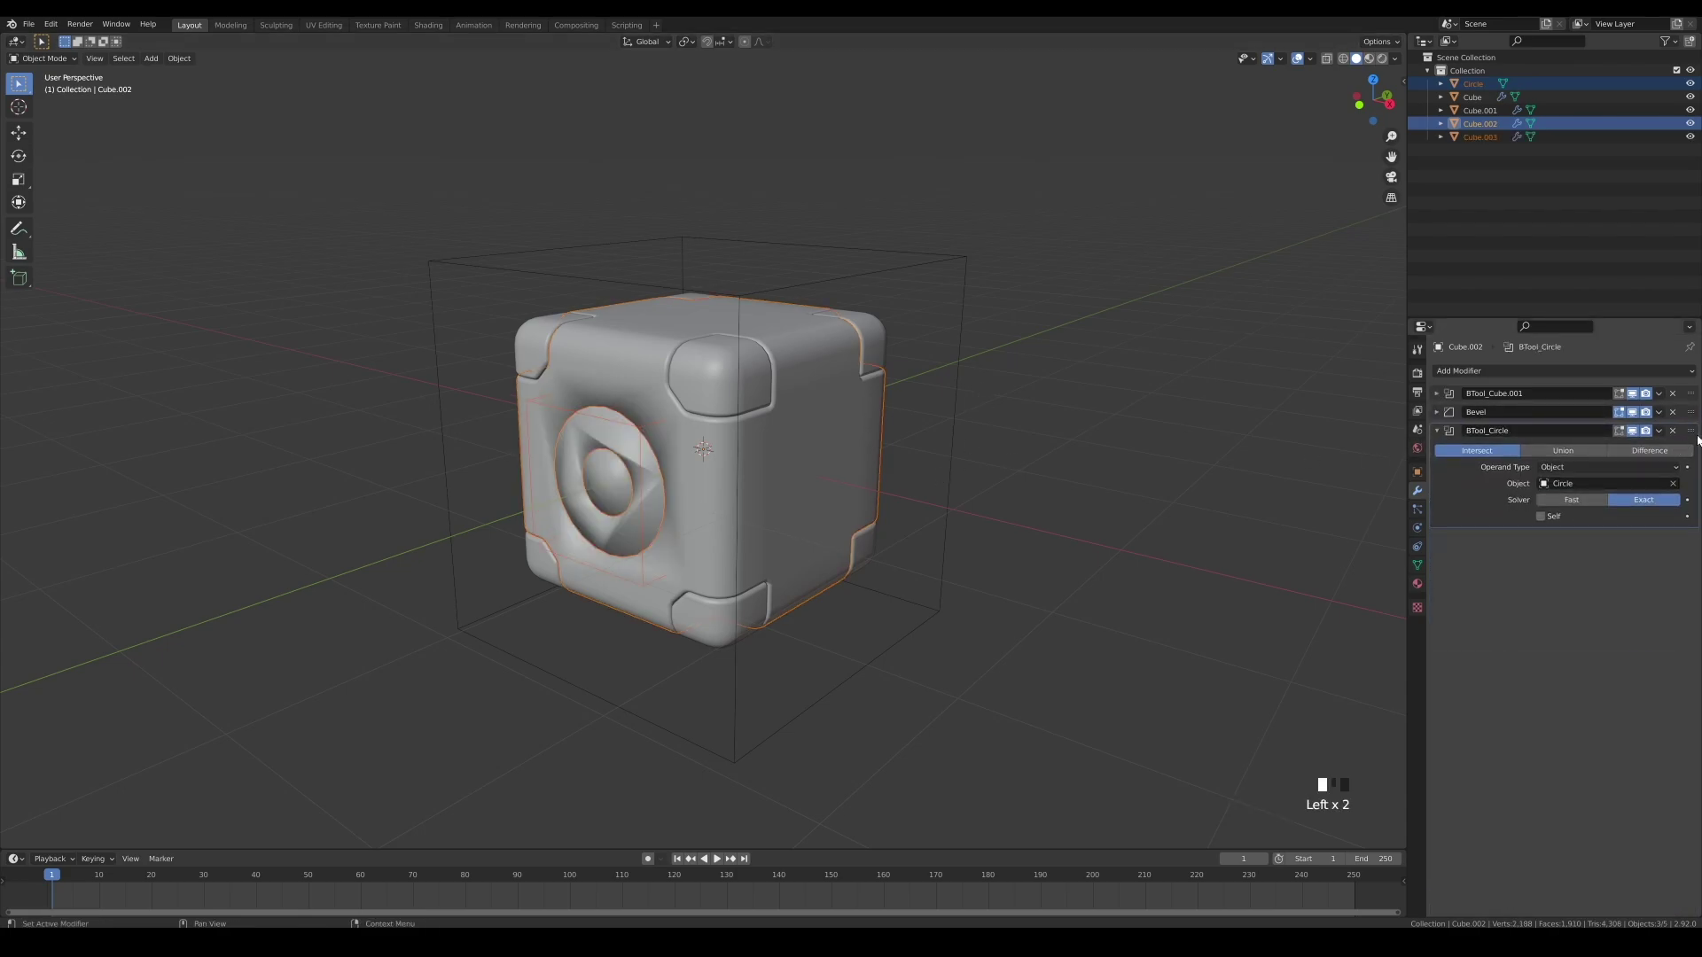
left_click_drag(1693, 432, 1694, 412)
left_click(1436, 411)
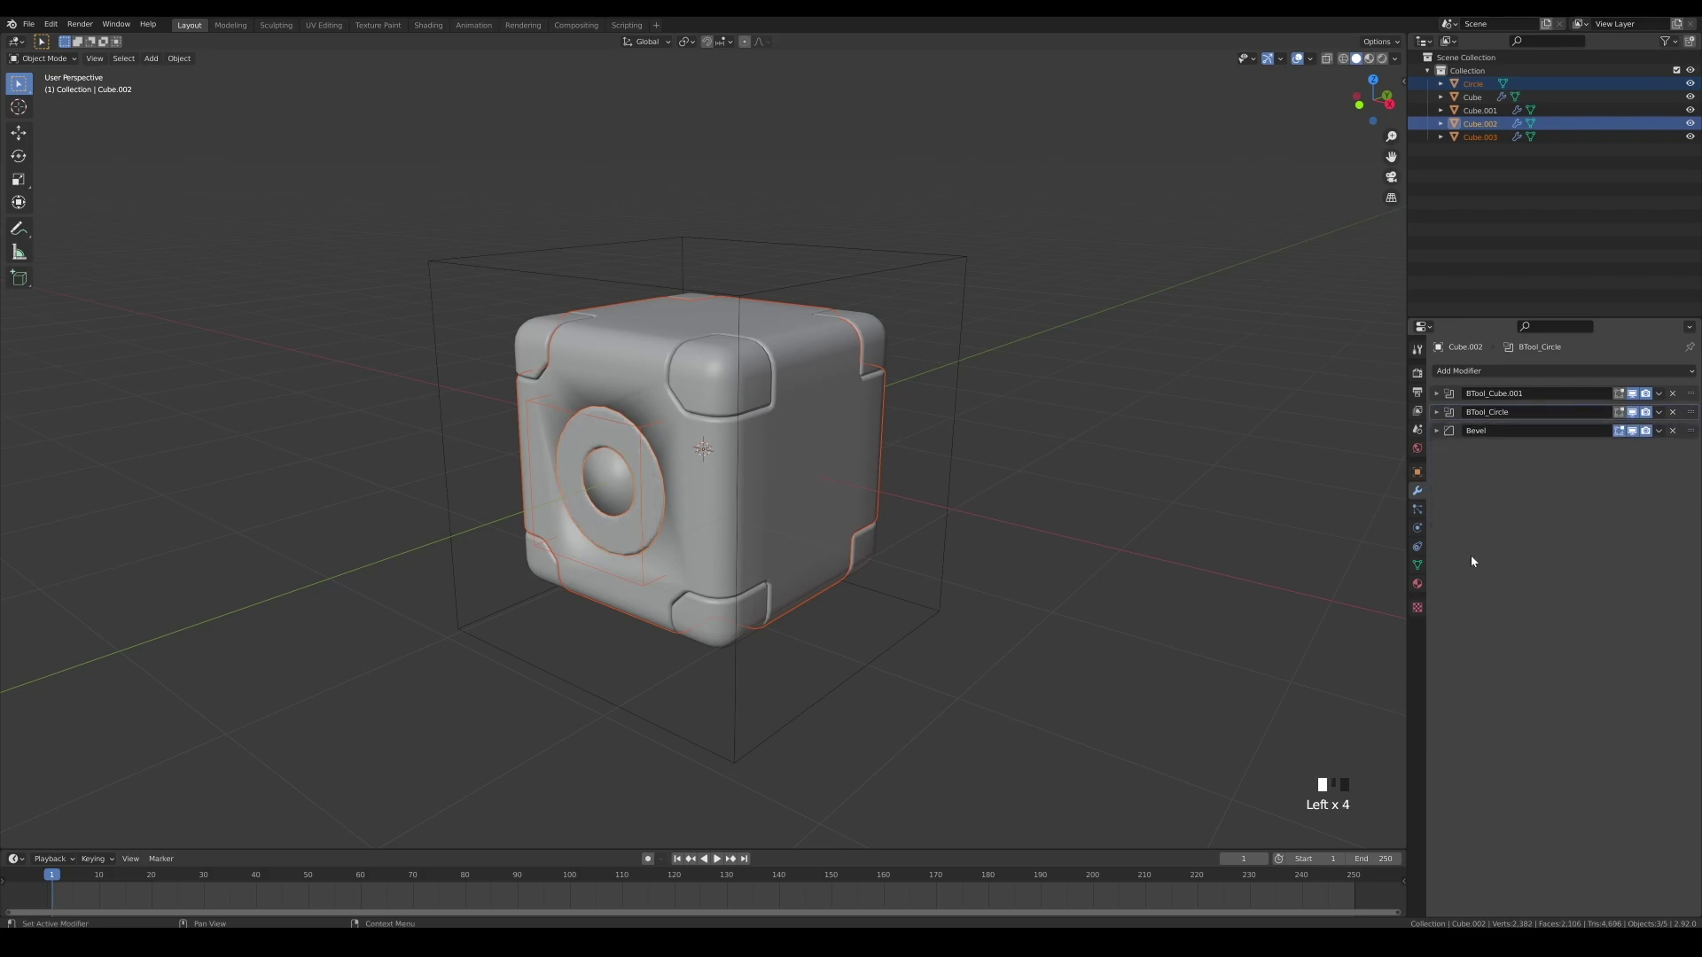
Move the circle Boolean above the Bevel modifier on the remaining cube body as well.
left_click(724, 493)
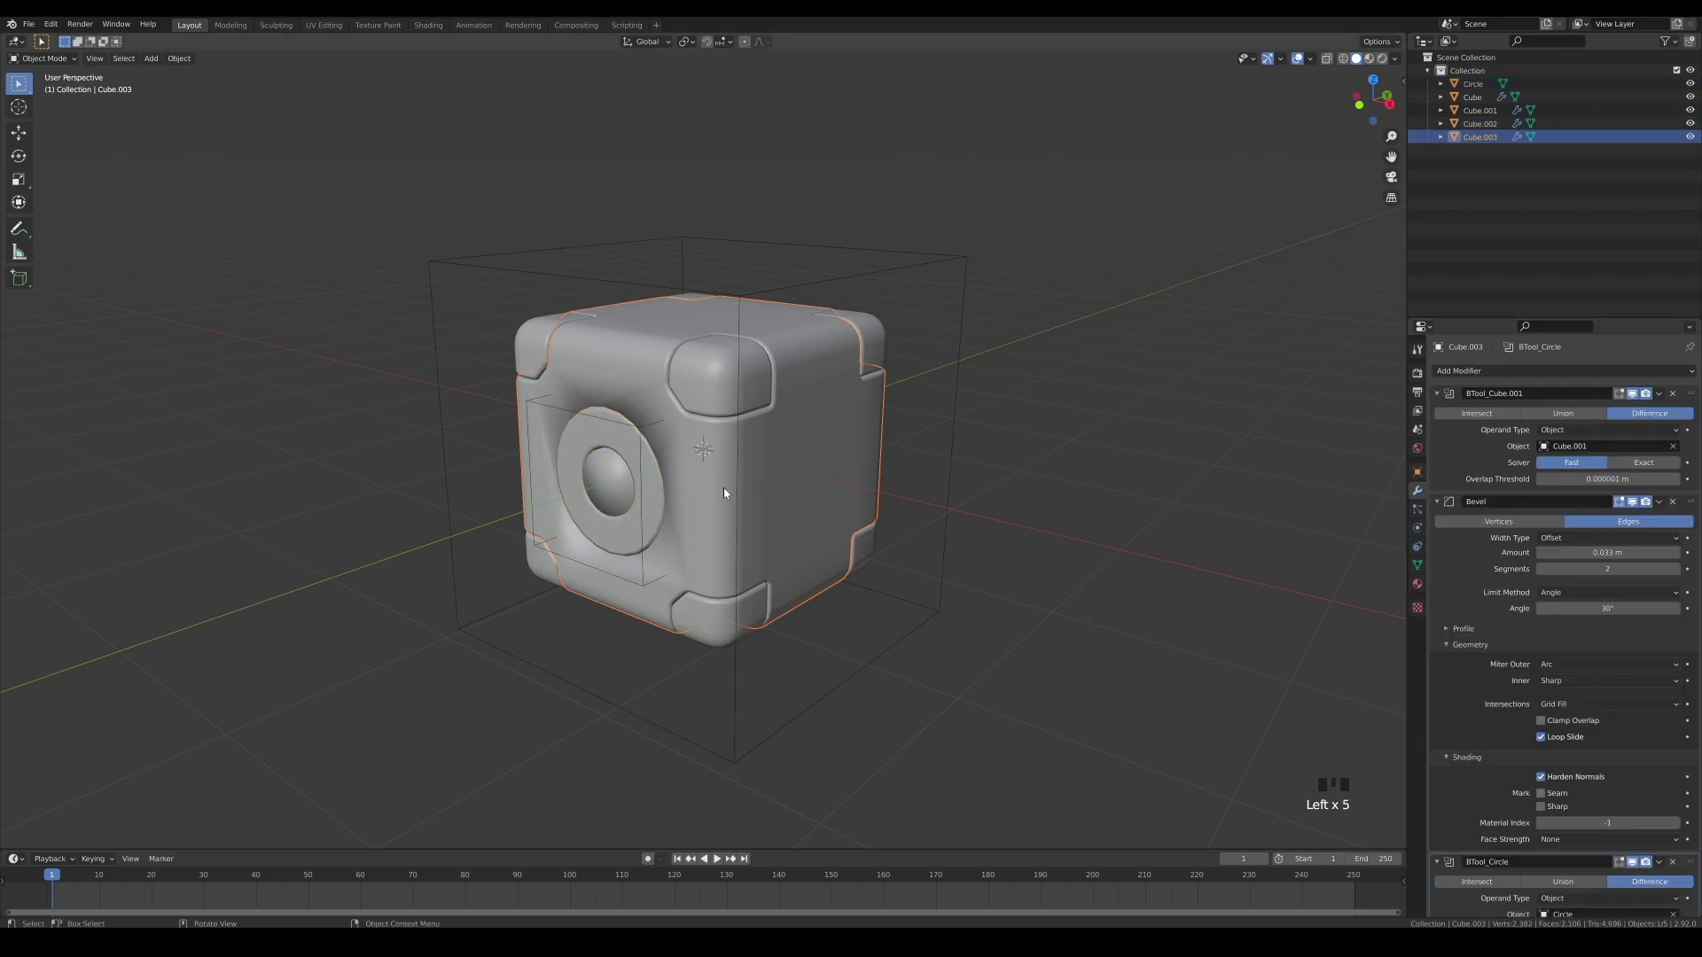
left_click(1437, 502)
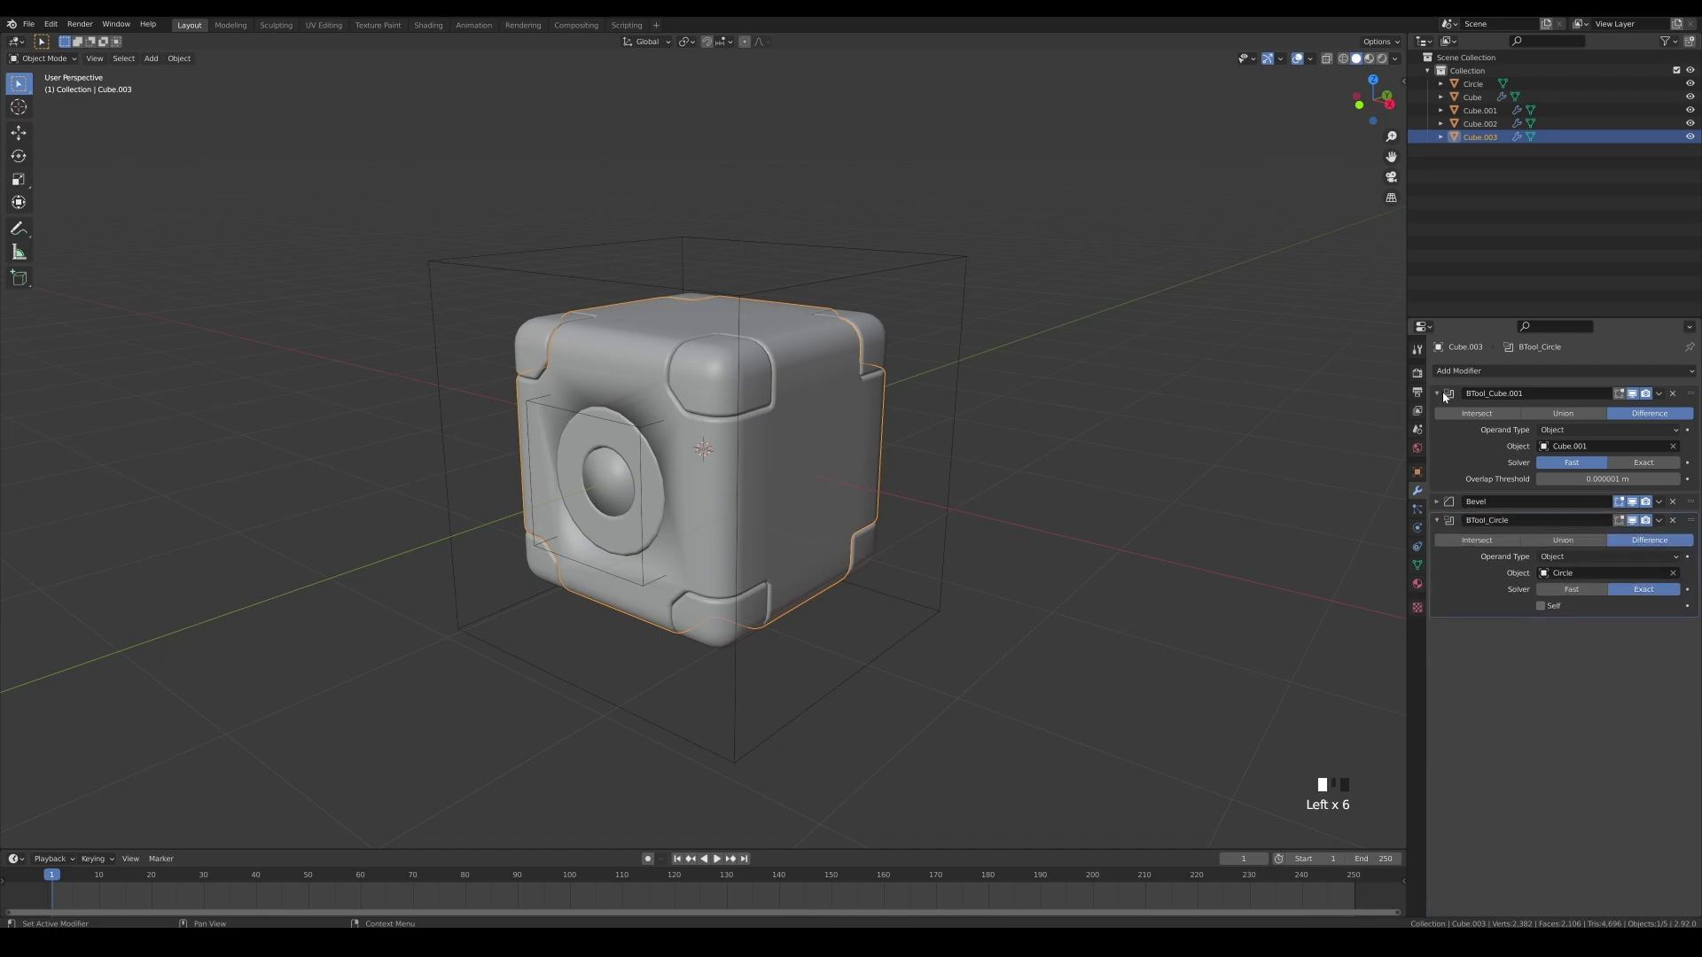
left_click(1437, 393)
left_click_drag(1689, 426, 1683, 414)
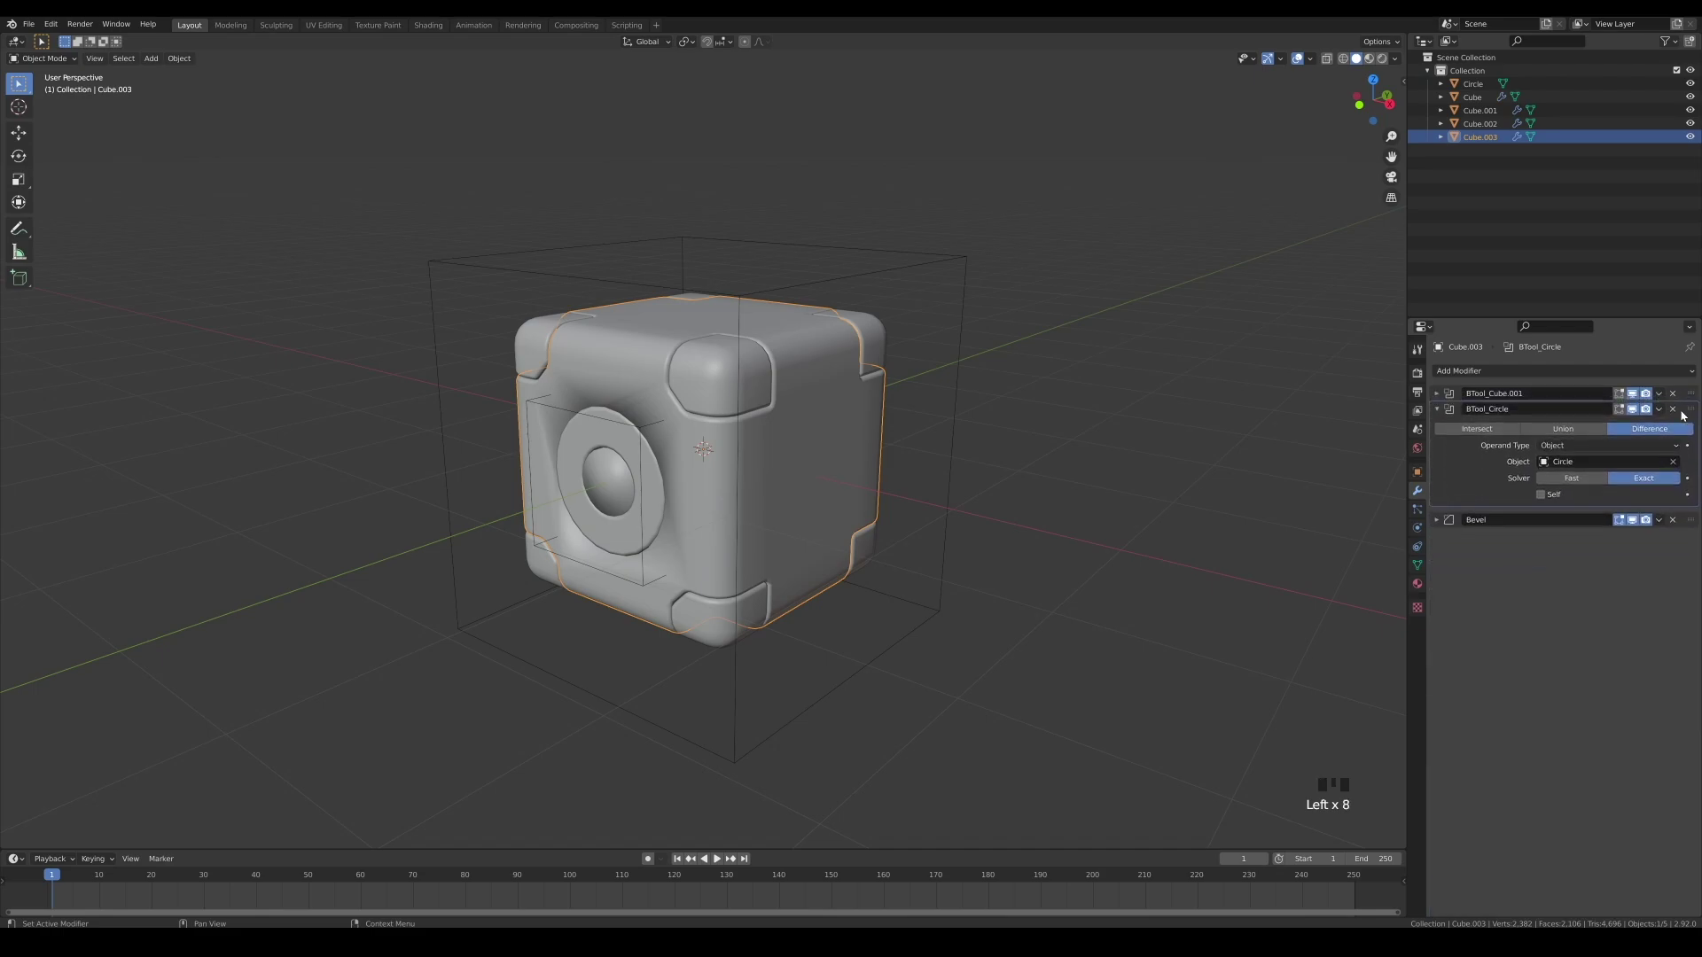
left_click(1437, 409)
Snap the 3D cursor to the centre of the body's large front face in Edit Mode.
middle_click_drag(785, 505, 680, 542)
key("Tab")
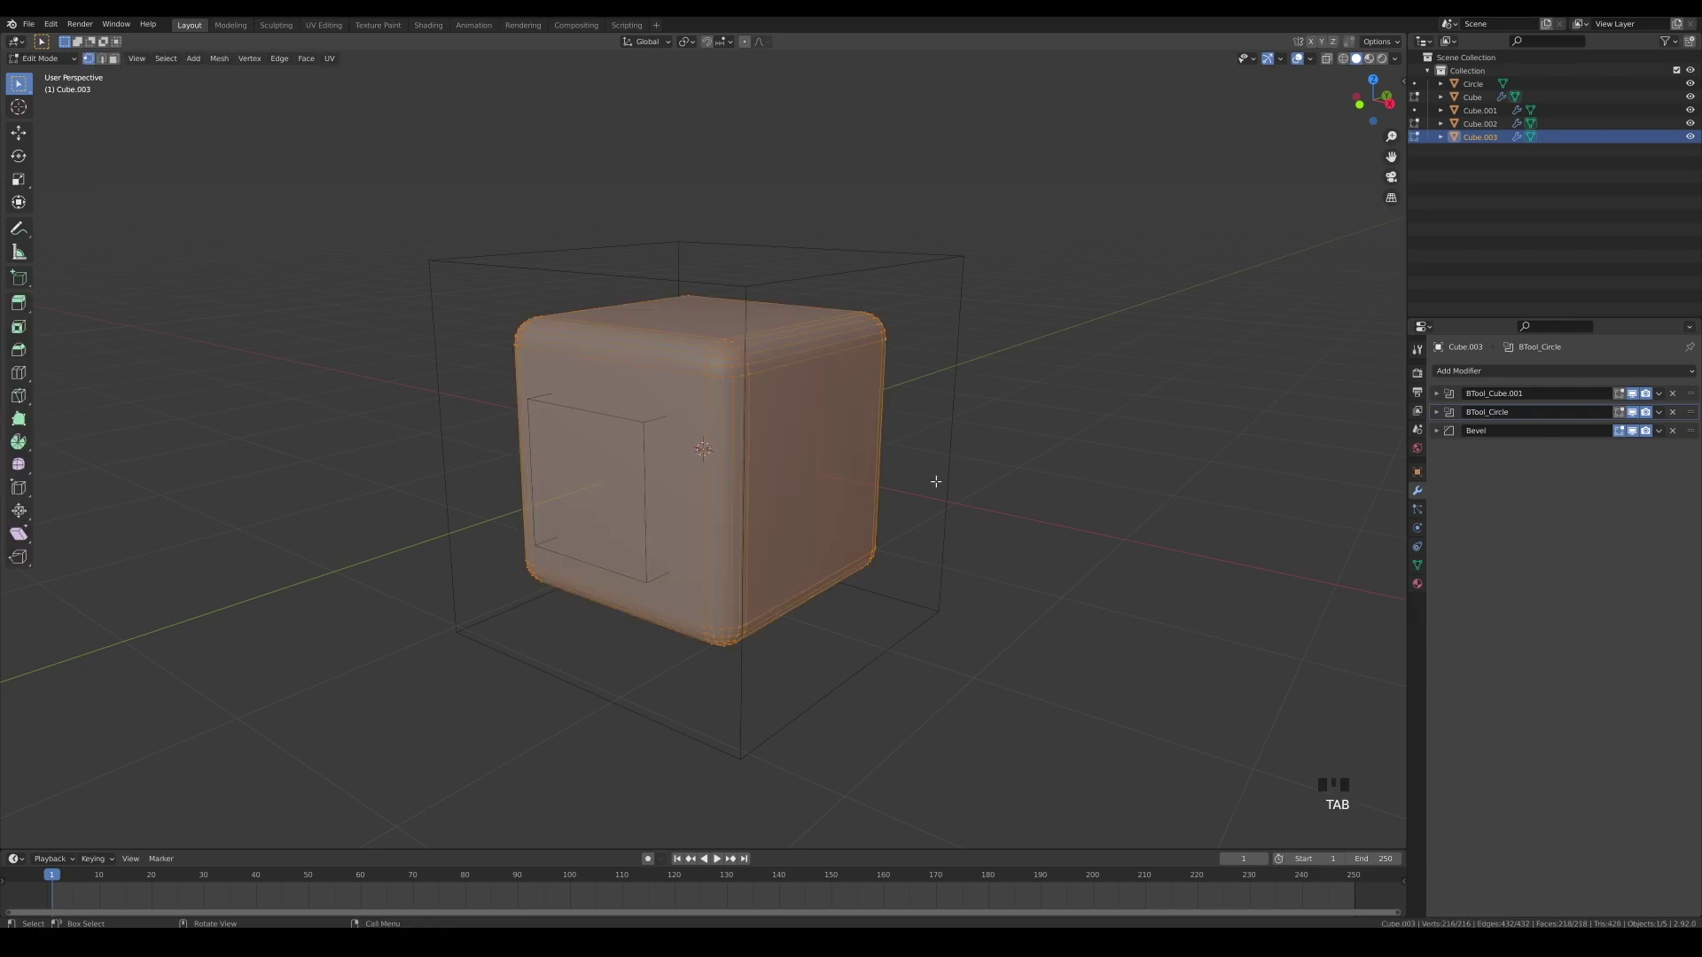
key("3")
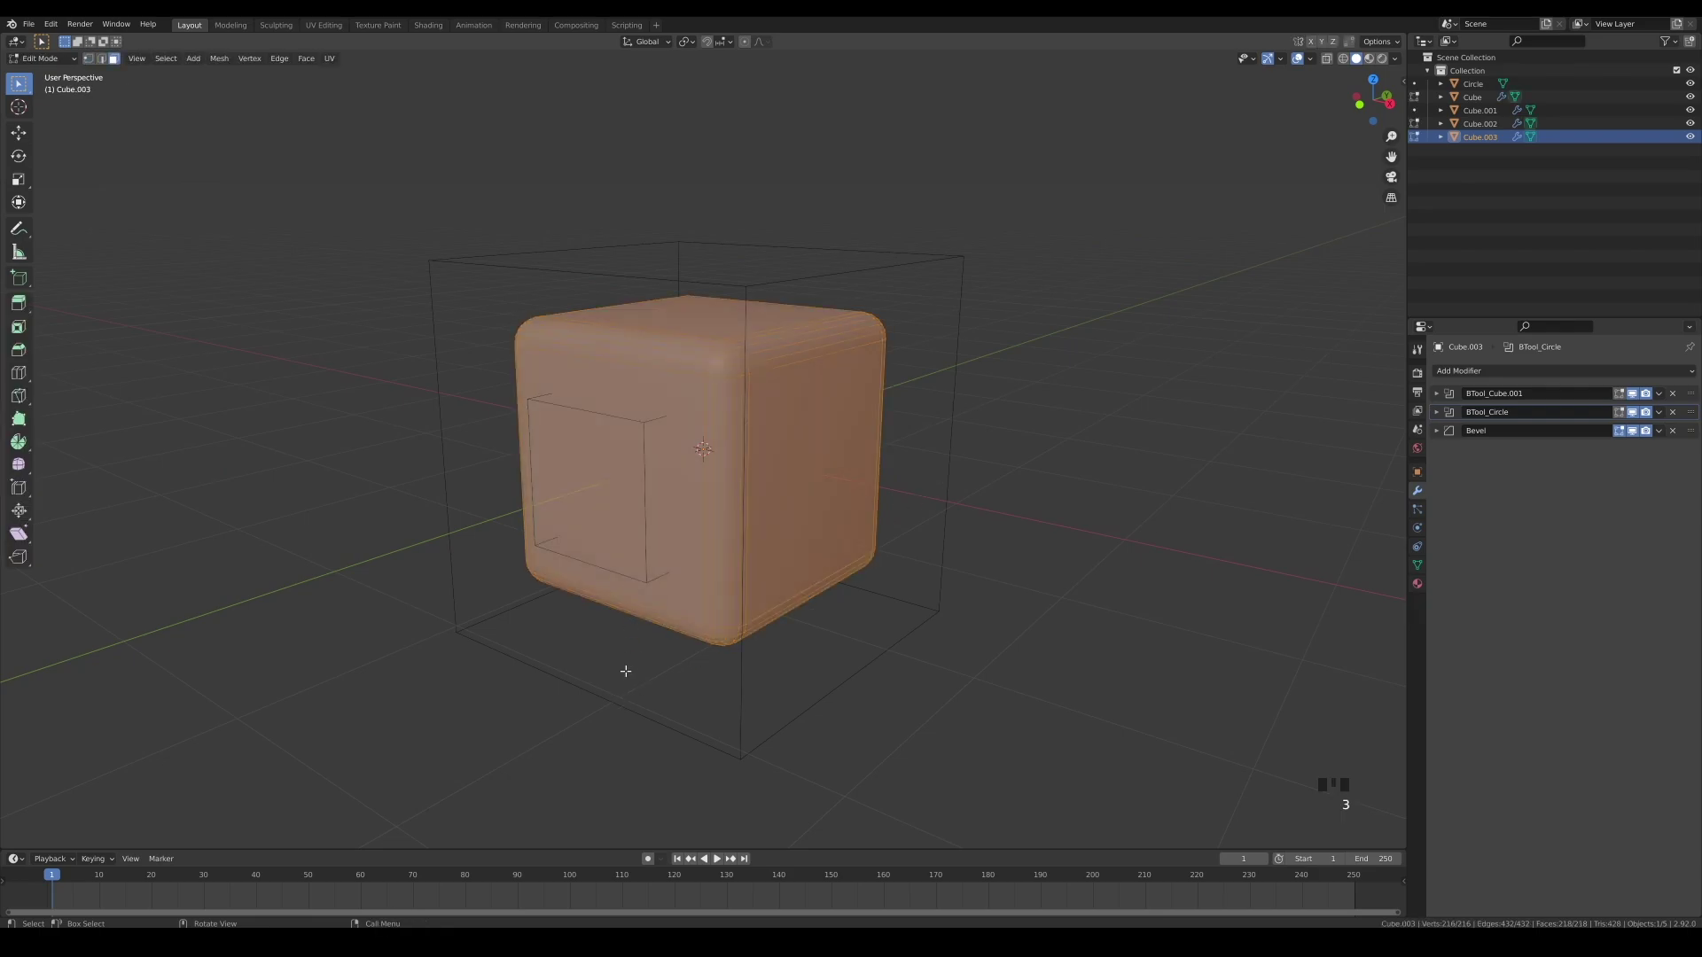
left_click(611, 473)
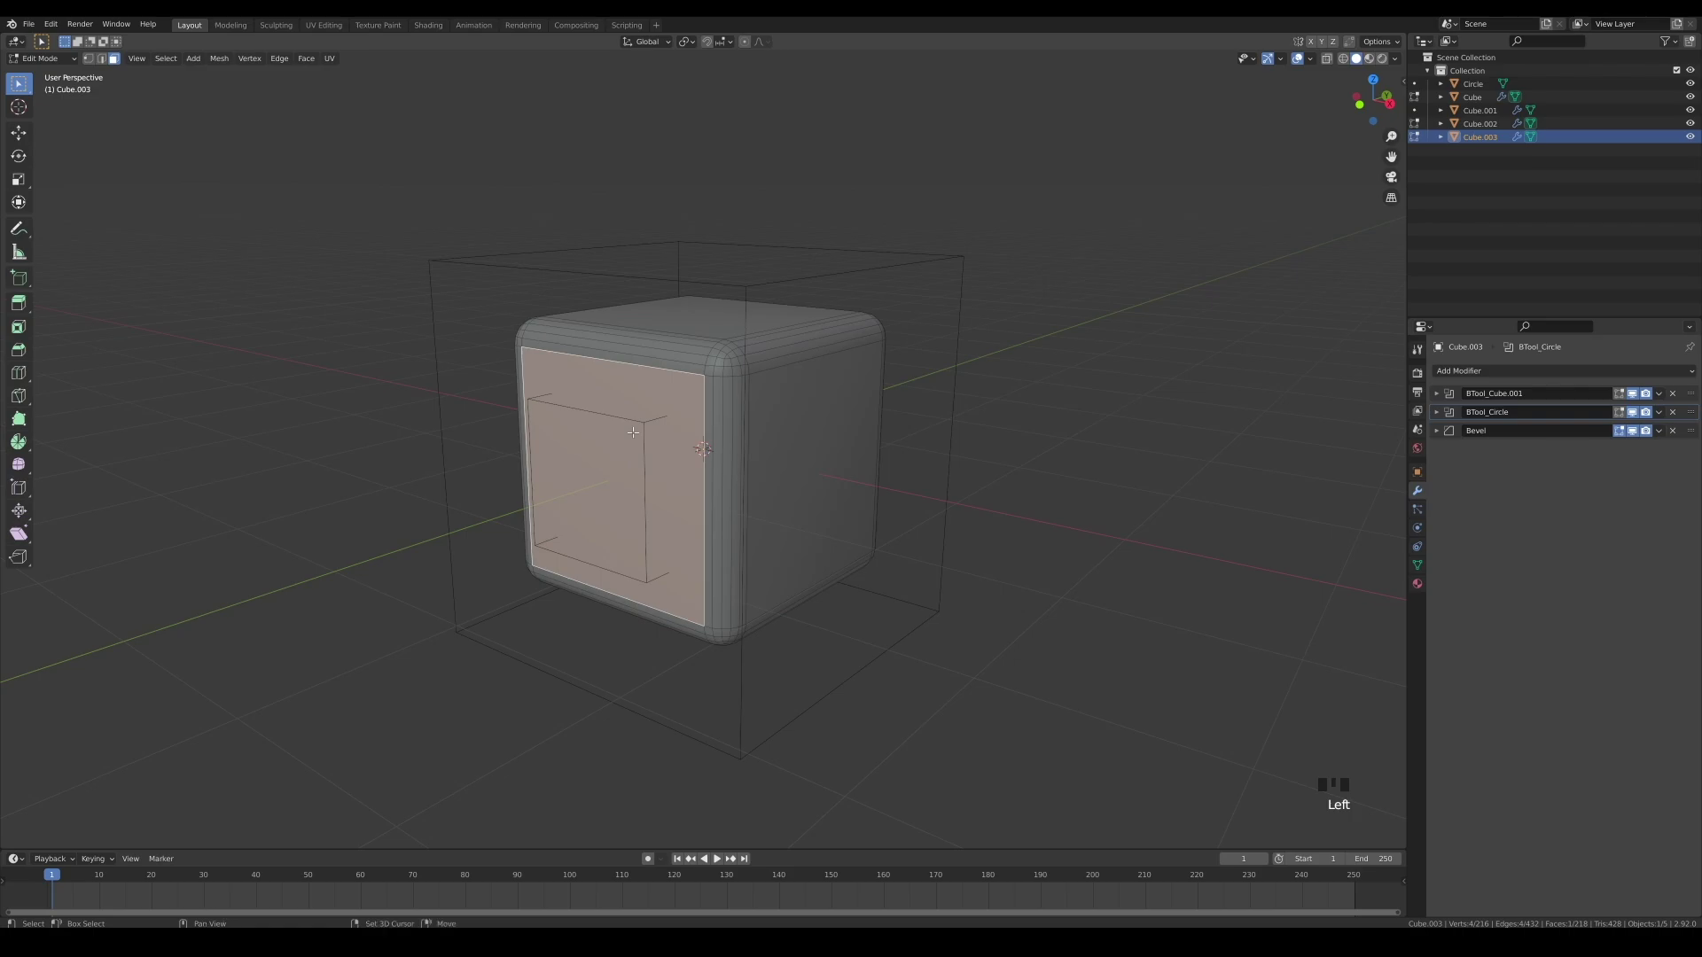
key("shift+s")
left_click(632, 541)
key("Tab")
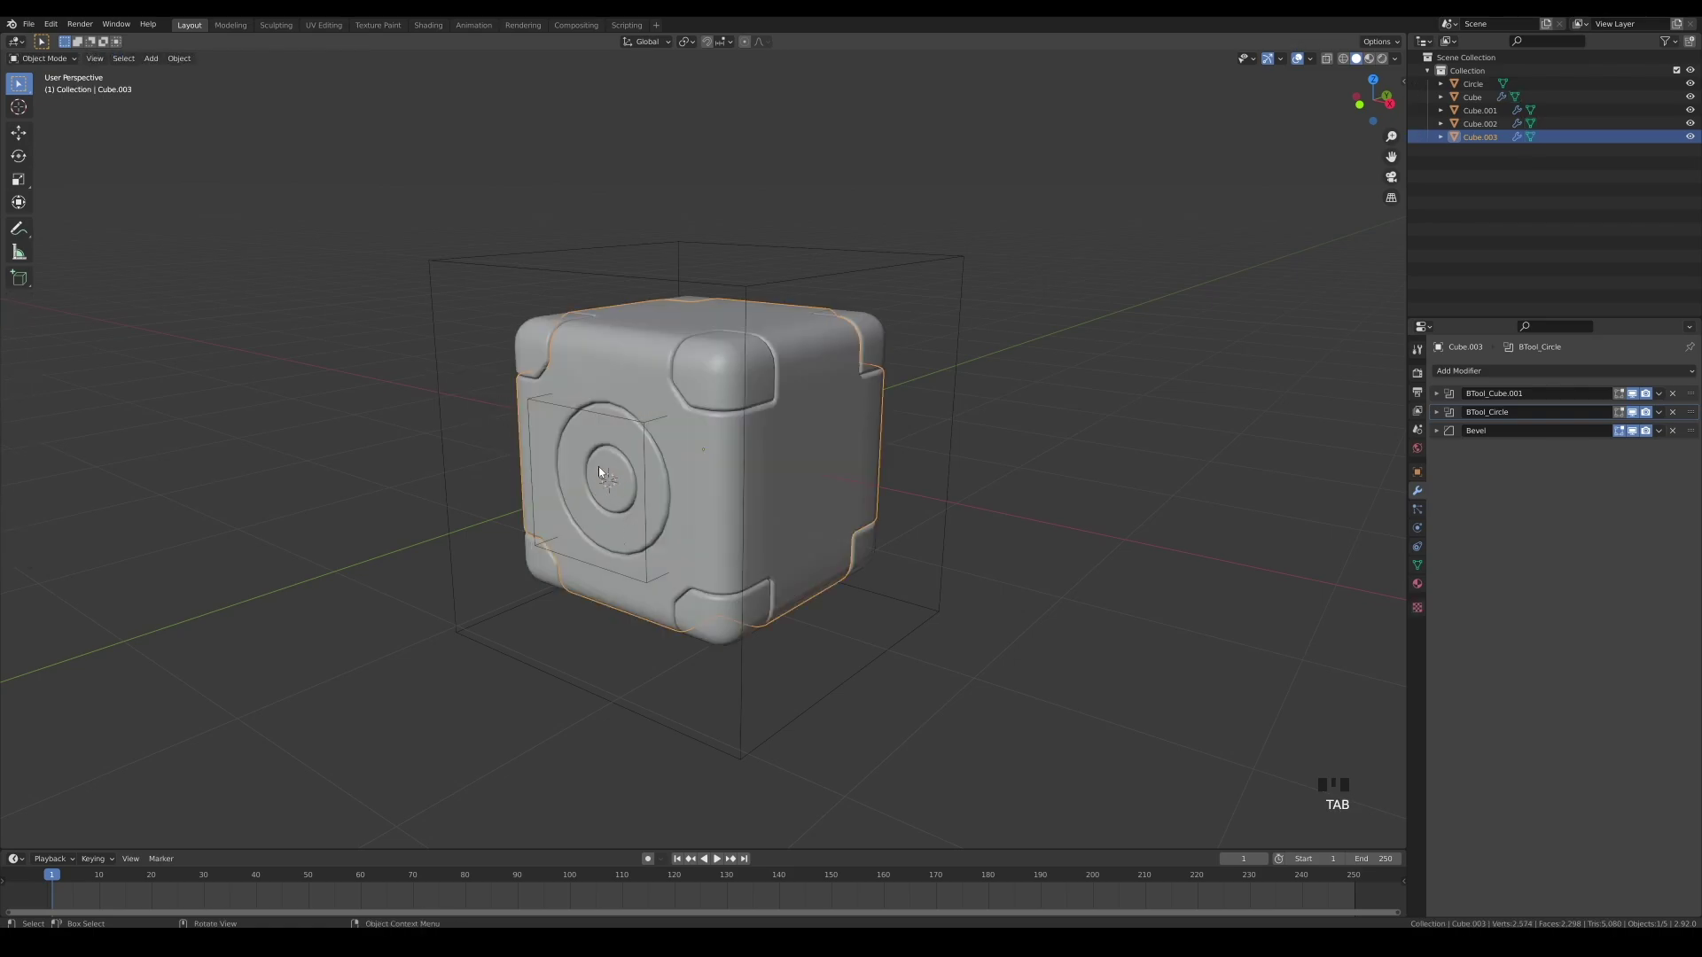
Add a mesh cylinder with 24 vertices, 1 m radius and 2 m depth at the 3D cursor.
key("shift+a")
mouse_move(689, 519)
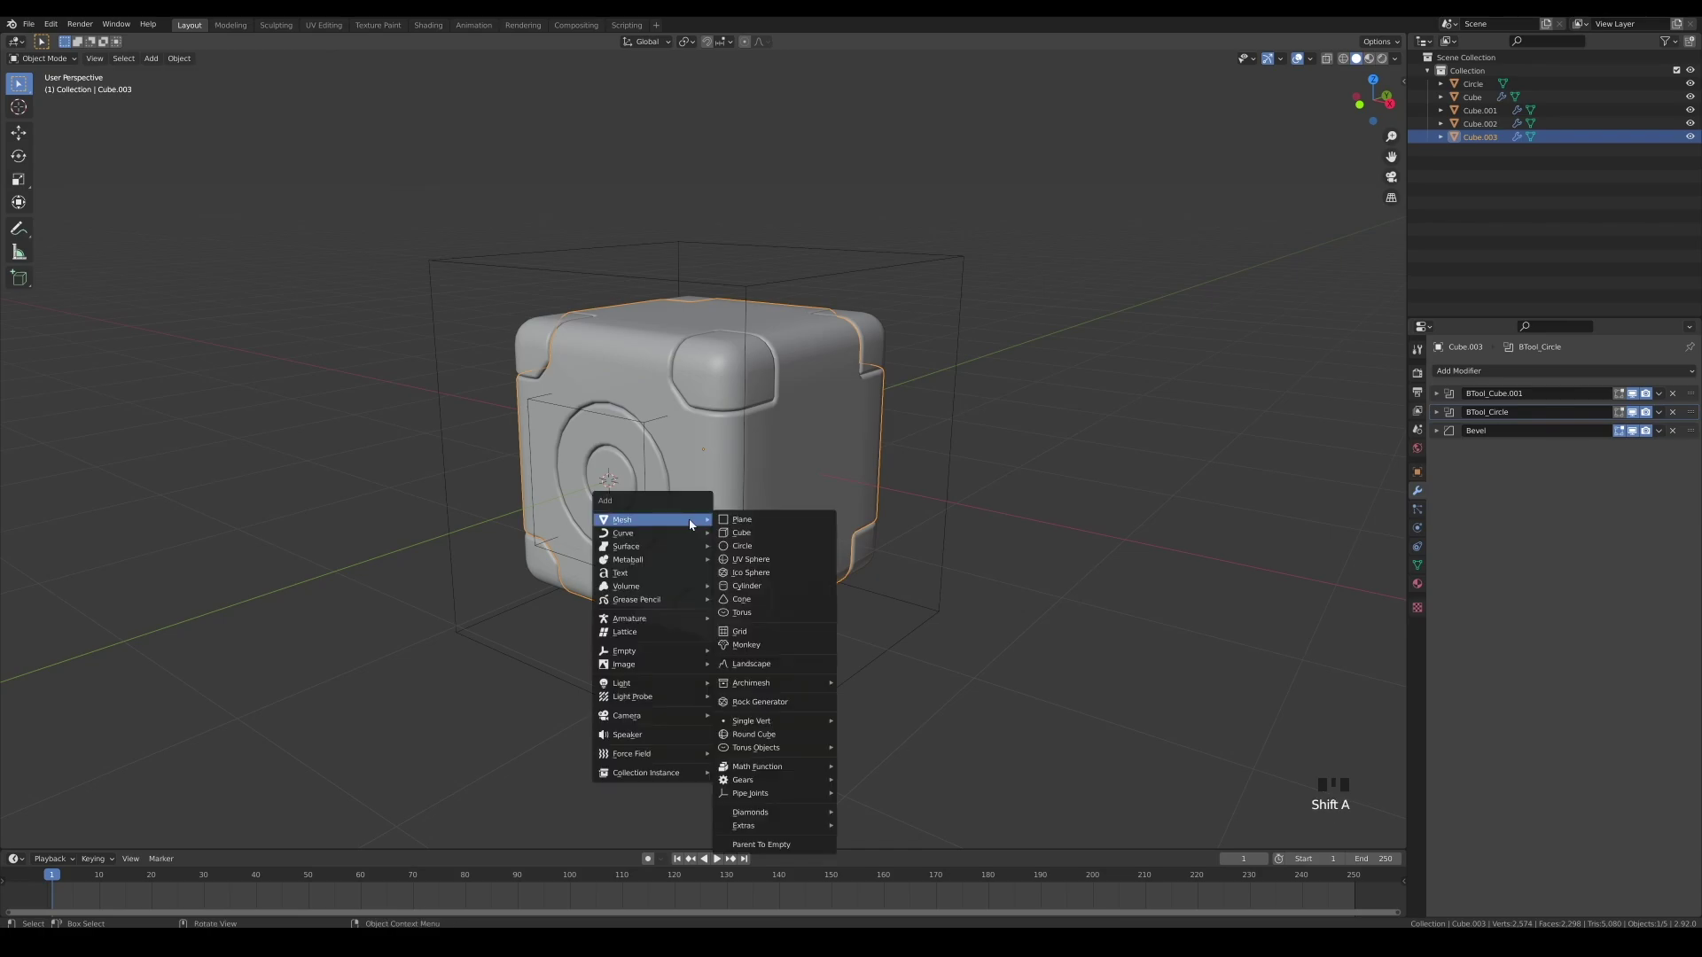
left_click(770, 586)
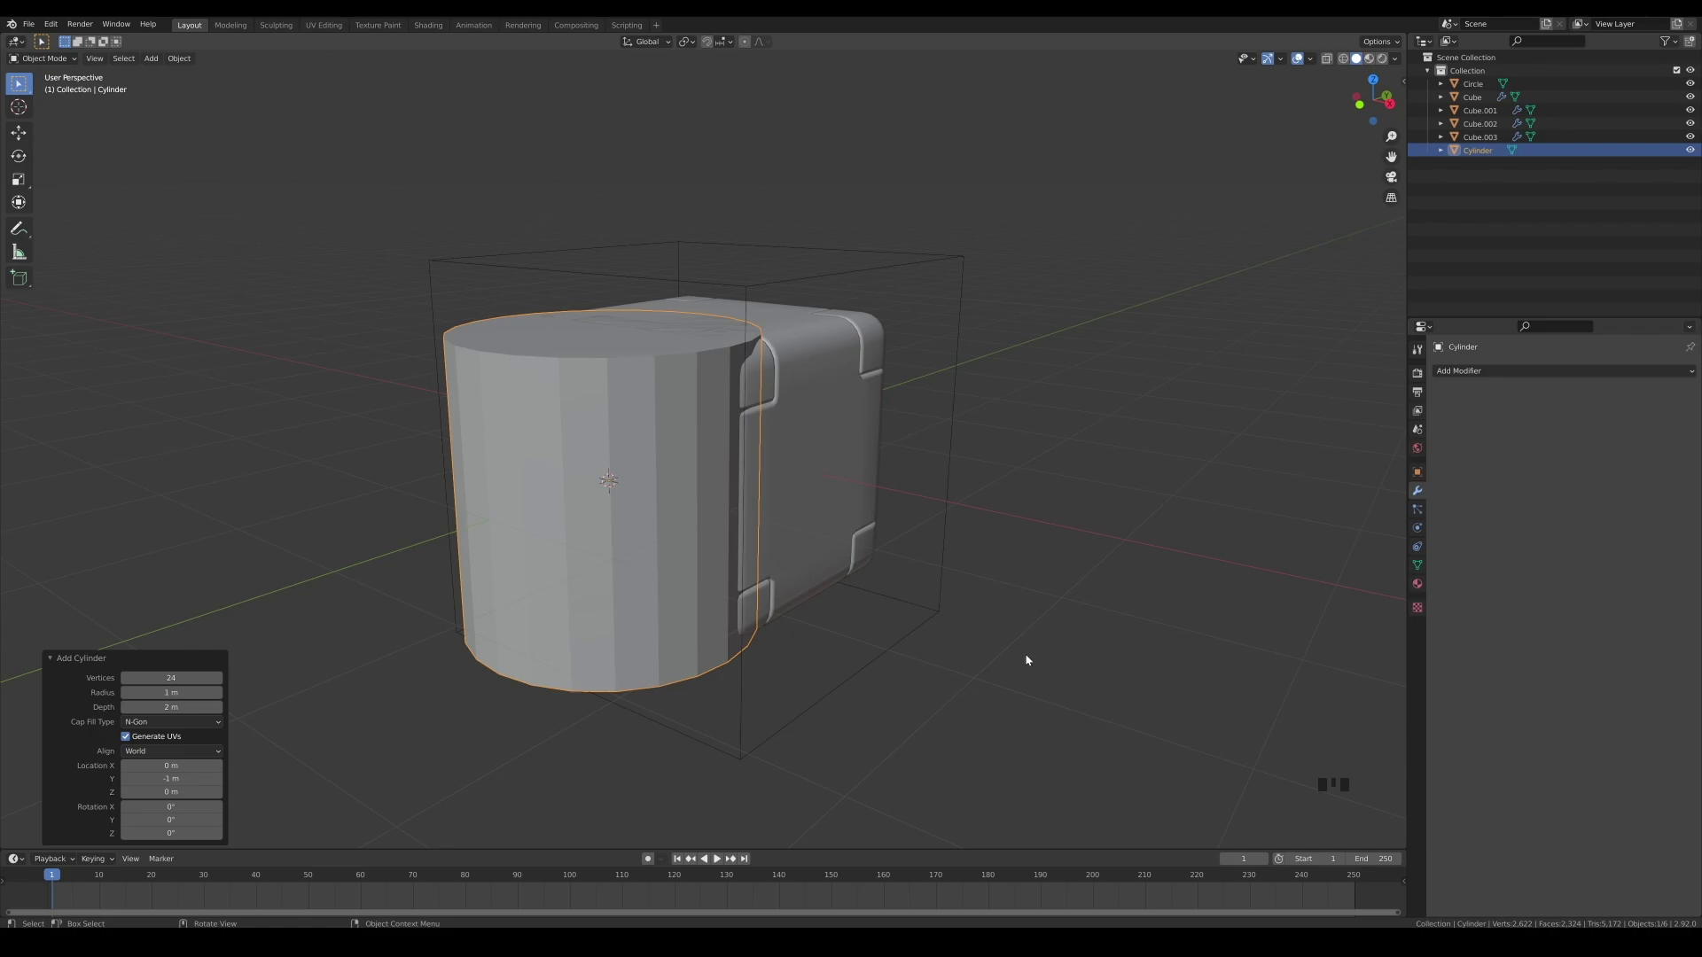
Scale the cylinder's mesh to about 0.158, rotate it 90° around X, and scale it again to about 0.873.
key("Tab")
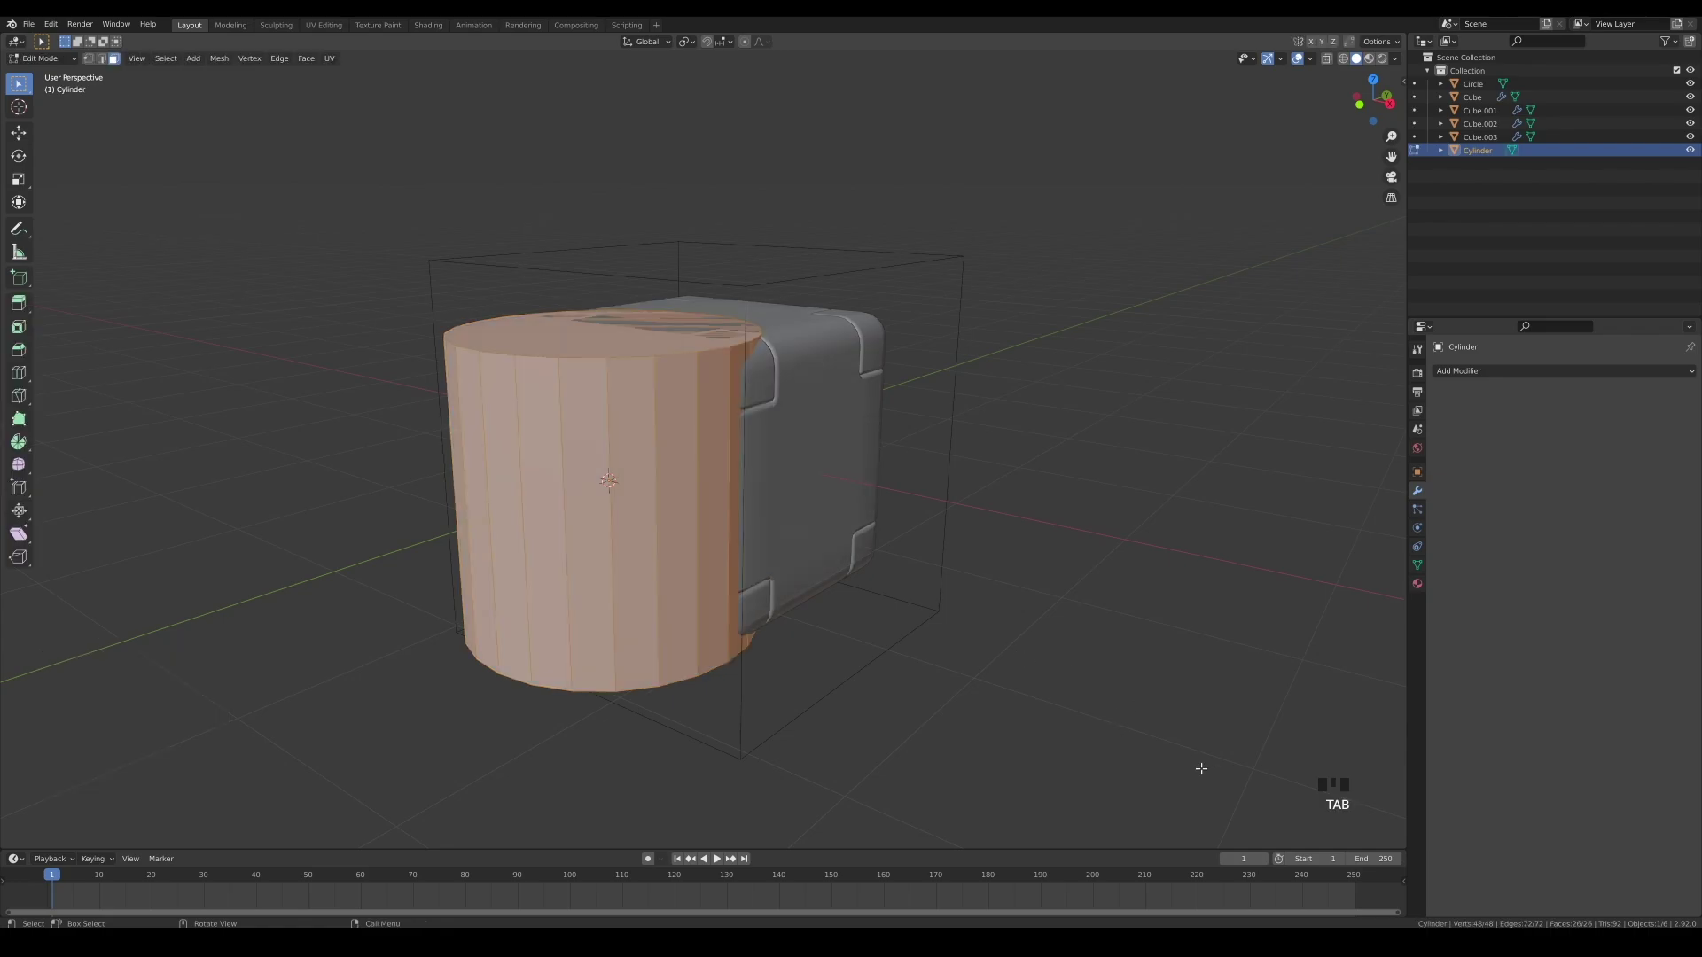
key("s")
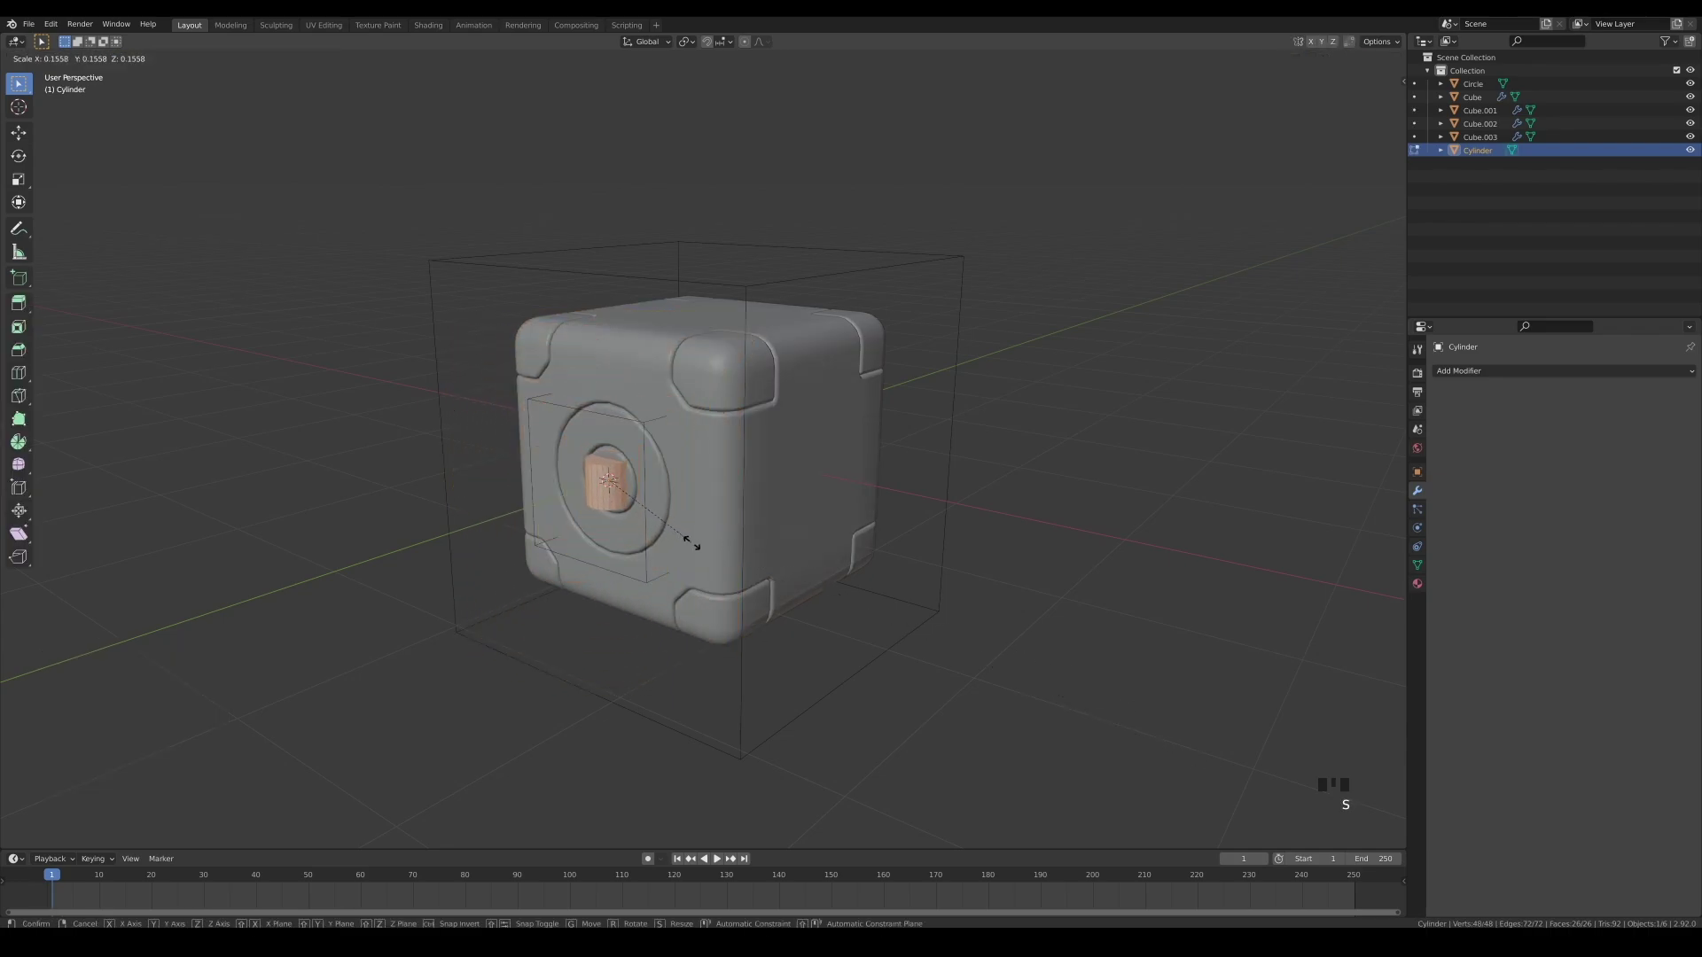
left_click(694, 542)
type("rx90")
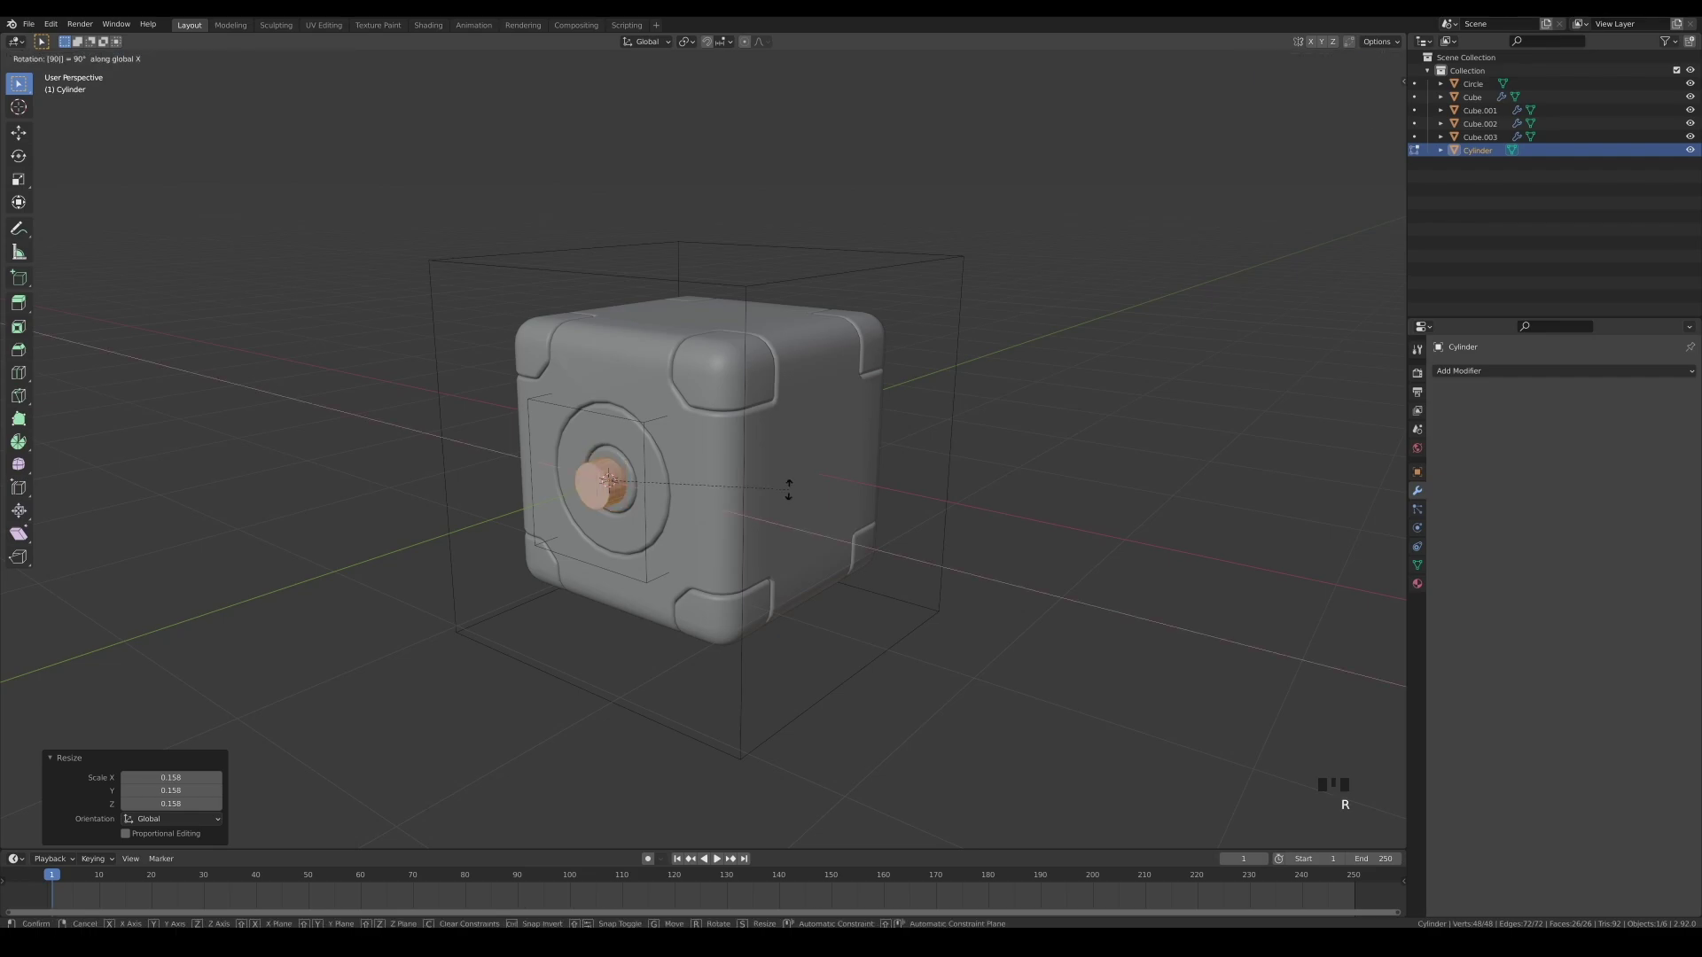
key("Return")
key("s")
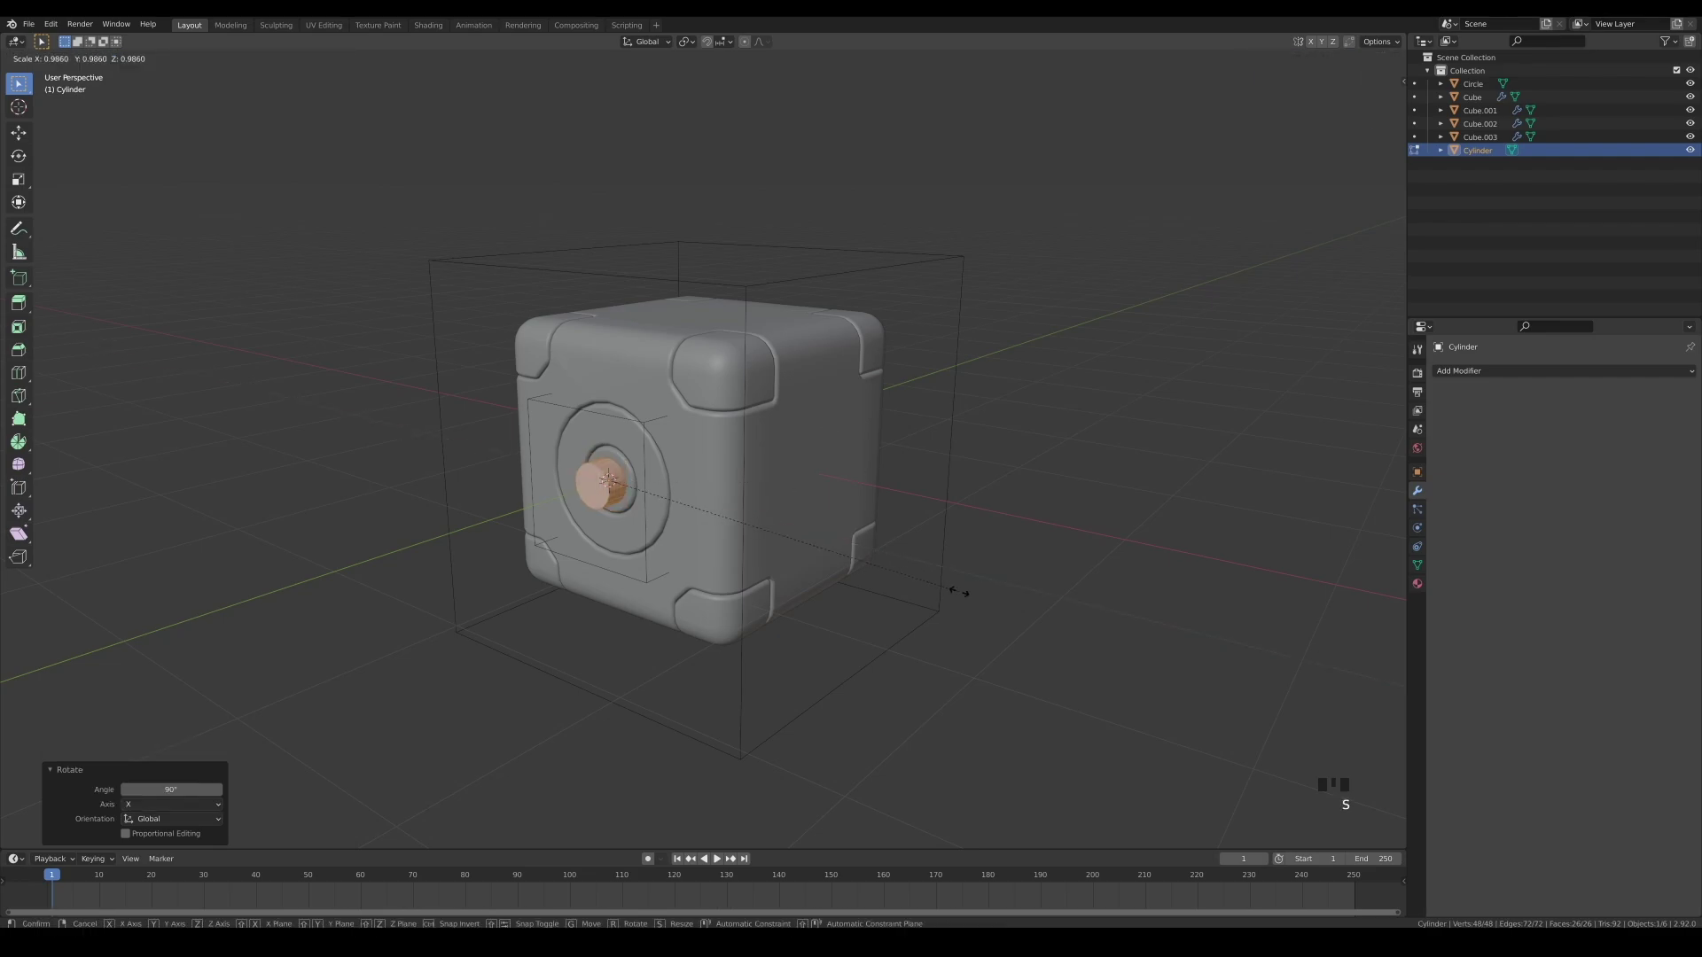
left_click(921, 574)
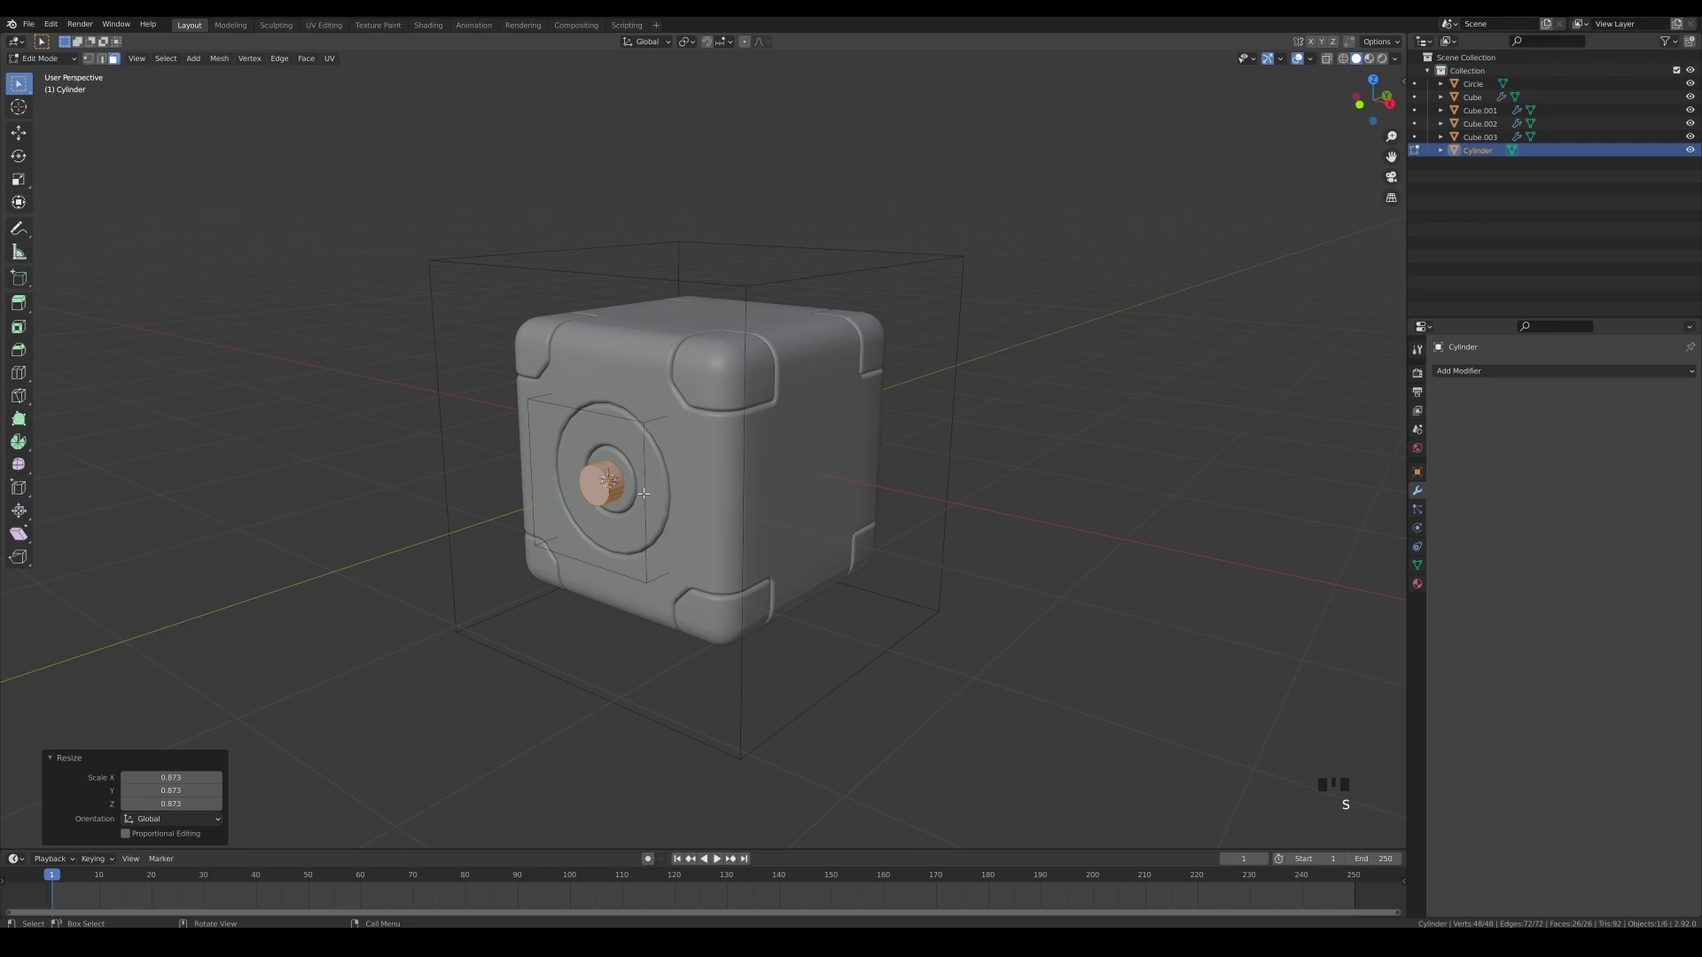
key("Tab")
Slice the cube body with the cylinder using Bool Tool and move the disc piece's cylinder Boolean above its Bevel modifier.
left_click(717, 488, "shift")
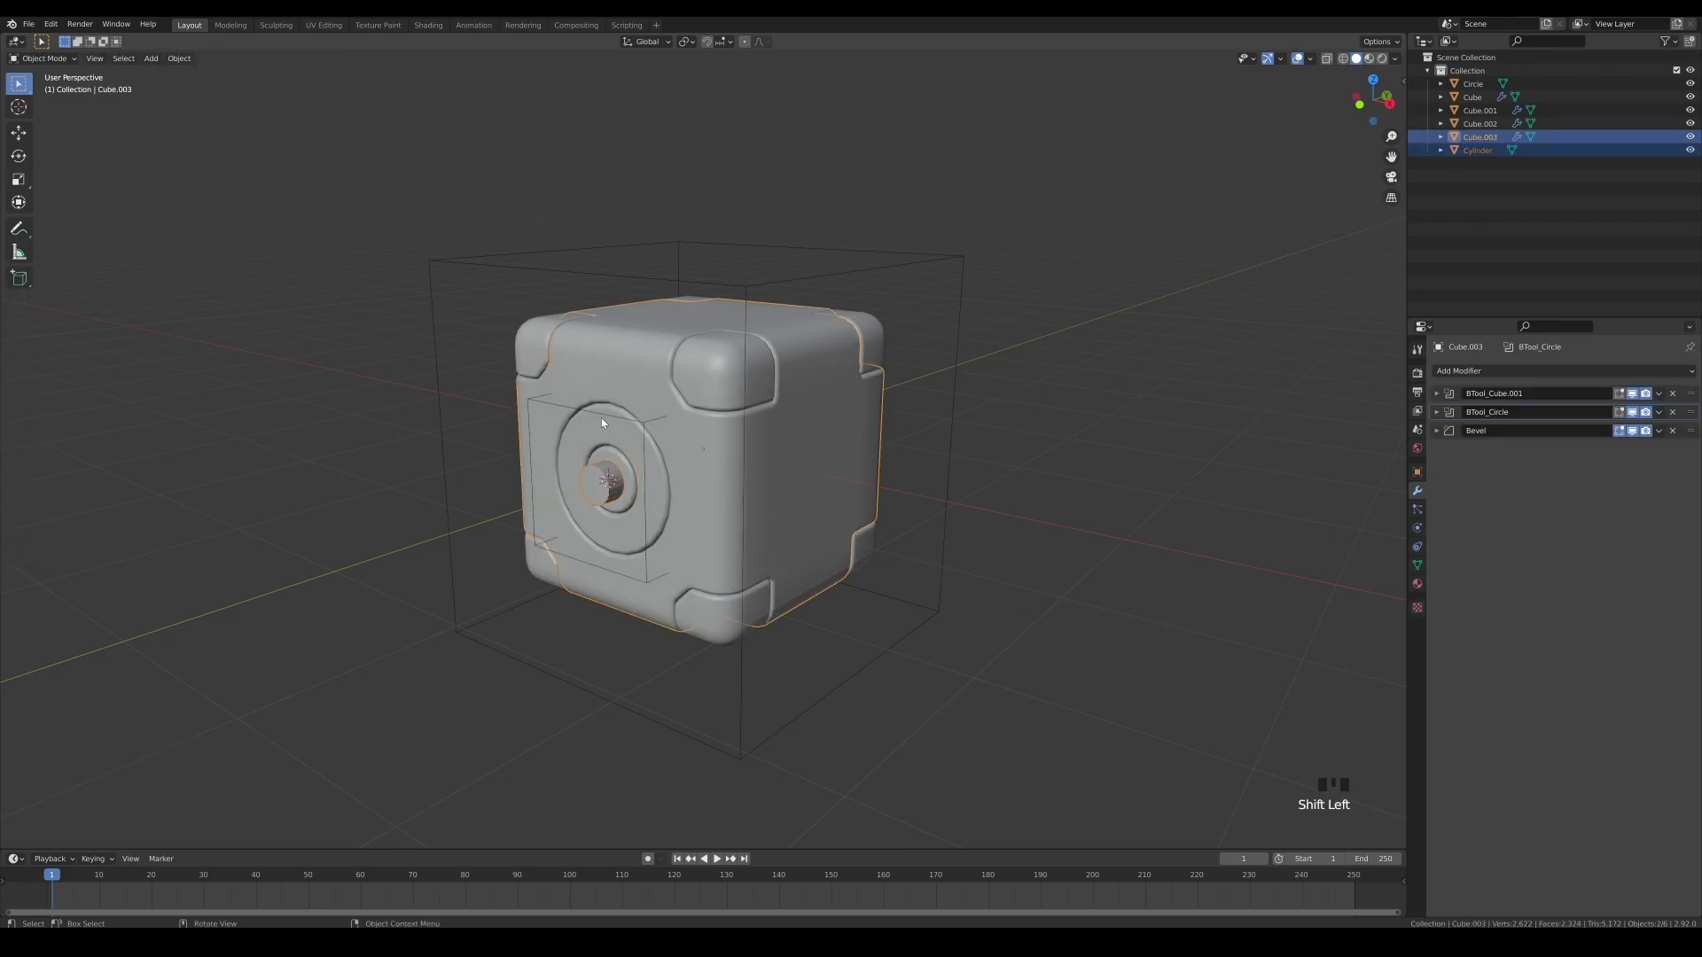
middle_click_drag(721, 547, 716, 537)
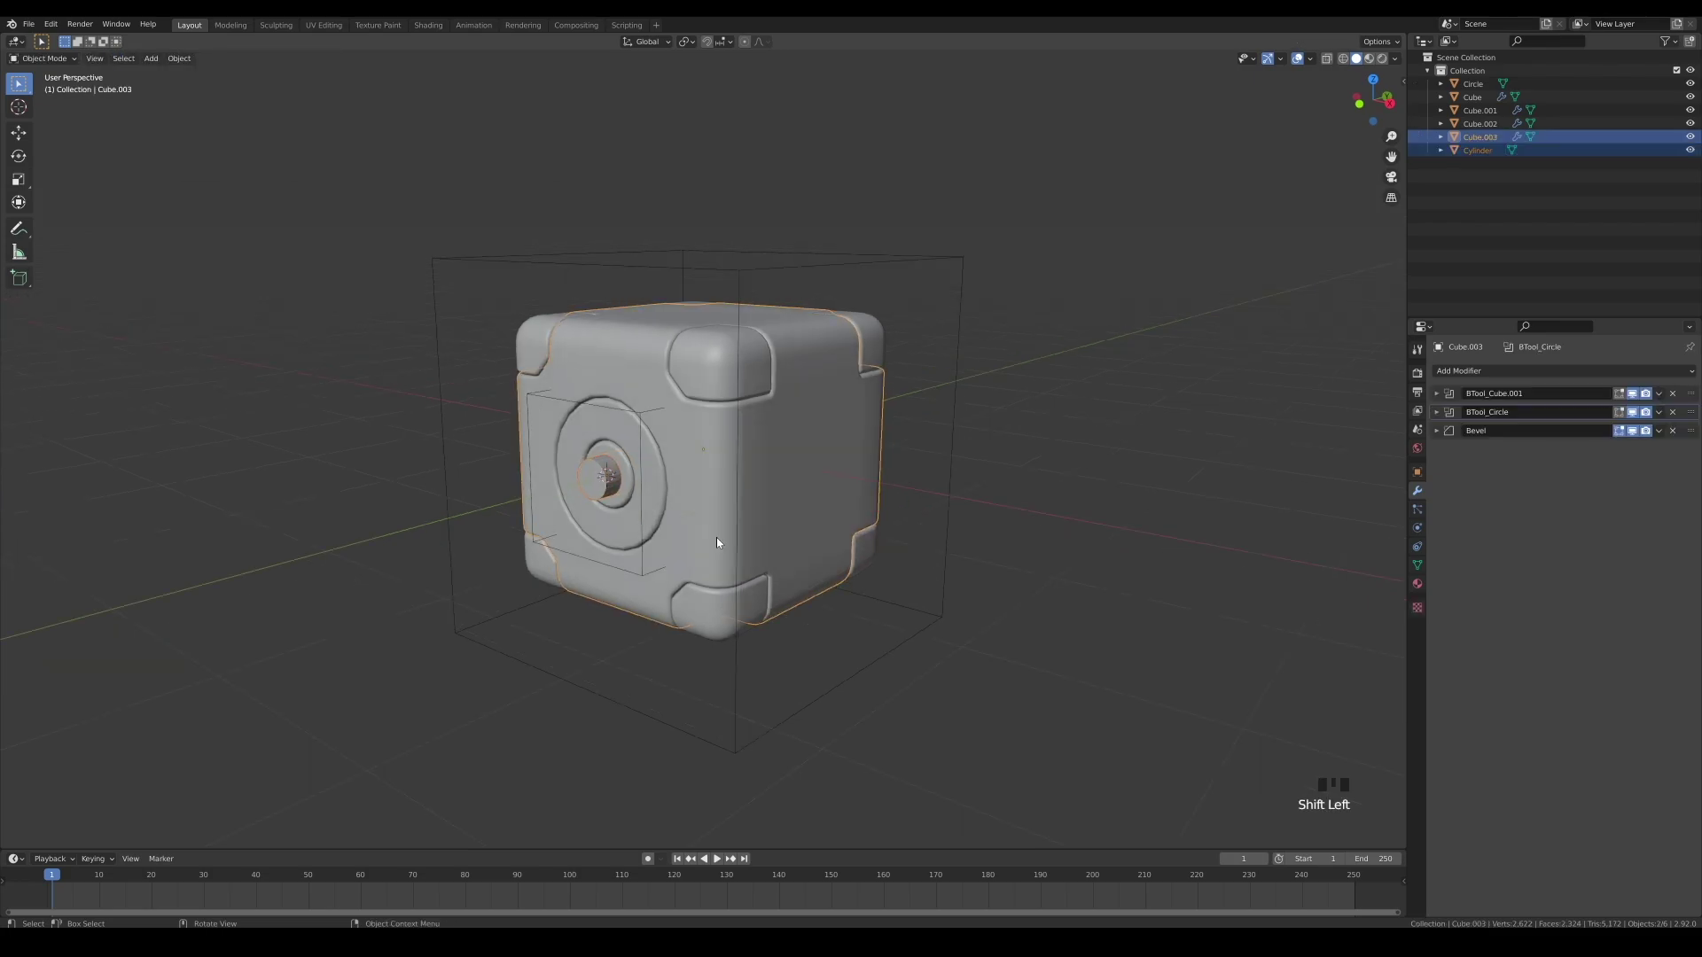
key("ctrl+KP_Divide")
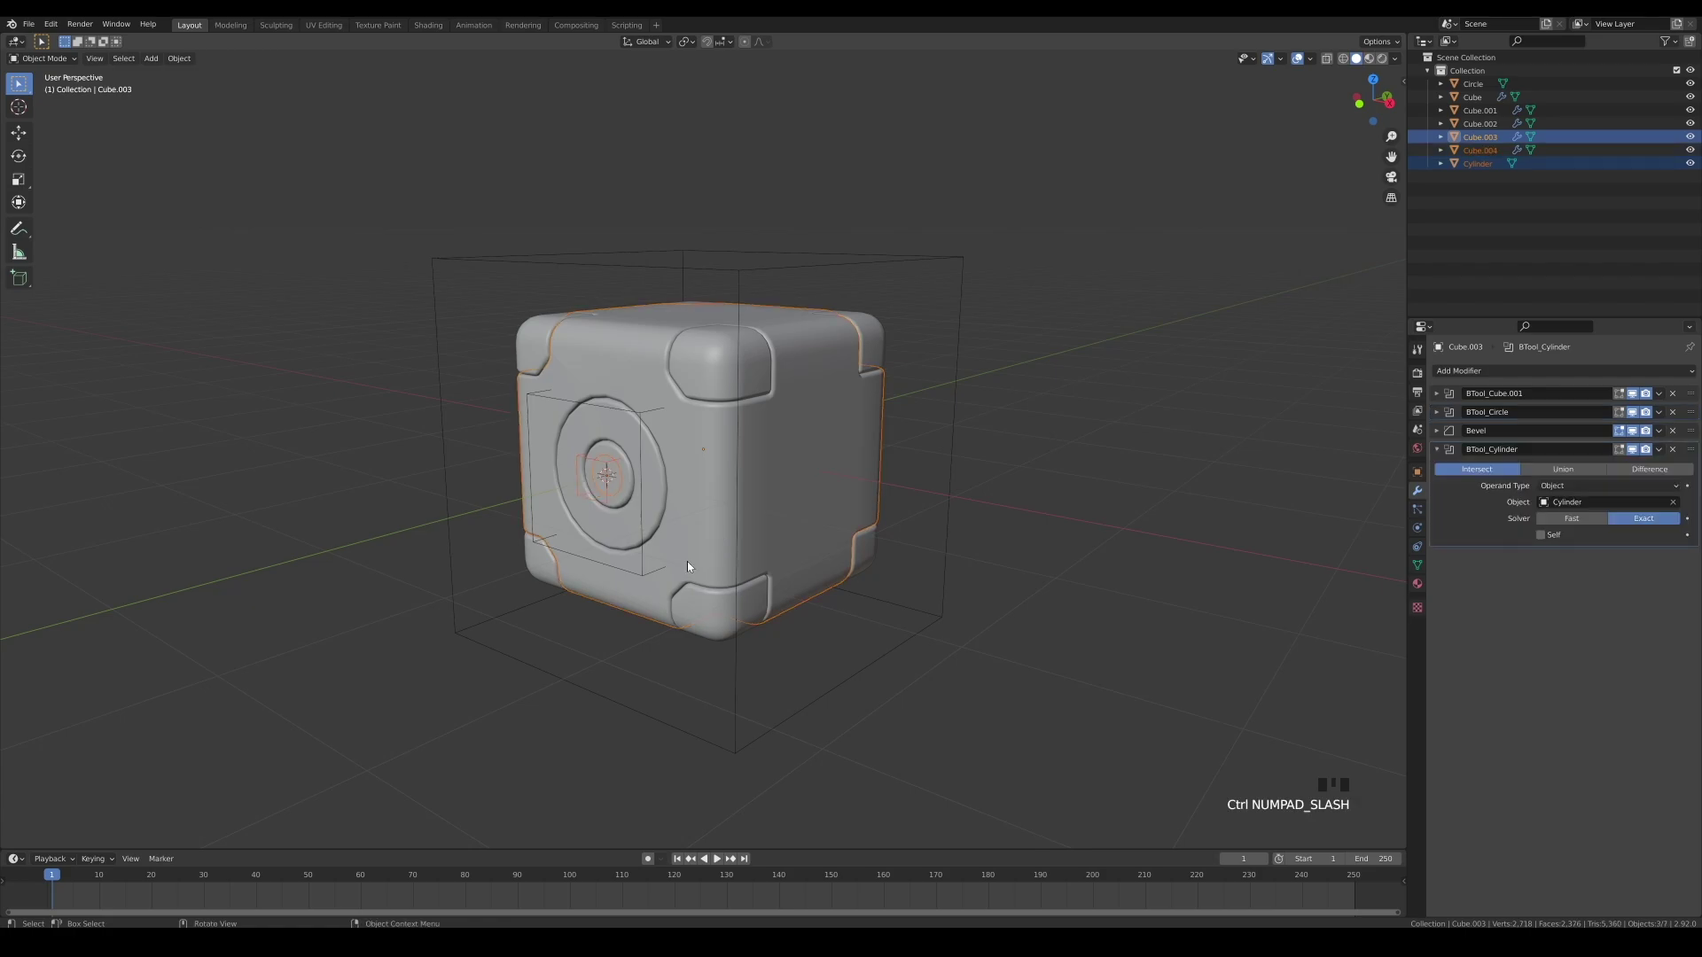
left_click_drag(1441, 450, 1440, 432)
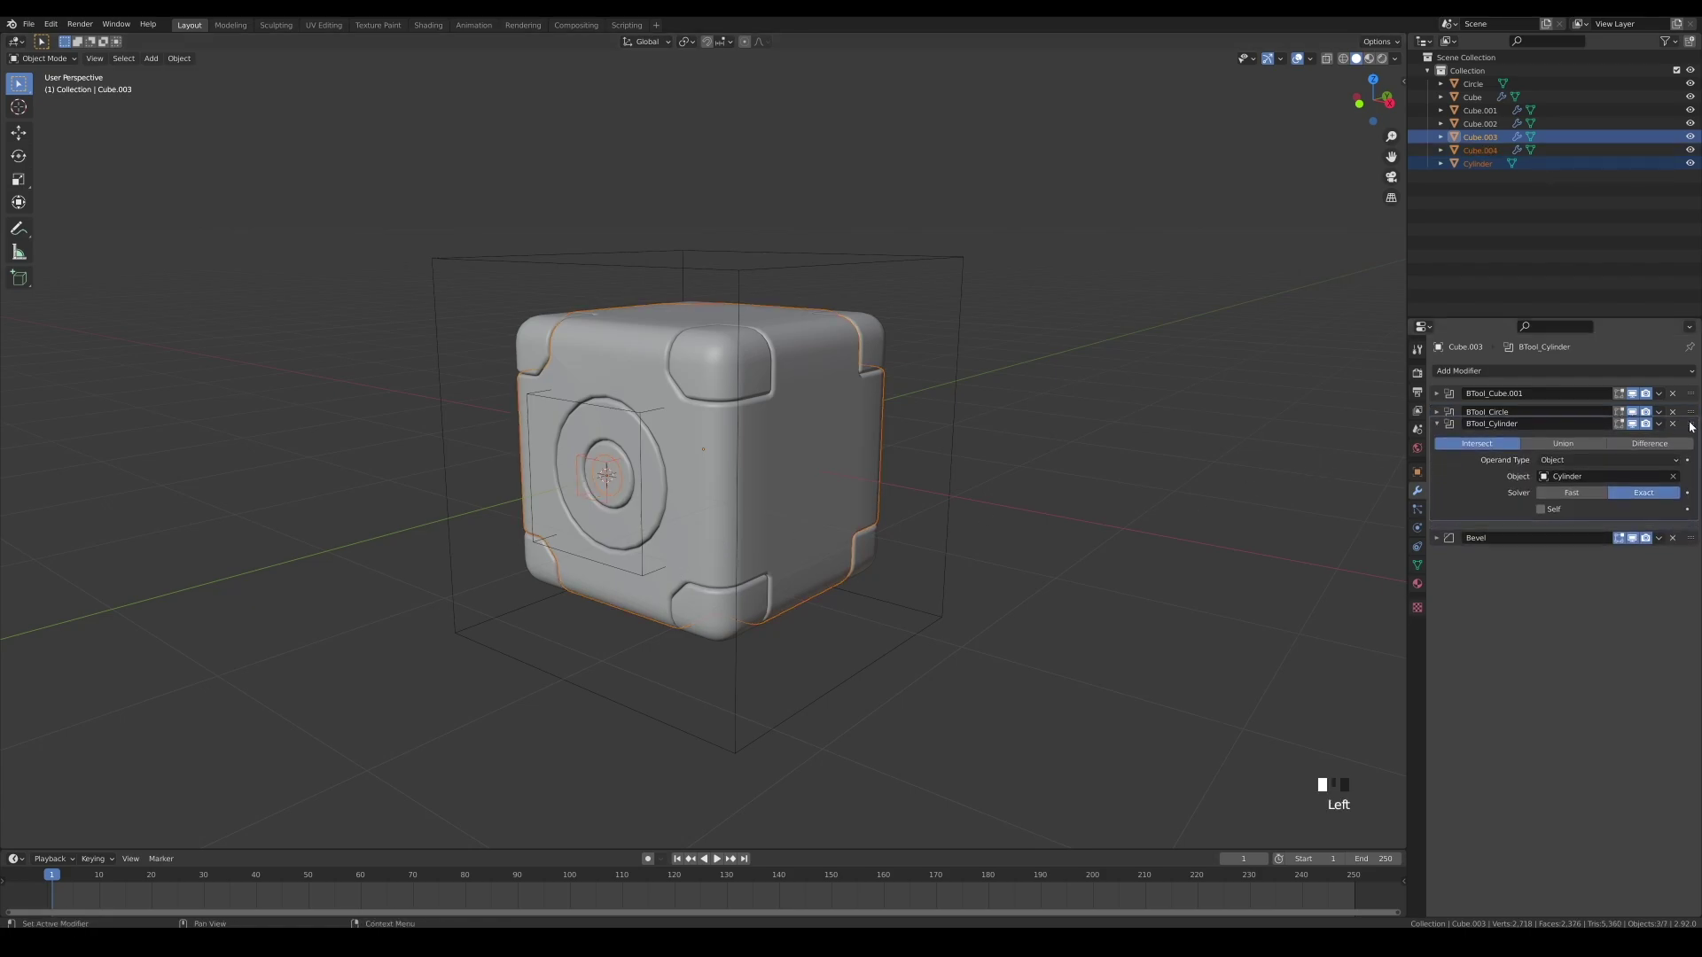
left_click(1438, 432)
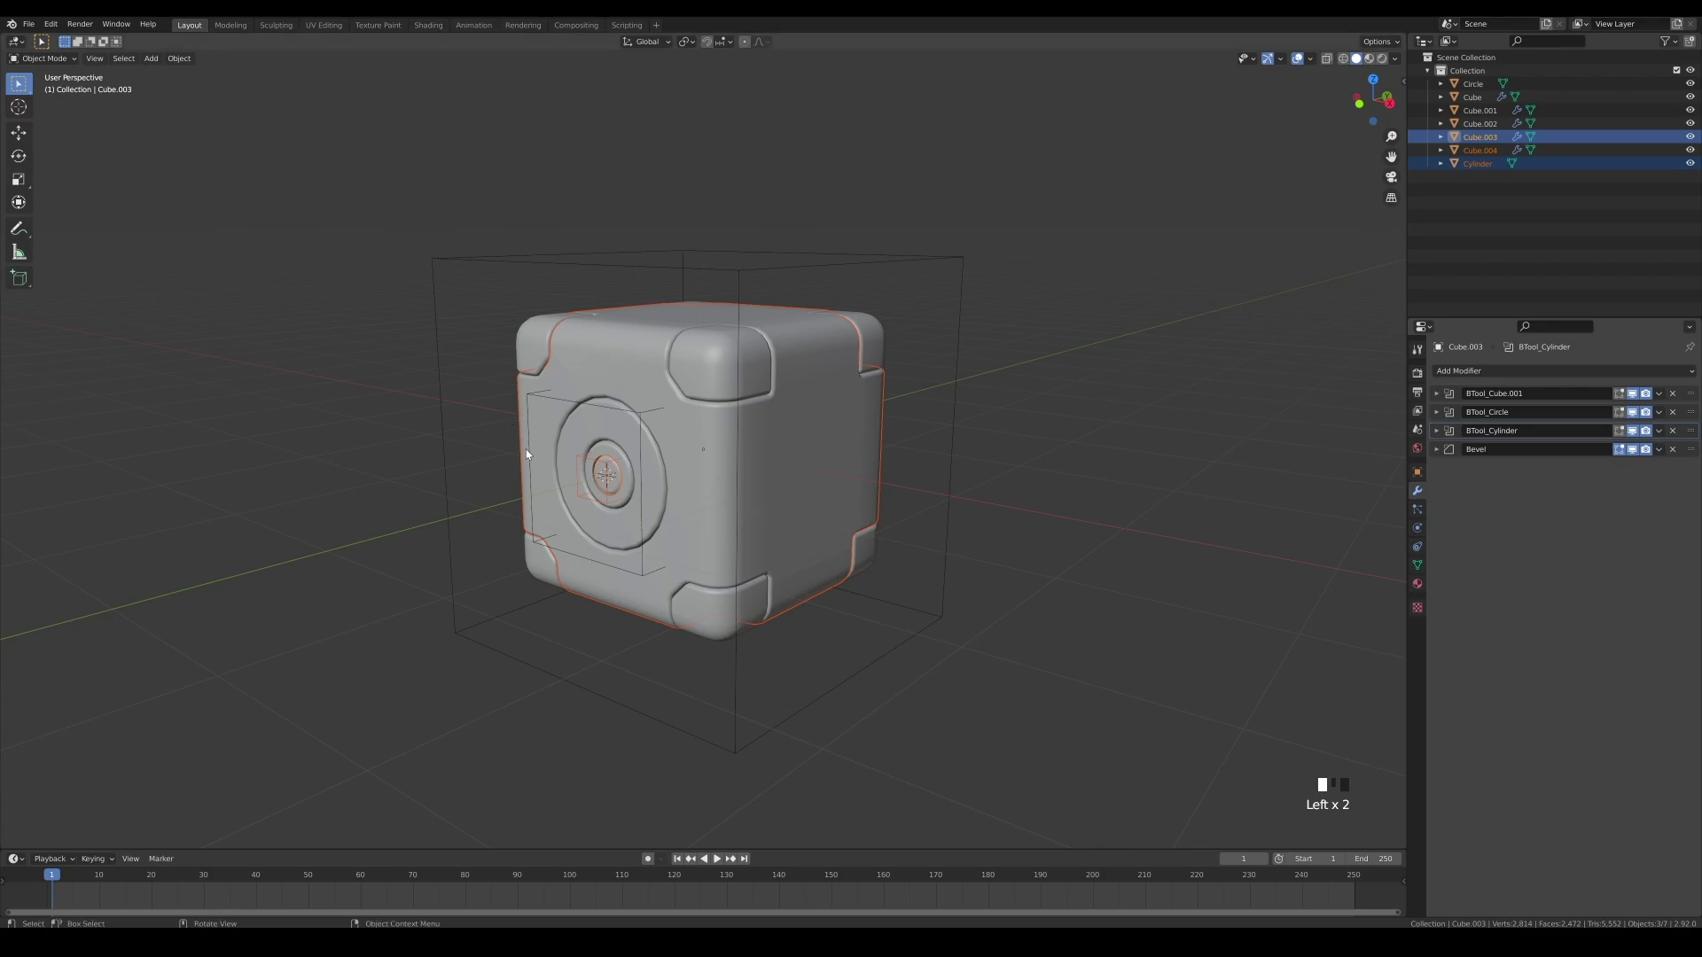
Move the cylinder Boolean above the Bevel modifier on the remaining cube body.
left_click(611, 494)
left_click(678, 481)
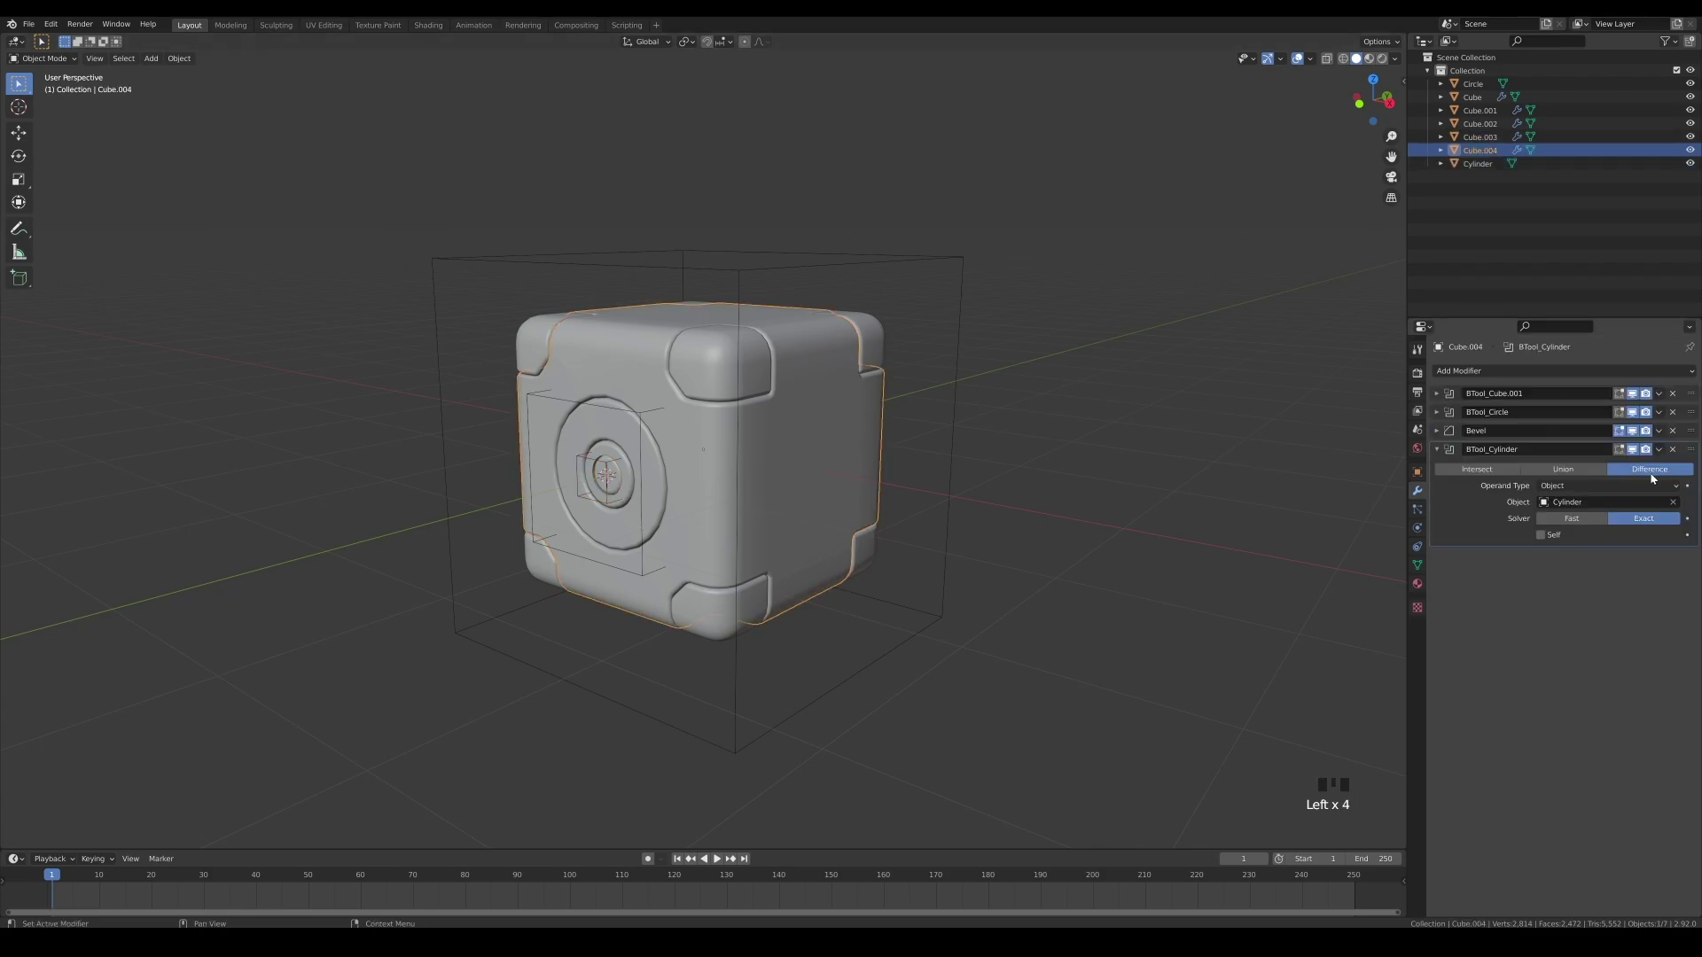
left_click_drag(1443, 449, 1443, 434)
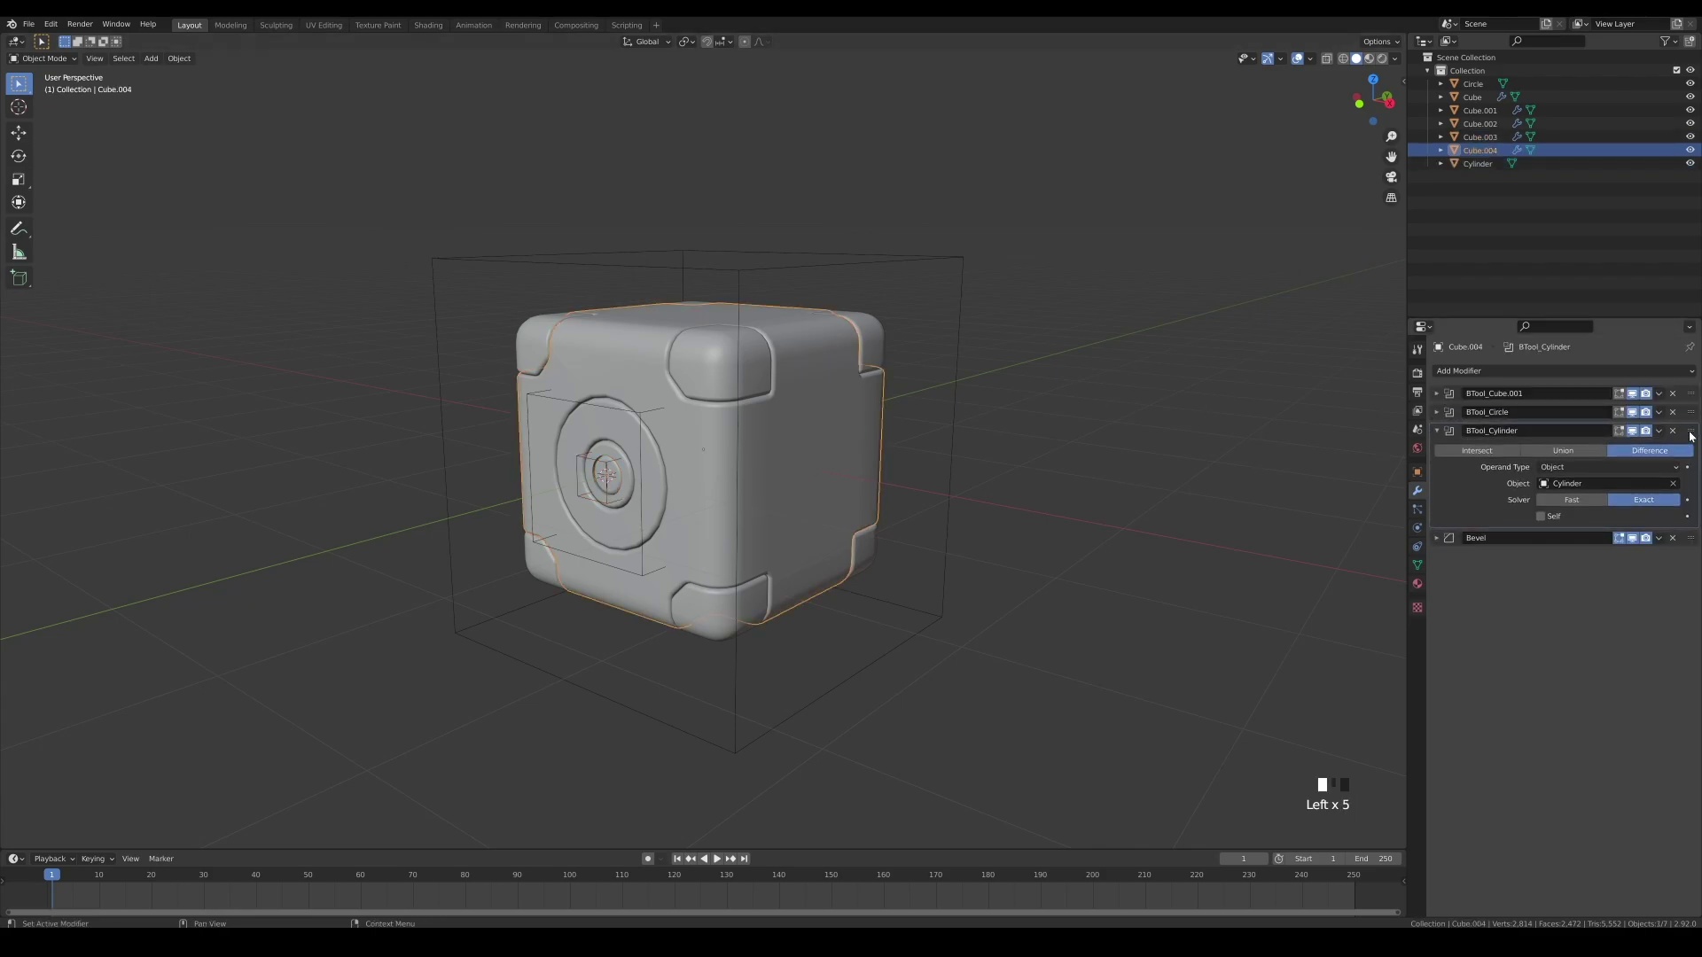
left_click(1441, 431)
Apply smooth shading to the small cylinder cutter on the front face.
left_click(573, 455)
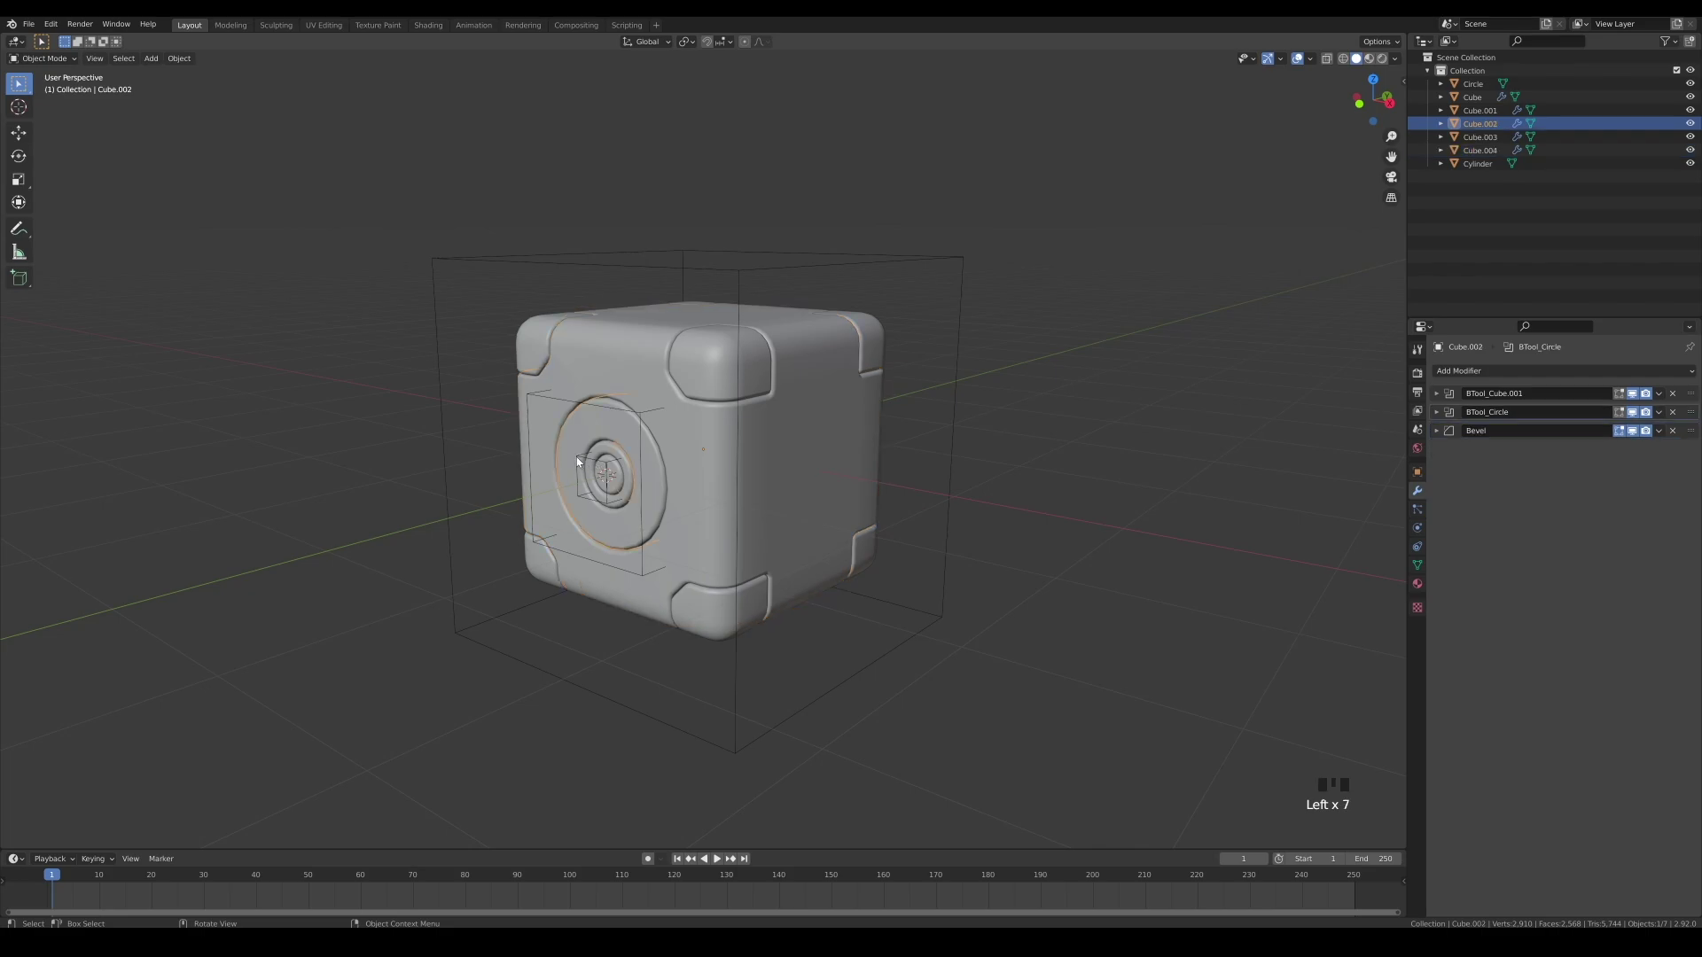
scroll(581, 475, "up", 6)
middle_click_drag(337, 540, 774, 422, "shift")
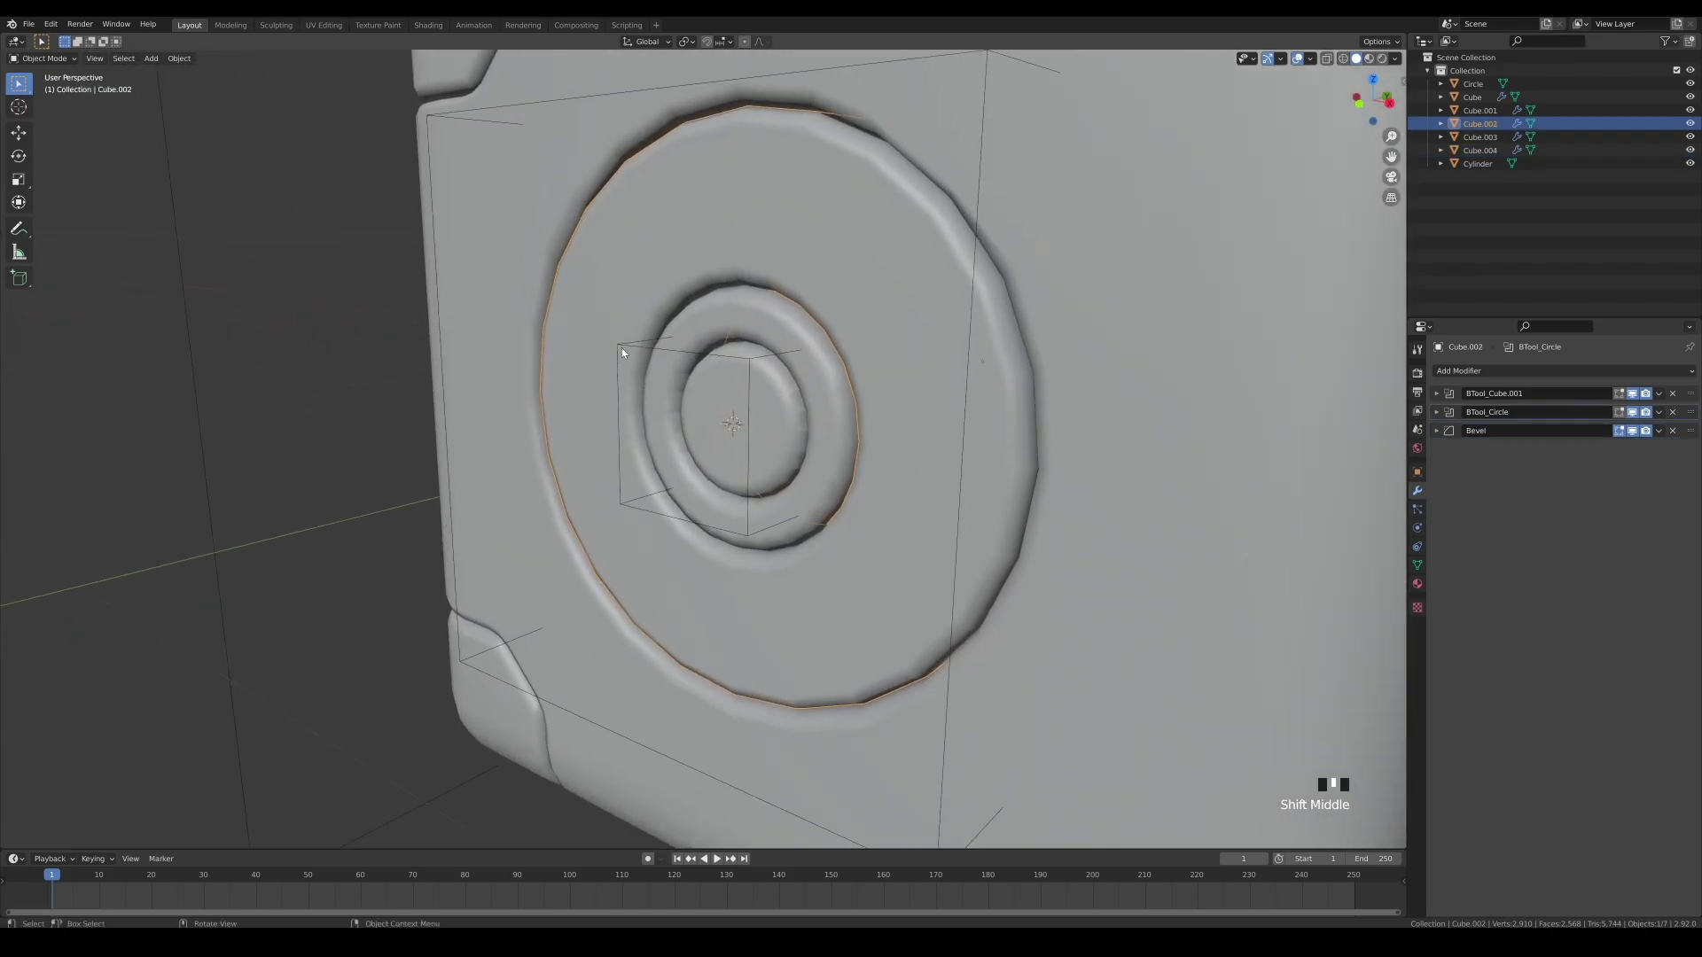
left_click(609, 351)
right_click(619, 345)
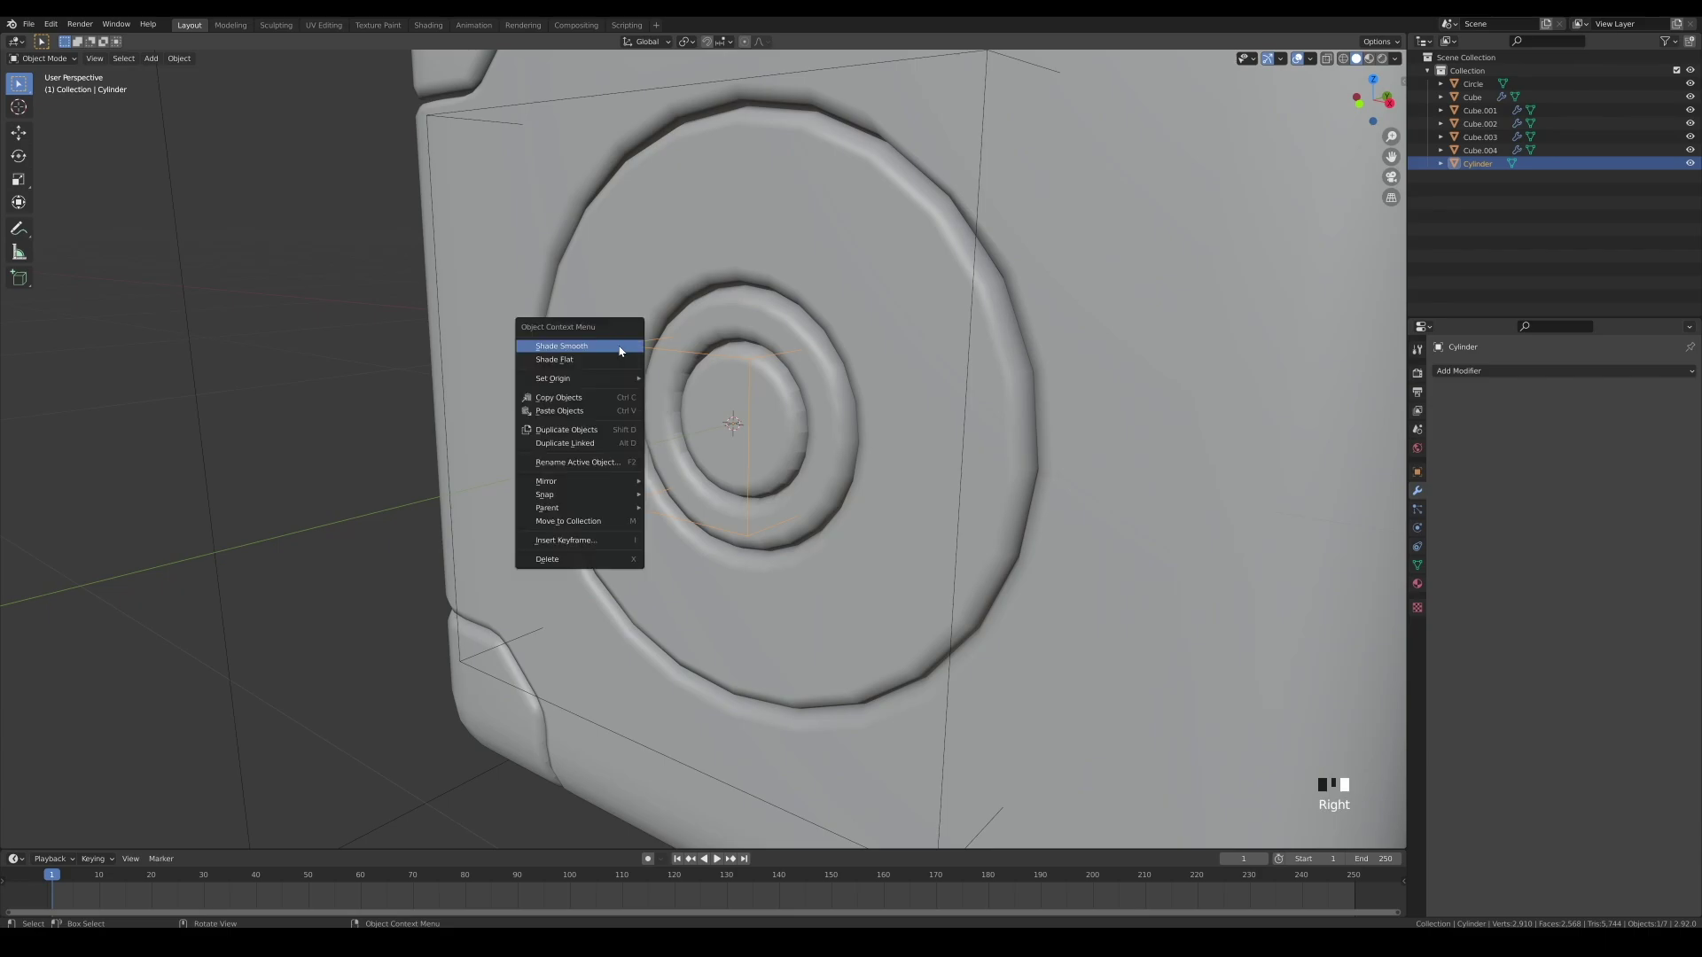
scroll(884, 514, "down", 2)
scroll(884, 514, "down", 5)
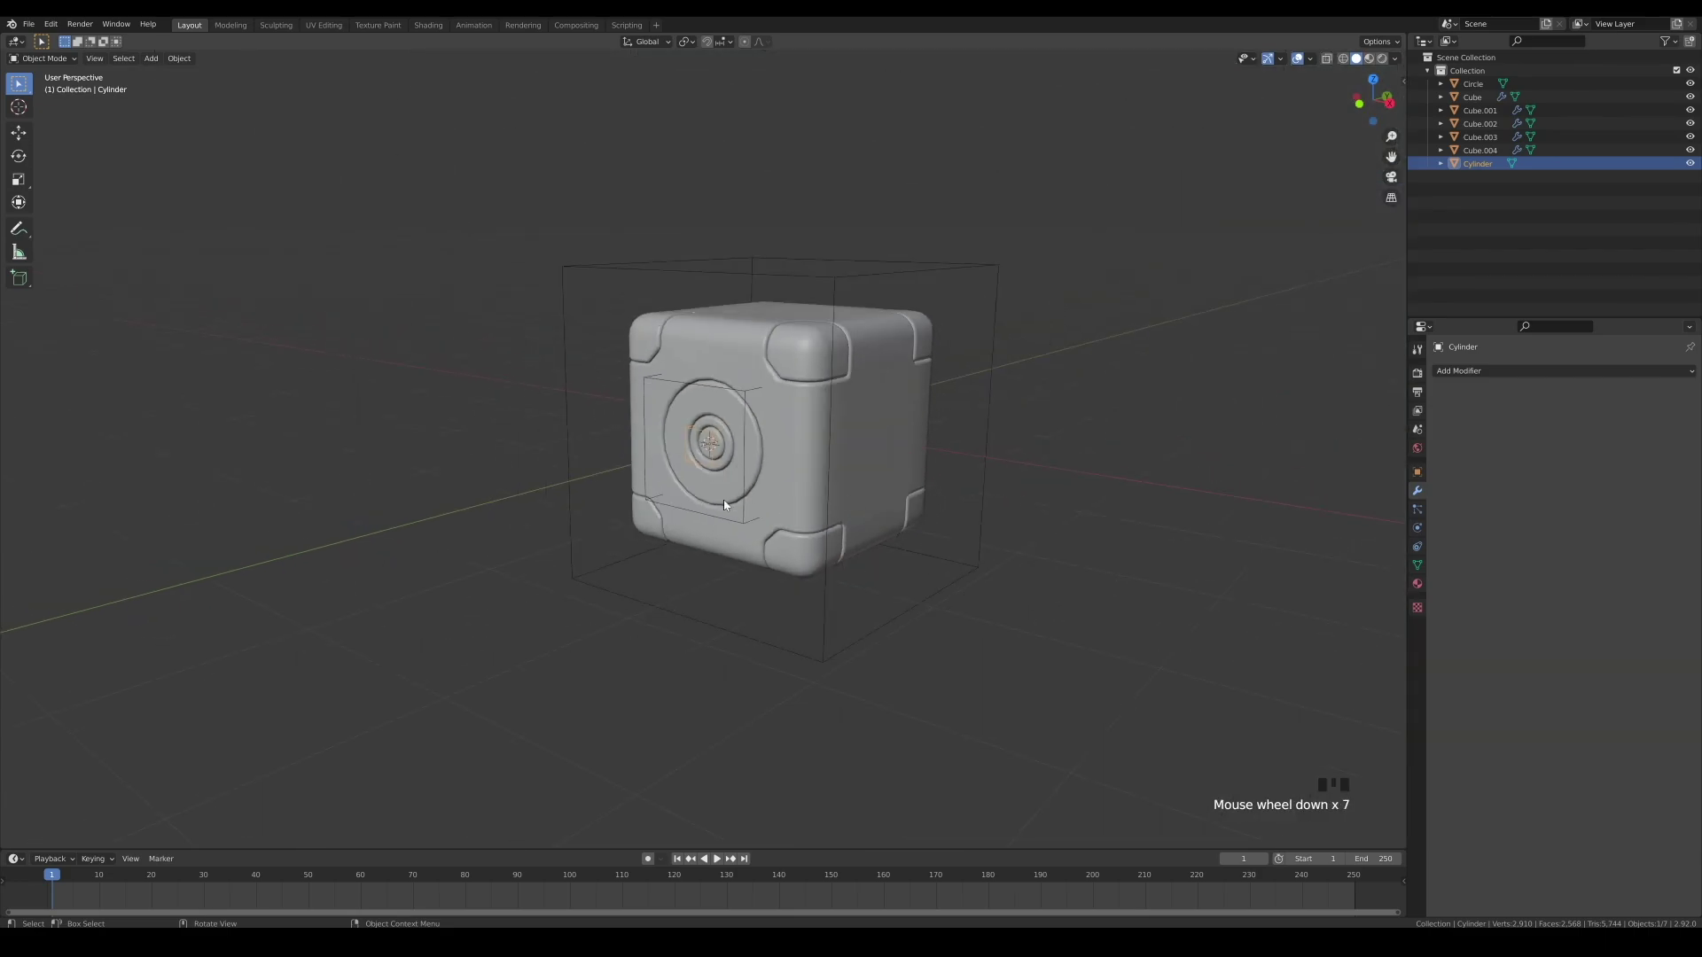
Snap the 3D cursor to the centre of the cube body's large upper face in Edit Mode.
middle_click_drag(884, 514, 673, 350)
left_click(844, 472)
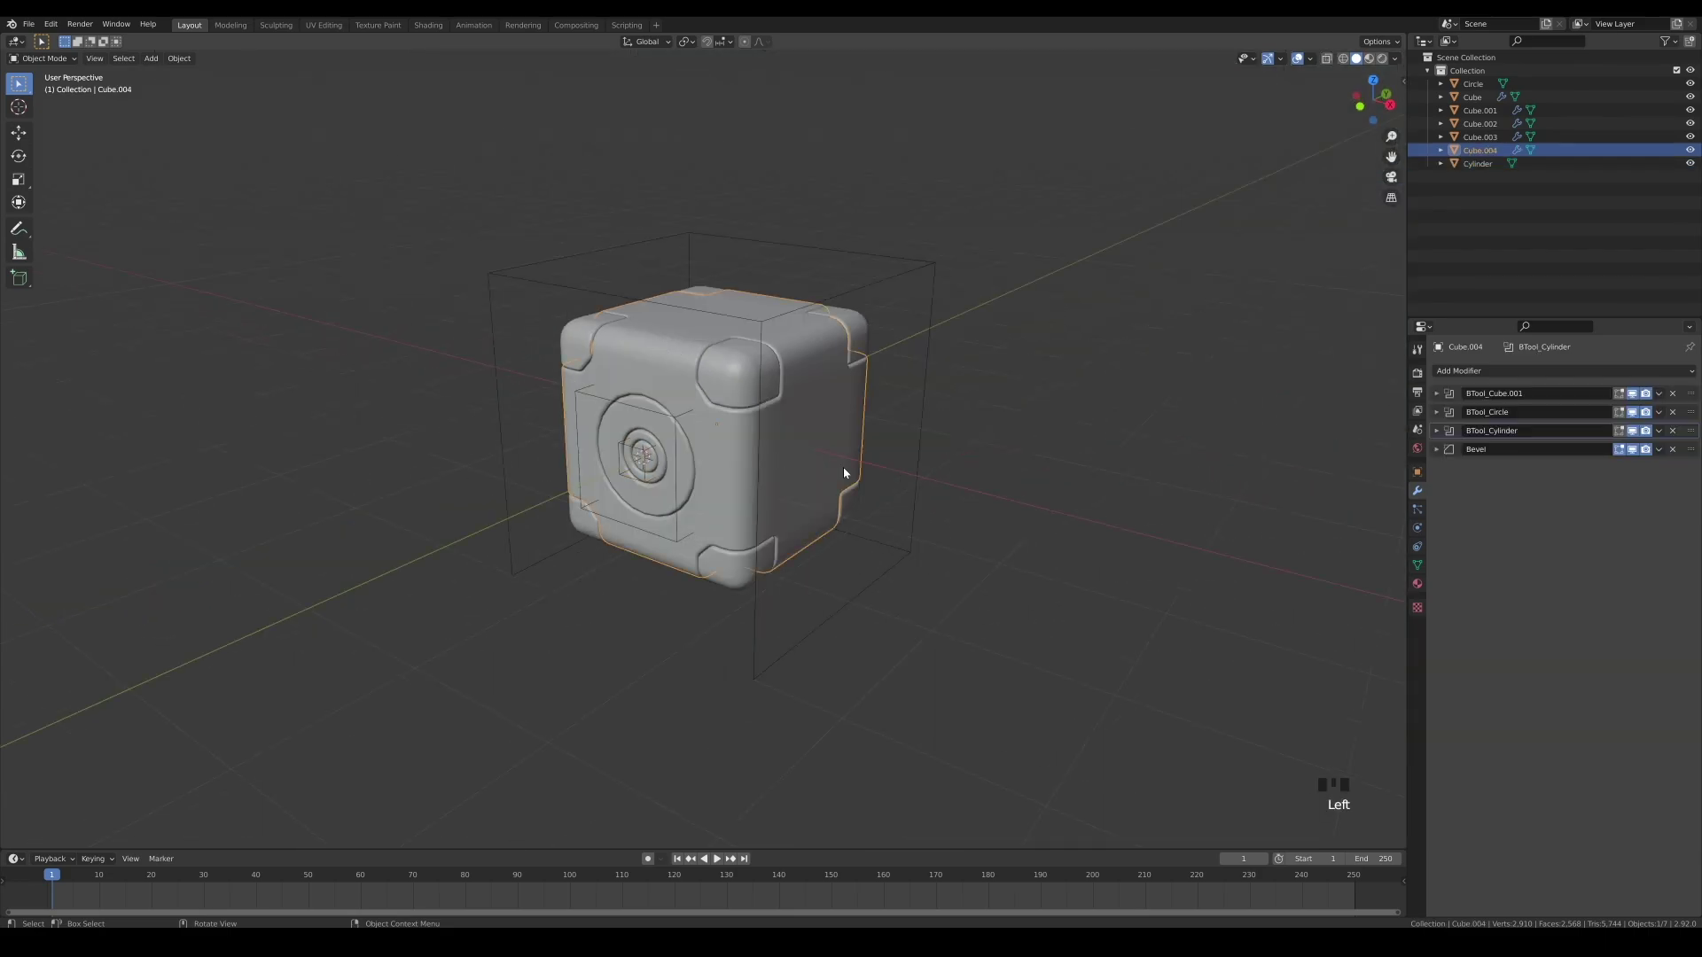
key("Tab")
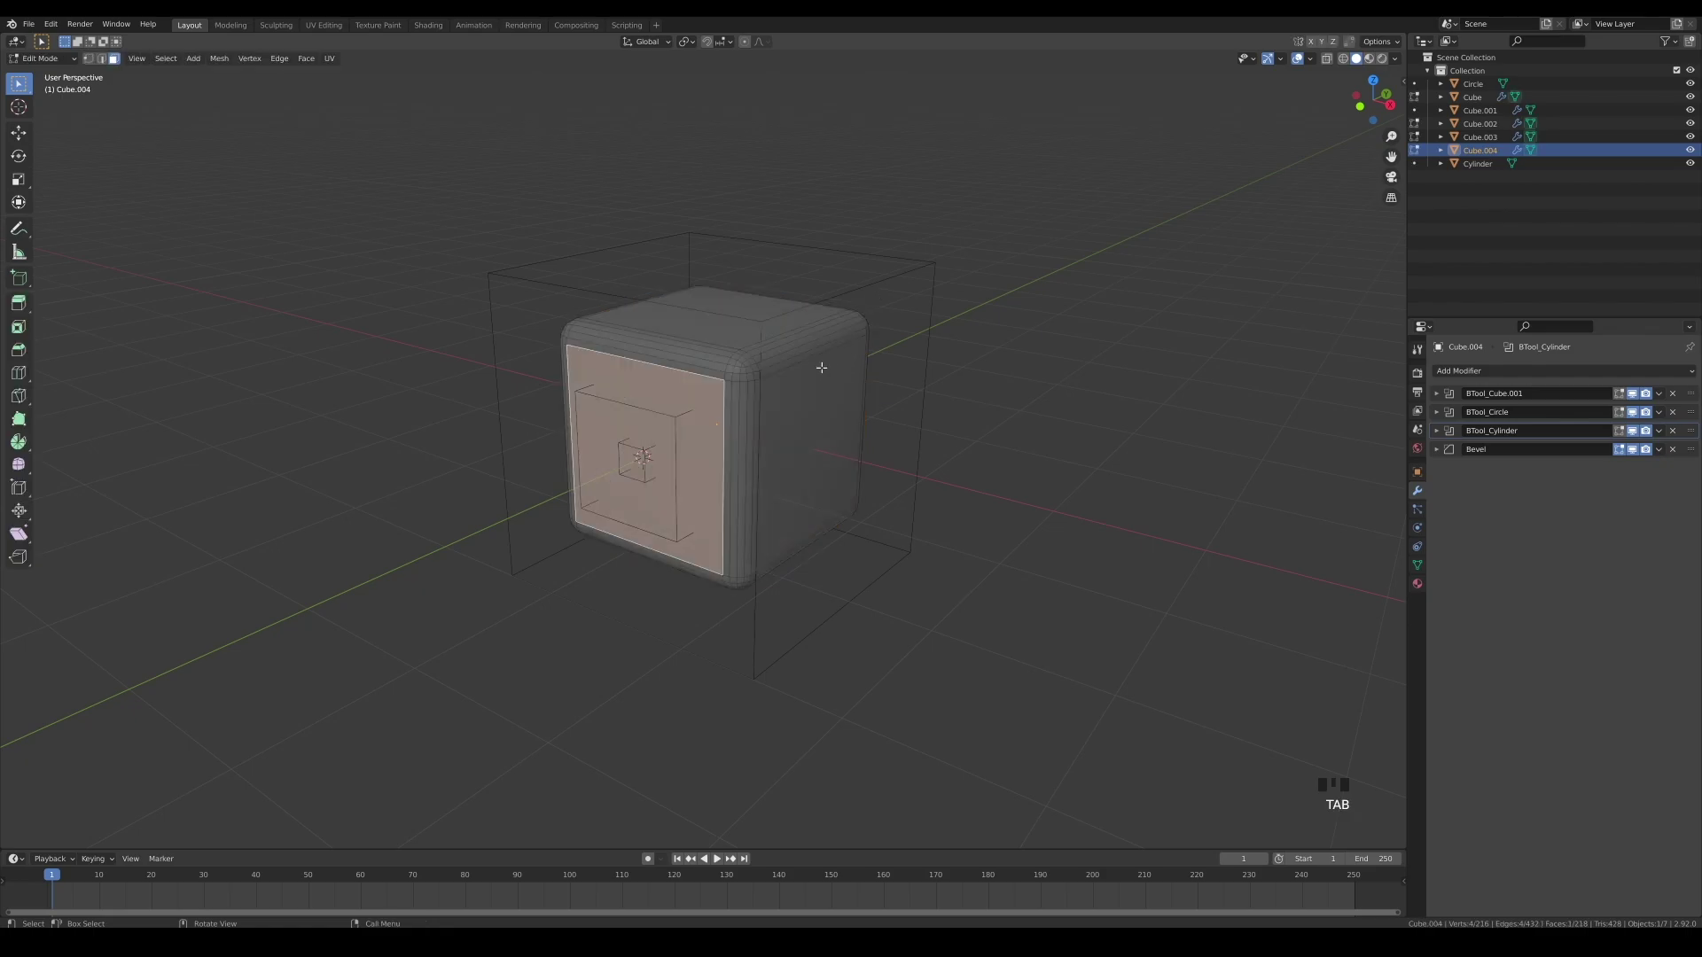
left_click(704, 290)
key("shift+s")
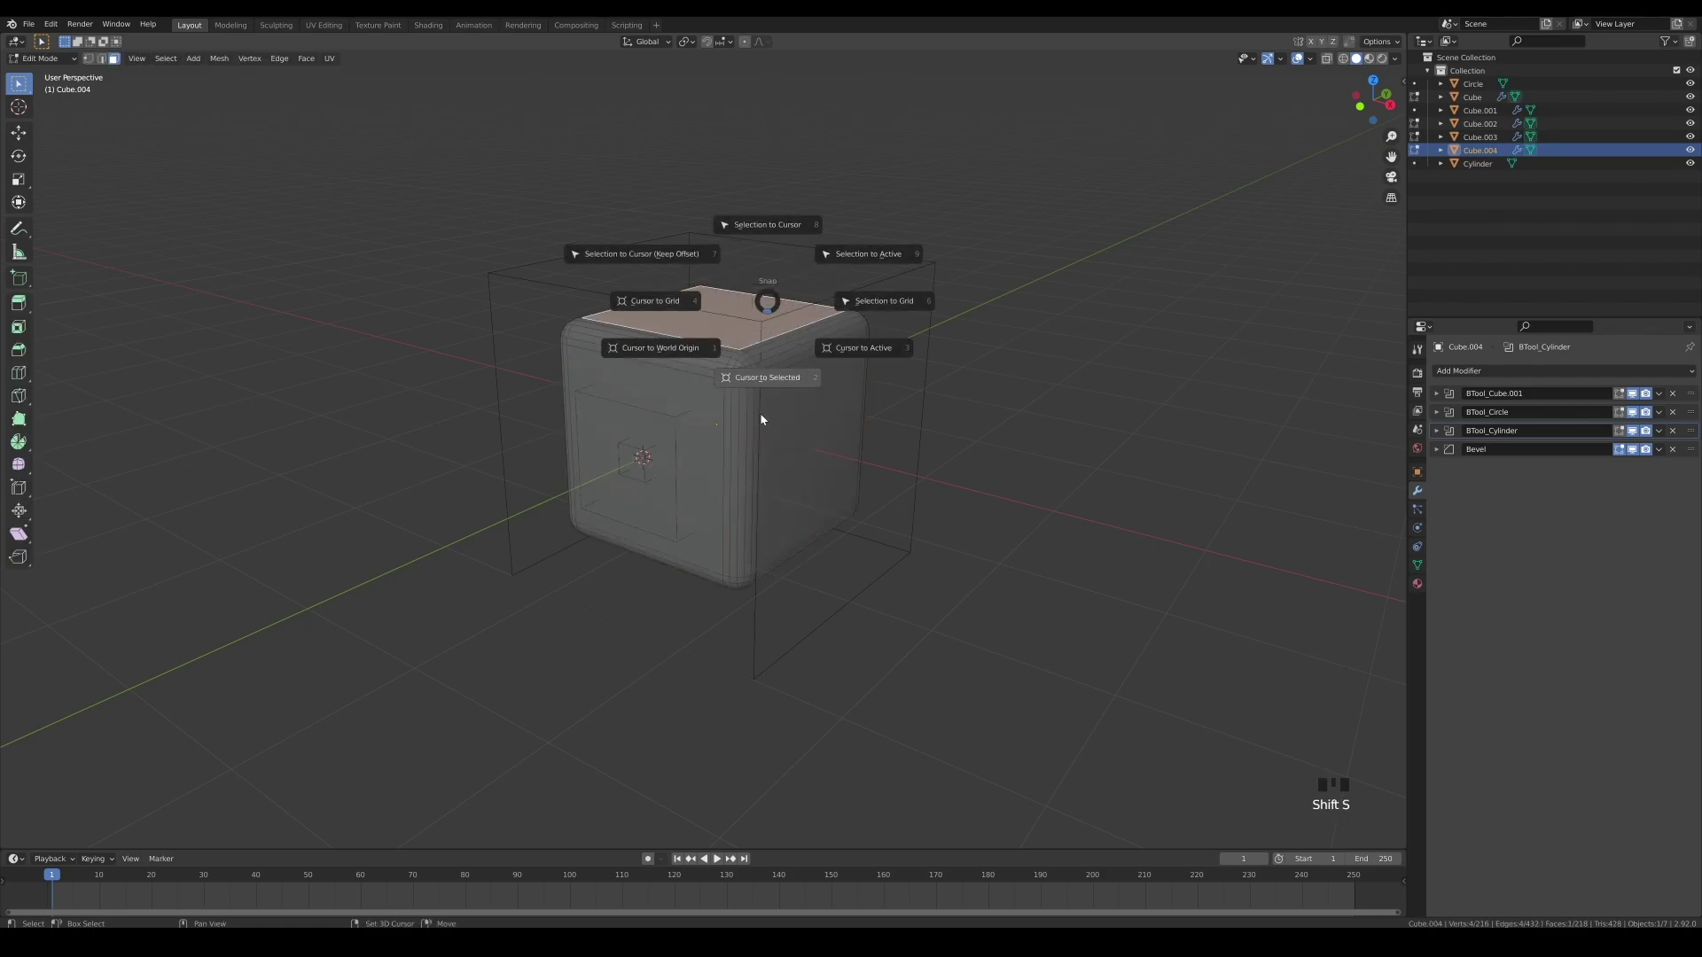
left_click(762, 379)
left_click(763, 379)
left_click(775, 335)
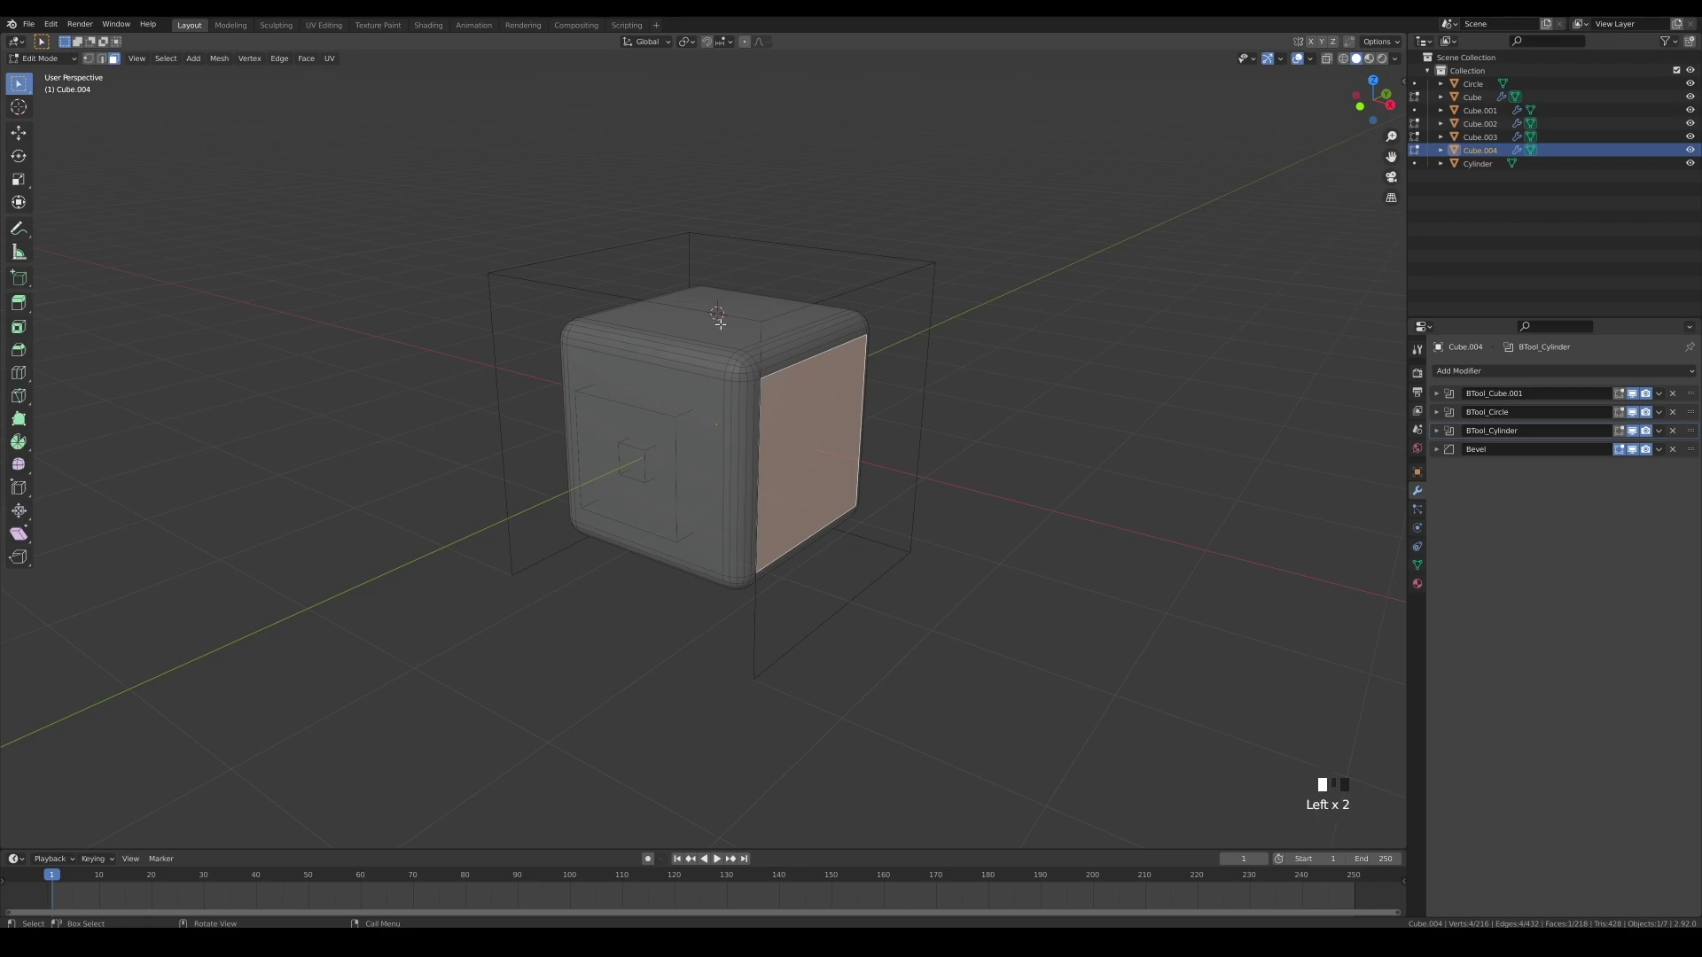
key("Tab")
Add a mesh cube at the 3D cursor and scale its mesh to about 0.507 in Edit Mode.
middle_click_drag(779, 344, 844, 330)
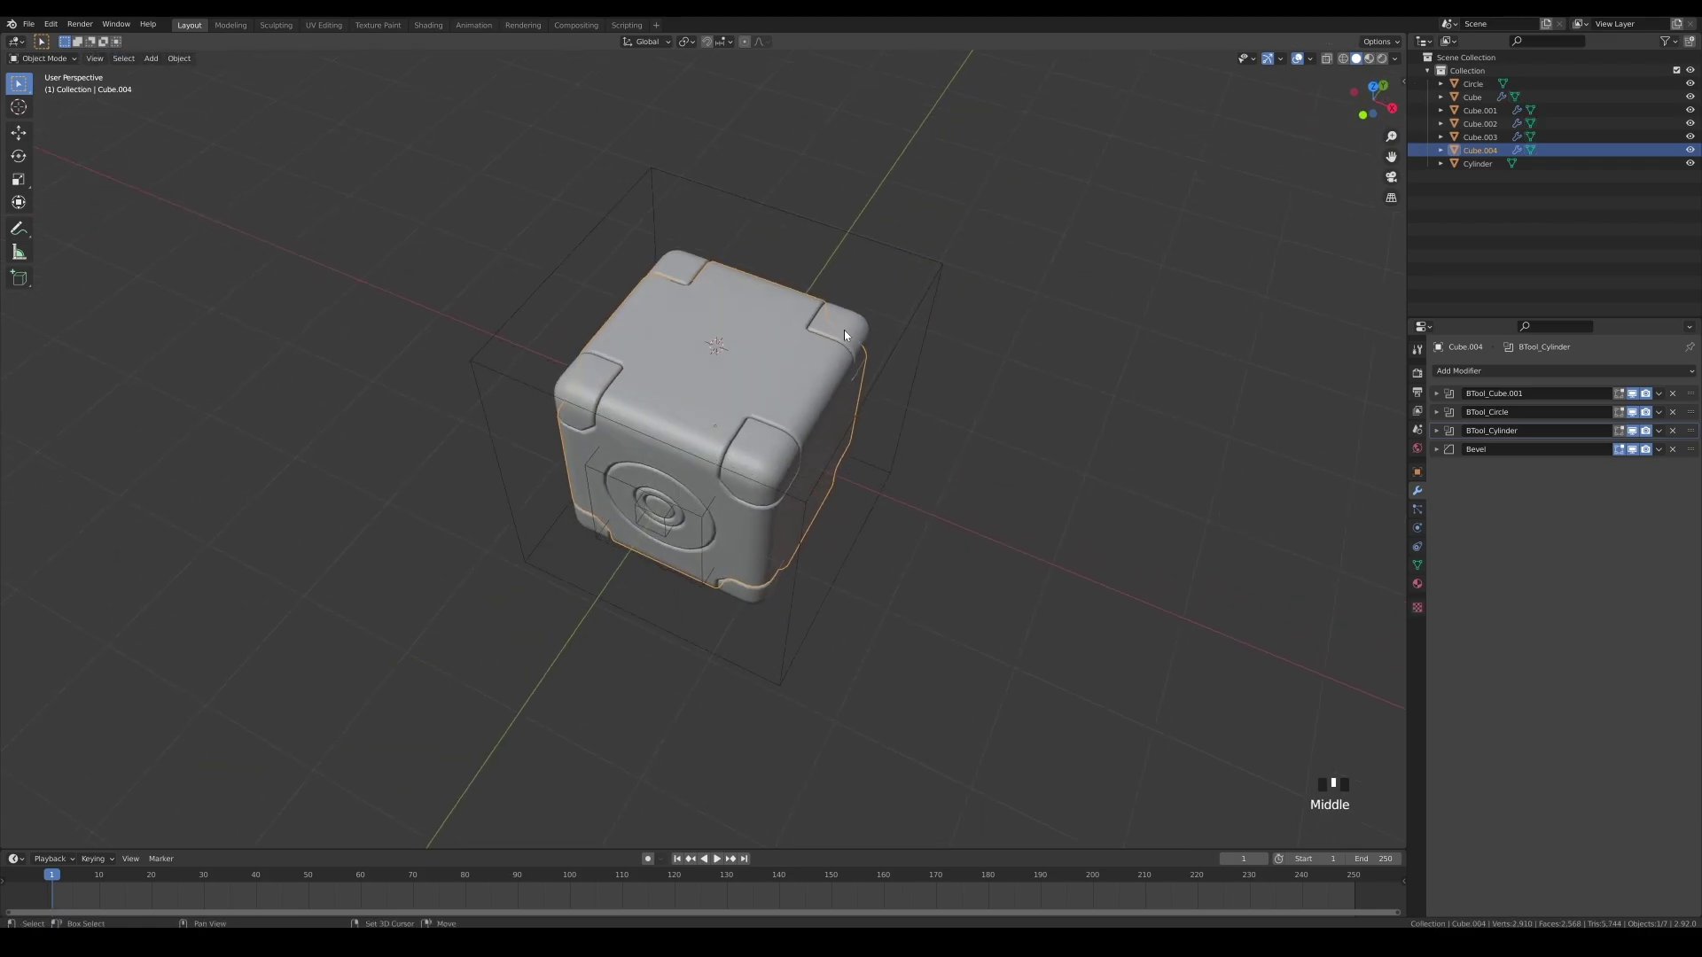
key("shift+a")
mouse_move(844, 330)
left_click(926, 343)
key("Tab")
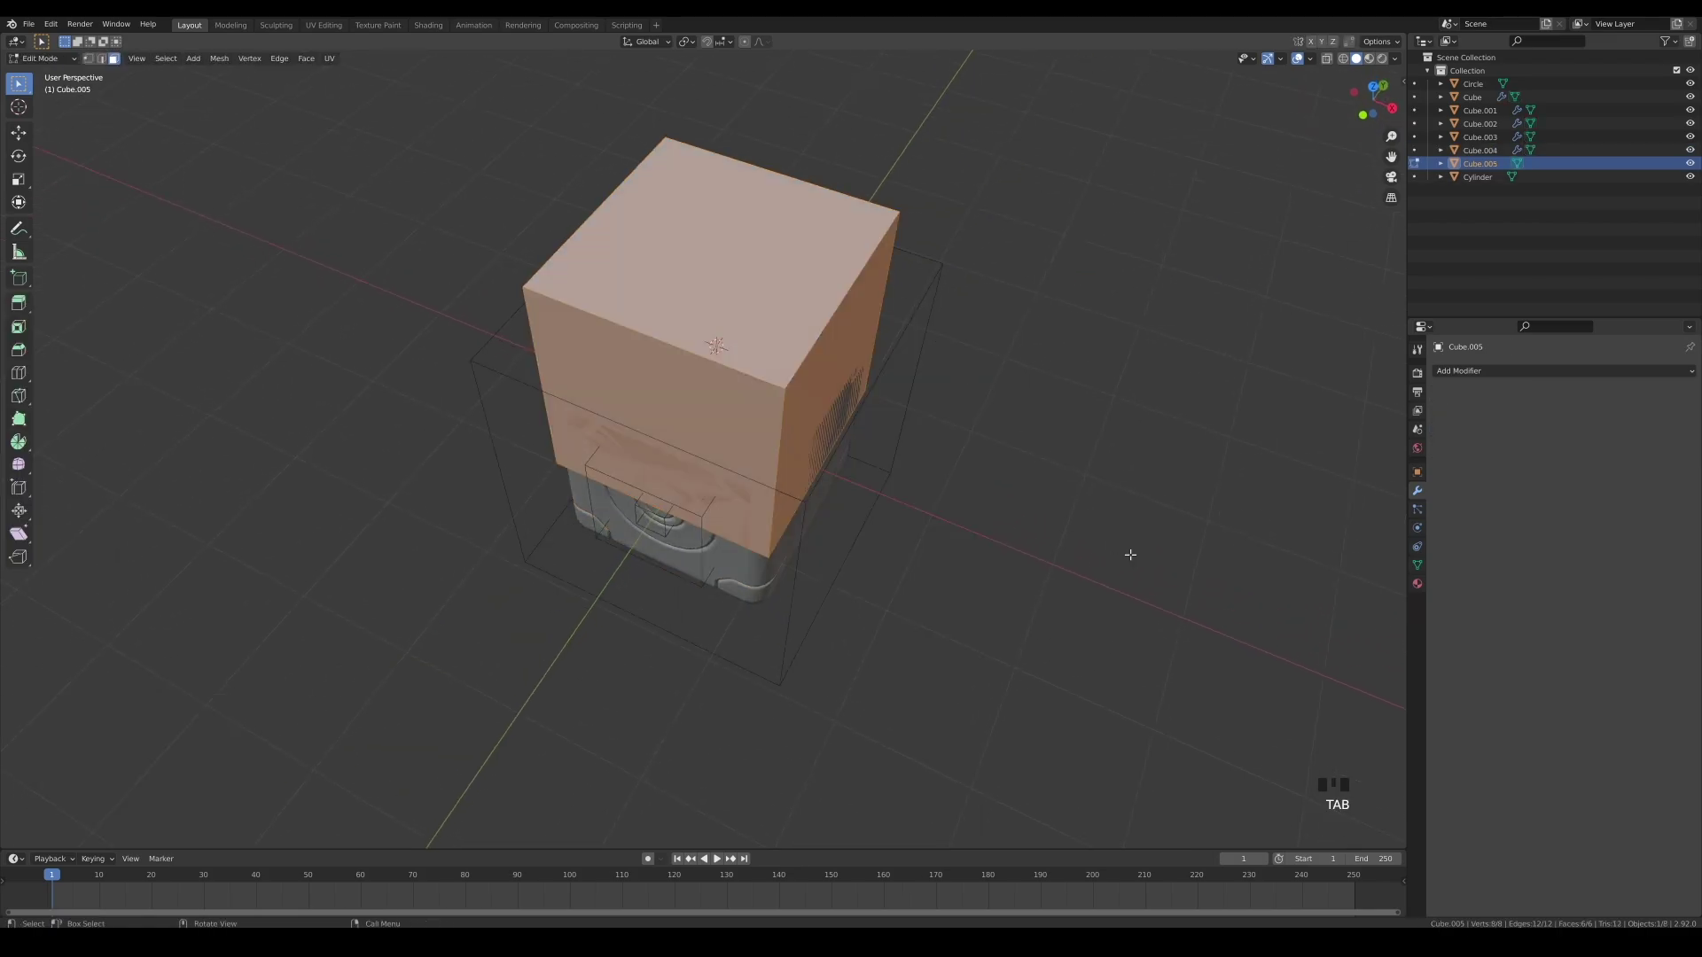
key("s")
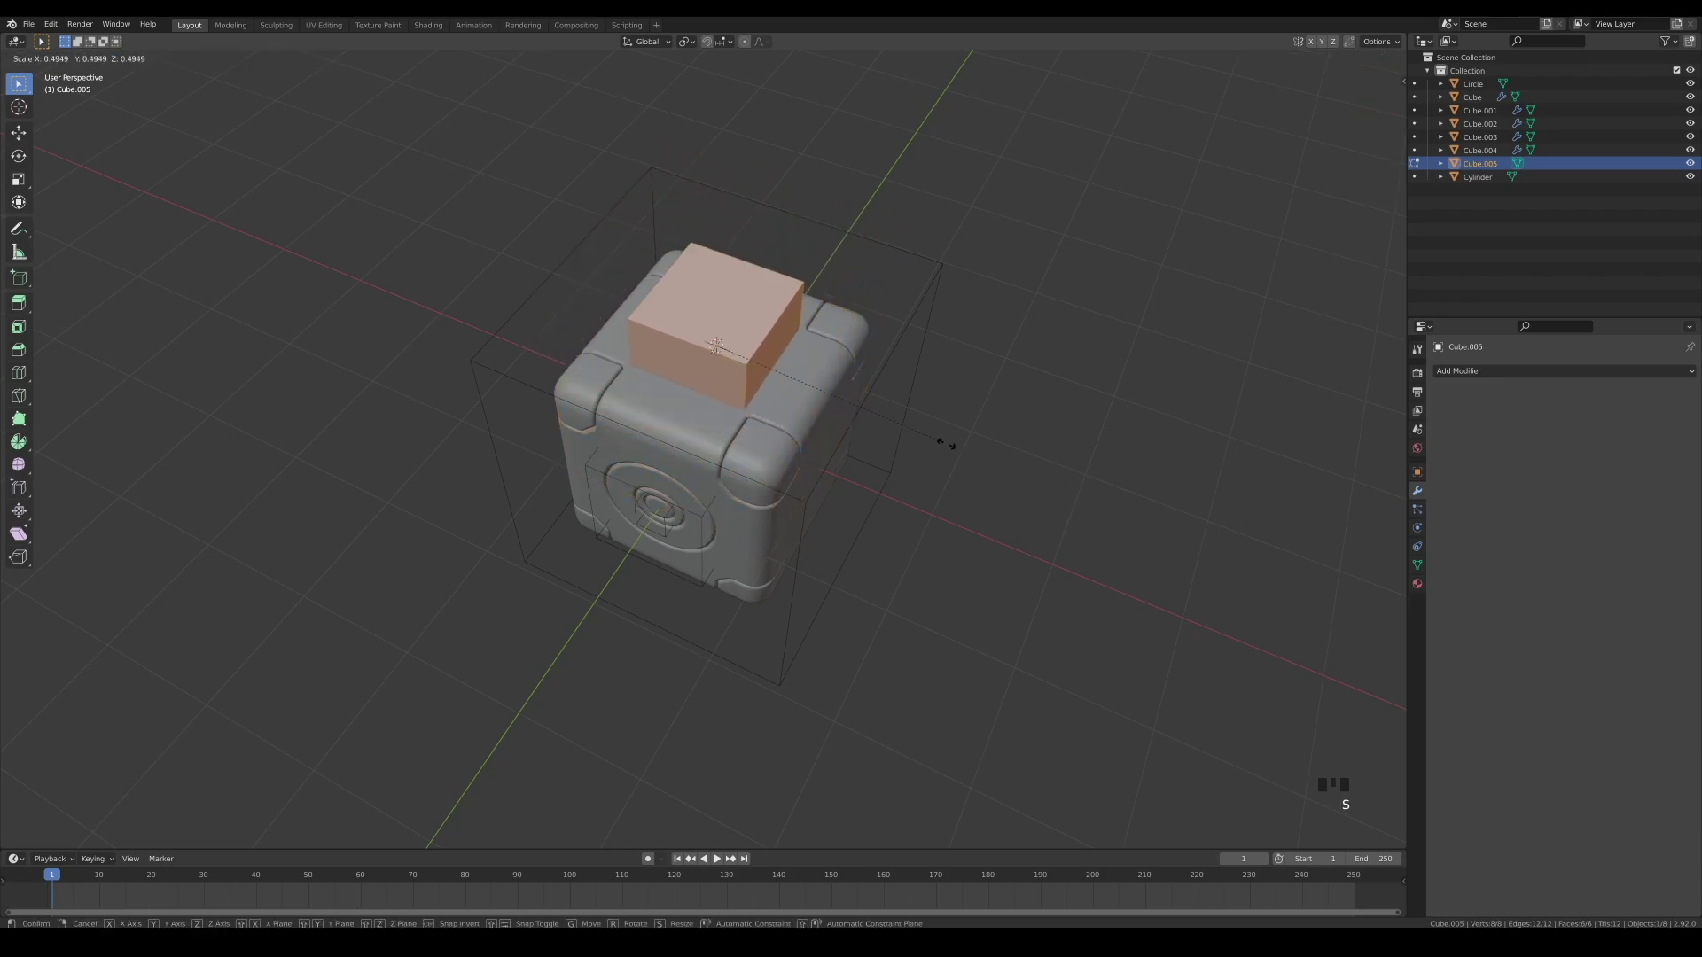
left_click(952, 443)
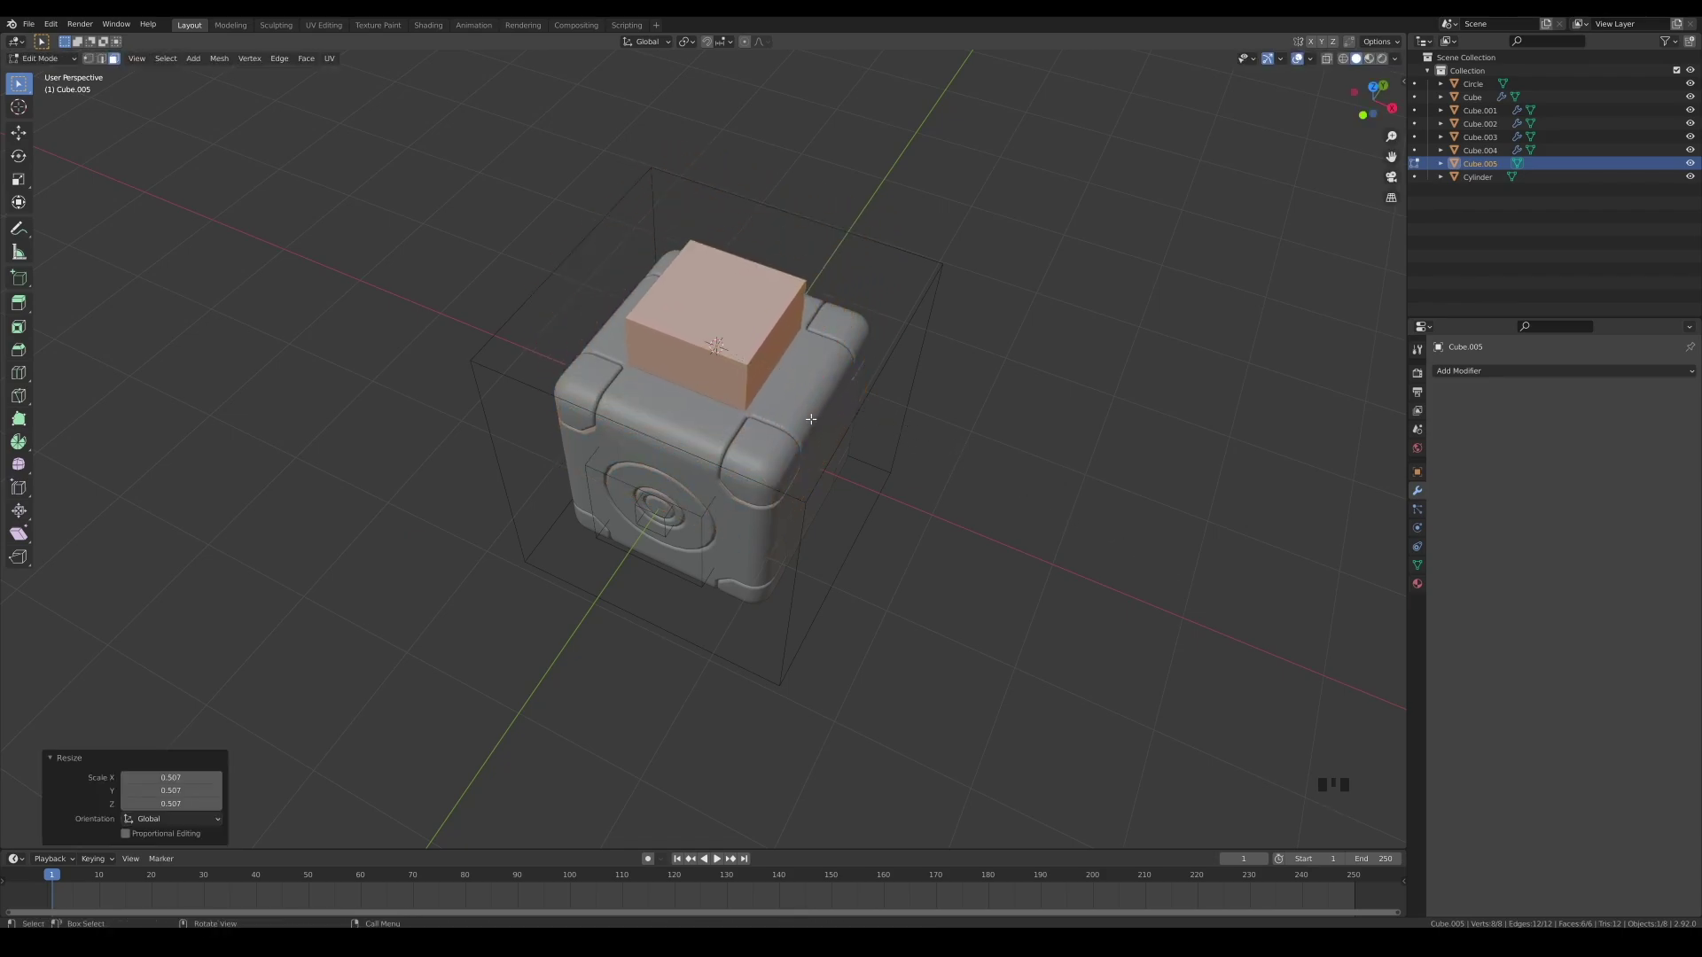
Bevel the new cube's four vertical edges to form an octagonal block and raise it about 0.23 m along Z.
key("2")
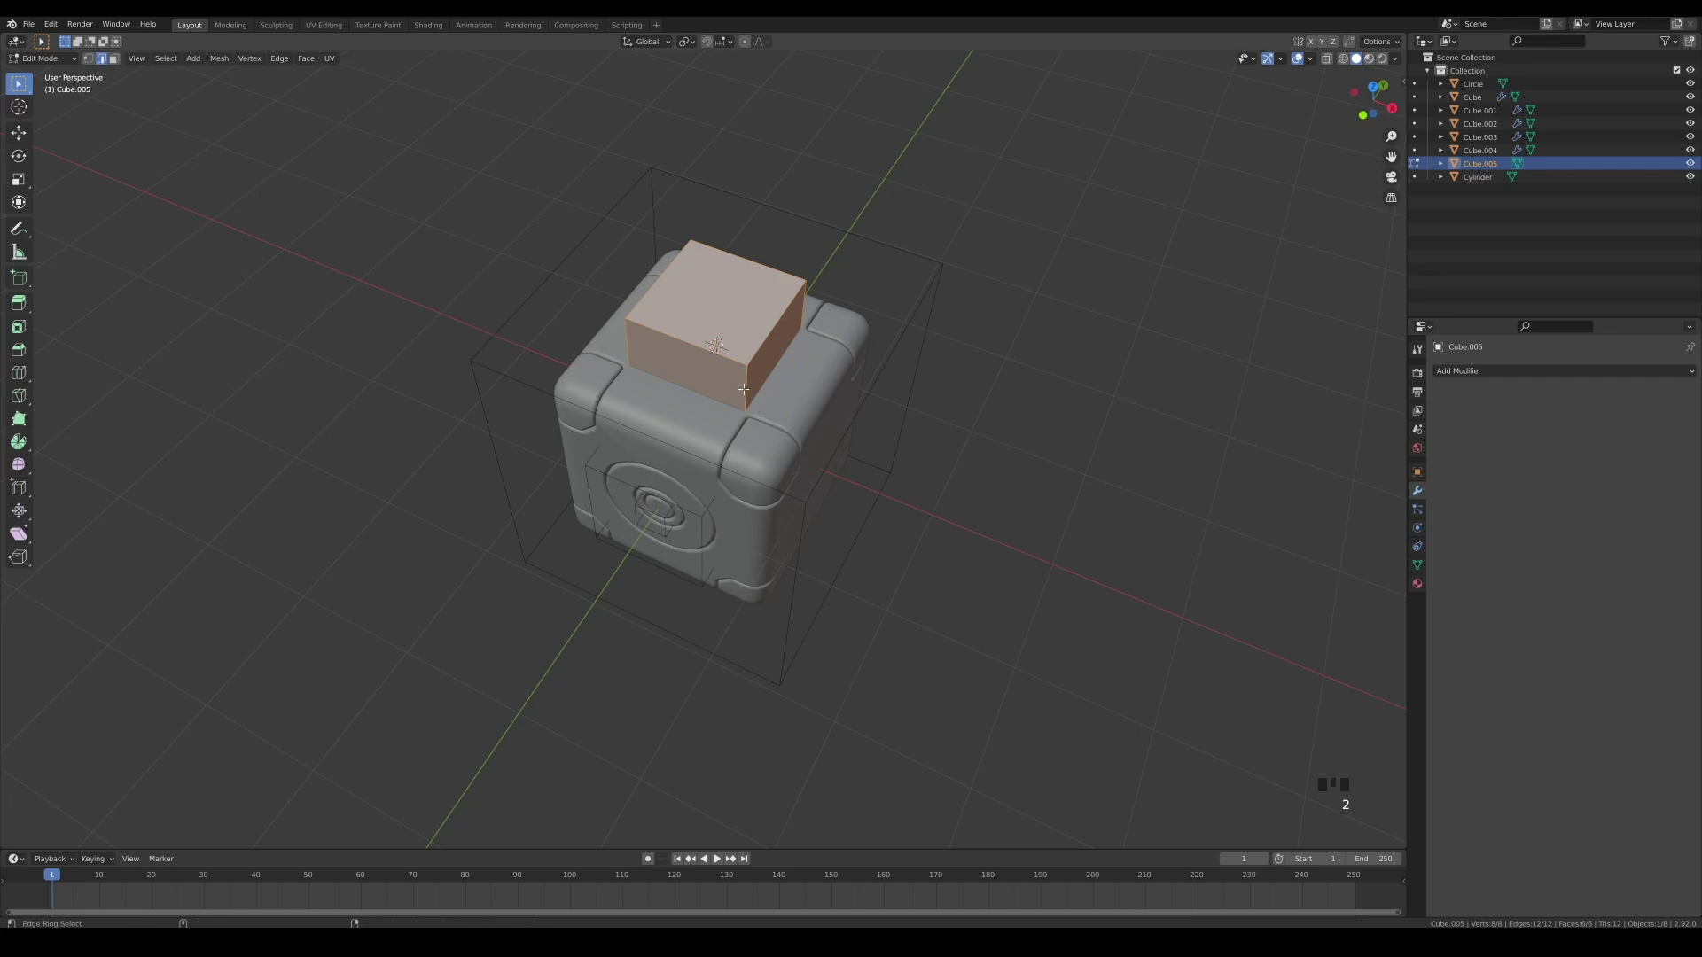
left_click(744, 390, "ctrl+alt")
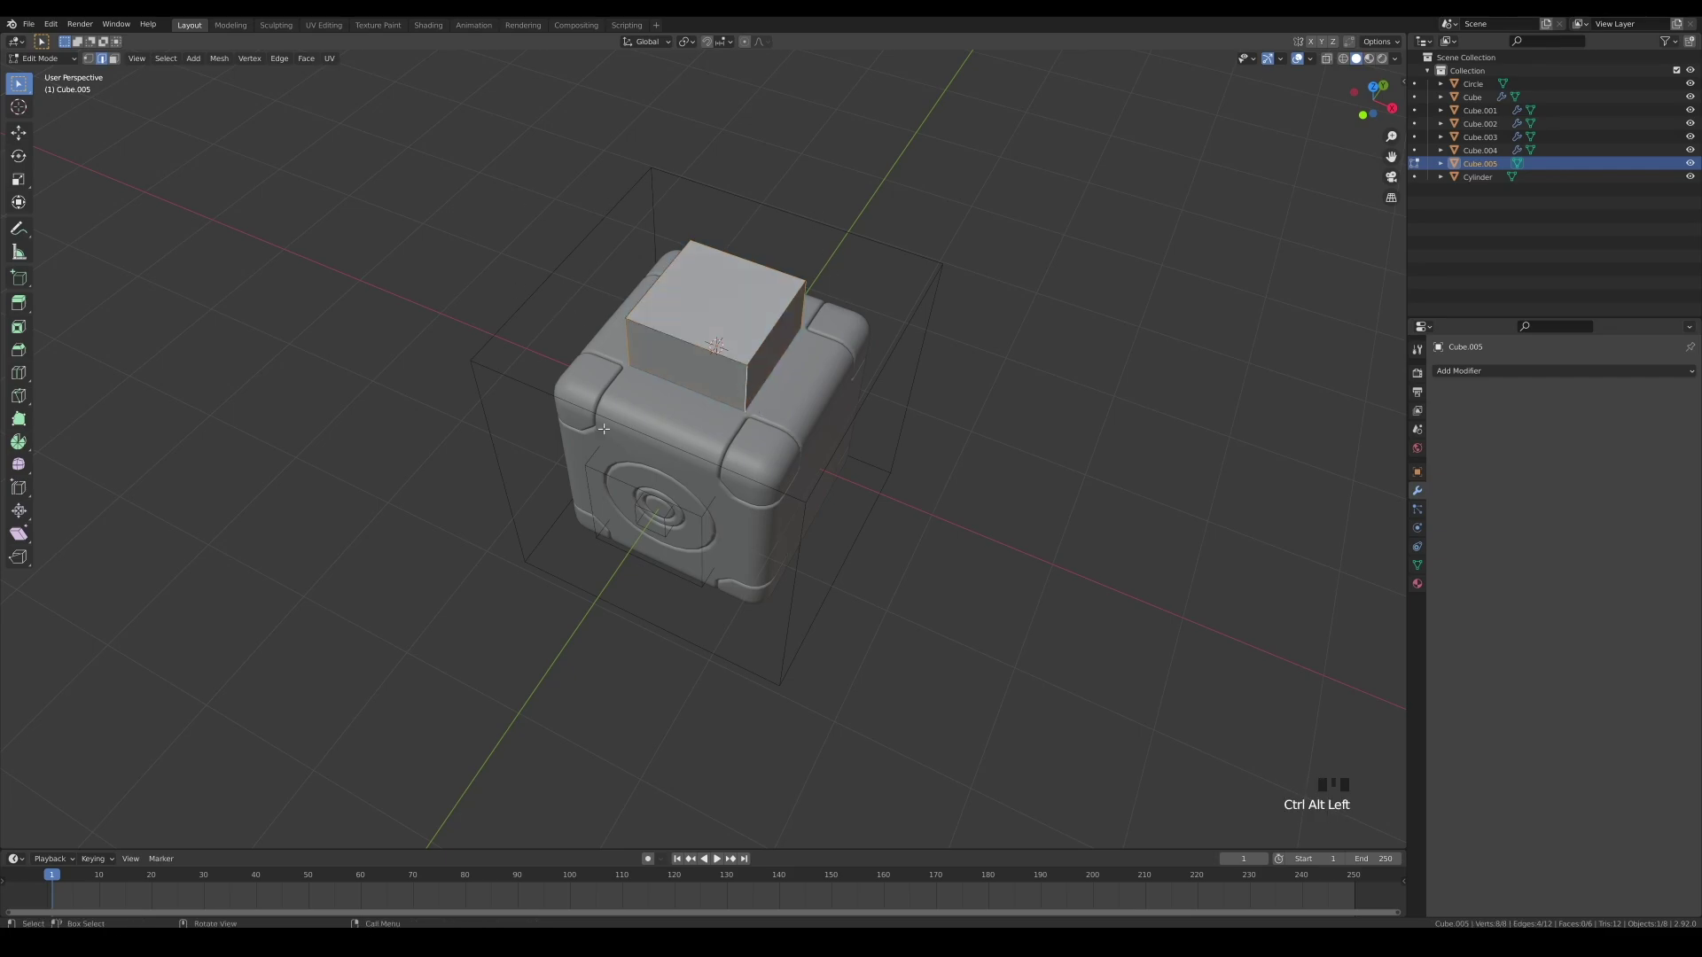
key("ctrl+b")
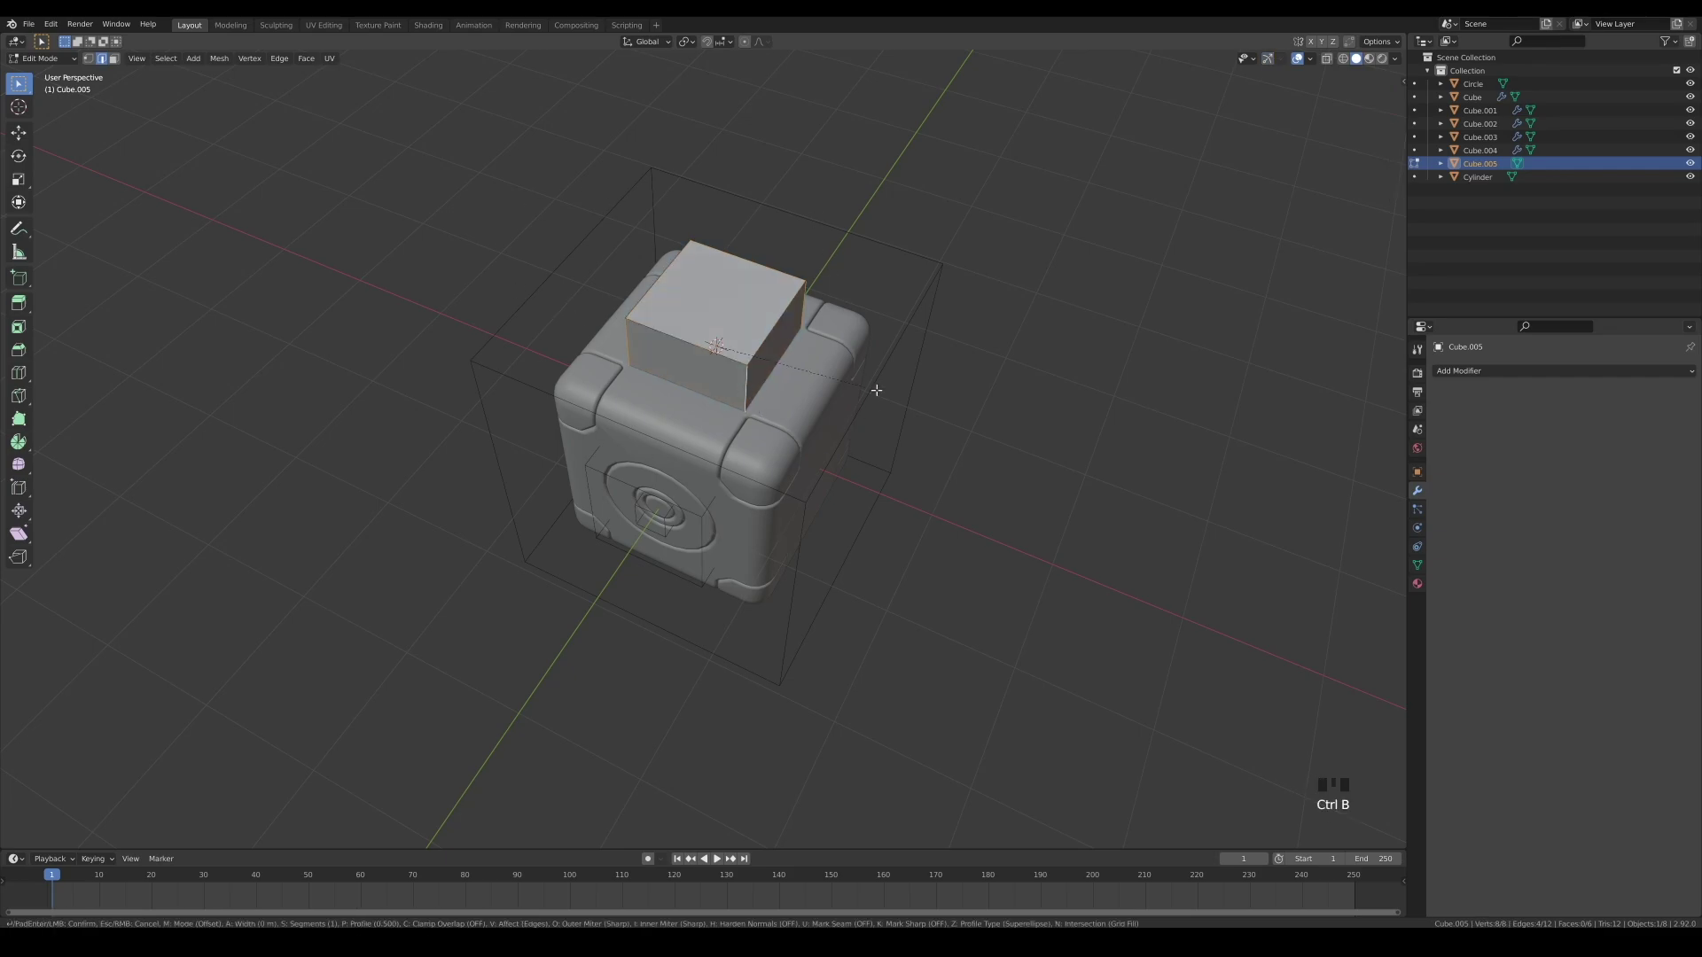
left_click(906, 400)
key("Tab")
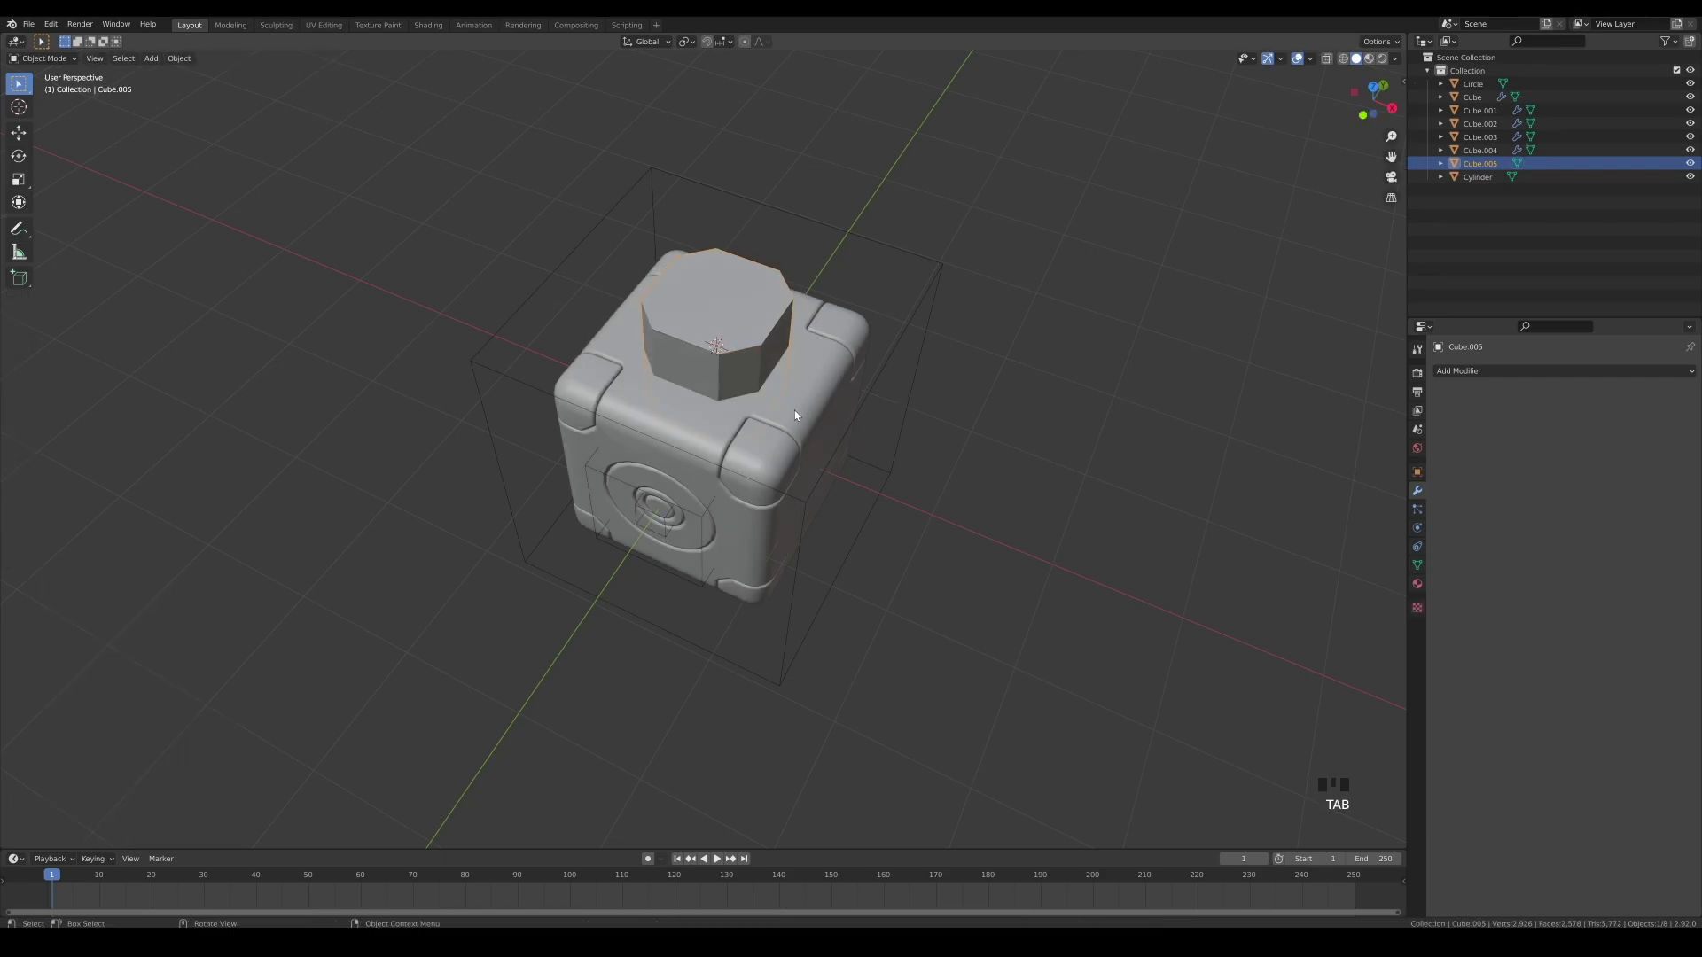
key("g")
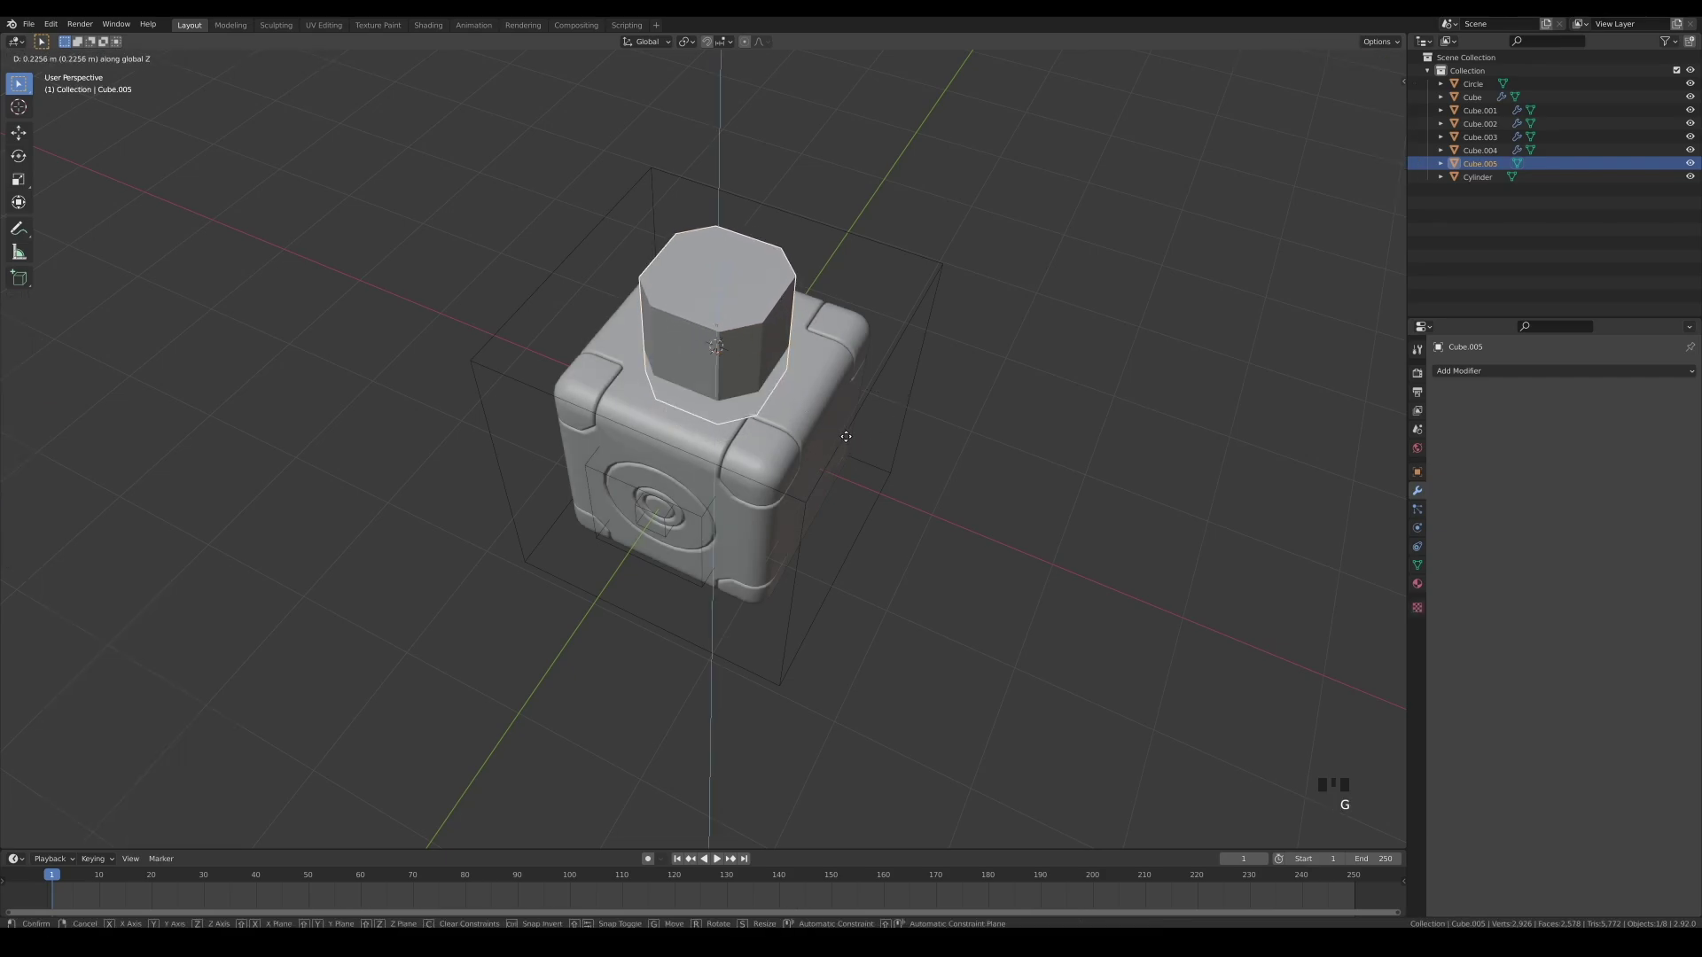
left_click(804, 432)
Slice the cube body with the octagonal block using Bool Tool and move the octagonal piece's new Boolean above its Bevel modifier.
left_click(805, 414, "shift")
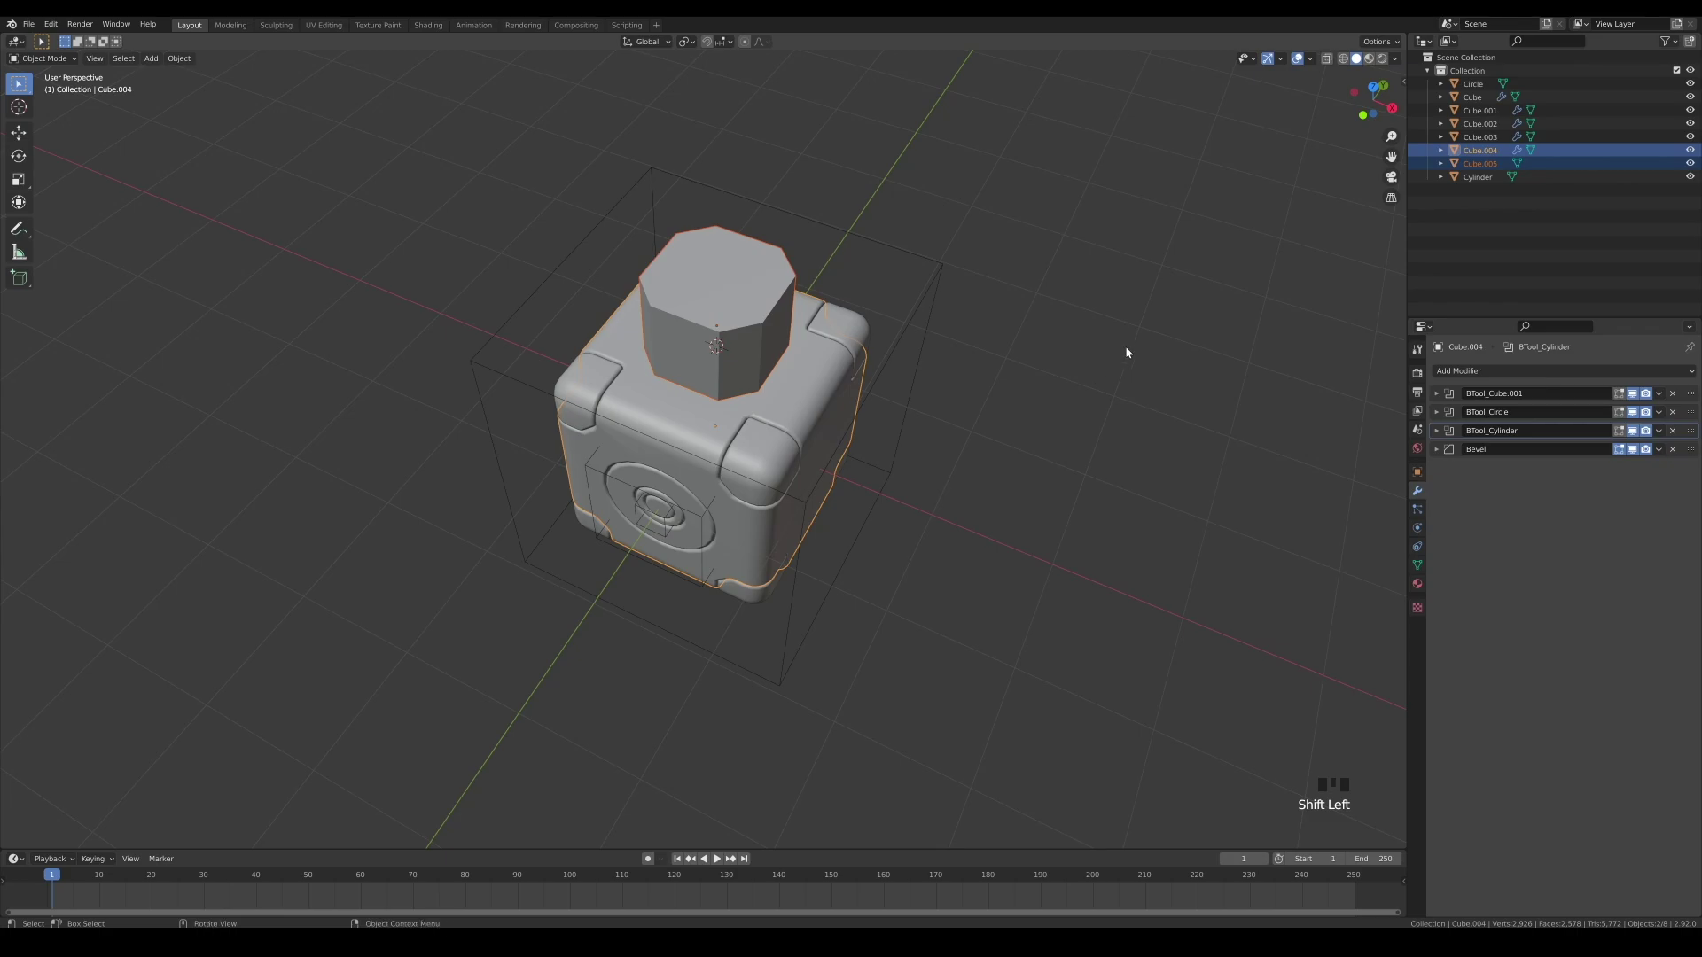
key("ctrl+KP_Divide")
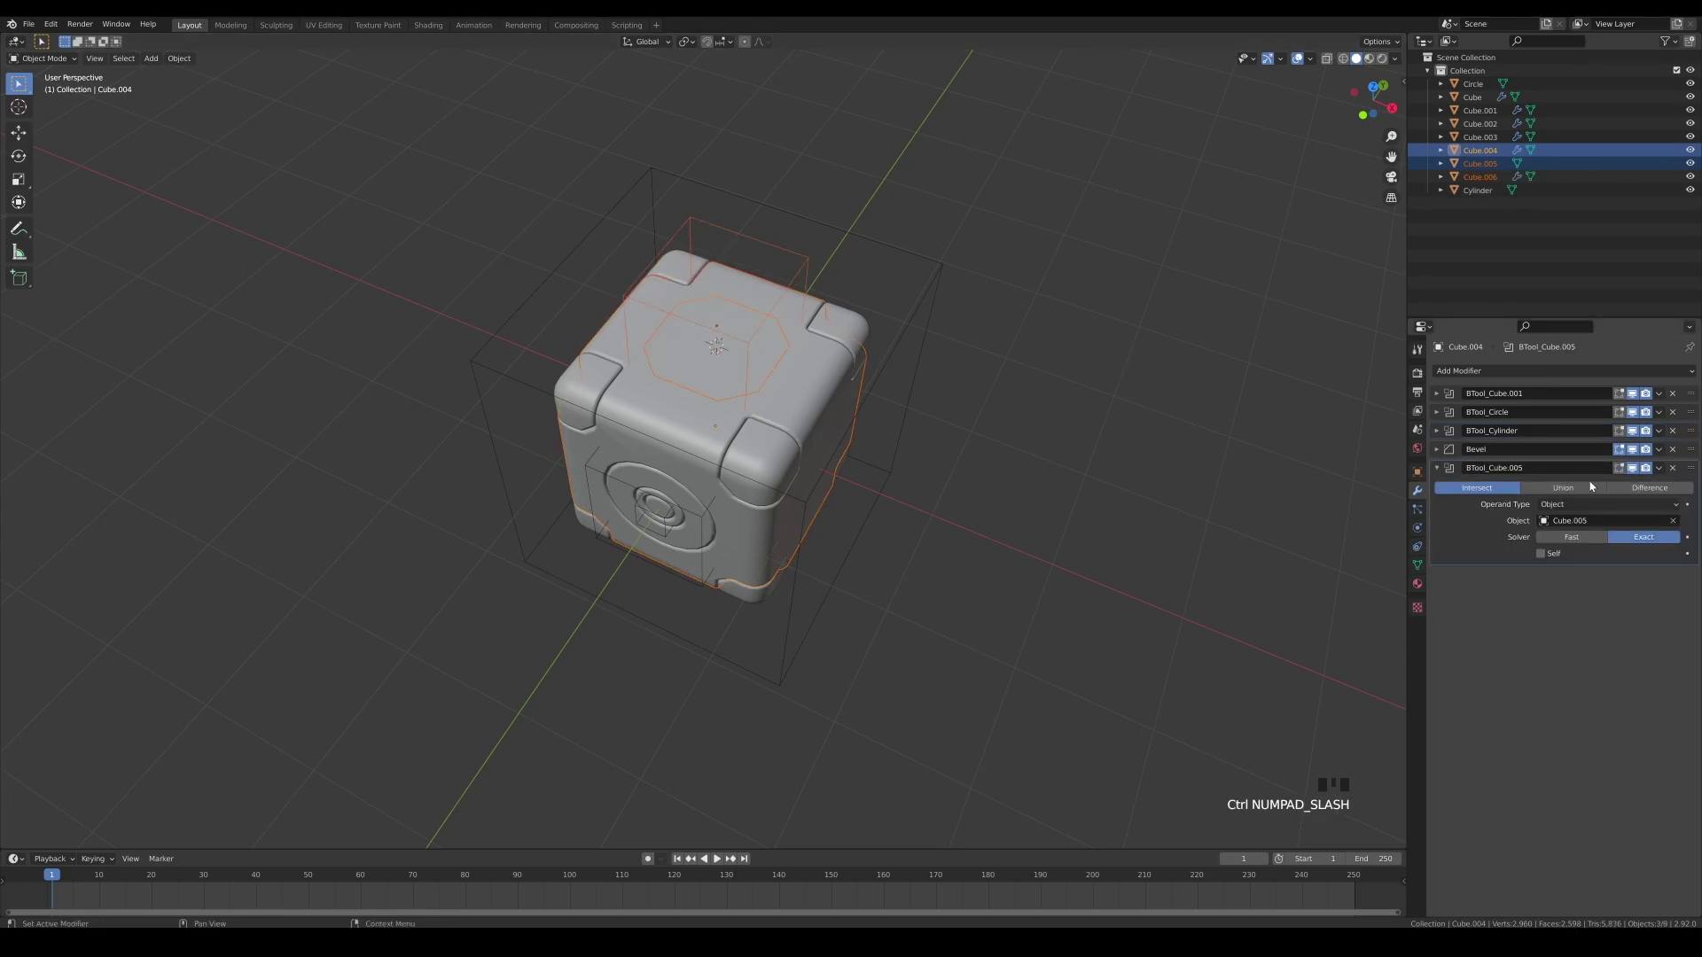
left_click_drag(1690, 468, 1687, 440)
left_click(1437, 449)
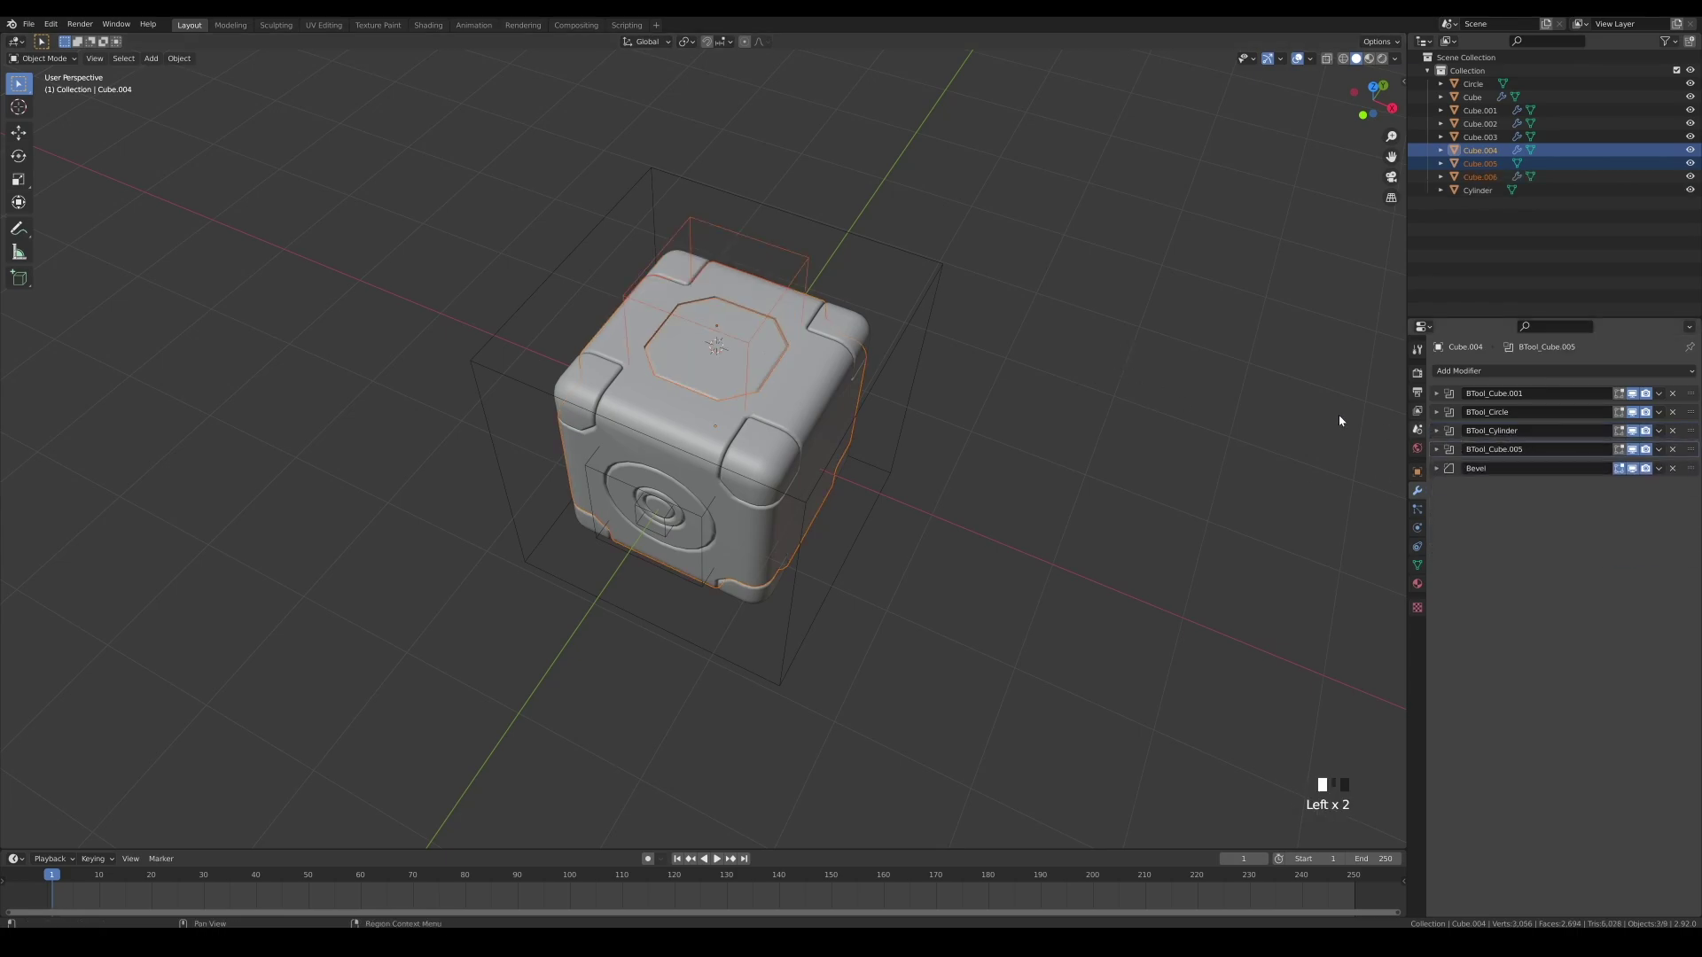
Move the octagonal block's Boolean above the Bevel modifier on the remaining cube body and deselect everything.
left_click(770, 364)
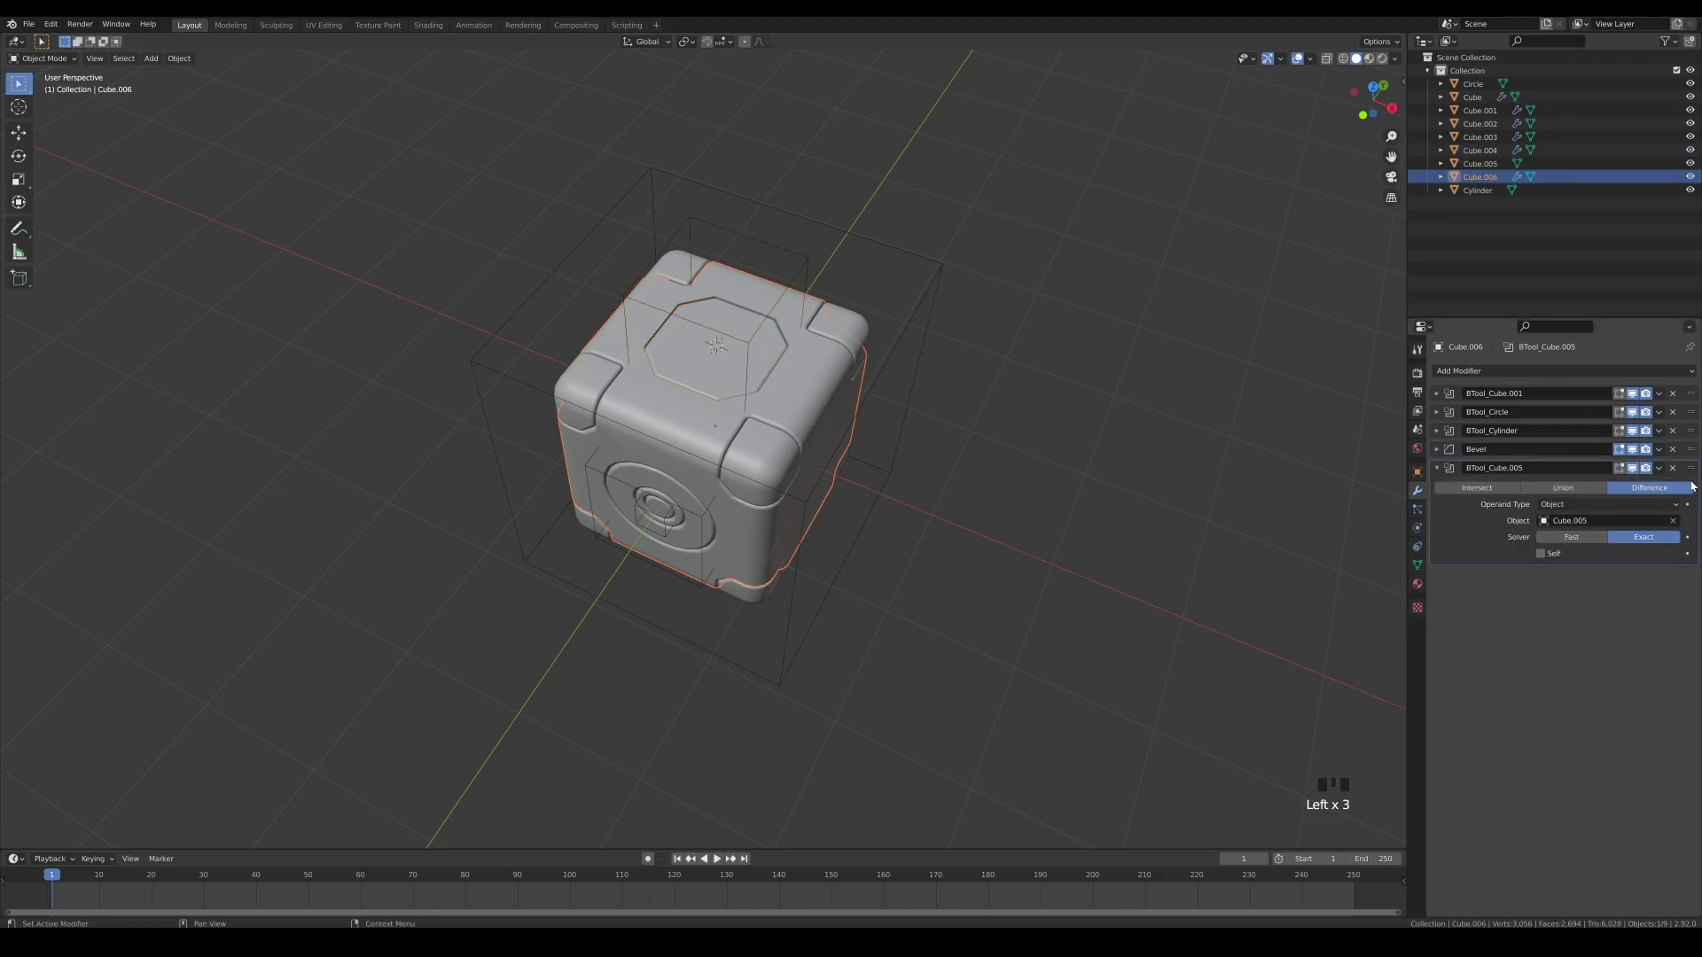
left_click_drag(1691, 449, 1692, 445)
left_click(1437, 449)
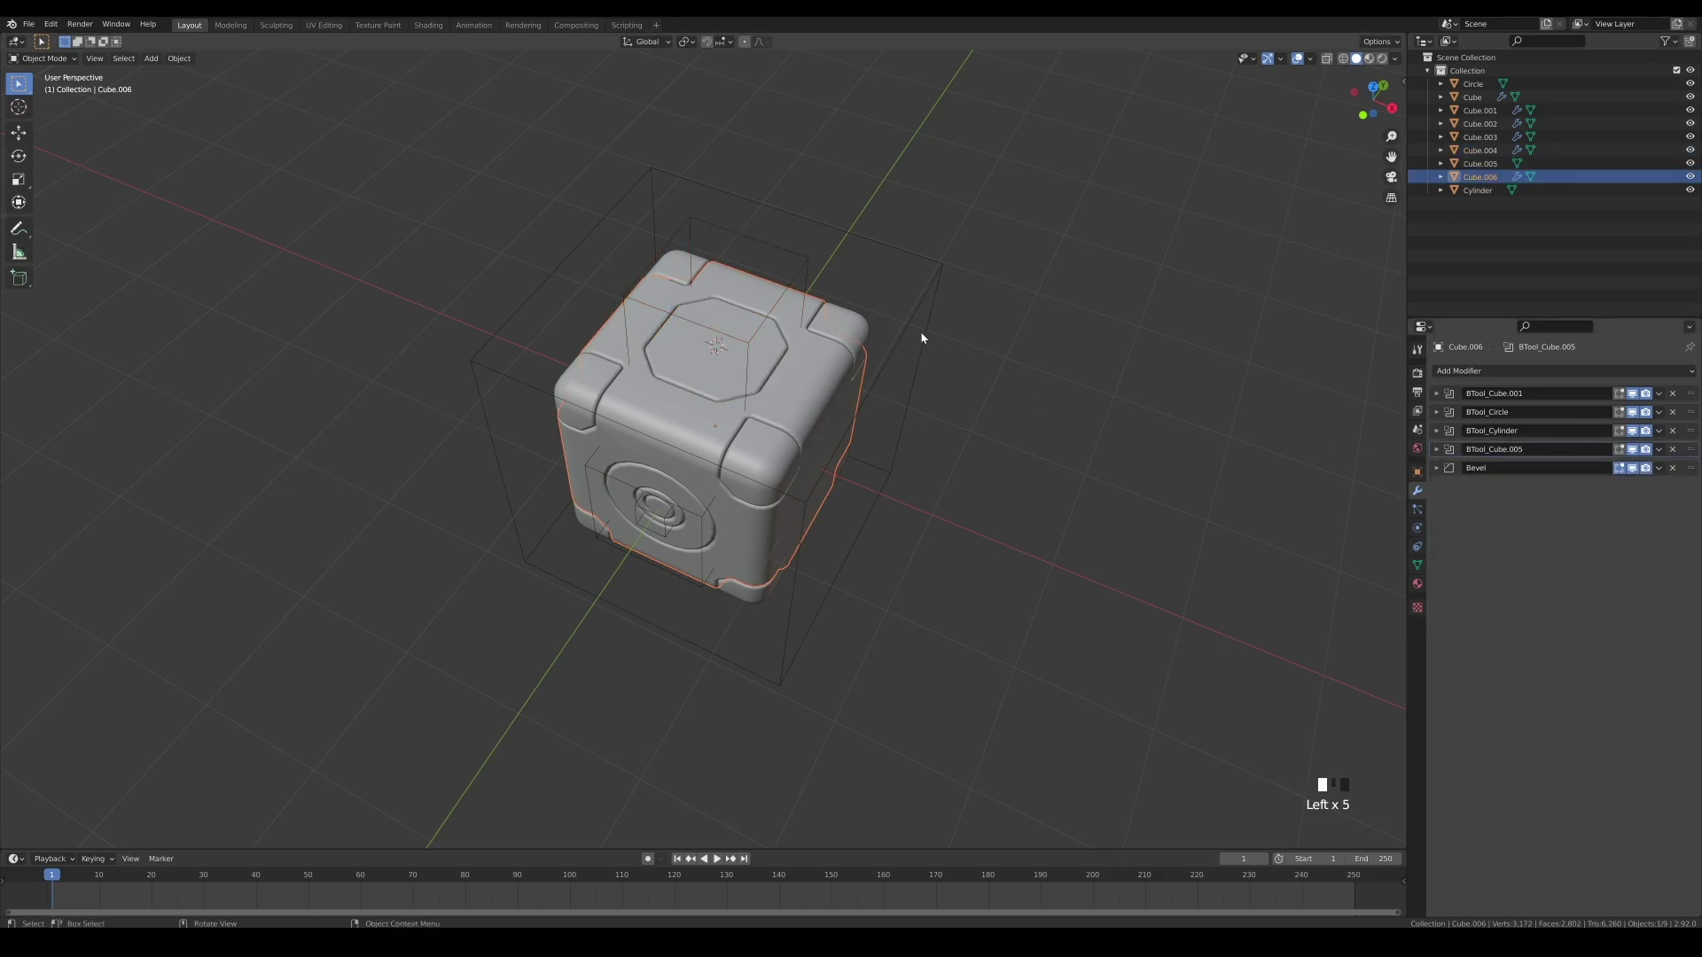
left_click(922, 336)
middle_click_drag(951, 555, 958, 525)
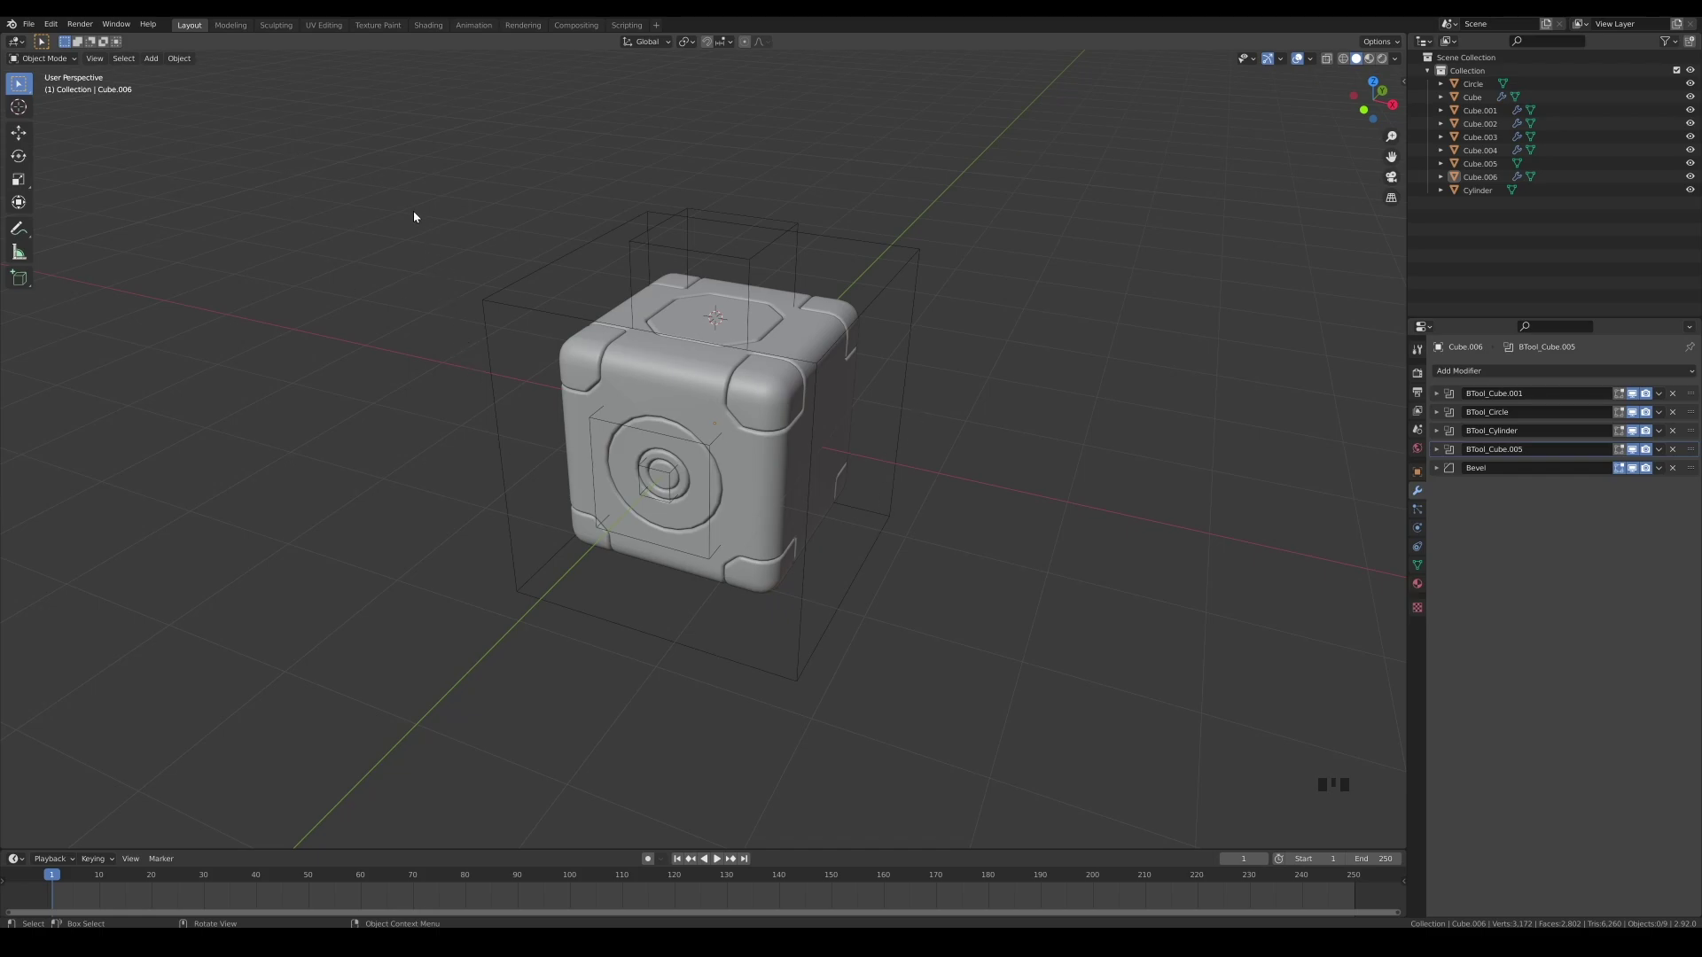
Duplicate all the cube pieces and cutter objects in place.
left_click_drag(325, 188, 1069, 510)
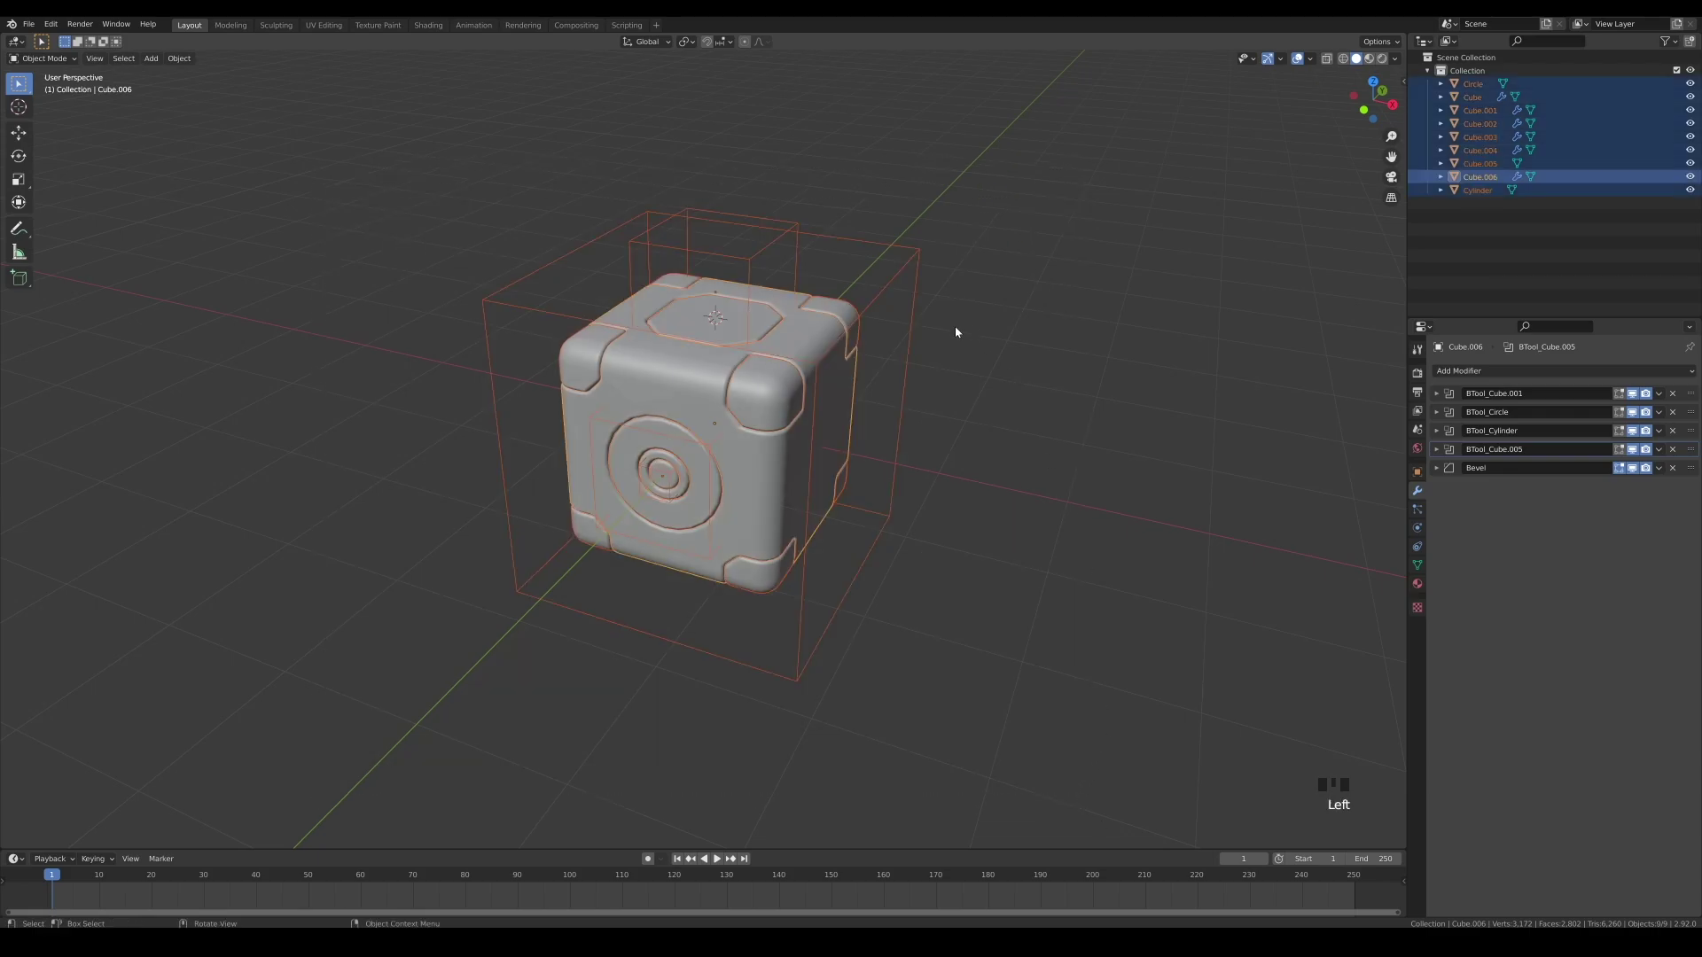
key("shift+d")
right_click(538, 235)
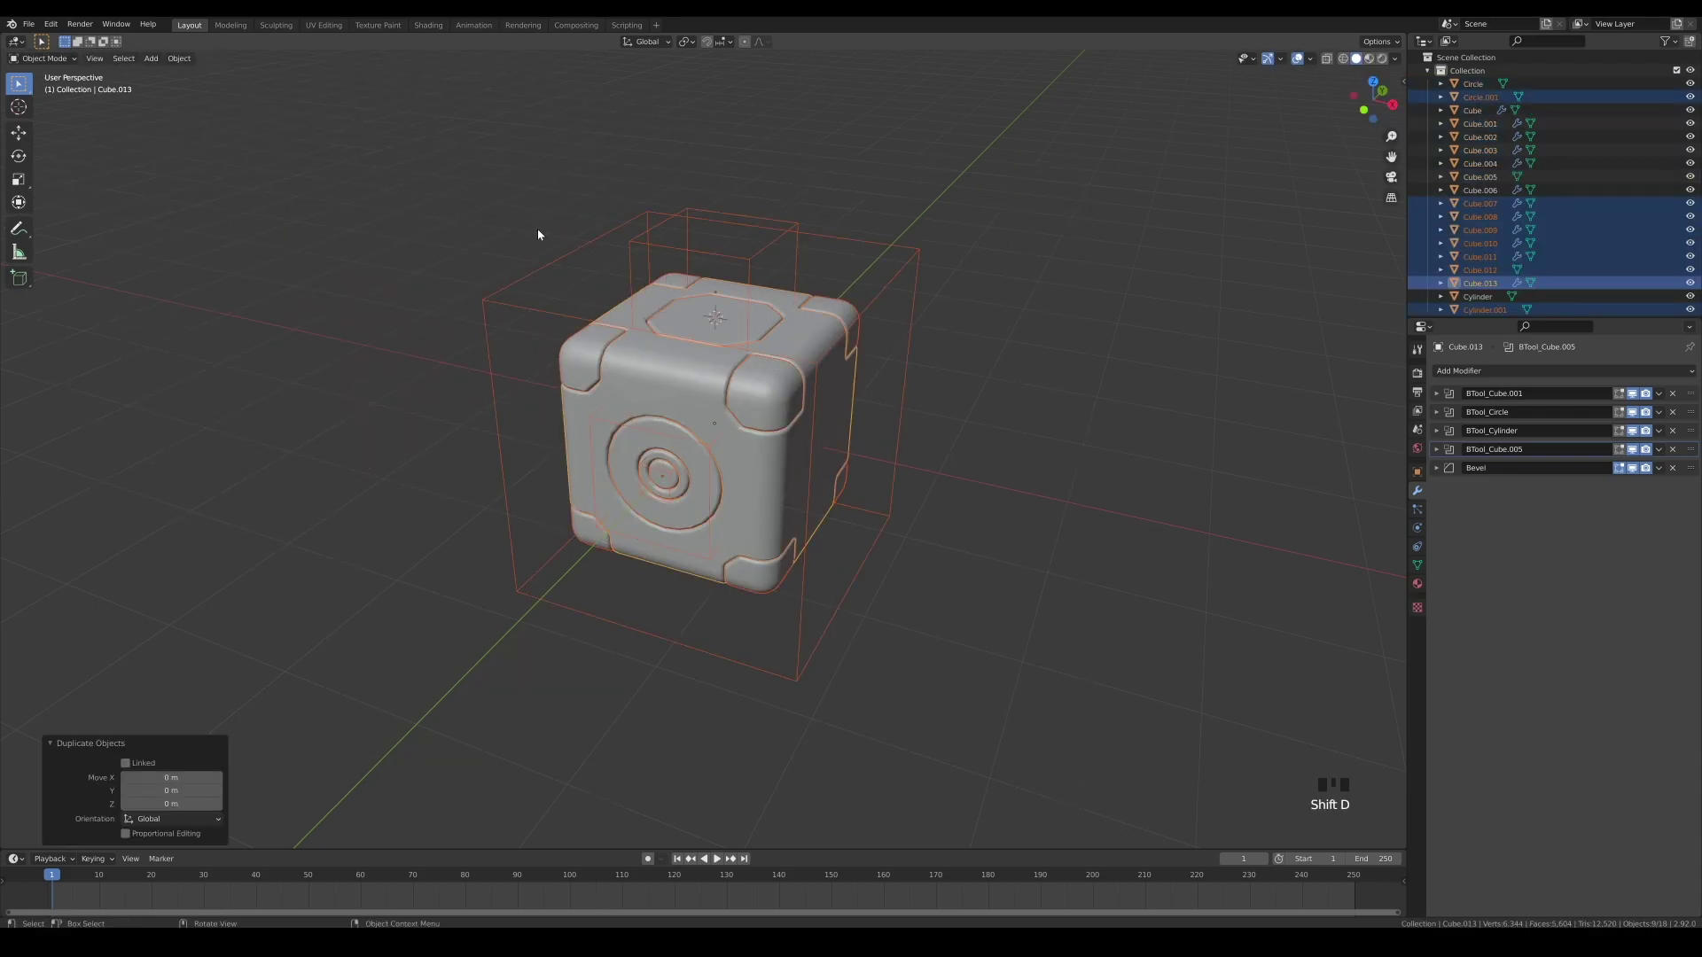
Move the duplicates into a new collection named Backup and exclude that collection from the view layer.
key("m")
key("m")
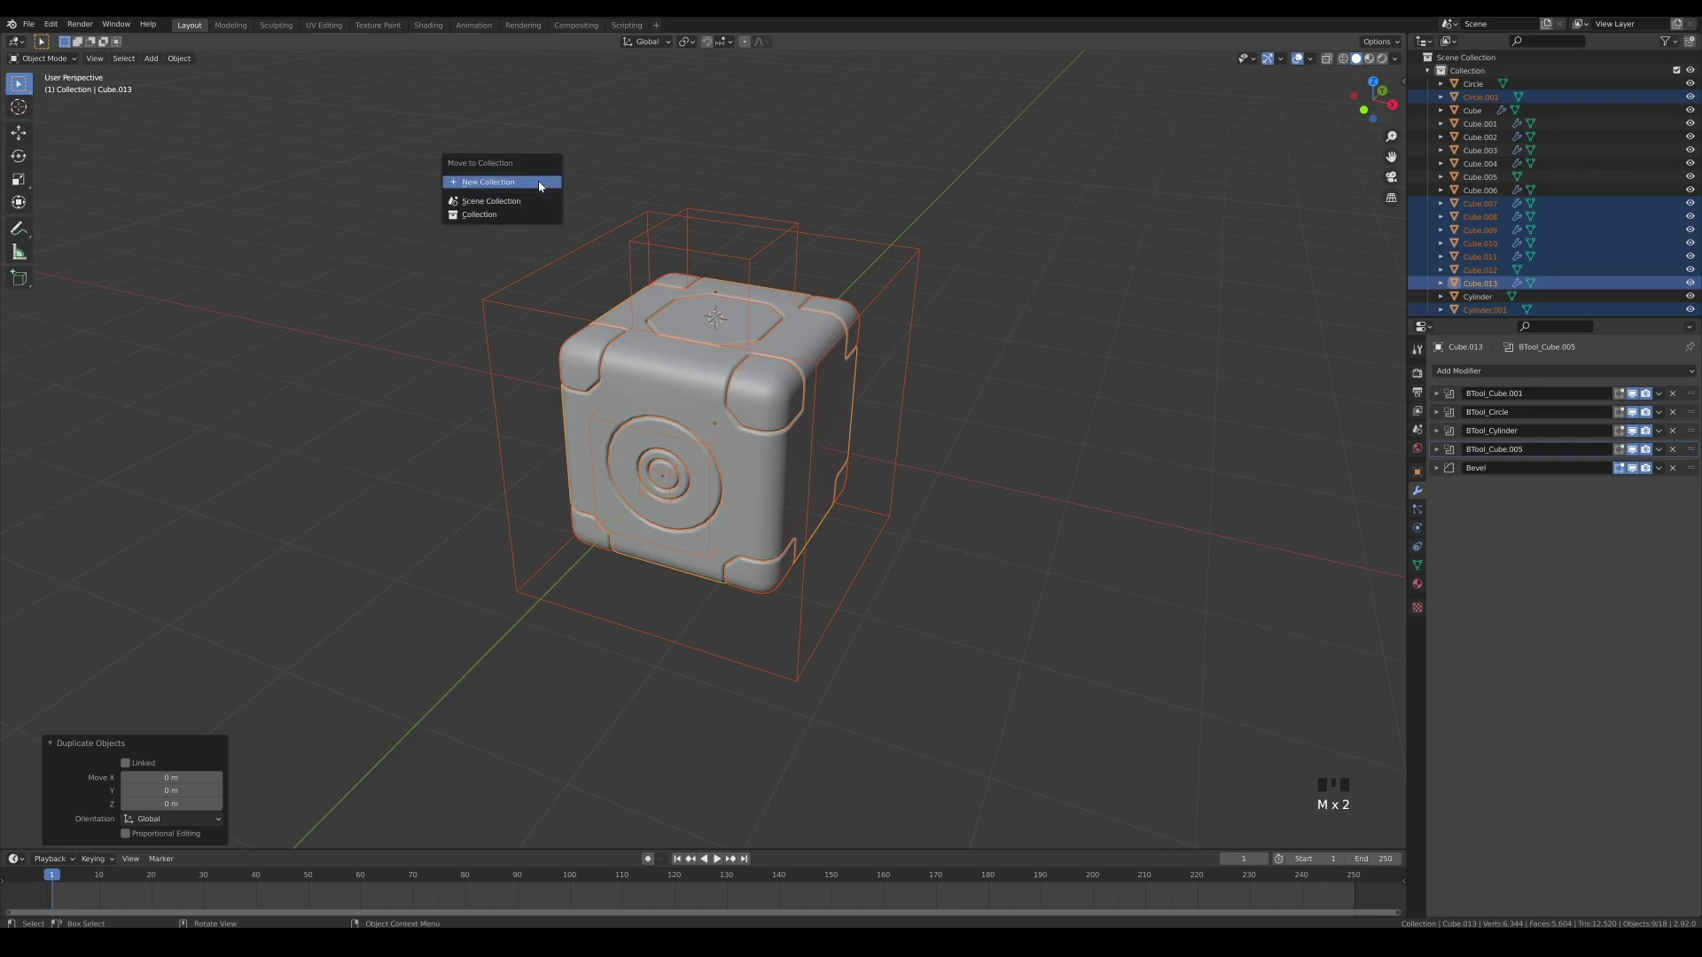
left_click(538, 213)
type("Backup")
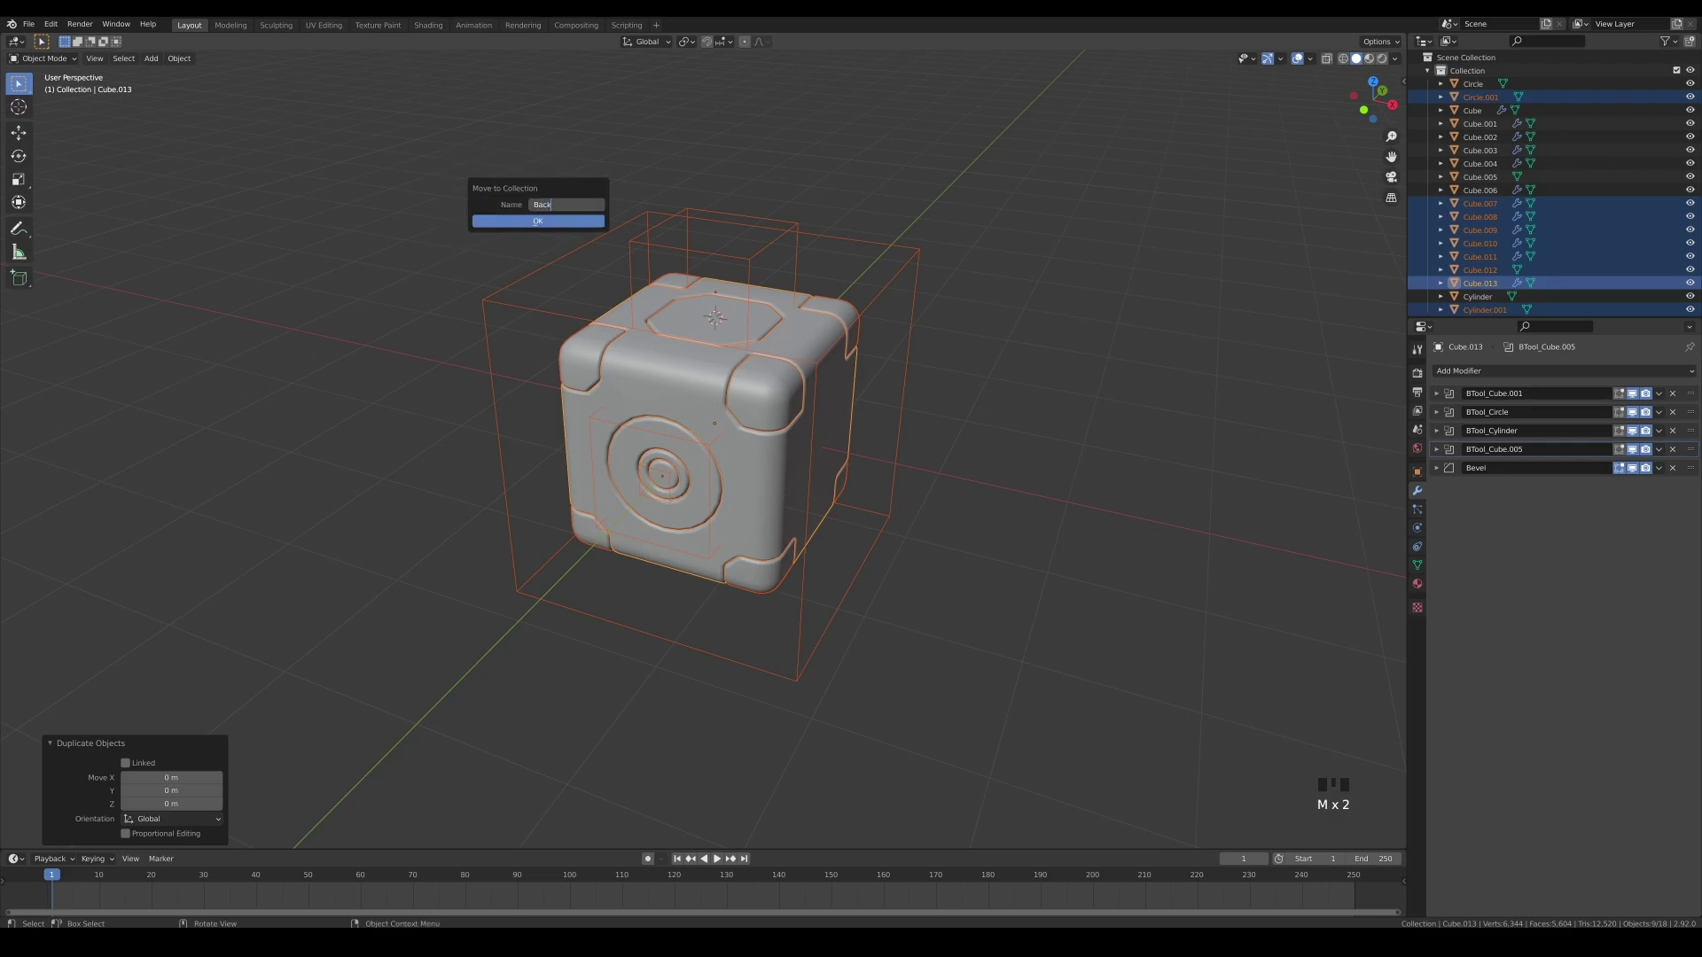
key("Return")
key("Return")
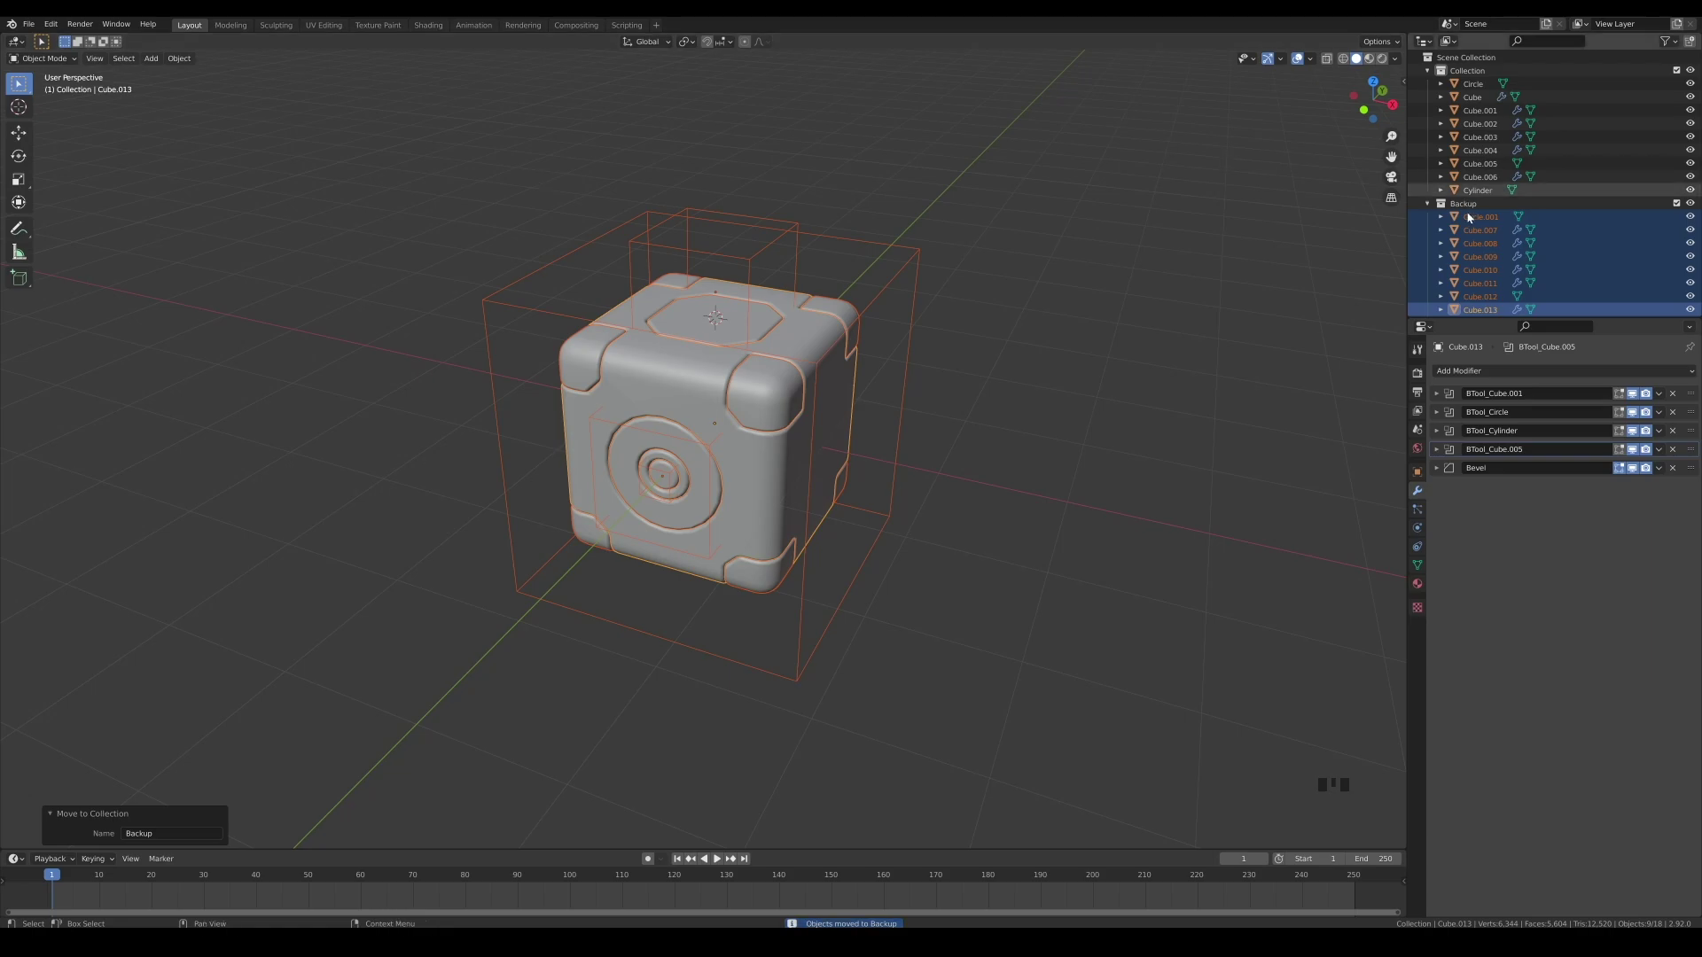
left_click(1676, 204)
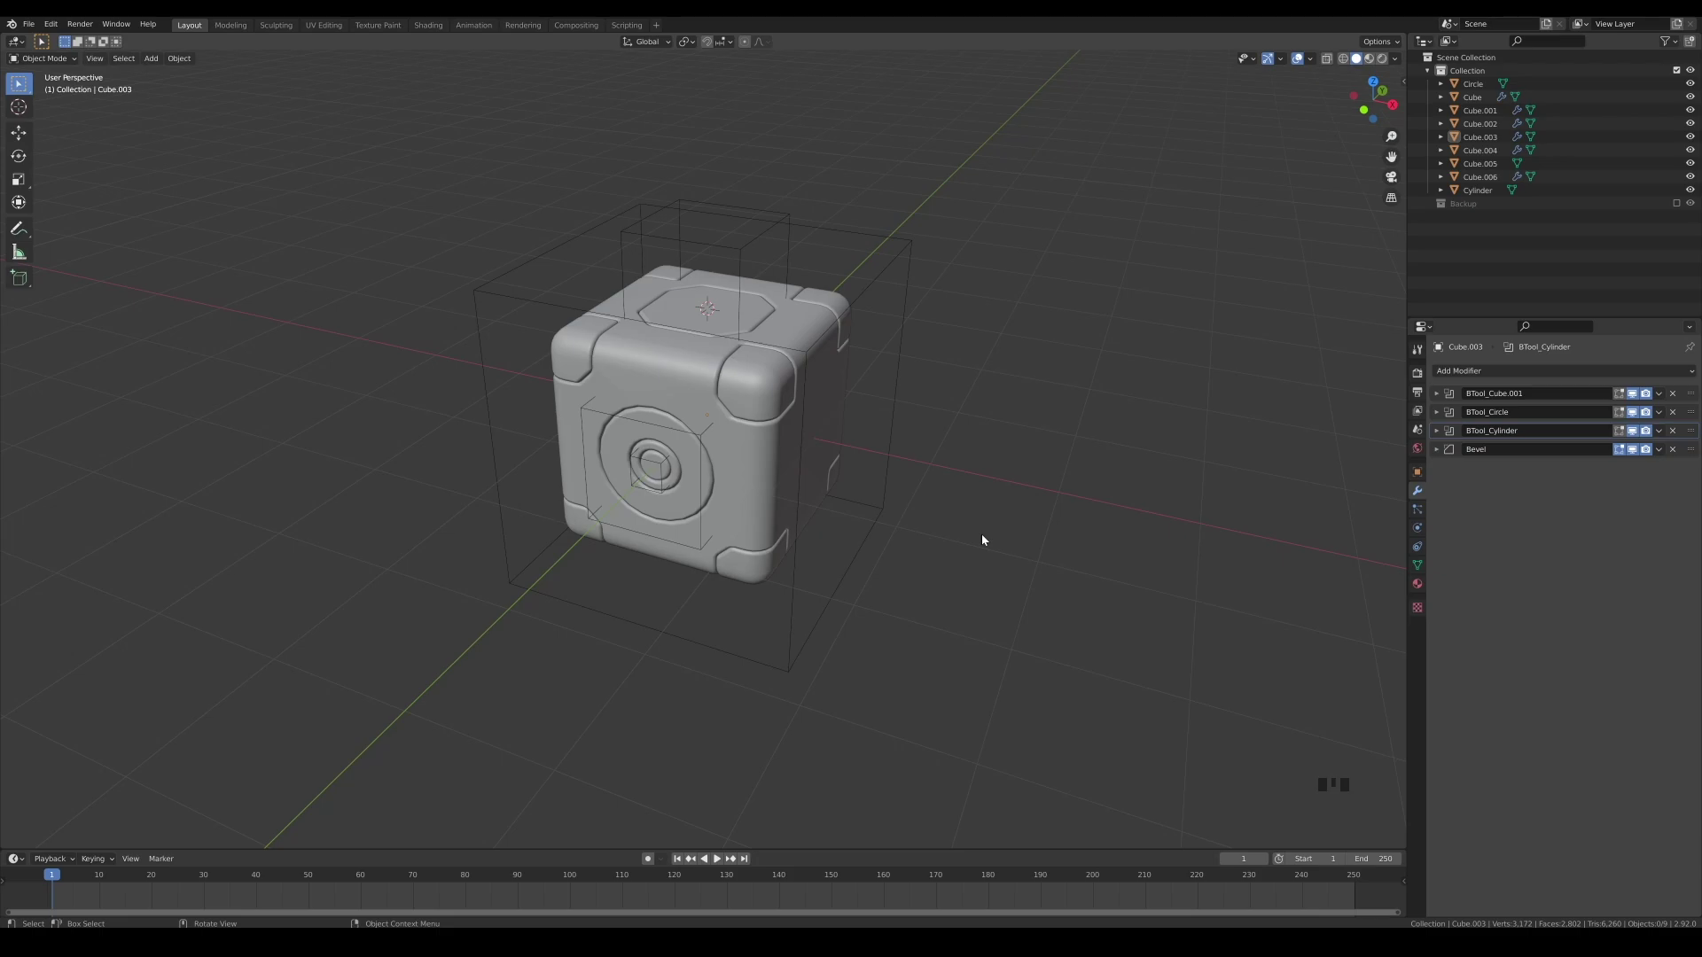
Make all remaining objects and their object data single-user and convert them to meshes.
key("a")
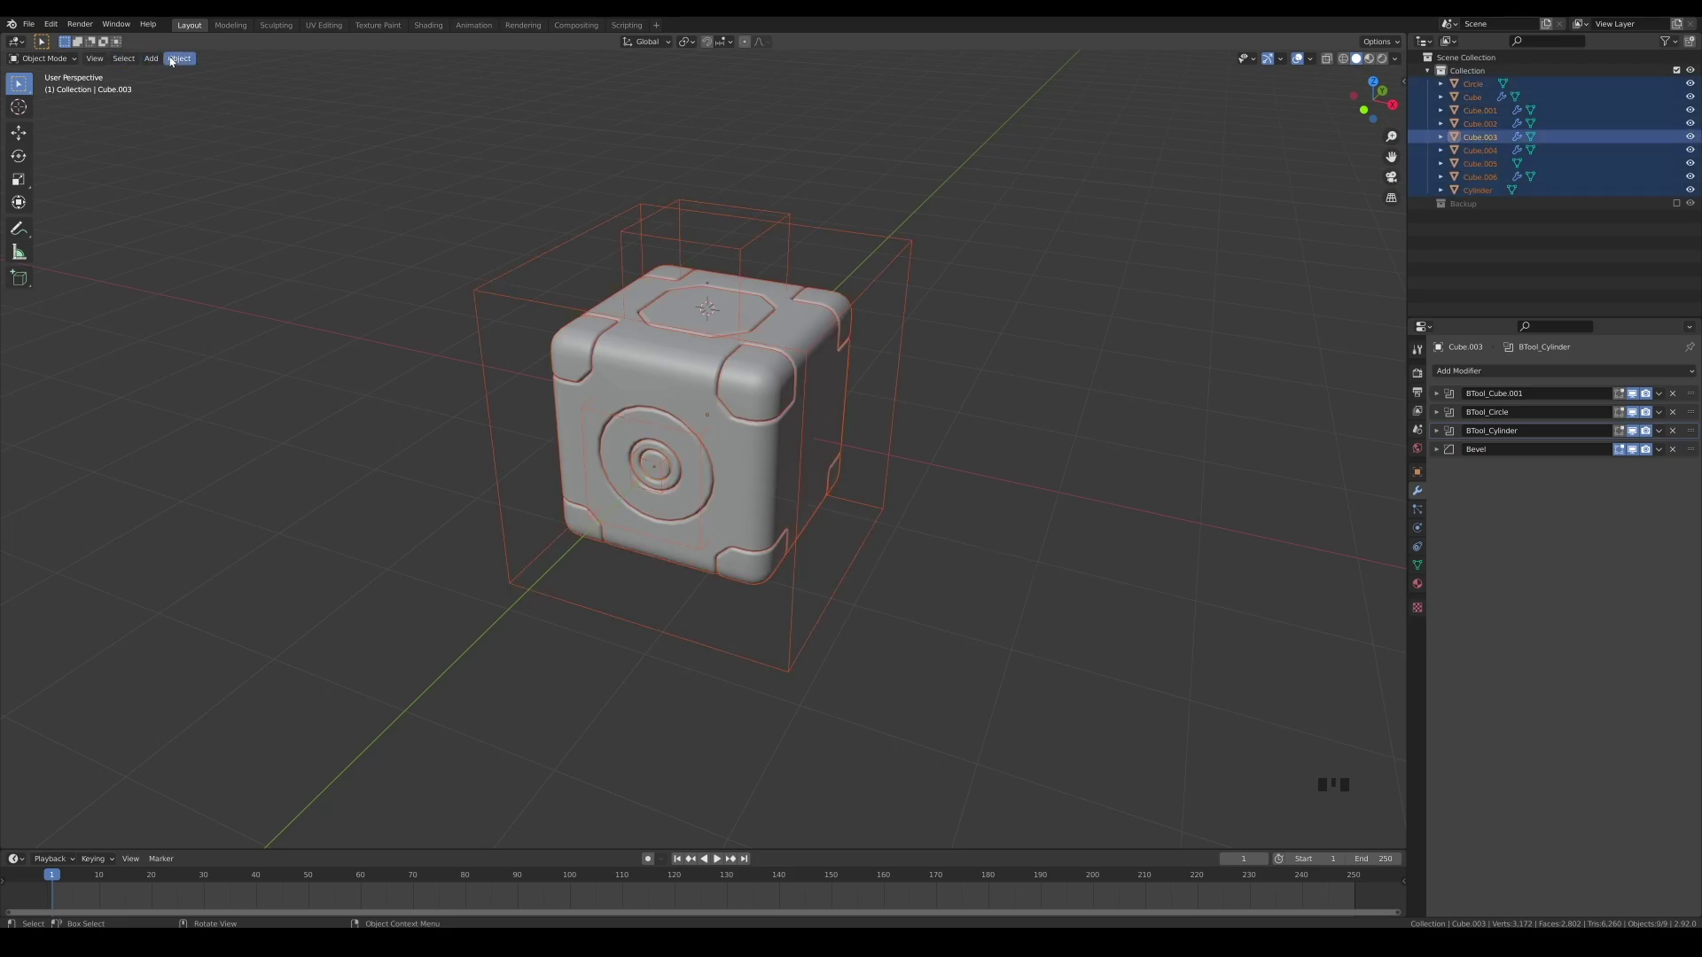
left_click(179, 58)
mouse_move(244, 265)
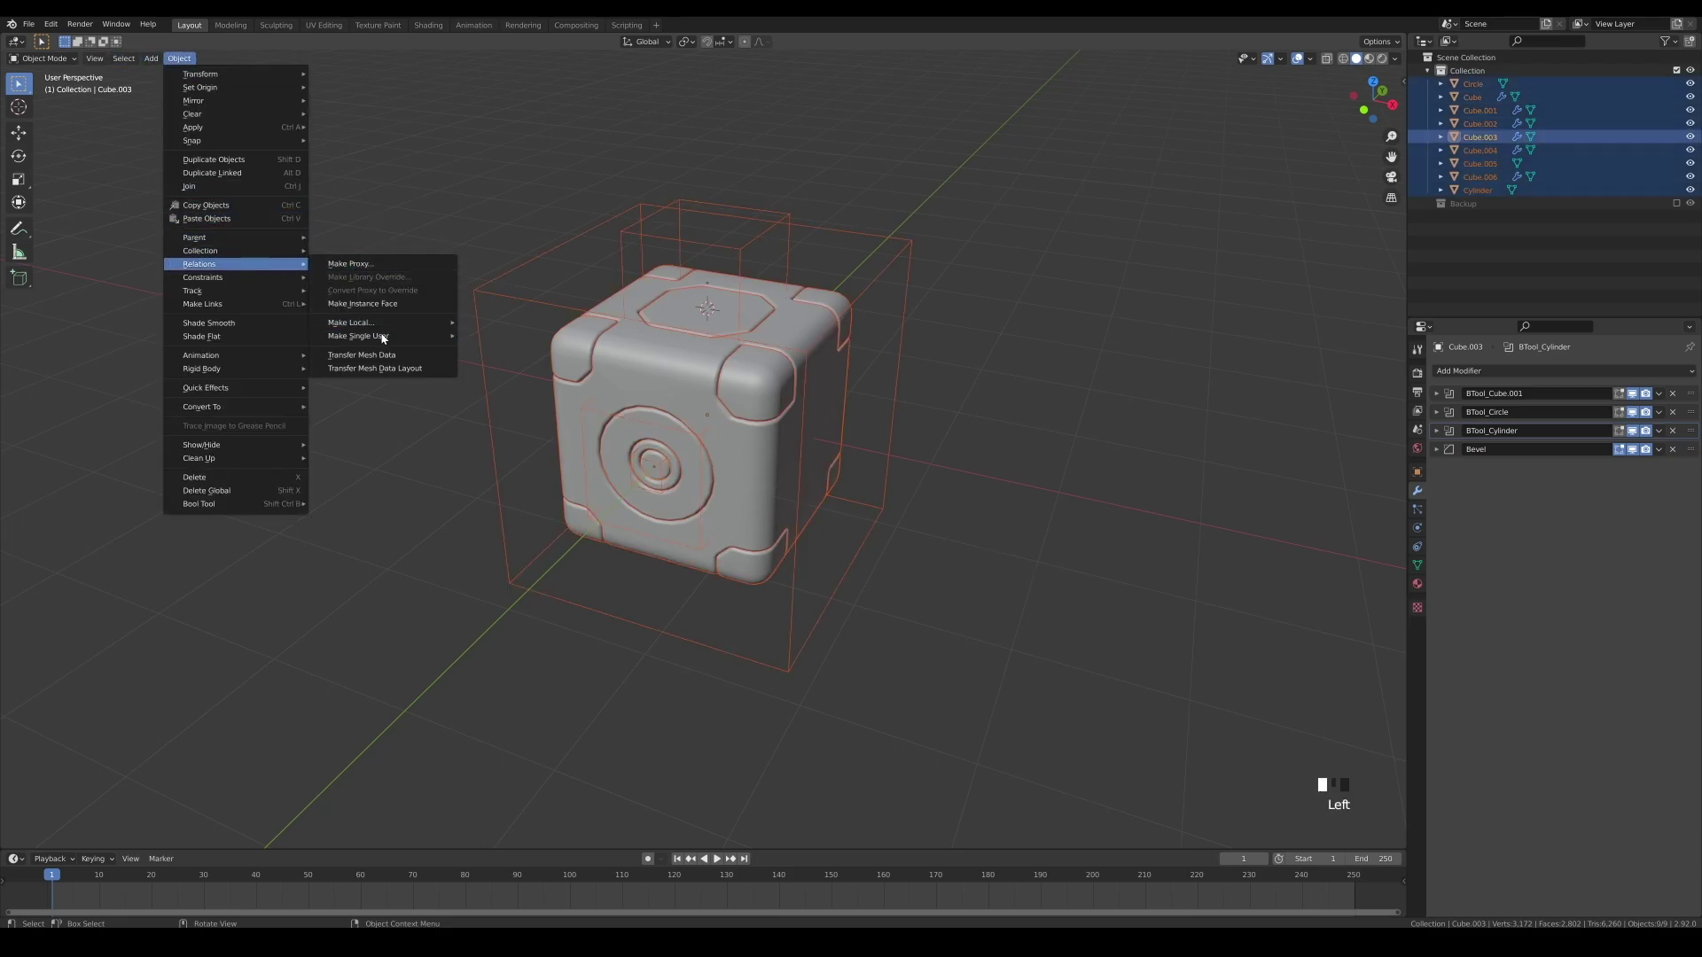
mouse_move(398, 336)
left_click(525, 353)
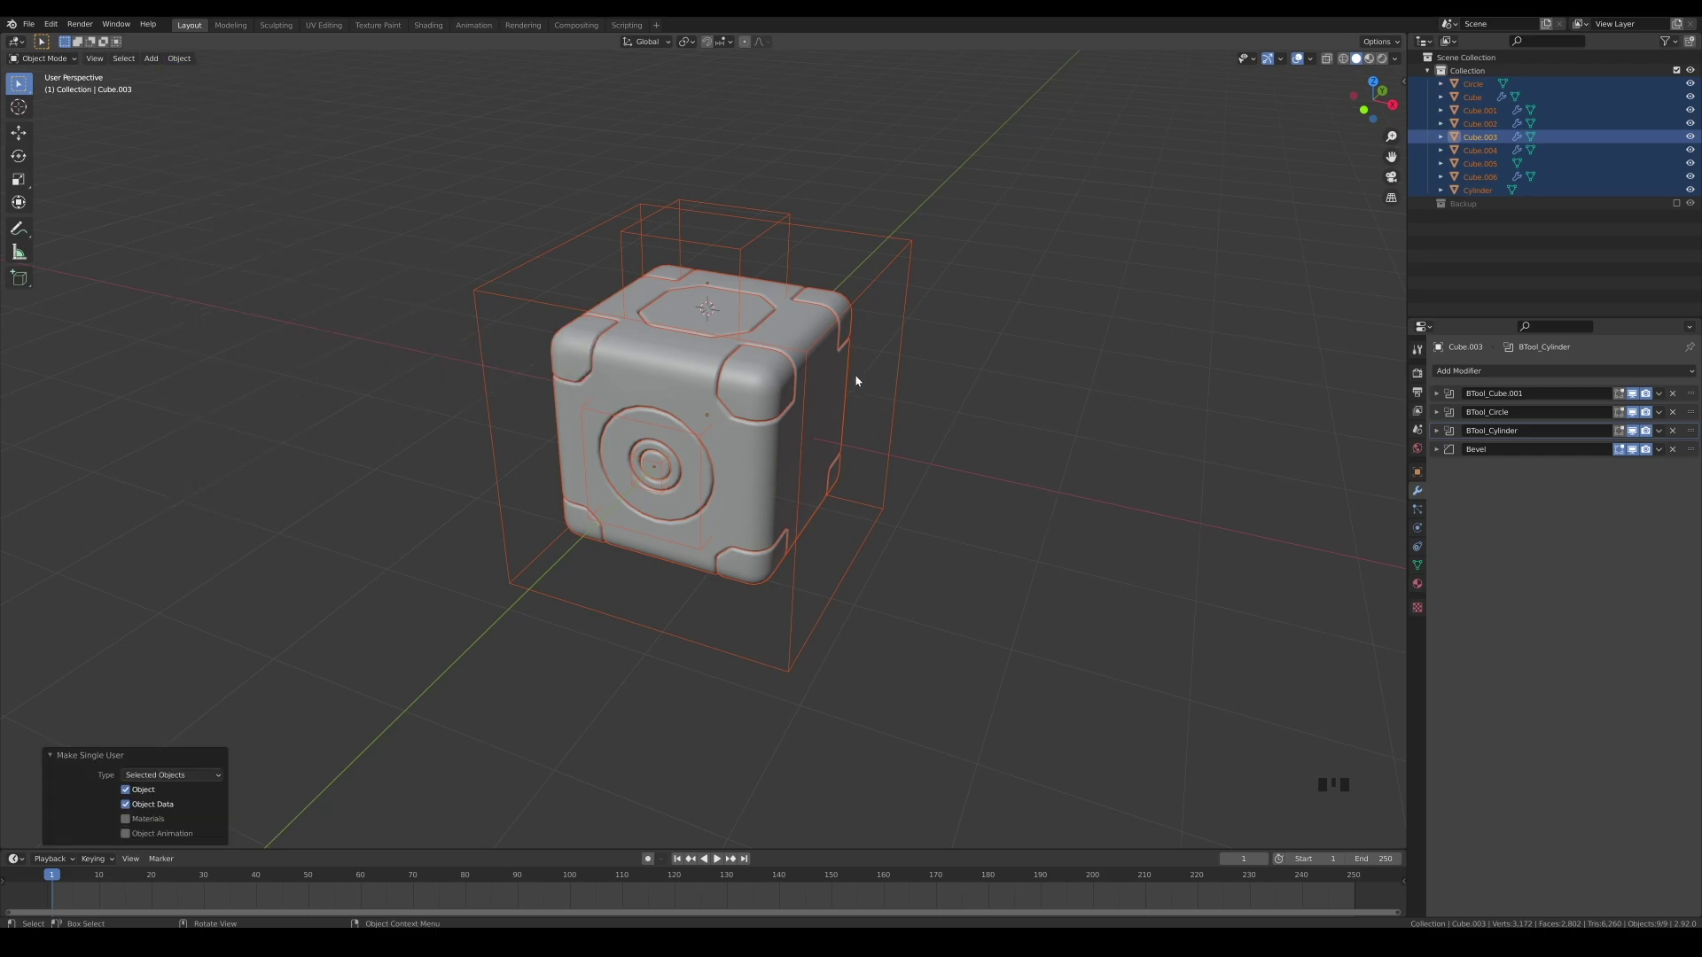
left_click(179, 58)
mouse_move(254, 413)
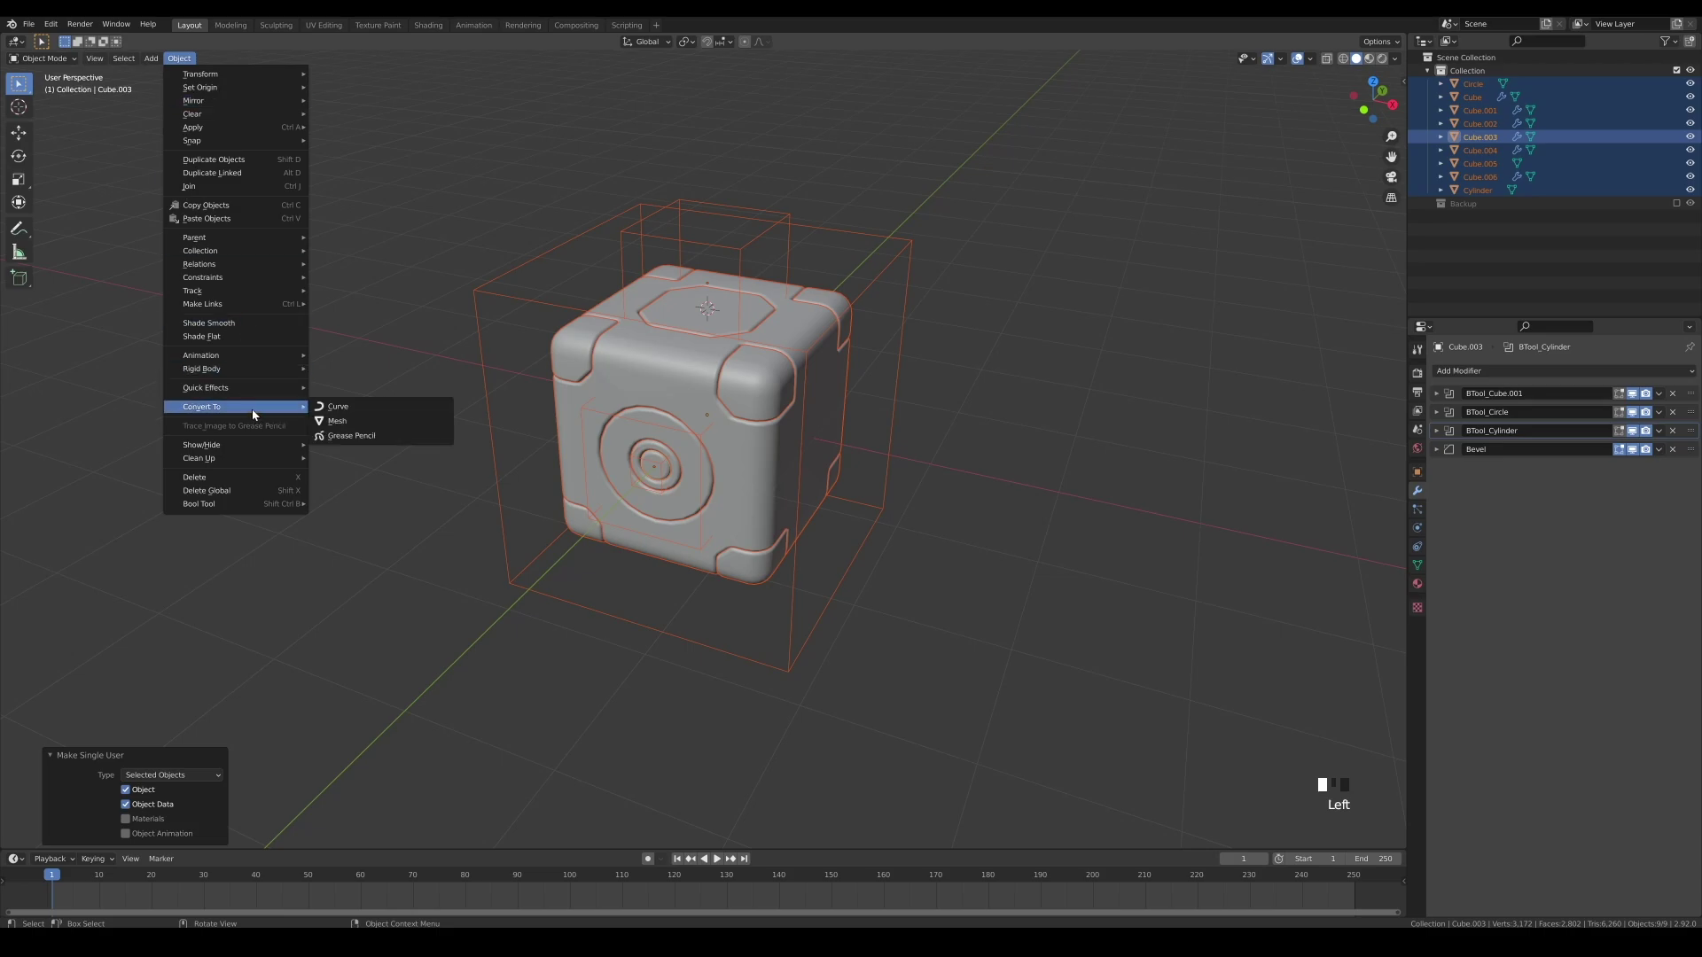
left_click(366, 423)
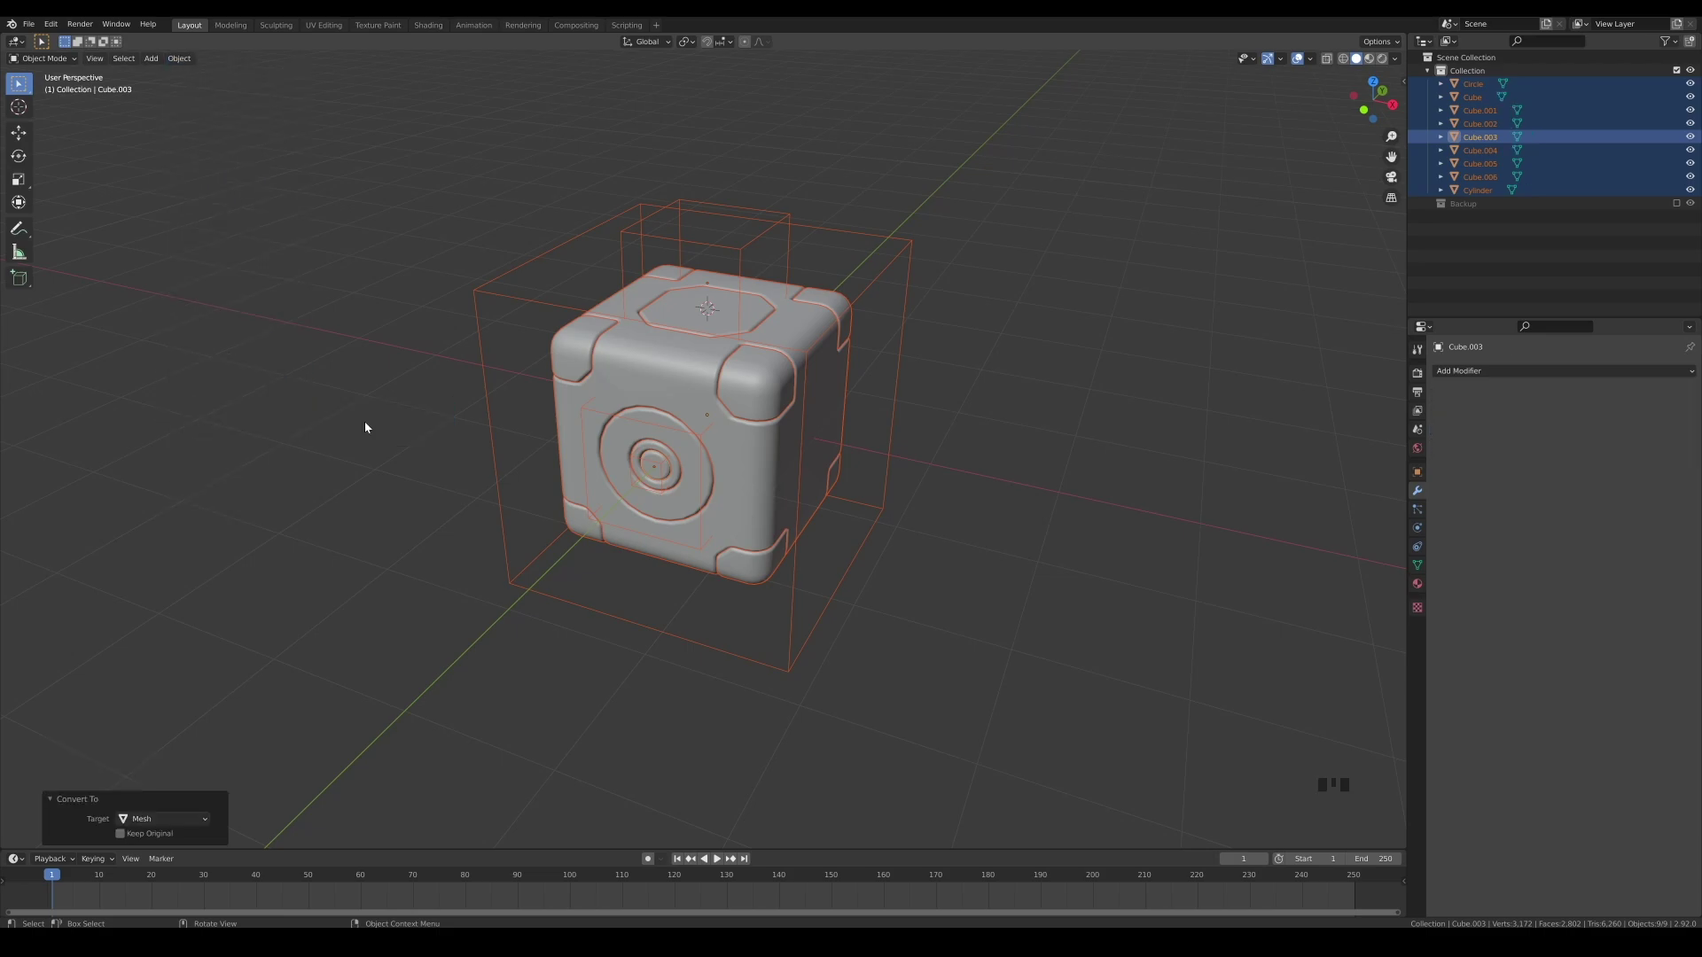
Delete the large box cutter around the cube and the octagonal cutter rising above its top face.
left_click(730, 409)
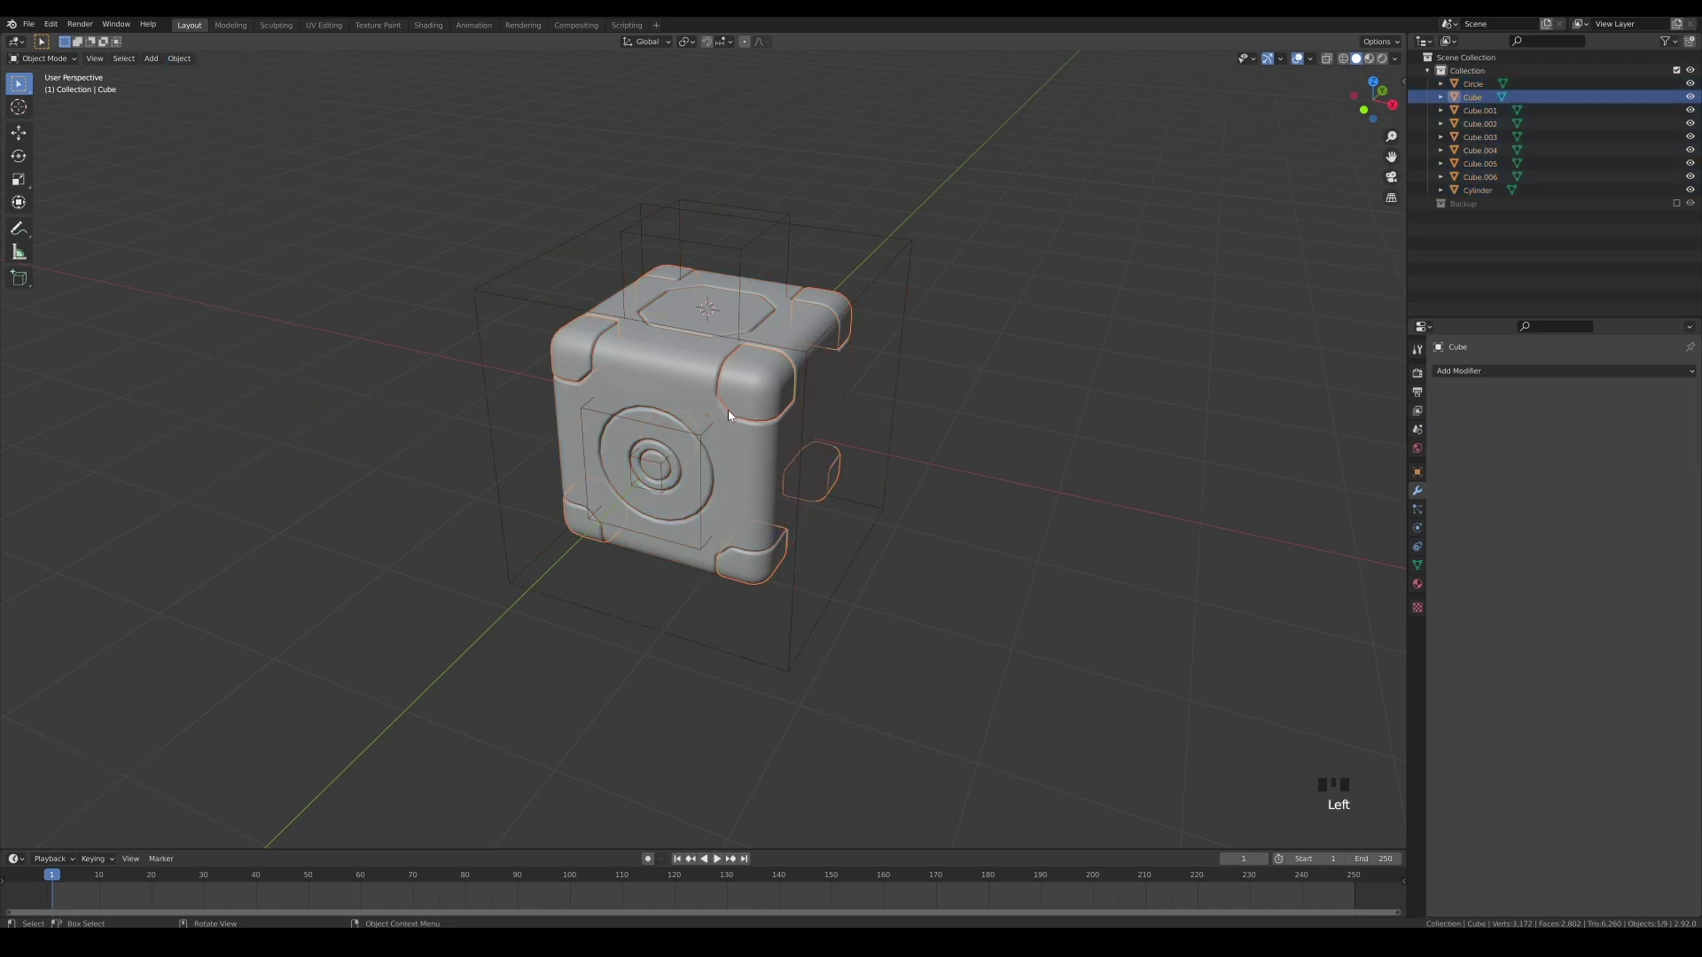
left_click(653, 383)
left_click(620, 454)
left_click(620, 455)
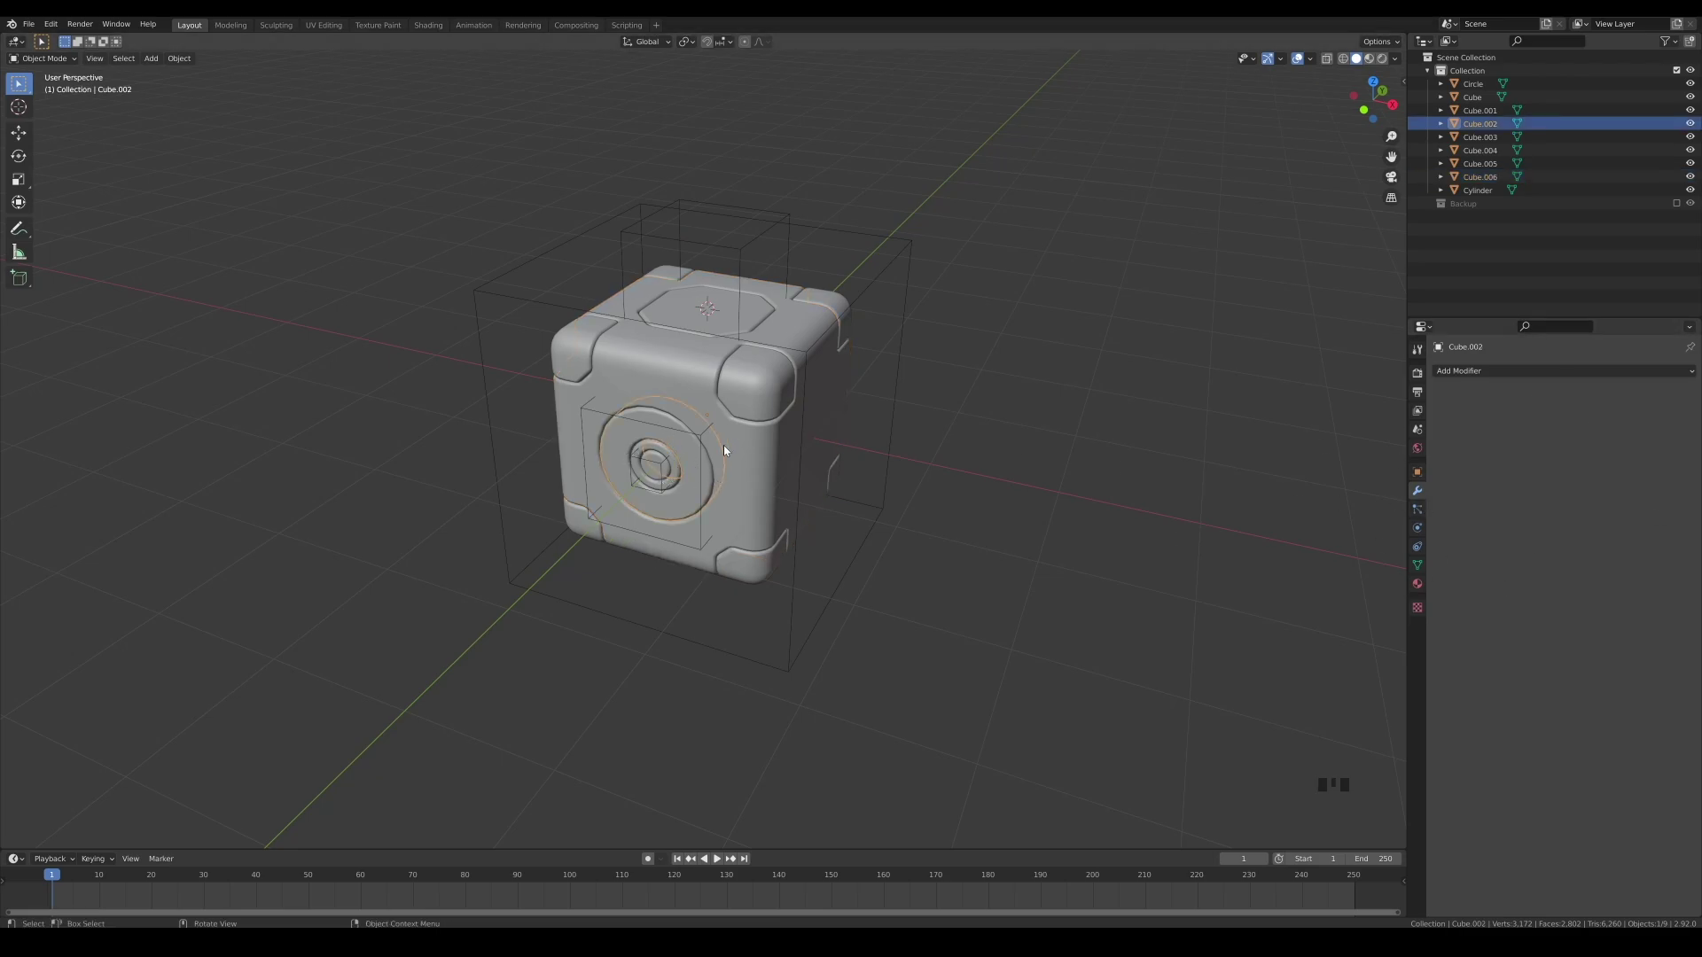
left_click_drag(624, 156, 814, 231)
key("x")
left_click(809, 190)
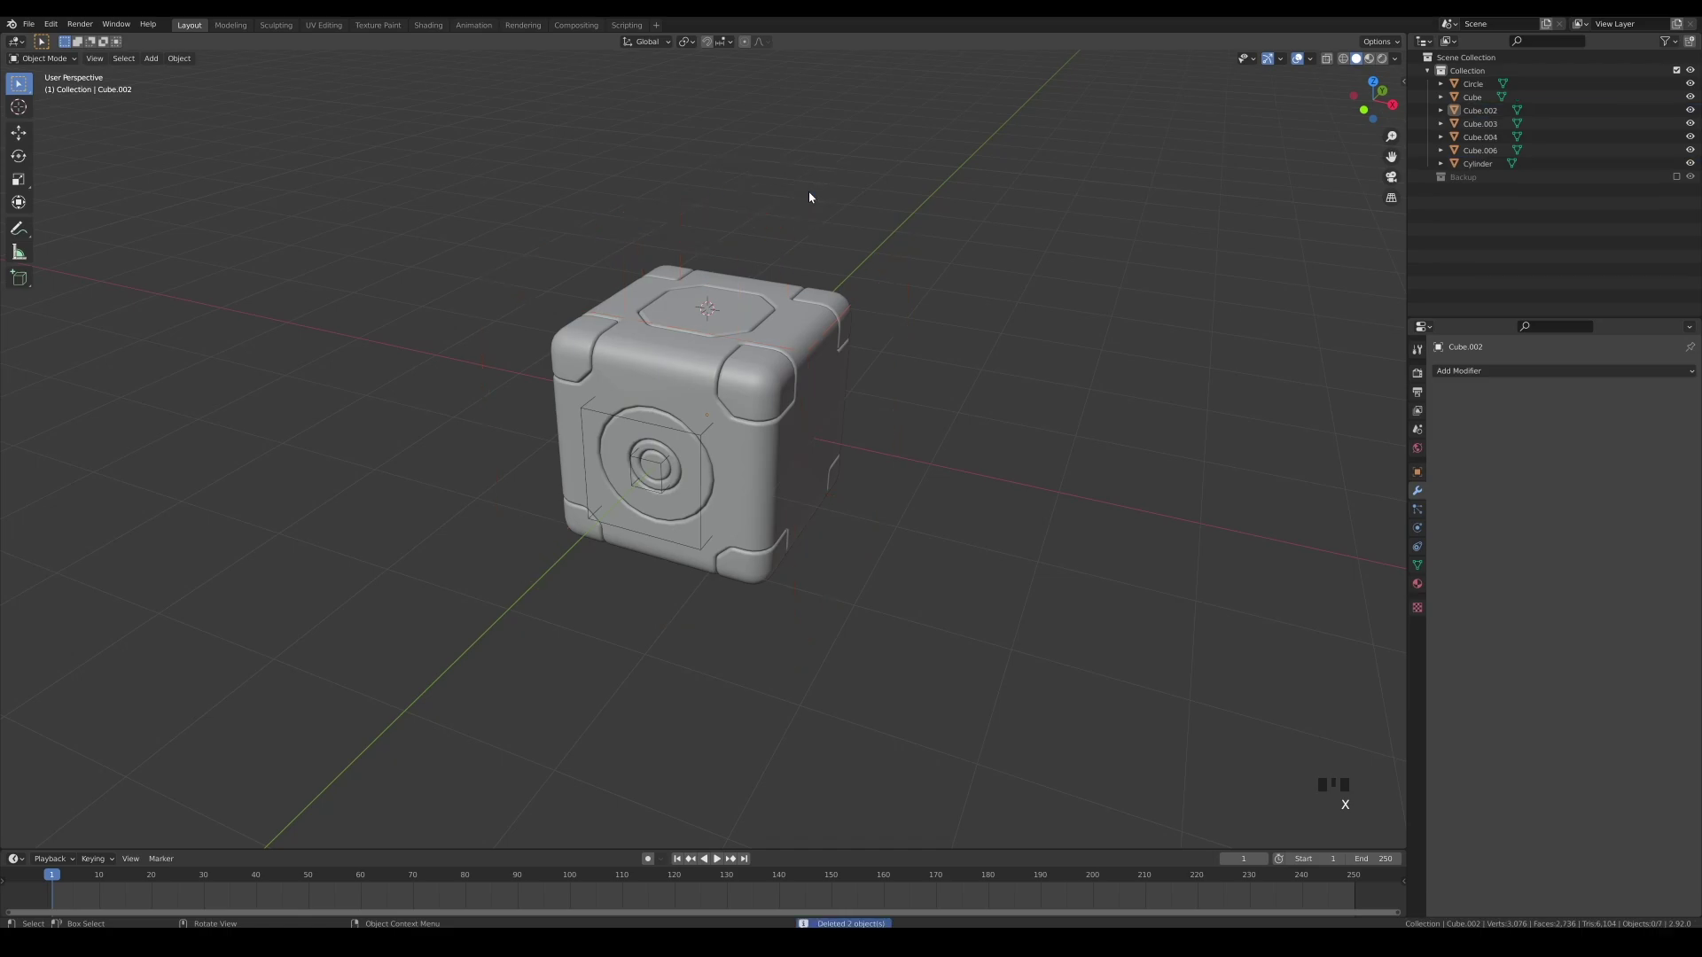
Delete the circle and cylinder cutters in the cube's front face.
left_click(678, 429)
key("x")
left_click(678, 429)
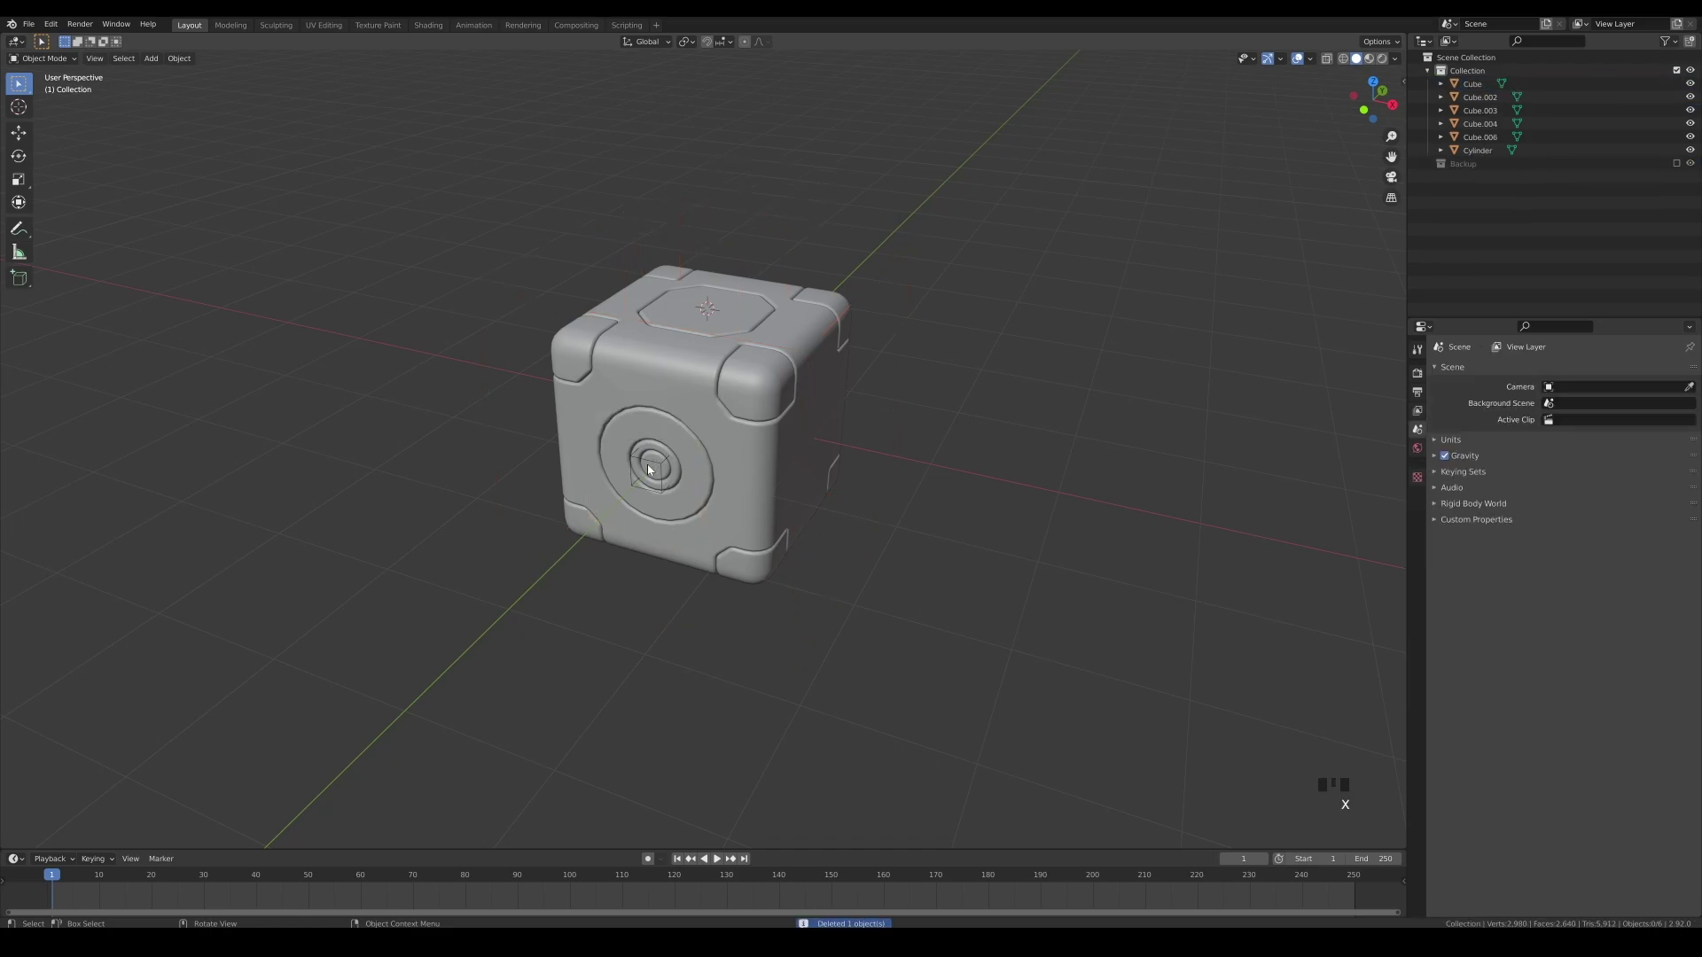
left_click(645, 464)
key("x")
left_click(644, 465)
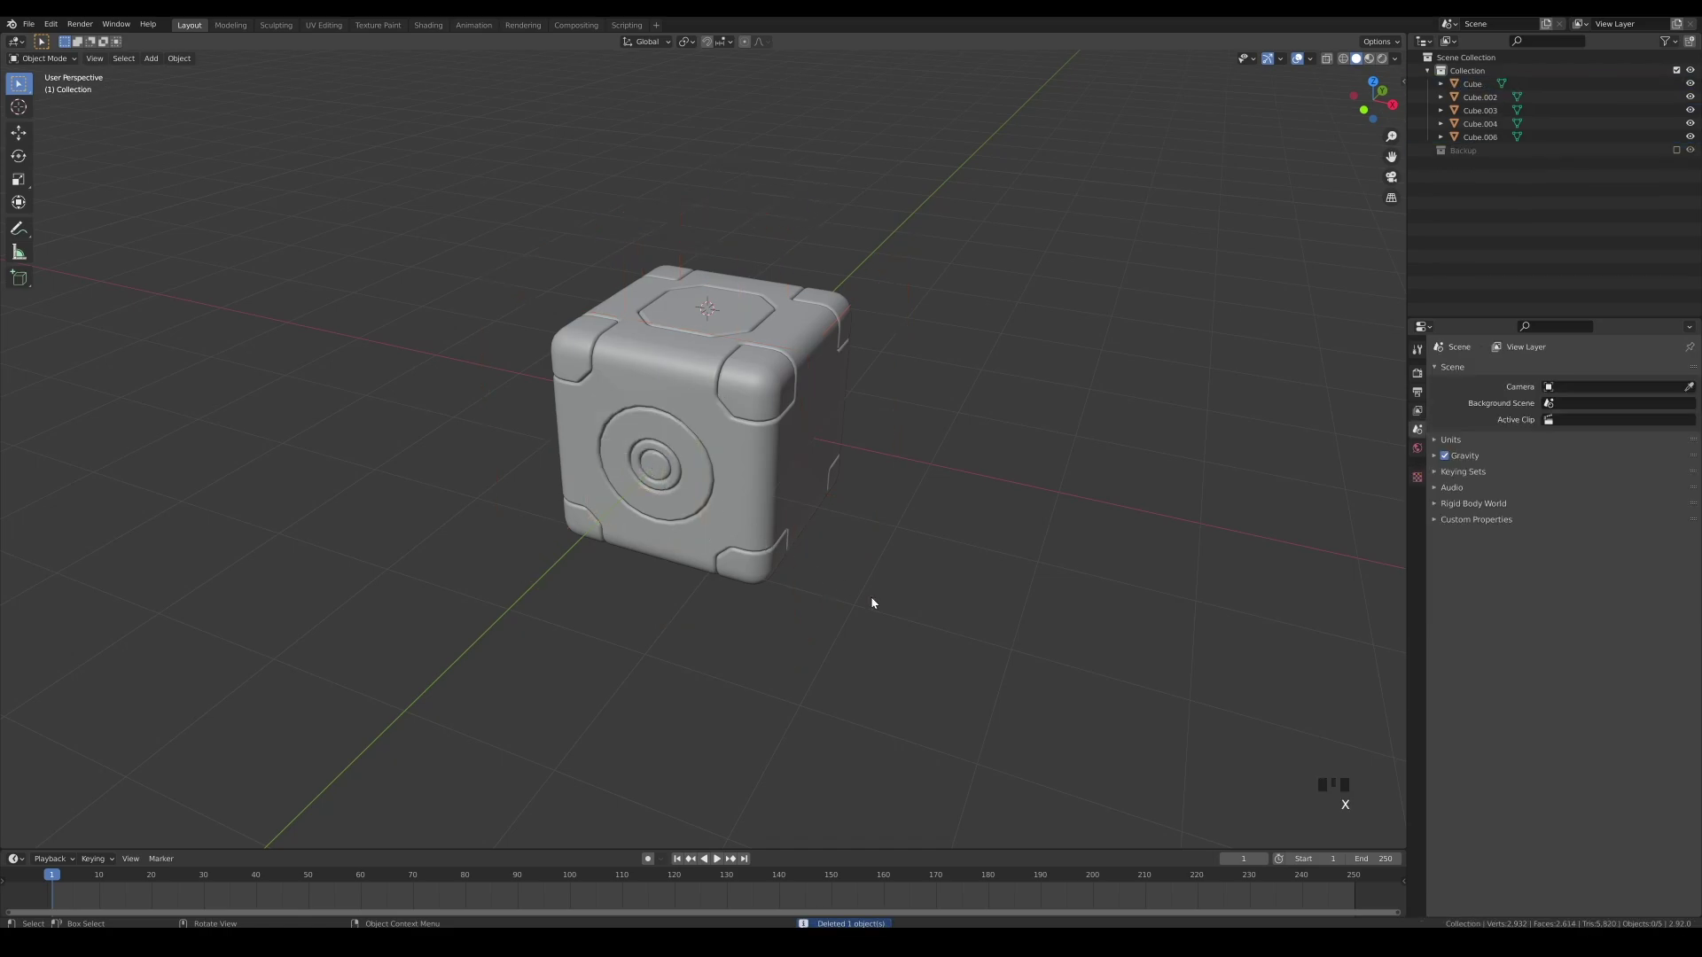
Join the five remaining cube pieces into a single object.
left_click_drag(635, 397, 904, 676)
left_click(795, 464, "shift")
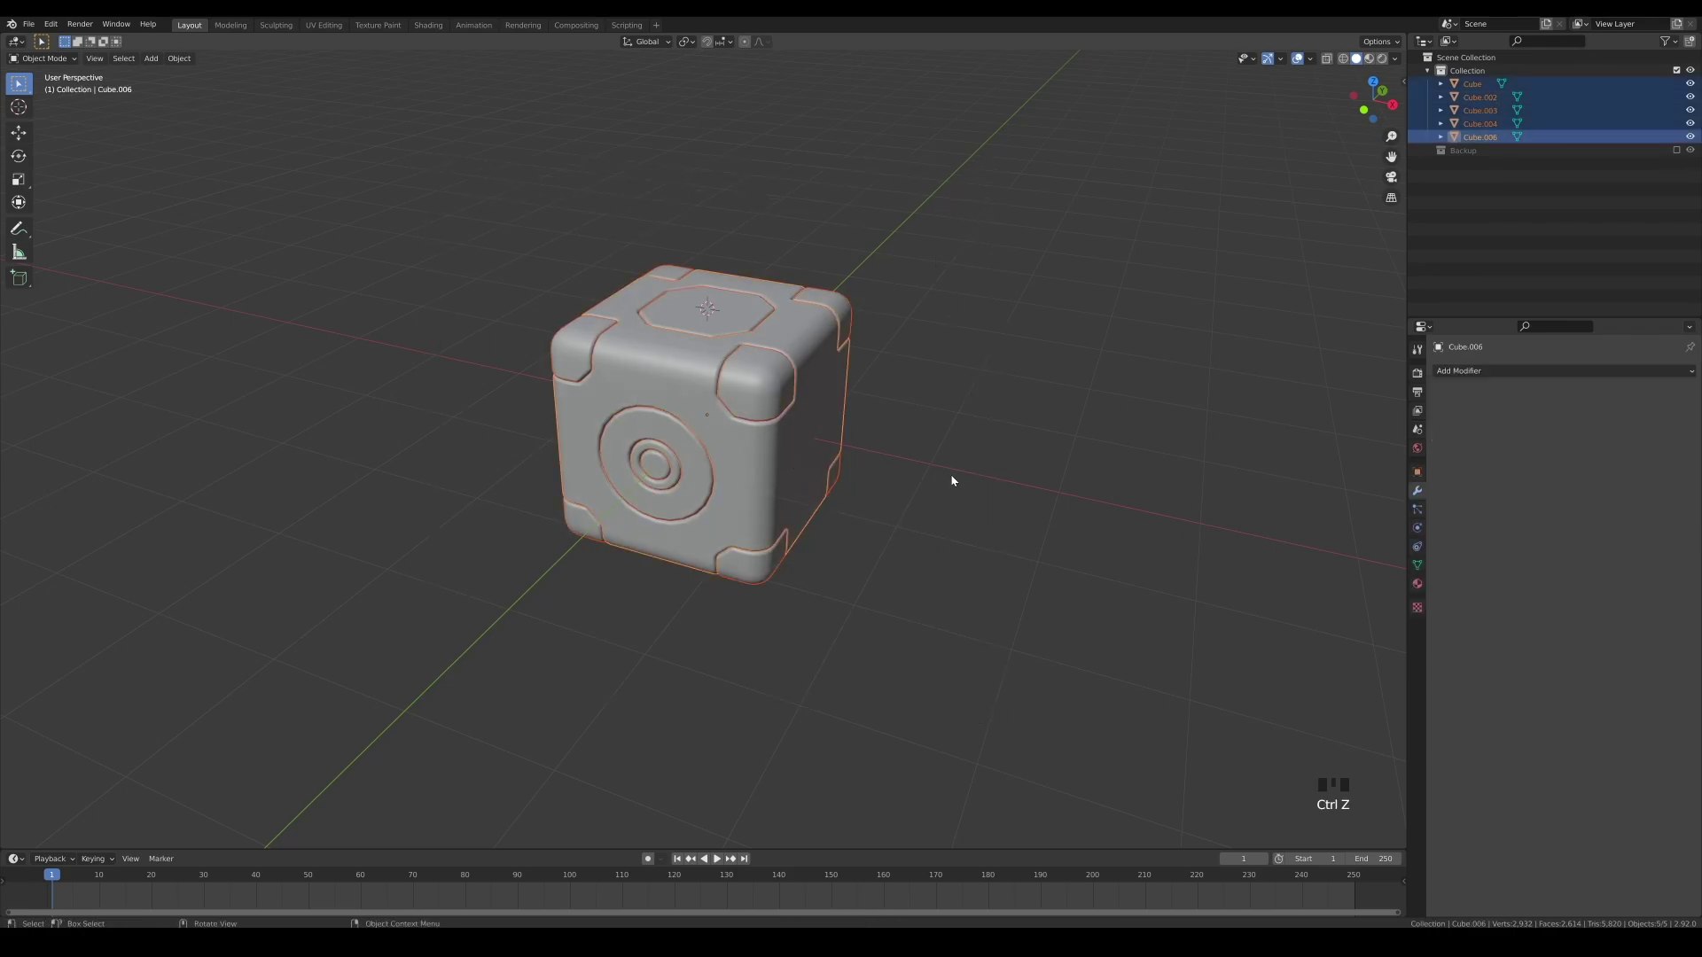
key("ctrl+j")
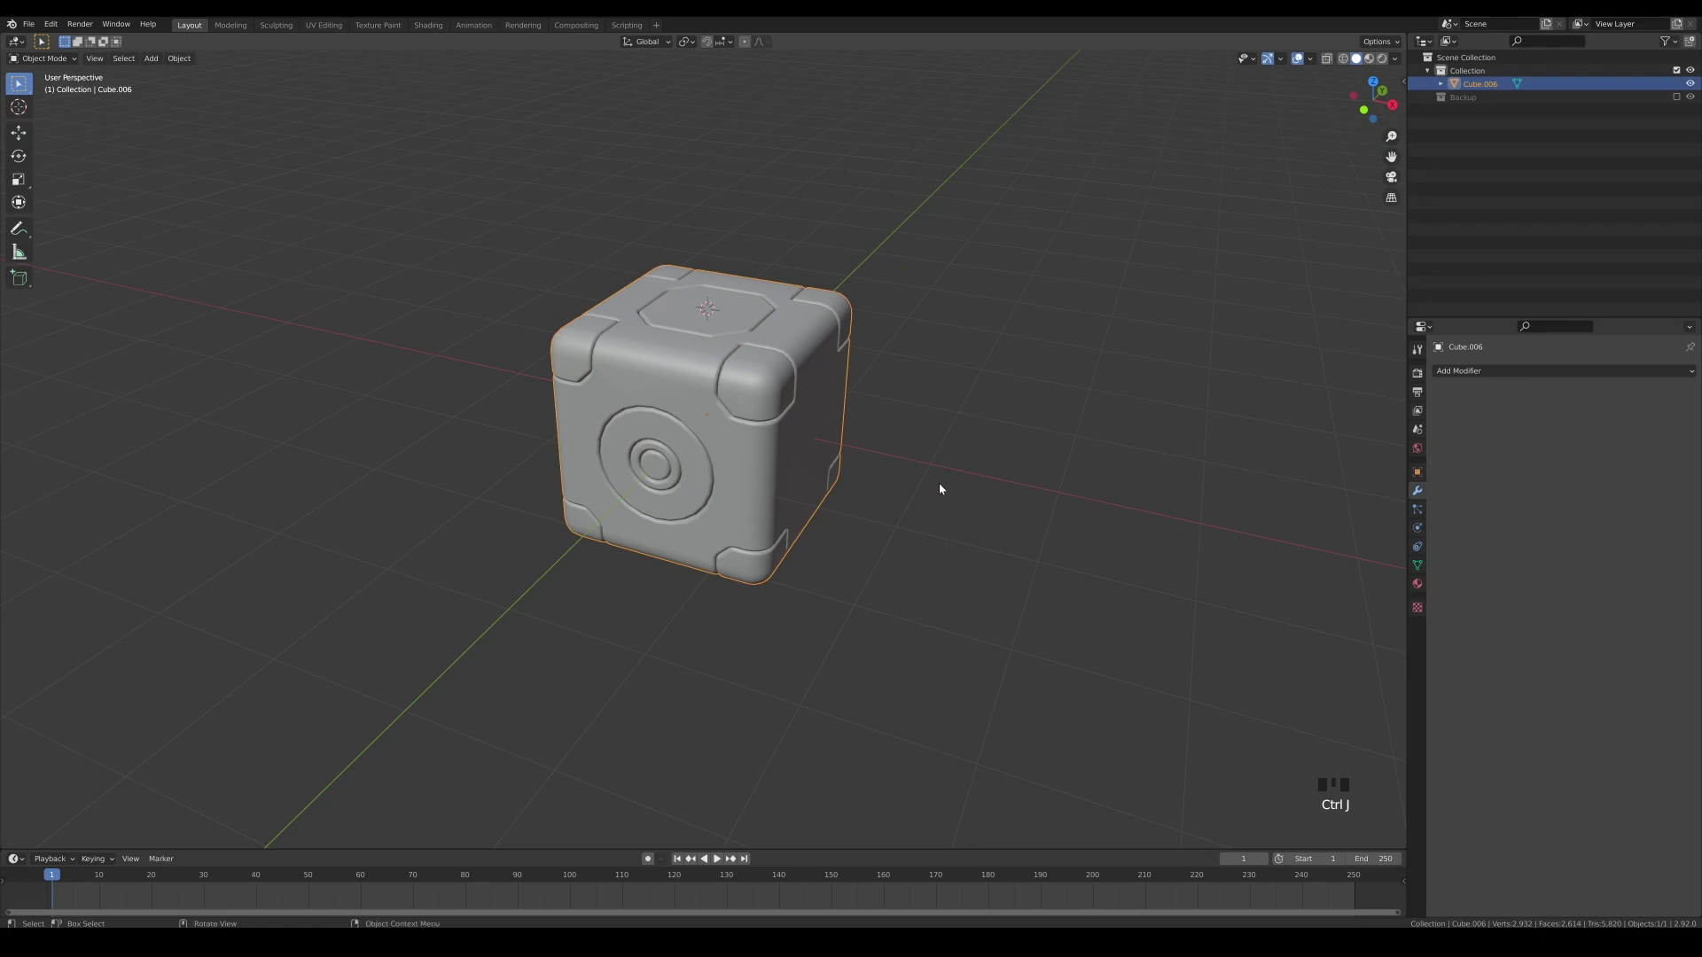
Examine the joined cube's mesh topology and sharp edges around the panel details in Edit Mode.
key("Tab")
middle_click_drag(817, 428, 532, 499)
scroll(632, 404, "up", 2)
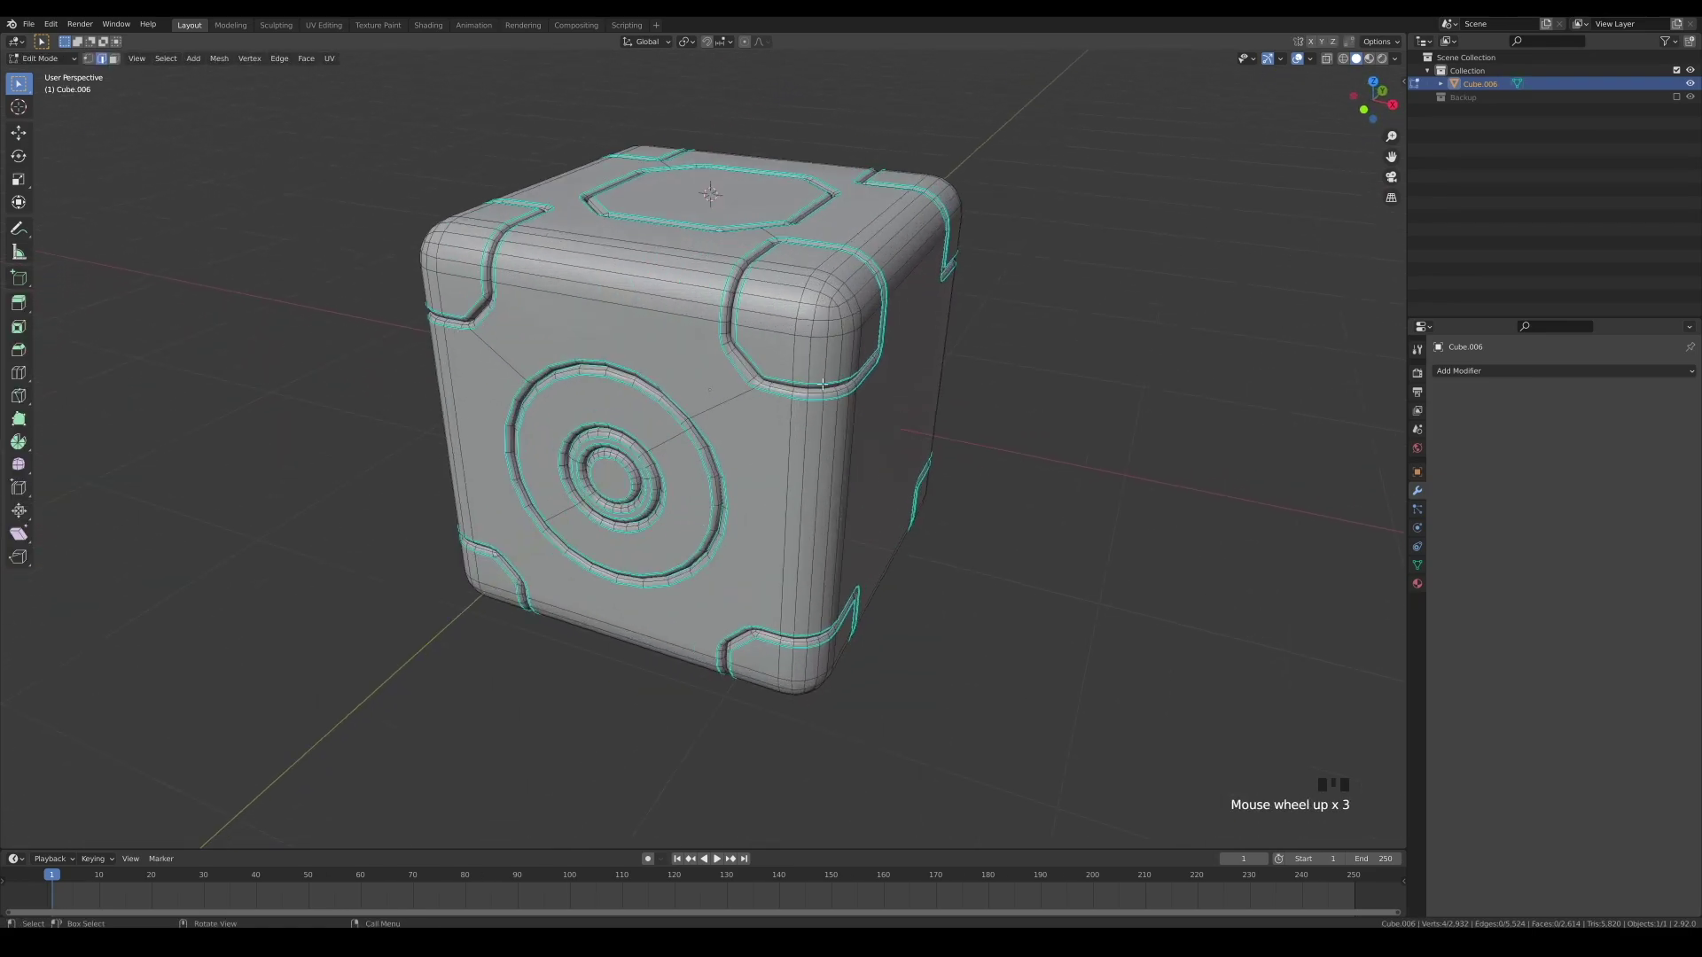
scroll(632, 403, "down", 1)
middle_click_drag(923, 473, 882, 479)
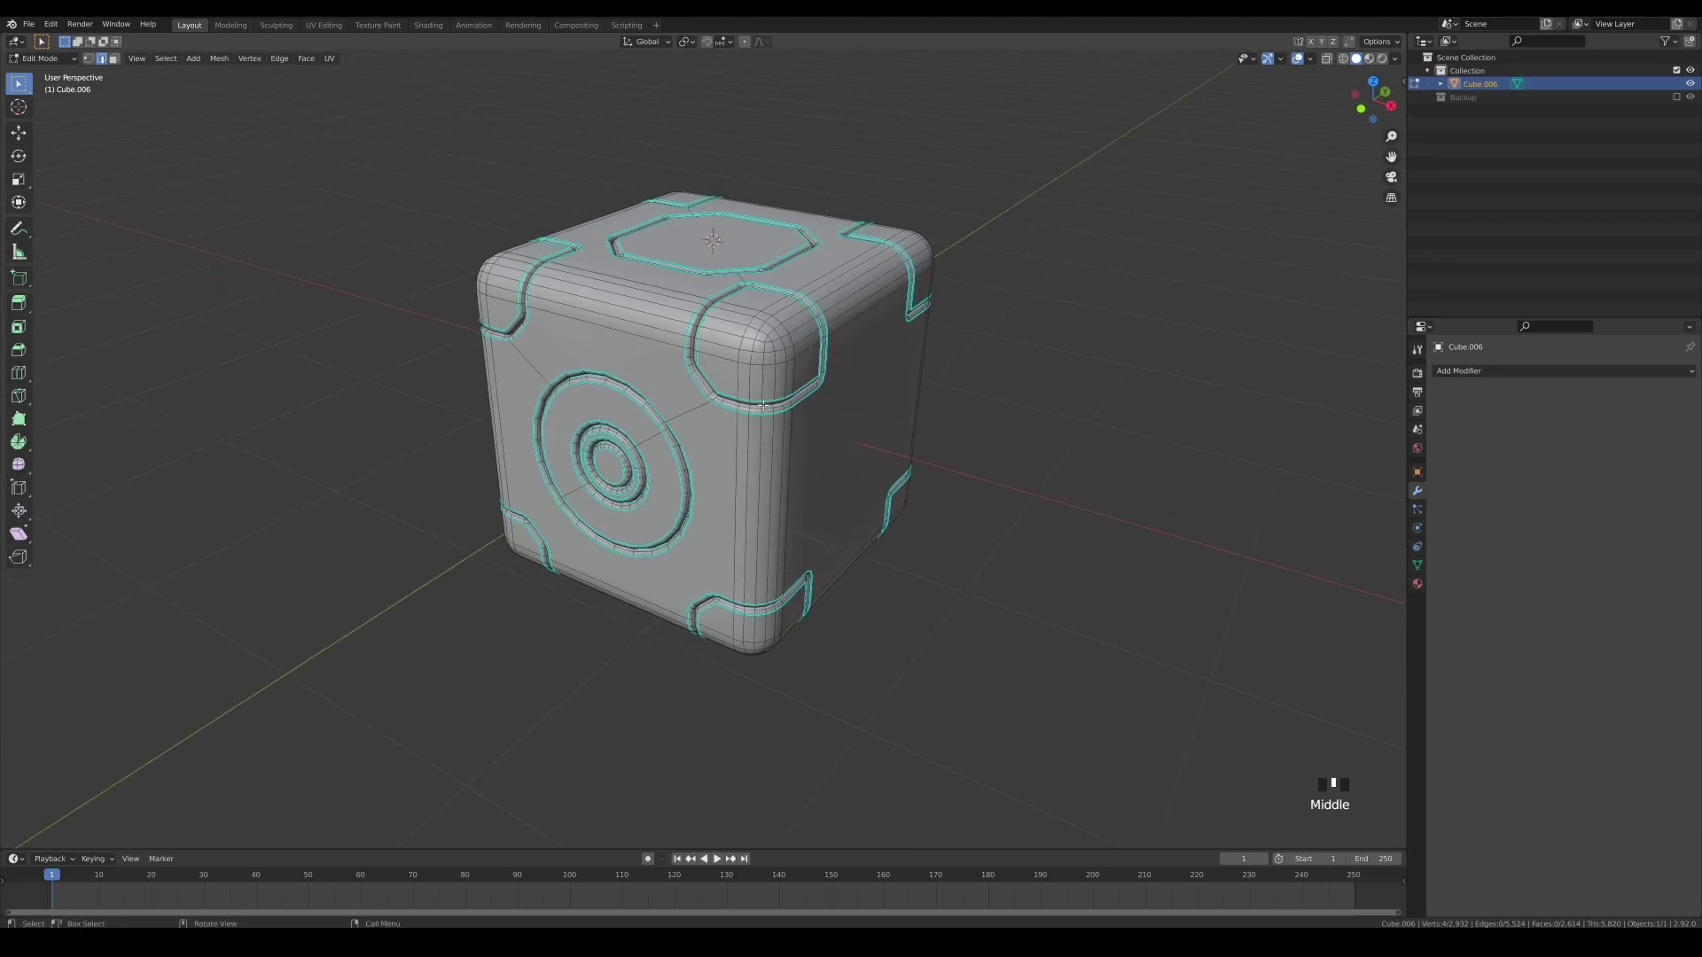
middle_click_drag(968, 415, 823, 346)
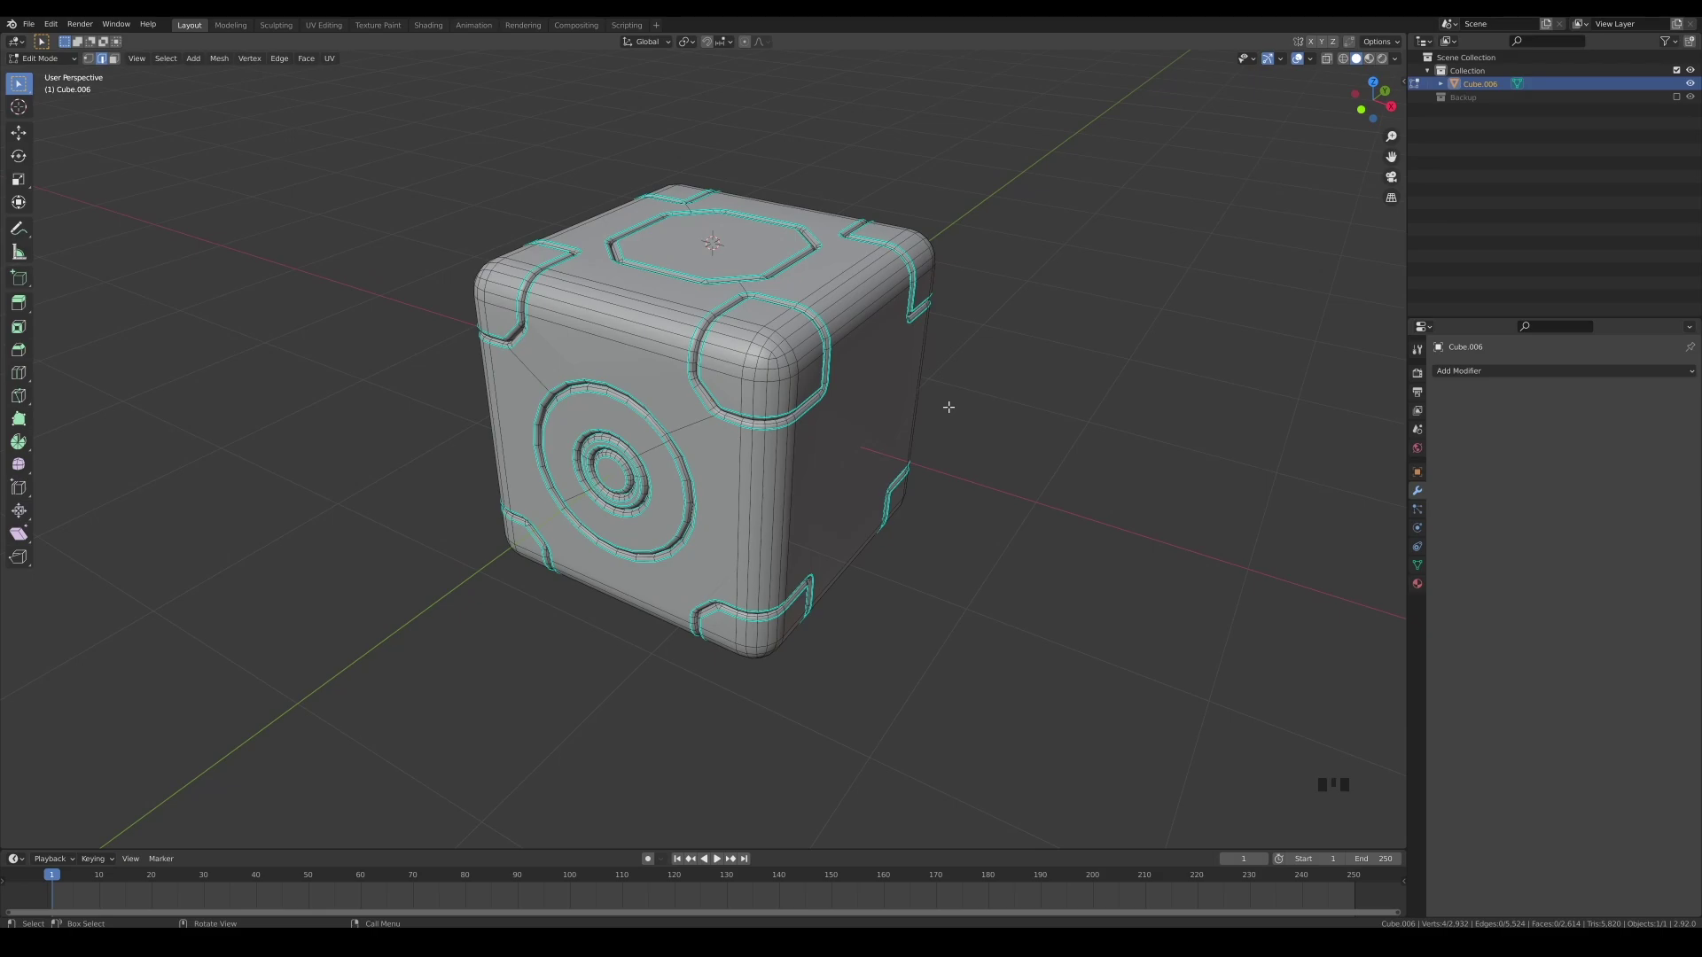
scroll(931, 451, "down", 2)
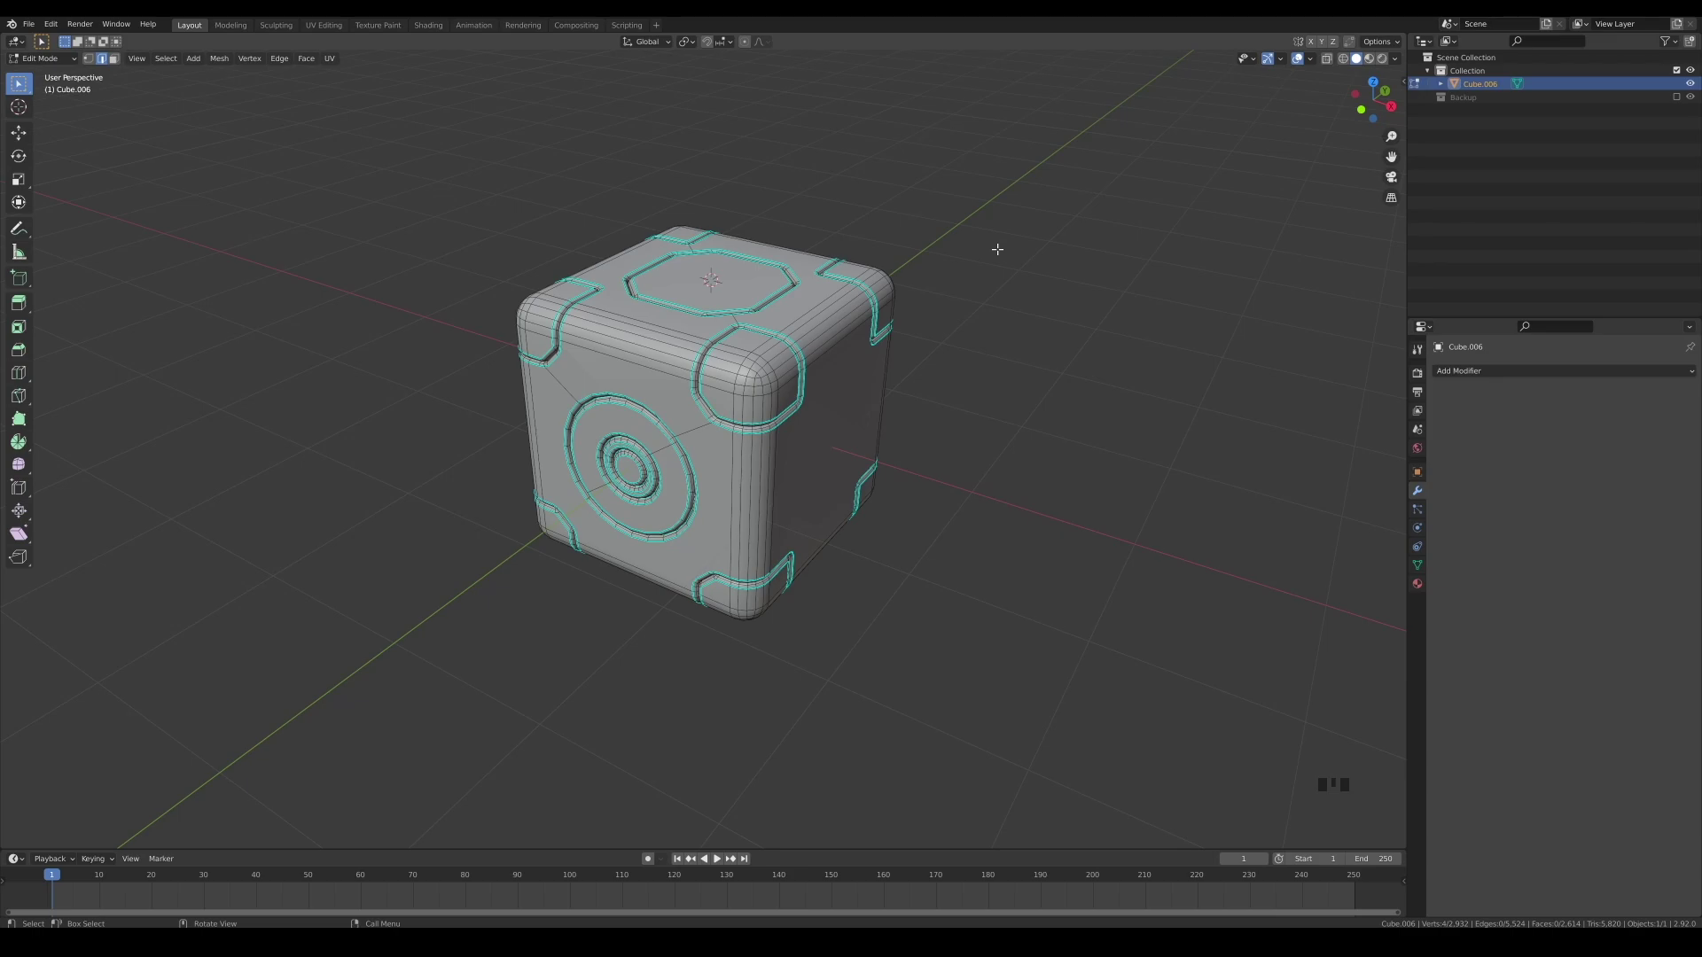
Save the scene and export the joined cube from Object Mode as the FBX file 014-substance-box.fbx.
key("ctrl+s")
key("Tab")
left_click(889, 403)
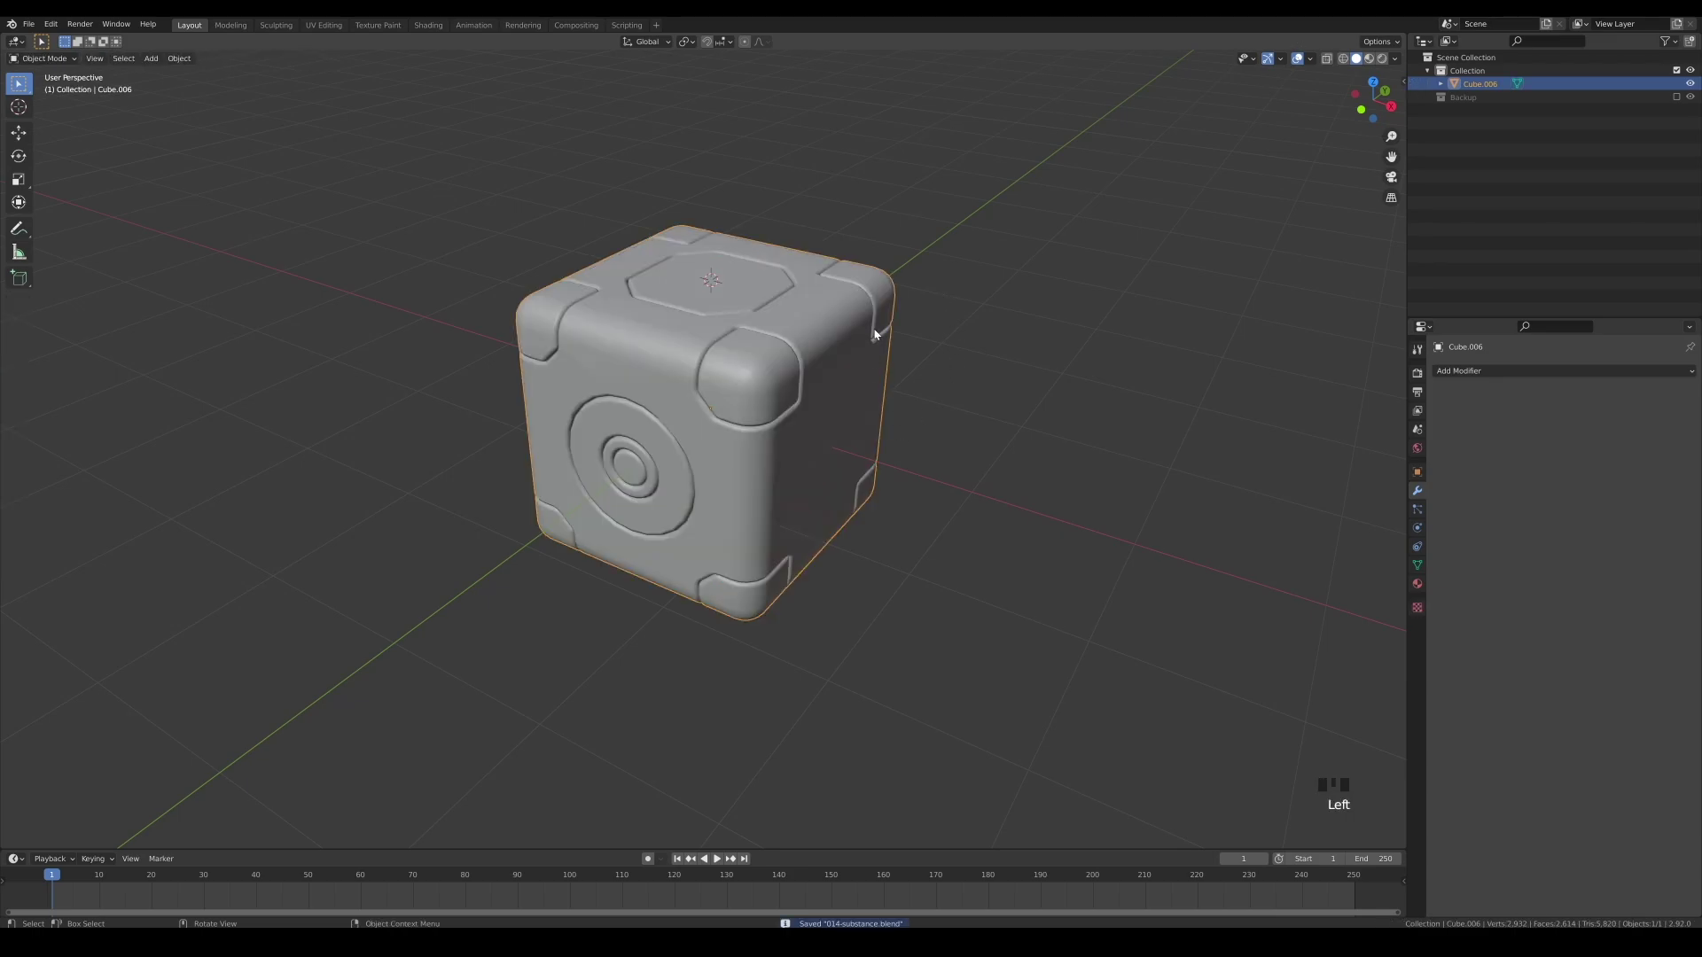
left_click(29, 24)
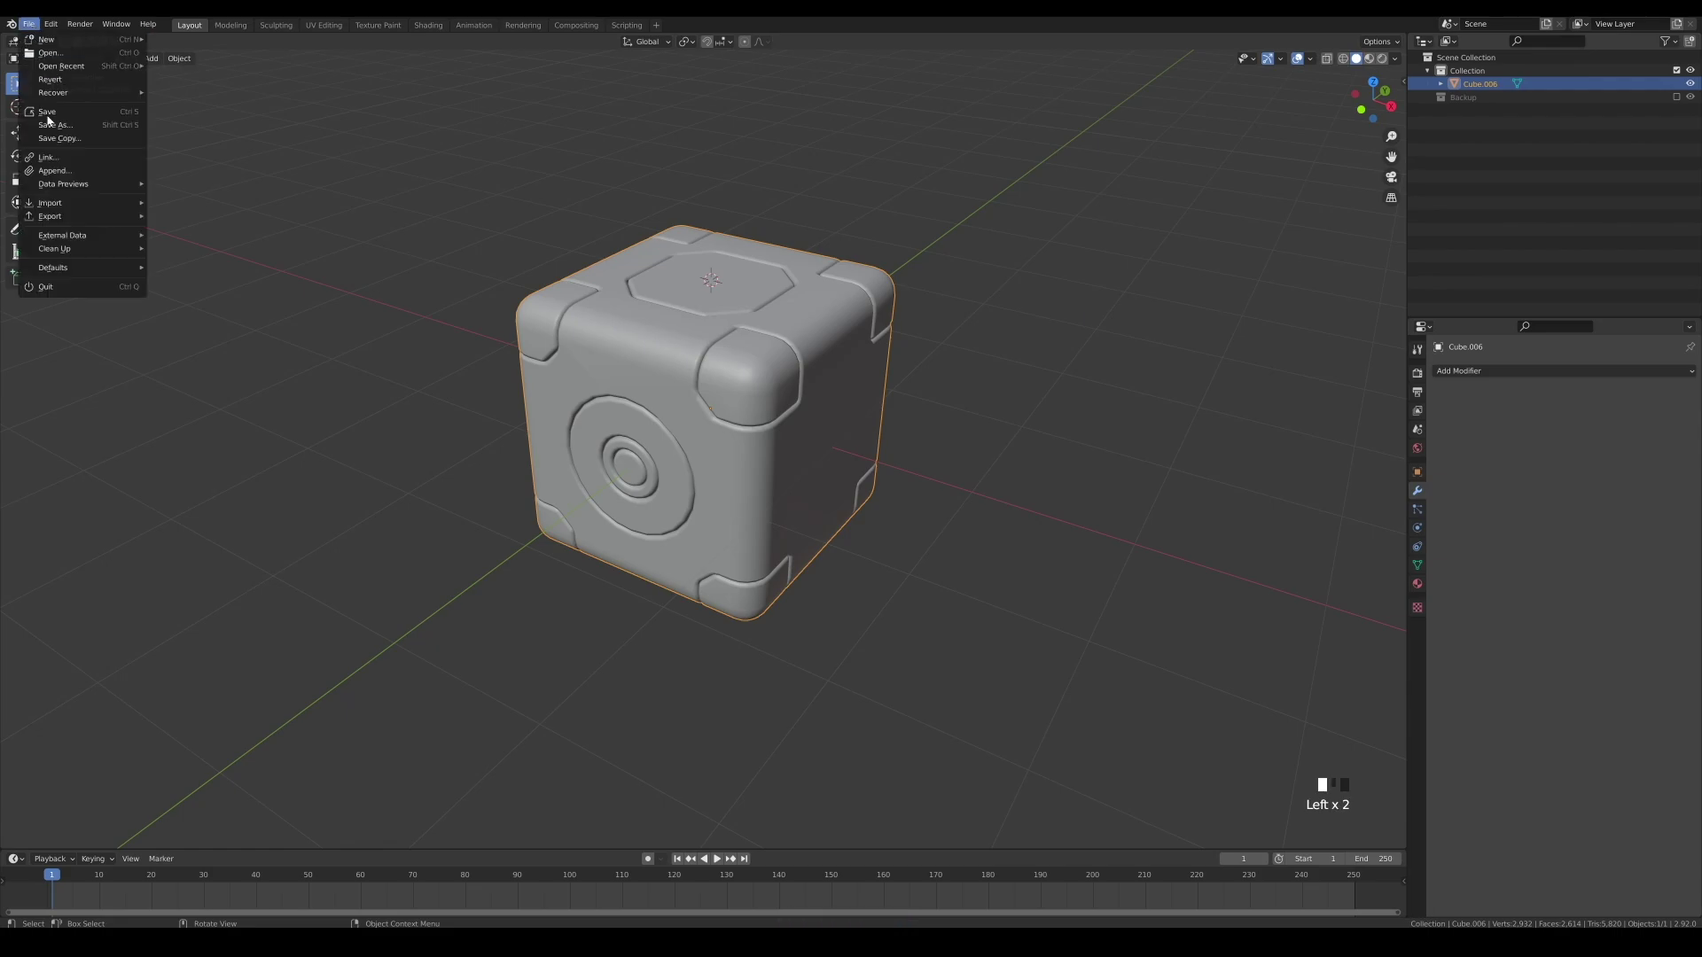
mouse_move(101, 216)
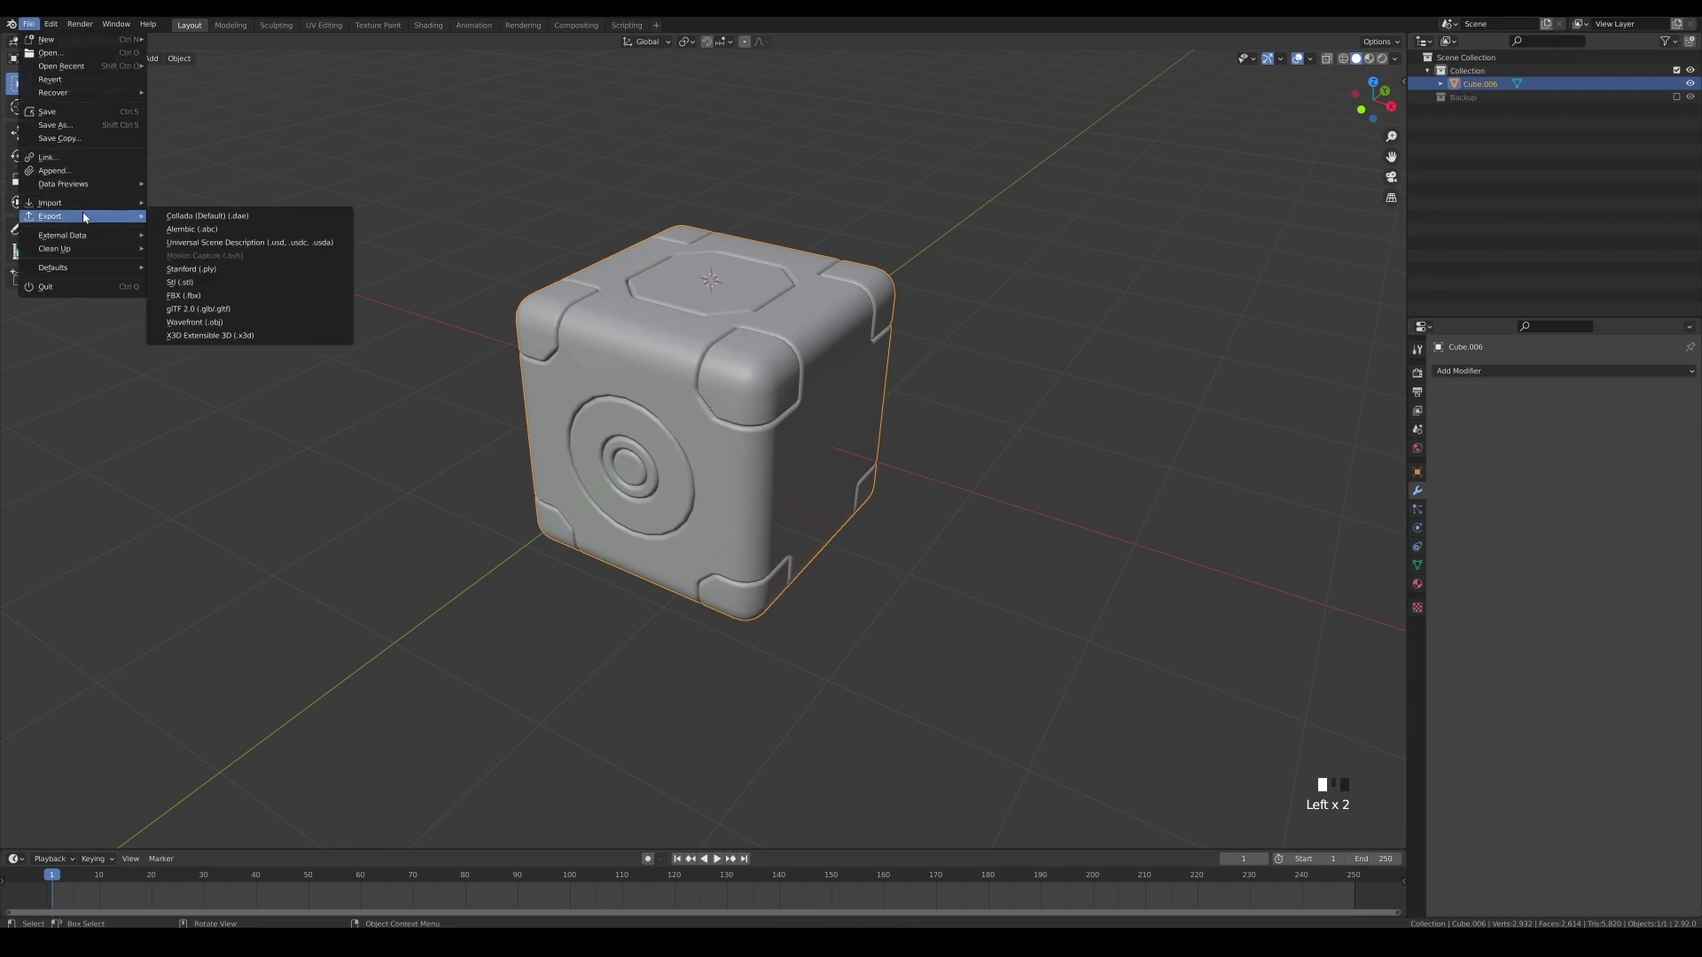
left_click(211, 297)
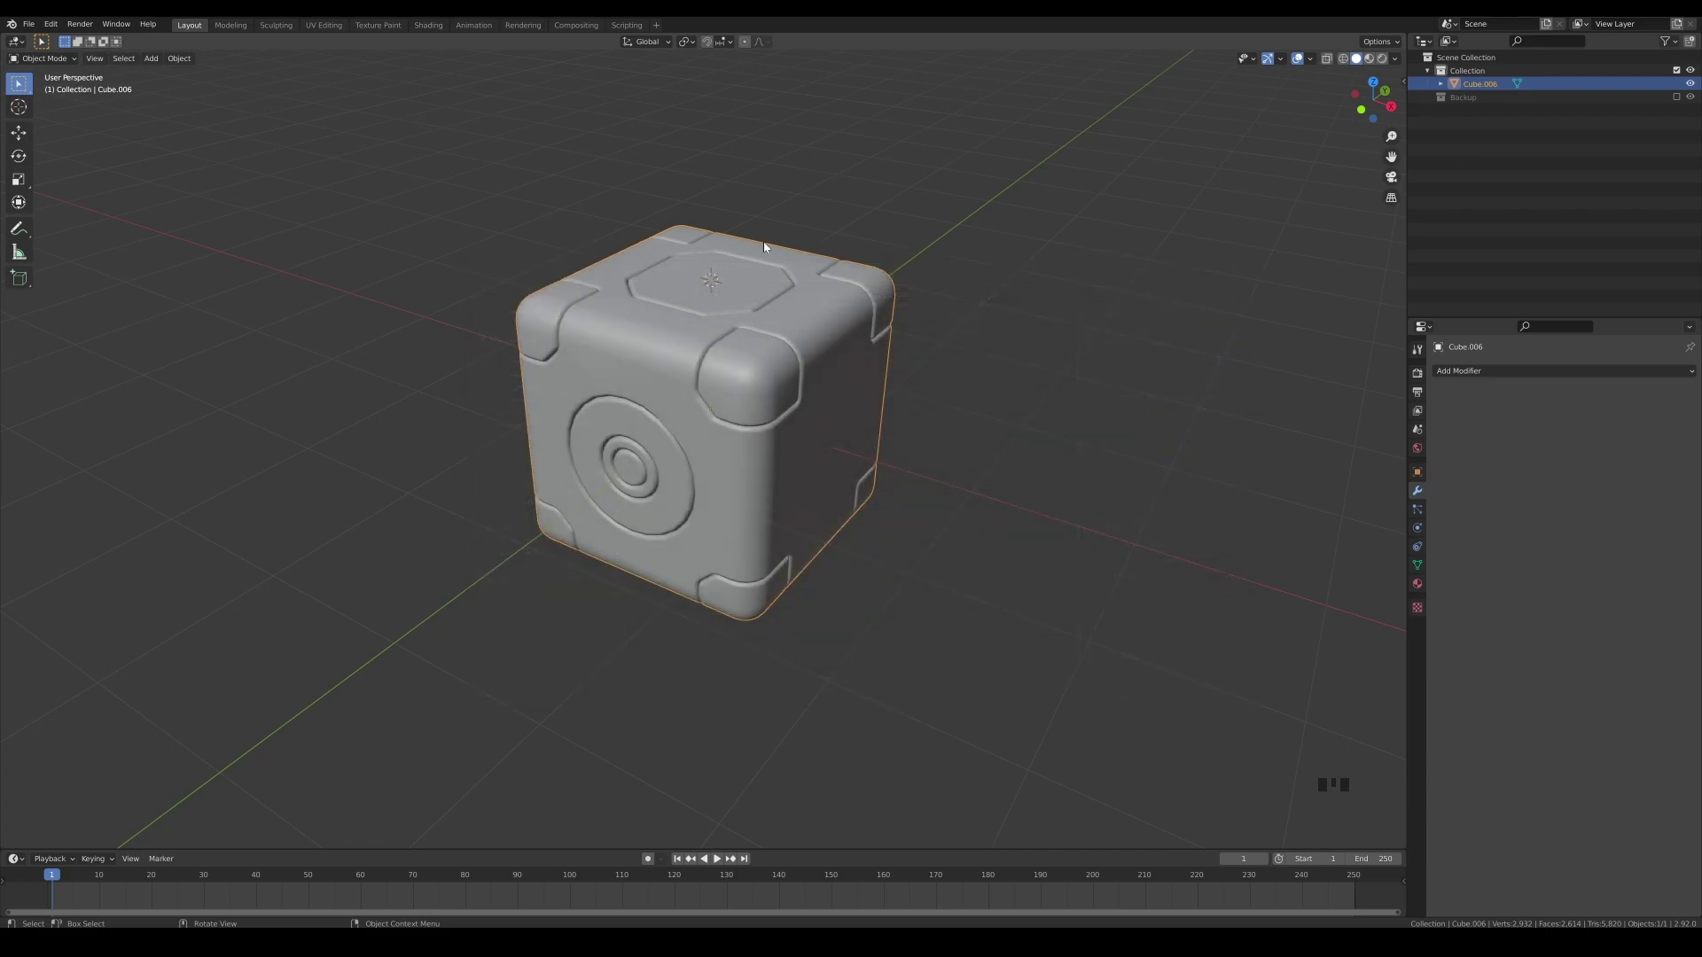
key("ctrl+s")
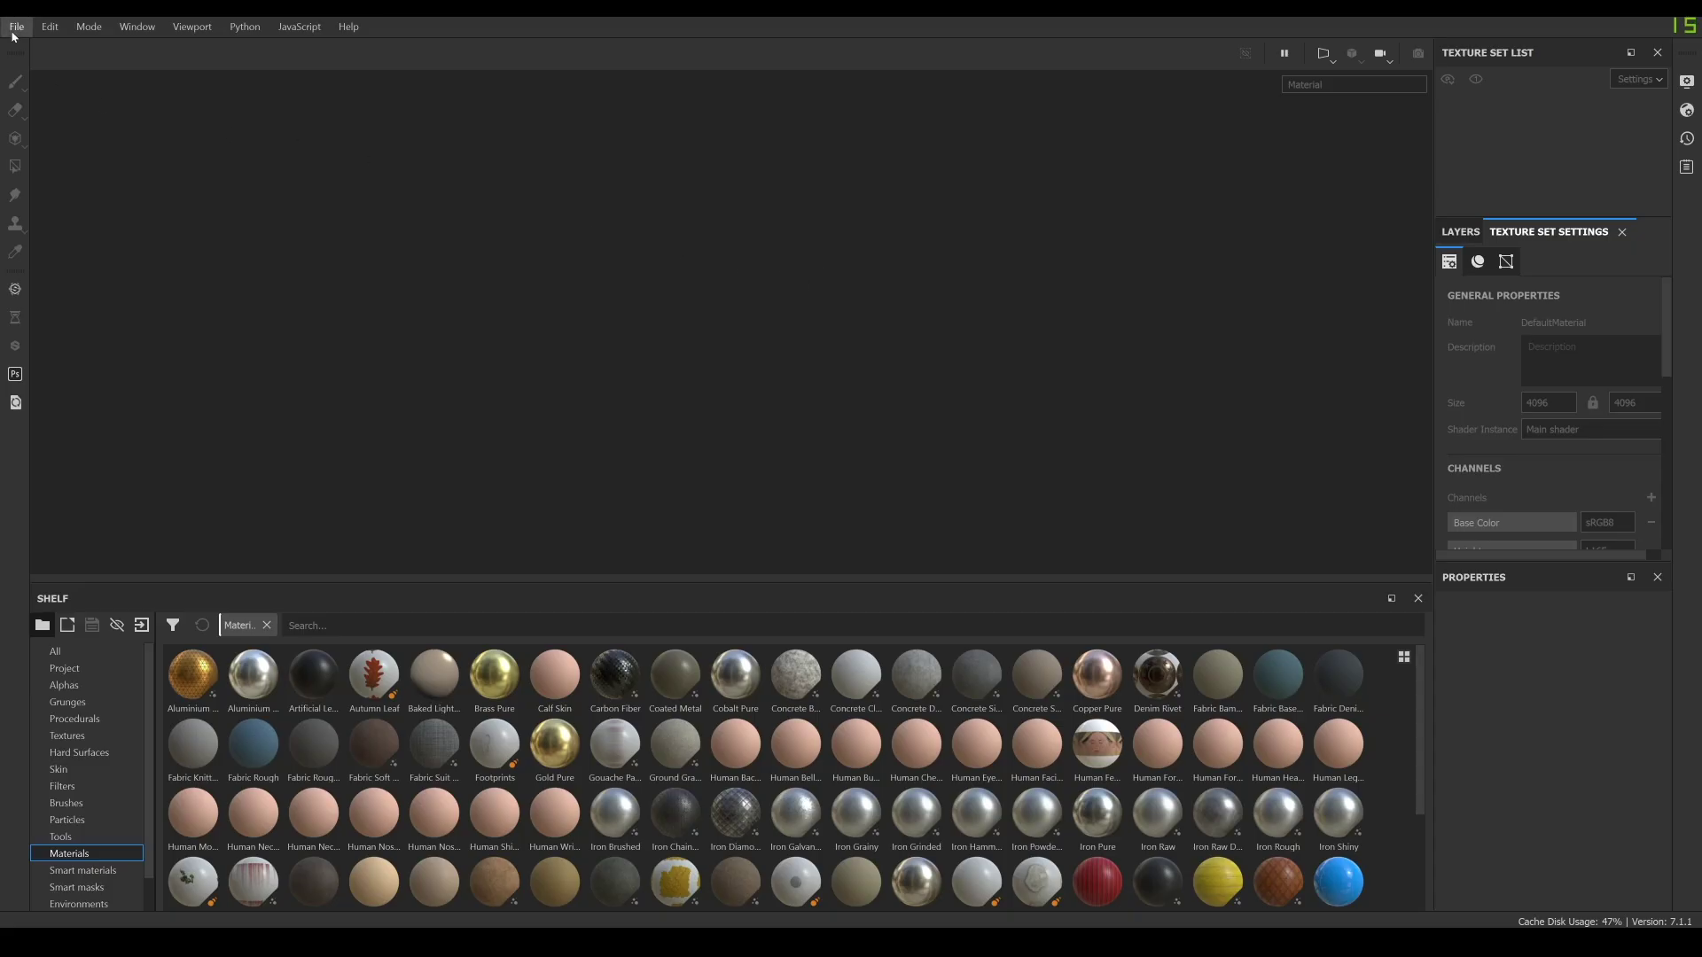
In Substance Painter, start a new project with the PBR - Metallic Roughness (allegorithmic) template and the mesh 014-substance-box.fbx.
left_click(15, 26)
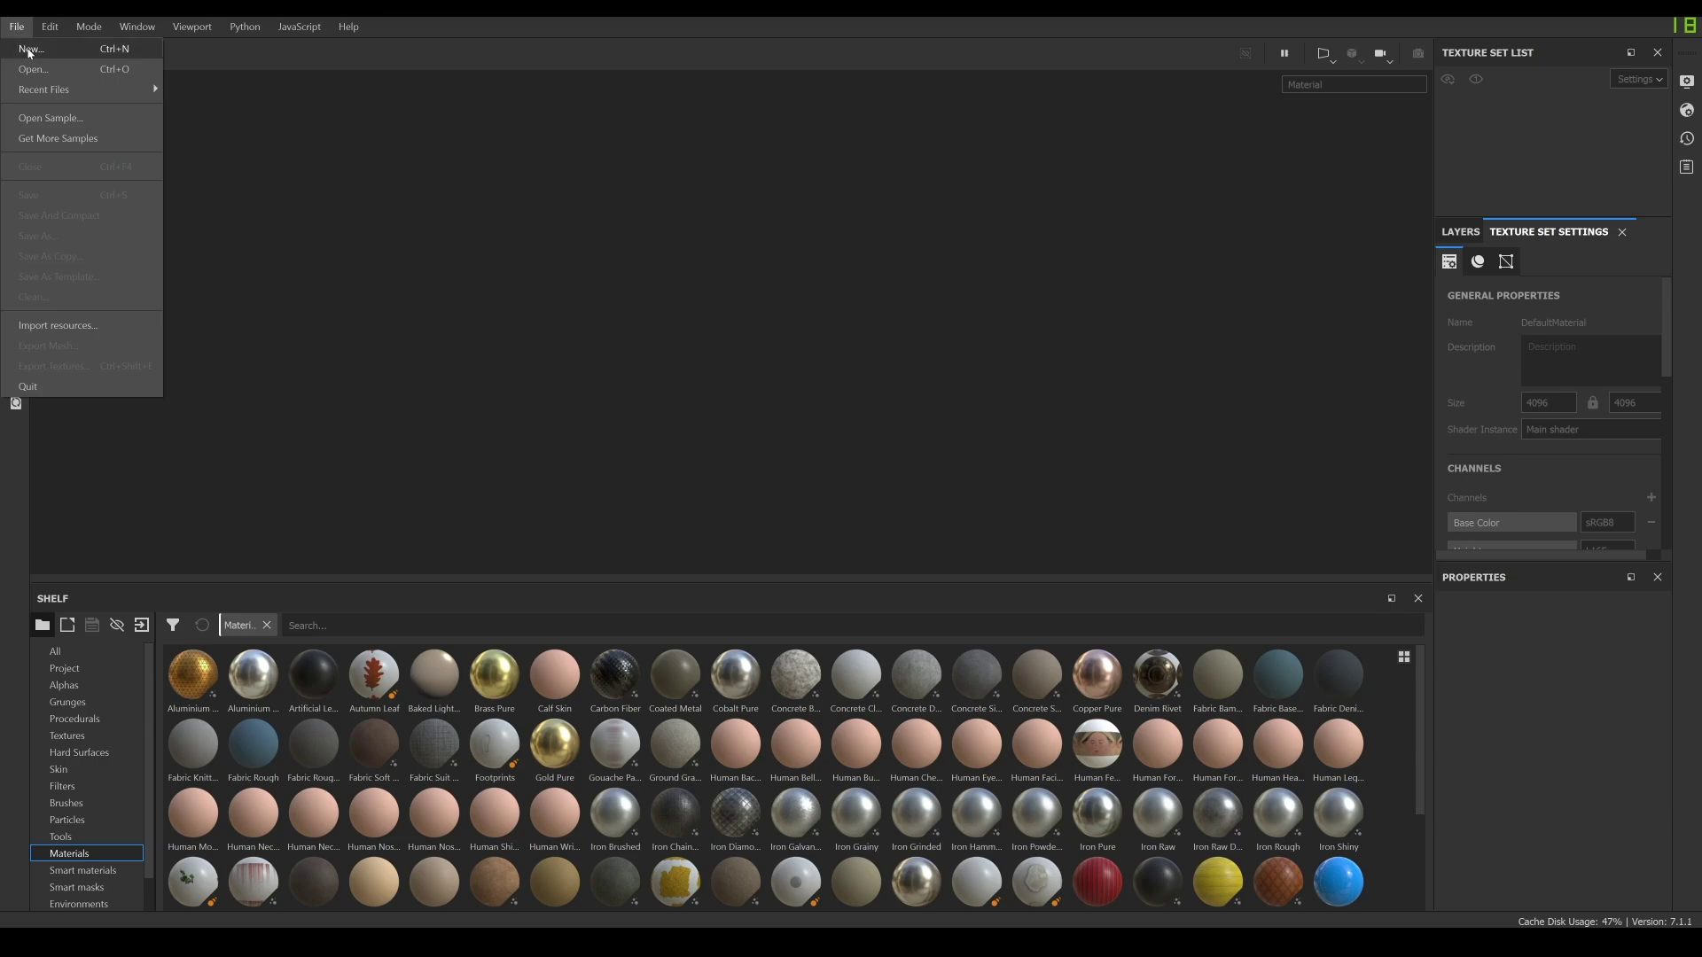
left_click(31, 50)
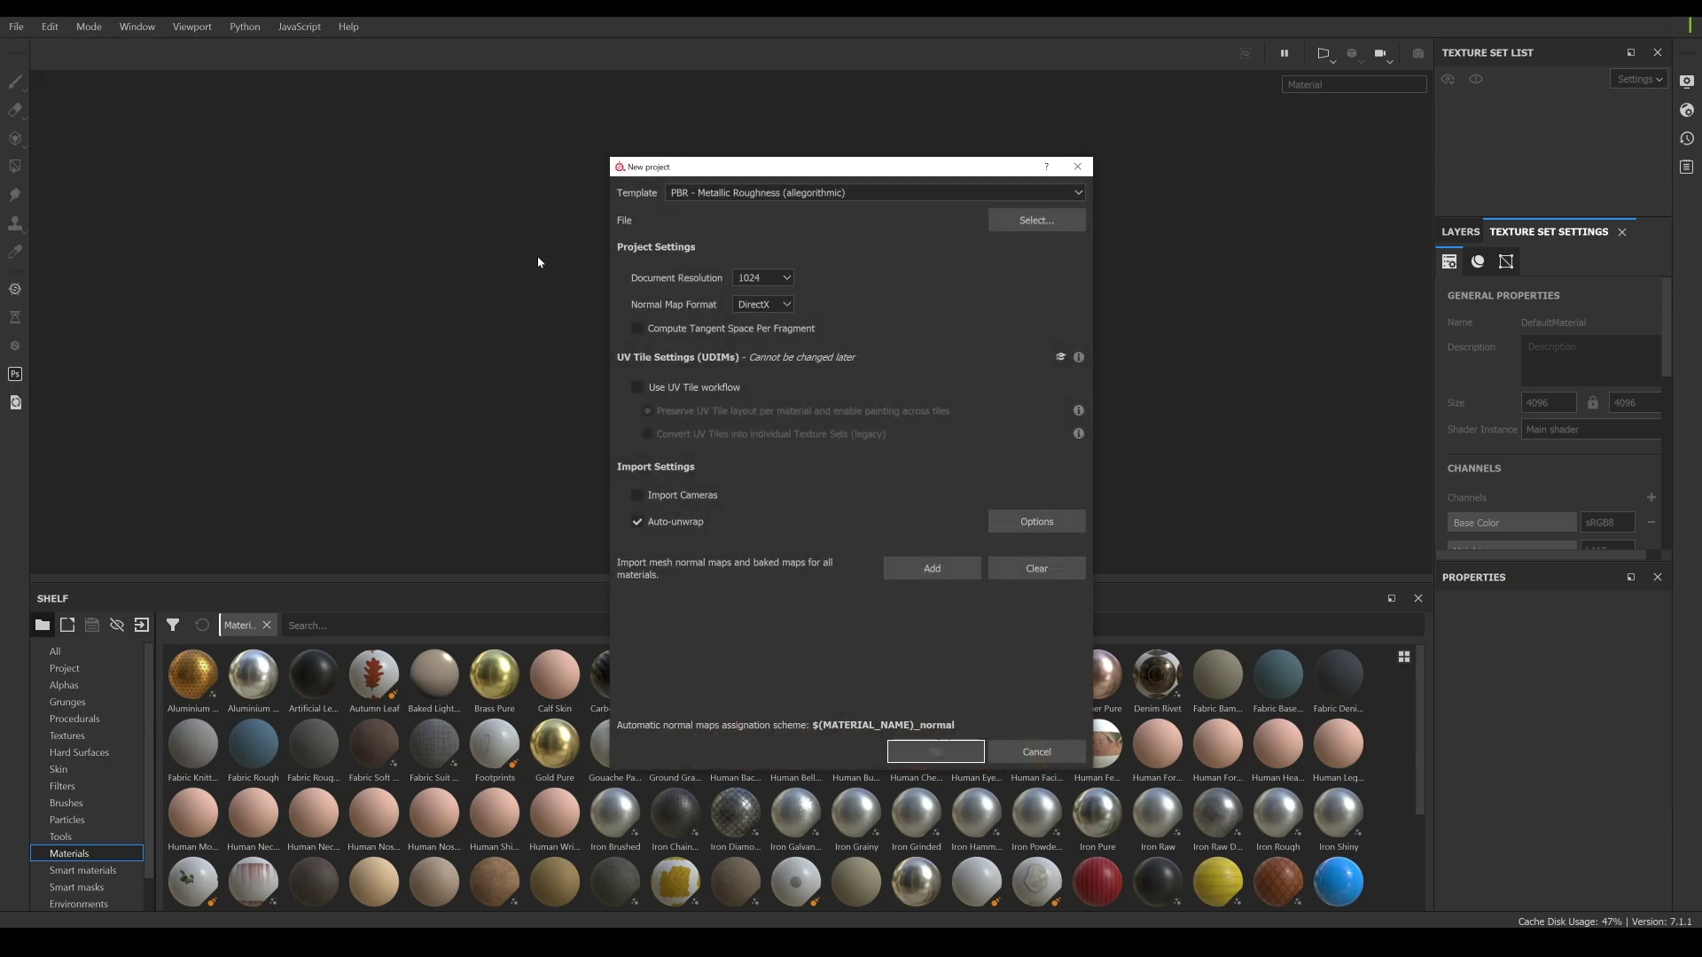
left_click(695, 191)
left_click(903, 209)
left_click(1033, 229)
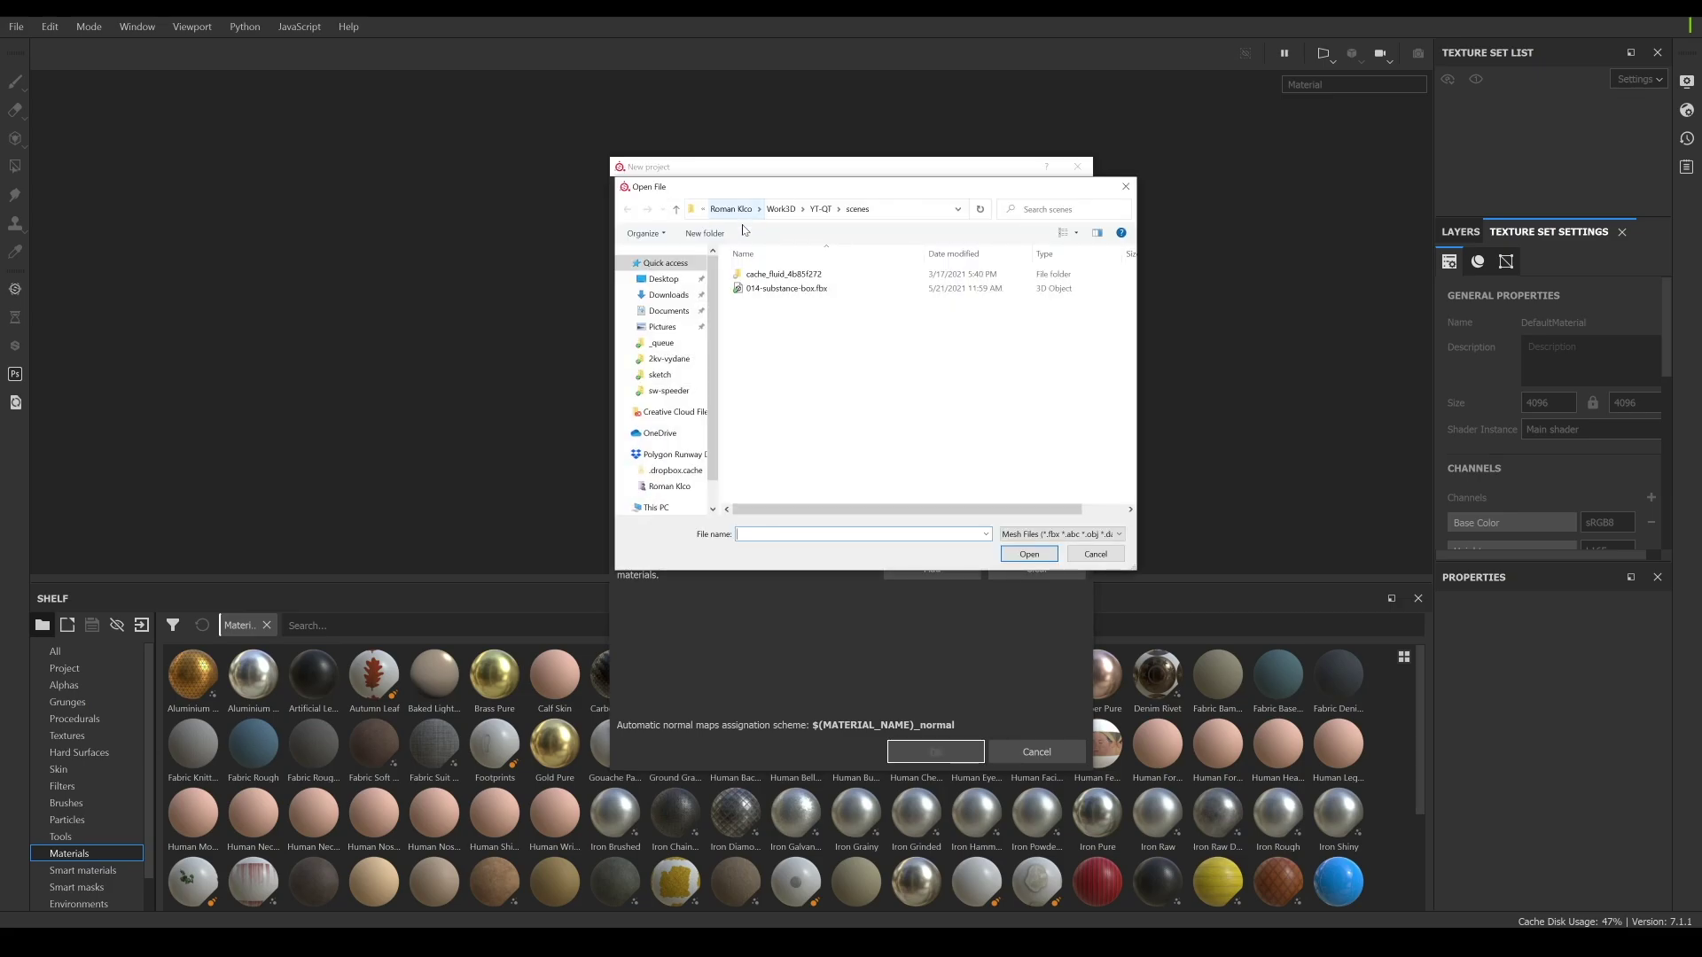
double_click(798, 289)
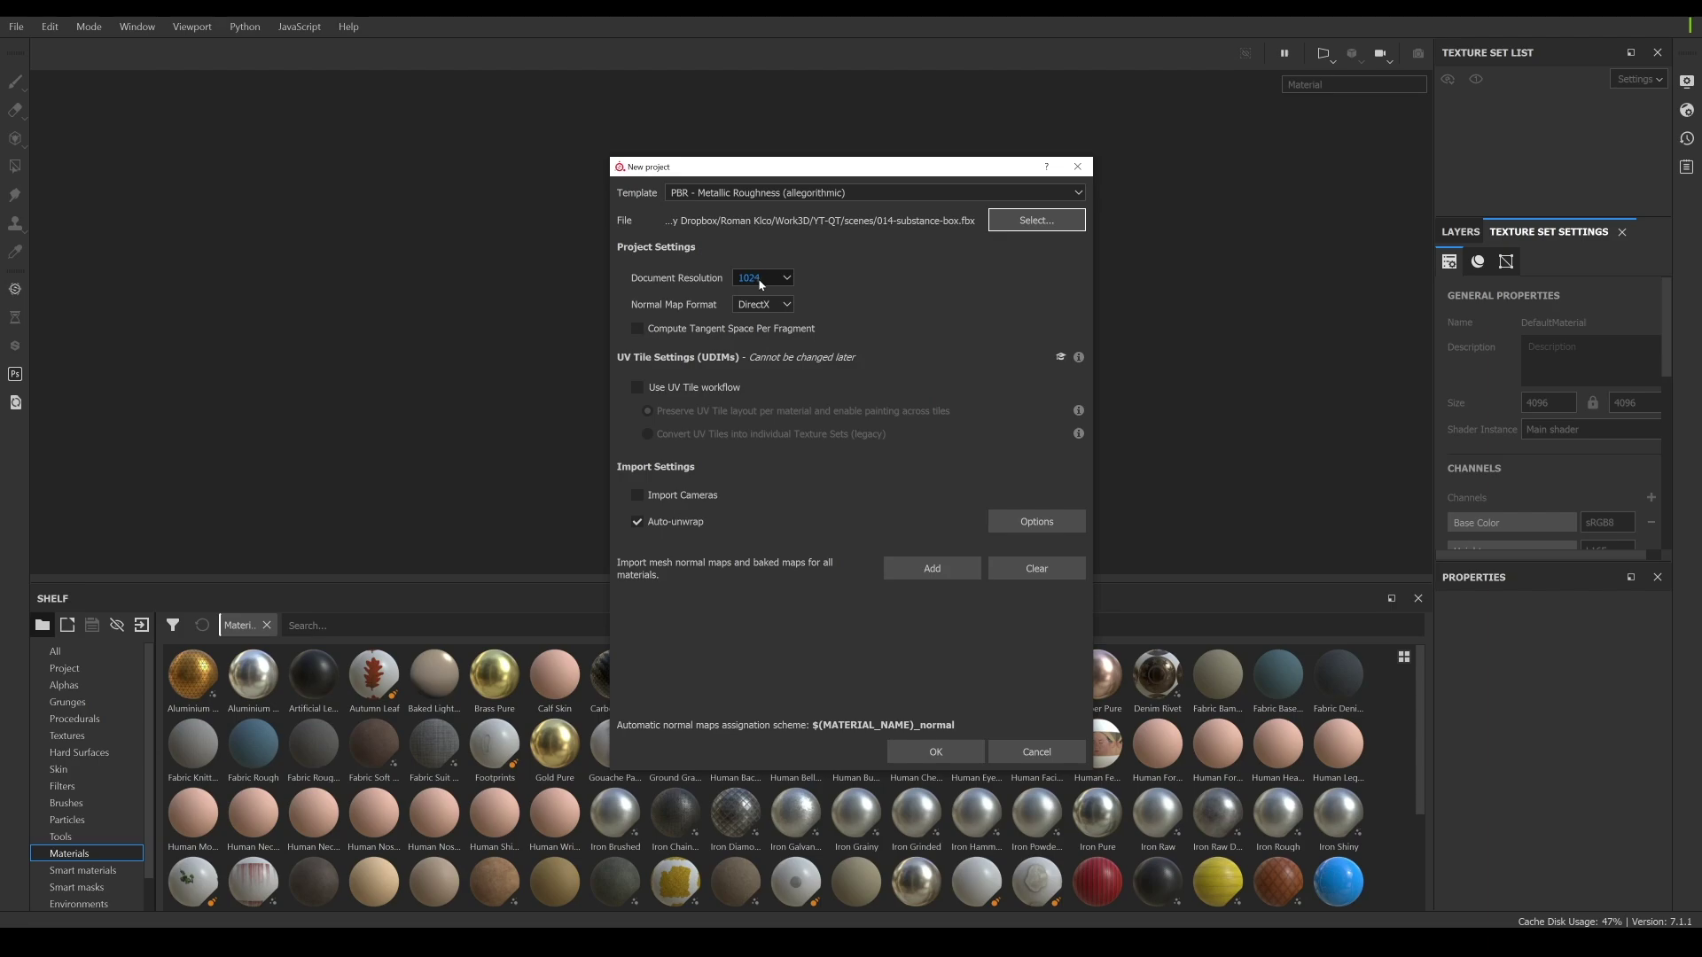
Set the new project's document resolution to 2048 and normal map format to OpenGL, keeping Auto-unwrap enabled.
left_click(760, 284)
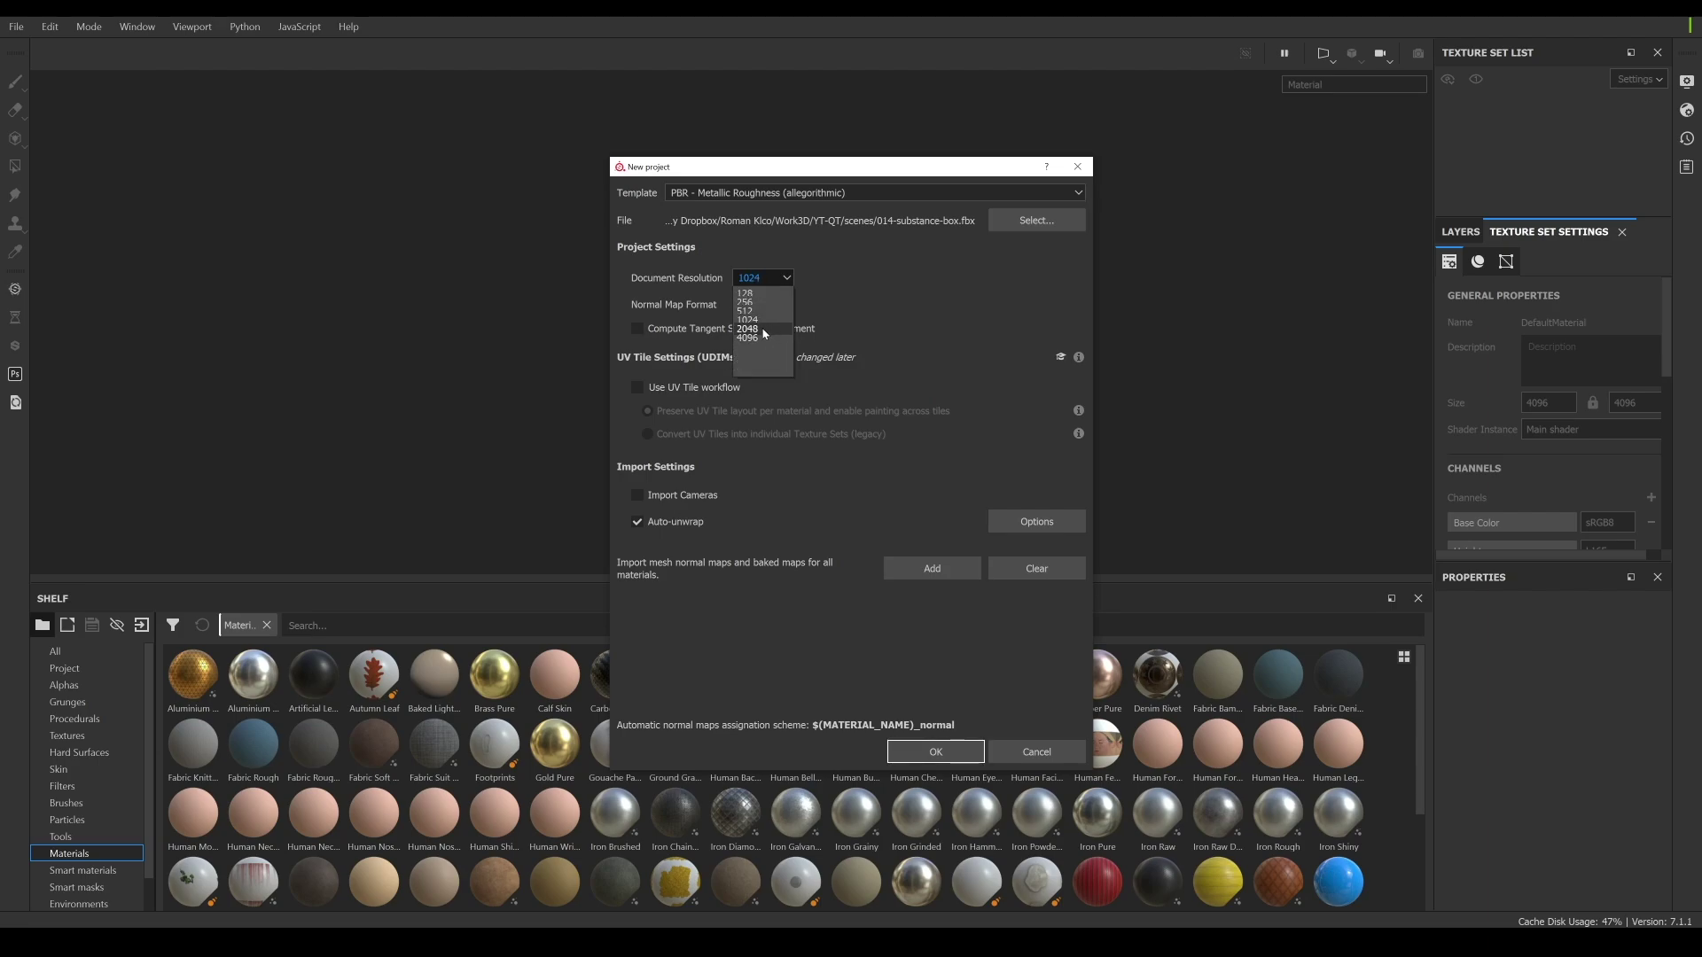
left_click(763, 329)
left_click(767, 306)
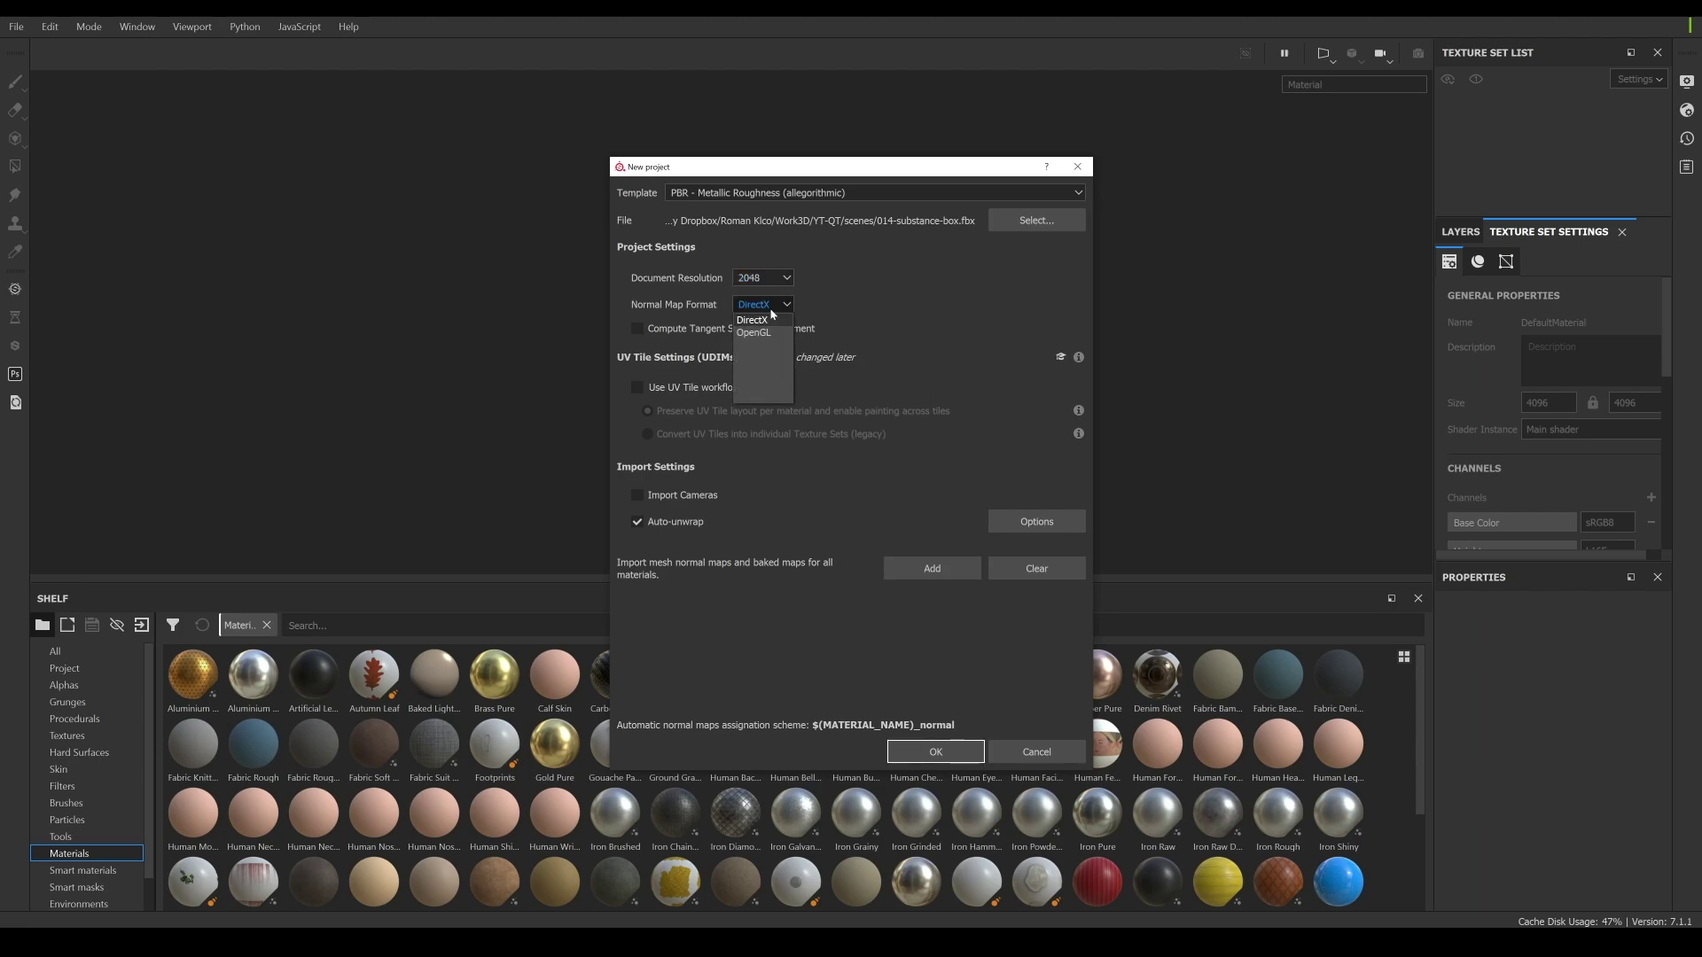
left_click(763, 334)
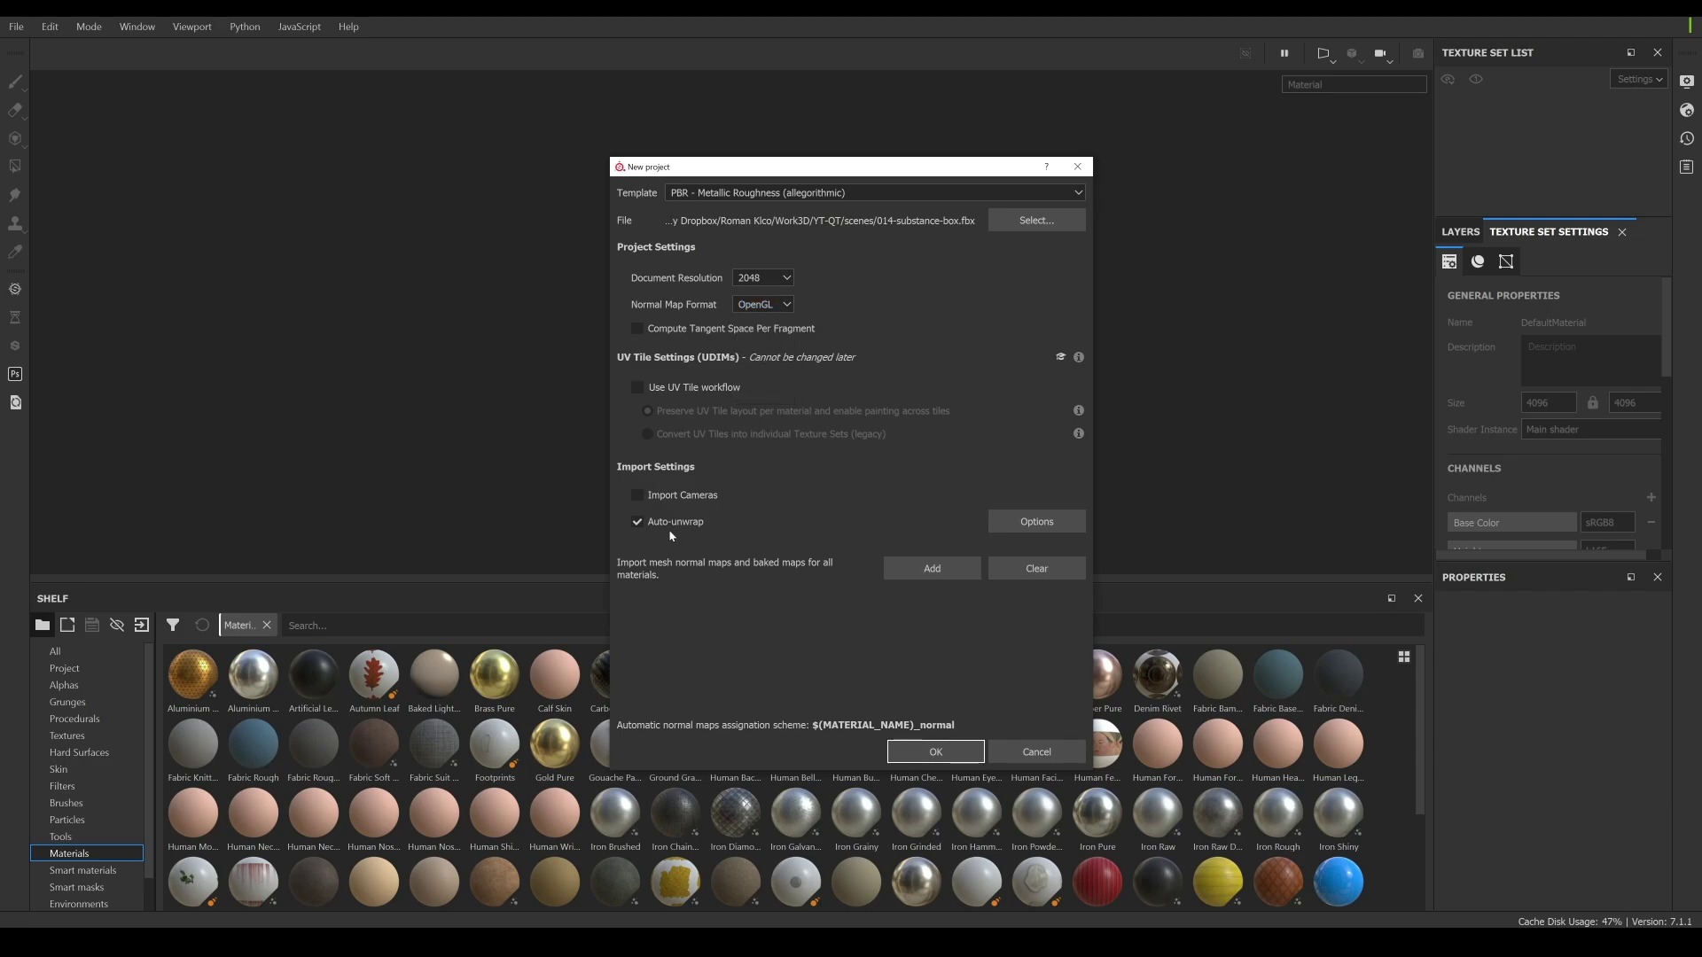
left_click(637, 523)
left_click(638, 522)
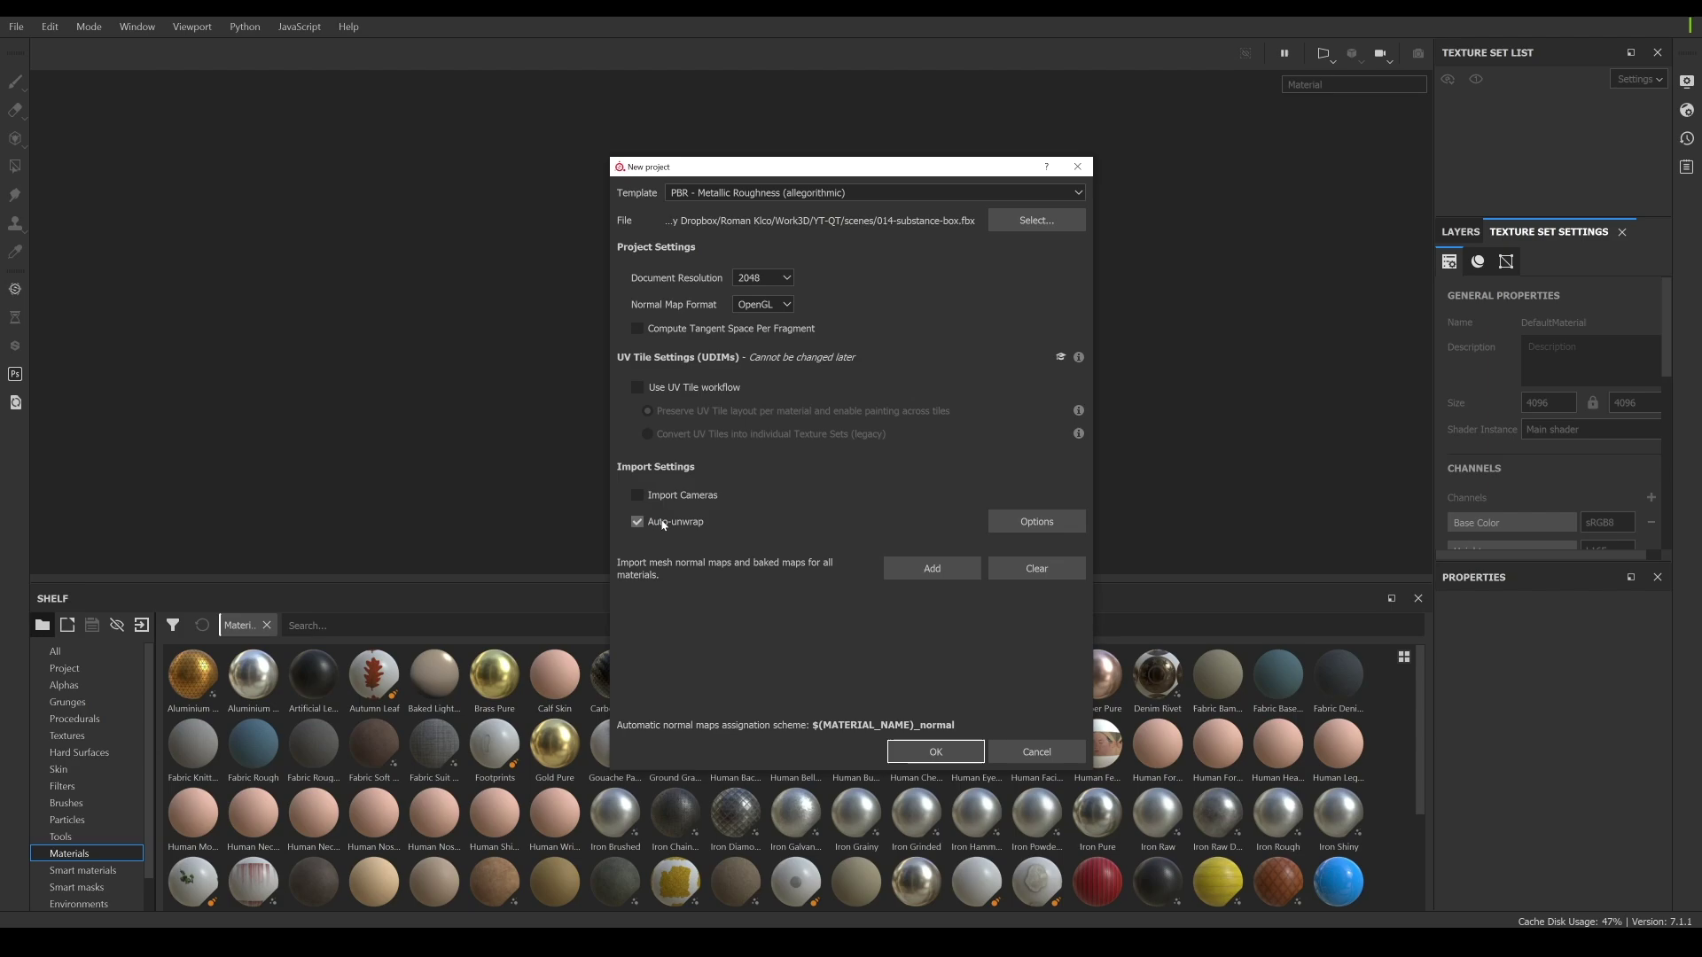
Accept the auto-unwrap options with all seams recomputed and the Small (default) margin size, and create the project.
left_click(1043, 525)
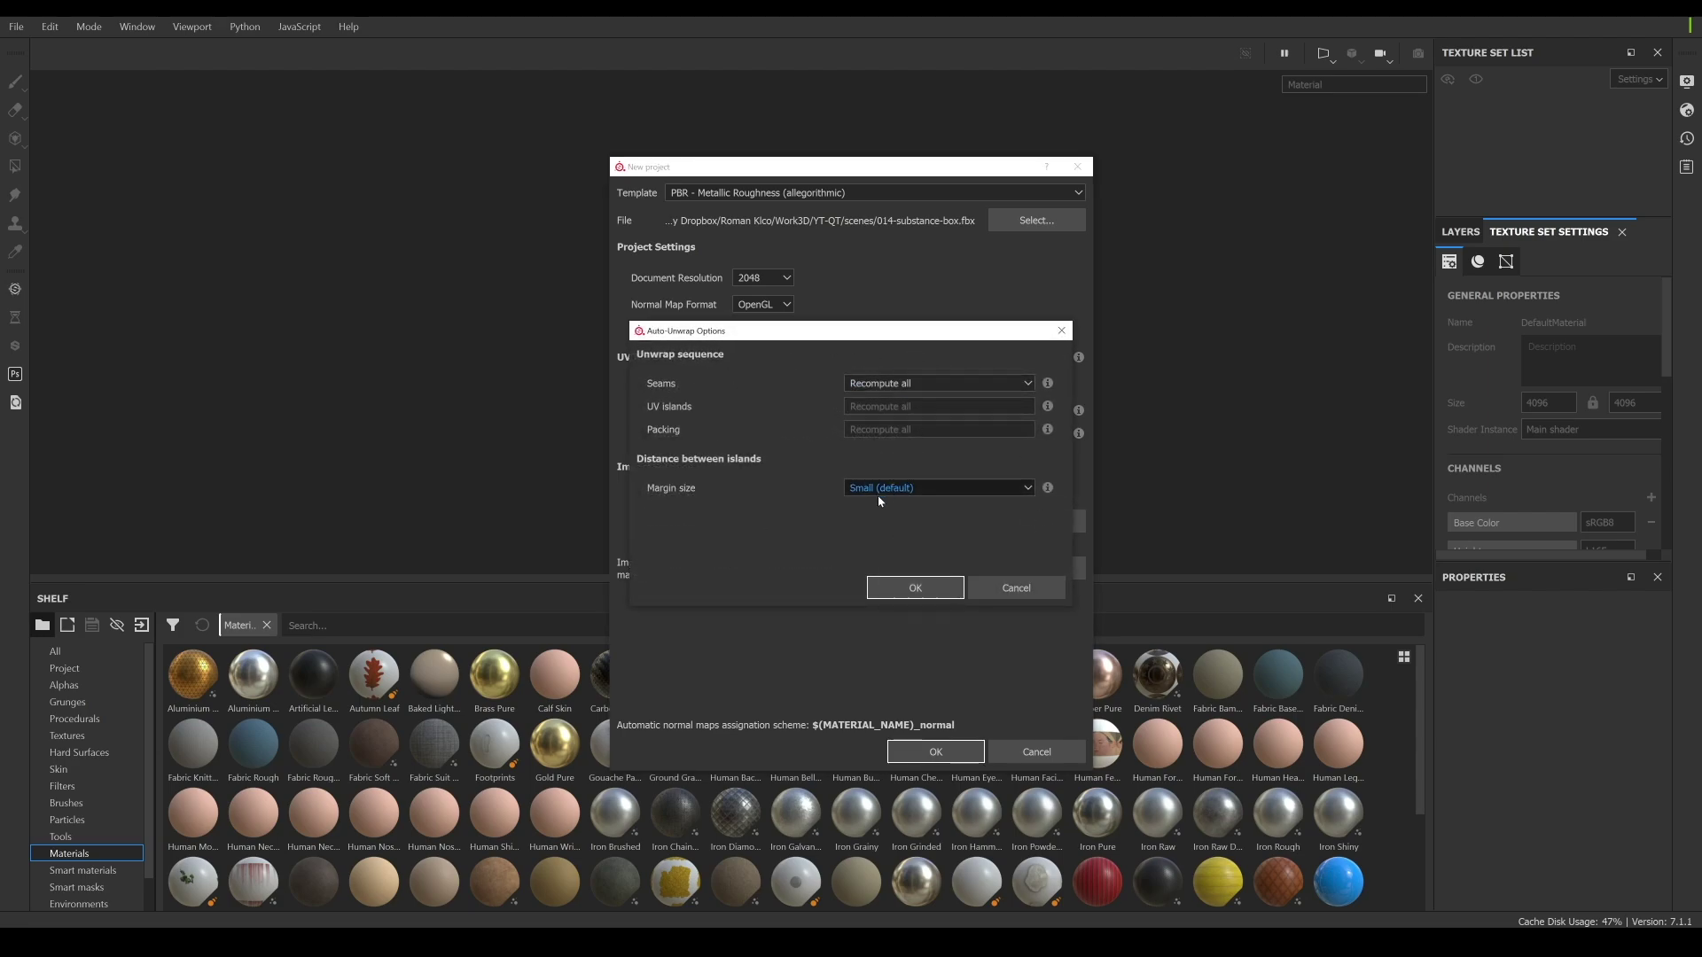
left_click(924, 592)
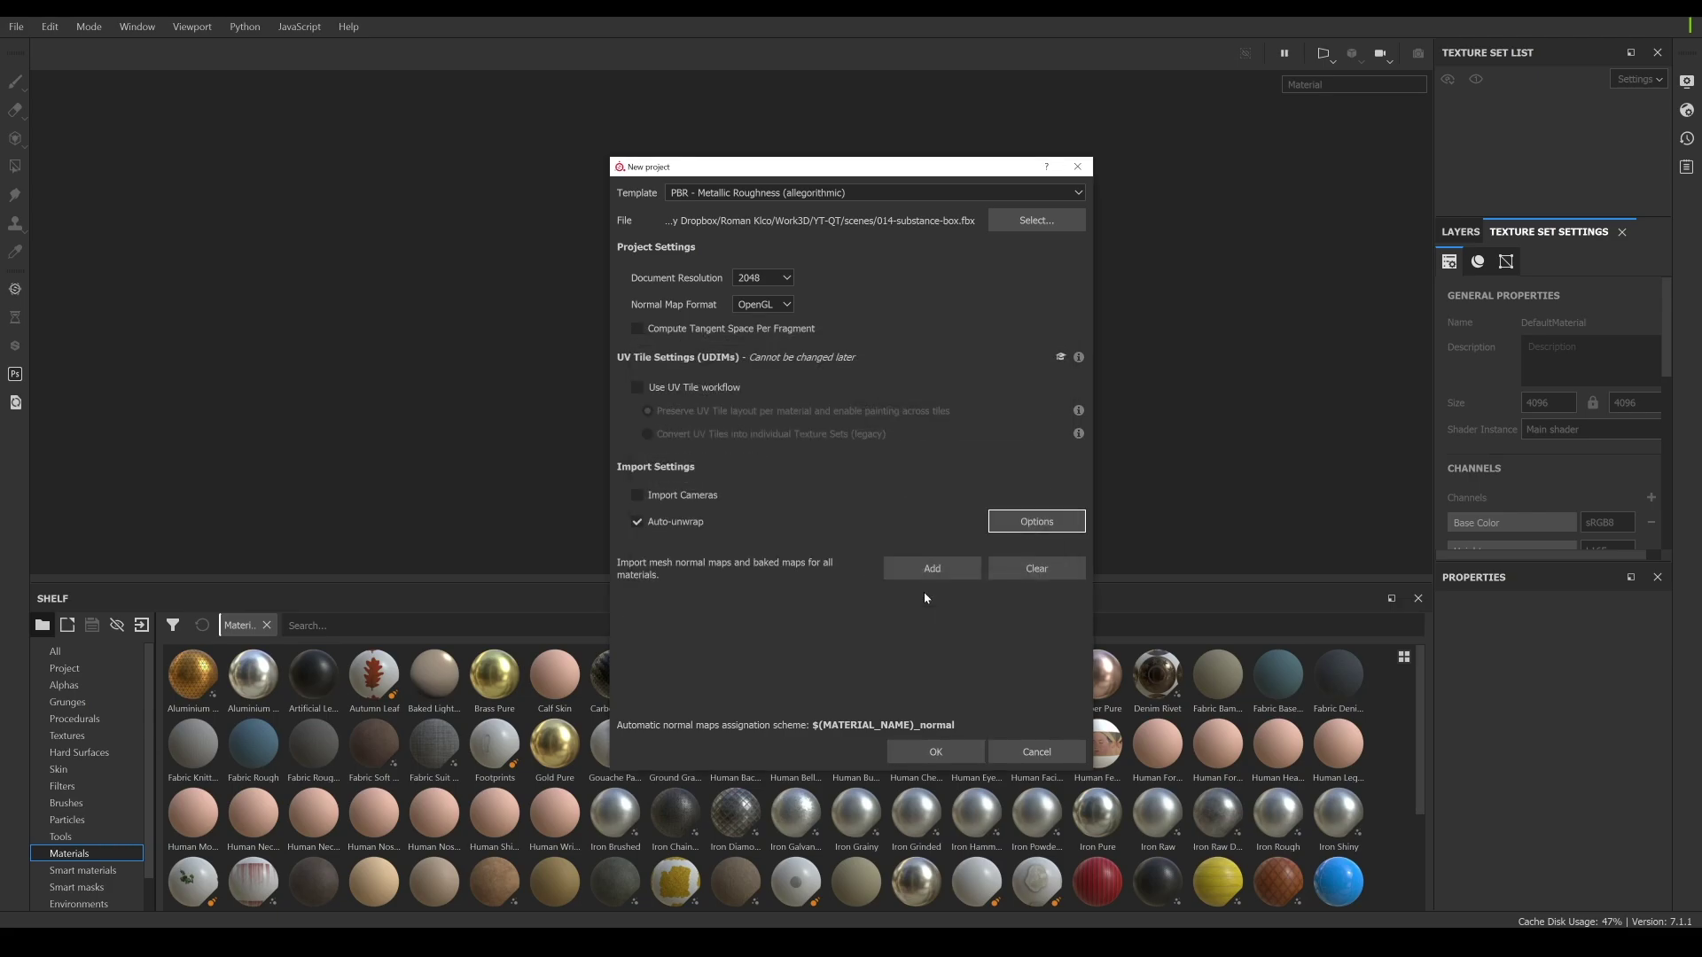
left_click(933, 753)
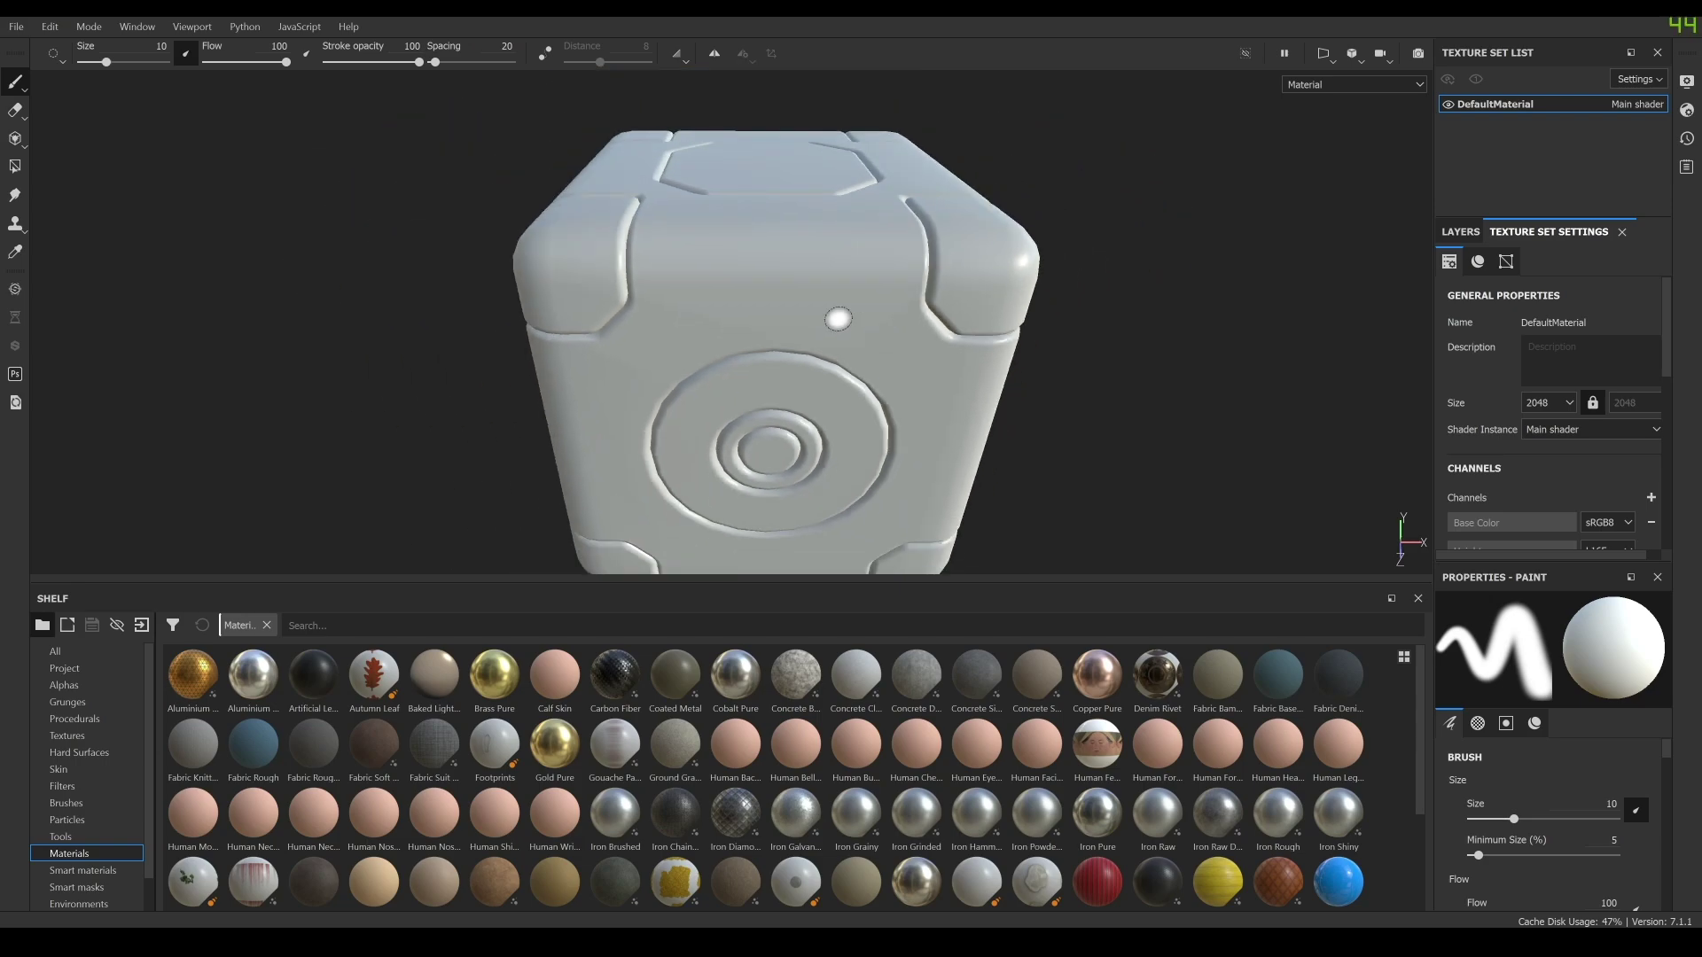
Show the cube in the split 3D/2D view and examine its automatically unwrapped UV layout.
scroll(837, 319, "down", 2)
mouse_move(837, 319)
left_mouse_down("alt")
mouse_move(918, 320)
mouse_move(779, 334)
left_mouse_up("alt")
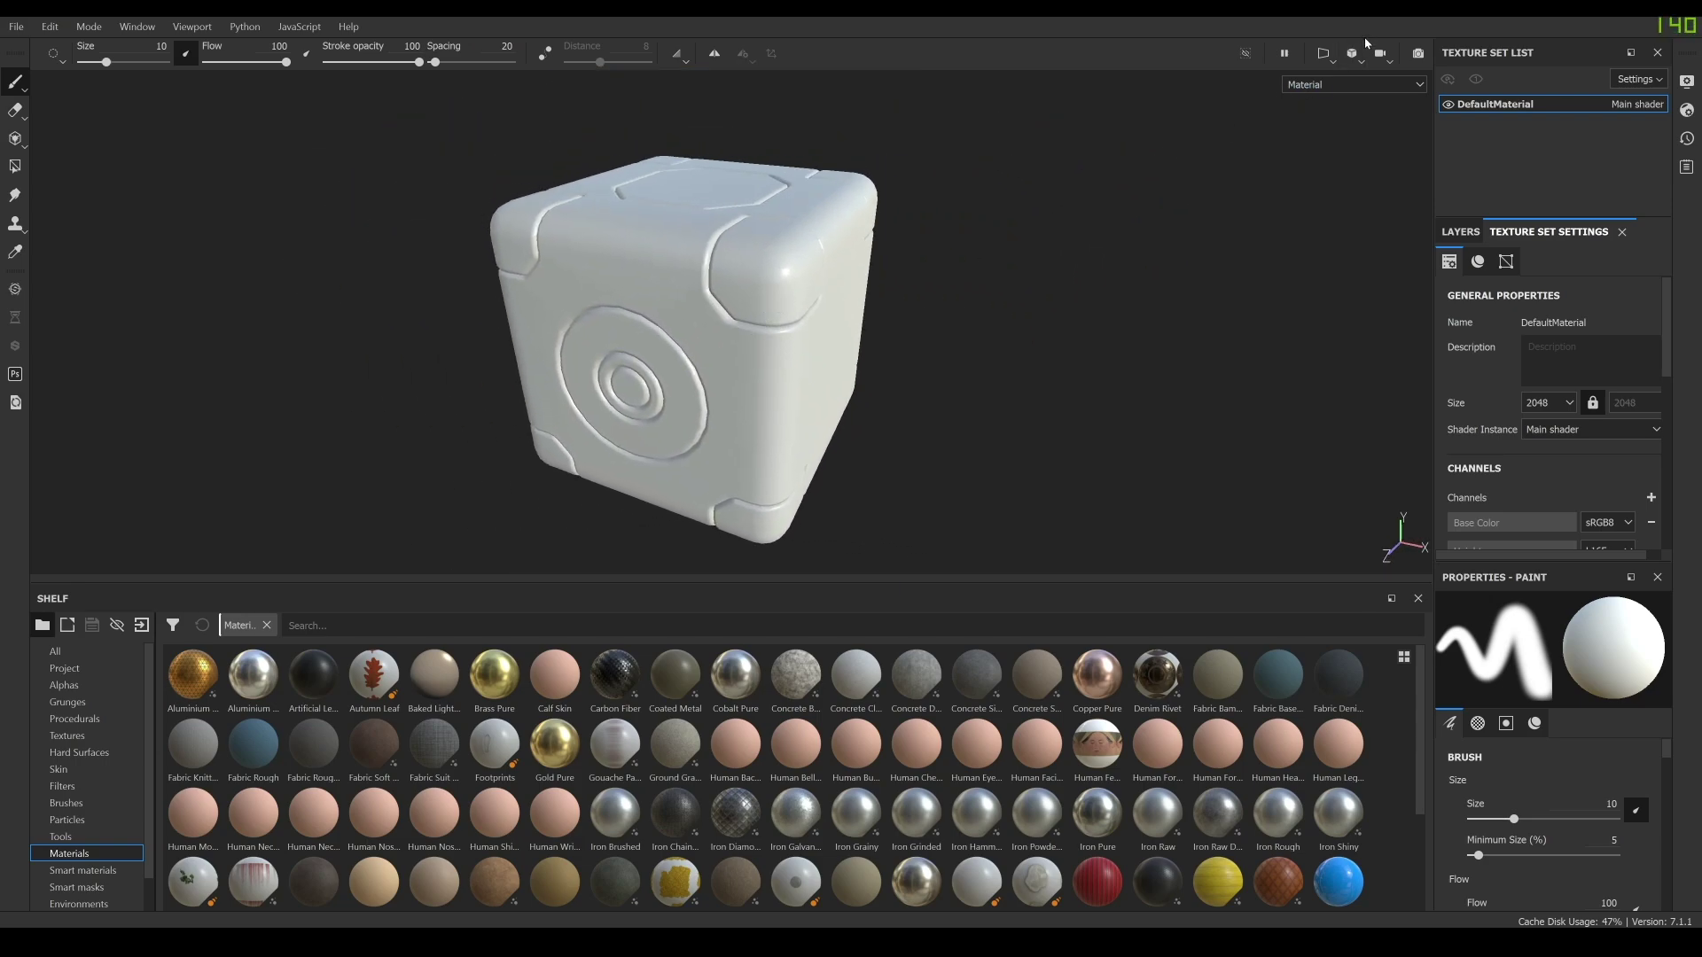
left_click(1325, 54)
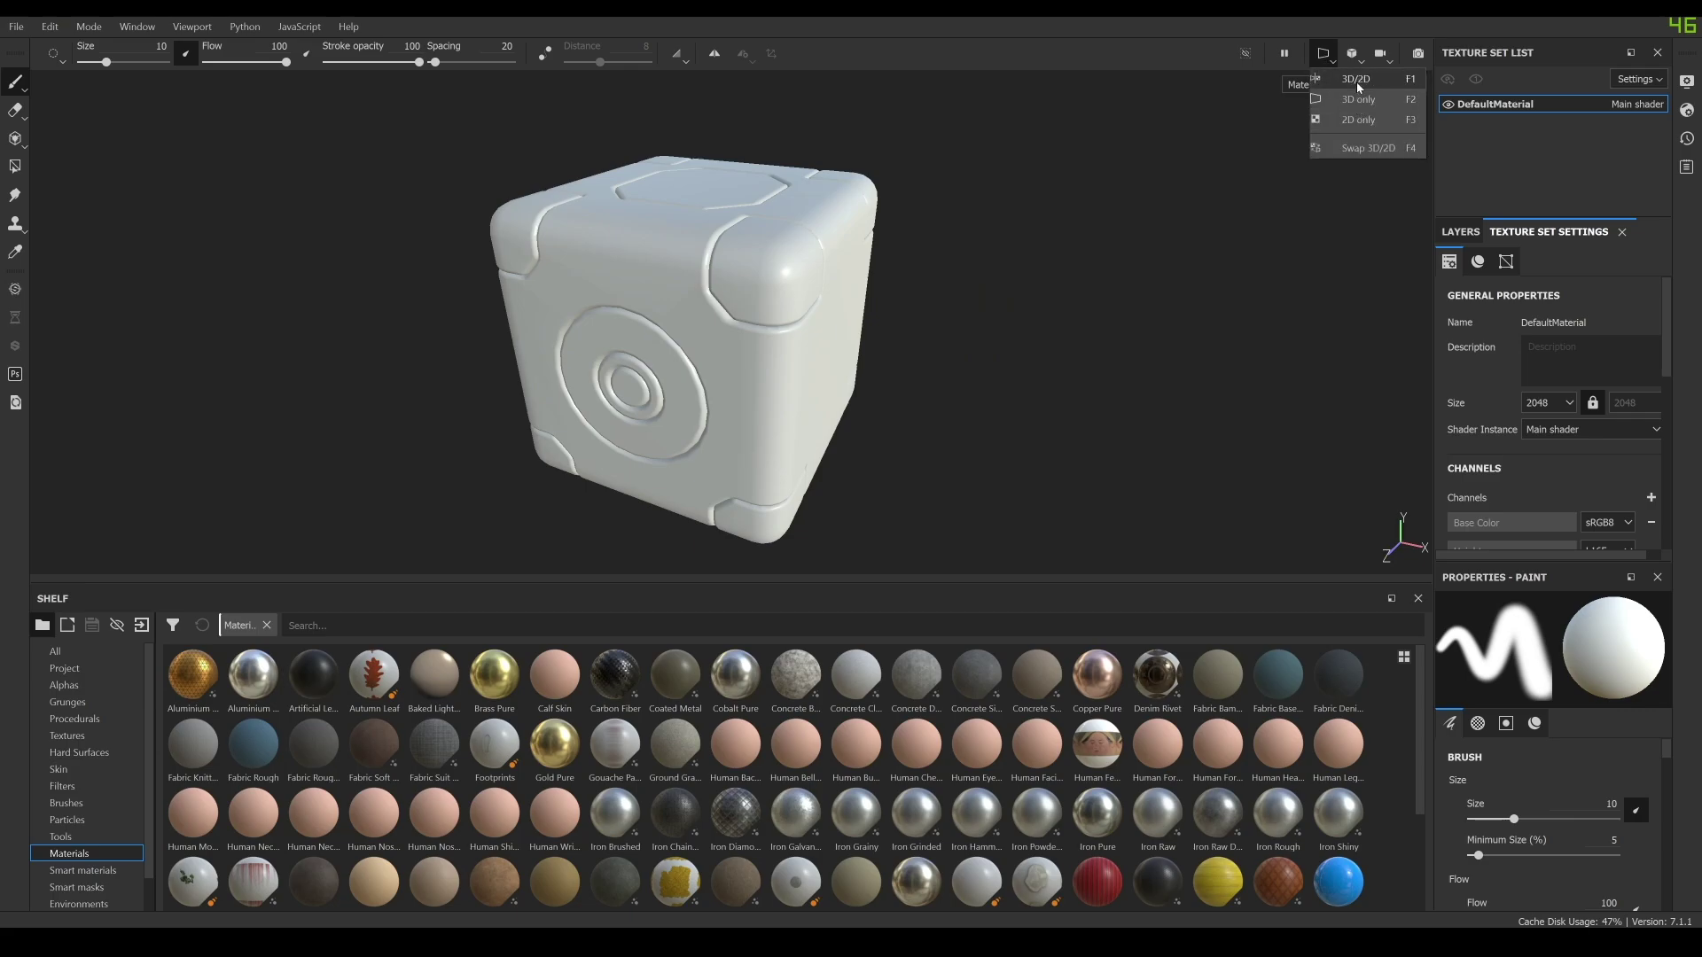
left_click(1356, 79)
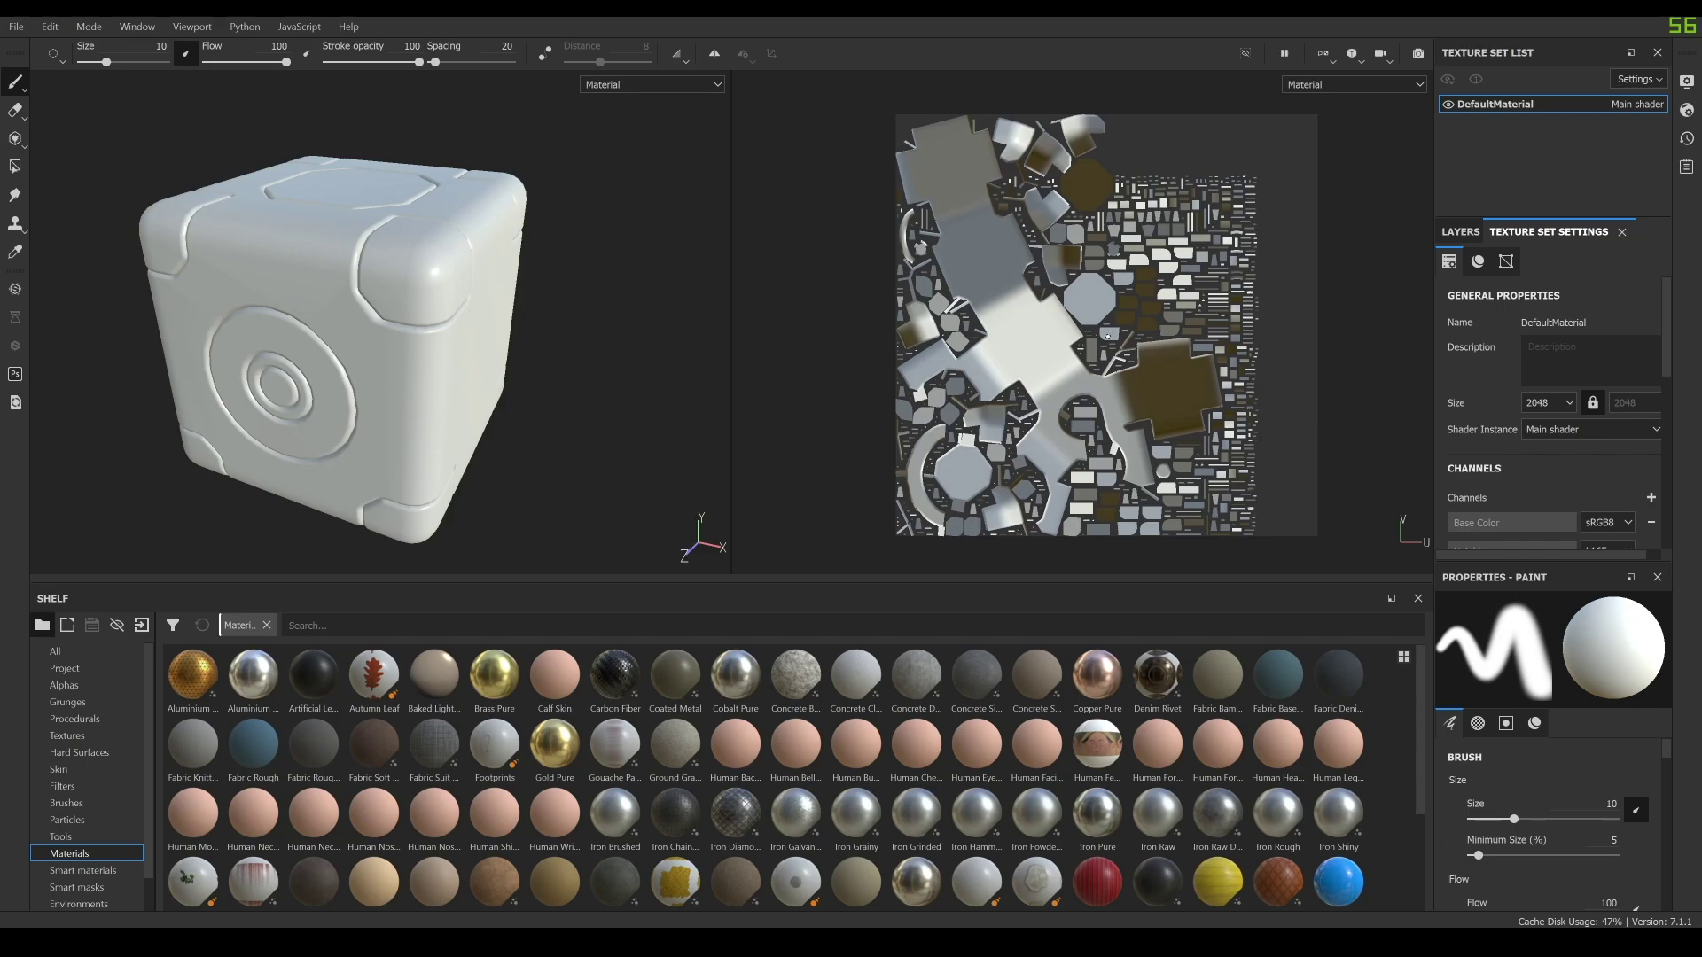
scroll(1108, 336, "up", 1)
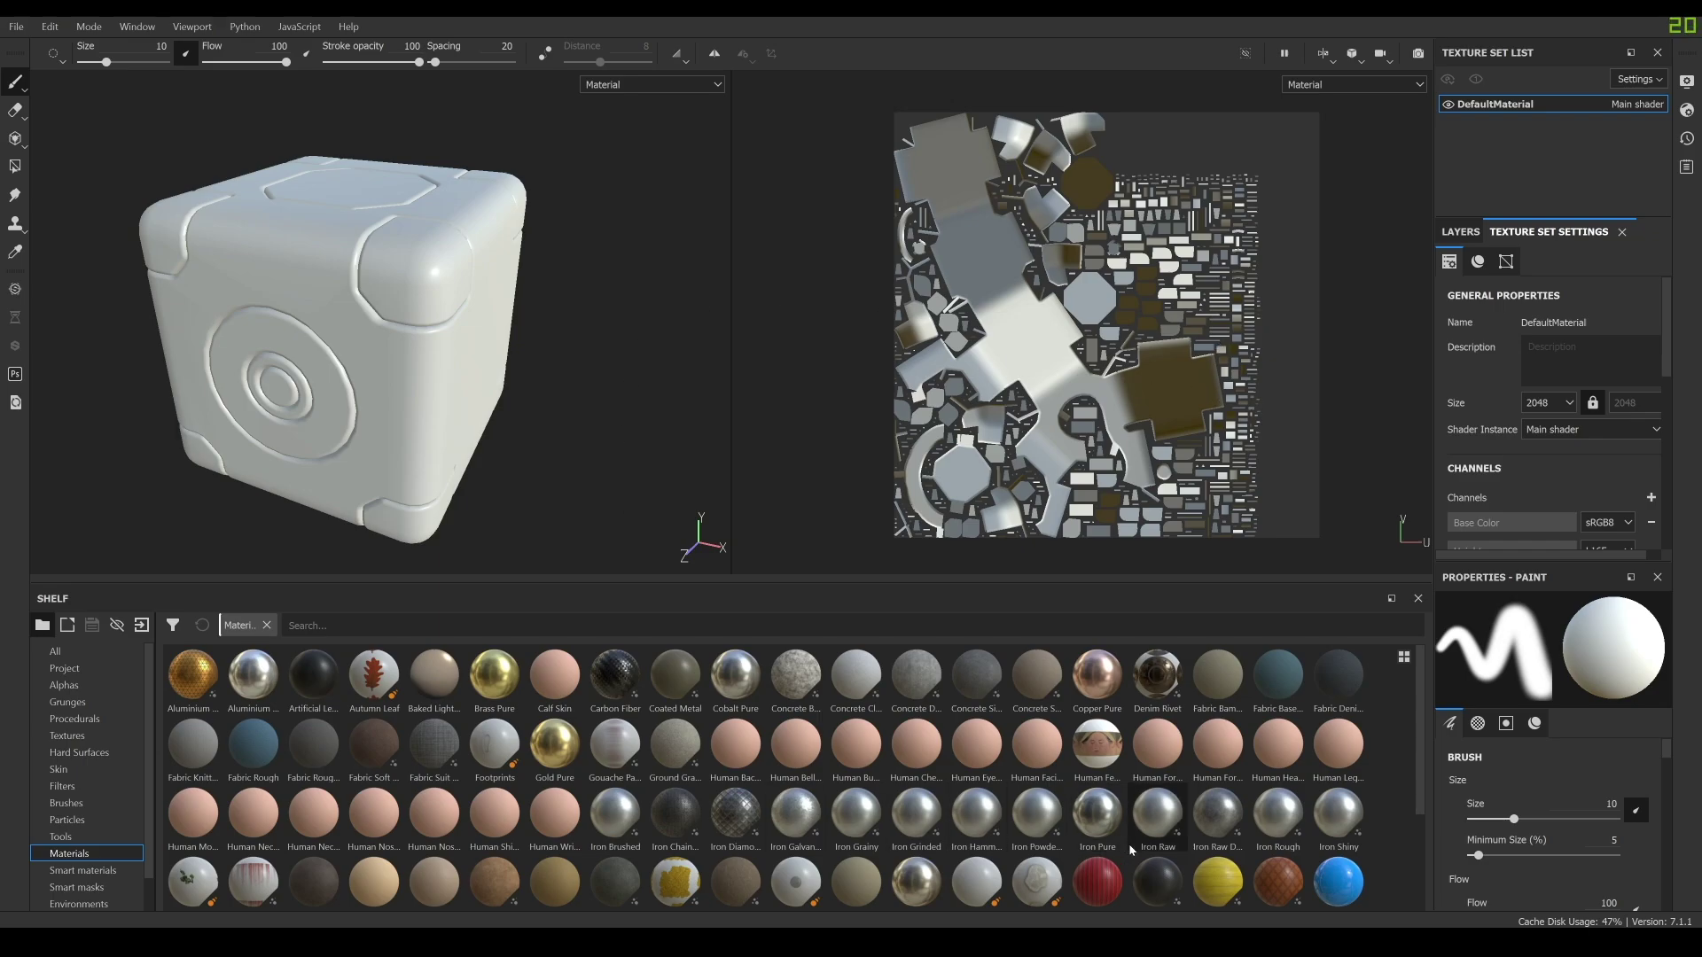
Browse the shelf's materials and switch the listing to the smart materials.
scroll(1141, 829, "down", 3)
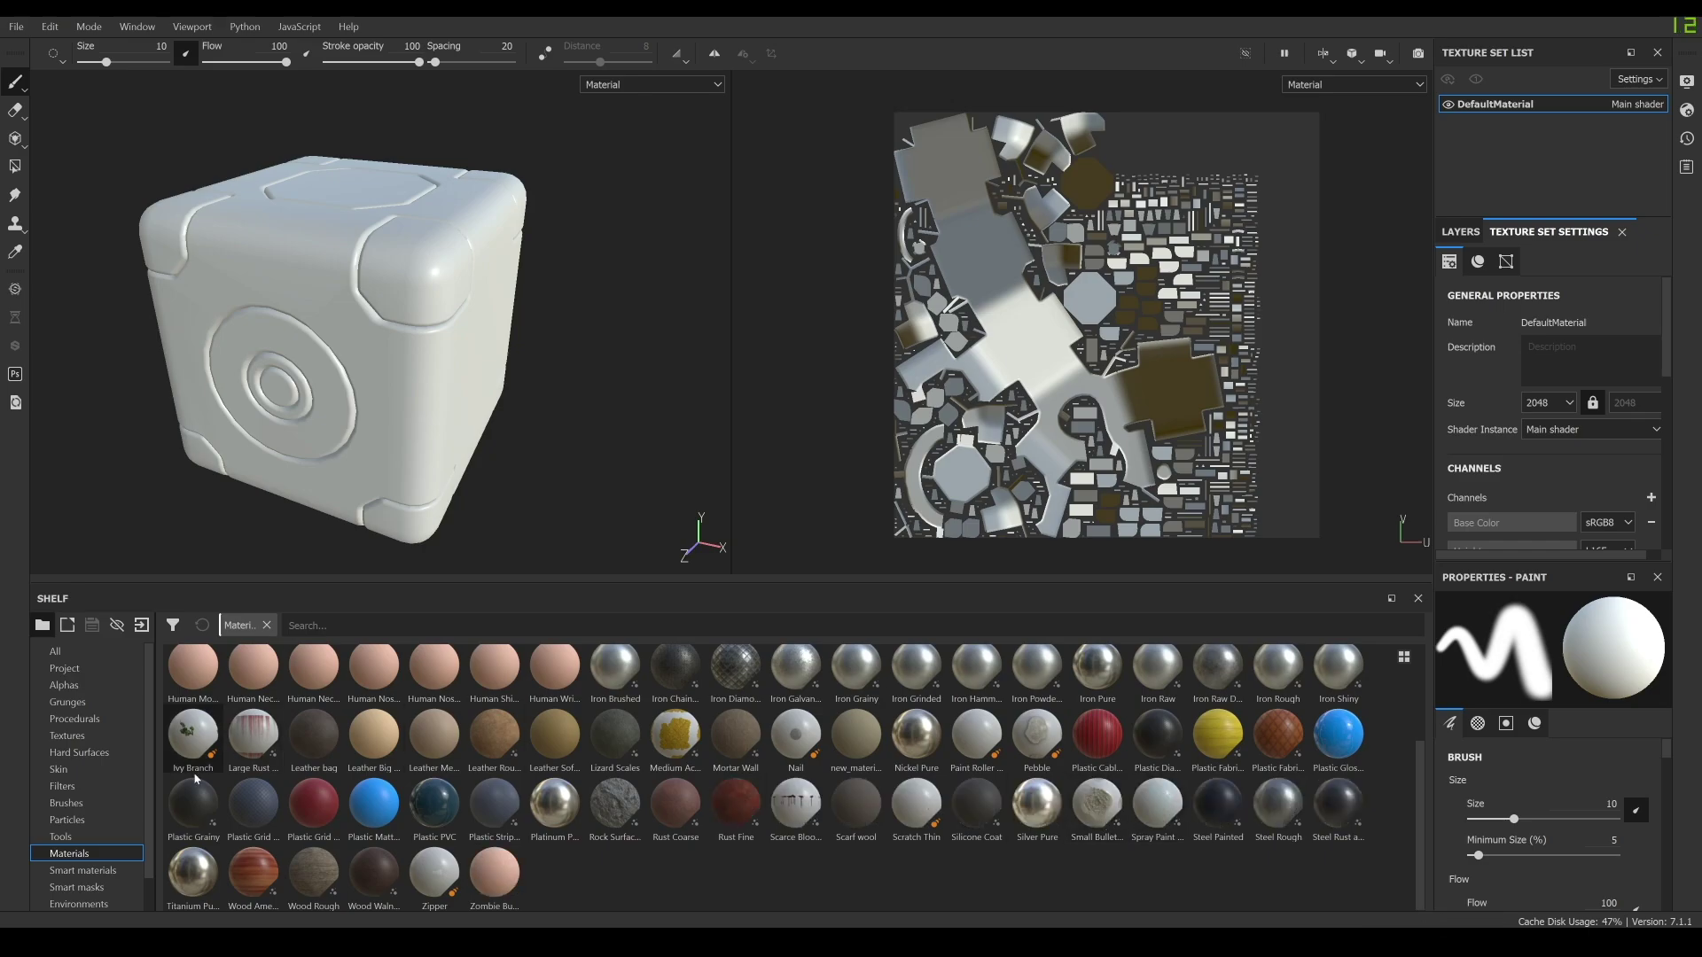
left_click(79, 872)
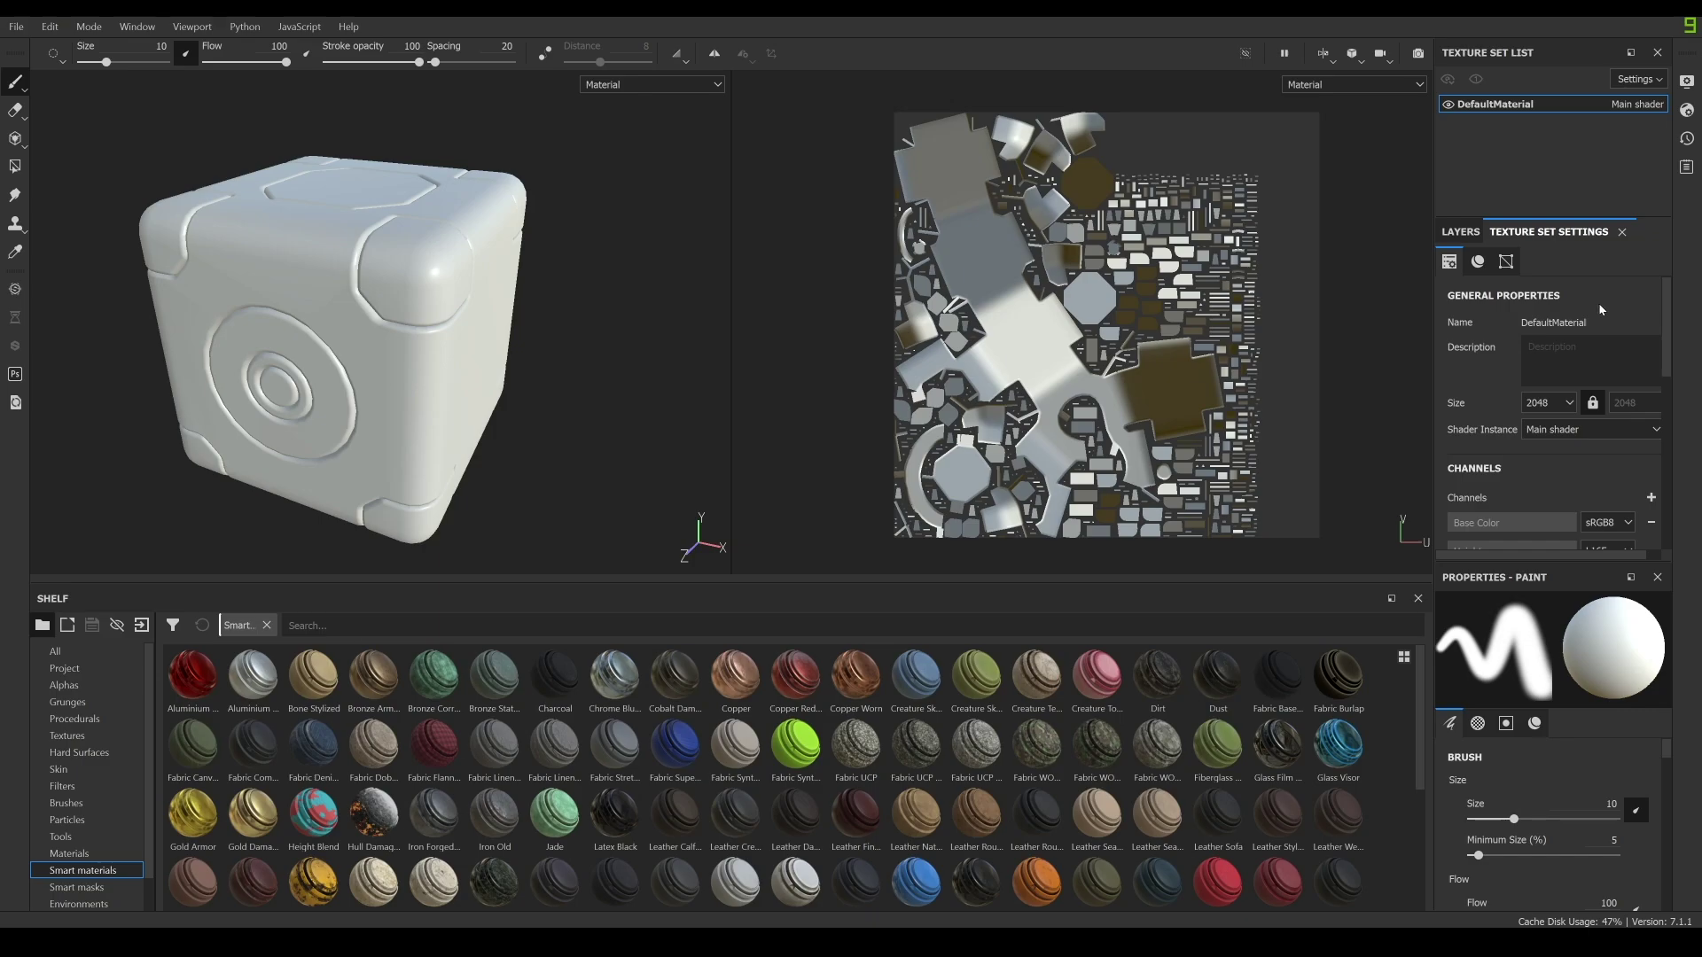
Bake all the selected mesh maps for DefaultMaterial at an output size of 2048.
scroll(1601, 301, "down", 2)
scroll(1600, 304, "up", 2)
scroll(1593, 316, "down", 5)
scroll(1593, 316, "down", 2)
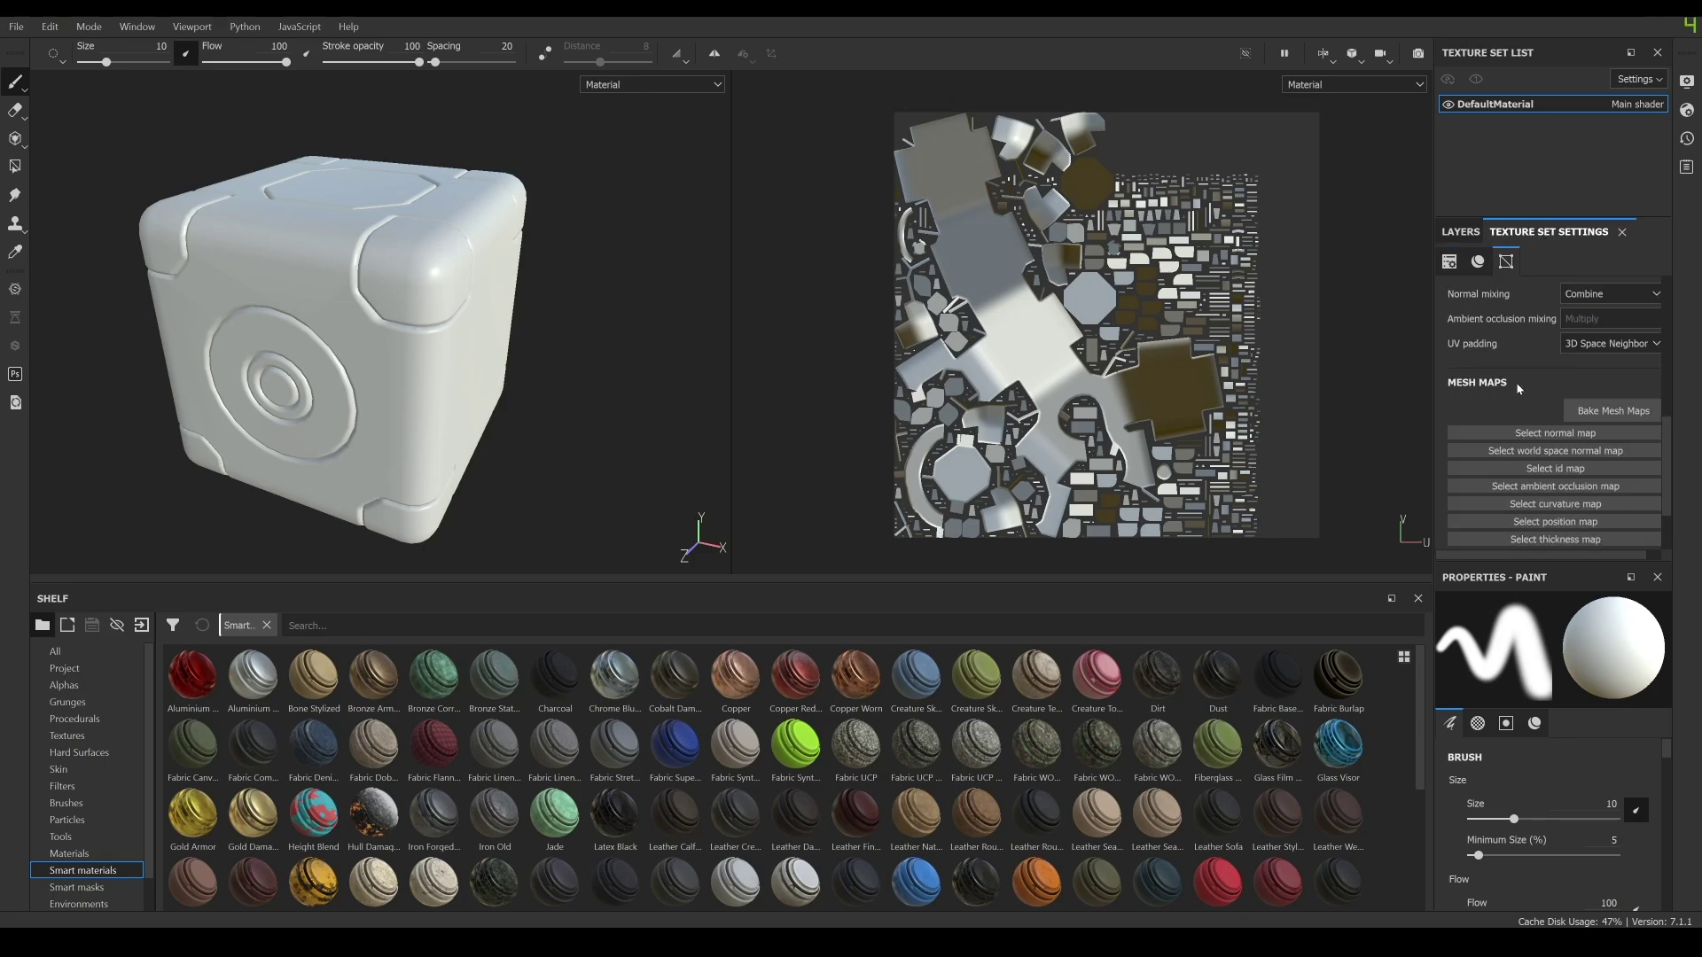
left_click(1610, 415)
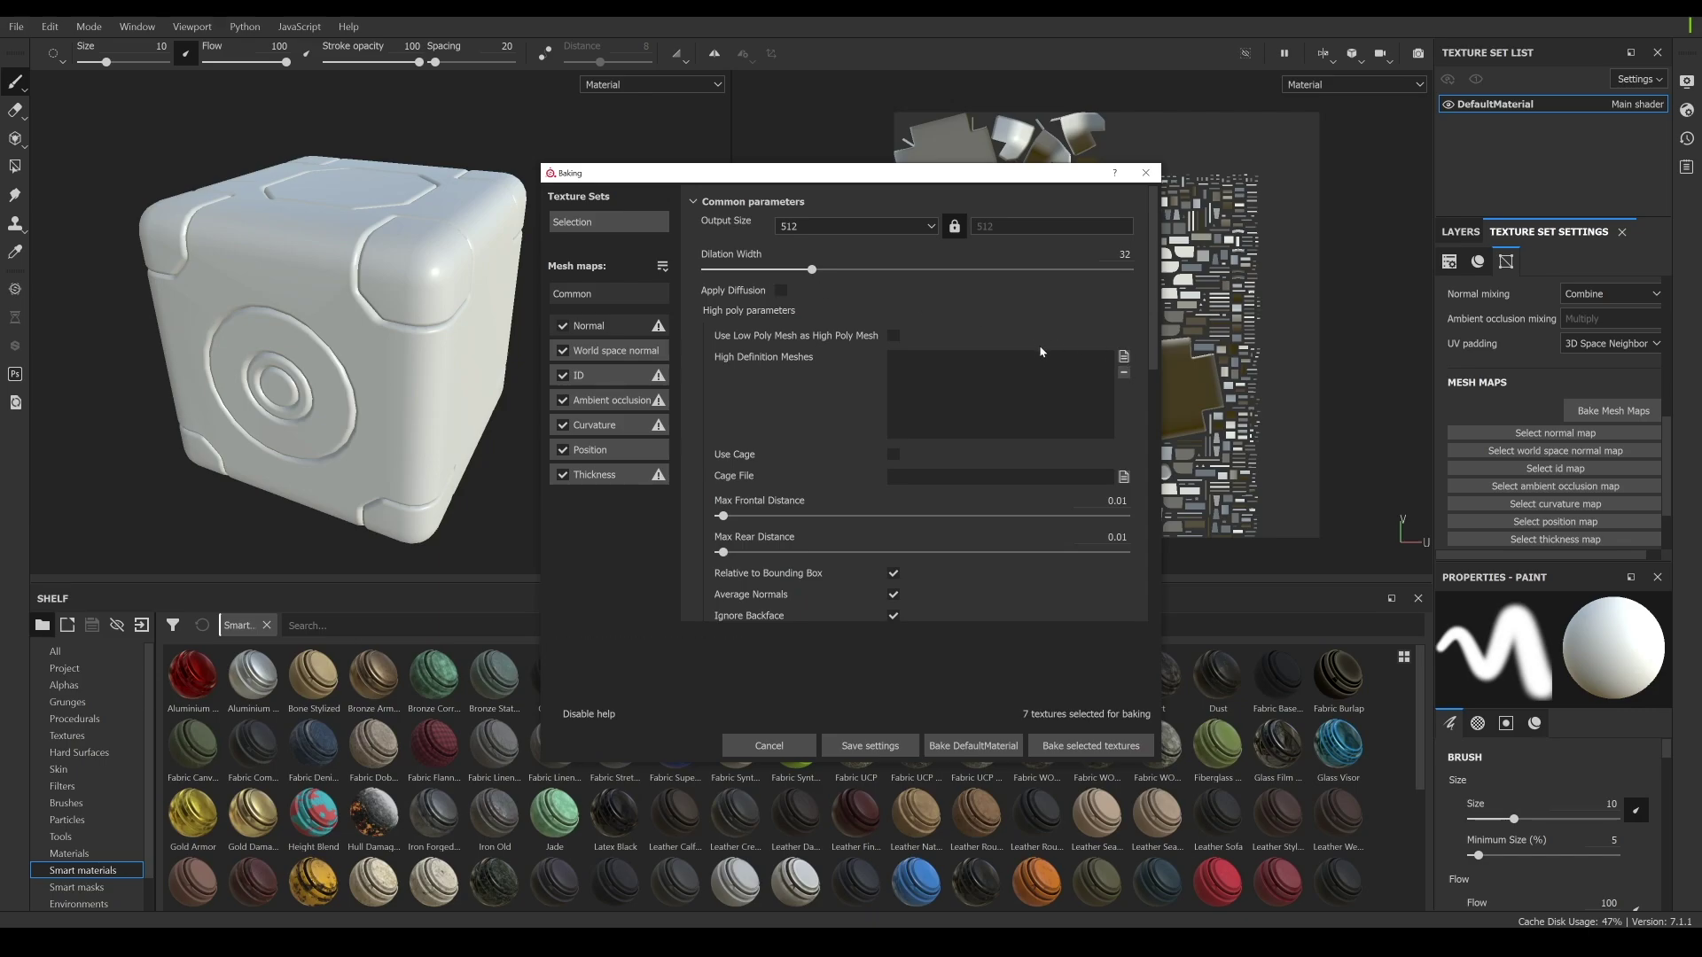
left_click(883, 226)
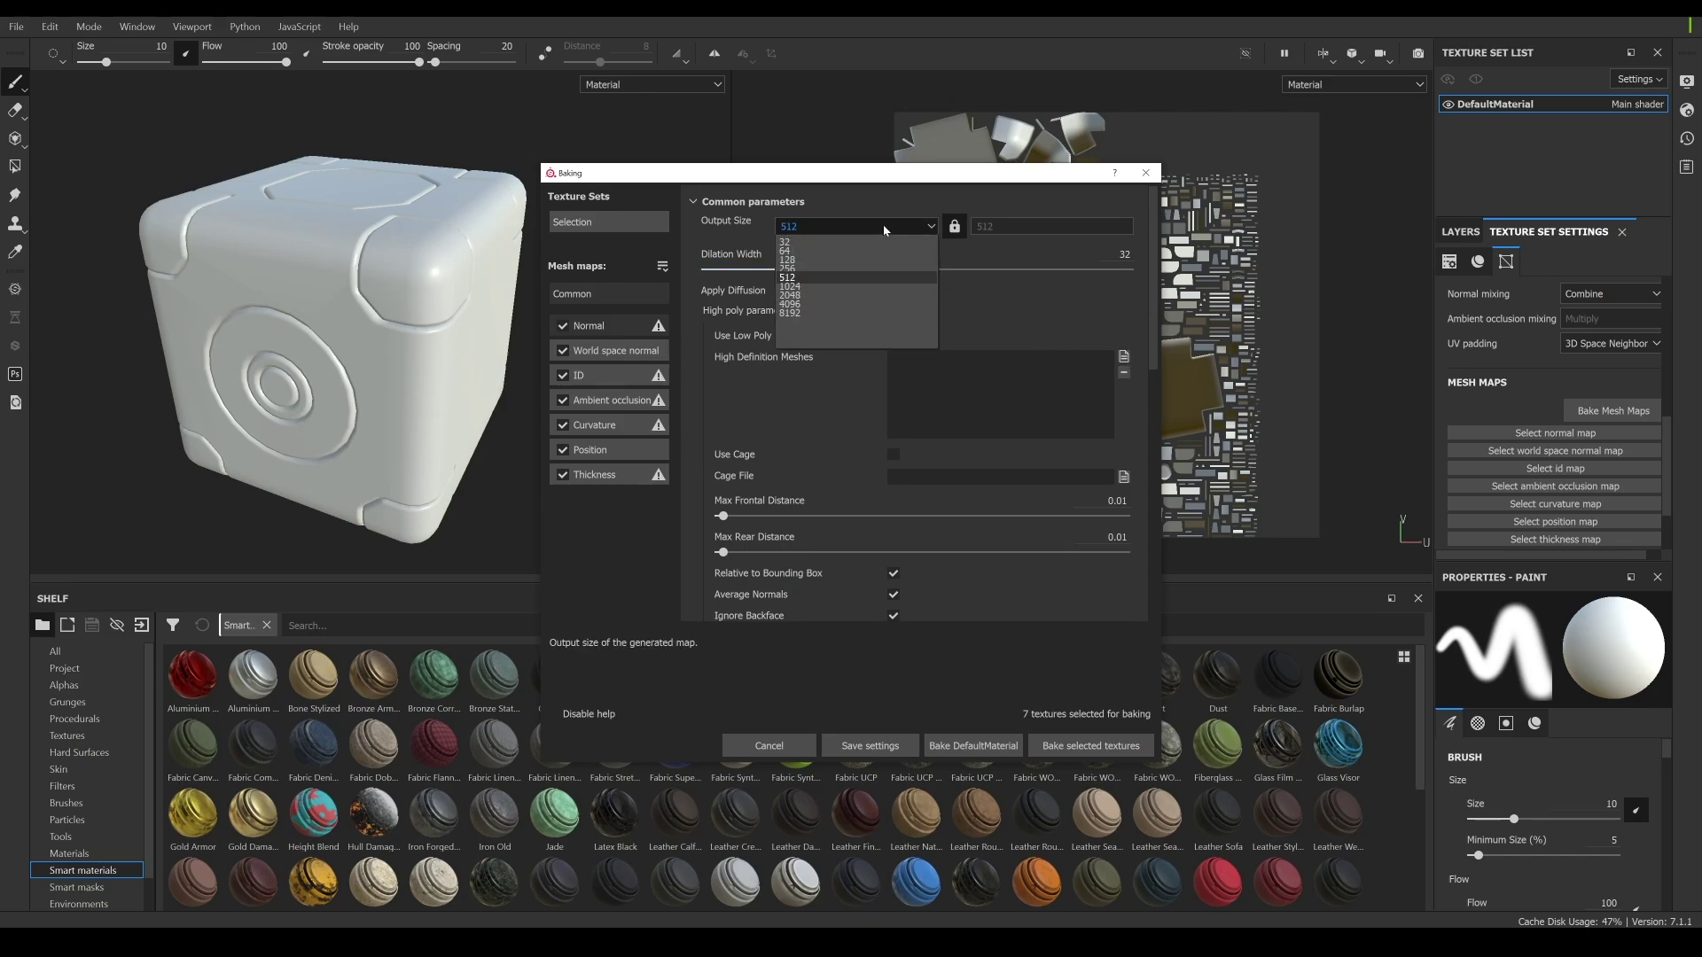
left_click(806, 296)
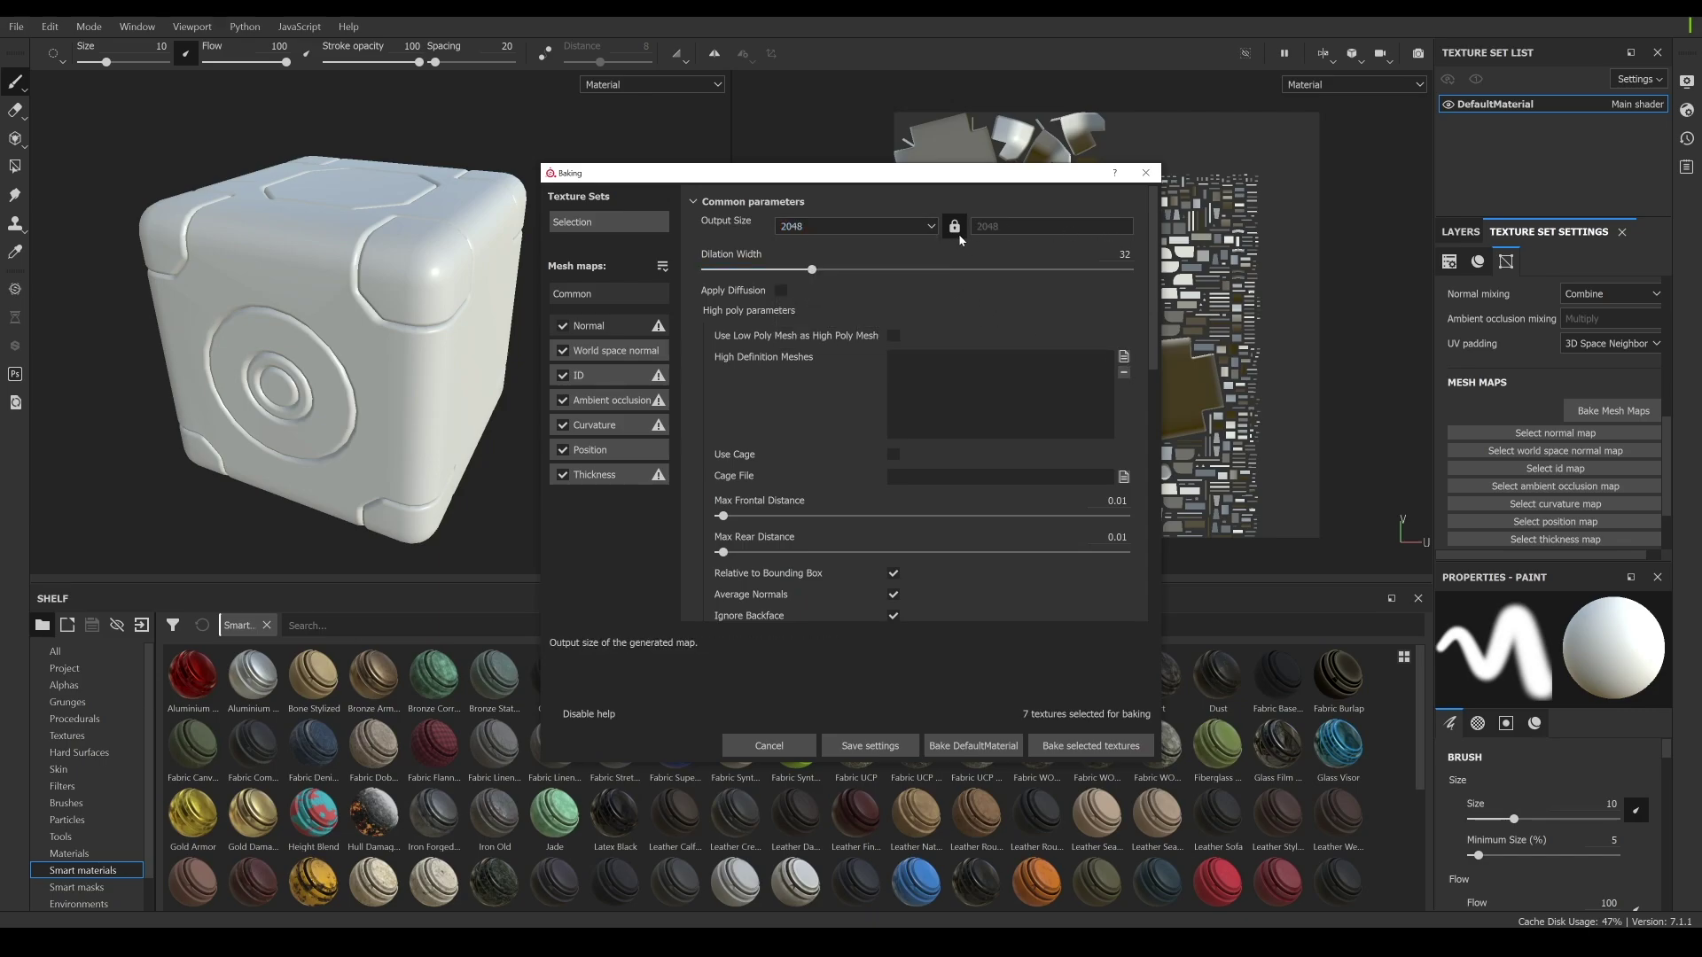
left_click(1073, 747)
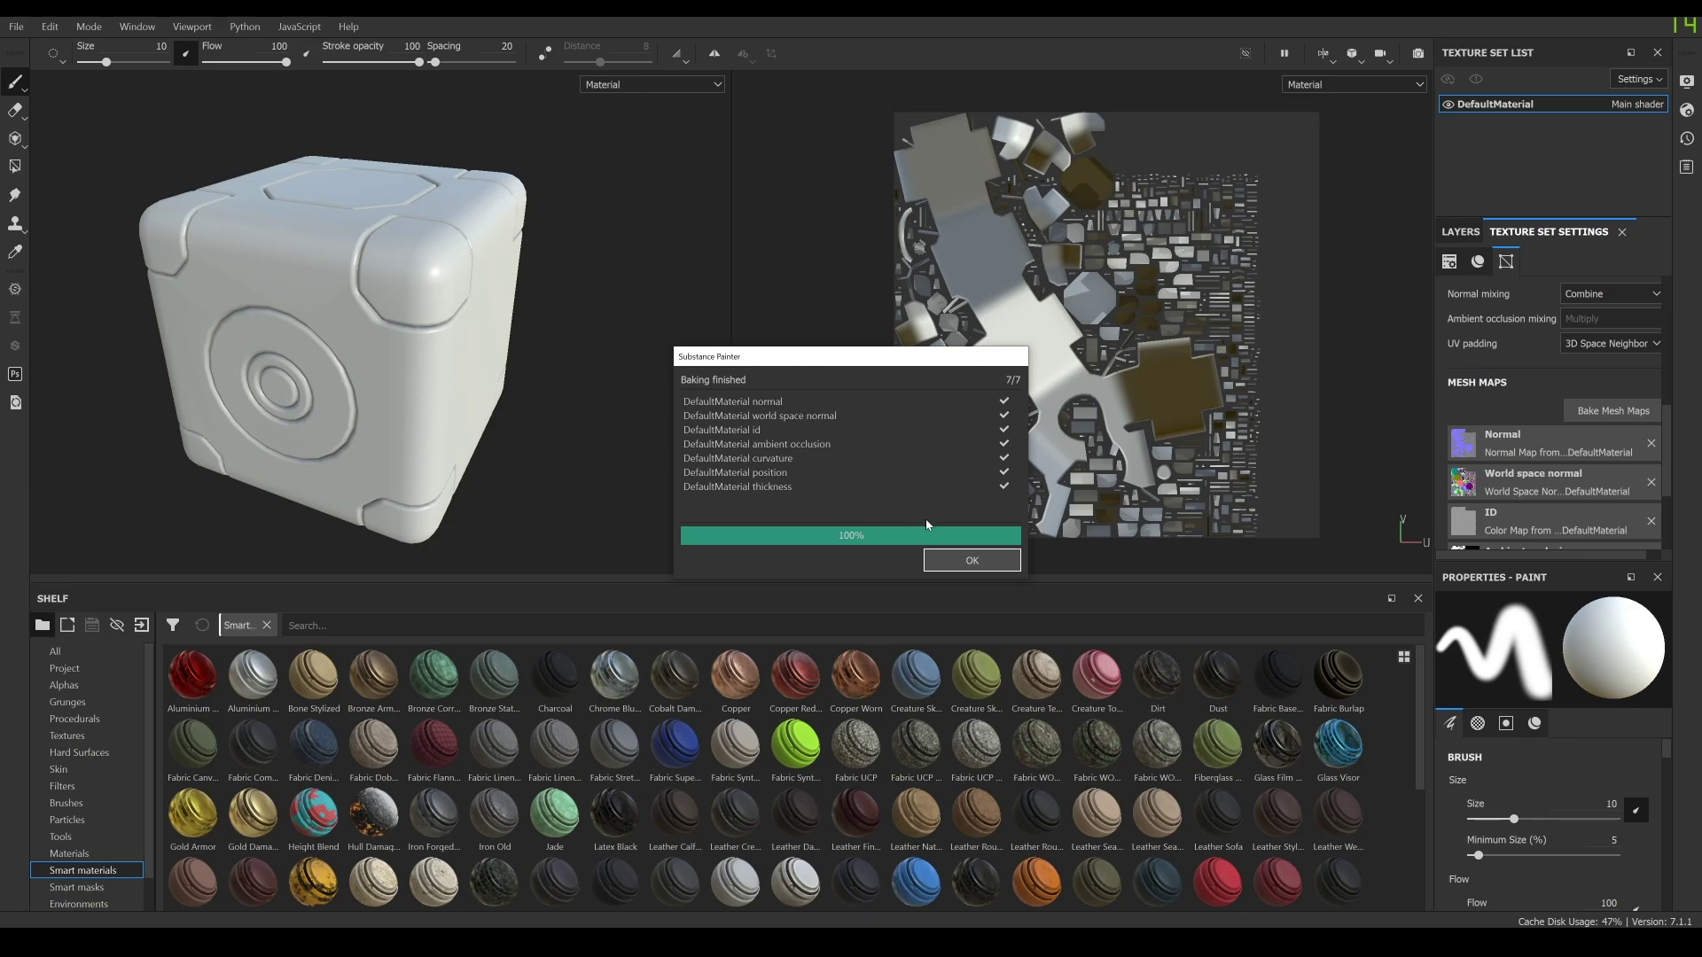
left_click(973, 560)
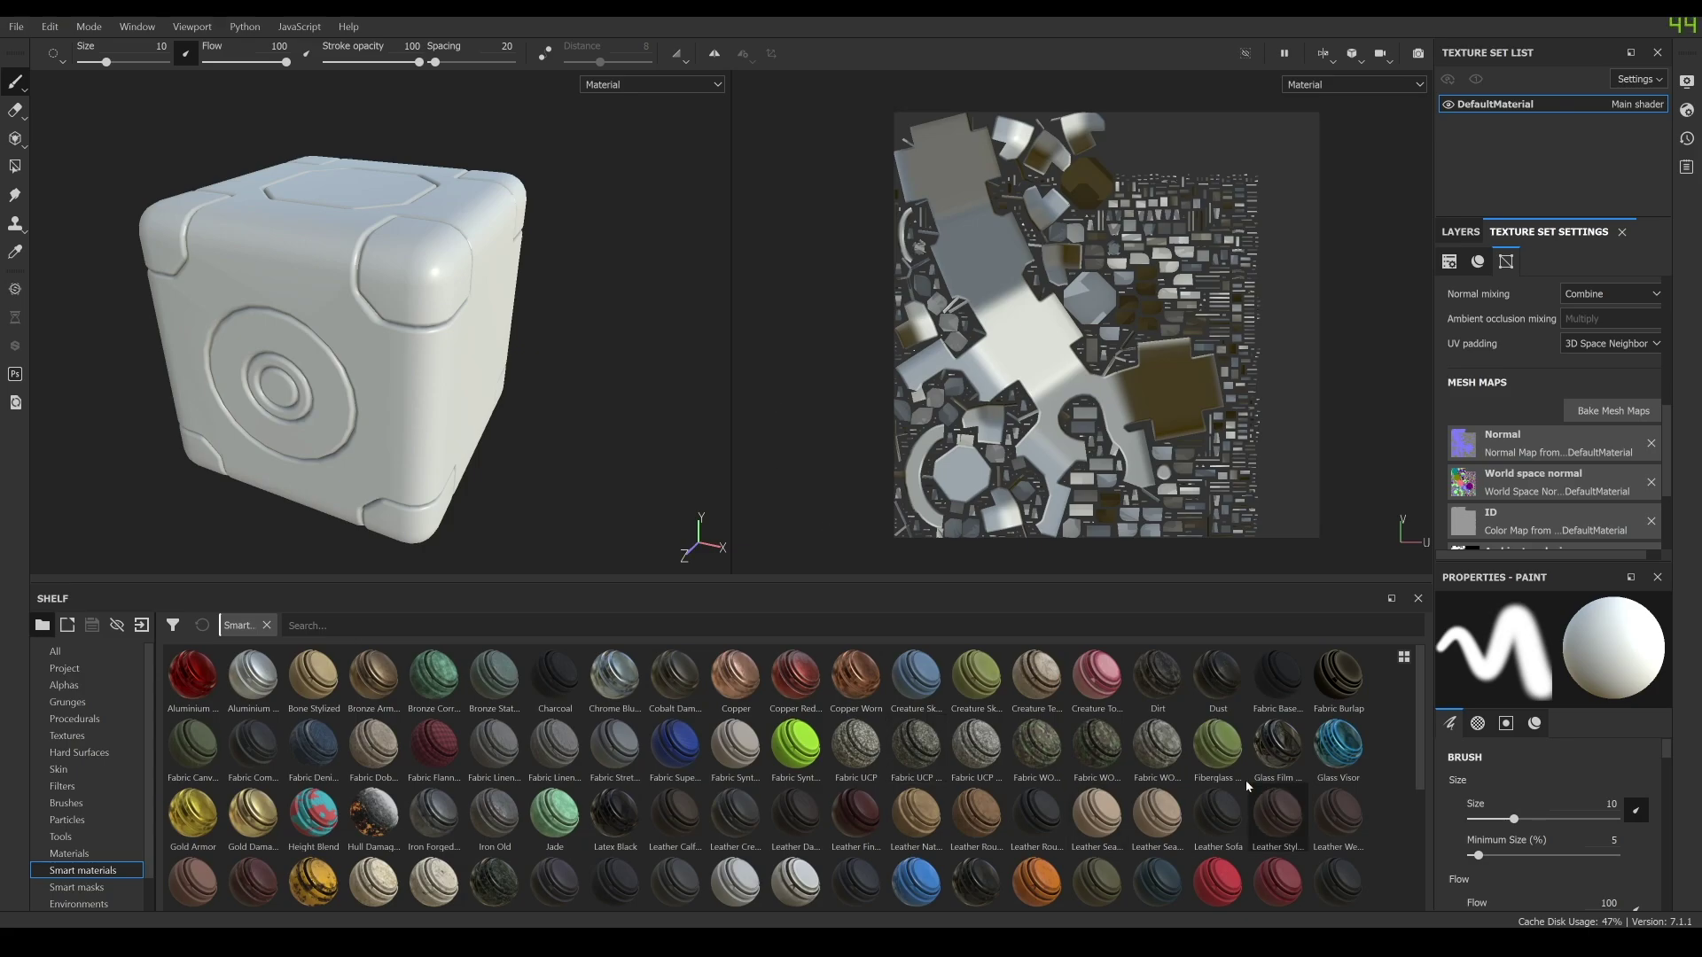
Apply the Steel Painted Rough Damaged smart material to the cube.
scroll(1122, 749, "down", 3)
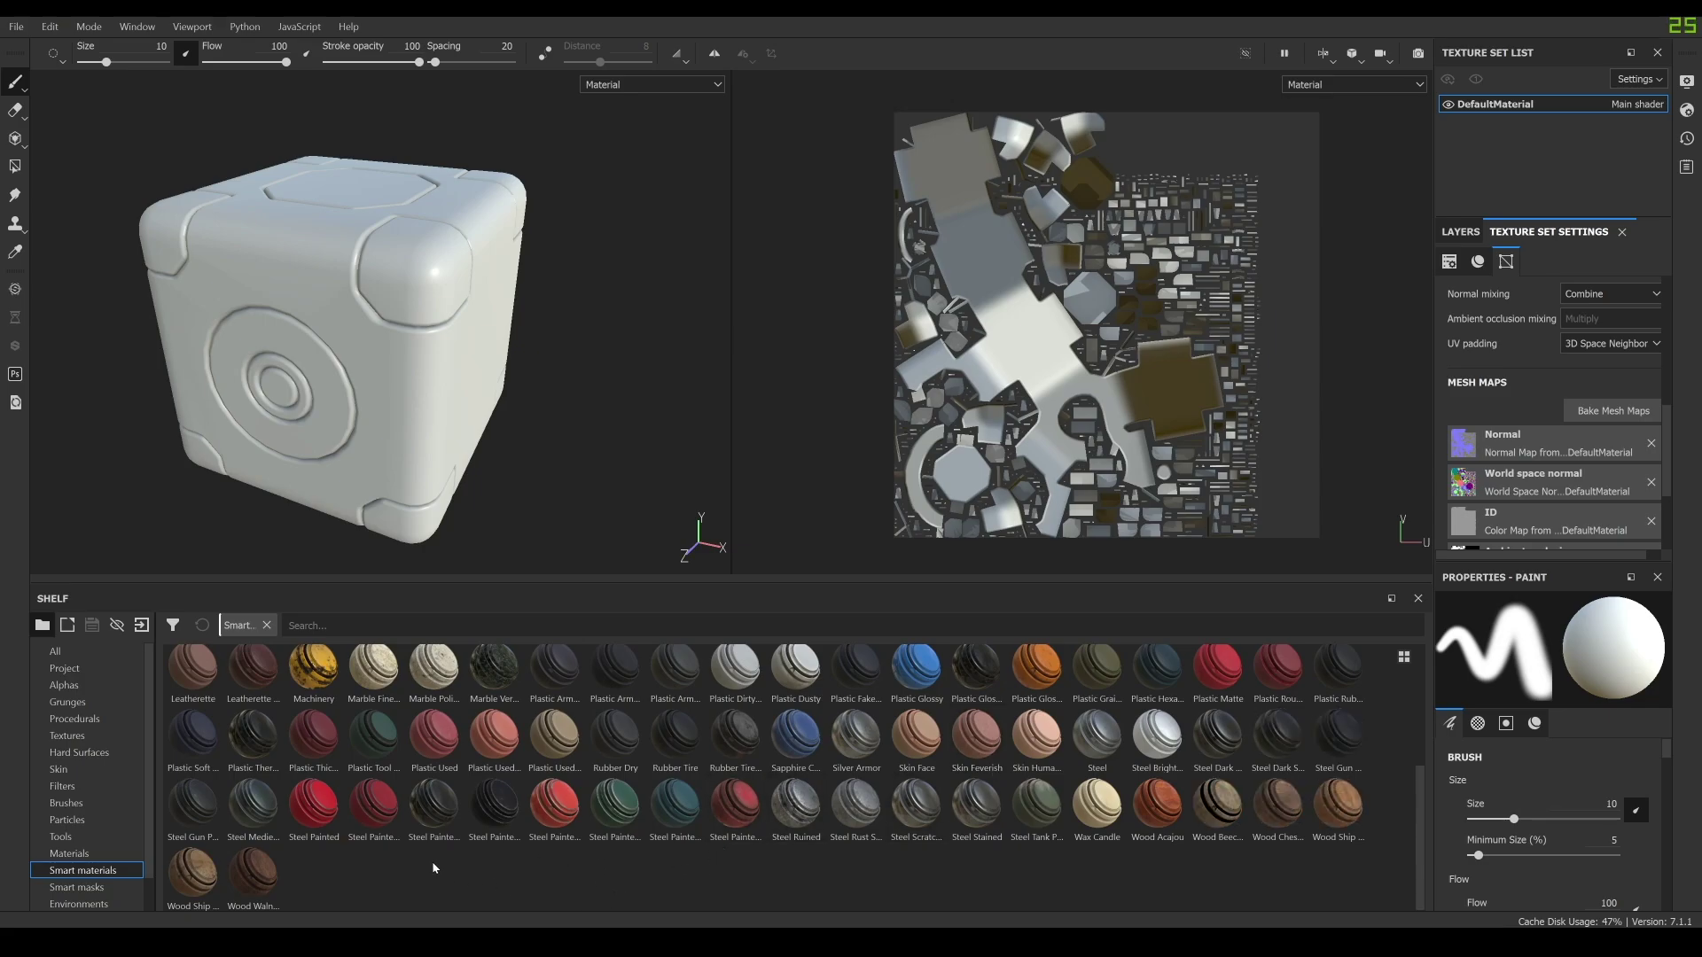
mouse_move(504, 822)
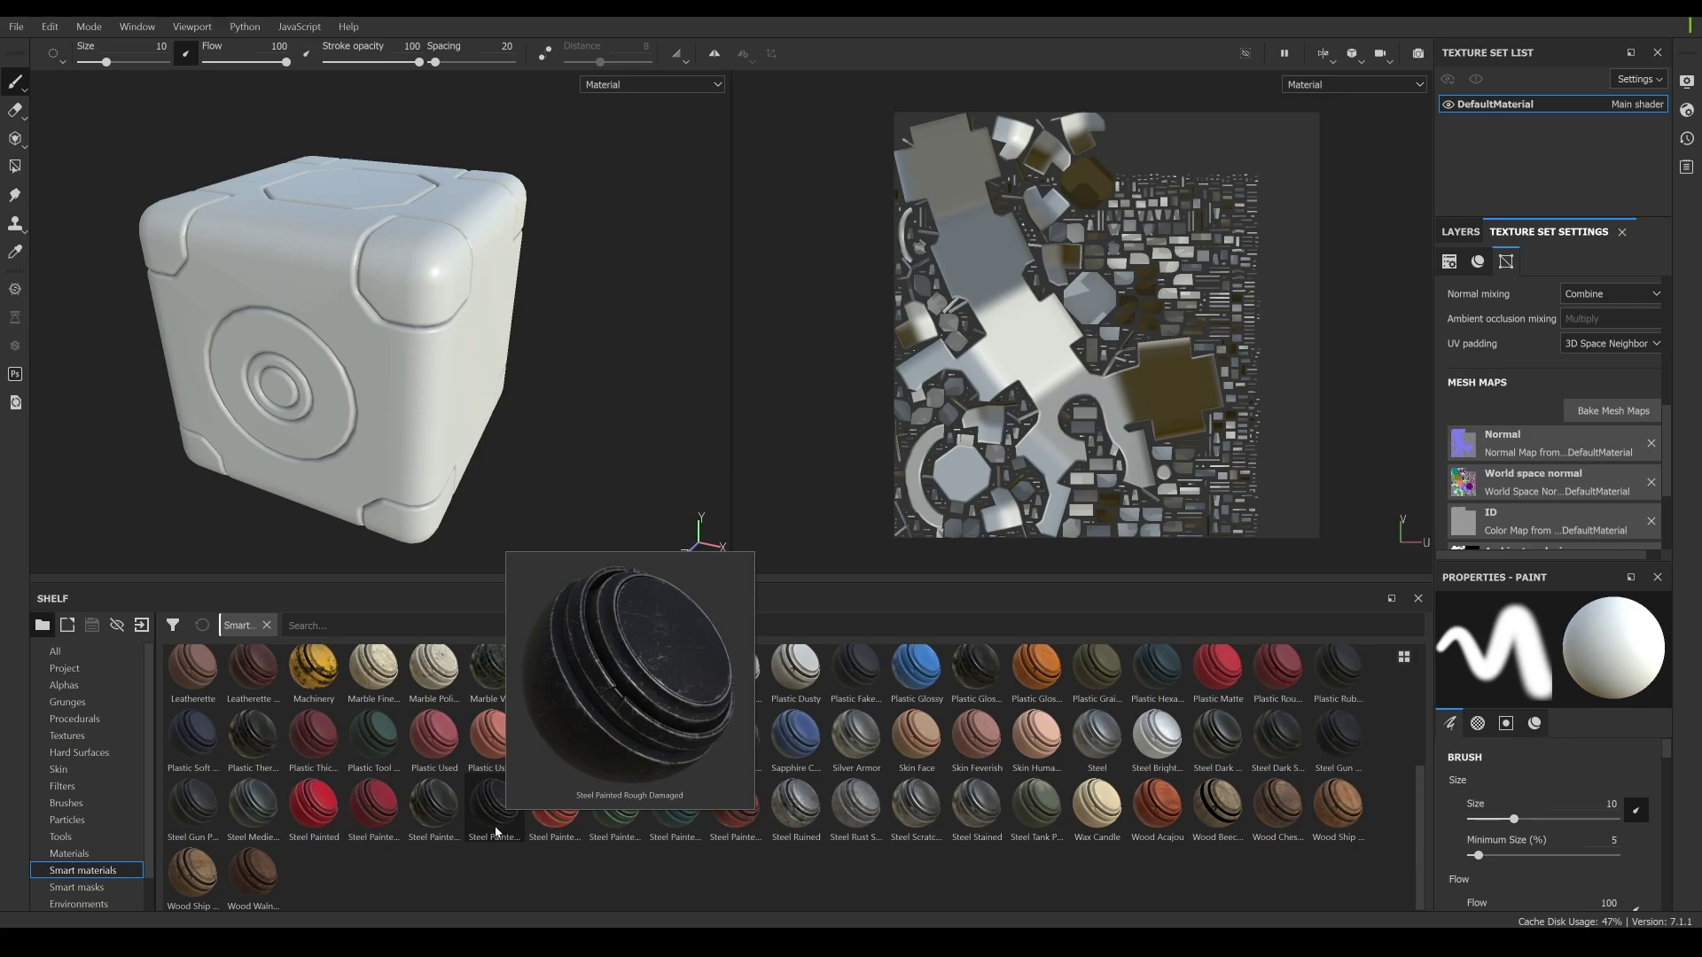
mouse_move(494, 810)
left_mouse_down()
mouse_move(529, 869)
mouse_move(412, 344)
mouse_move(417, 390)
mouse_move(501, 556)
left_mouse_up()
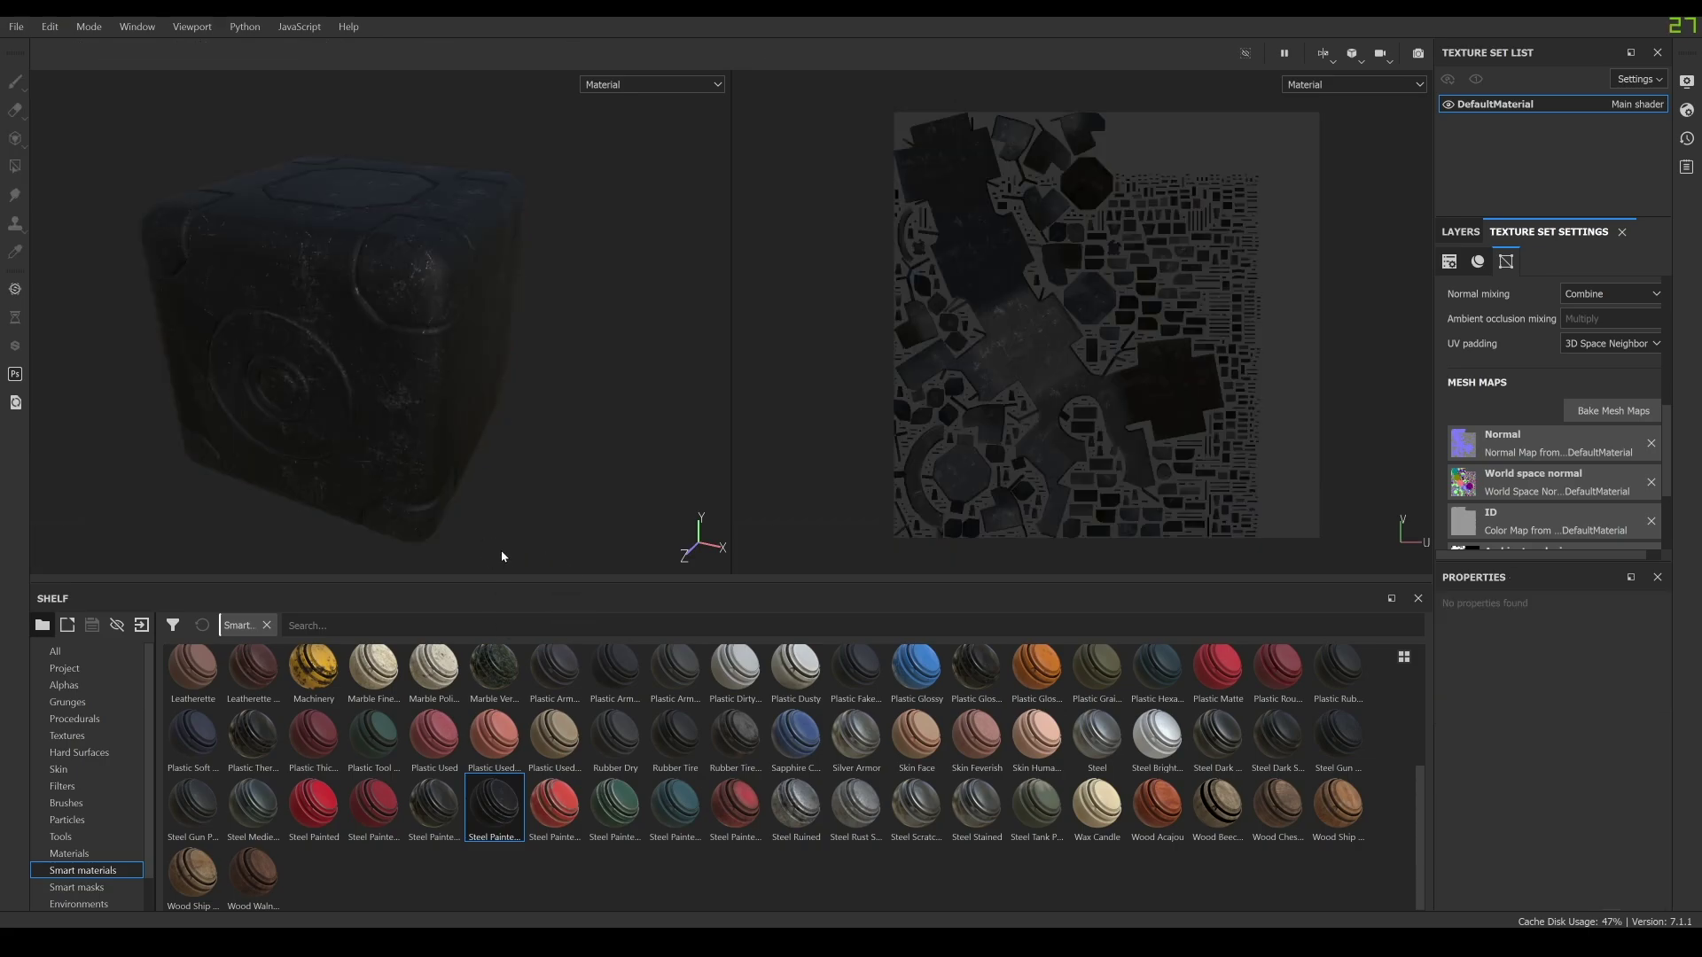
Switch to the 3D-only view and examine the scratches and edge wear on the cube's corners and faces.
left_click(1330, 58)
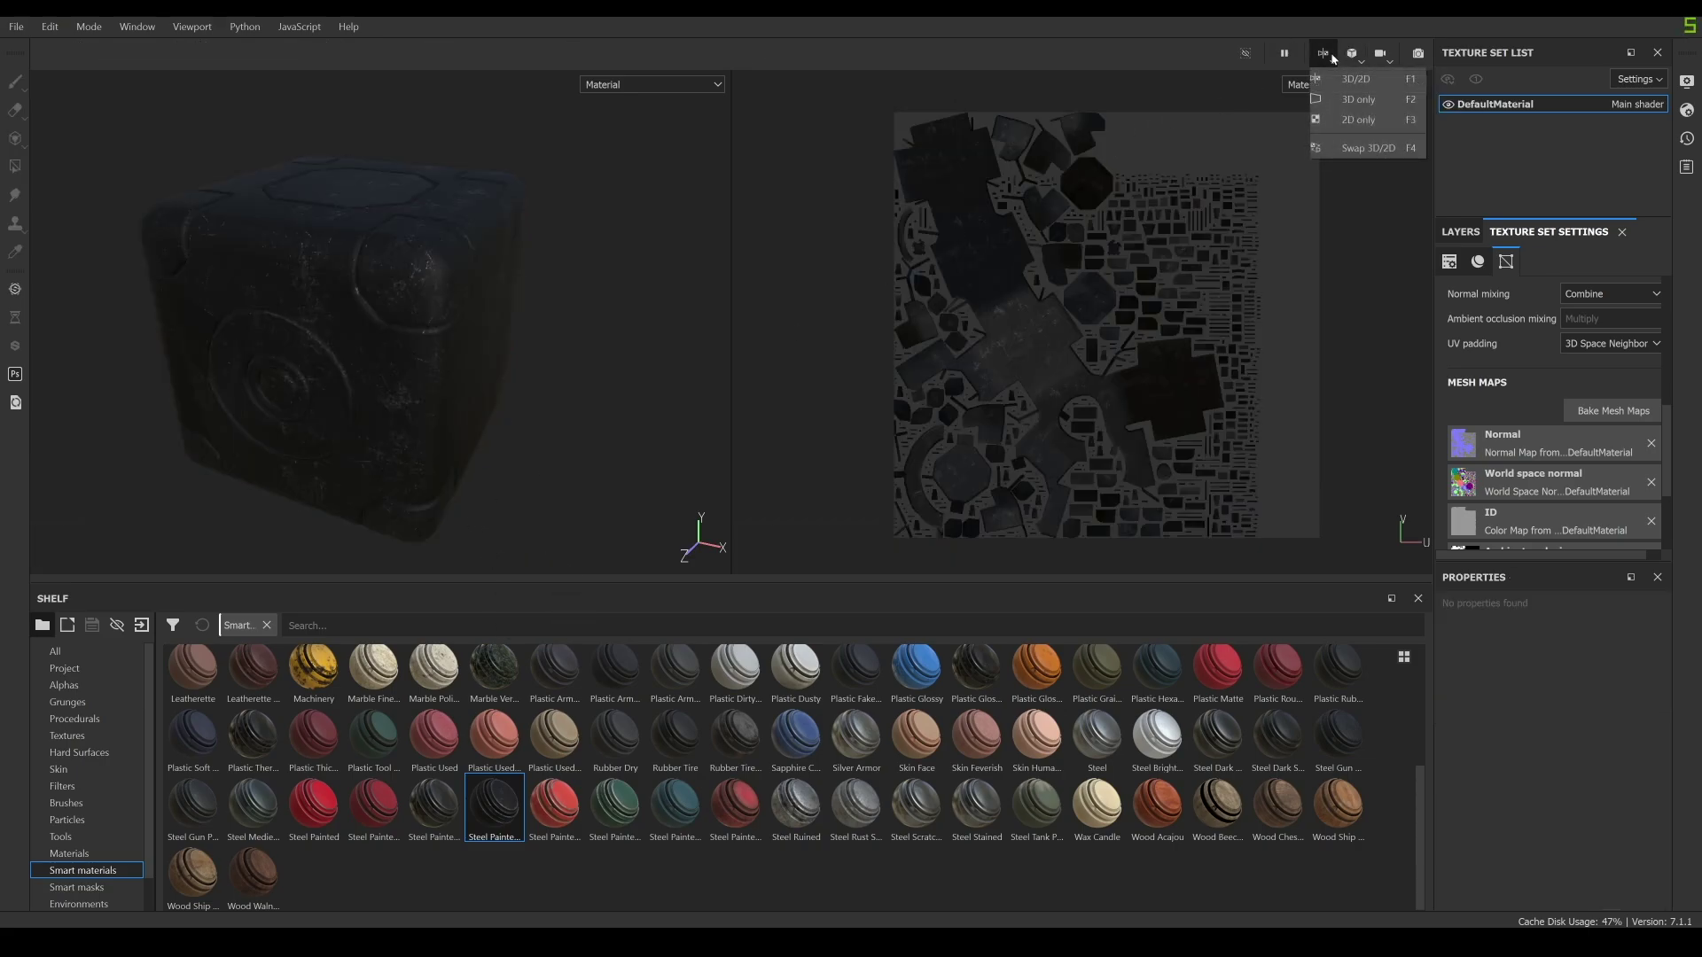
left_click(1344, 104)
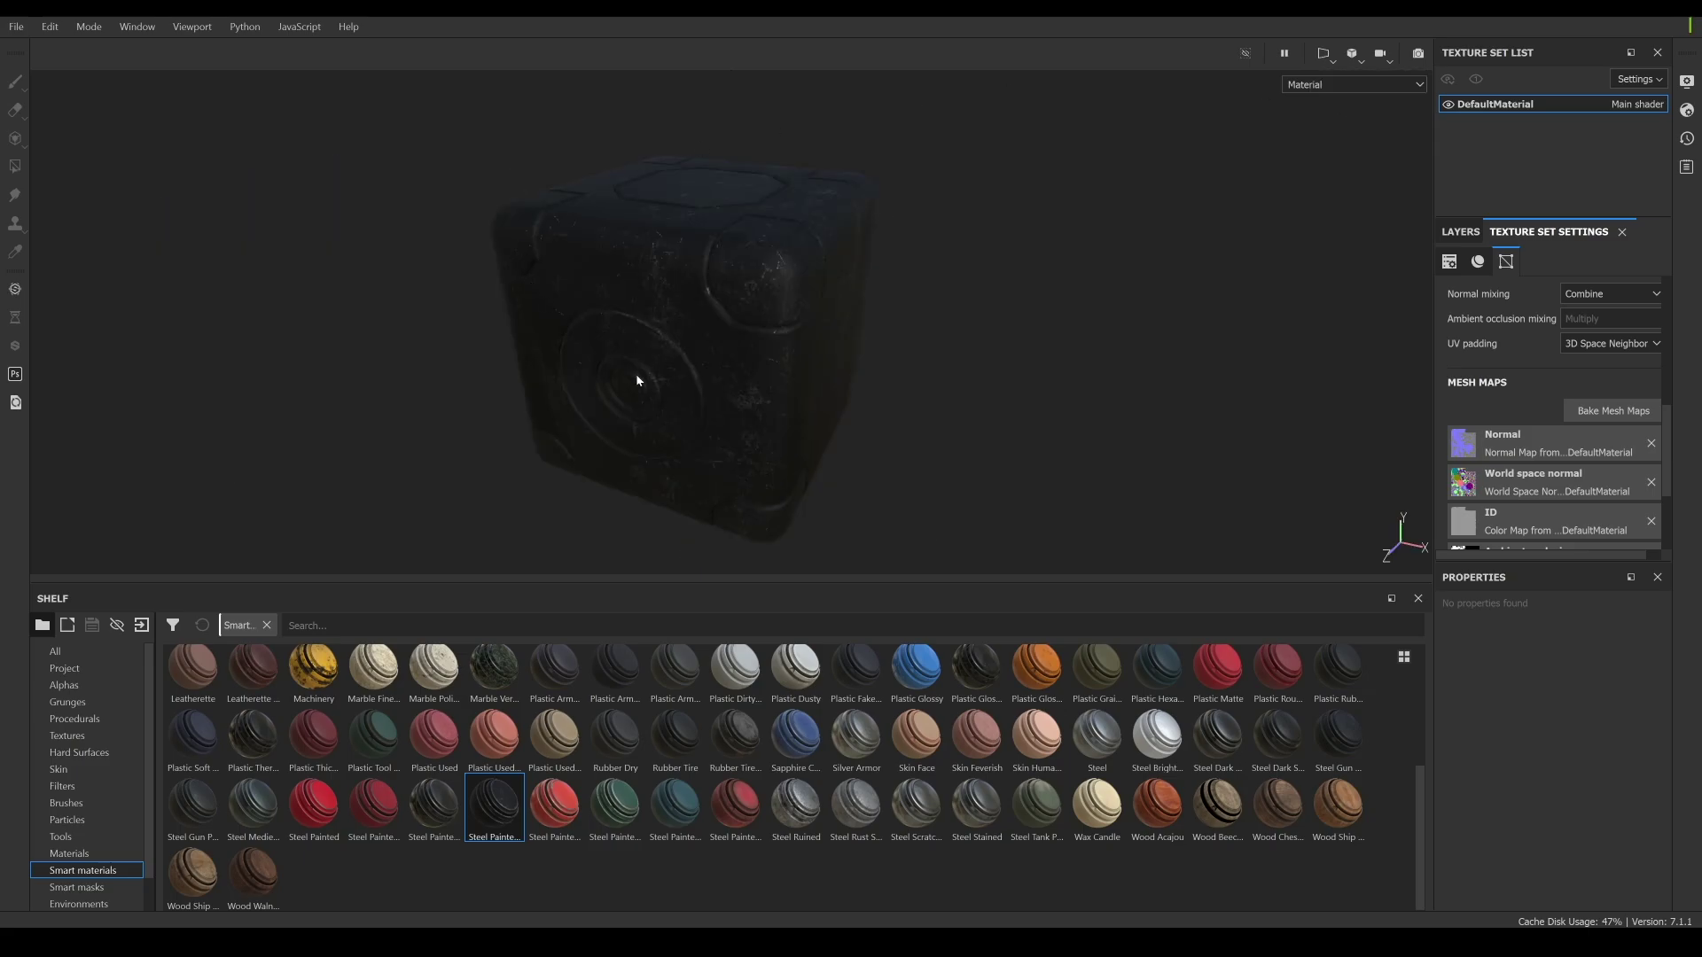
left_click_drag(635, 370, 806, 276, "alt")
right_click_drag(806, 276, 858, 205, "alt")
middle_click_drag(858, 205, 773, 382, "alt")
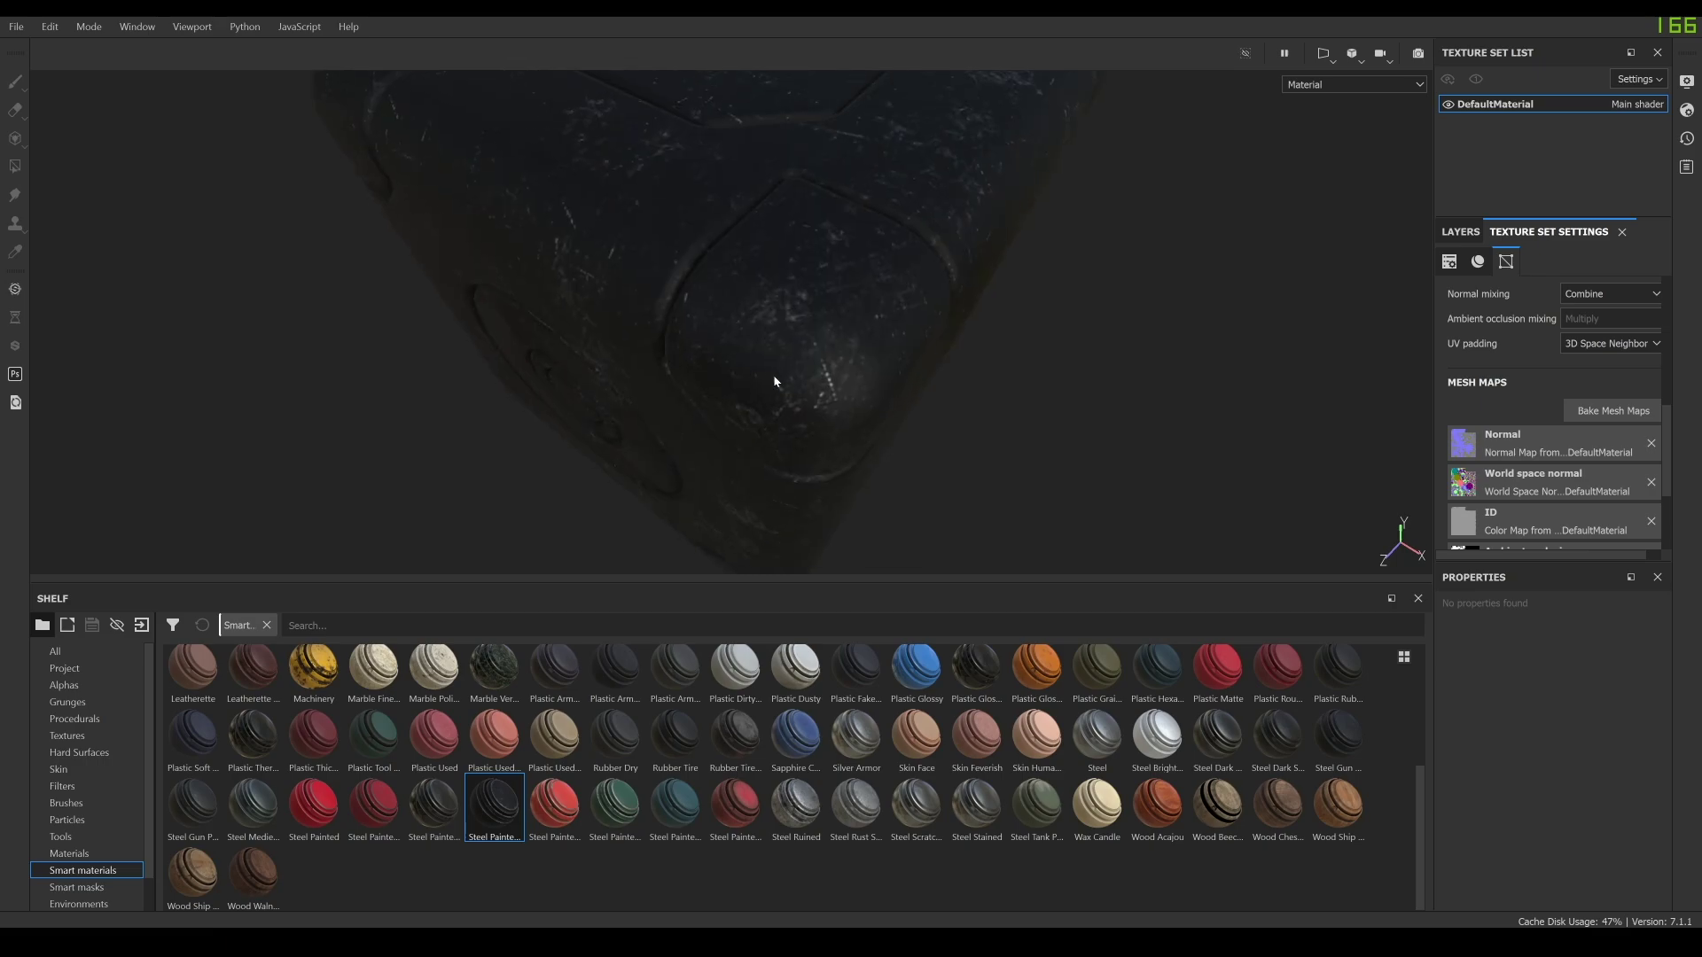
left_click_drag(774, 379, 818, 276, "alt")
right_click_drag(819, 277, 824, 315, "alt")
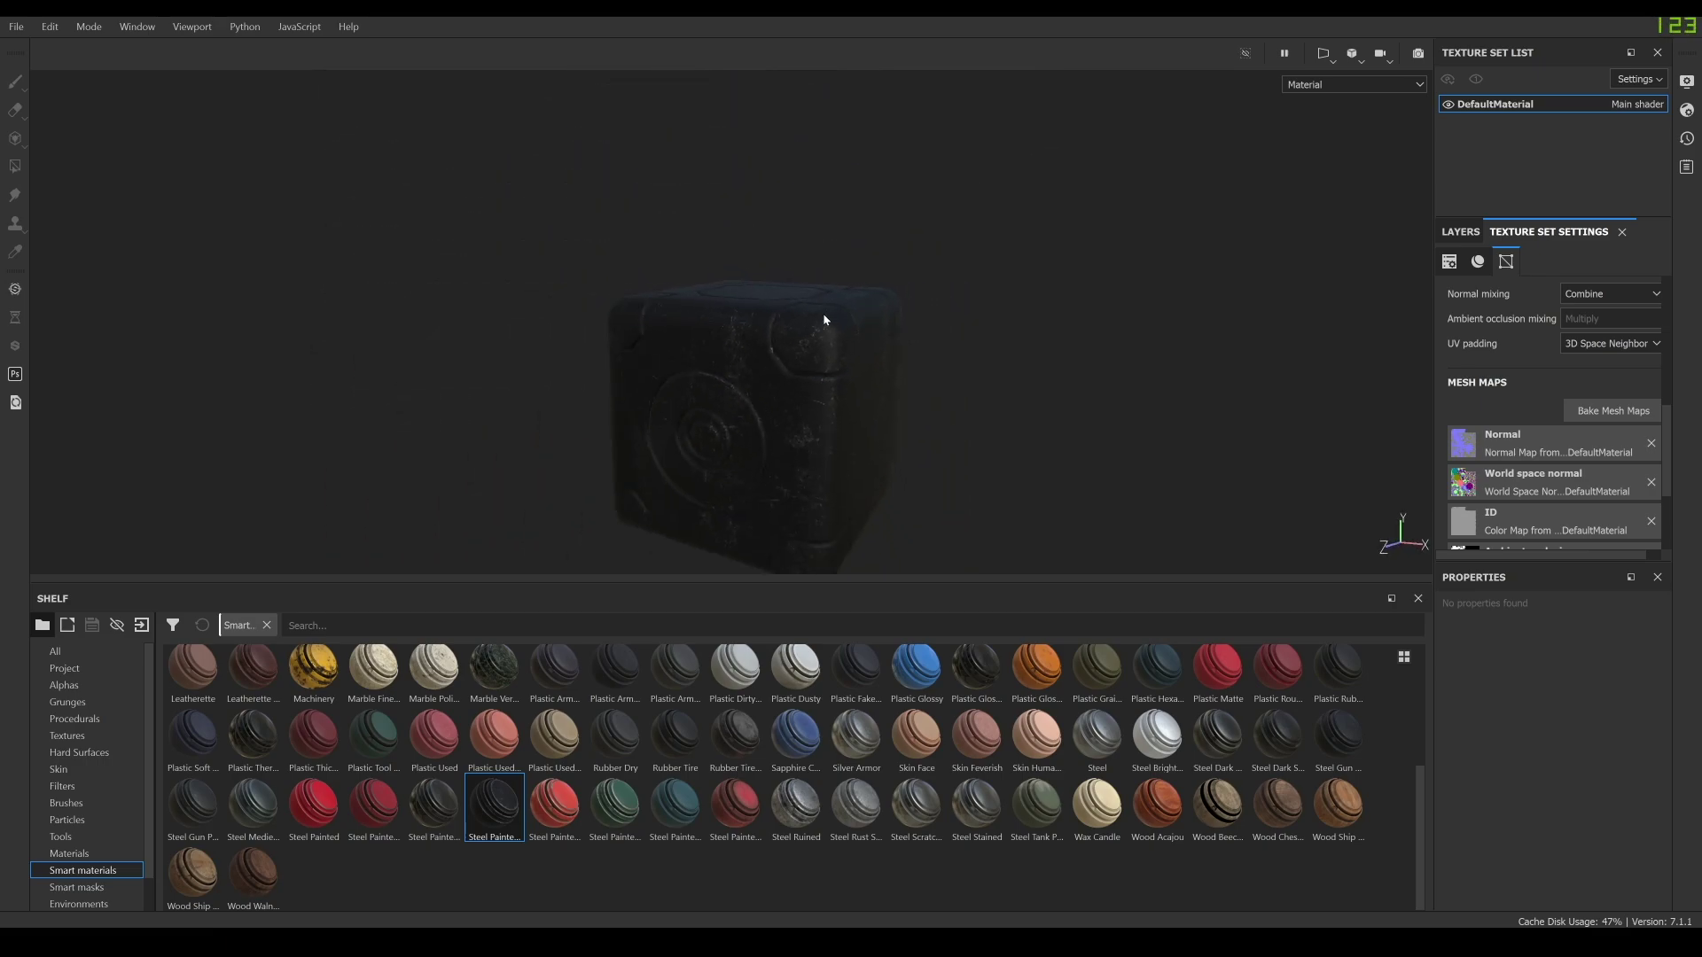
mouse_move(825, 320)
left_mouse_down("alt")
mouse_move(798, 417)
mouse_move(828, 376)
mouse_move(699, 369)
mouse_move(1005, 323)
mouse_move(1224, 334)
mouse_move(1159, 278)
mouse_move(736, 361)
mouse_move(647, 349)
mouse_move(855, 315)
left_mouse_up("alt")
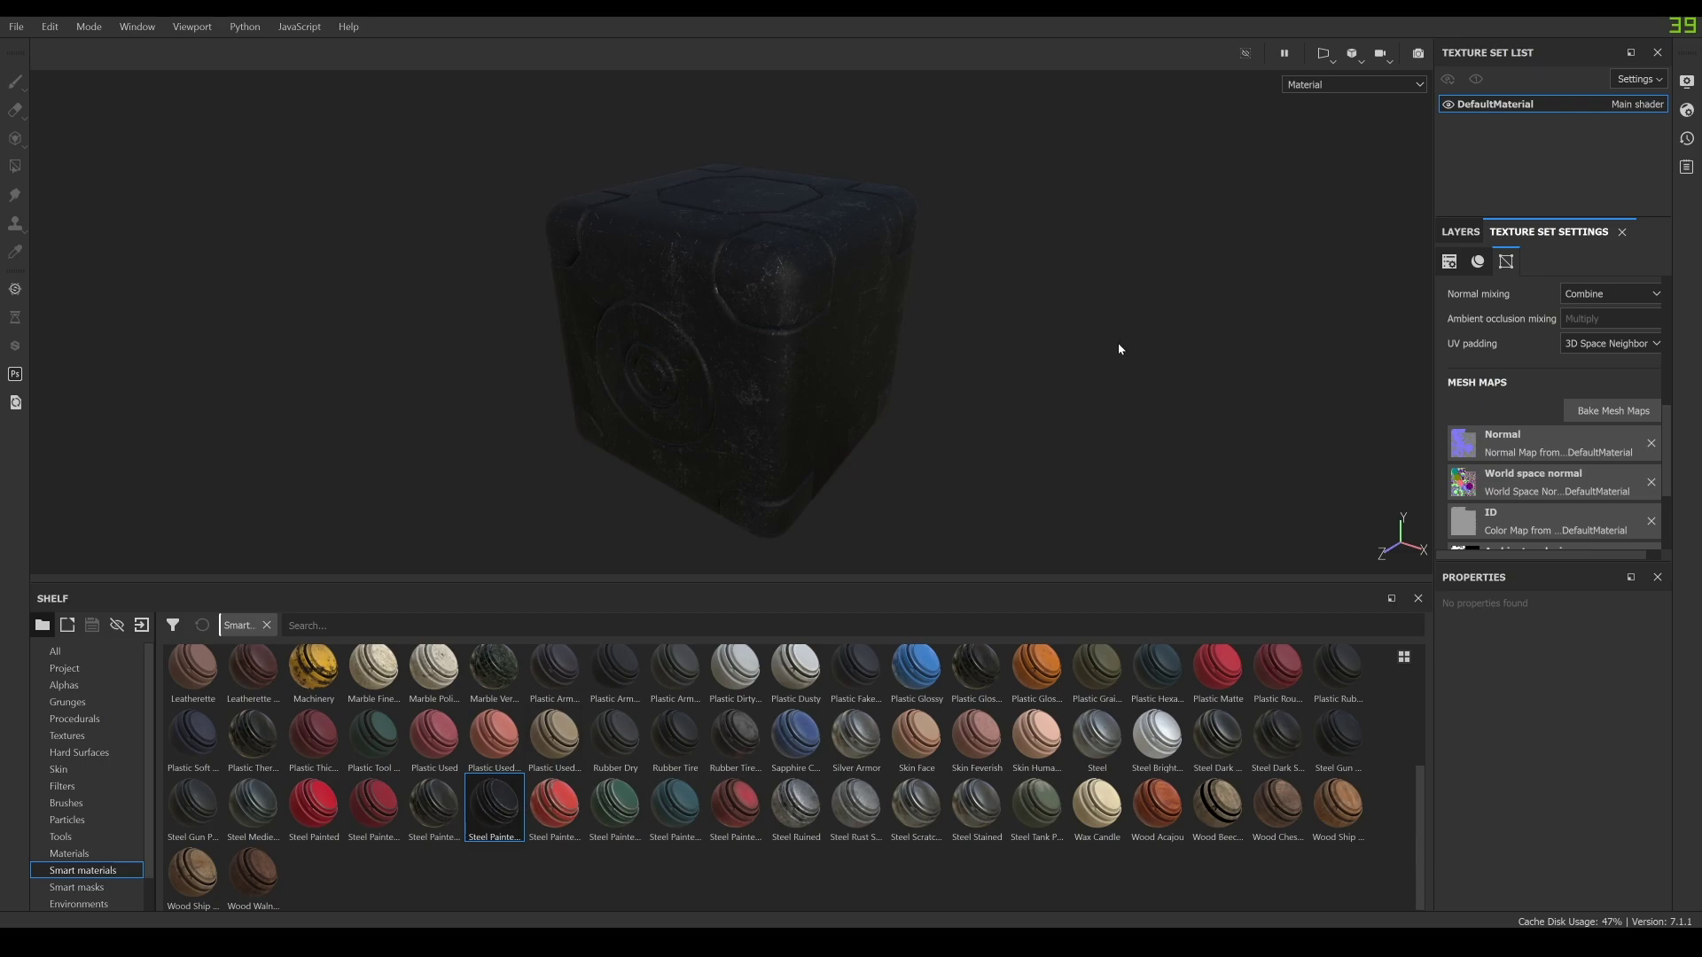
Expand the Steel Painted Rough Damaged layer group and set its Base layer's base color to purple (c143e4).
left_click(1458, 233)
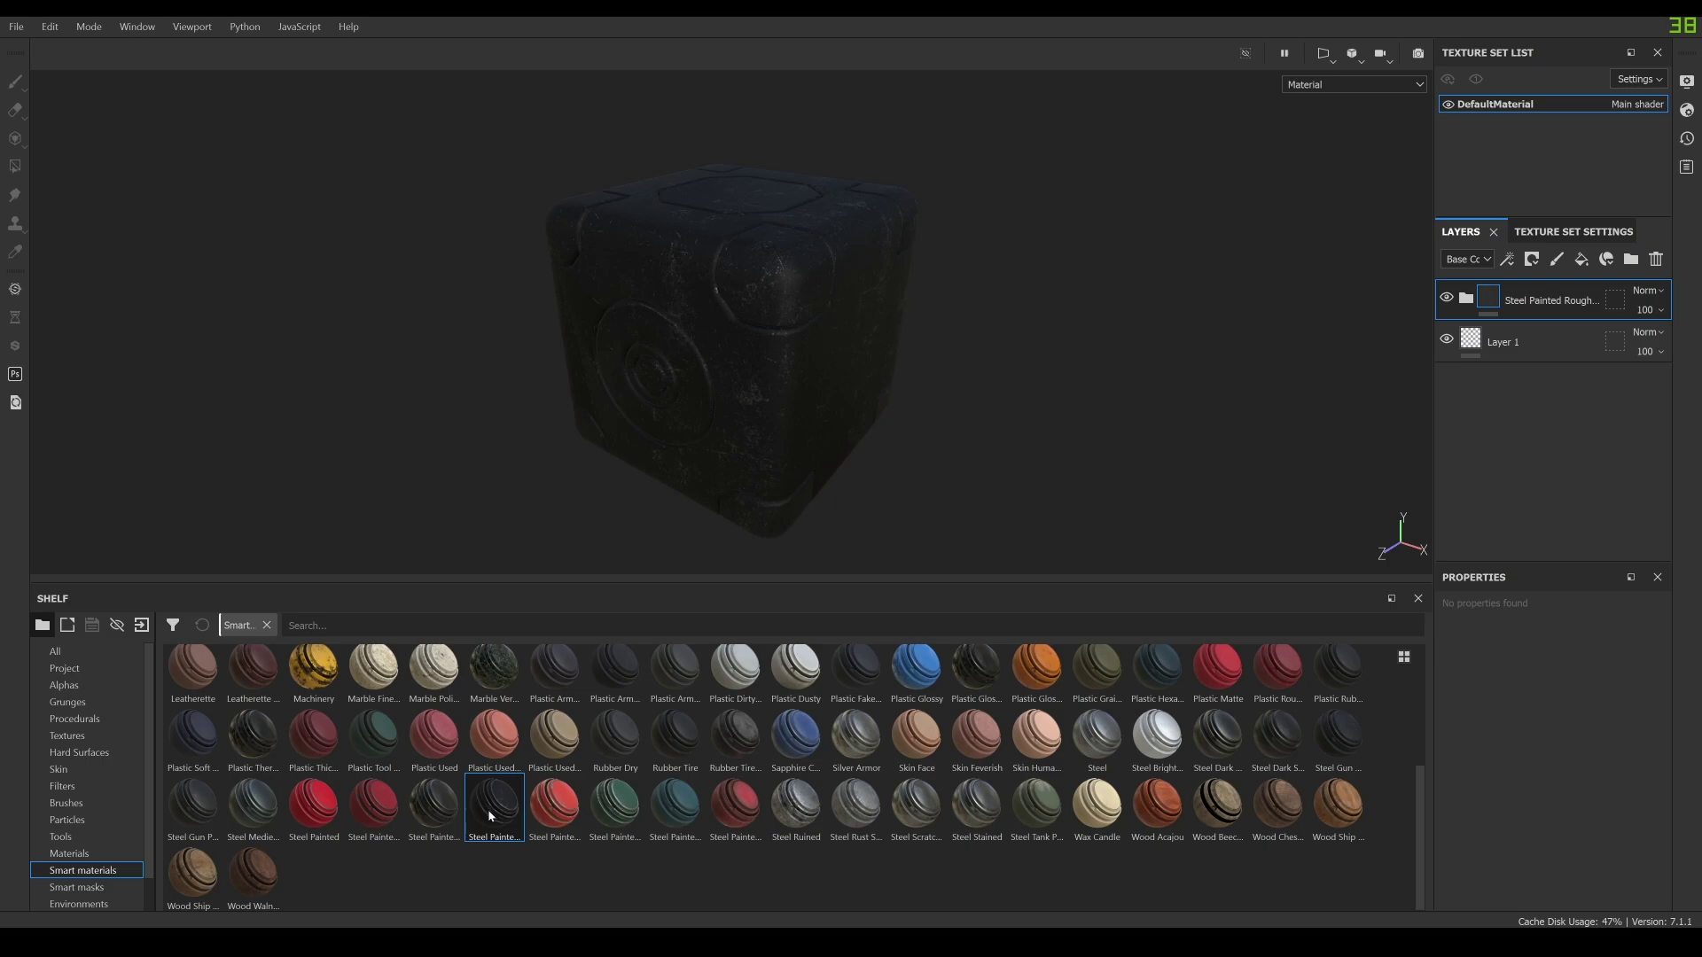
left_click(1466, 299)
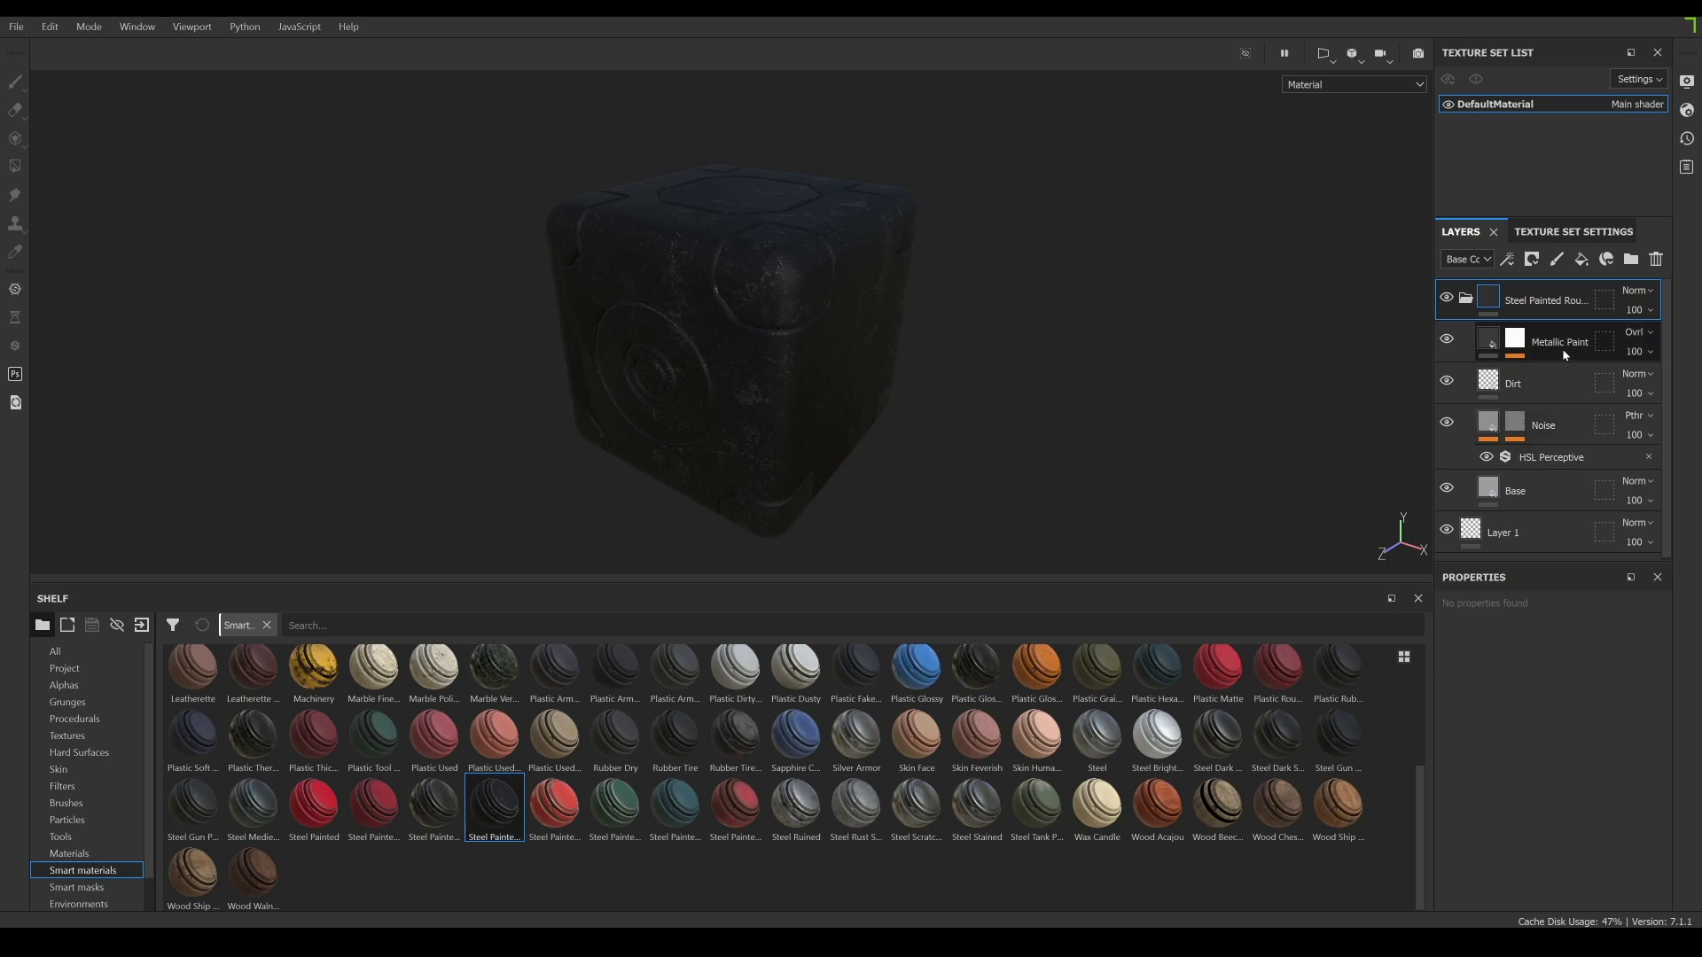
left_click(1544, 495)
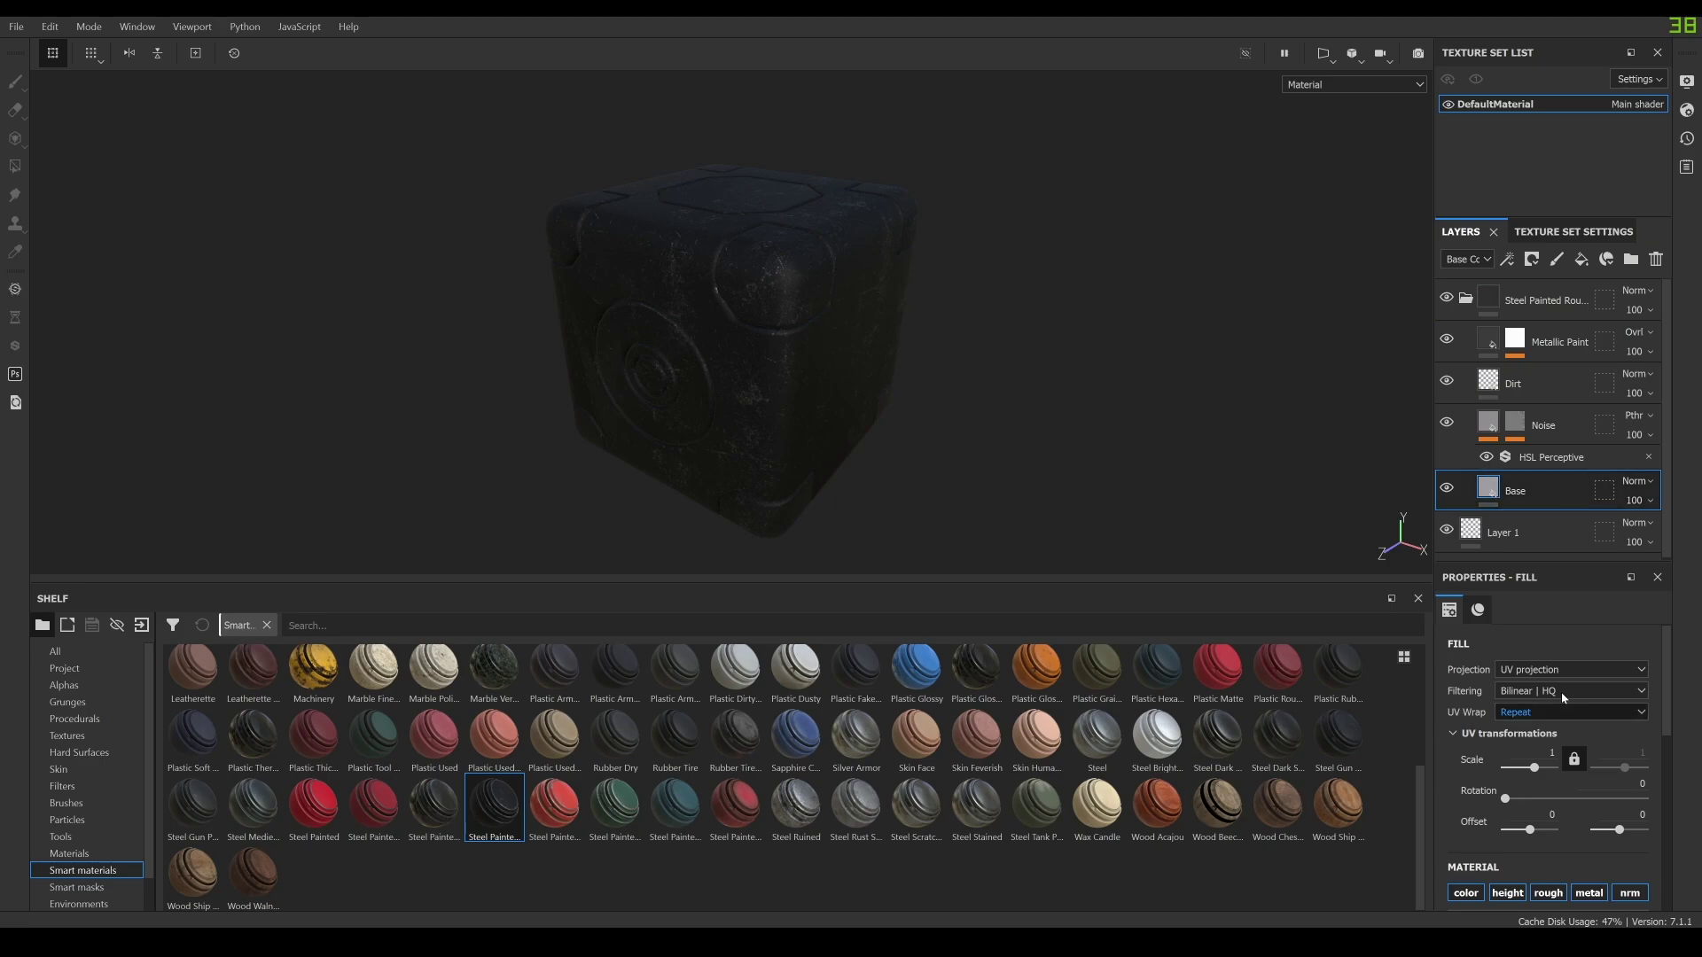
scroll(1564, 698, "down", 5)
scroll(1547, 744, "up", 1)
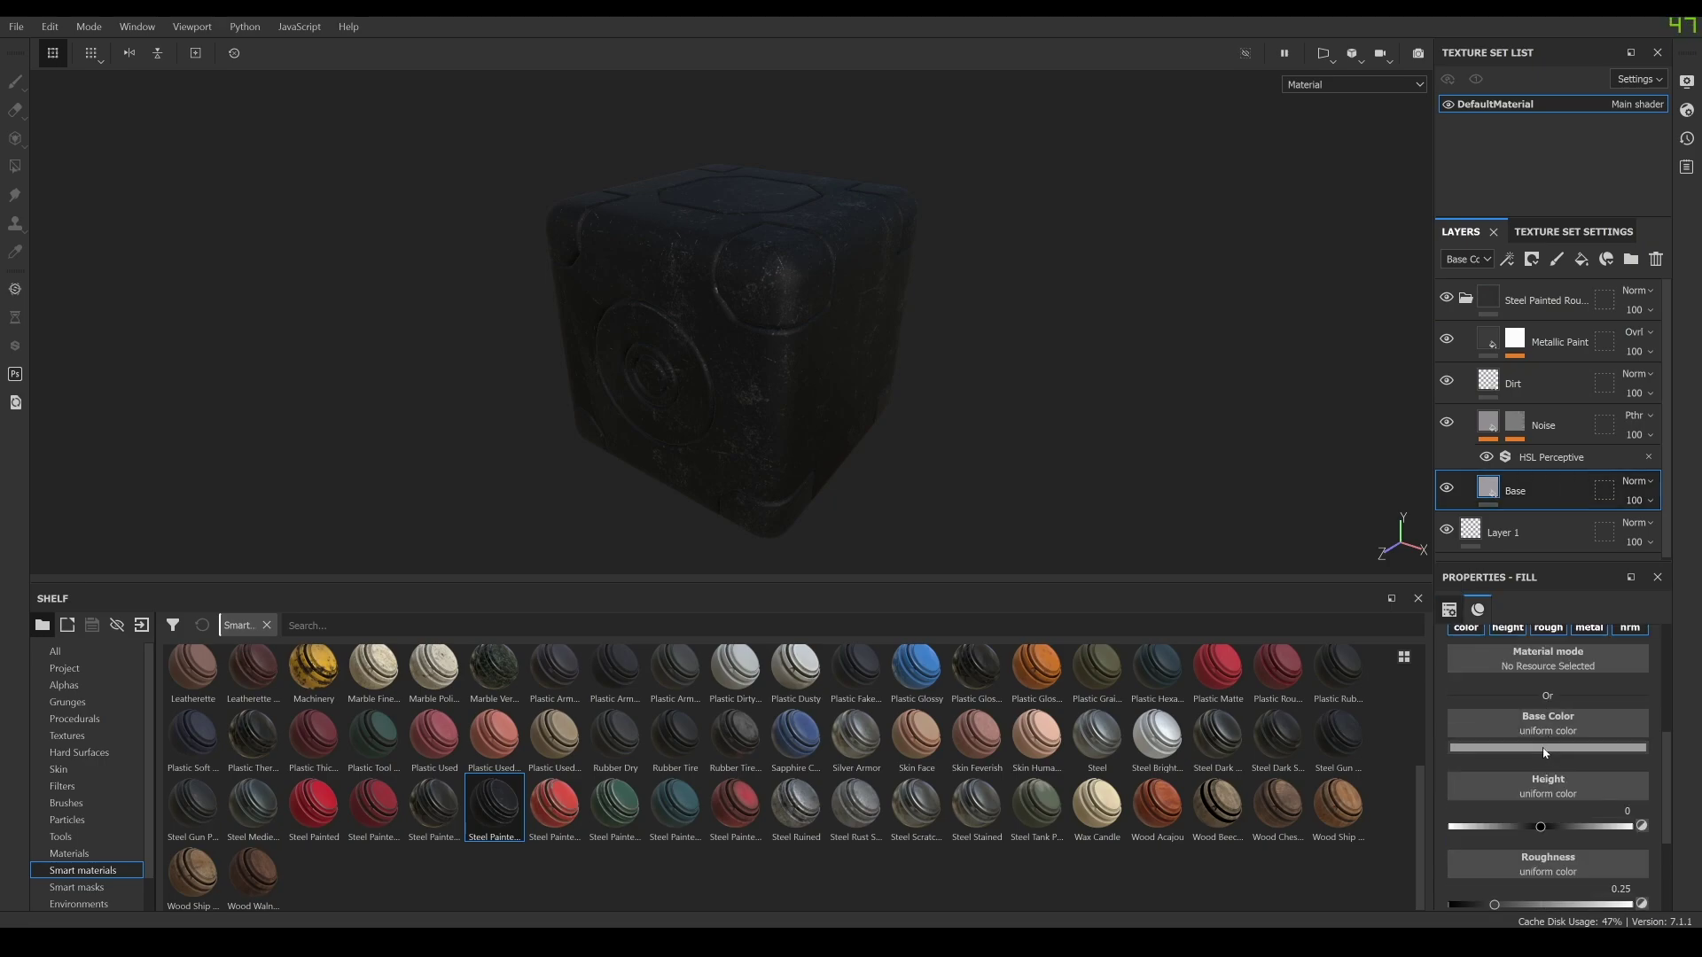
left_click(1544, 752)
left_click(1548, 576)
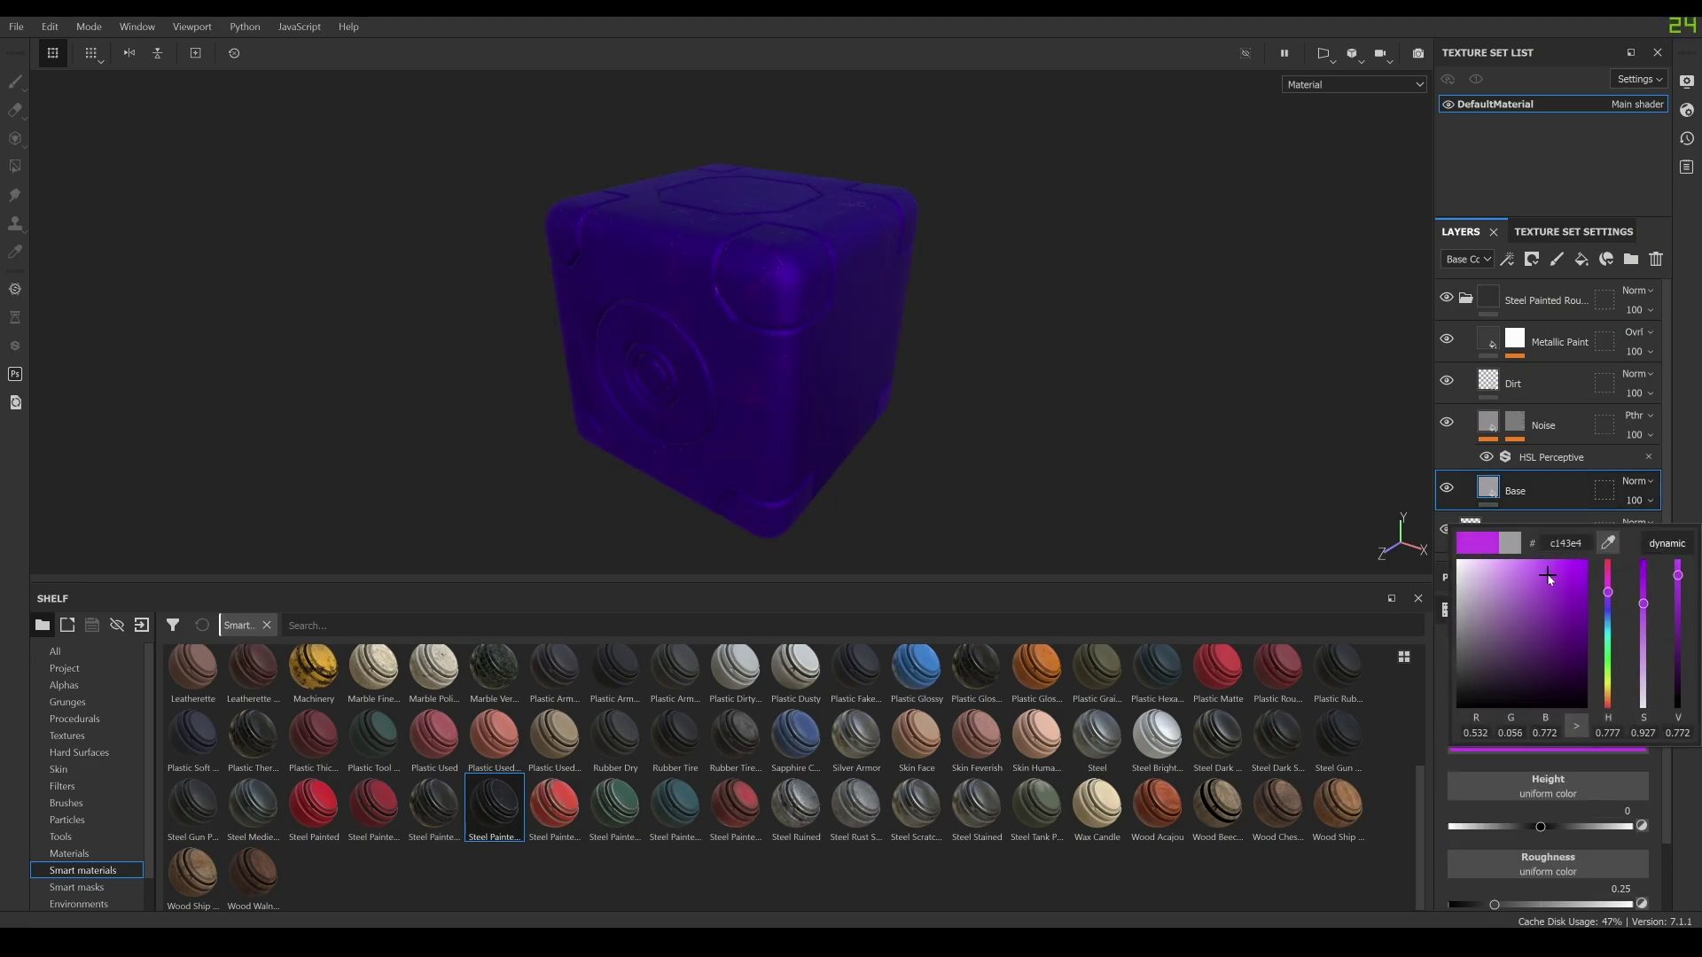
Undo the purple base color change and the application of the Steel Painted Rough Damaged smart material.
key("ctrl+z")
key("ctrl+z")
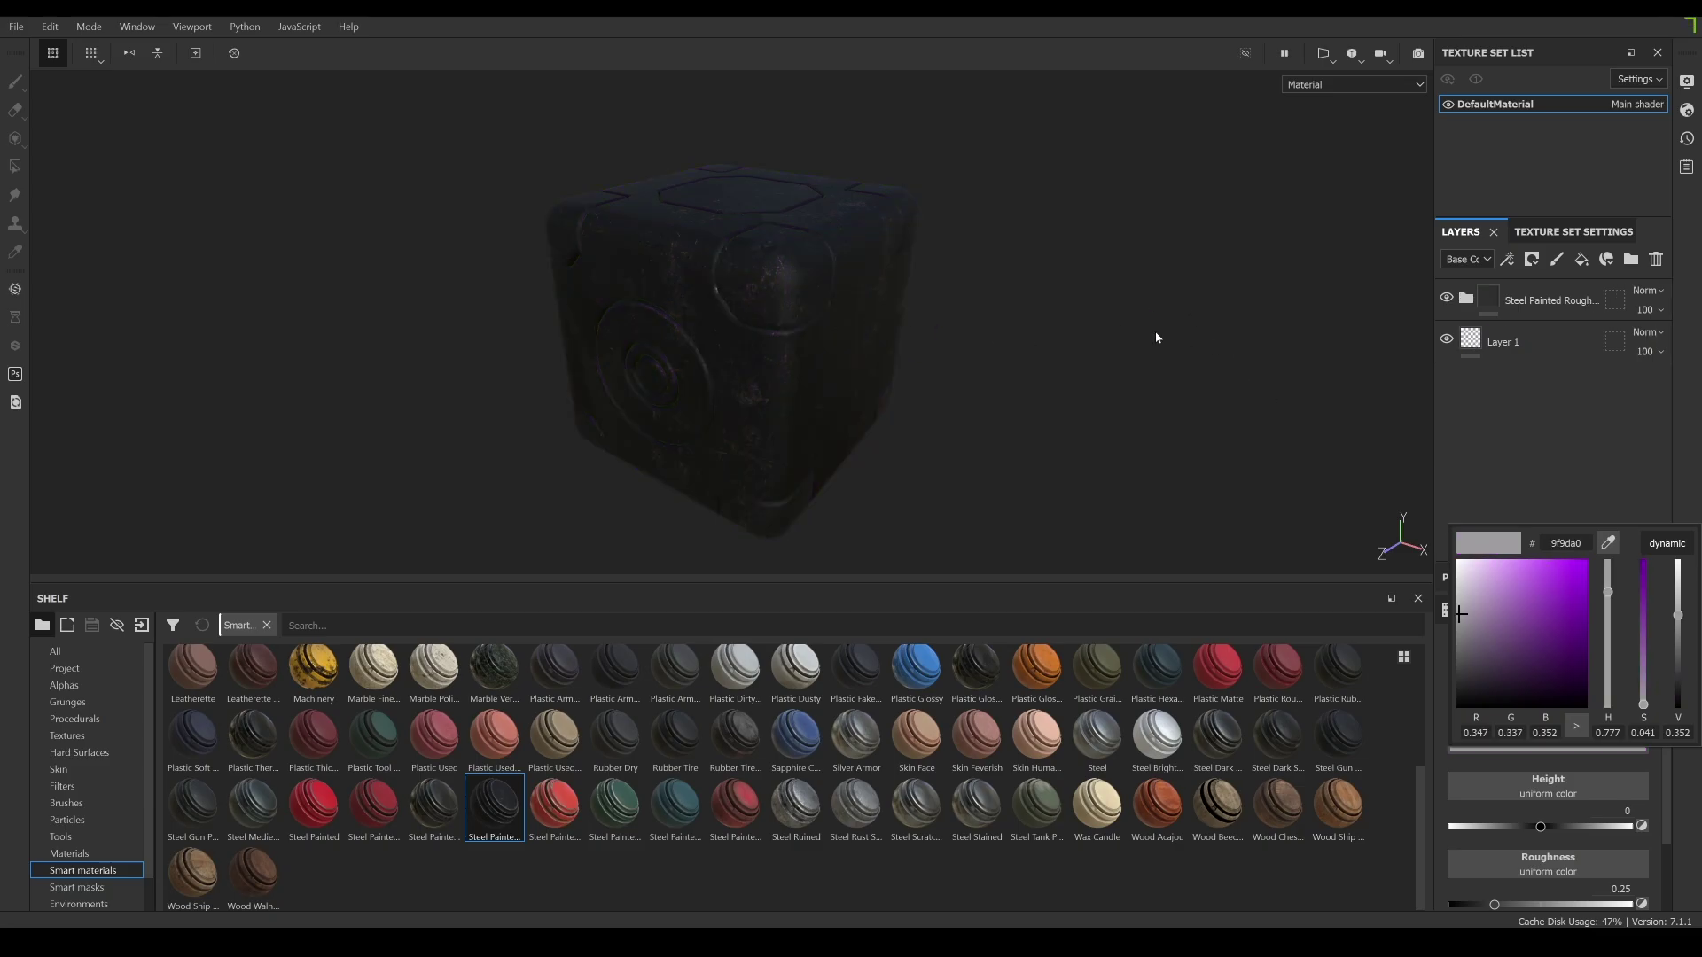
key("ctrl+z")
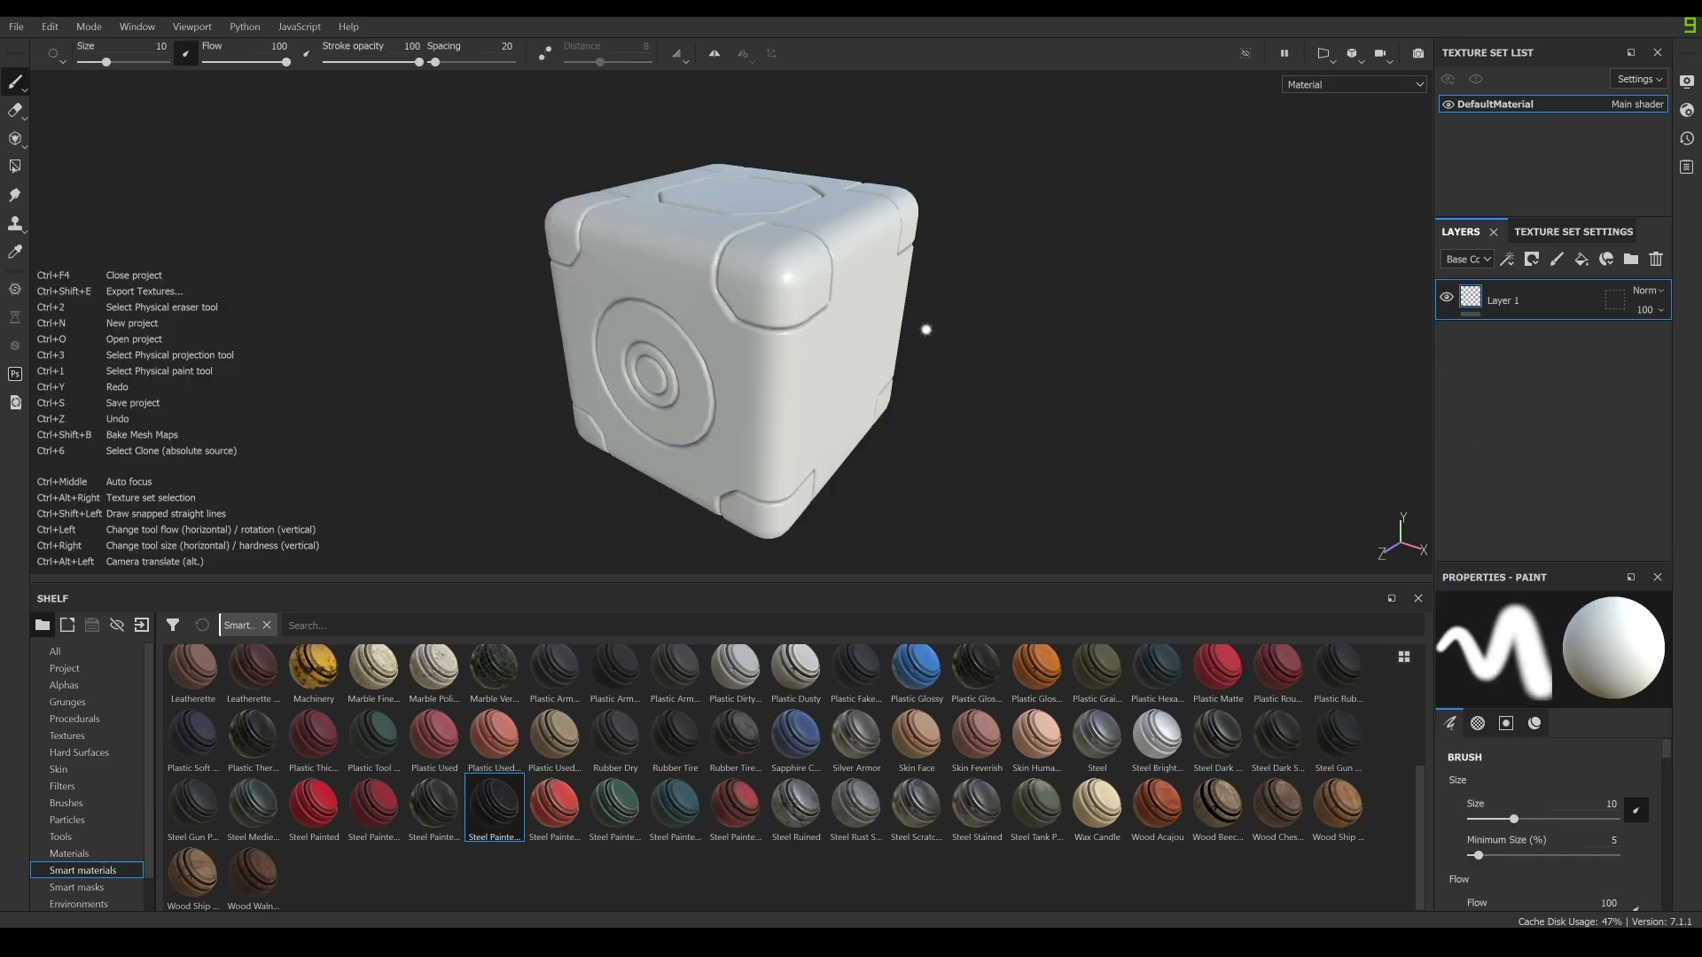
Apply the red Steel Painted Scrap... smart material to the cube and inspect its grooves and rounded edges up close.
mouse_move(554, 802)
left_mouse_down()
mouse_move(691, 851)
mouse_move(747, 456)
left_mouse_up()
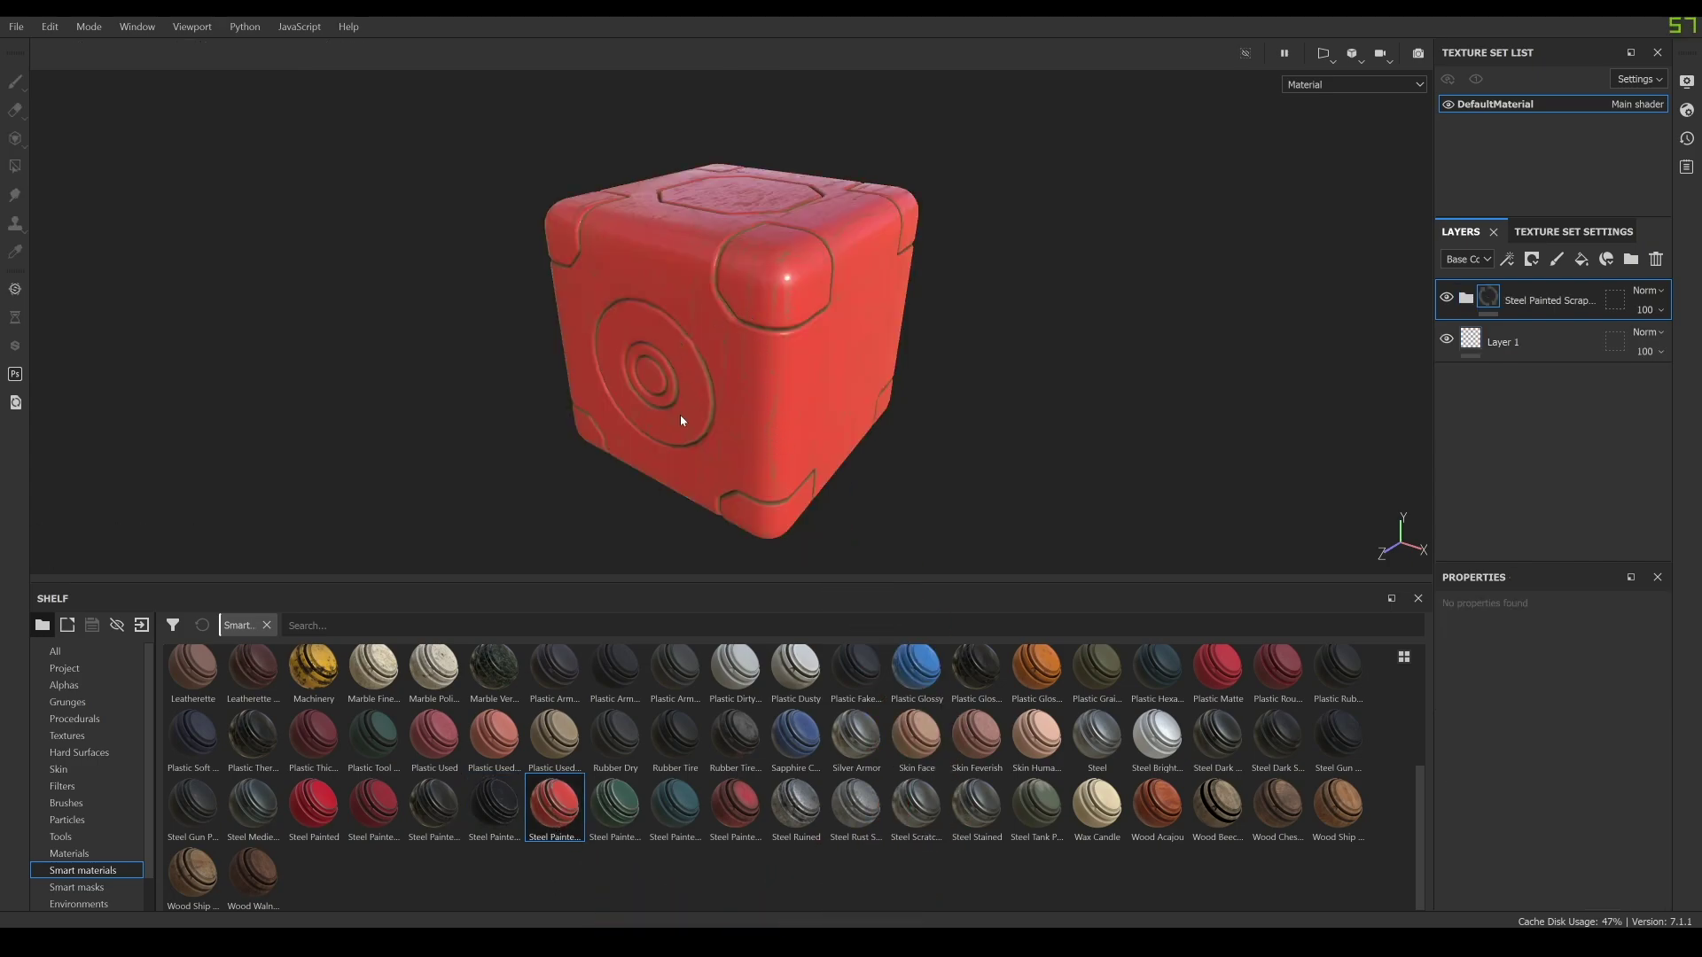
scroll(691, 372, "up", 5)
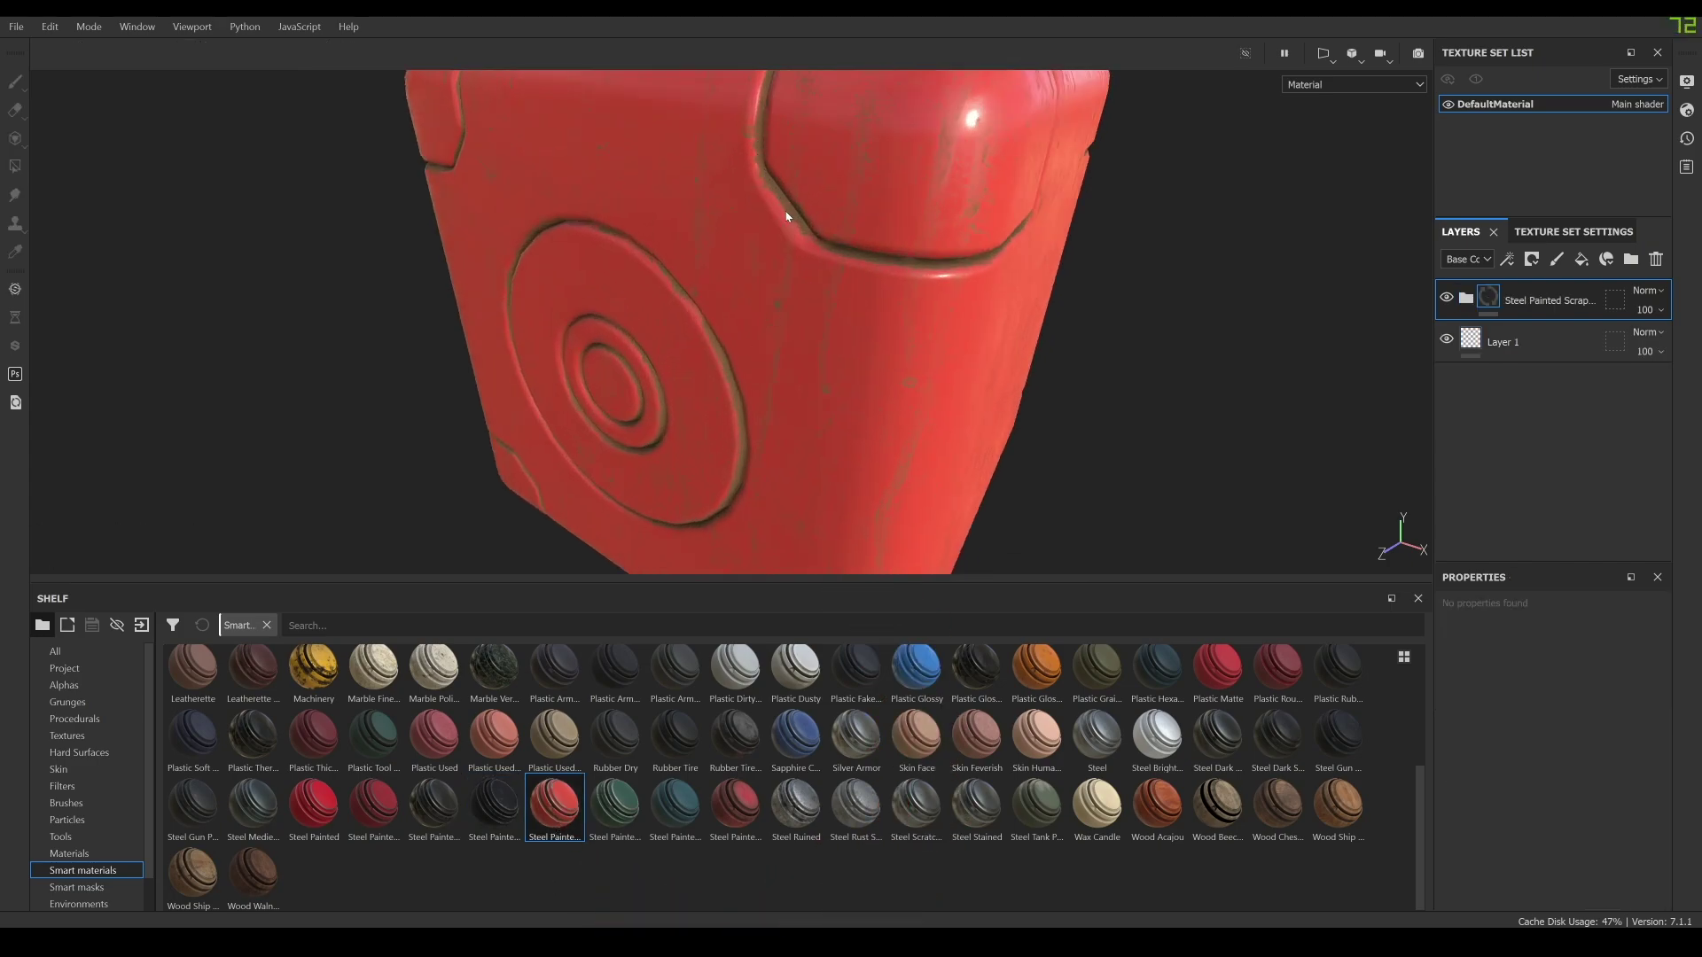
left_click_drag(709, 328, 841, 326, "alt")
right_click_drag(840, 326, 721, 361, "alt")
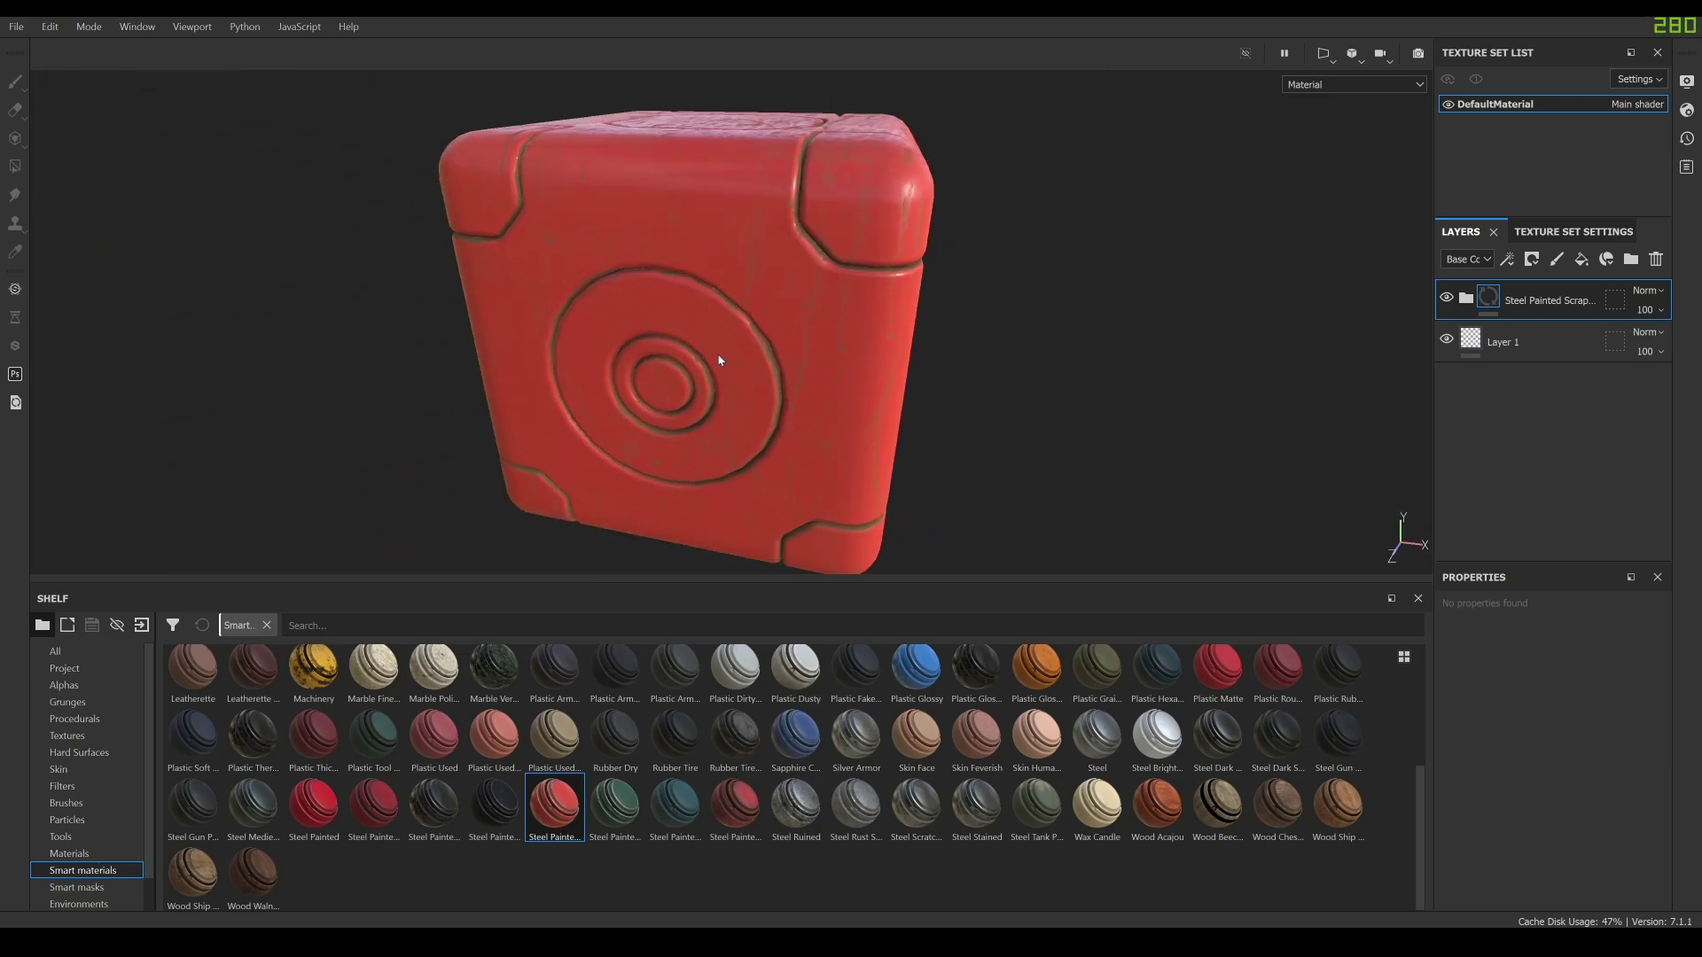
left_click_drag(721, 361, 630, 408, "alt")
left_click_drag(938, 282, 833, 371, "alt")
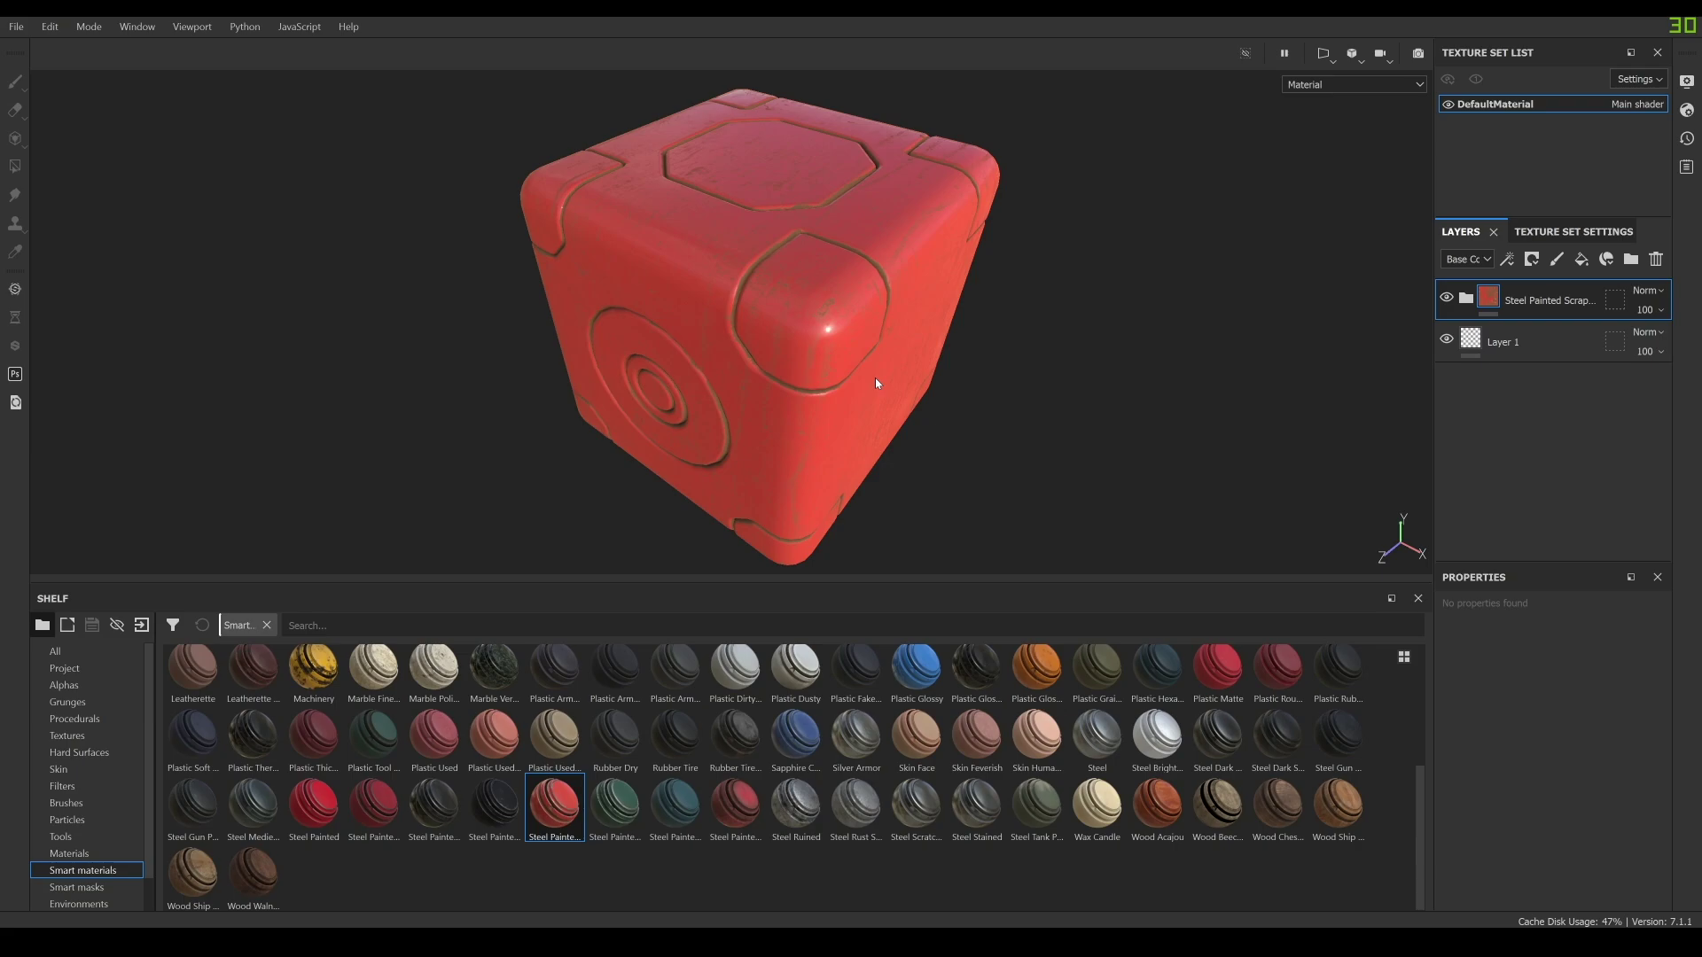
left_click_drag(875, 378, 851, 407, "alt")
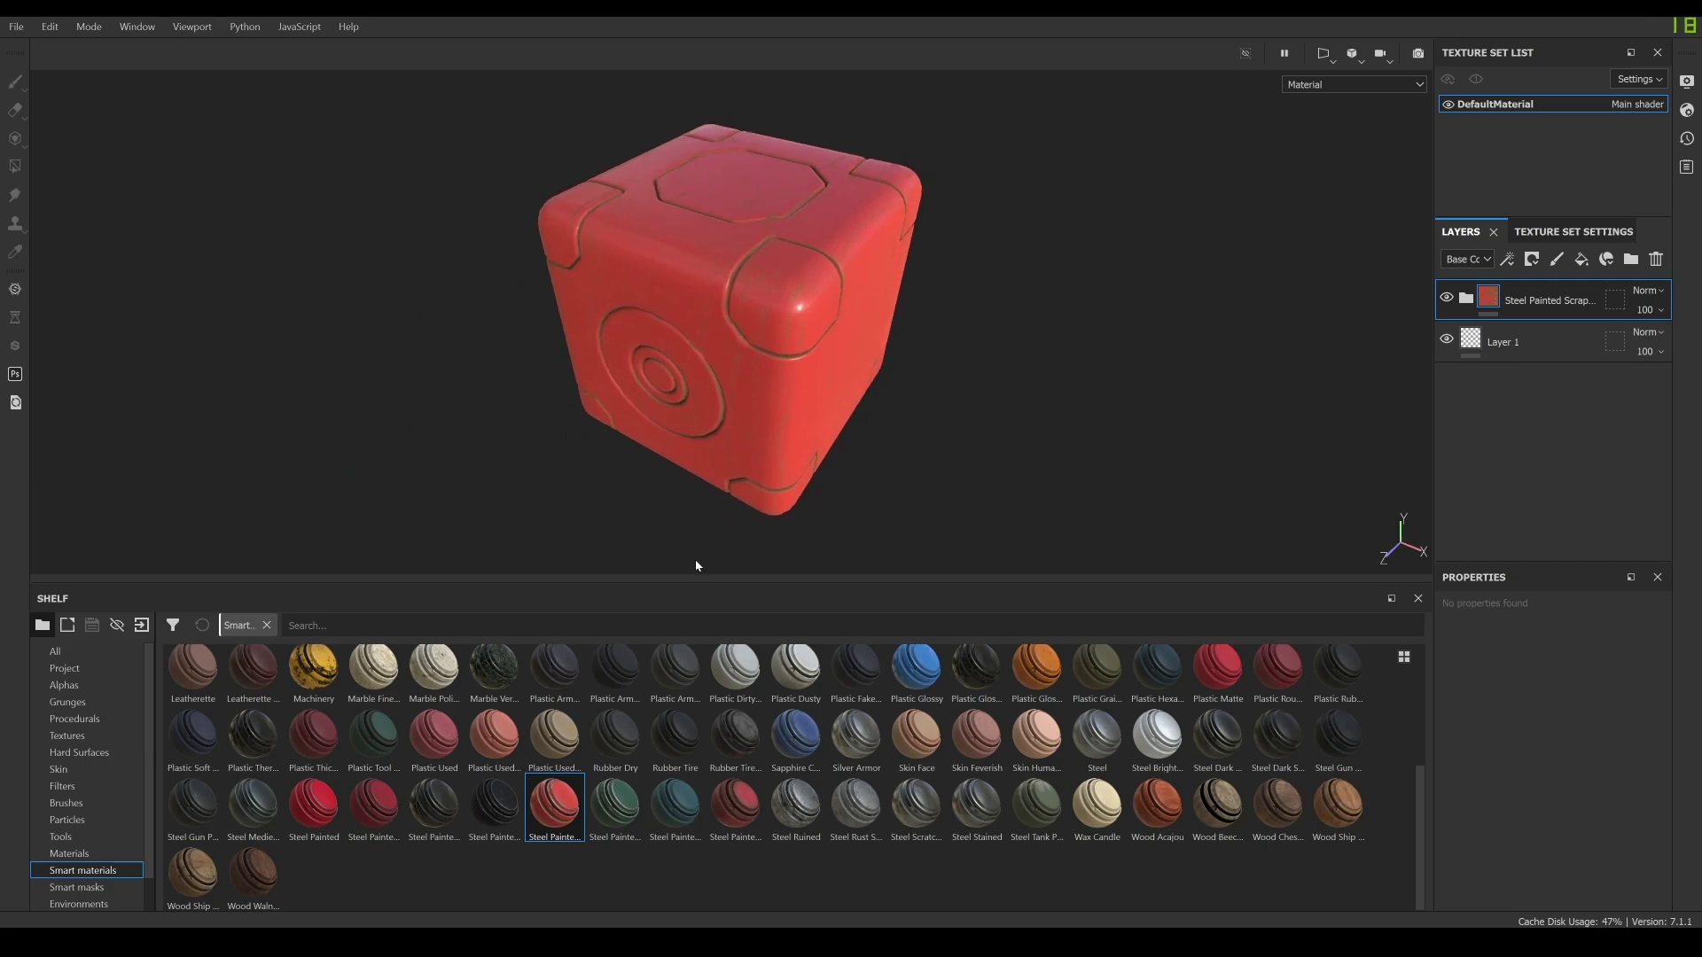
Undo the red Steel Painted Scrap... smart material and apply it to the cube again.
key("ctrl+z")
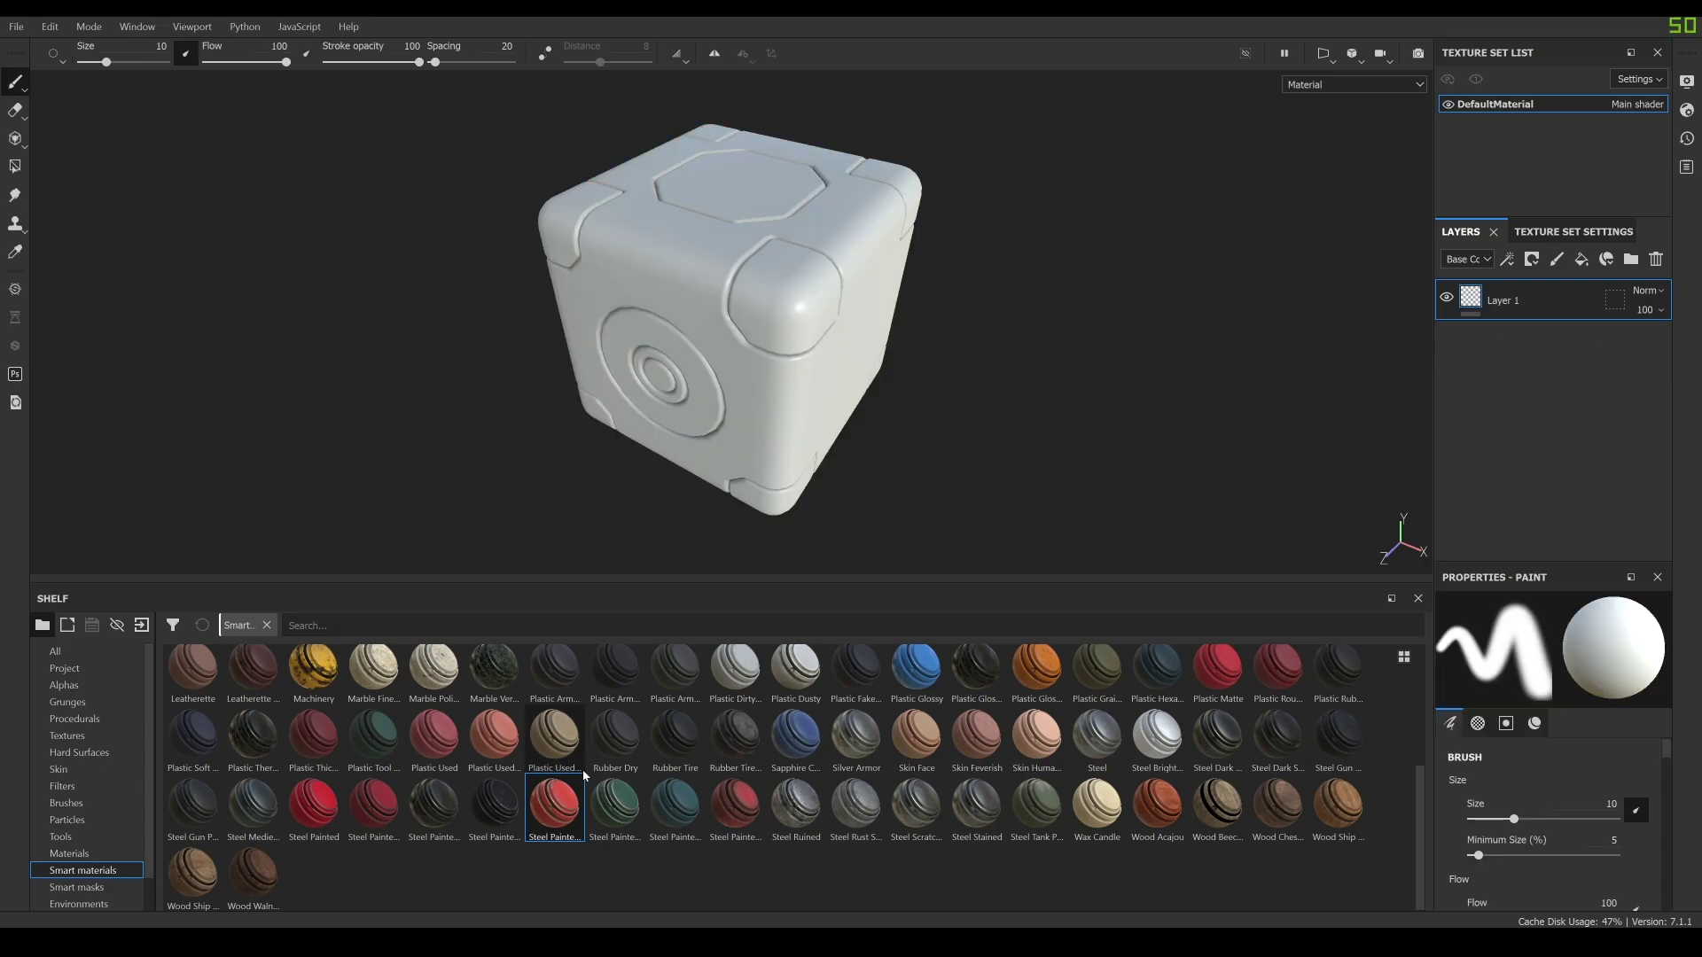
mouse_move(550, 814)
left_mouse_down()
mouse_move(725, 364)
mouse_move(885, 292)
mouse_move(846, 306)
left_mouse_up()
left_click_drag(856, 390, 809, 344, "alt")
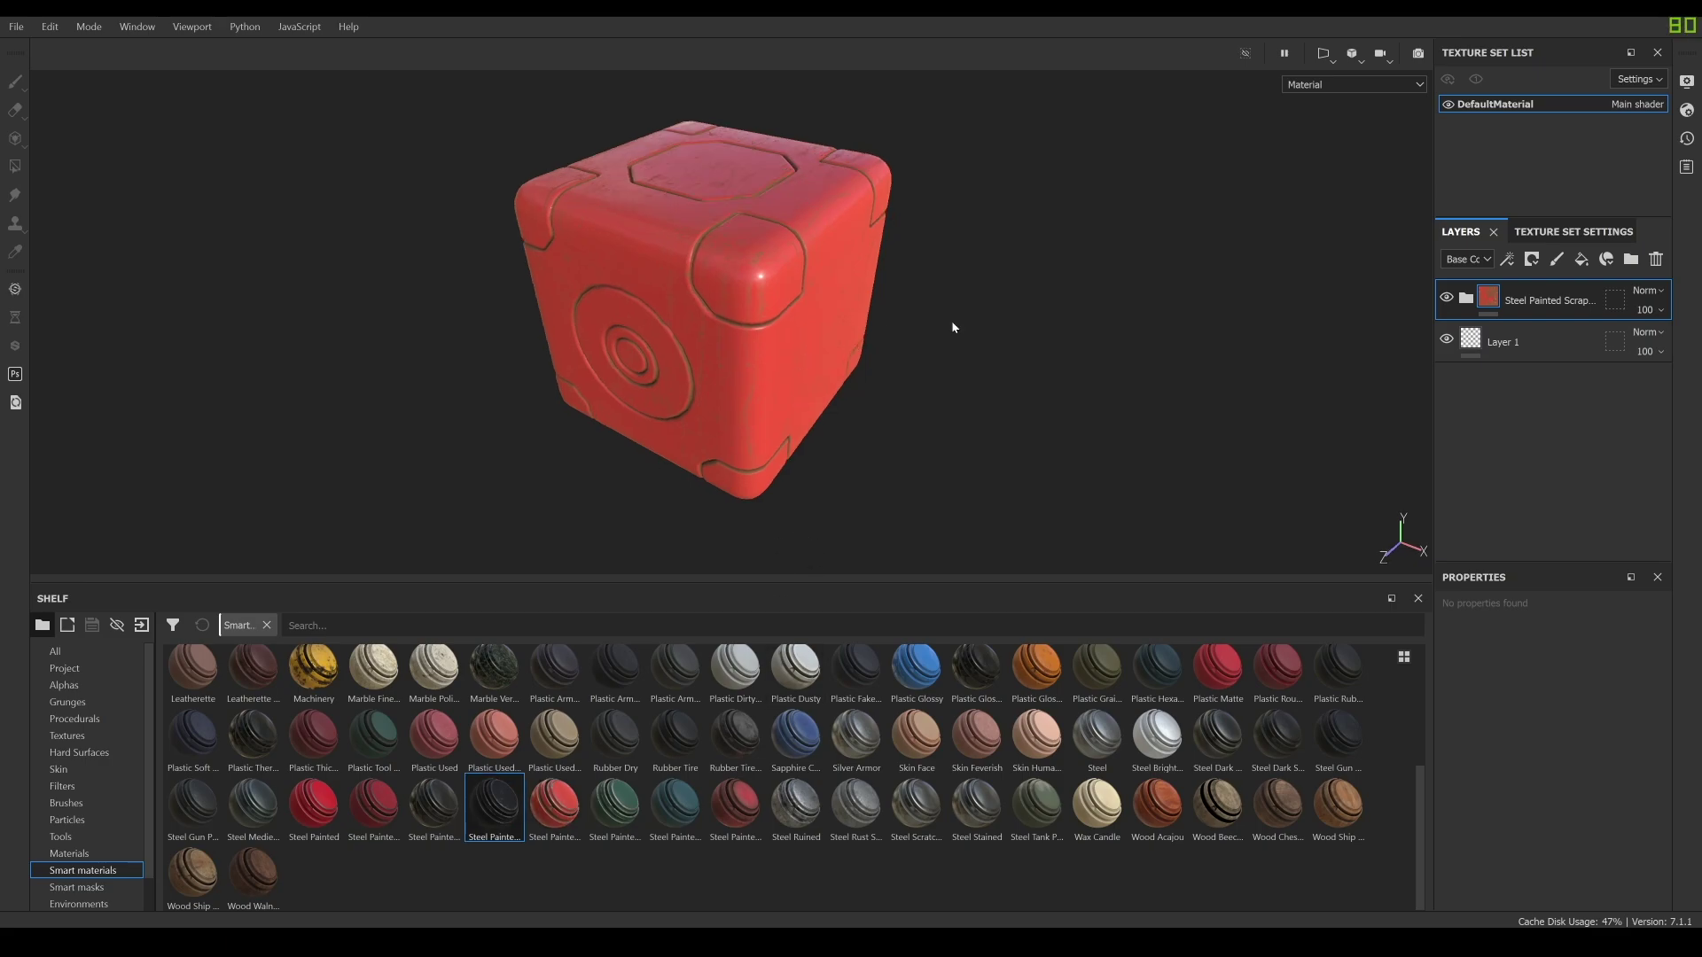
Apply the Steel smart material above the red paint layer and add a black mask to it.
left_click_drag(1099, 741, 688, 321)
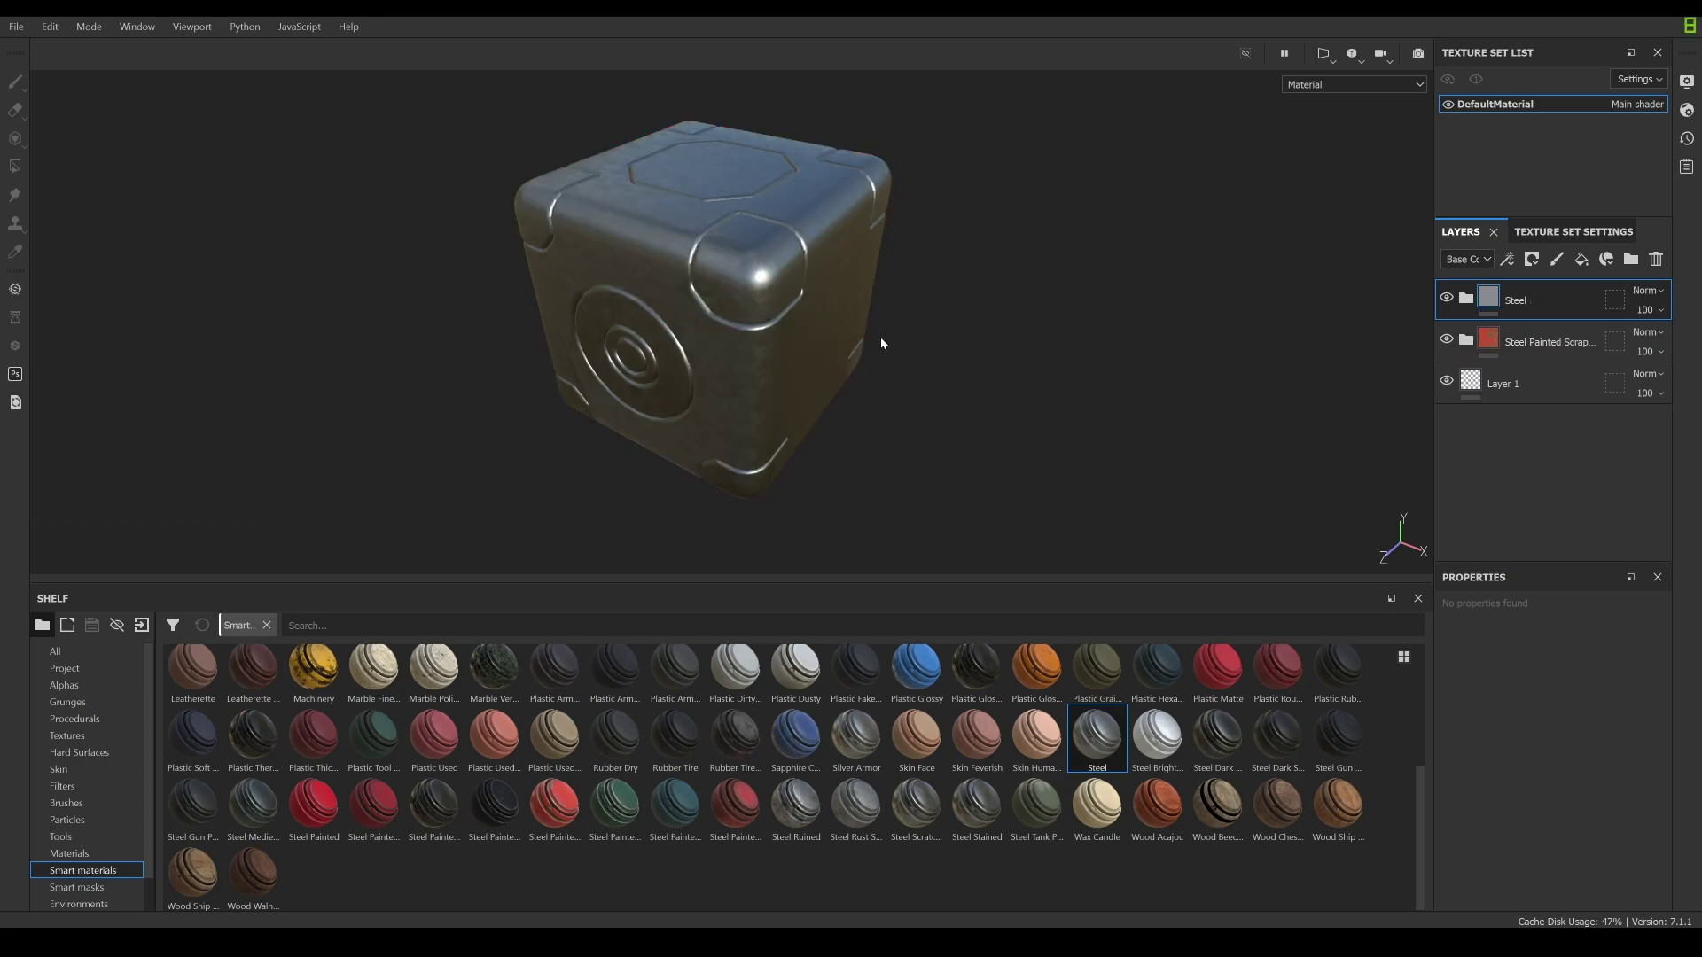
left_click(1555, 339)
left_click(1545, 307)
left_click(1531, 260)
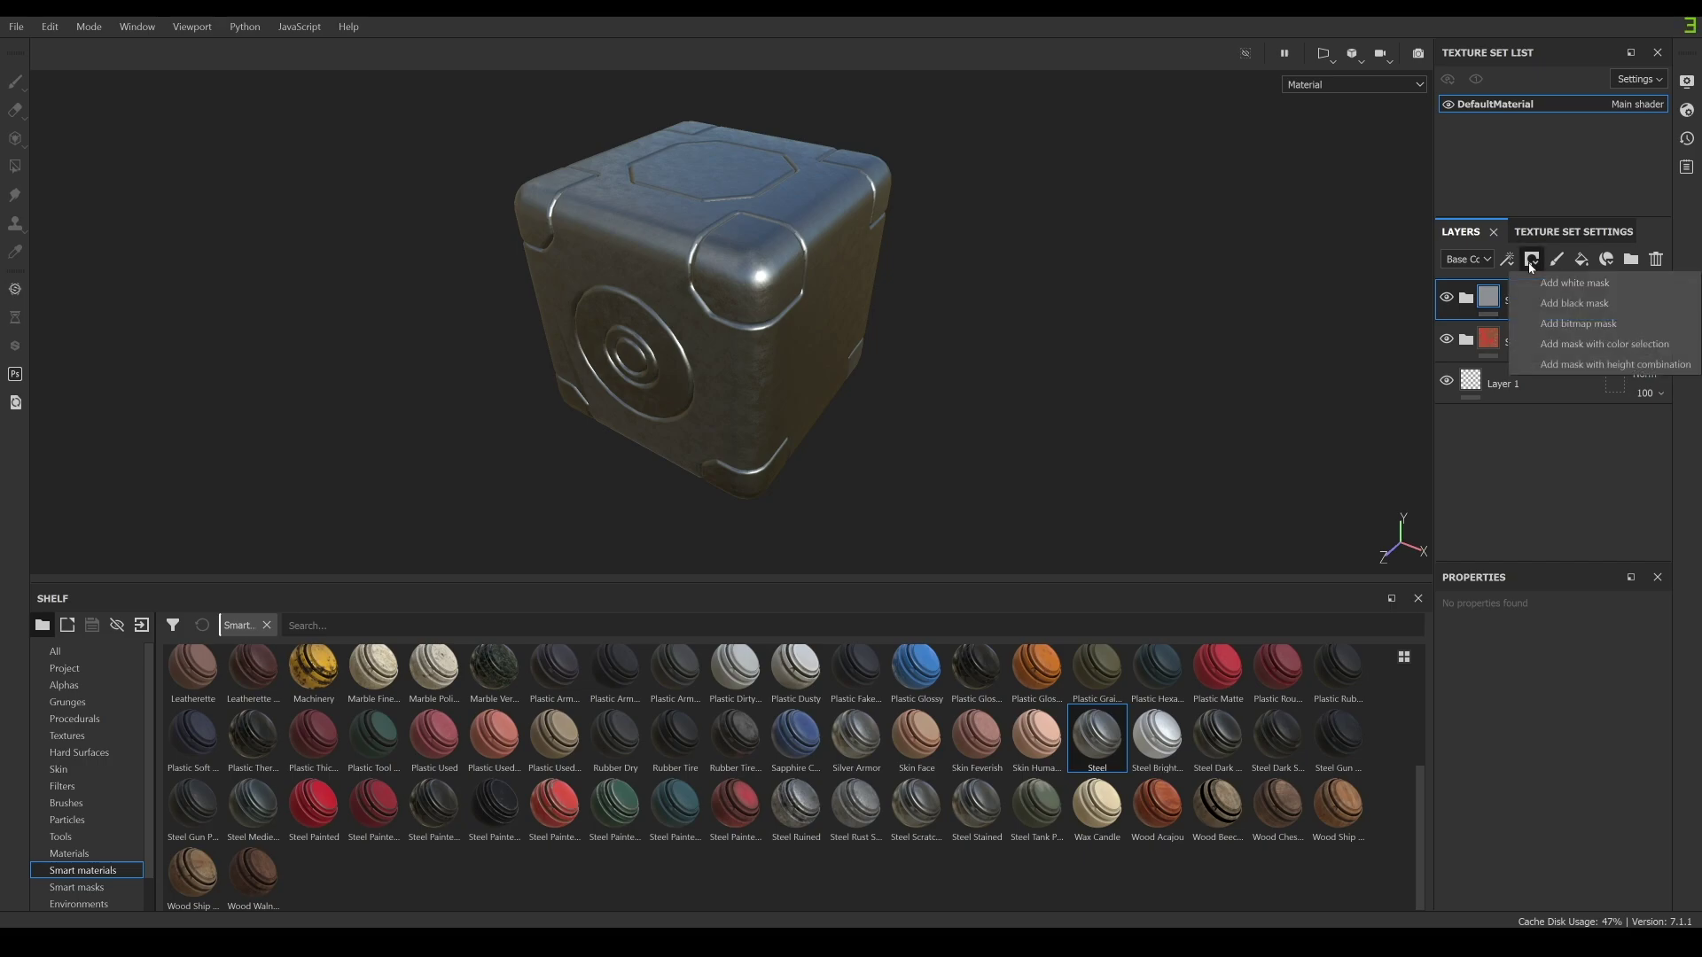
left_click(1563, 304)
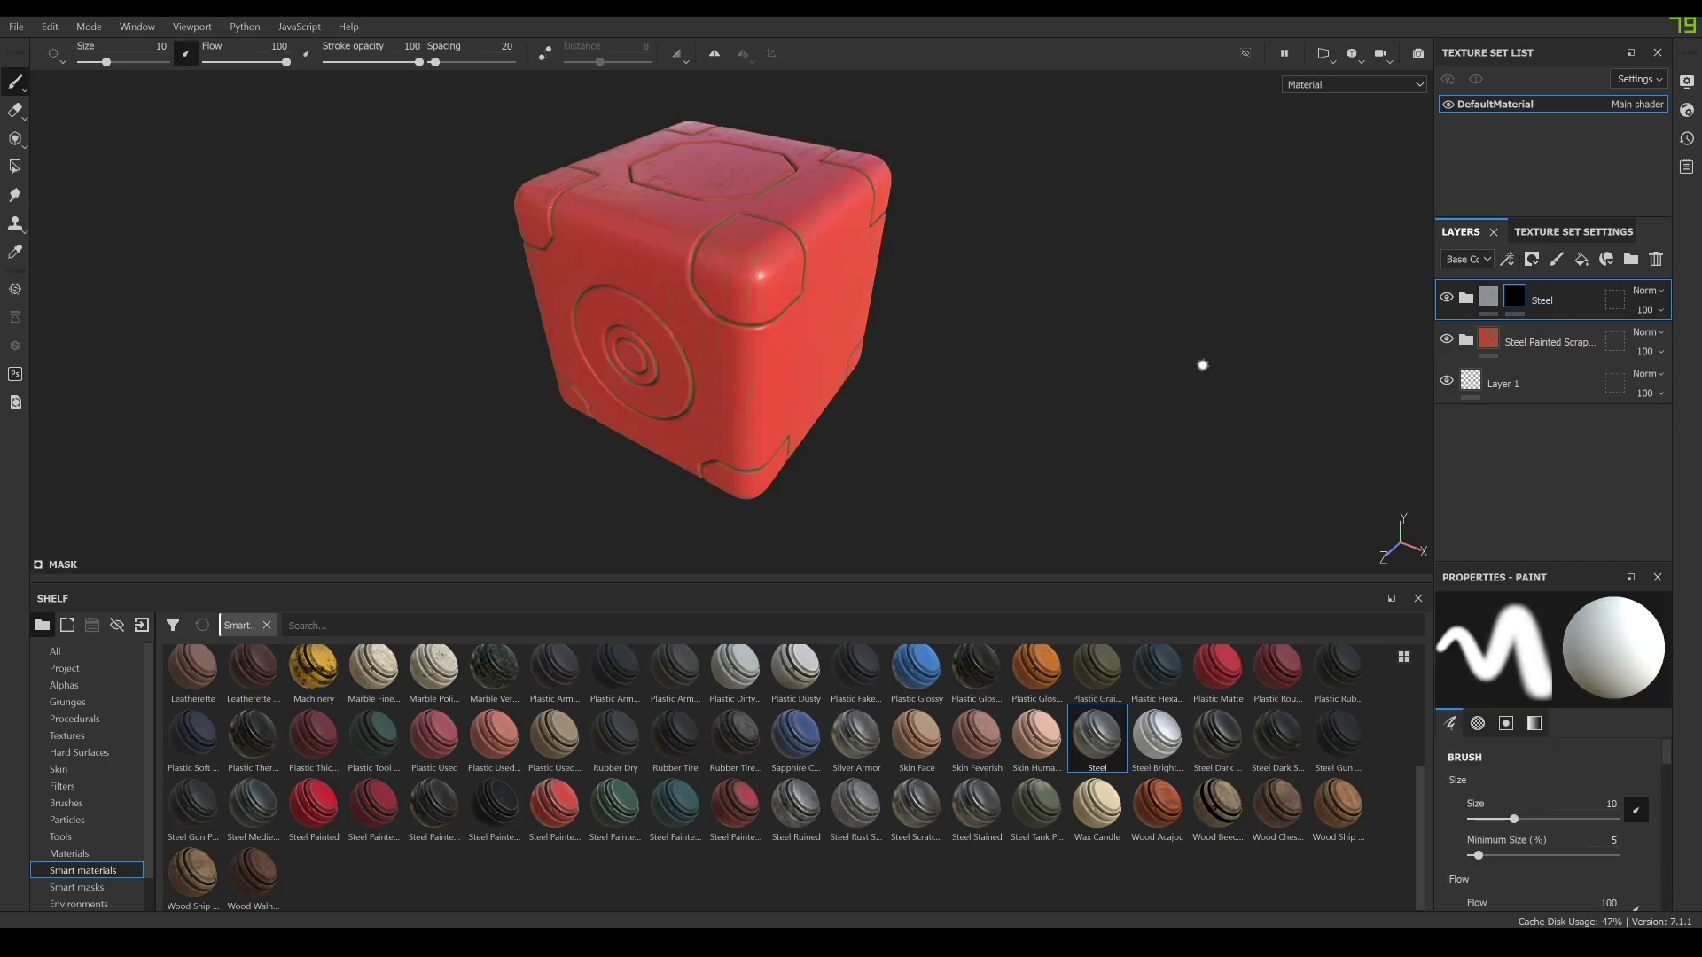
Try brushing steel onto the cube's upper front corner through the Steel layer's mask, and undo the stroke.
left_click(1515, 301)
mouse_move(745, 257)
left_mouse_down()
mouse_move(722, 257)
mouse_move(757, 251)
mouse_move(770, 296)
mouse_move(716, 298)
mouse_move(744, 289)
left_mouse_up()
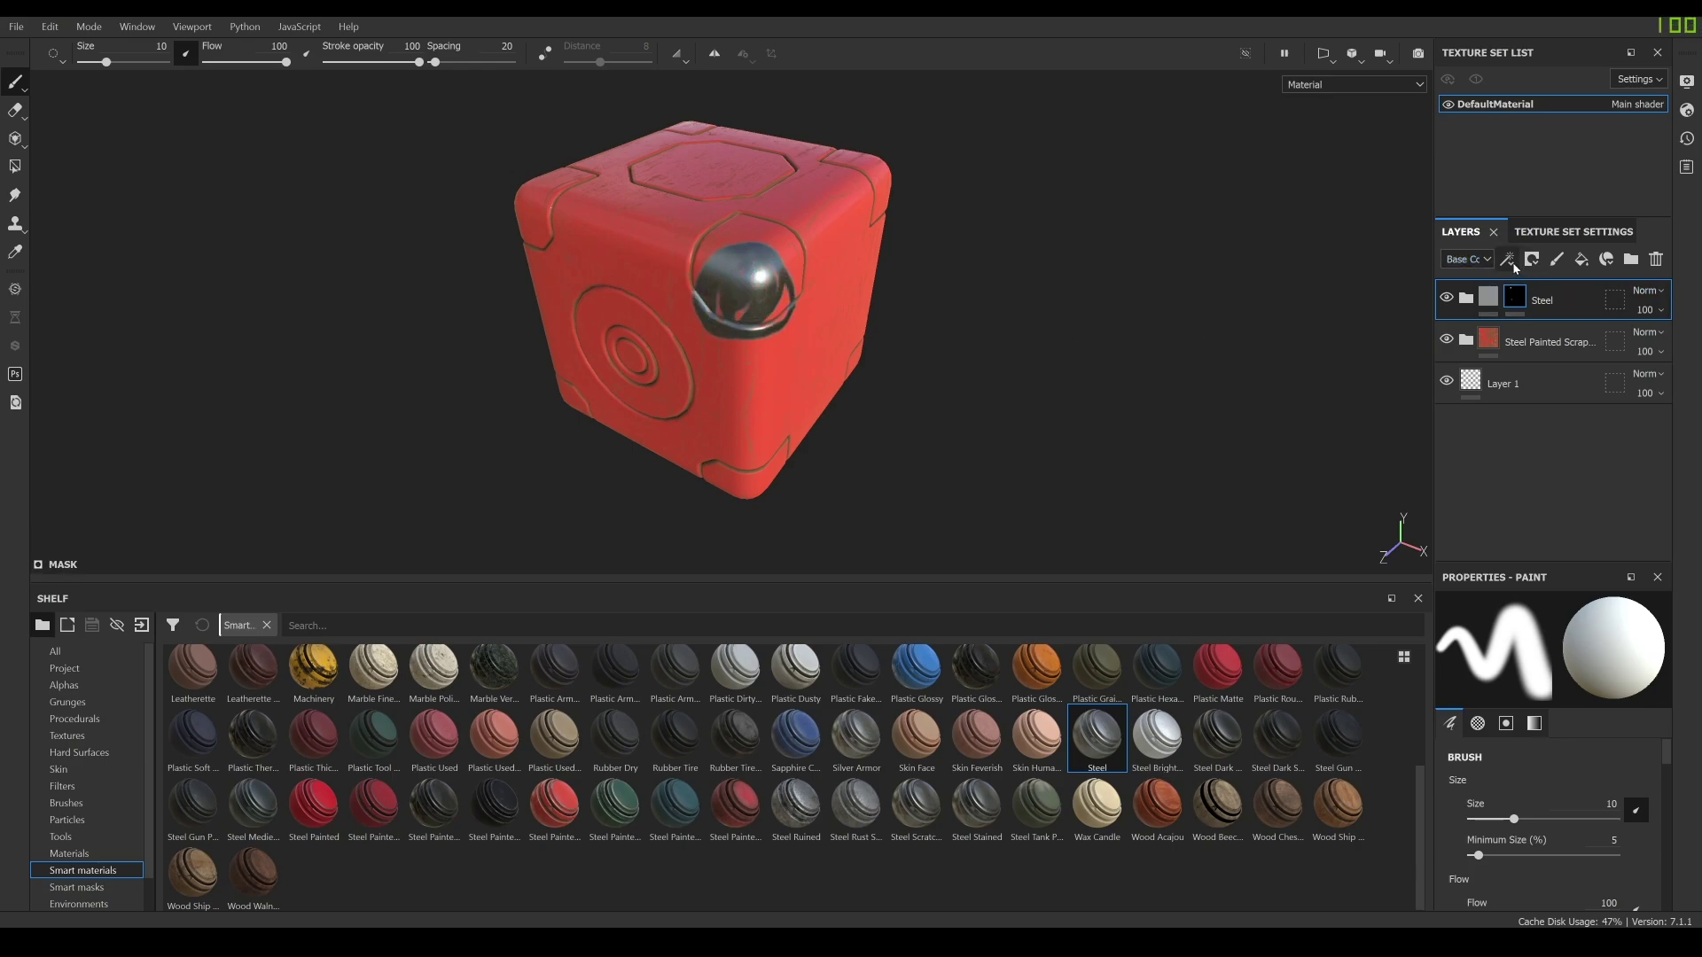
key("ctrl+z")
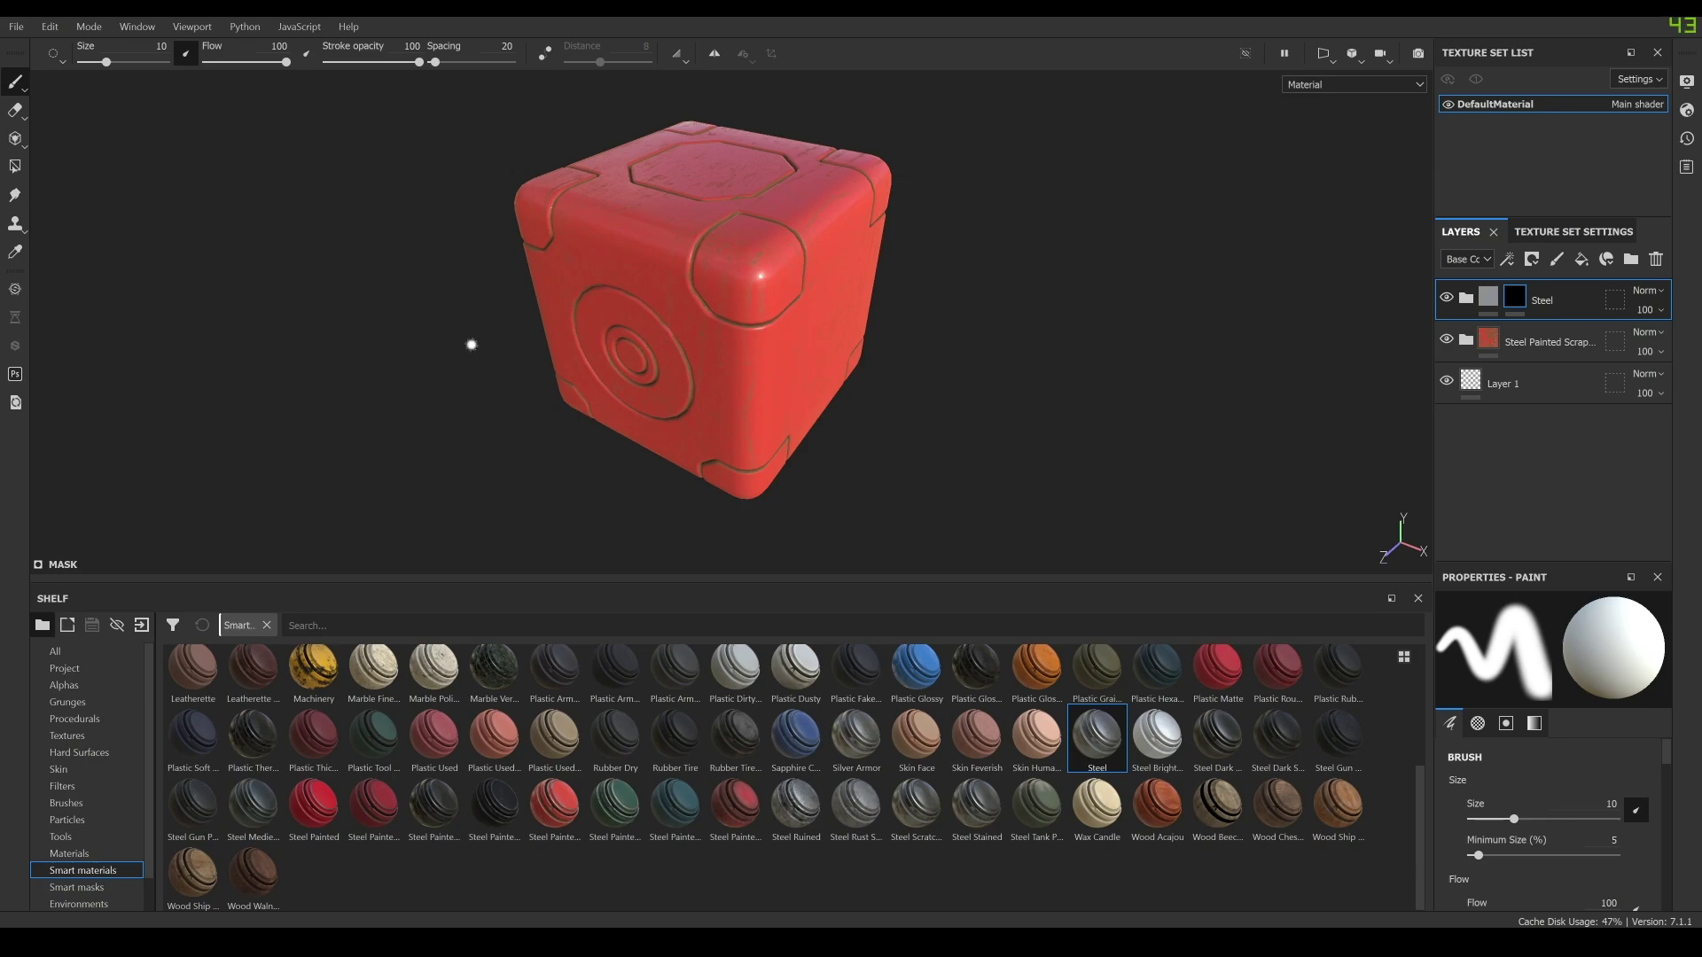
Reveal steel on the cube's upper corner panels by filling their UV islands in the Steel mask with Polygon Fill.
left_click(9, 167)
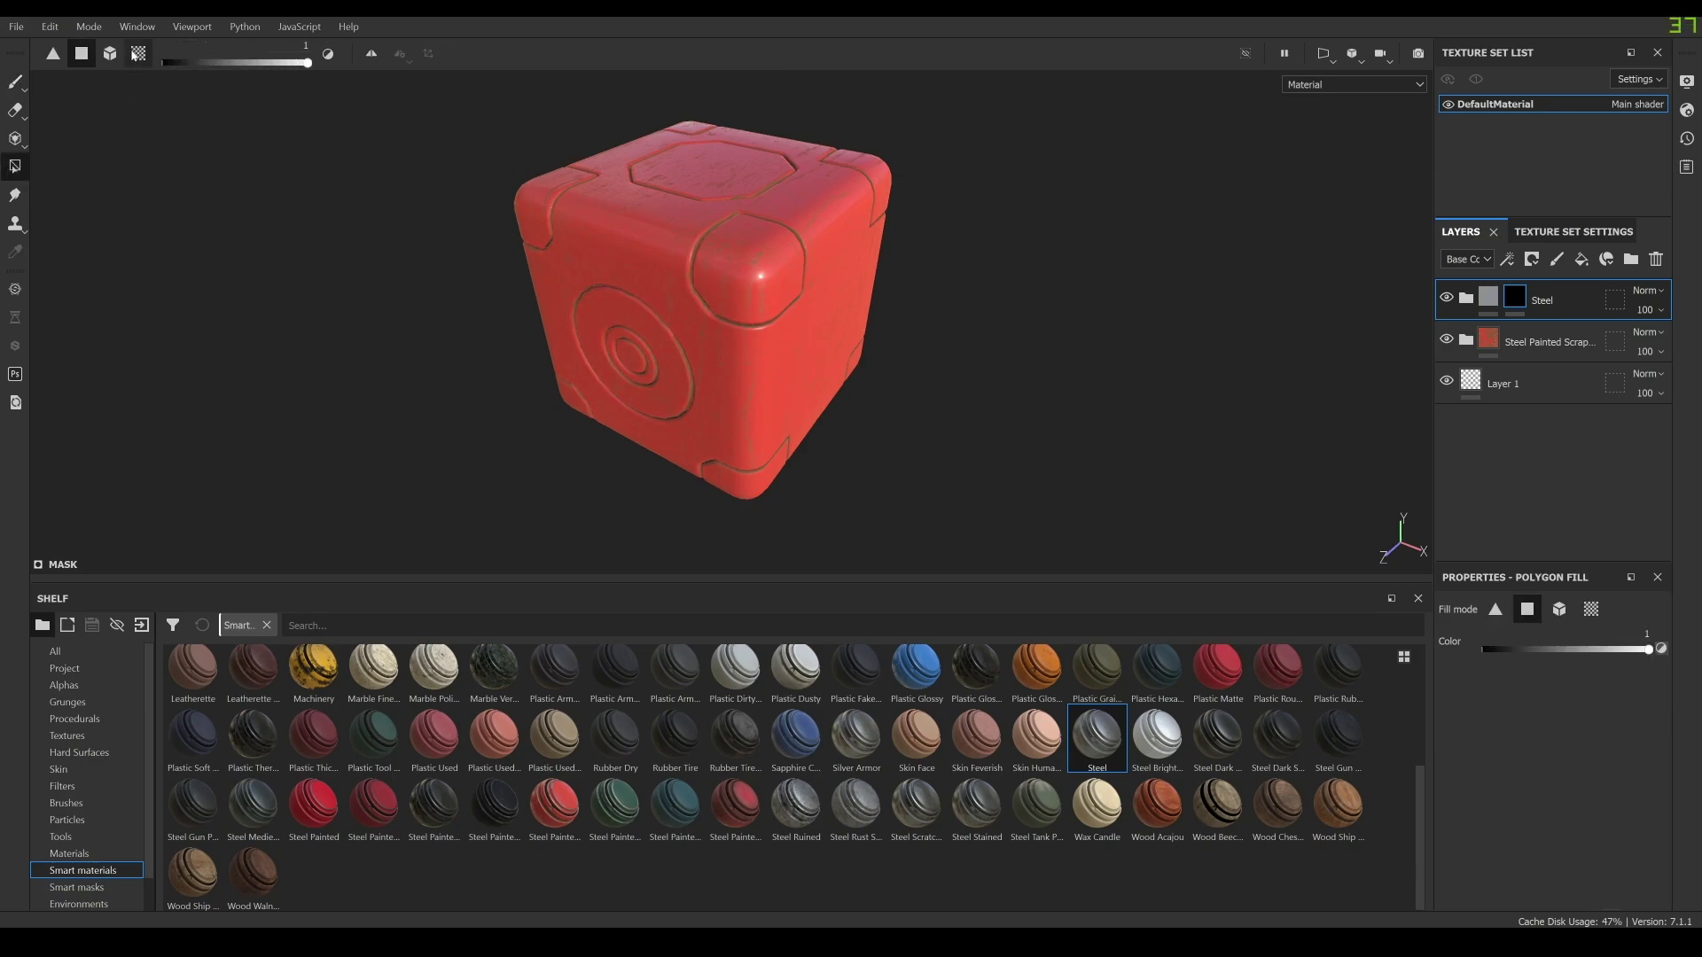
scroll(465, 382, "up", 2)
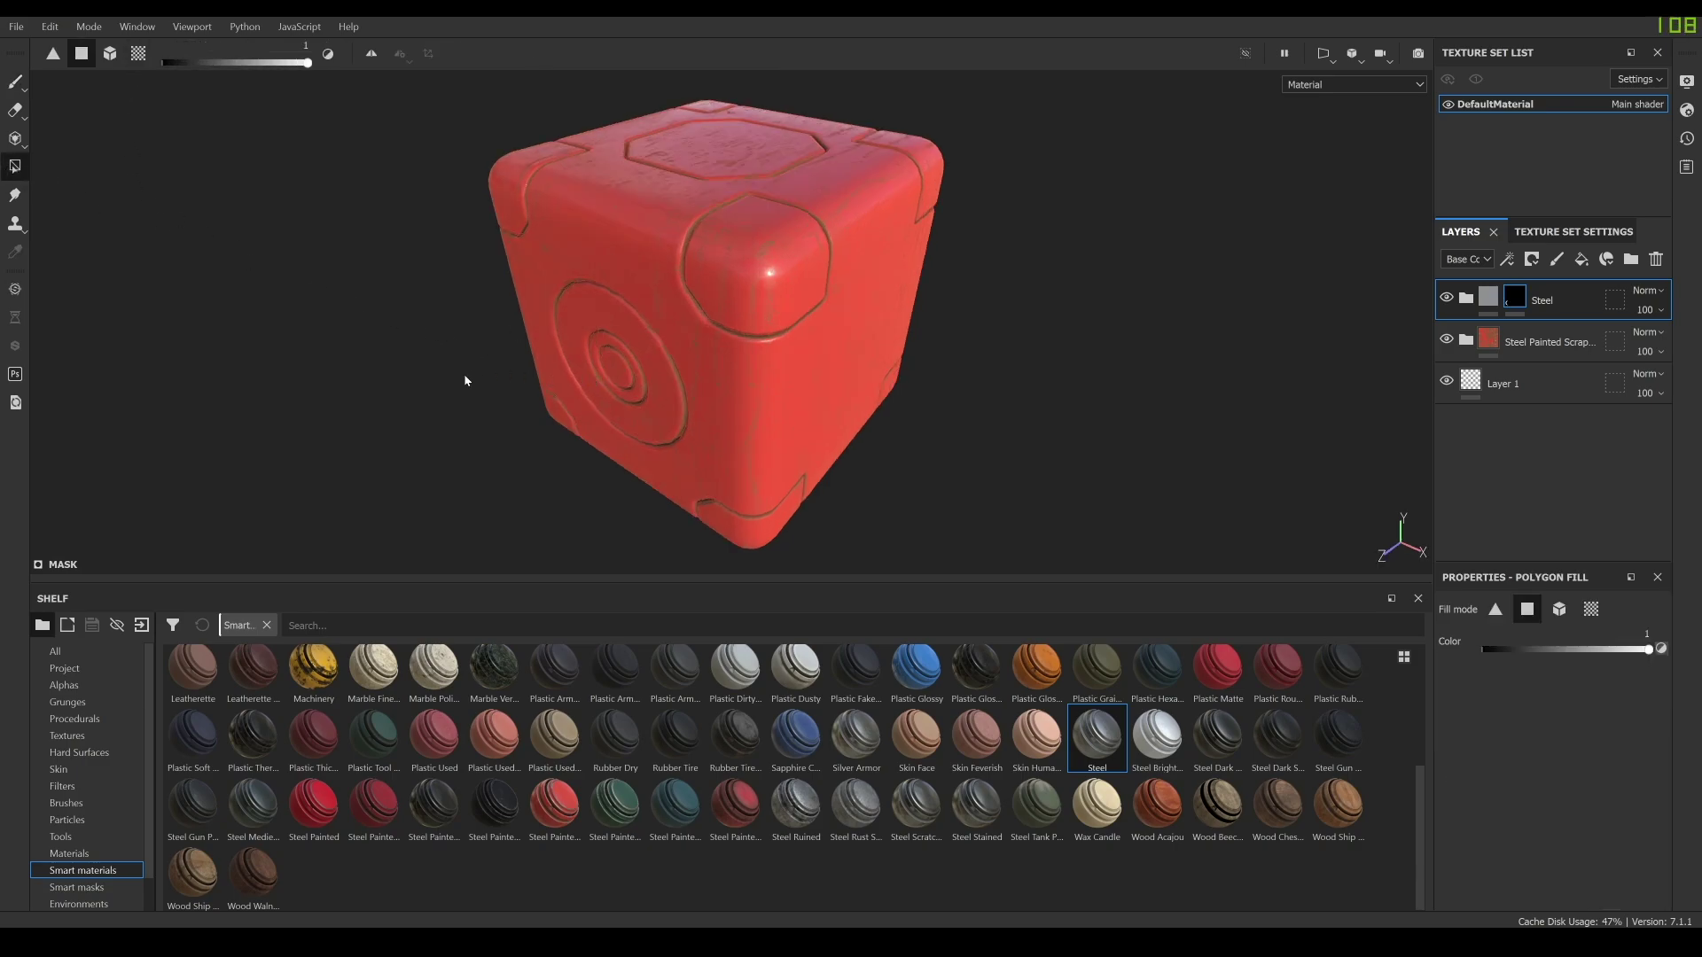
left_click(140, 55)
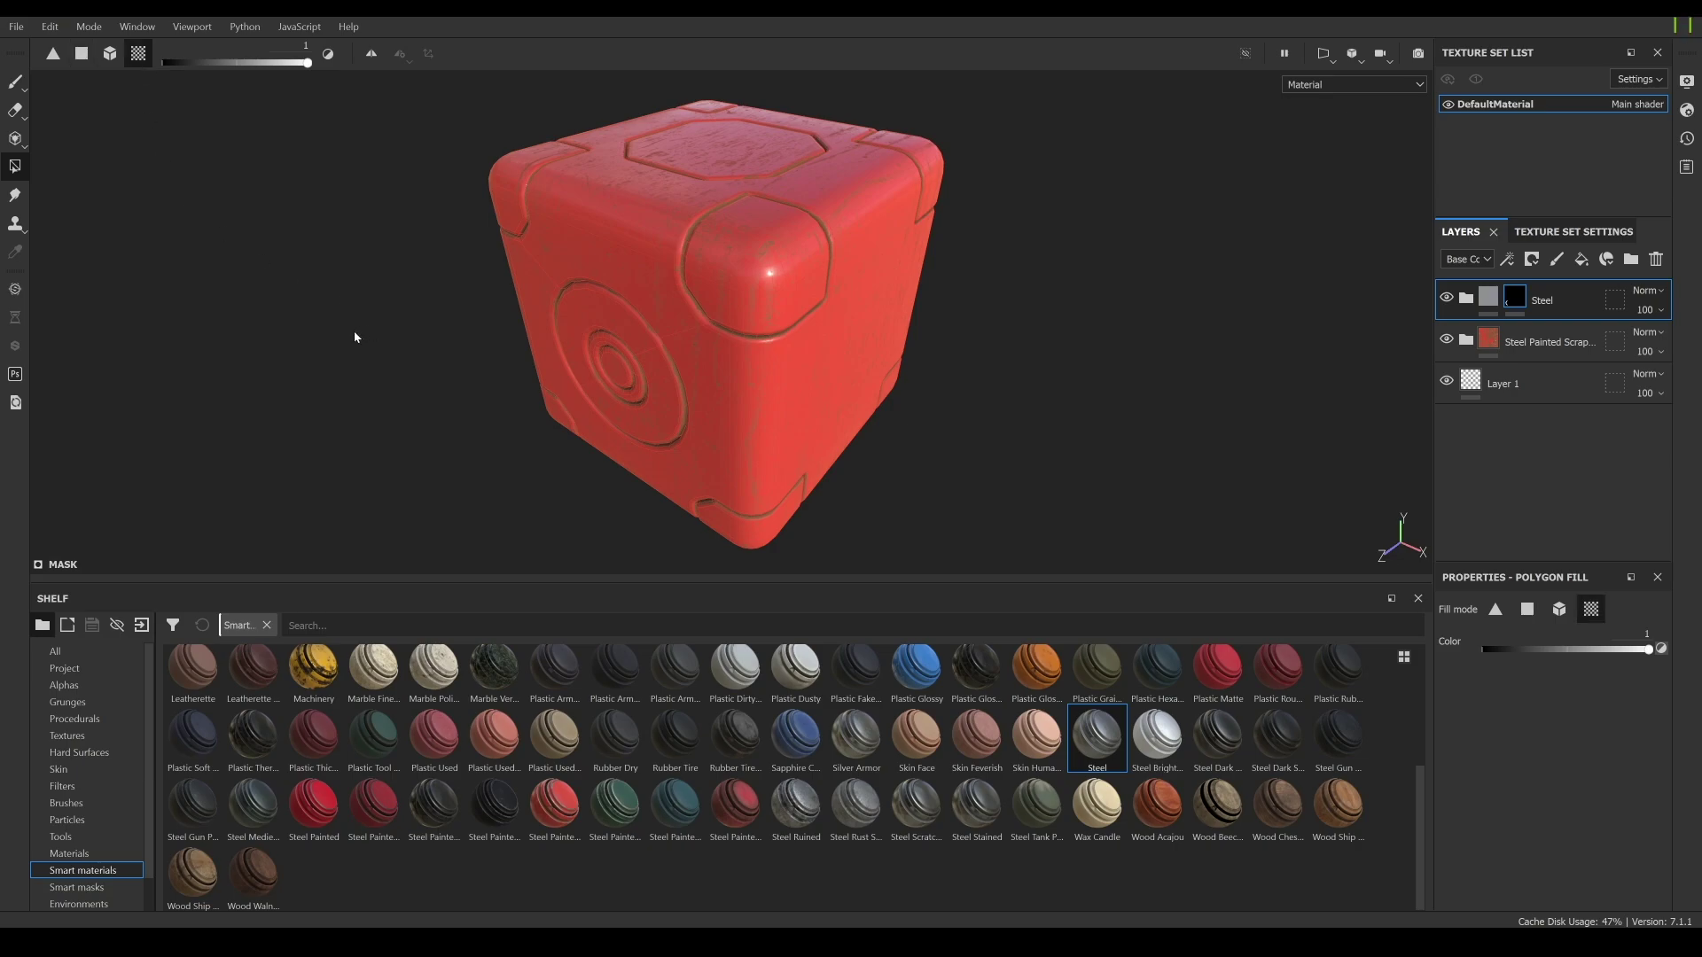
left_click(752, 257)
left_click_drag(1165, 216, 1061, 255, "alt")
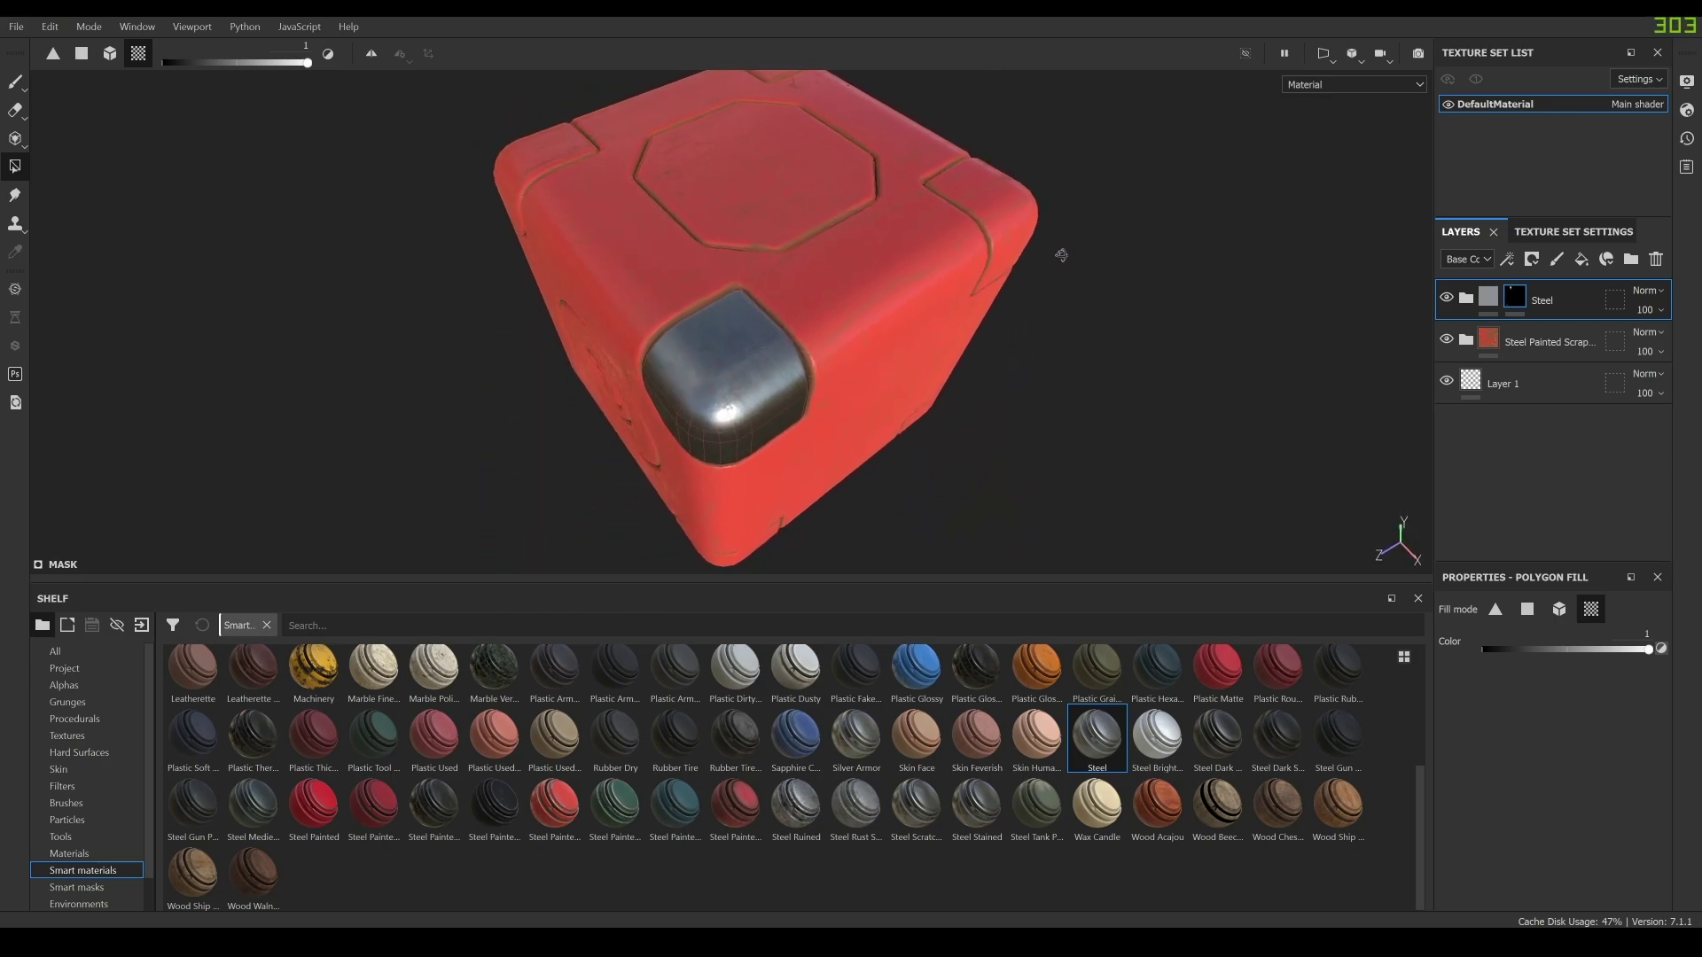
left_click(980, 202)
left_click(577, 140)
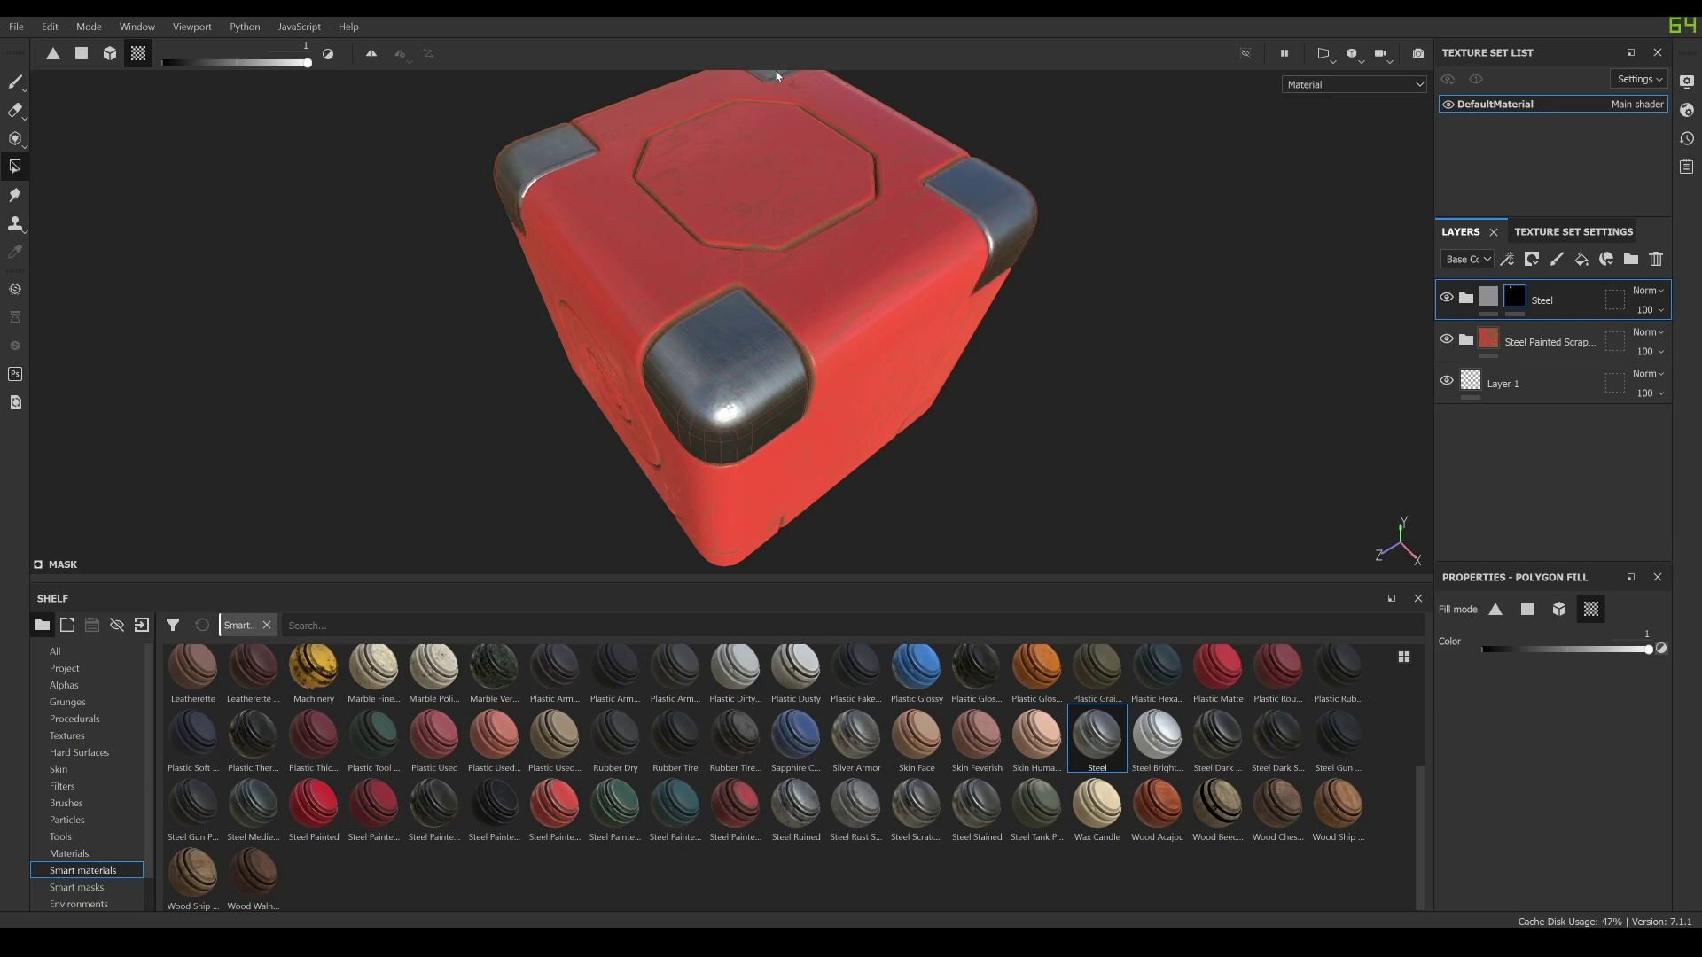
Fill the cube's lower corner panels in the Steel mask, working around all sides of the cube.
scroll(709, 257, "down", 3)
left_click_drag(638, 441, 750, 284, "alt")
middle_click_drag(747, 558, 750, 388, "alt")
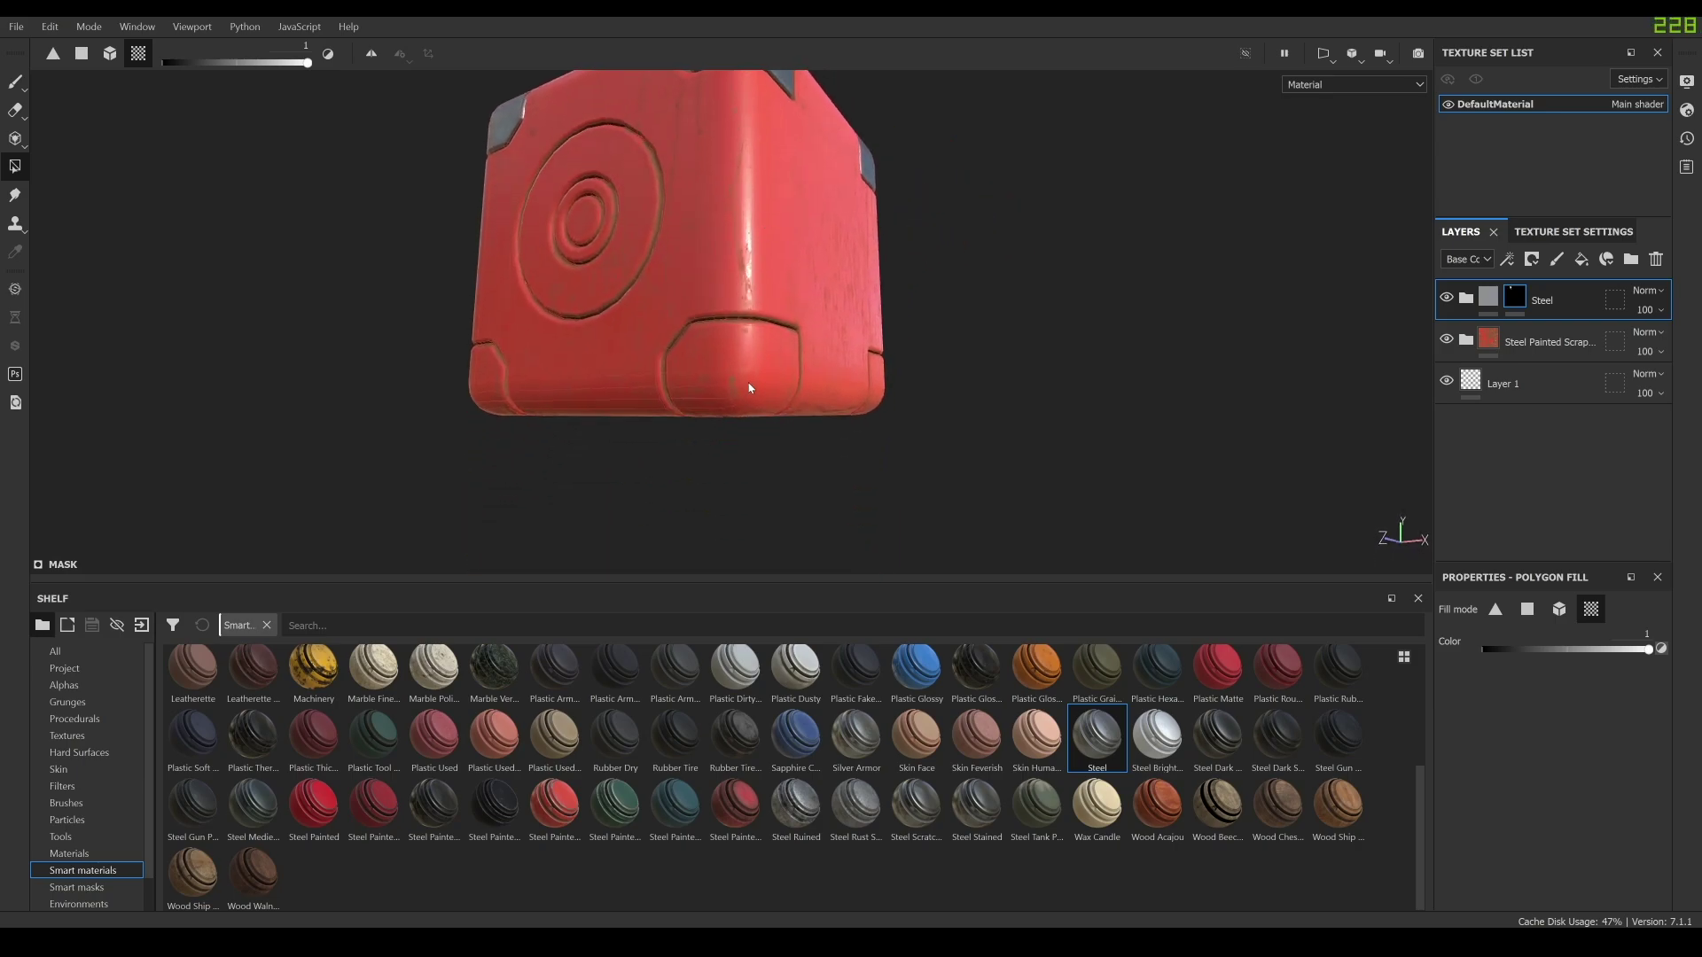
left_click(483, 391)
left_click(791, 379)
left_click_drag(873, 393, 752, 299, "alt")
left_click(1084, 413)
left_click_drag(444, 386, 603, 422, "alt")
scroll(568, 399, "up", 3)
middle_click_drag(448, 376, 792, 368, "alt")
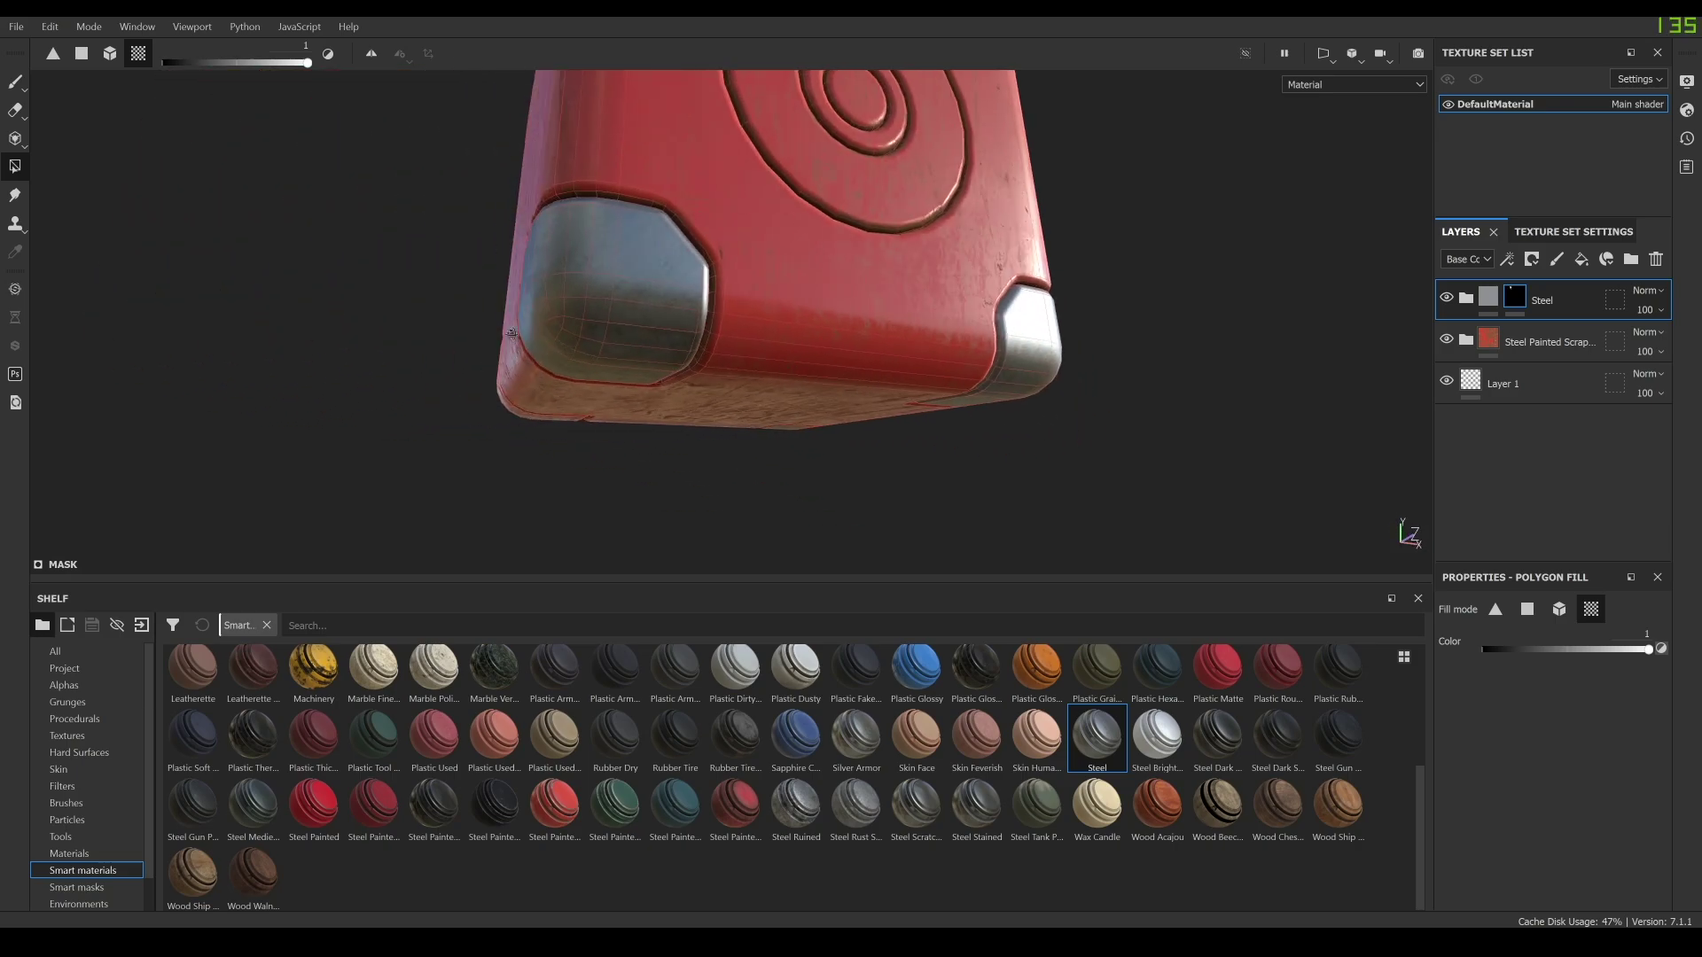
left_click_drag(512, 333, 559, 369, "alt")
left_click(282, 333)
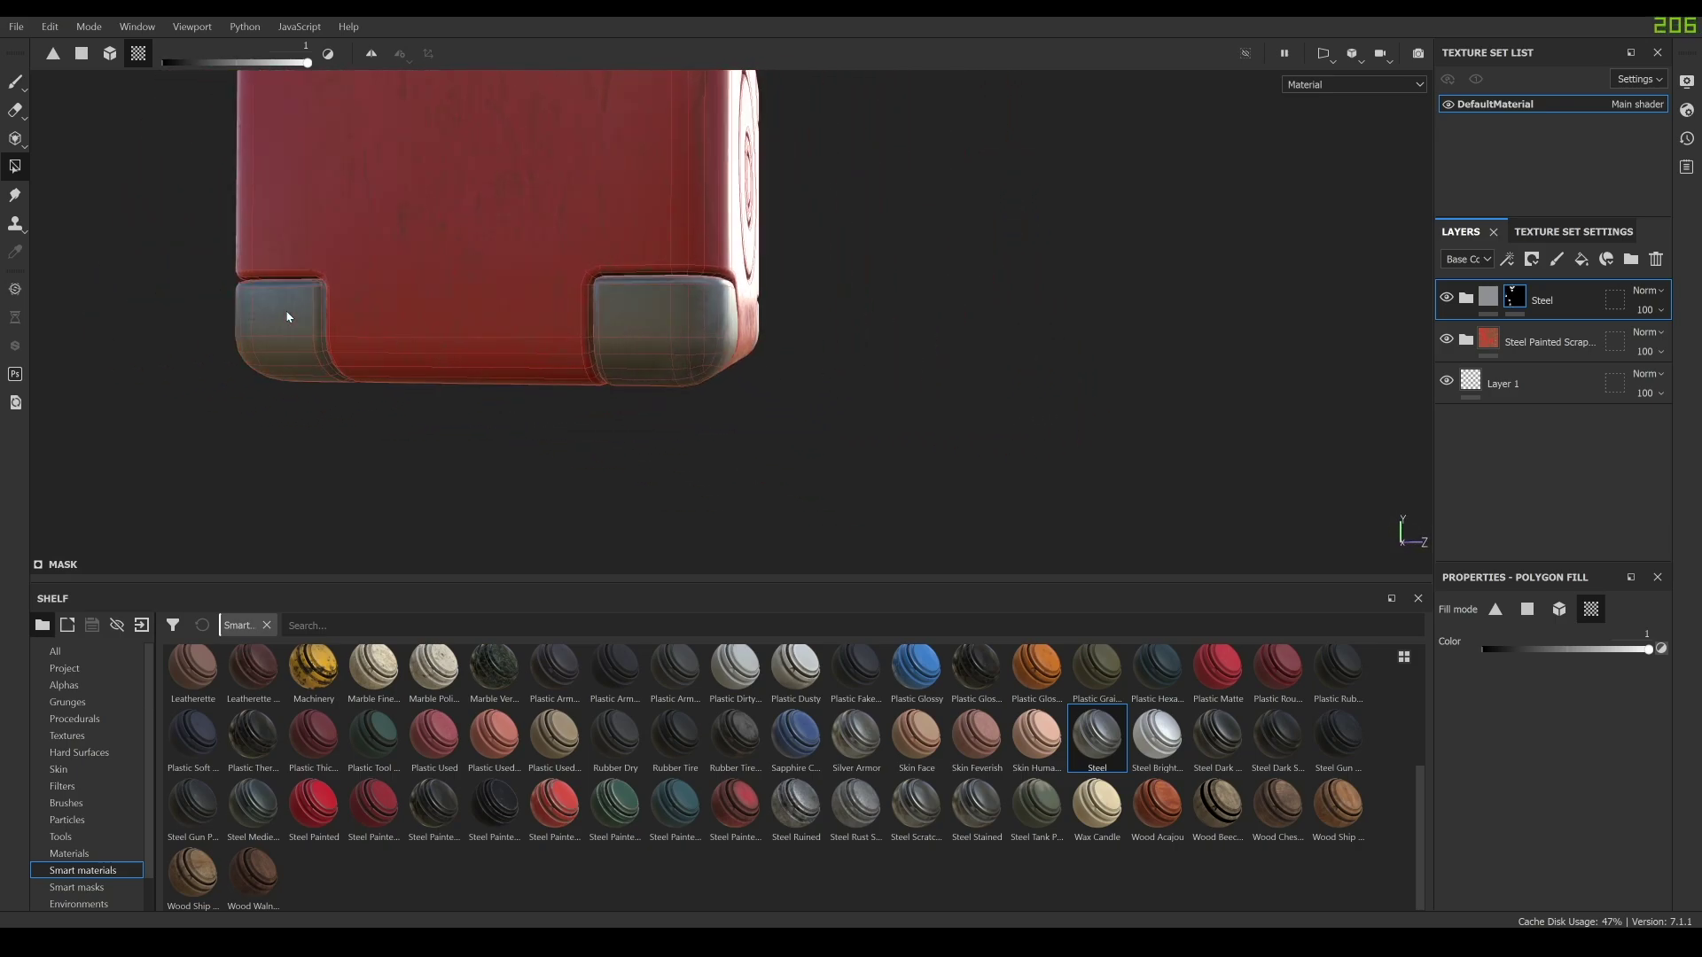
Fill the wide outer ring on the cube's circular side detail in the Steel mask and inspect the result.
left_click_drag(292, 316, 733, 178, "alt")
scroll(746, 353, "down", 3)
left_click(709, 215)
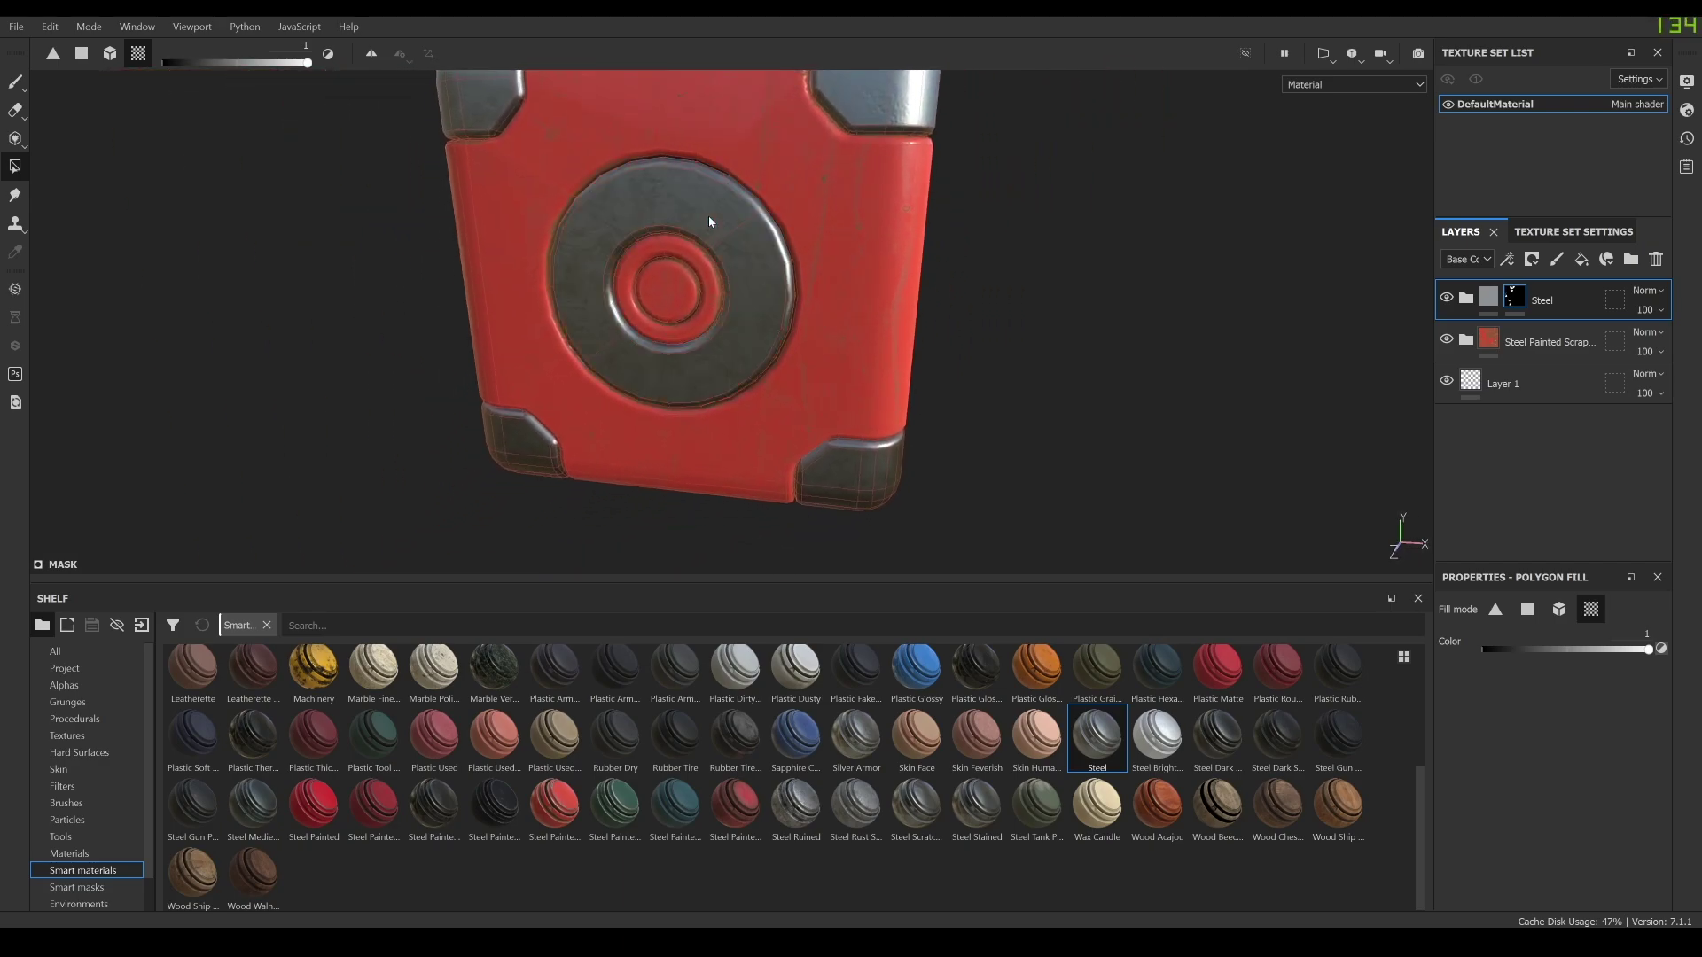
middle_click_drag(709, 215, 756, 317, "alt")
scroll(710, 308, "up", 4)
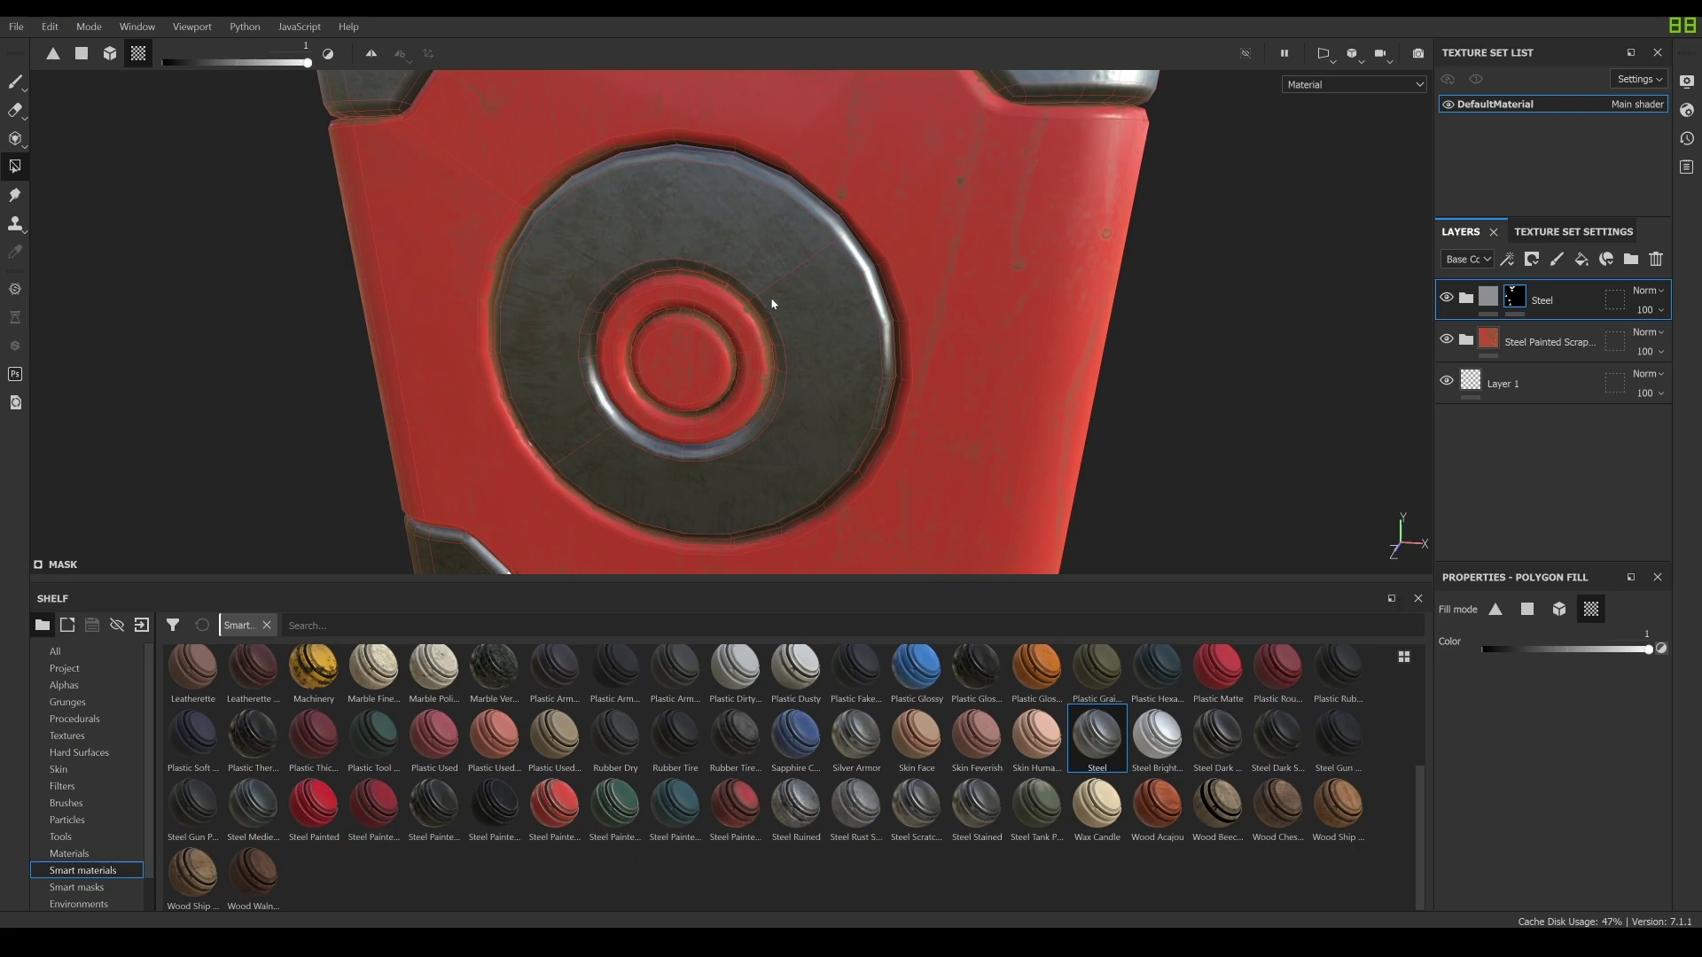
scroll(693, 361, "down", 4)
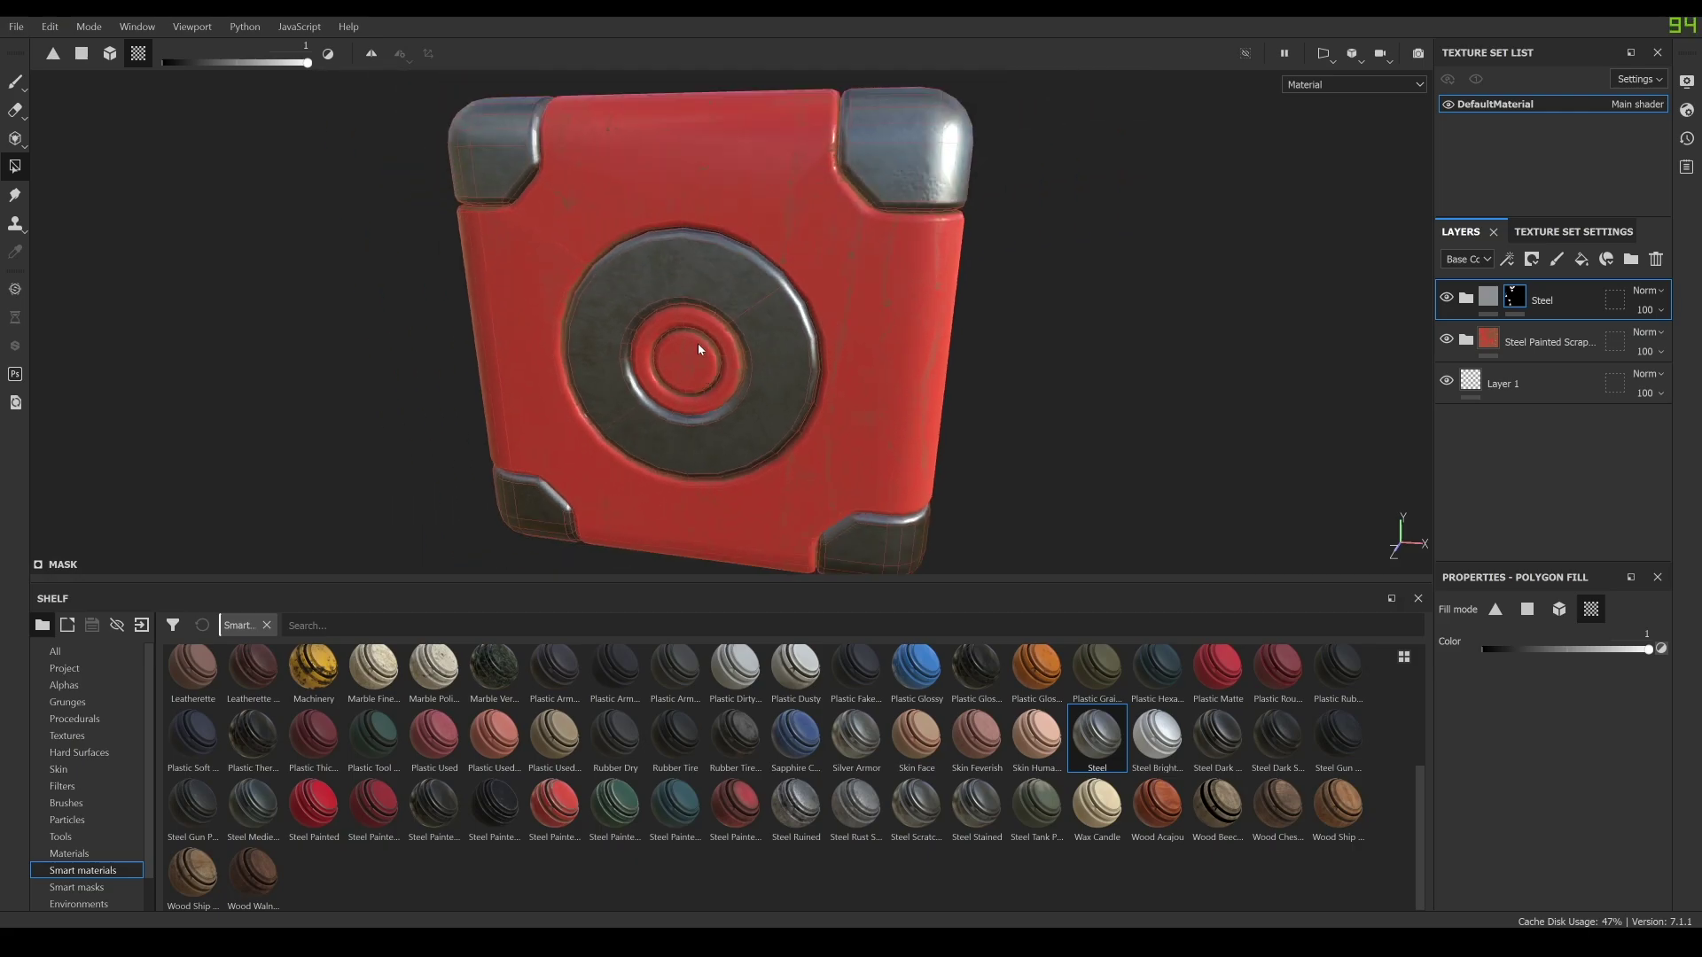
left_click_drag(717, 381, 758, 379, "alt")
scroll(756, 374, "down", 2)
mouse_move(753, 316)
left_mouse_down("alt")
mouse_move(751, 356)
mouse_move(747, 342)
left_mouse_up("alt")
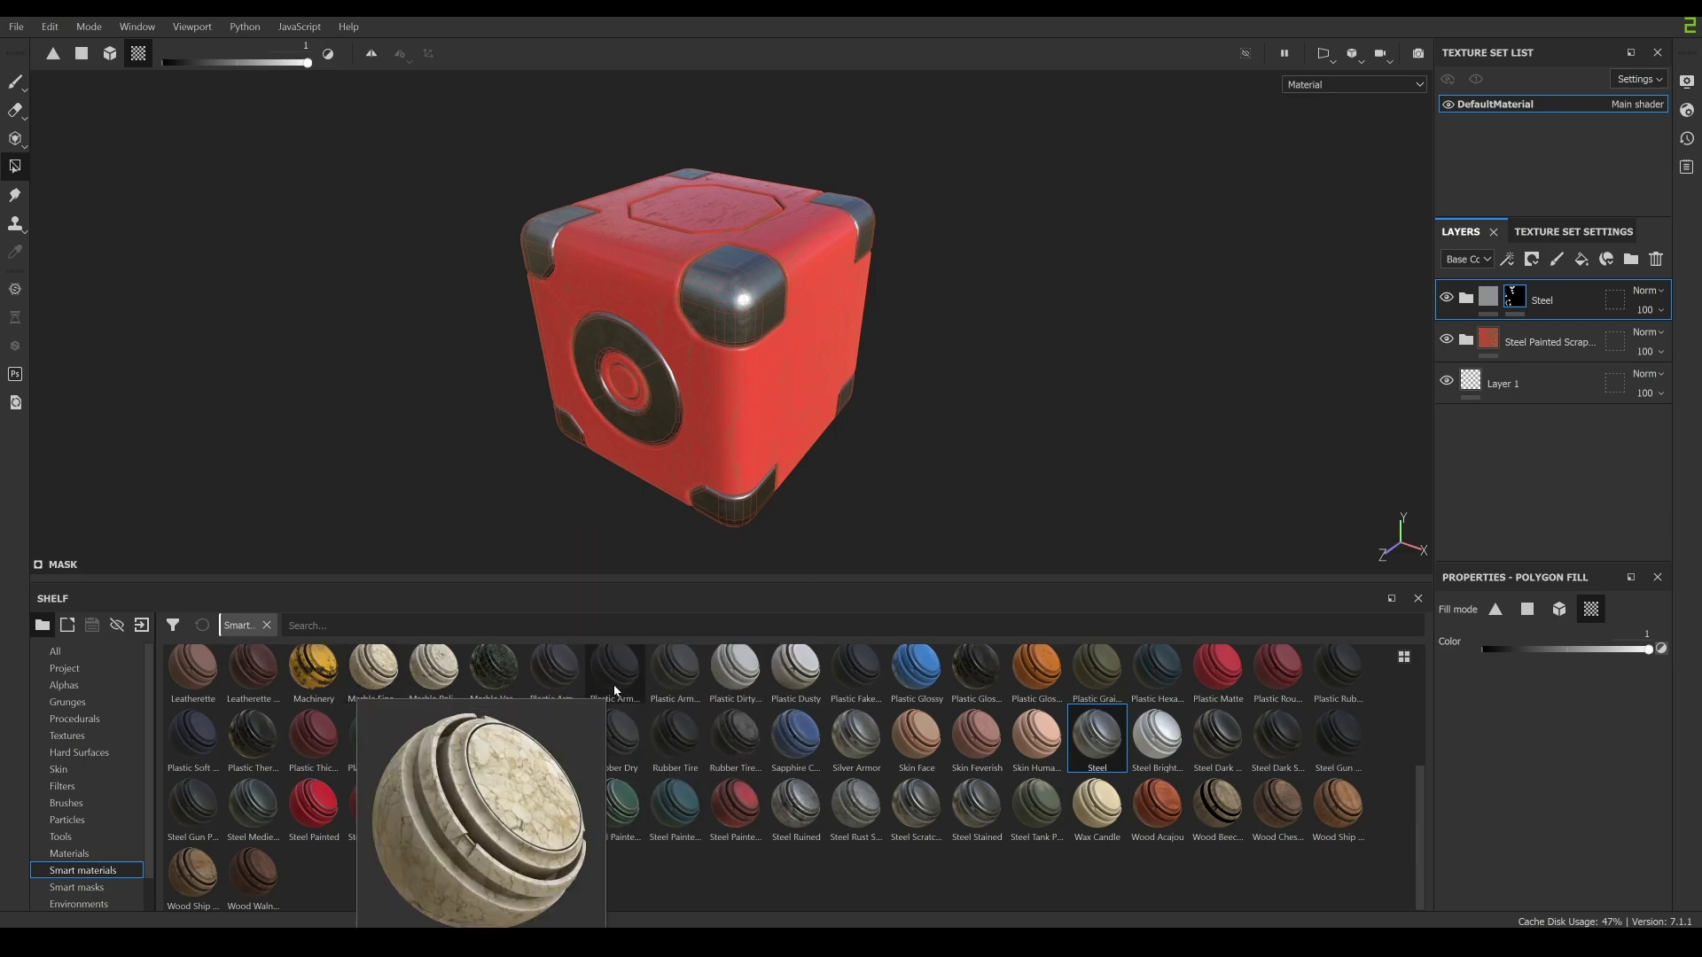
Apply the Plastic Glossy Scuffed smart material above the Steel layer and add a black mask to it.
mouse_move(973, 675)
left_click_drag(973, 675, 860, 316)
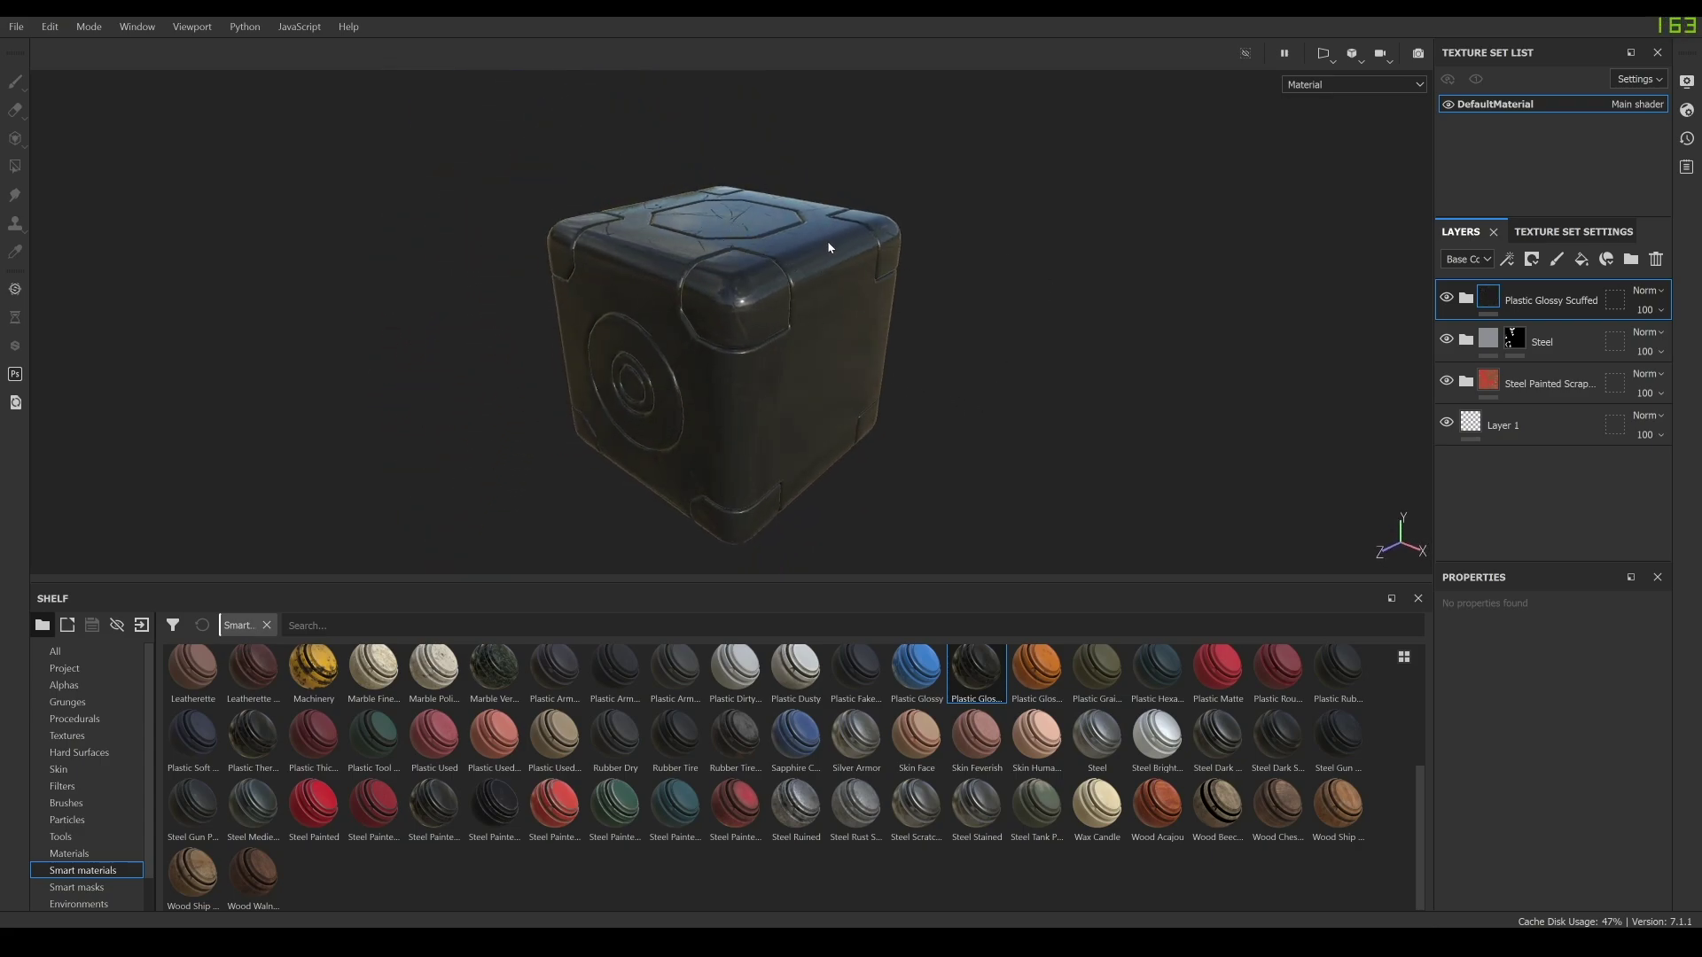
left_click_drag(712, 246, 852, 252, "alt")
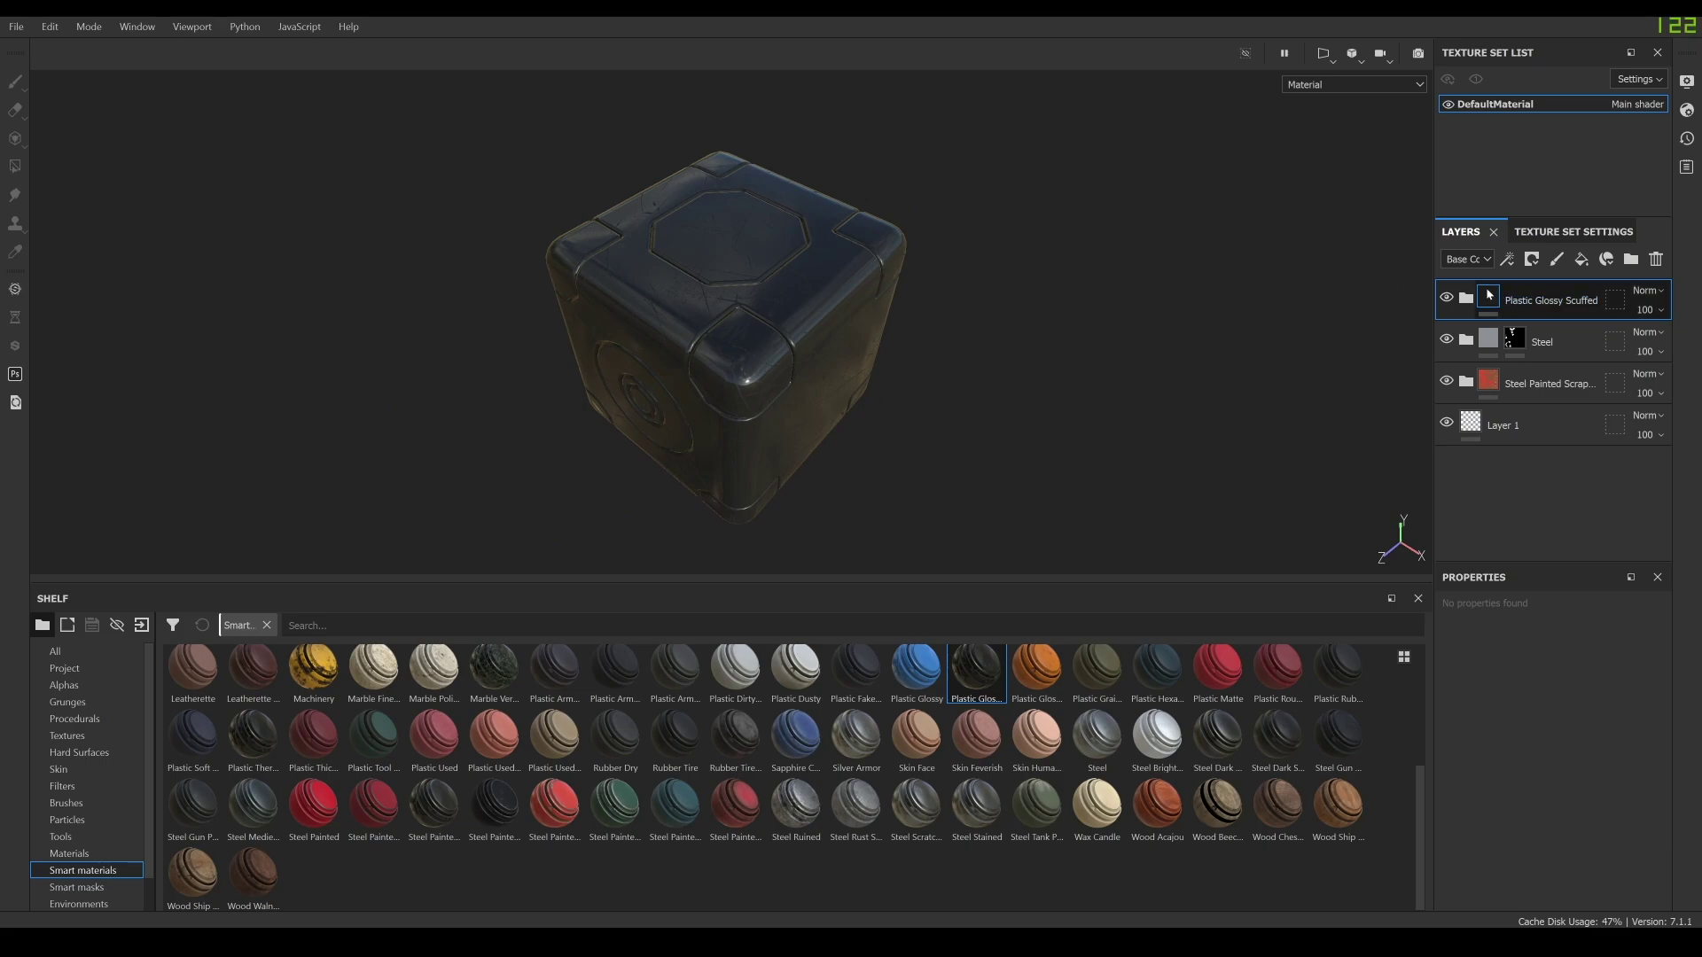
left_click(1532, 259)
left_click(1564, 305)
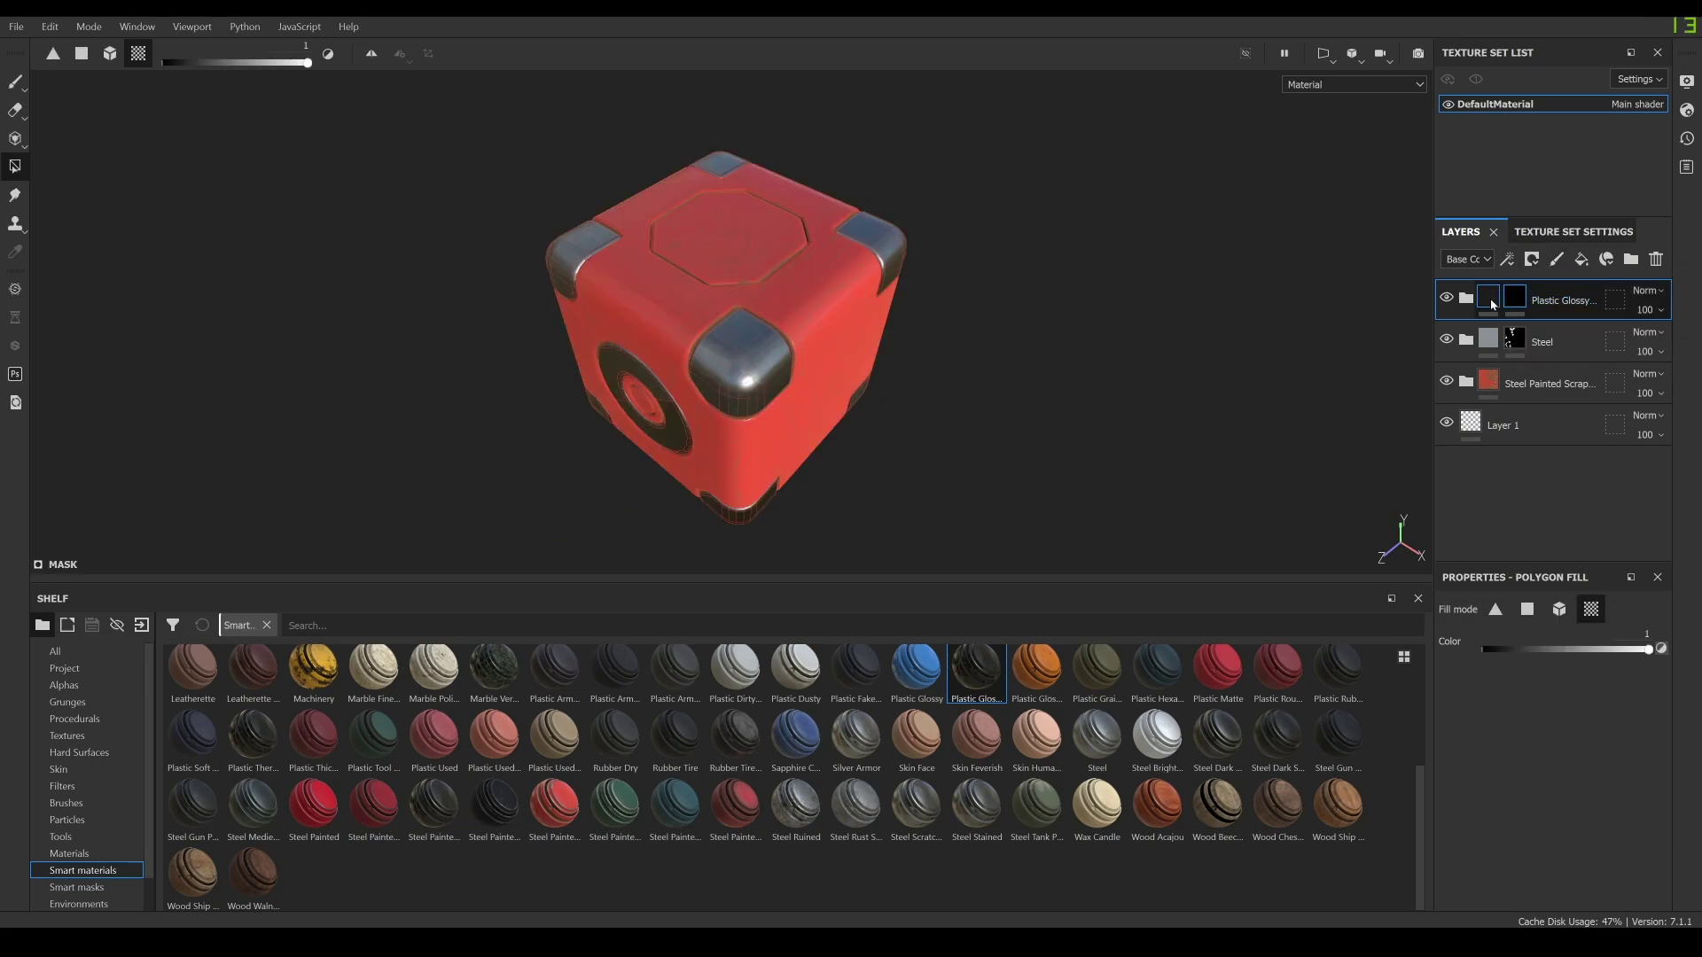
Fill the top octagon and the circular detail's inner ring in the Plastic Glossy Scuffed mask, and select Layer 1.
left_click(731, 257)
left_click_drag(582, 425, 758, 341, "alt")
middle_click_drag(695, 368, 798, 353, "alt")
scroll(798, 353, "up", 5)
left_click(776, 235)
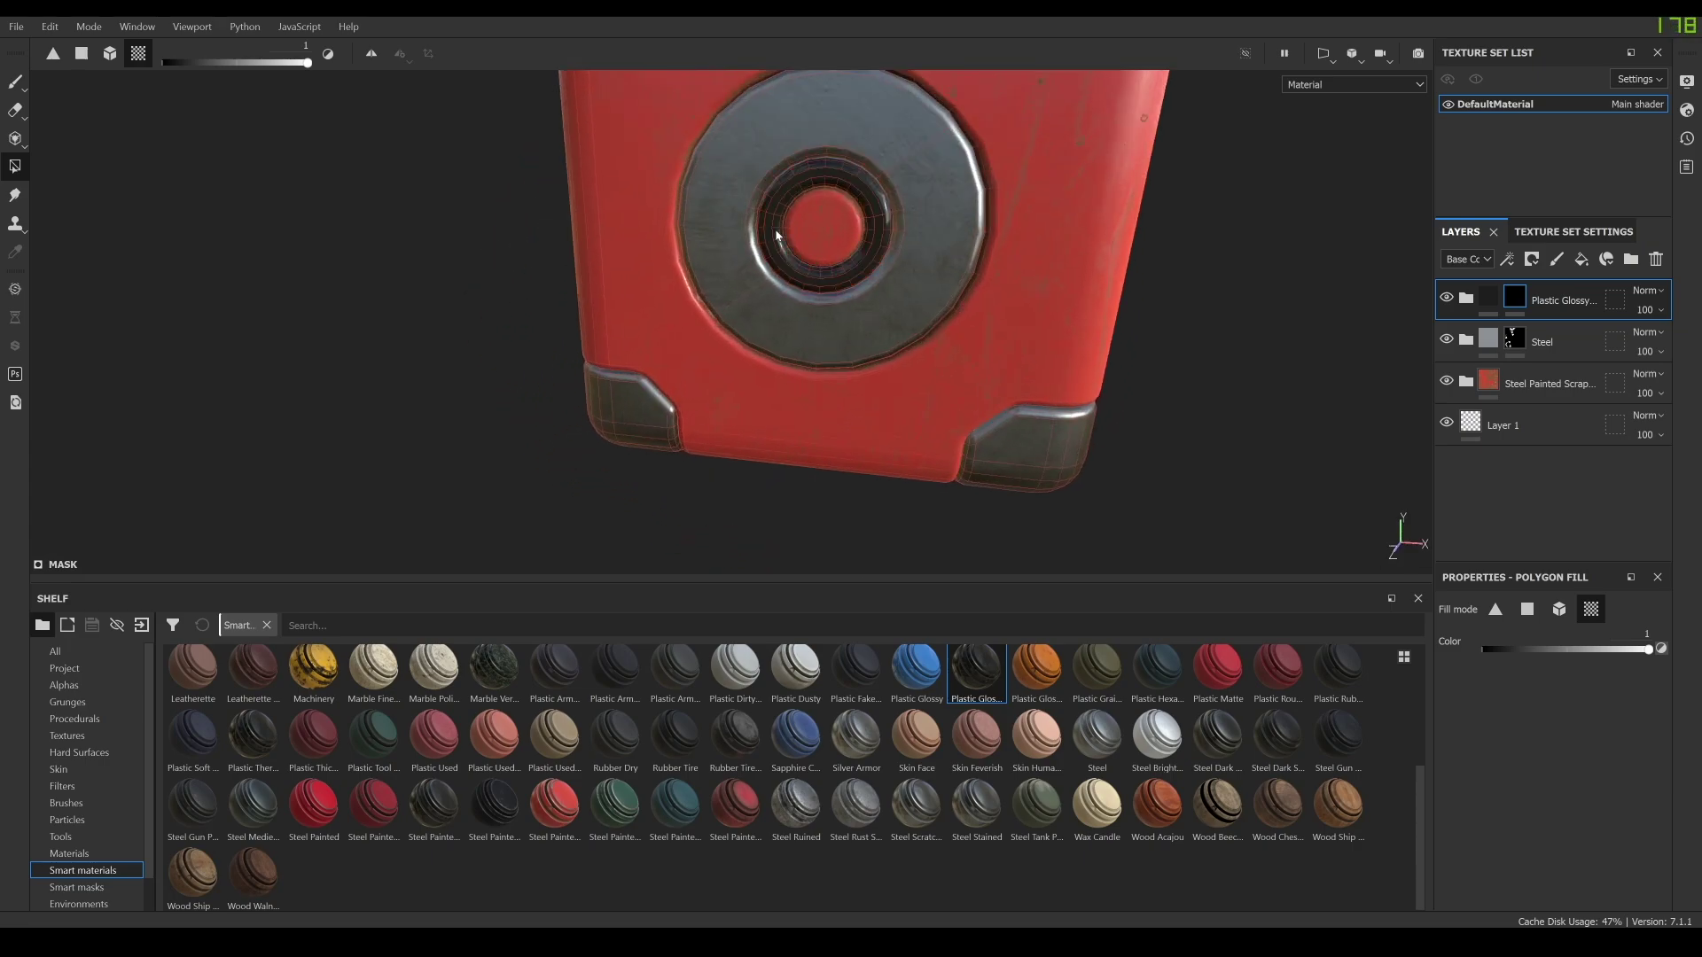
scroll(776, 235, "down", 5)
left_click_drag(778, 238, 965, 338, "alt")
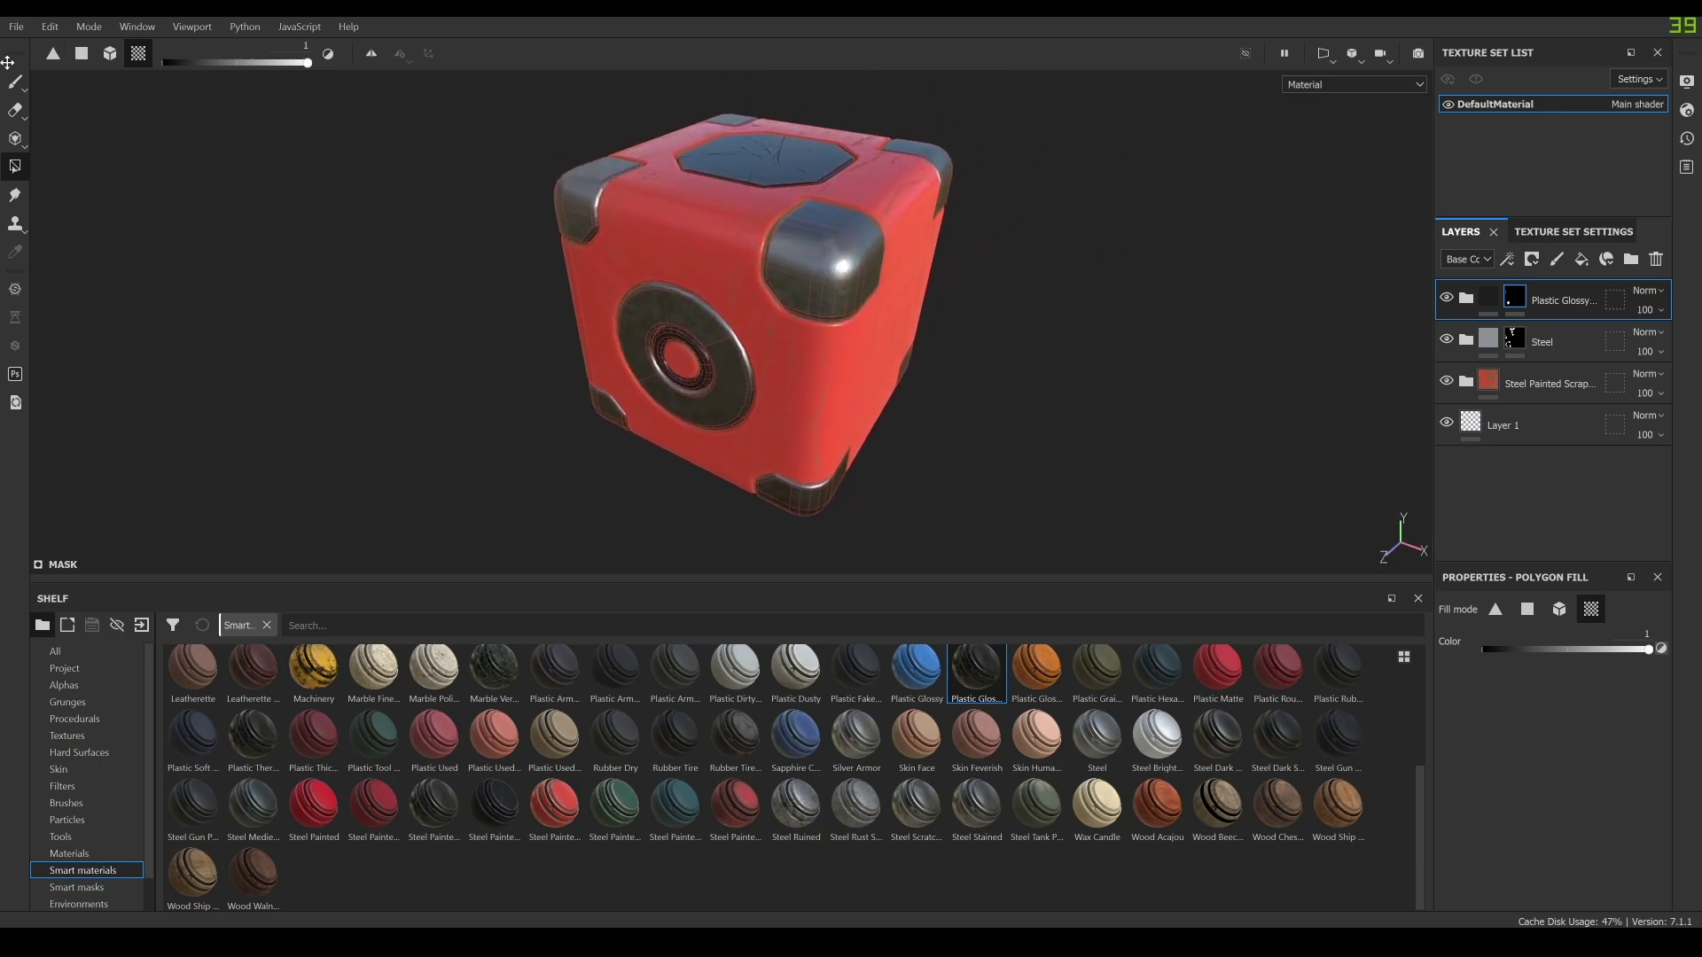
left_click(1545, 423)
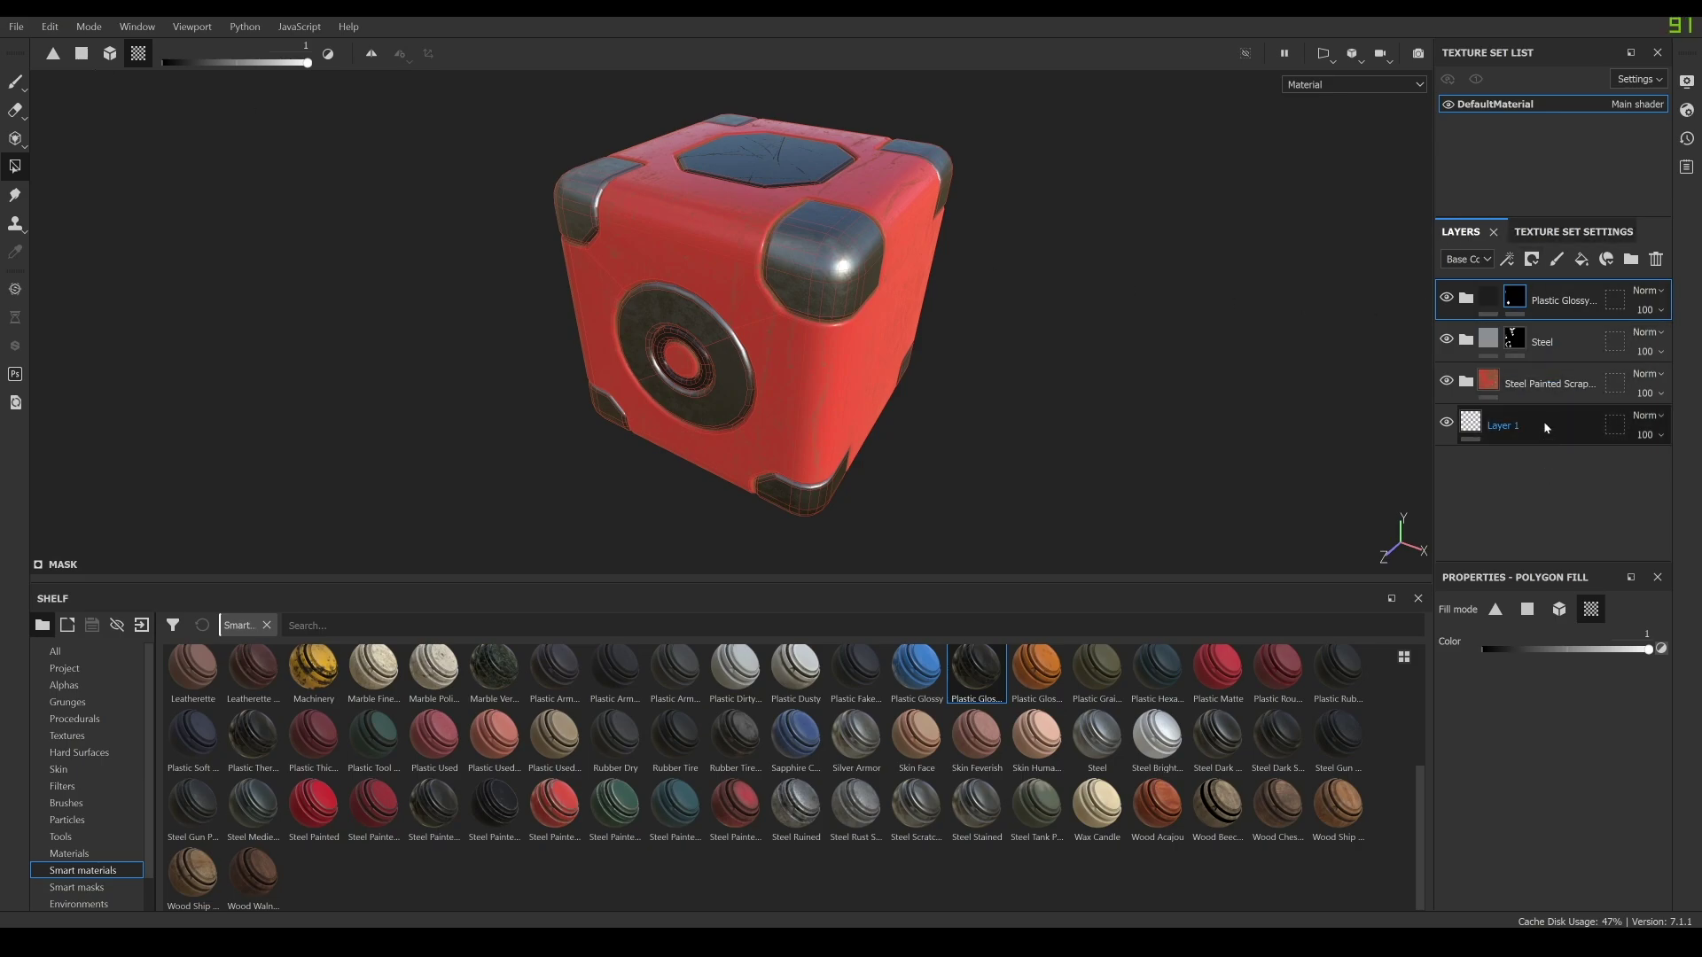
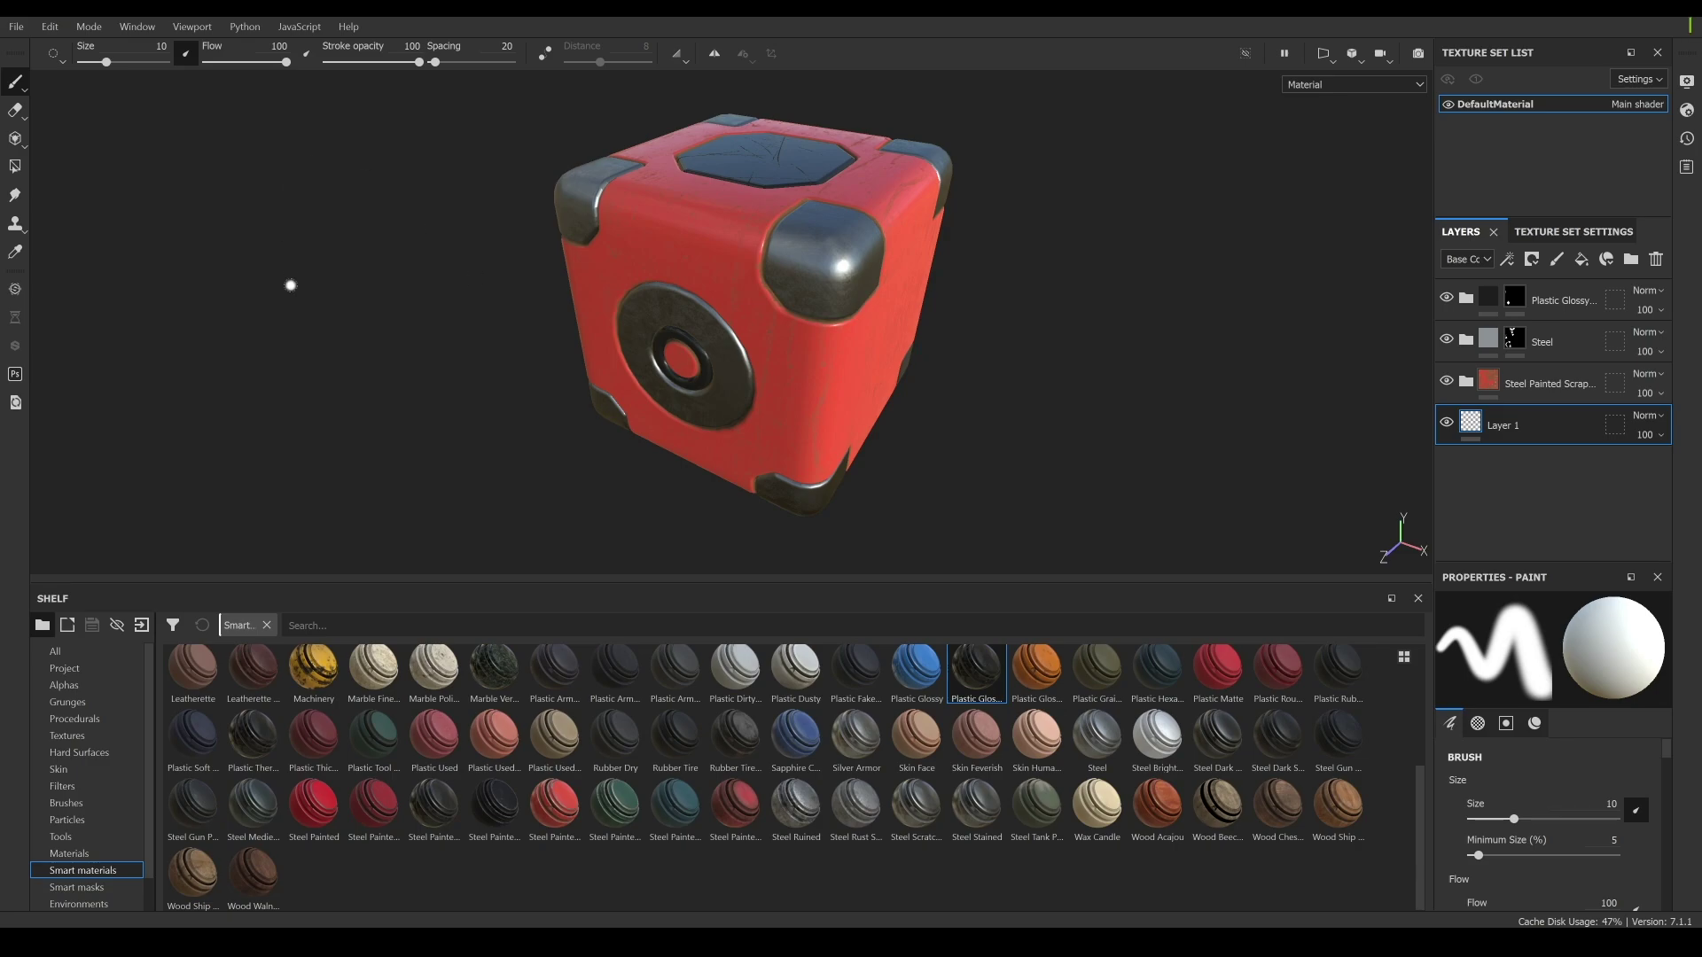
Start a mesh export without displacement/tessellation and dismiss its file dialog.
left_click(16, 27)
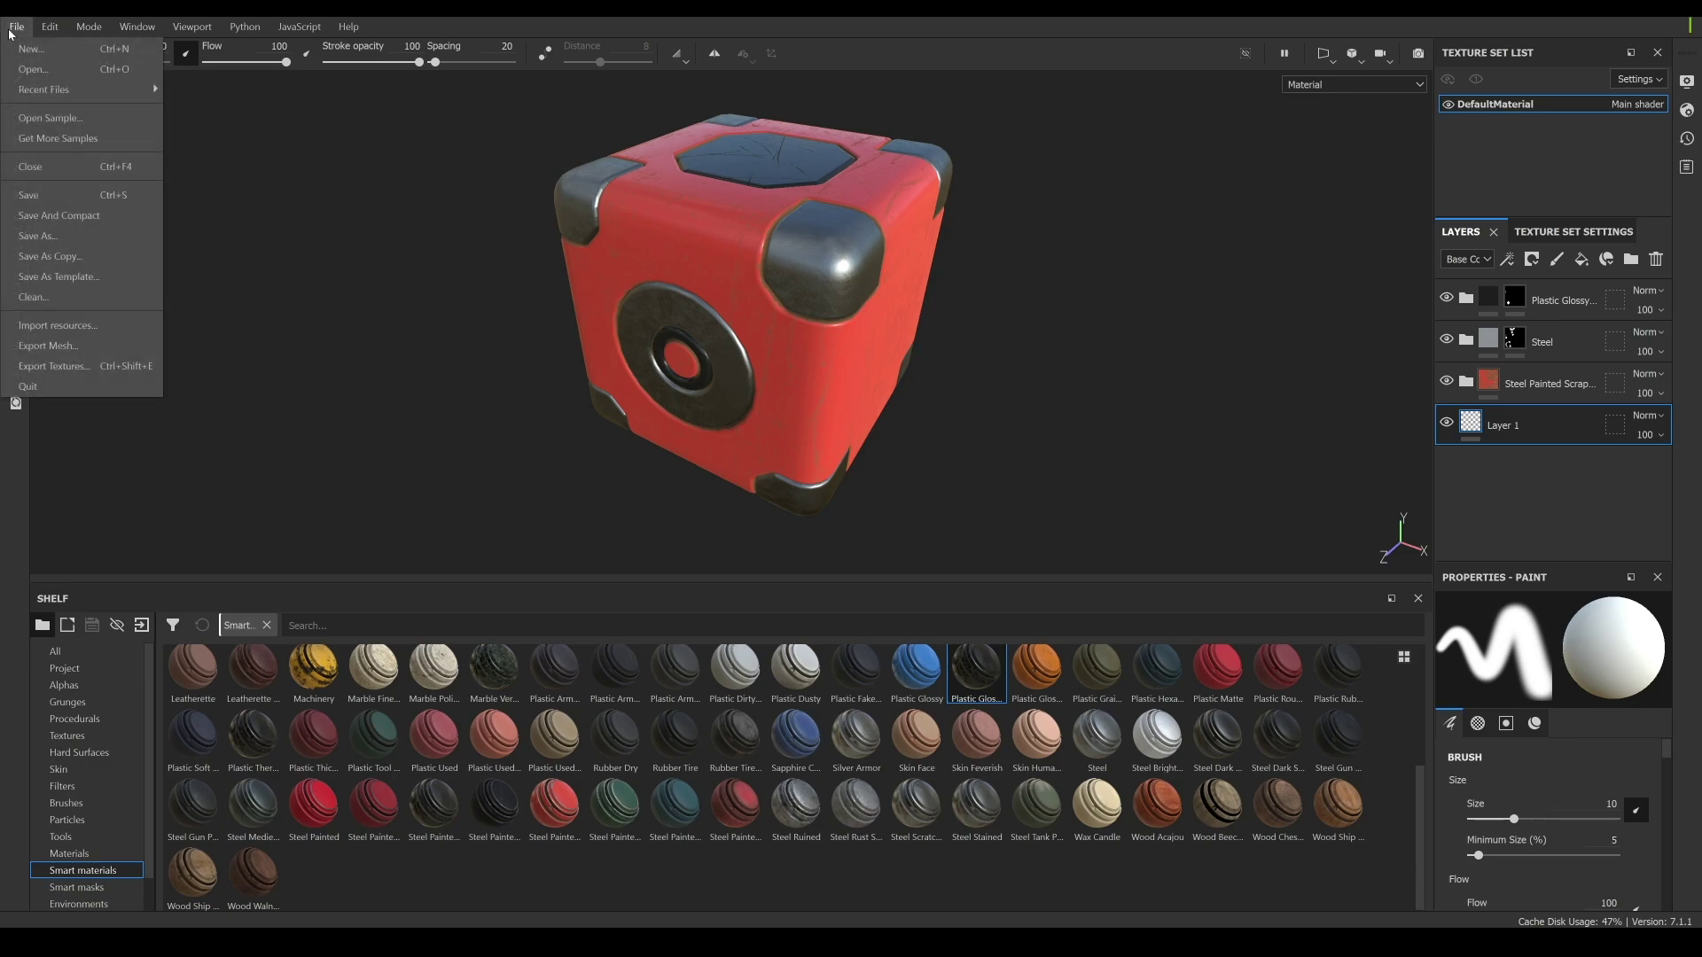
left_click(91, 346)
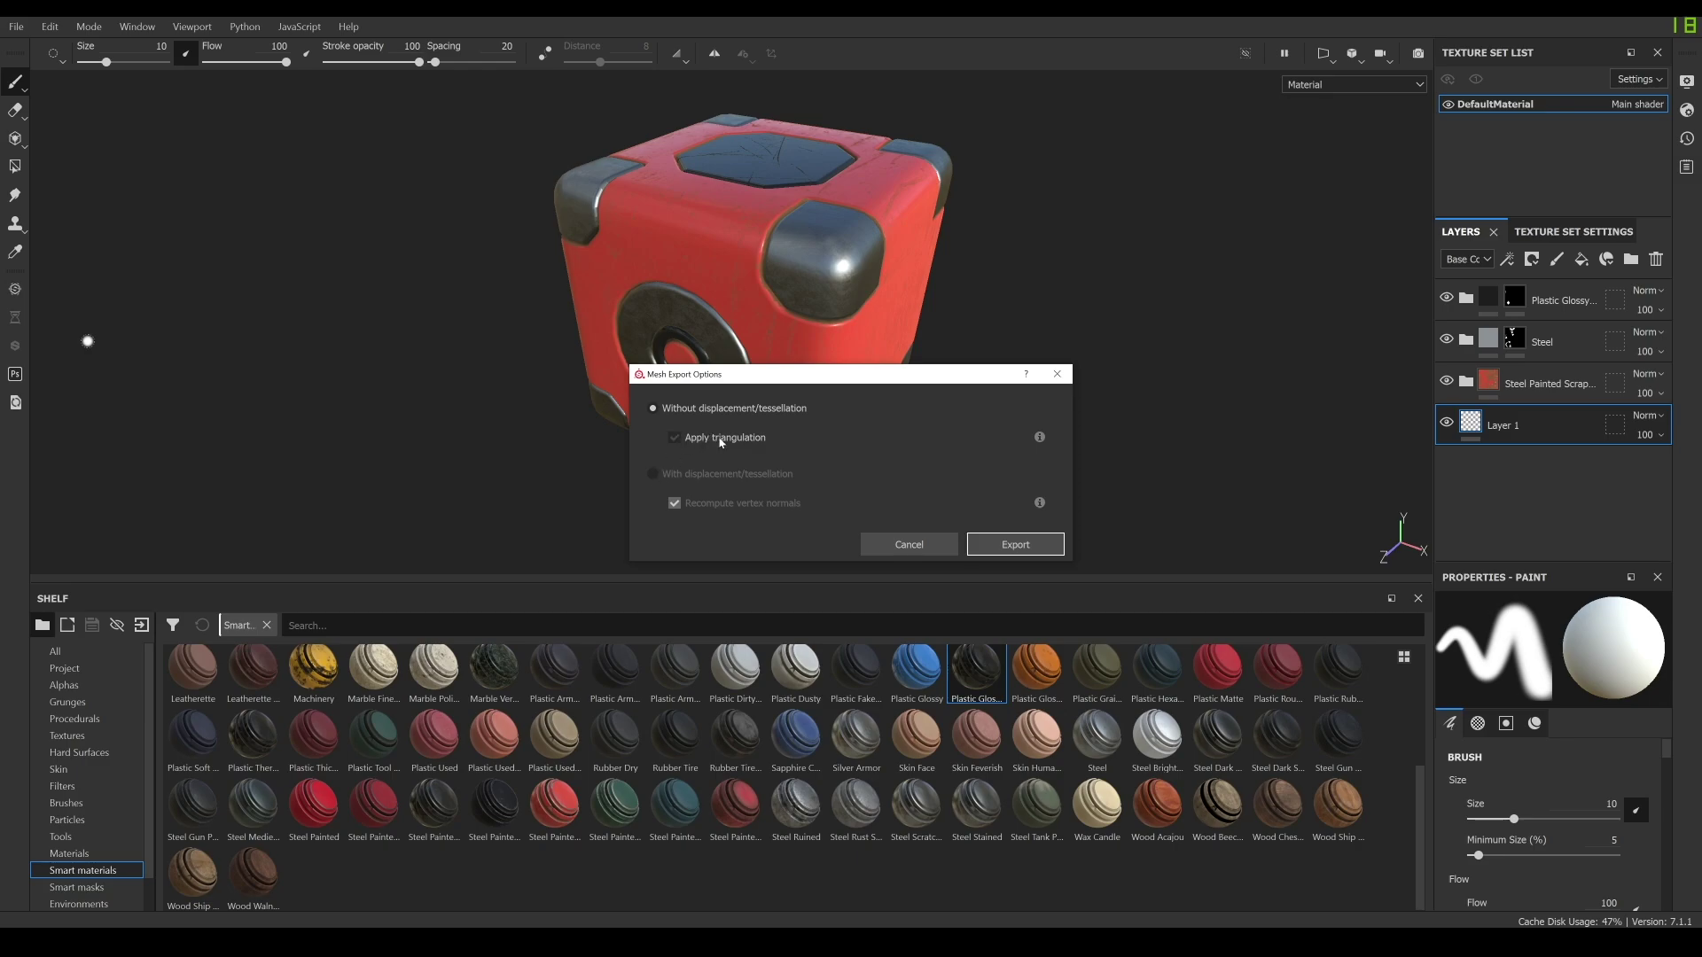
left_click(1013, 548)
left_click(853, 484)
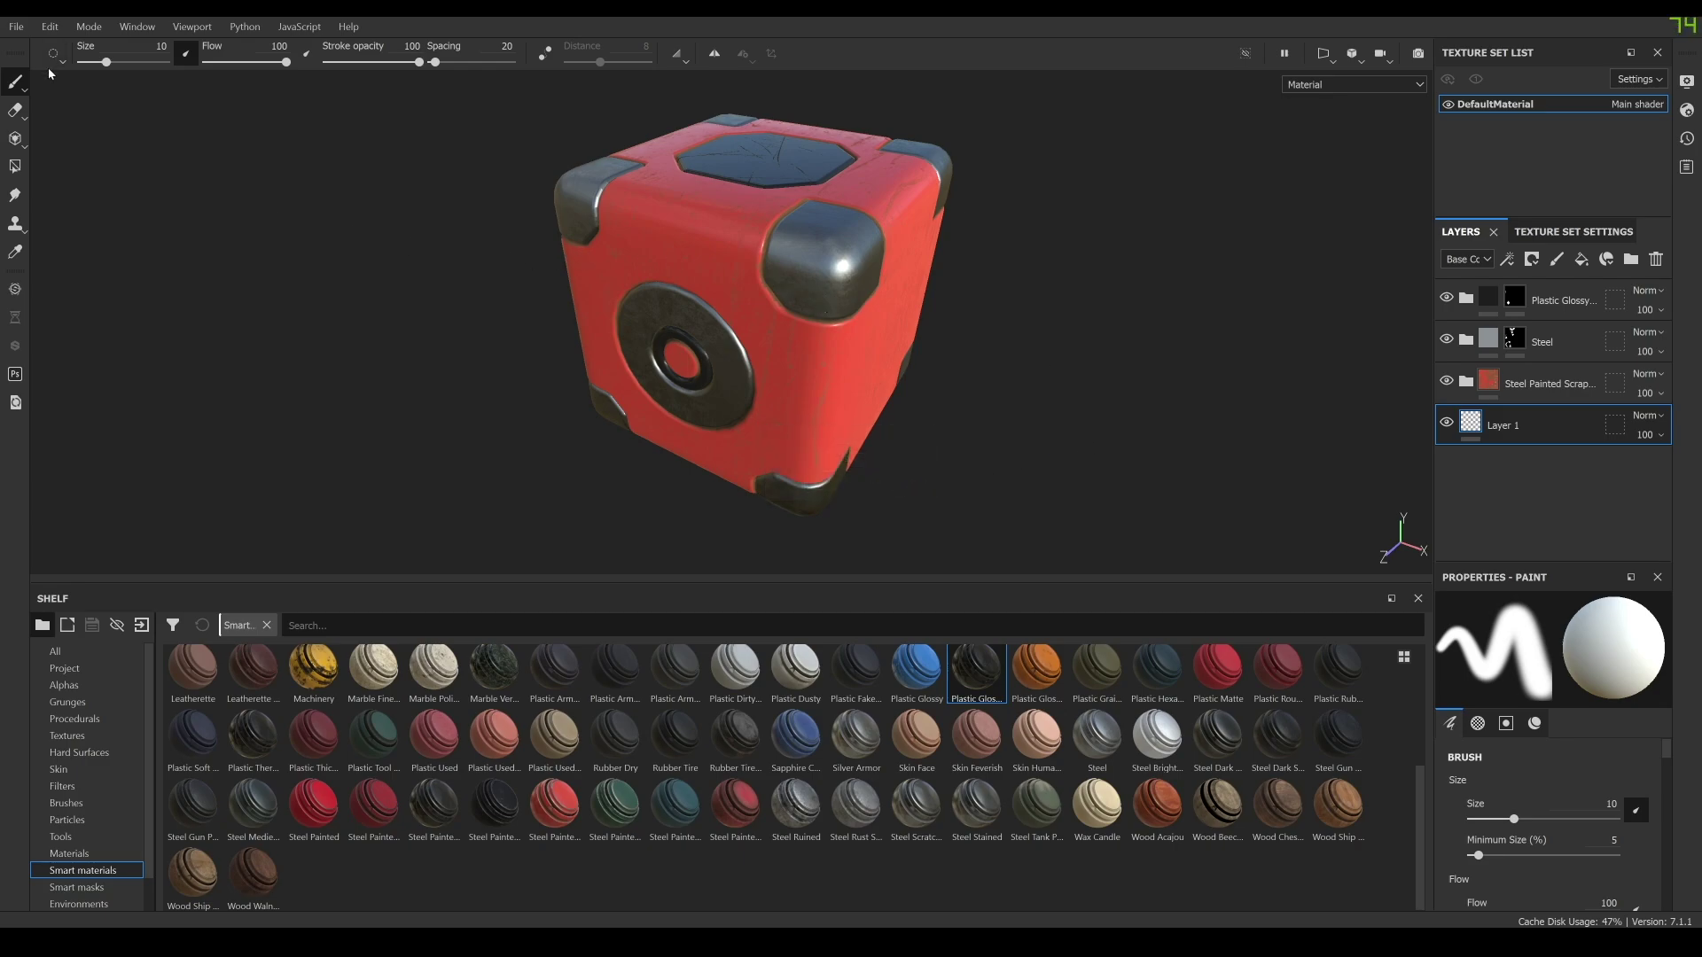
Open the texture export and examine the output maps defined in the PBR Metallic Roughness template.
left_click(18, 28)
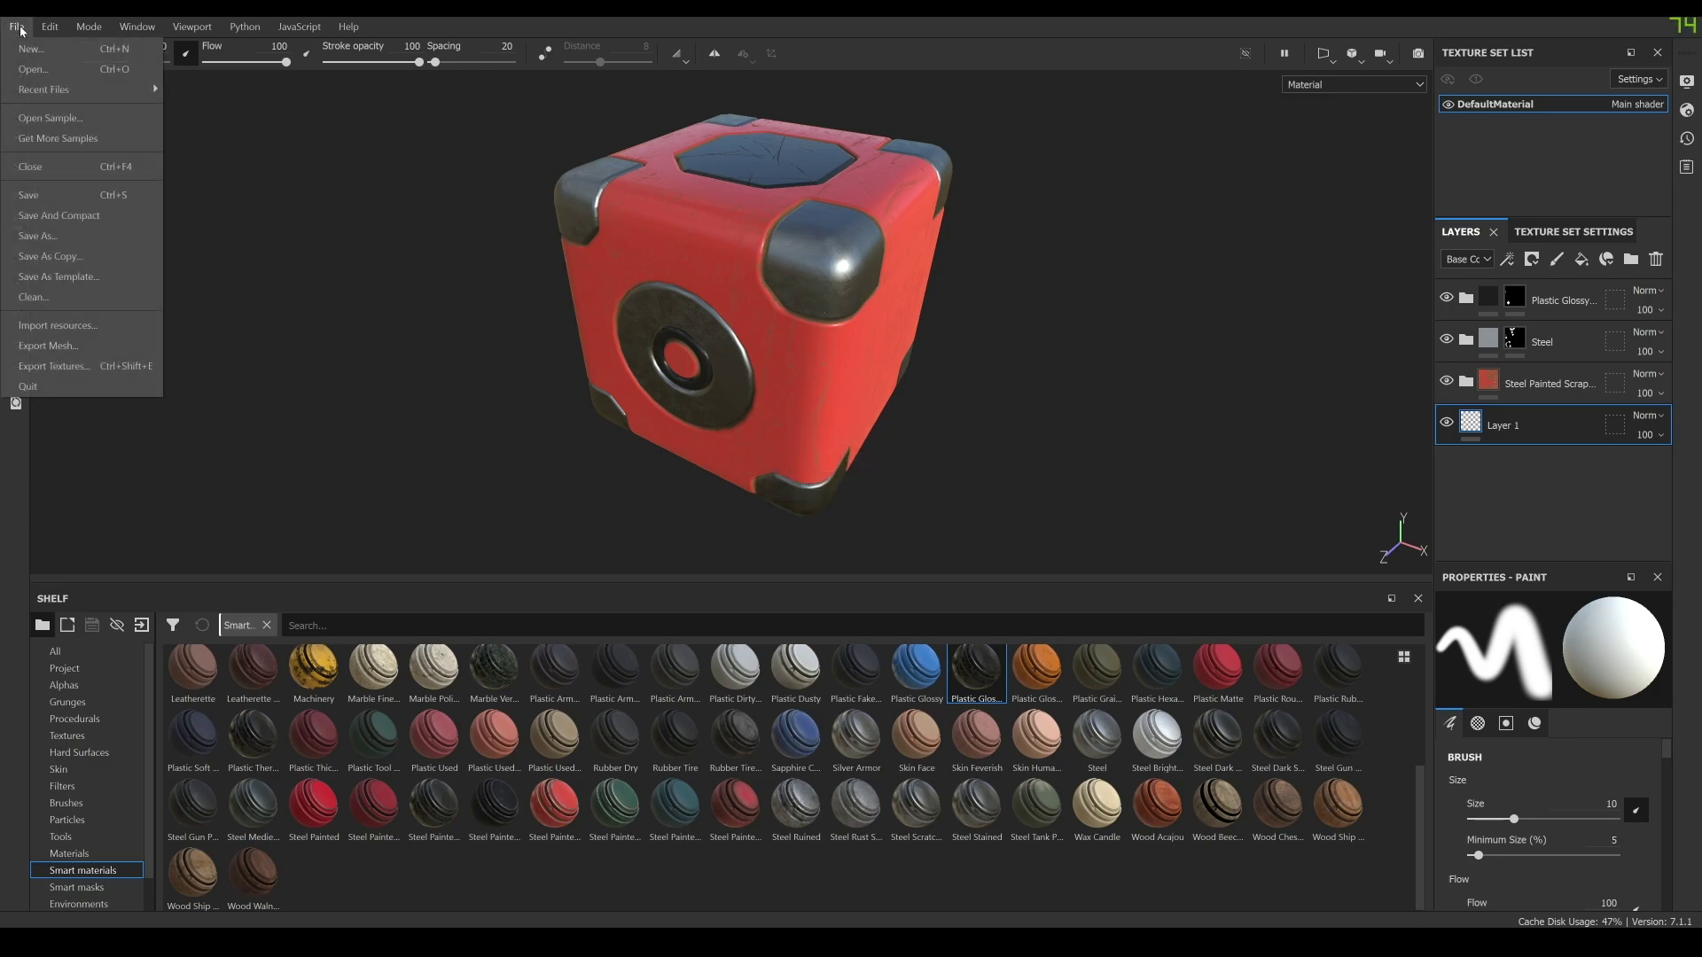
left_click(95, 366)
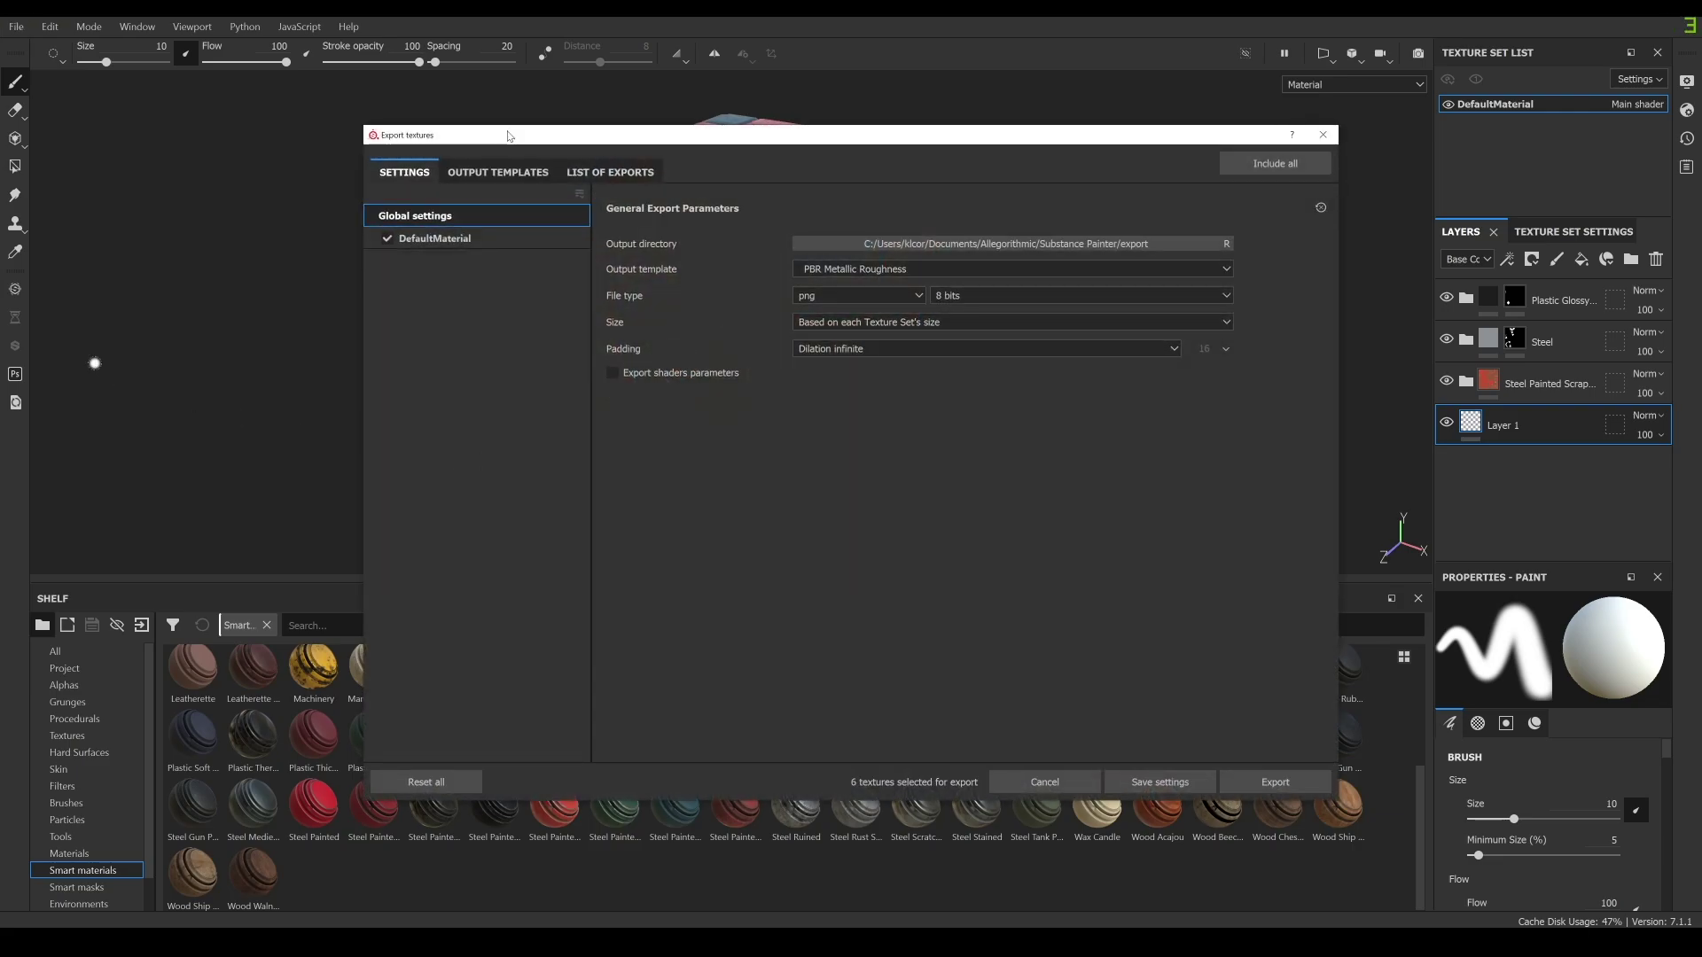
left_click(476, 175)
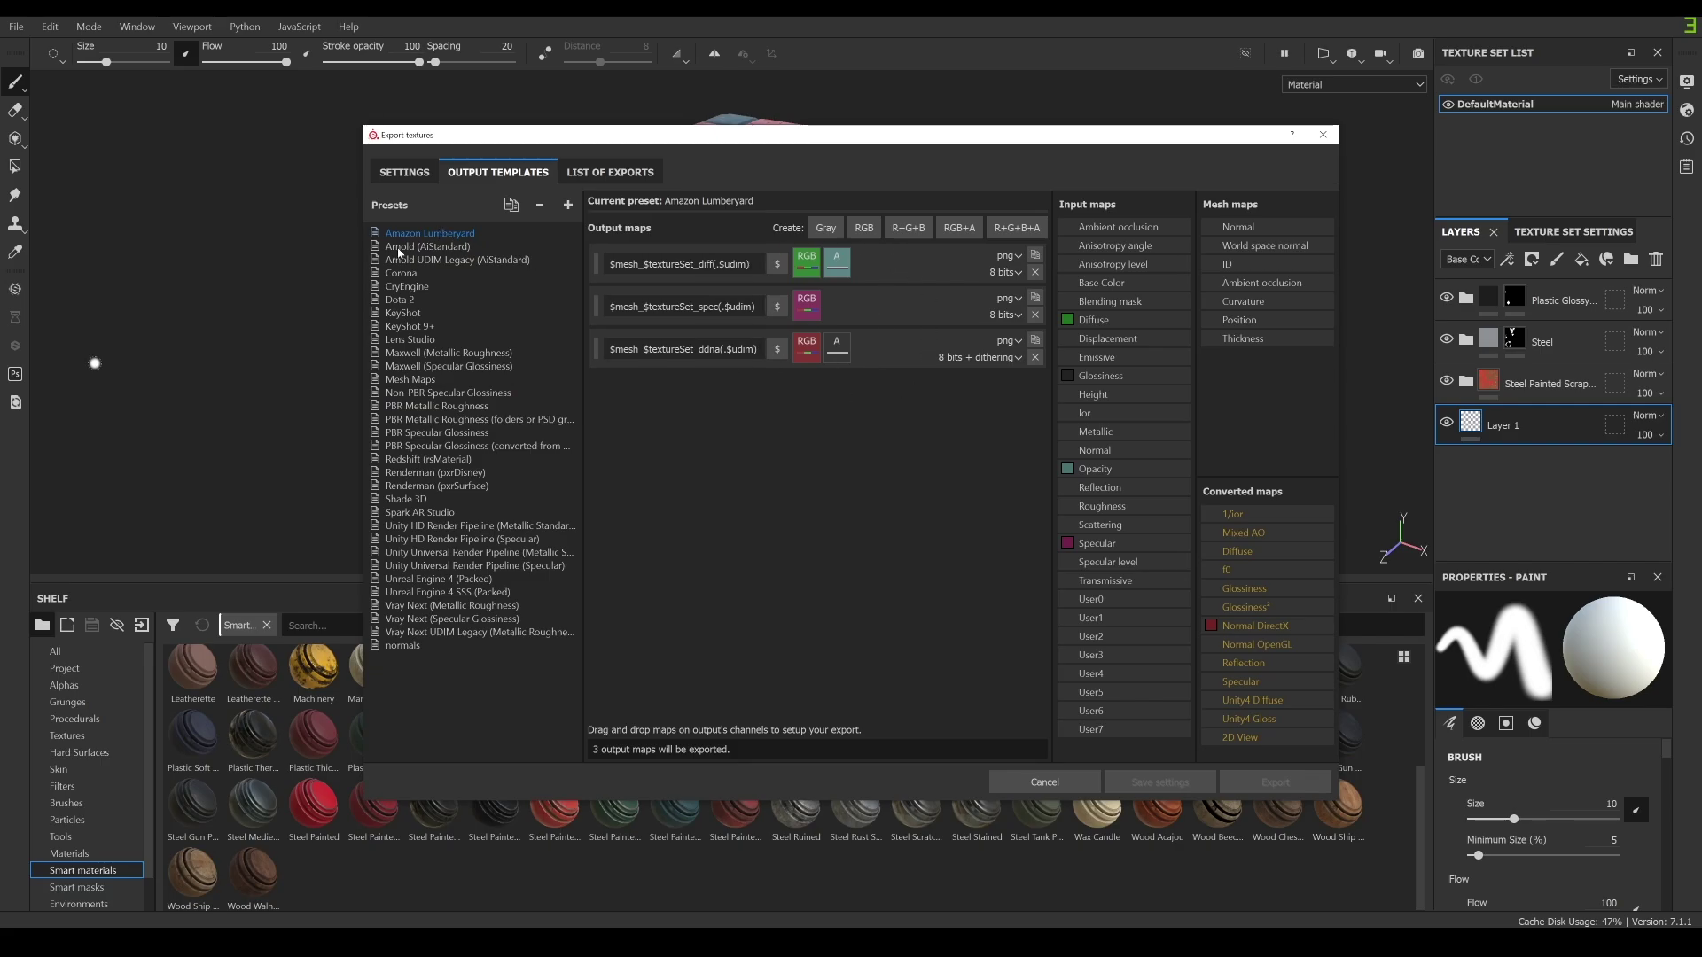
left_click(429, 407)
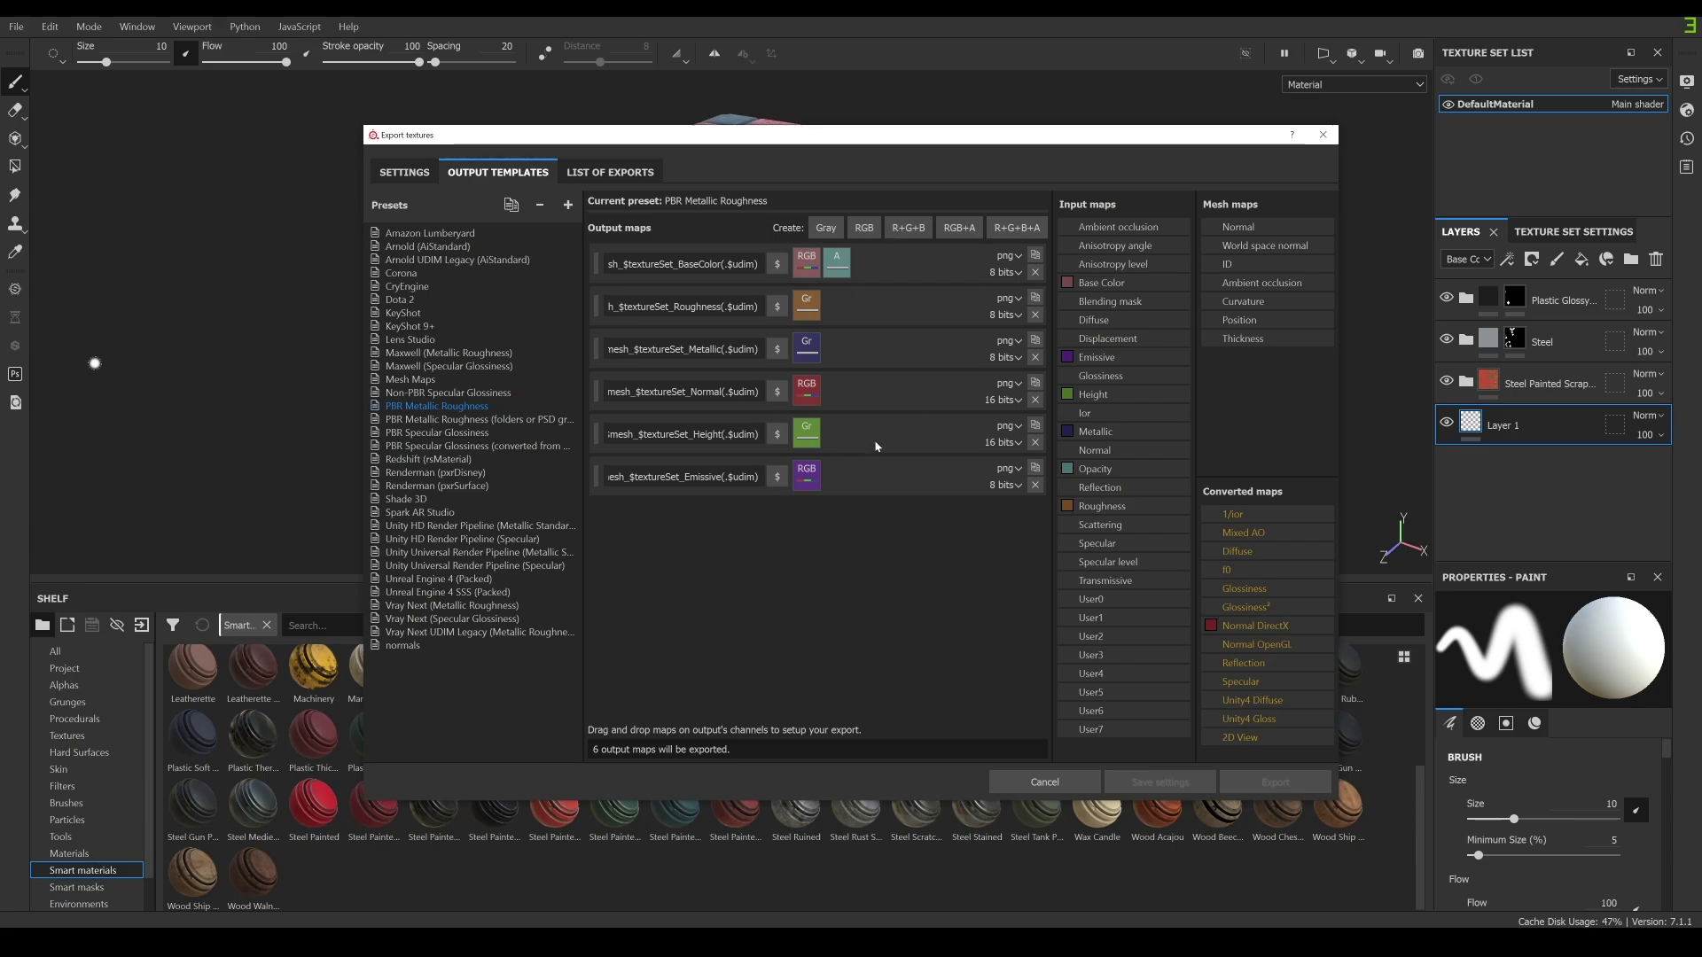
Choose the output folder for the PBR Metallic Roughness textures and export them as PNG files.
left_click(404, 172)
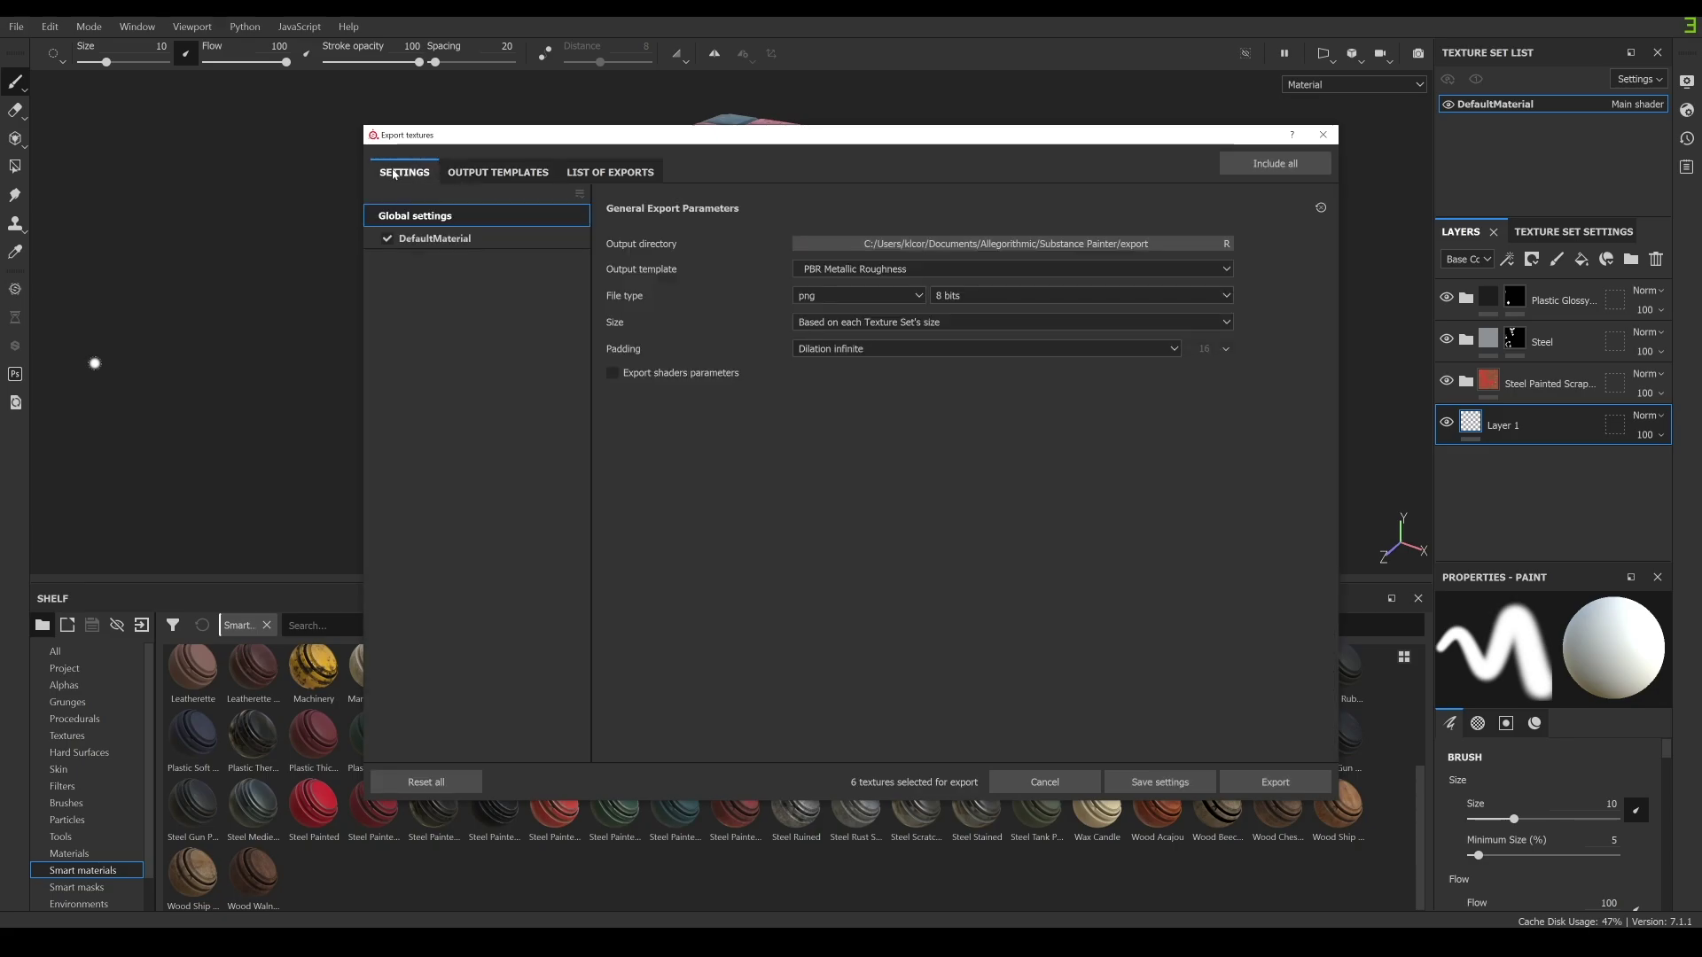
left_click(1188, 243)
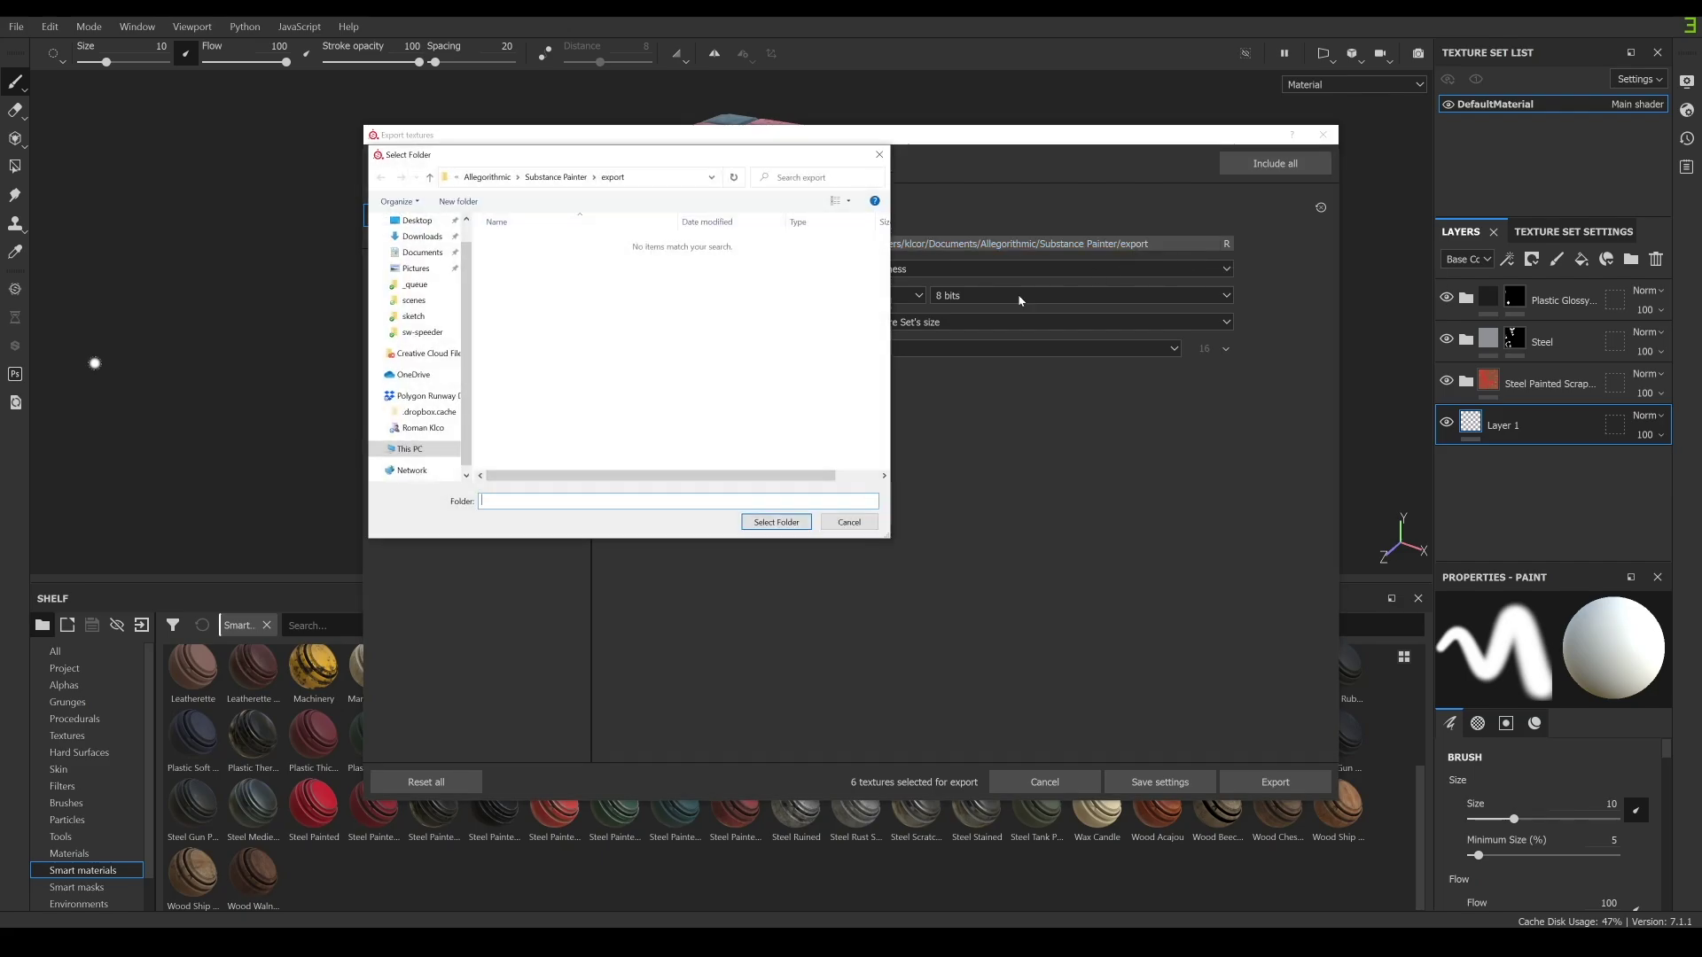
left_click(773, 521)
left_click(1274, 781)
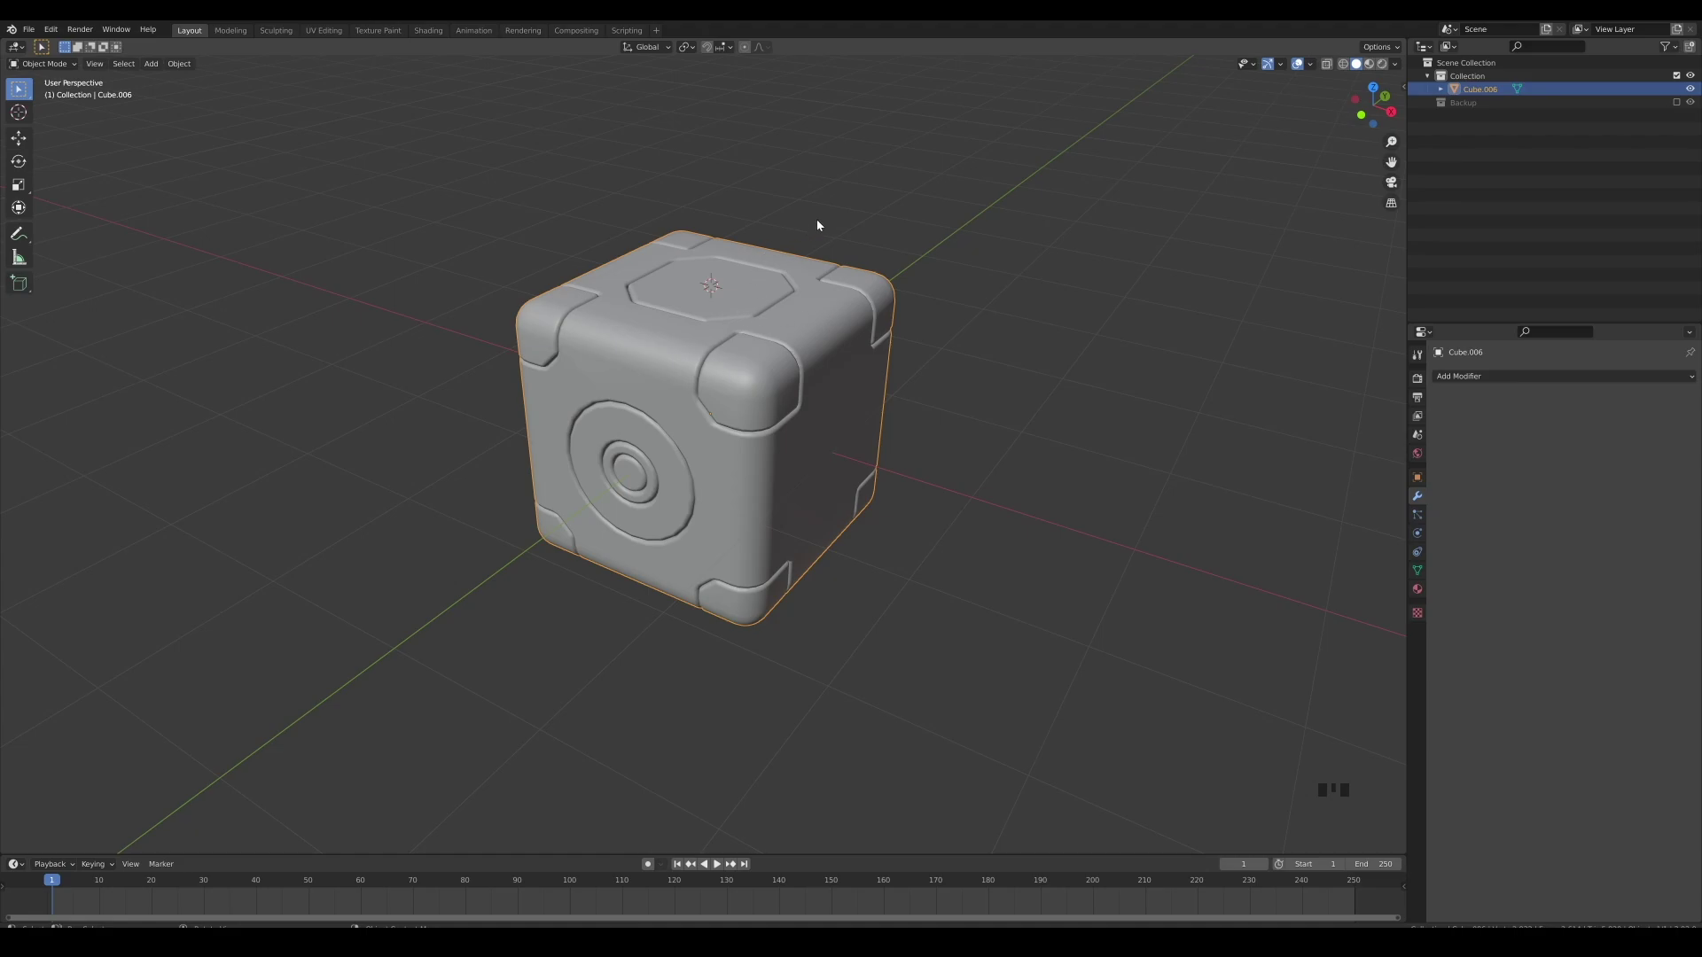
In Blender, move the finished cube to the Backup collection and snap the 3D cursor to the world origin.
key("m")
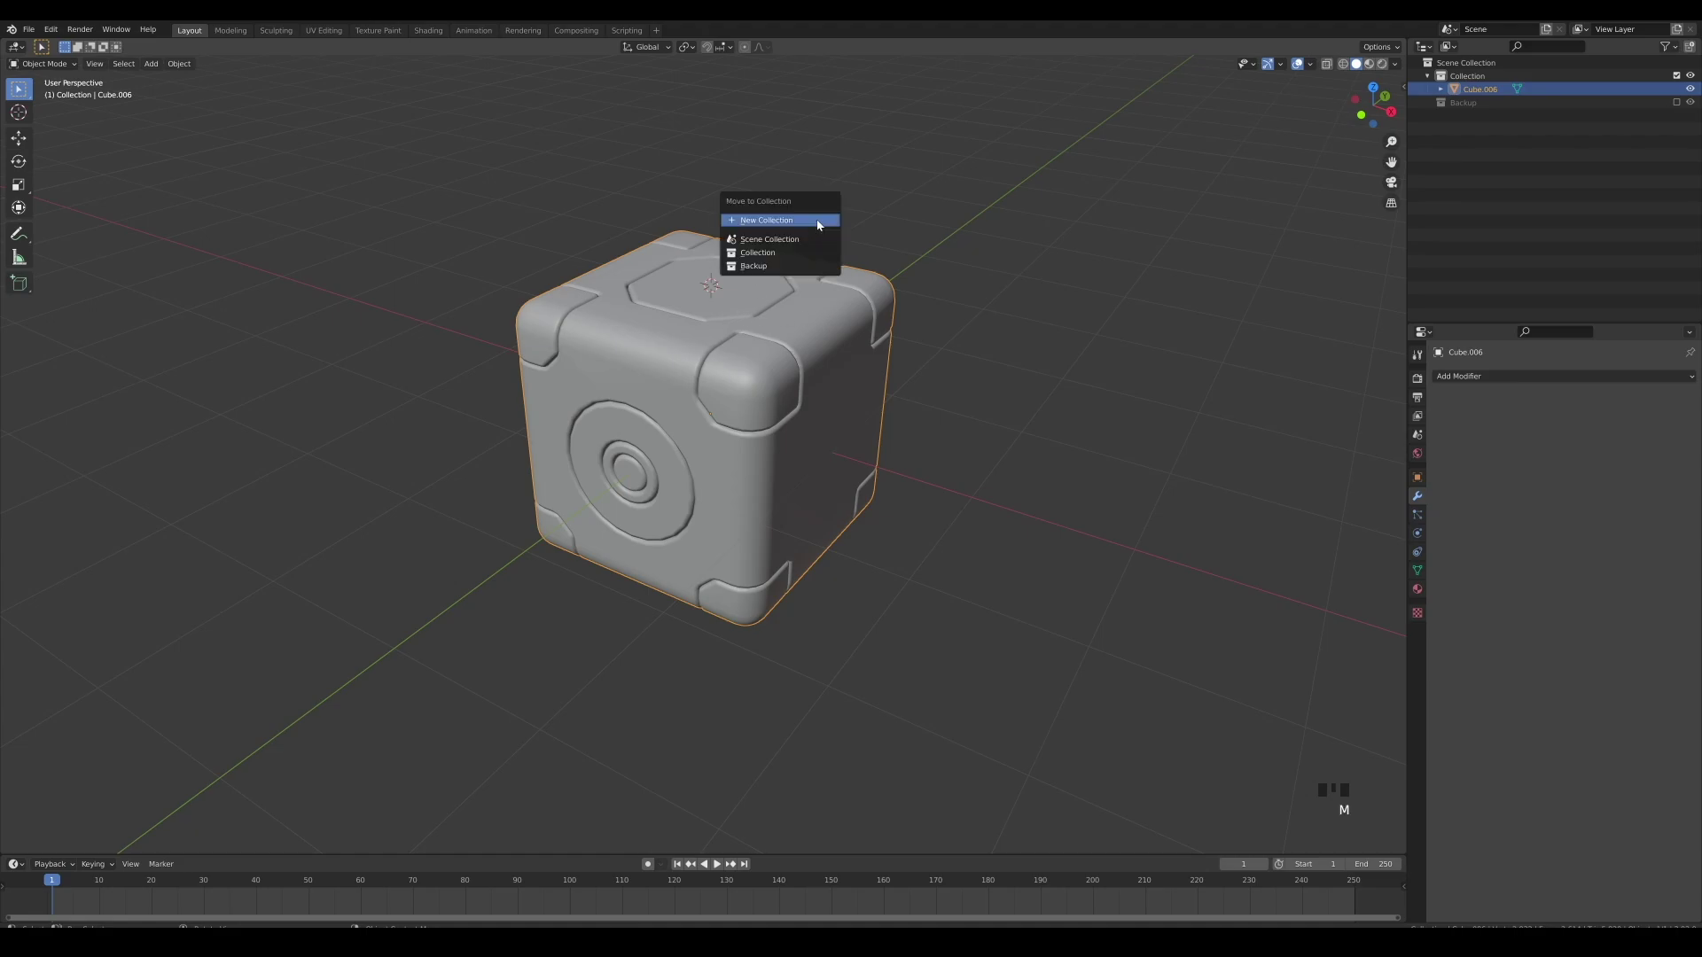
left_click(764, 267)
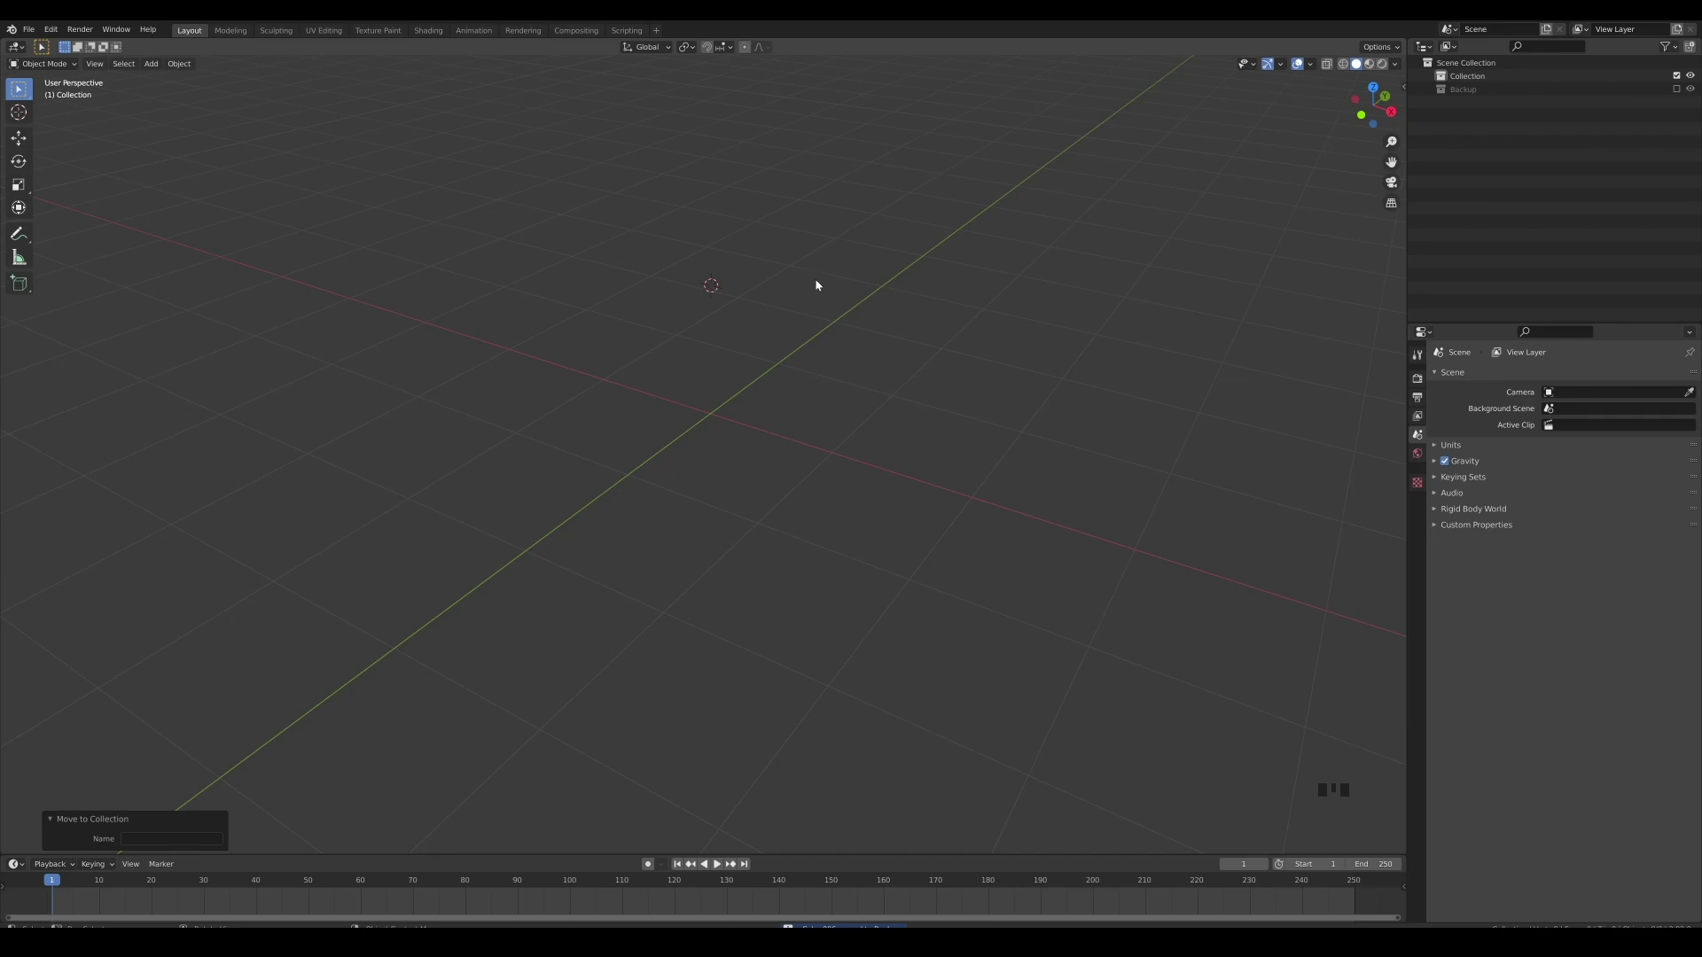
key("shift+s")
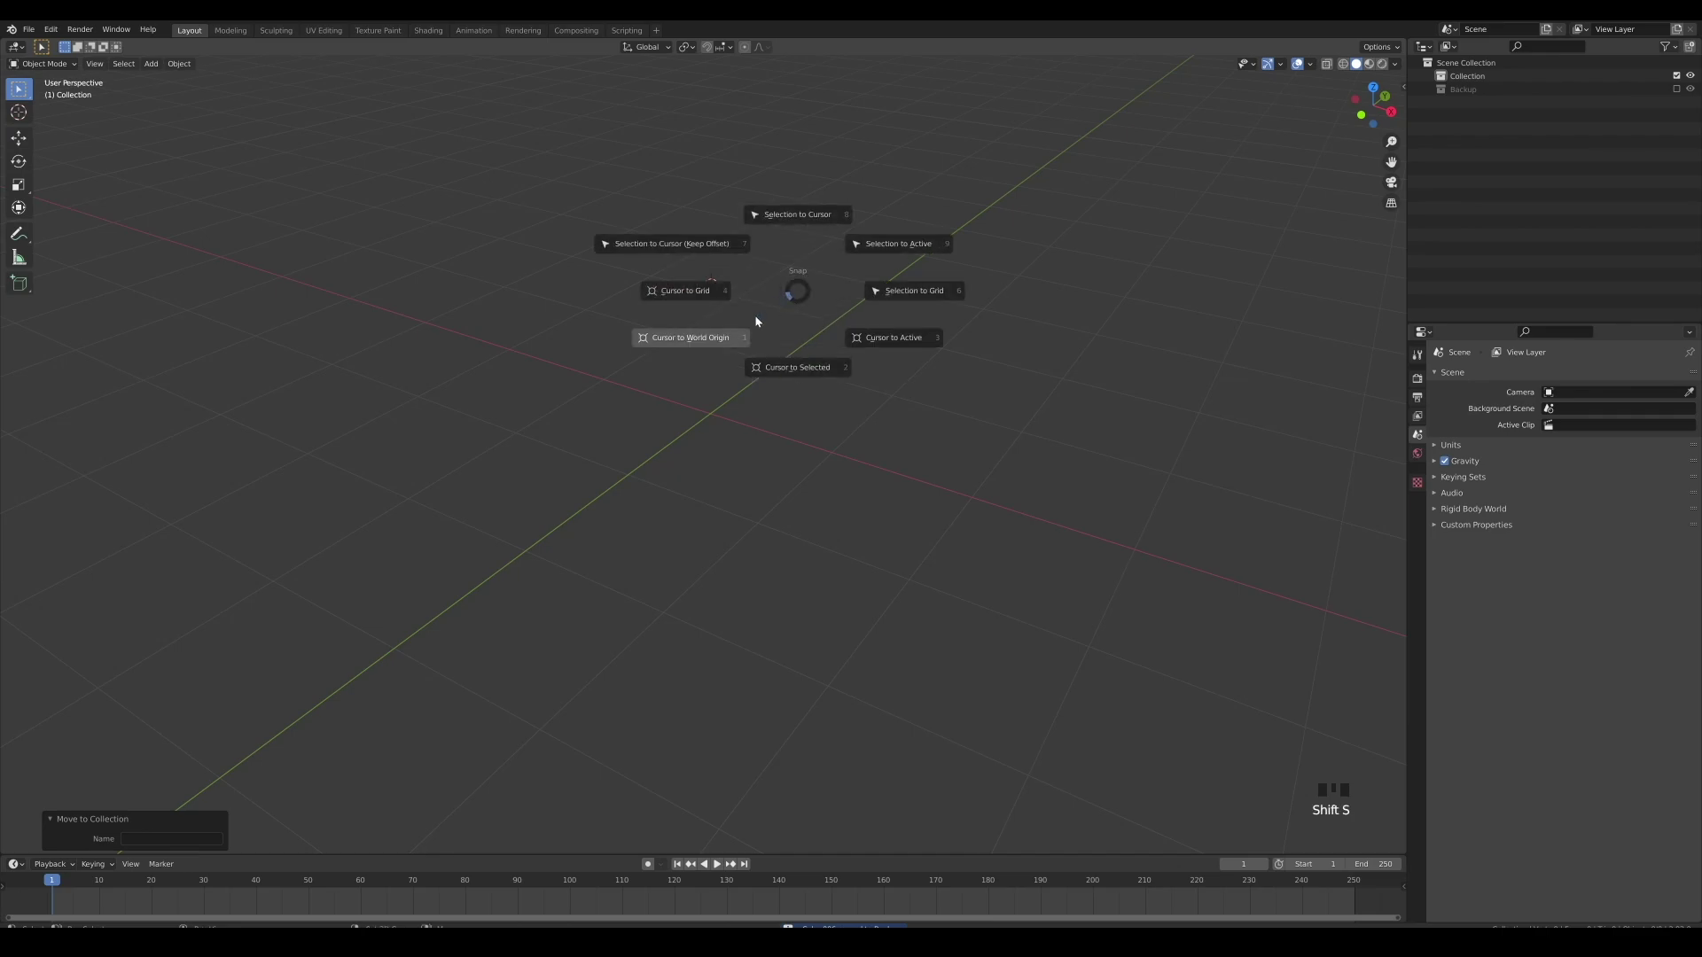
left_click(644, 415)
scroll(786, 384, "down", 2)
middle_click_drag(786, 383, 801, 373, "shift")
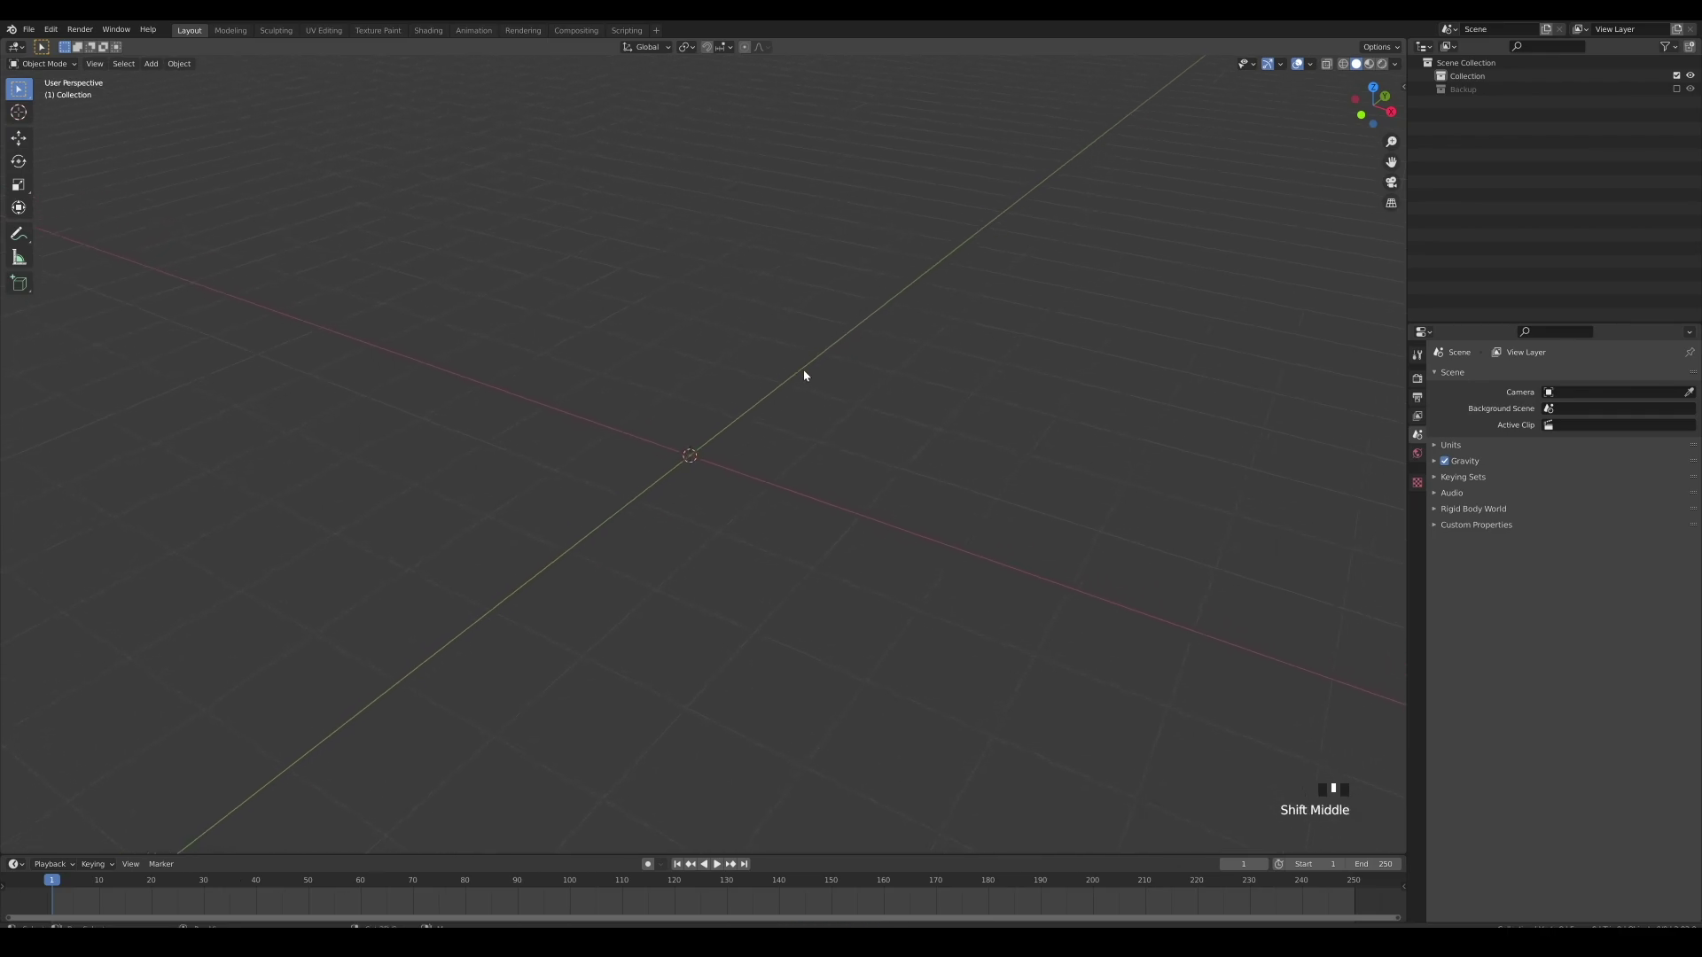
Import the 014-substance mesh as a Wavefront OBJ file.
left_click(29, 28)
mouse_move(107, 209)
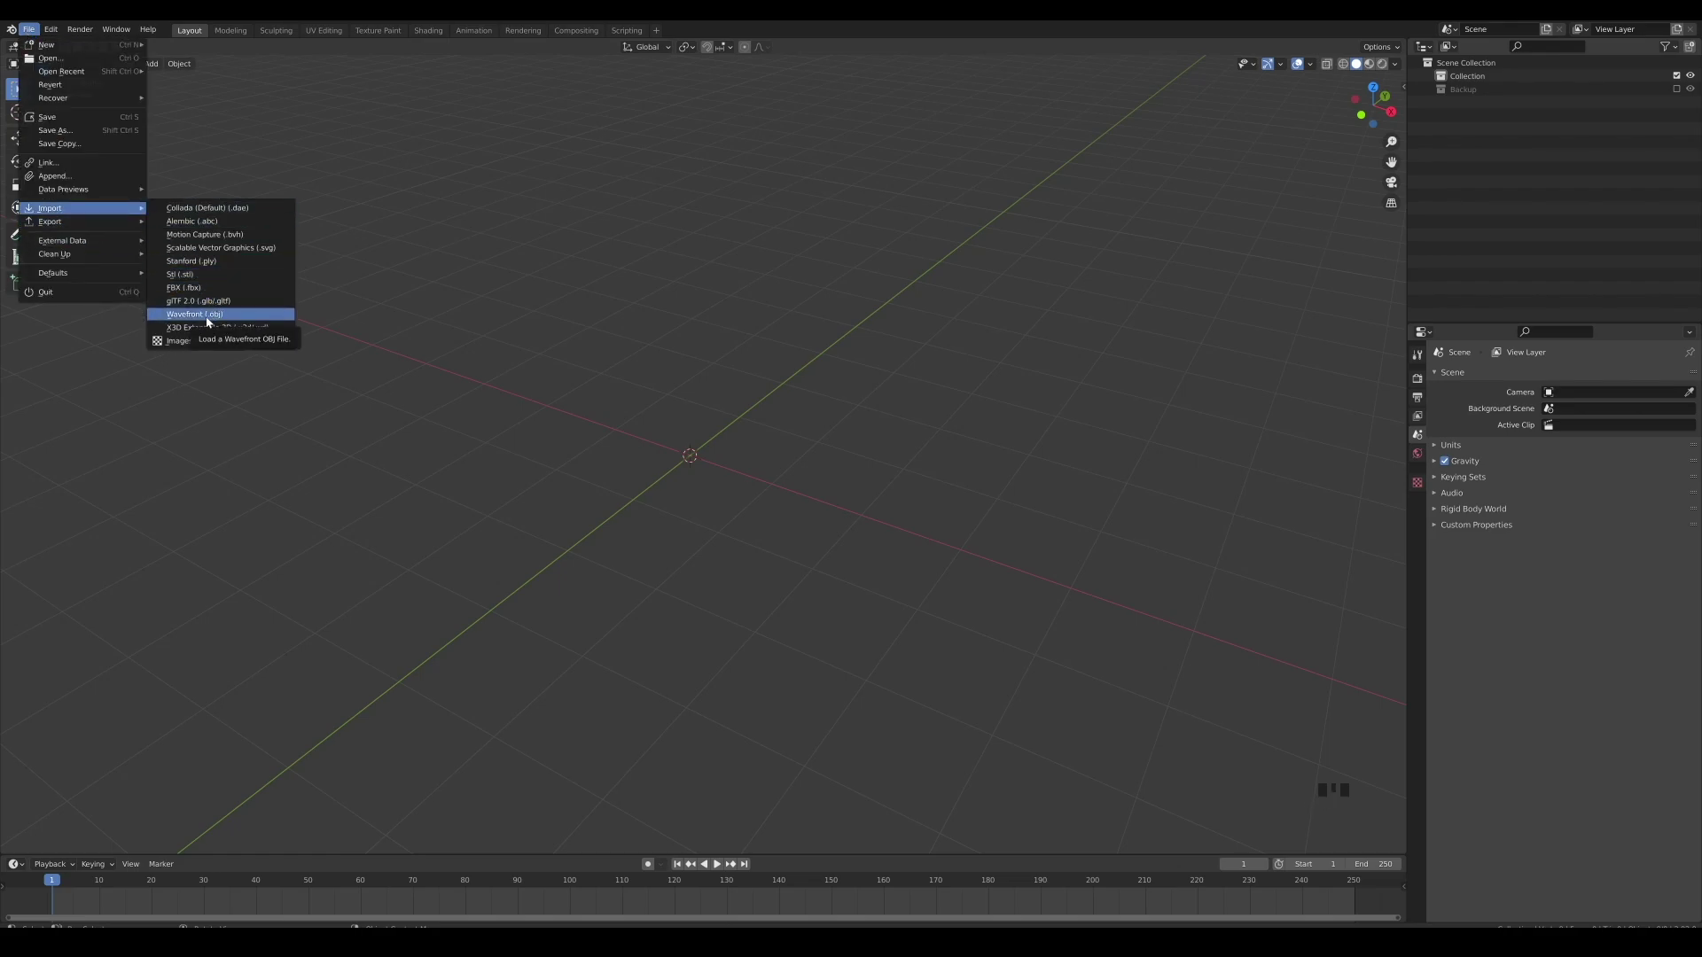
left_click(208, 315)
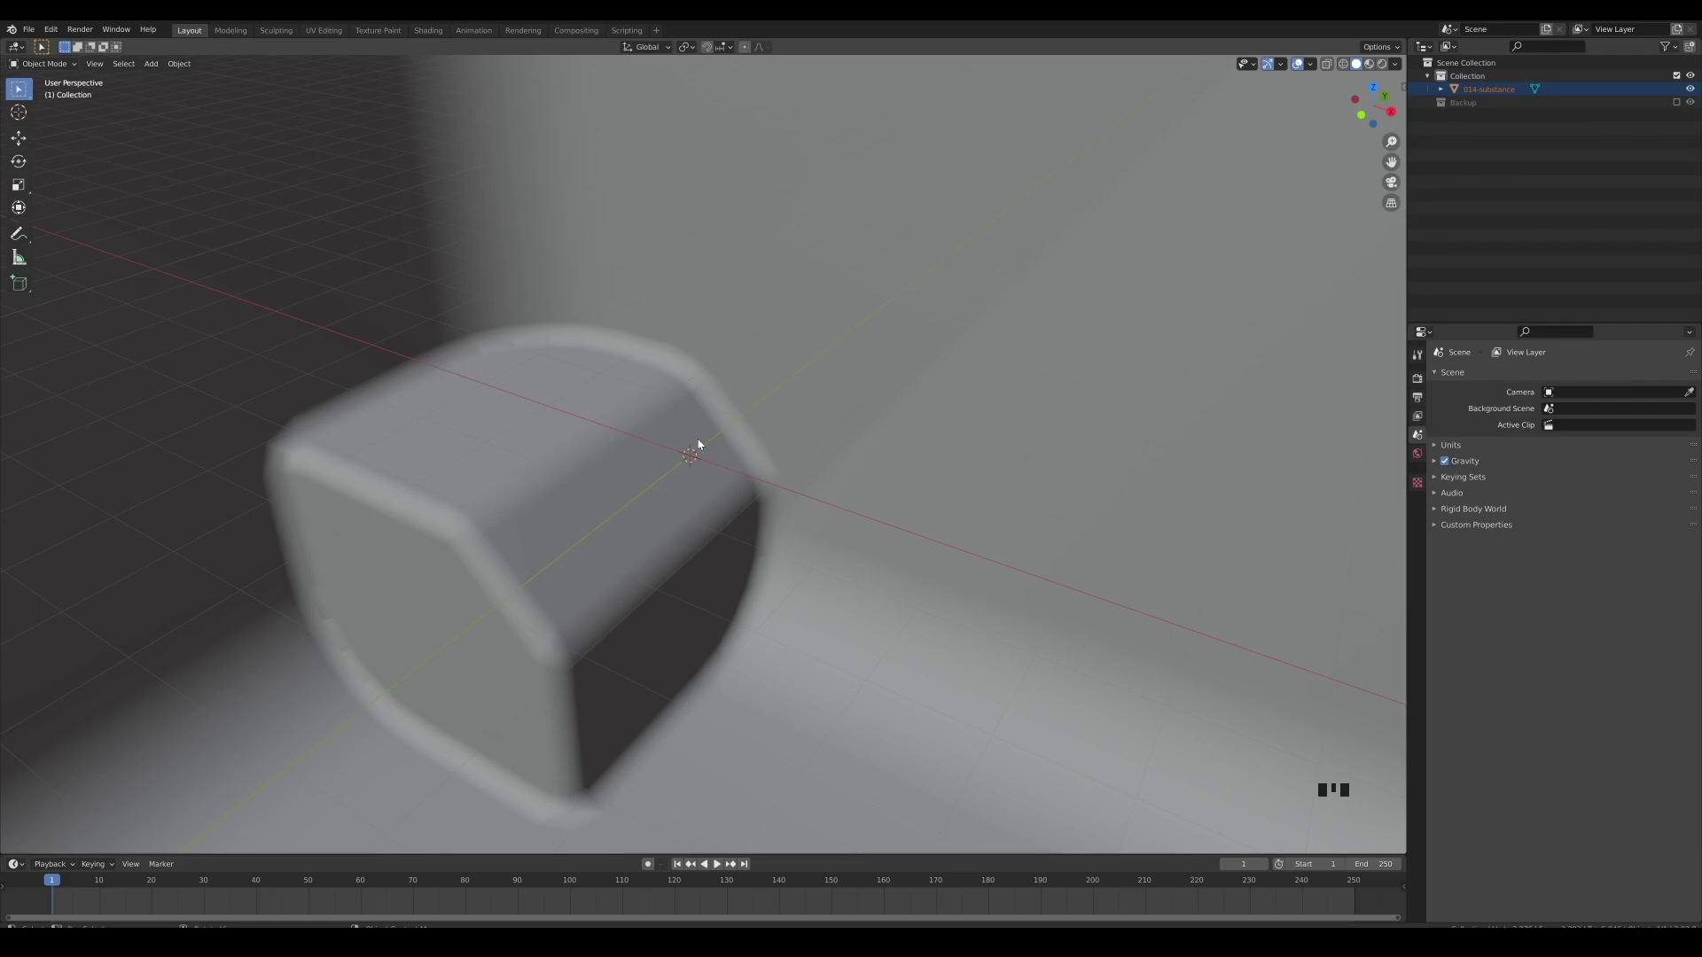
Scale the imported cube to 0.01, select it as the active object and save the file.
type("s.01")
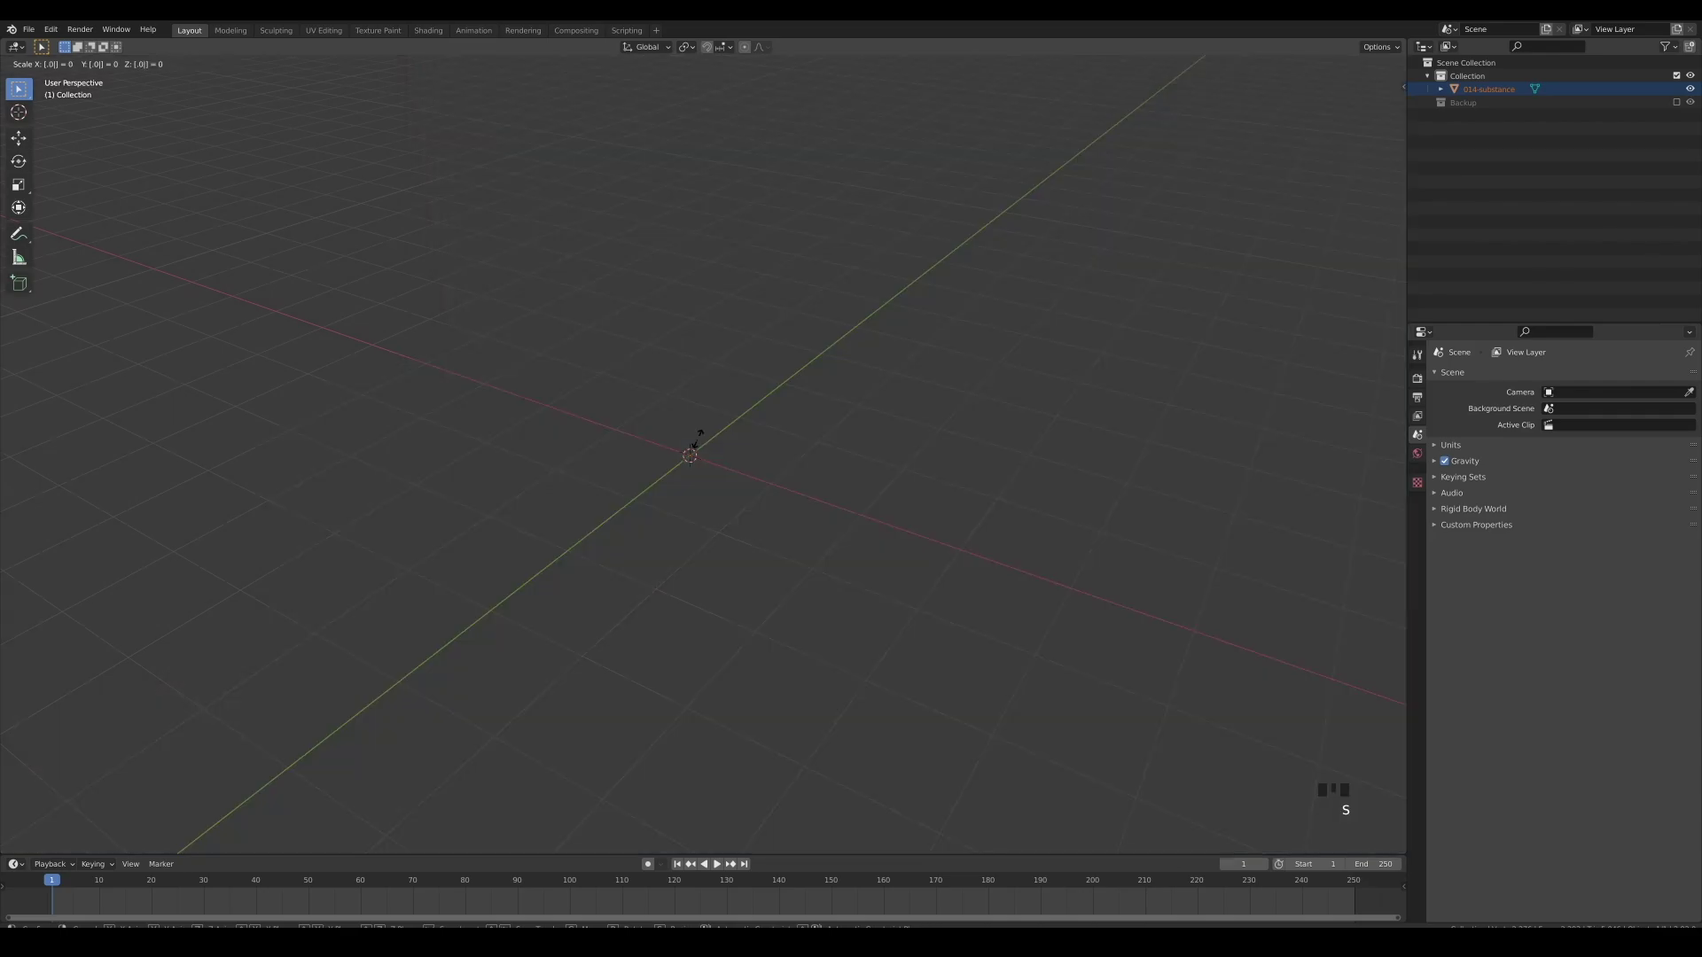
key("Return")
scroll(777, 430, "up", 5)
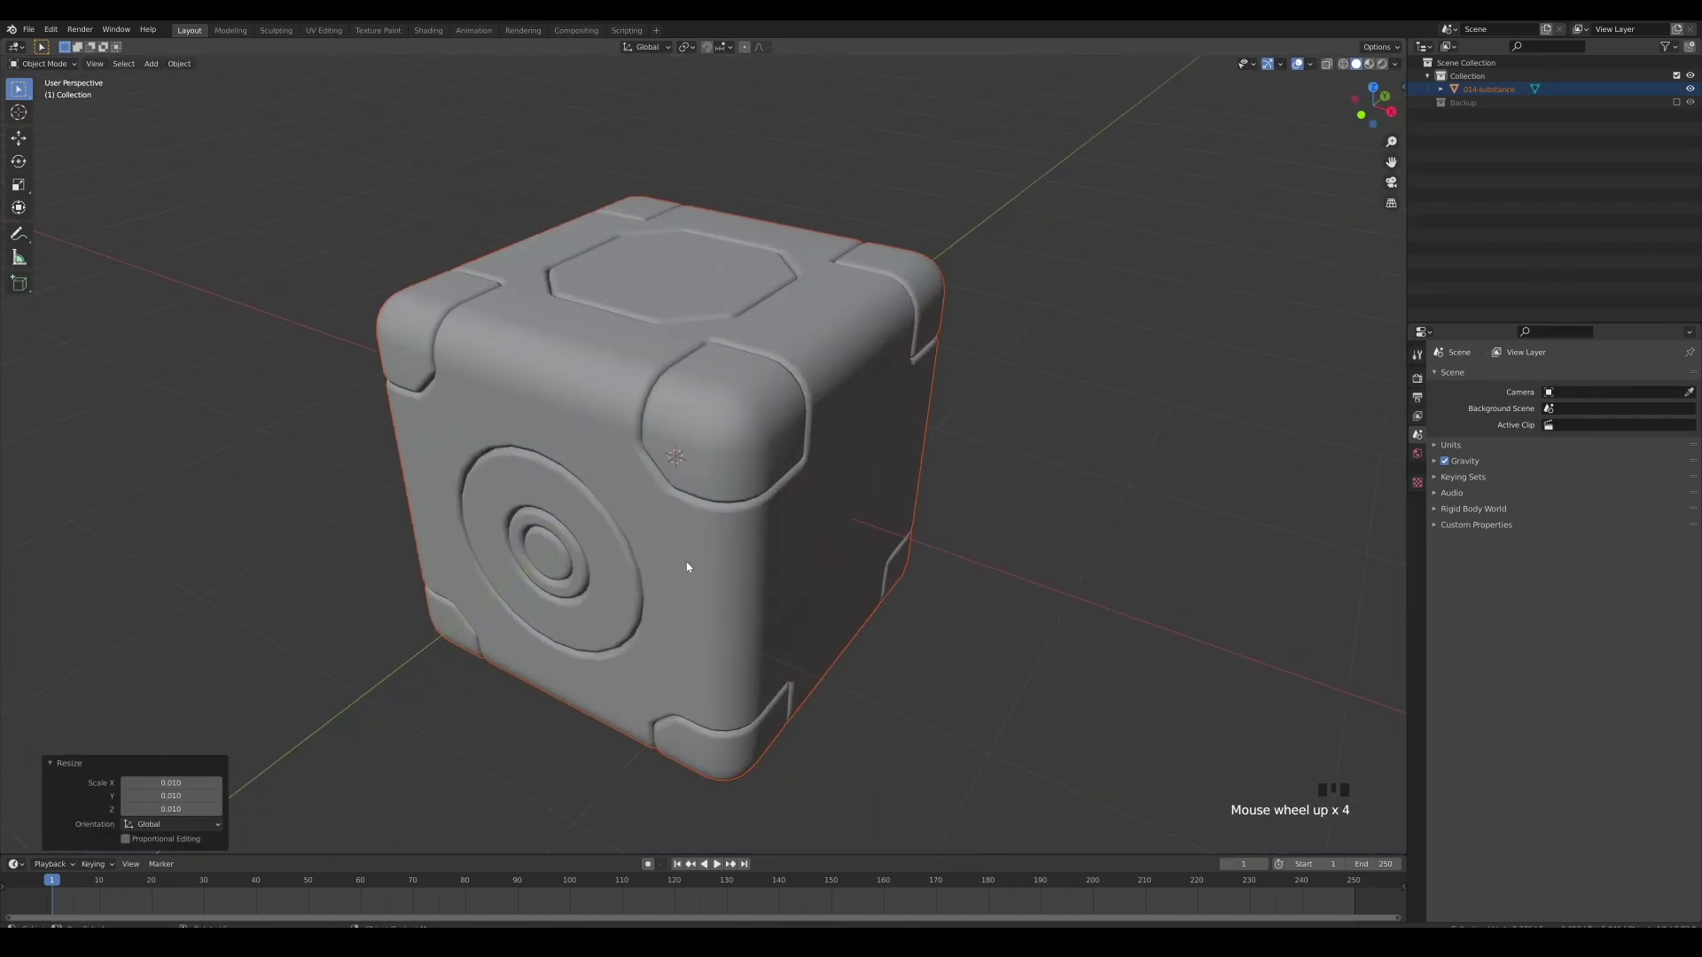
left_click(778, 430)
scroll(779, 429, "down", 4)
key("ctrl+s")
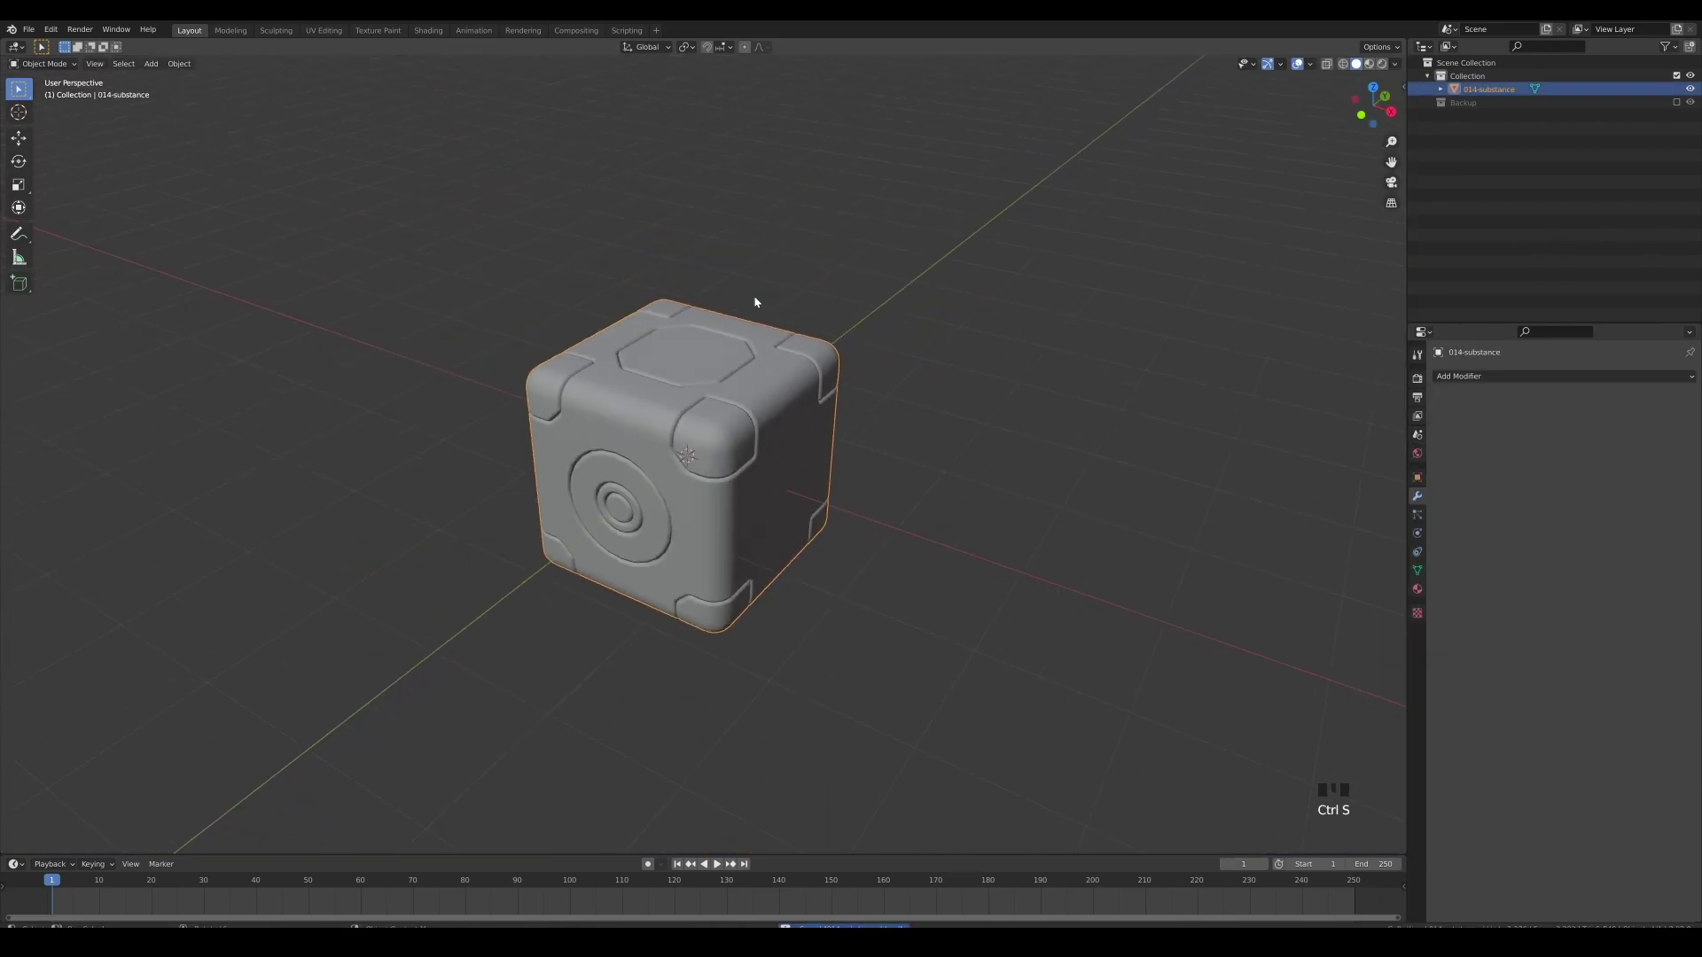
Open the Shading workspace and bring up the imported cube's DefaultMaterial with its Principled BSDF node selected.
left_click(428, 31)
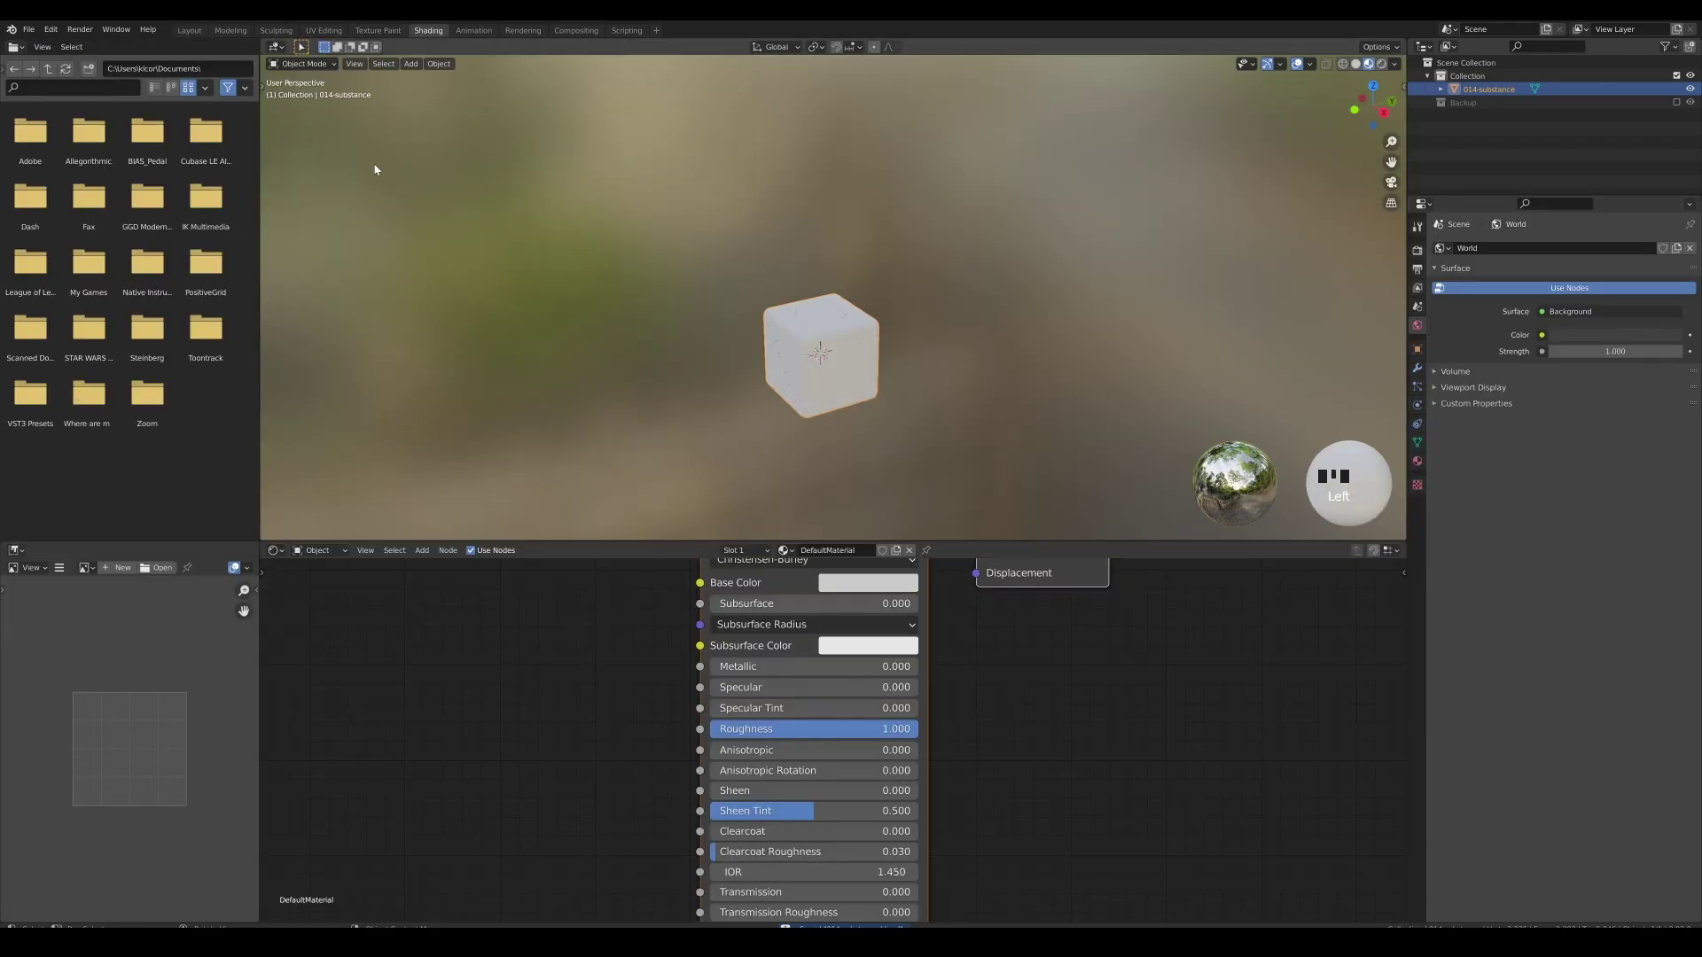
scroll(825, 387, "up", 6)
middle_click_drag(887, 424, 895, 269, "shift")
middle_click_drag(859, 349, 894, 350)
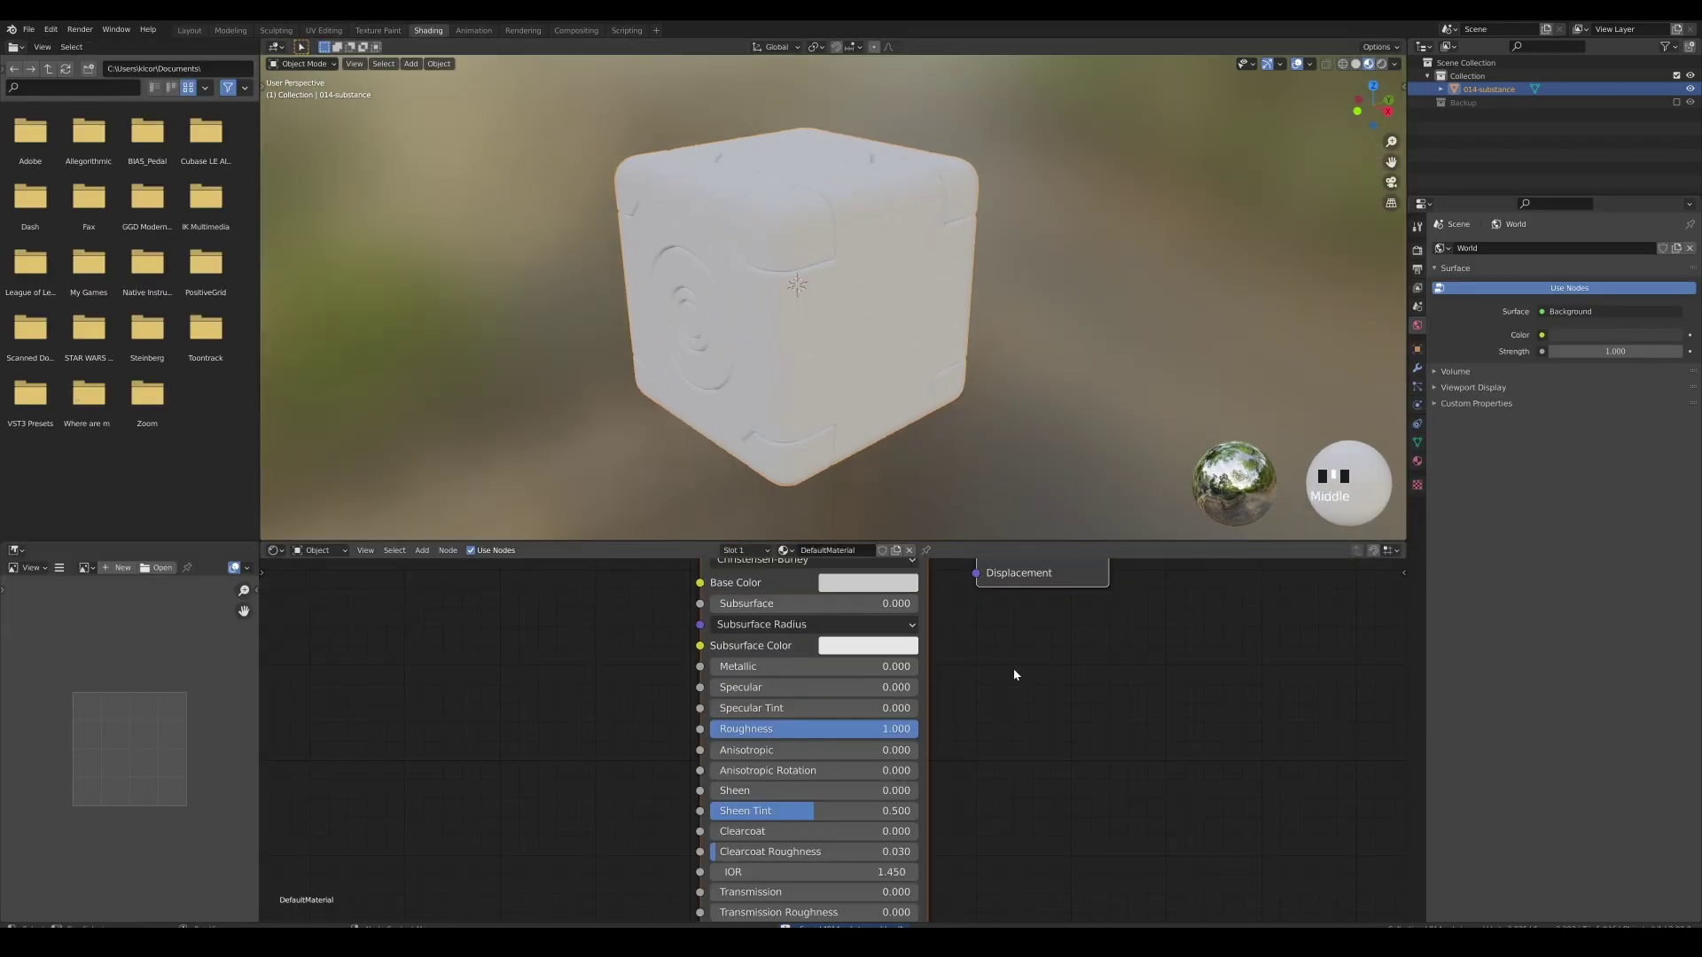
scroll(1013, 668, "down", 7)
left_click(805, 604)
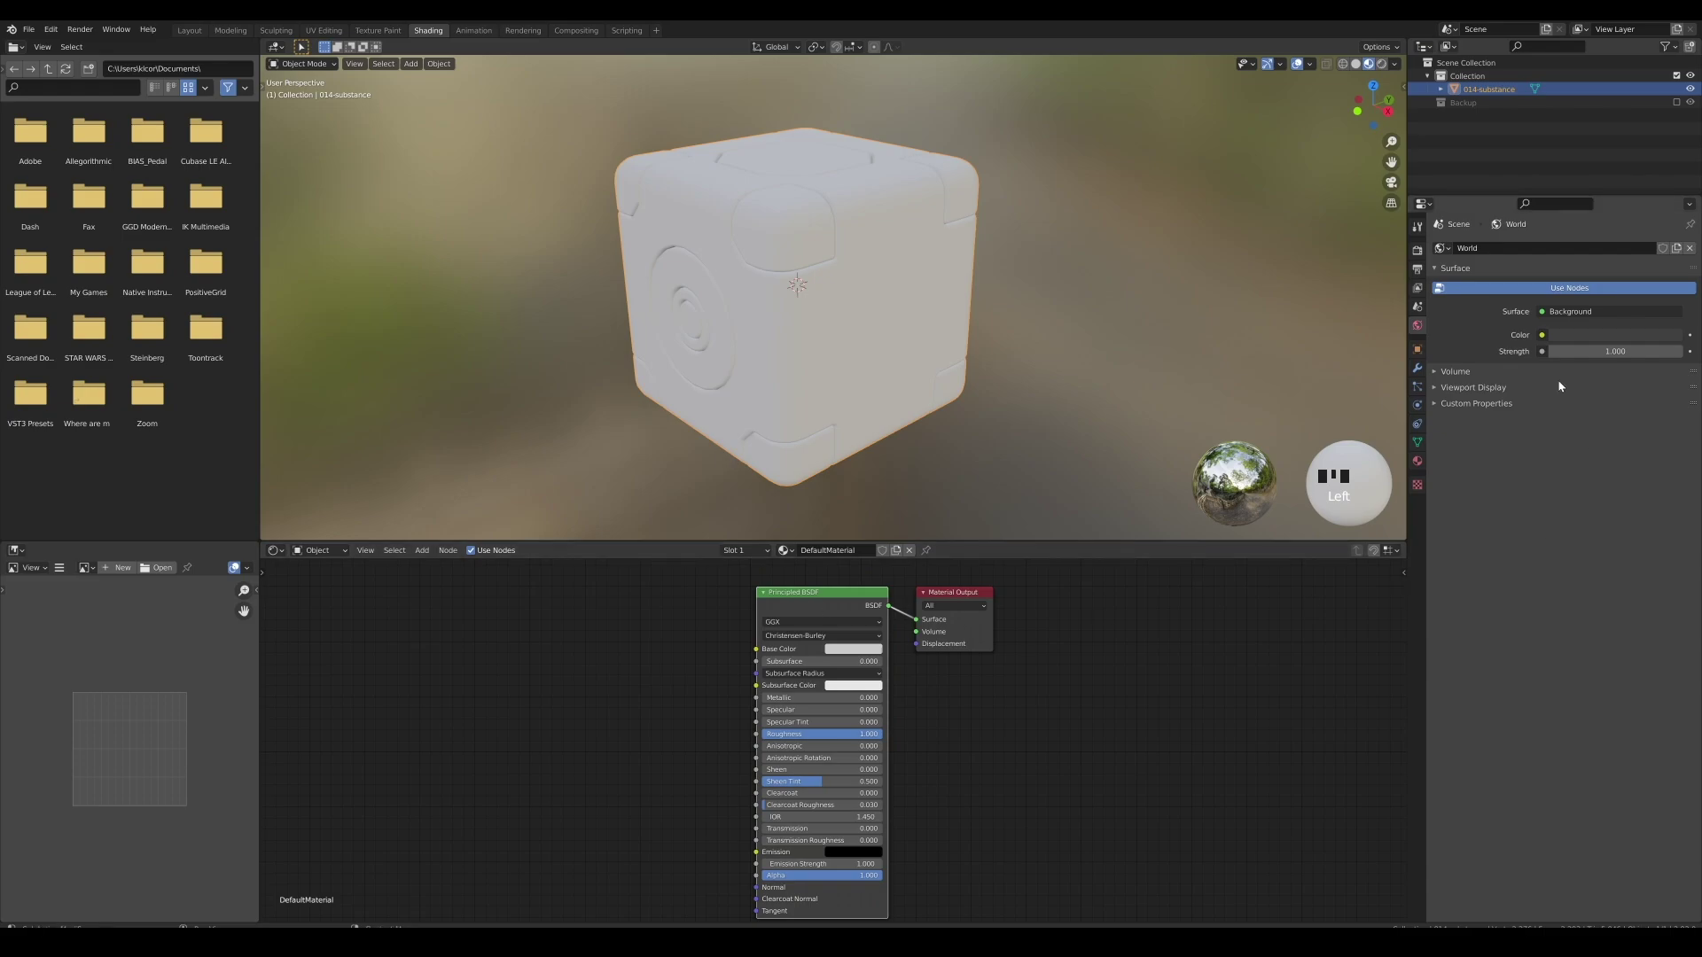
left_click(1417, 462)
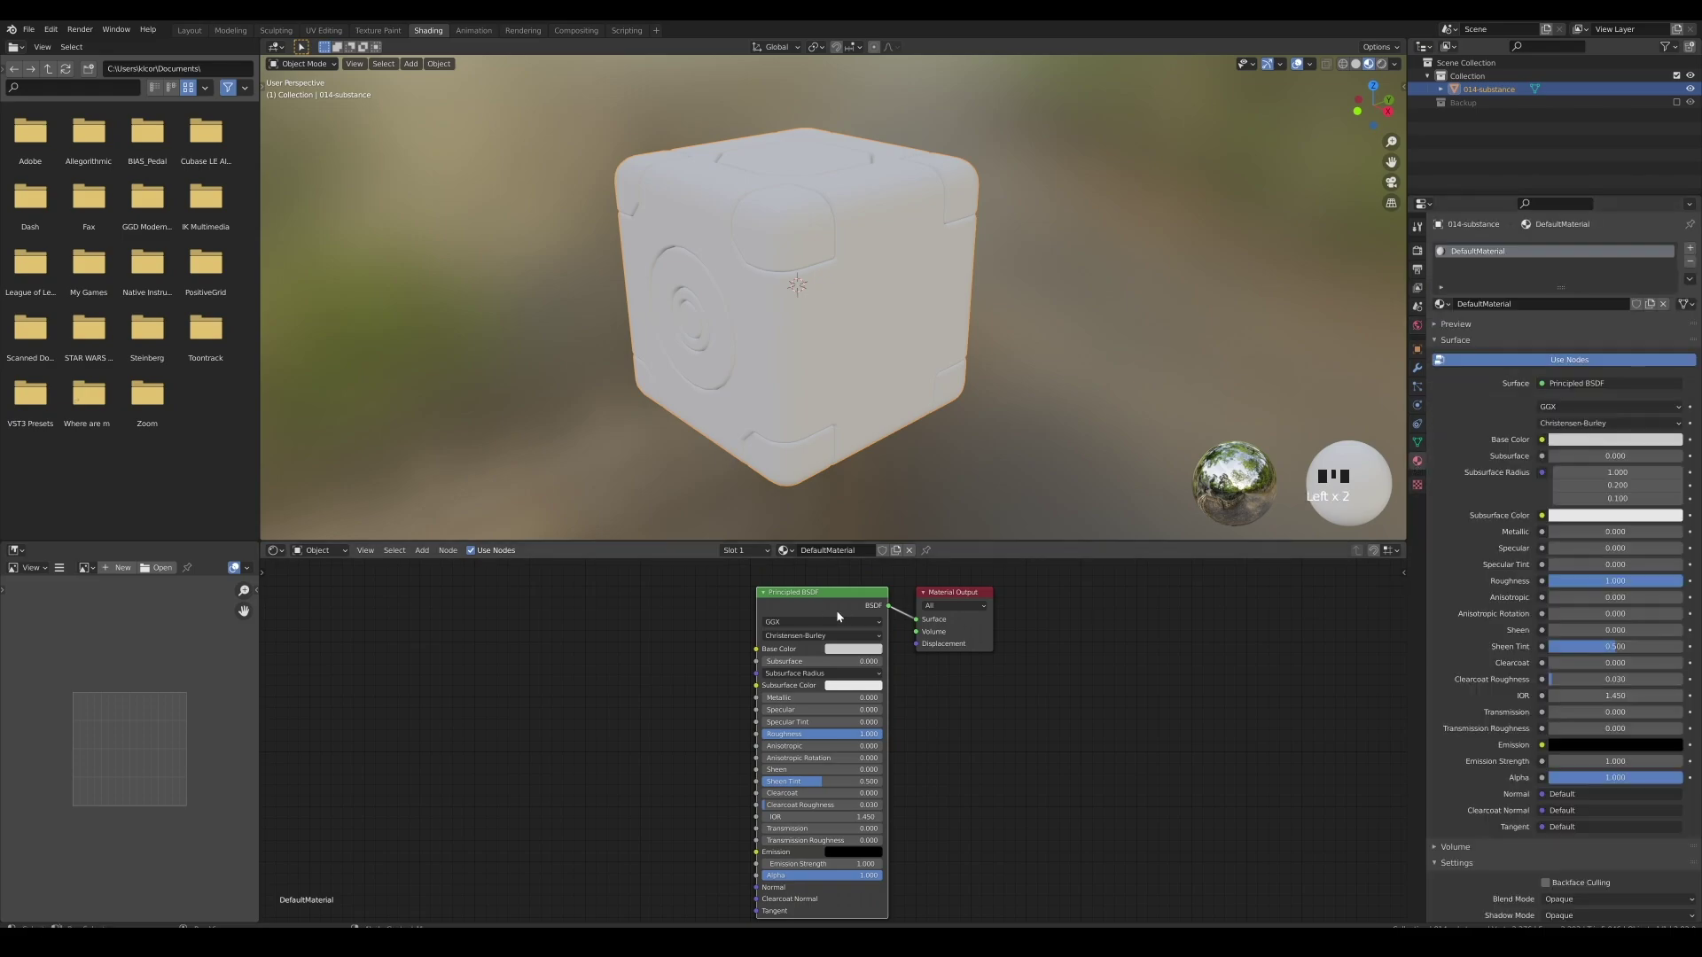
Search the add-on preferences for "node" to check whether Node Wrangler is enabled.
left_click(51, 29)
left_click(98, 218)
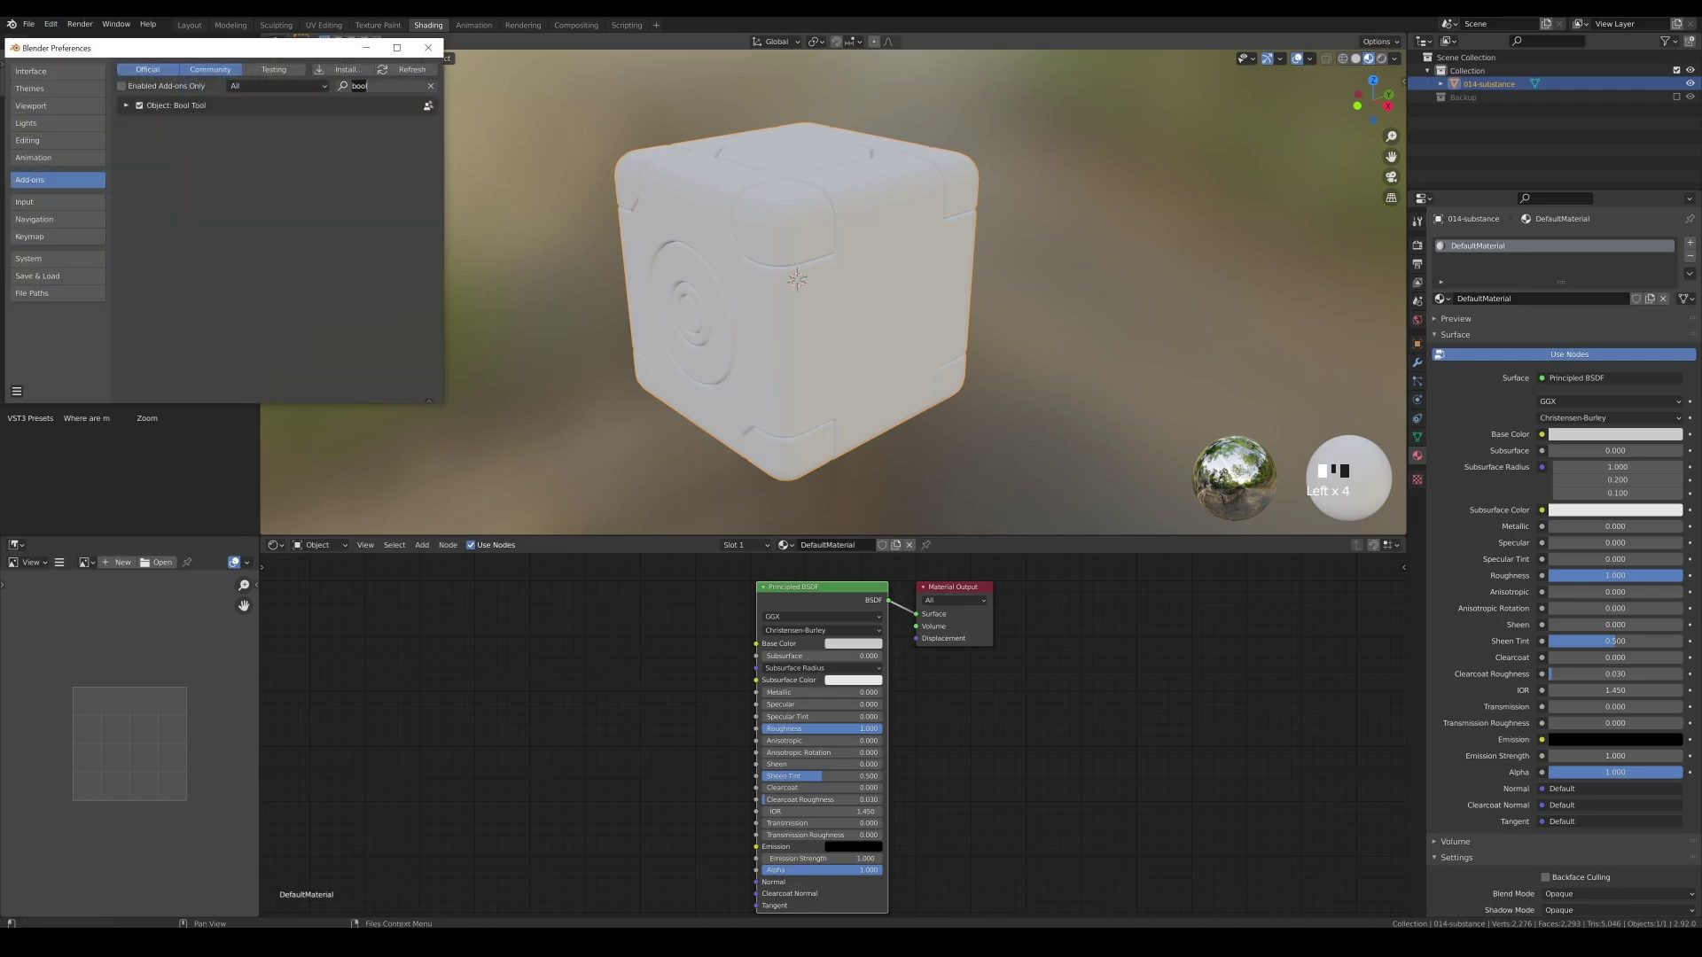
type("node")
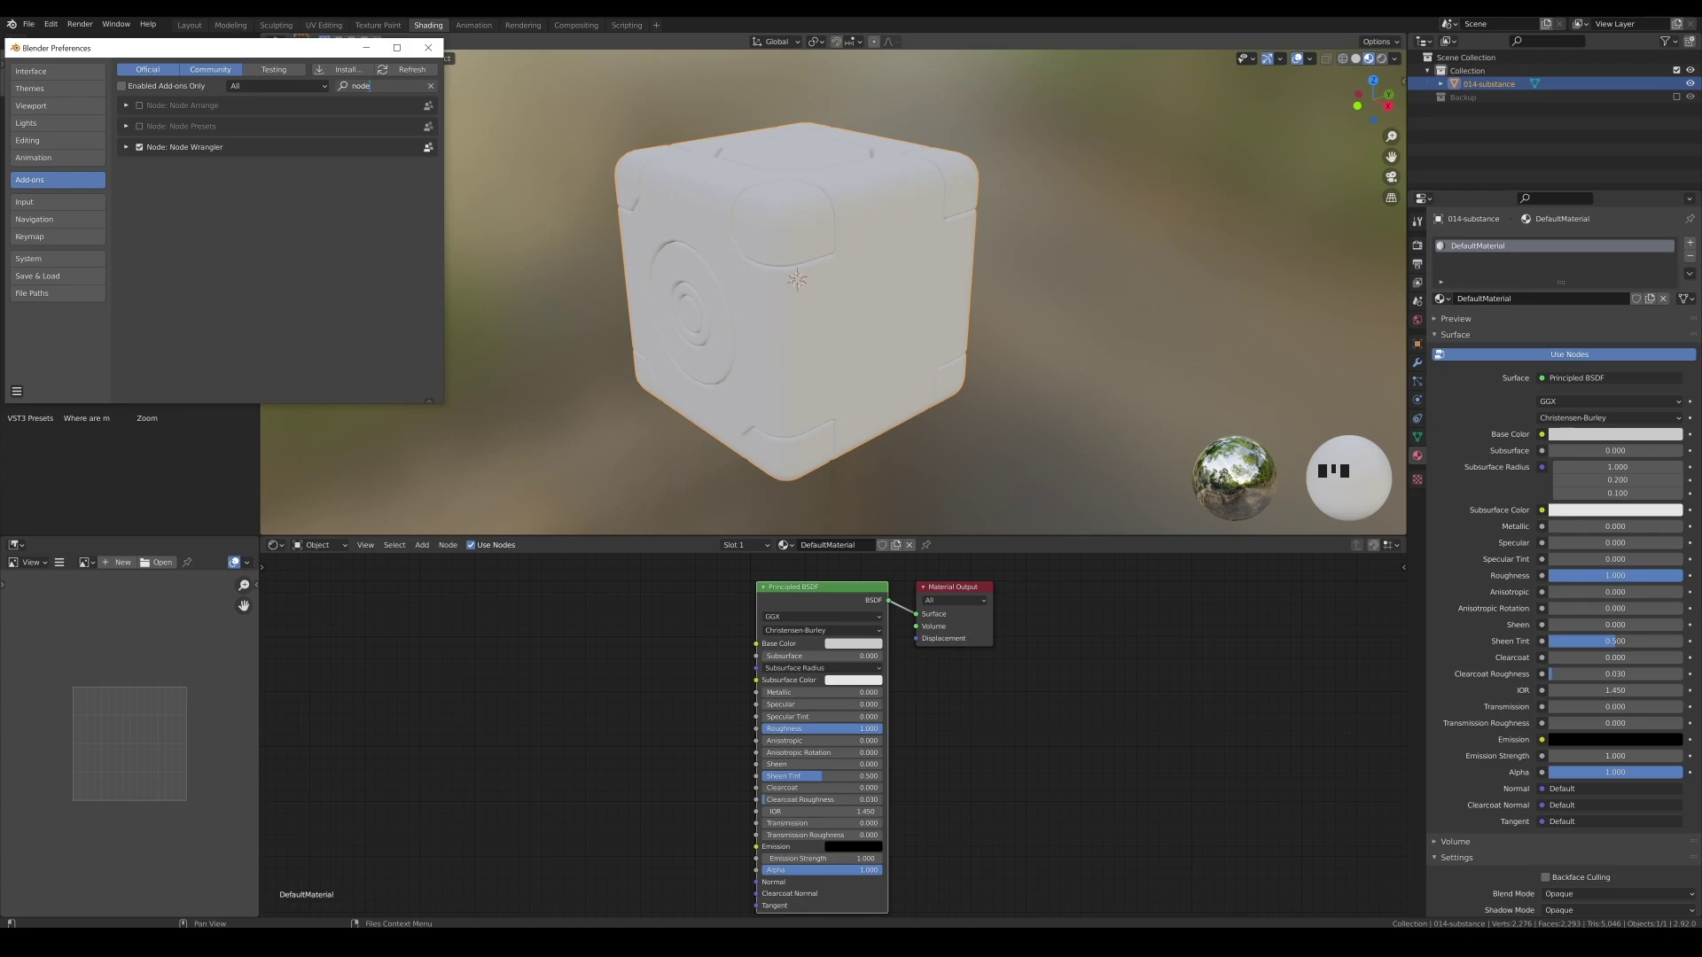
left_click(428, 48)
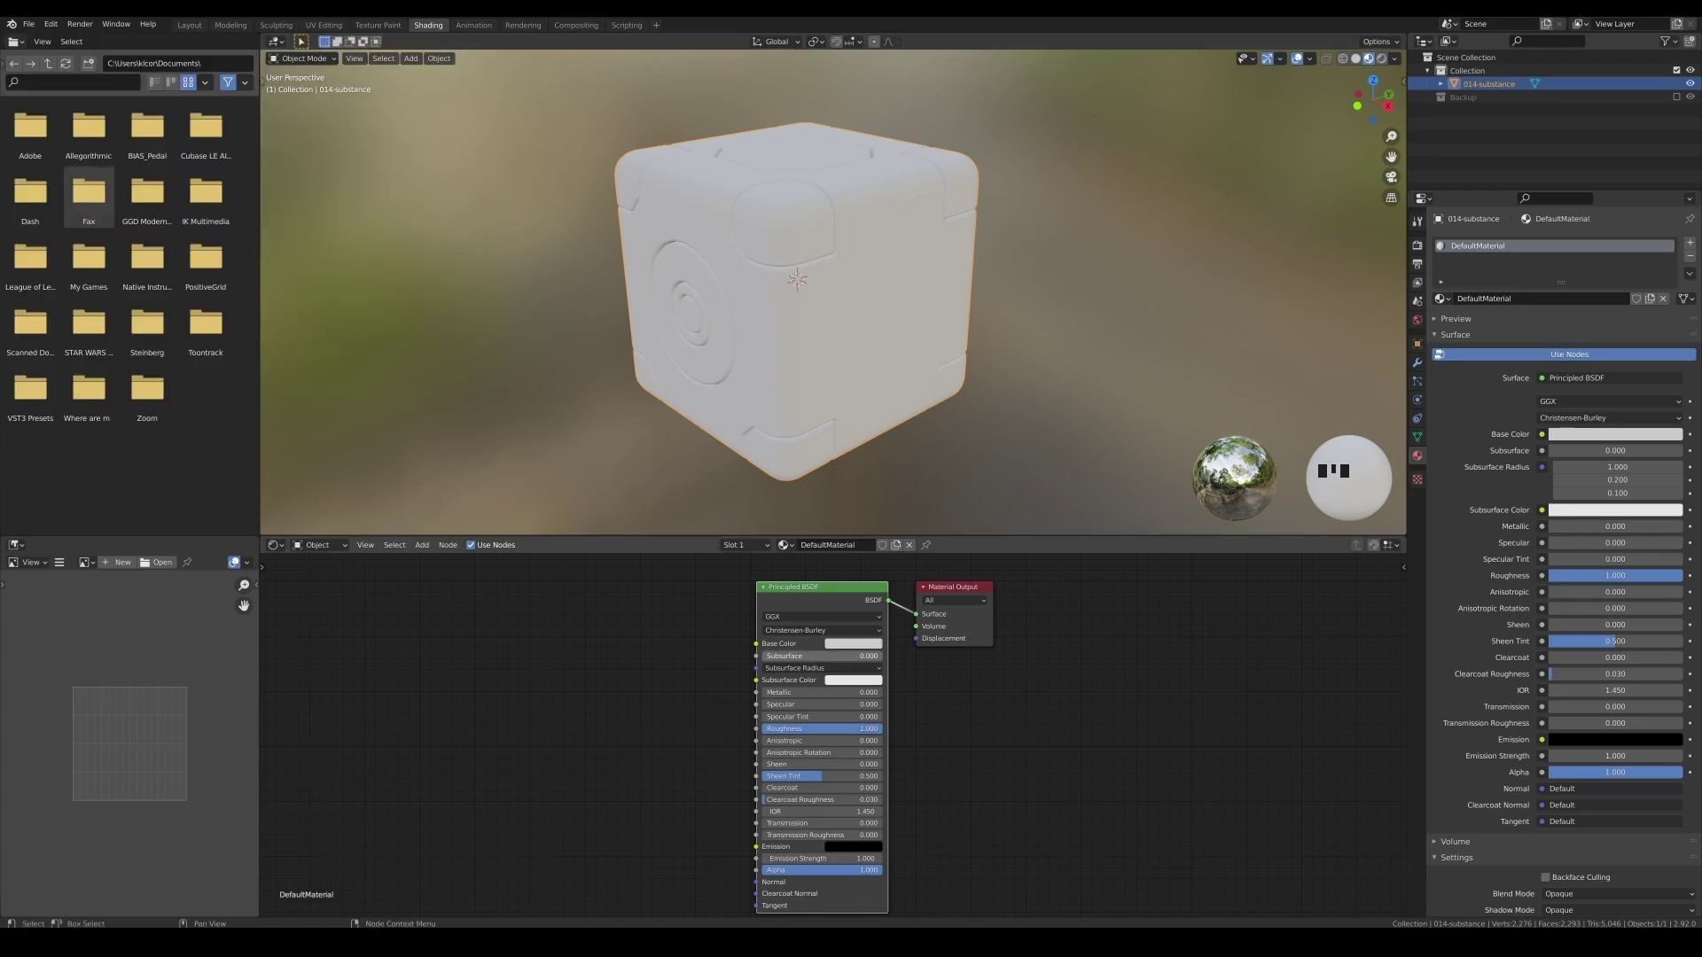
Load the BaseColor, Height, Metallic, Normal and Roughness maps into the Principled BSDF with Node Wrangler's Principled Texture Setup.
left_click(793, 587)
double_click(794, 587)
key("ctrl+shift+t")
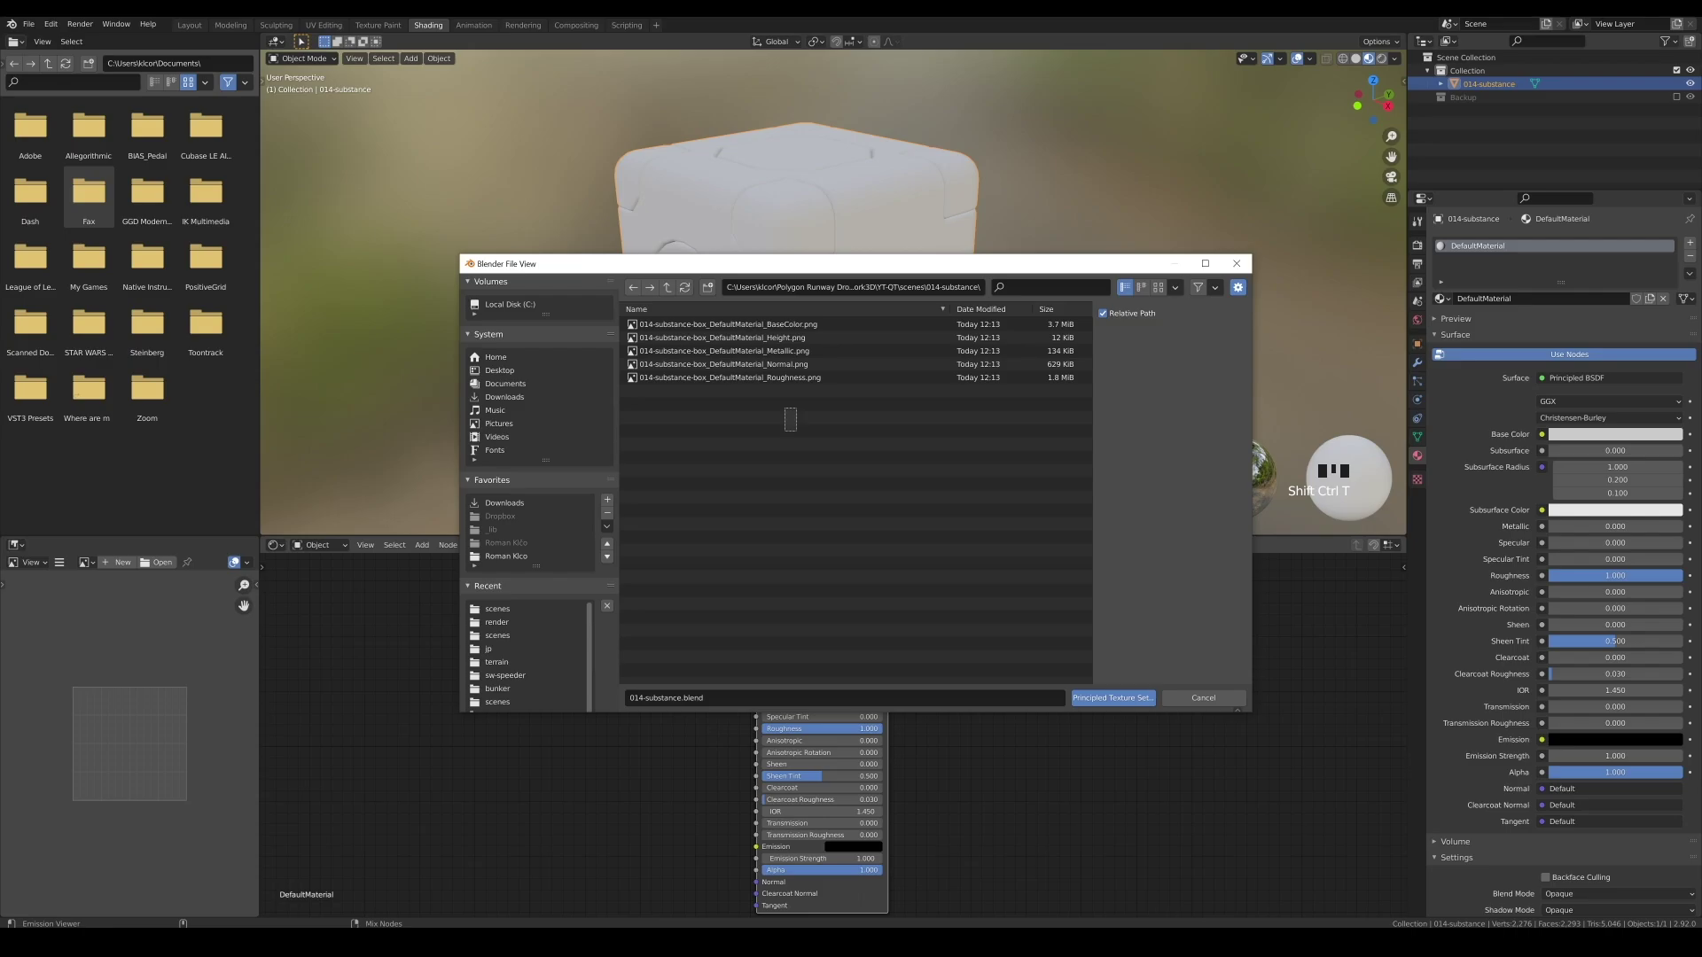
left_click_drag(785, 410, 700, 318)
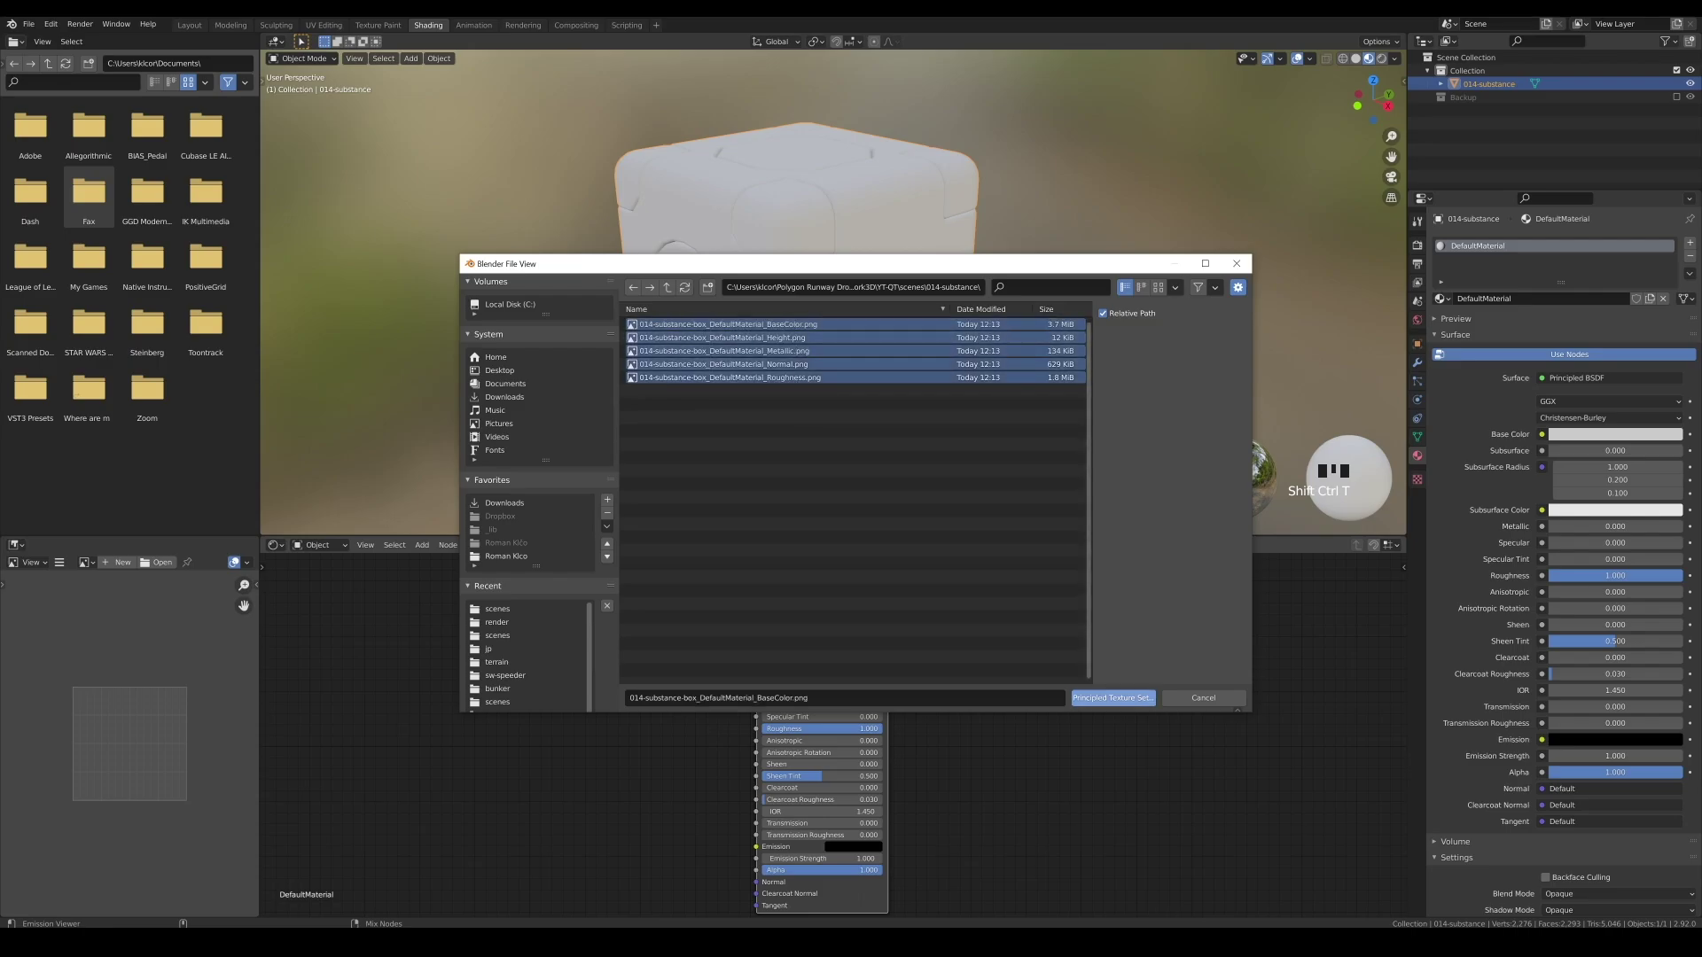
left_click(1114, 697)
scroll(833, 293, "down", 2)
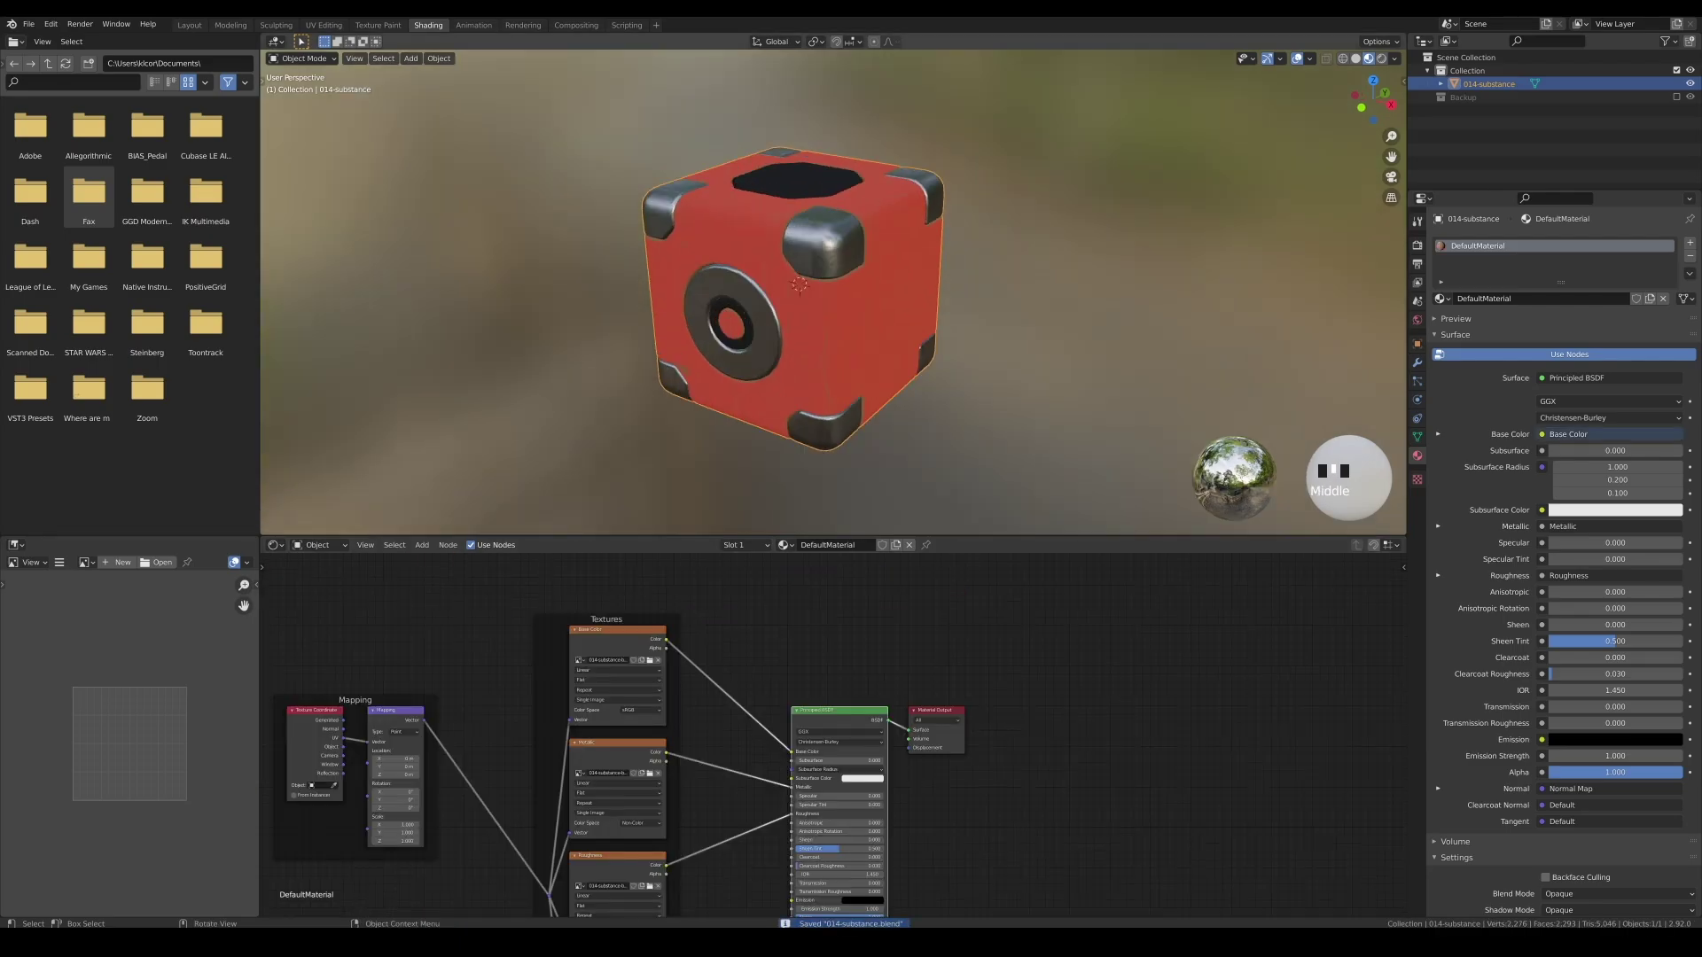
Return to the Layout workspace and display the textured cube in Material Preview shading.
left_click(188, 24)
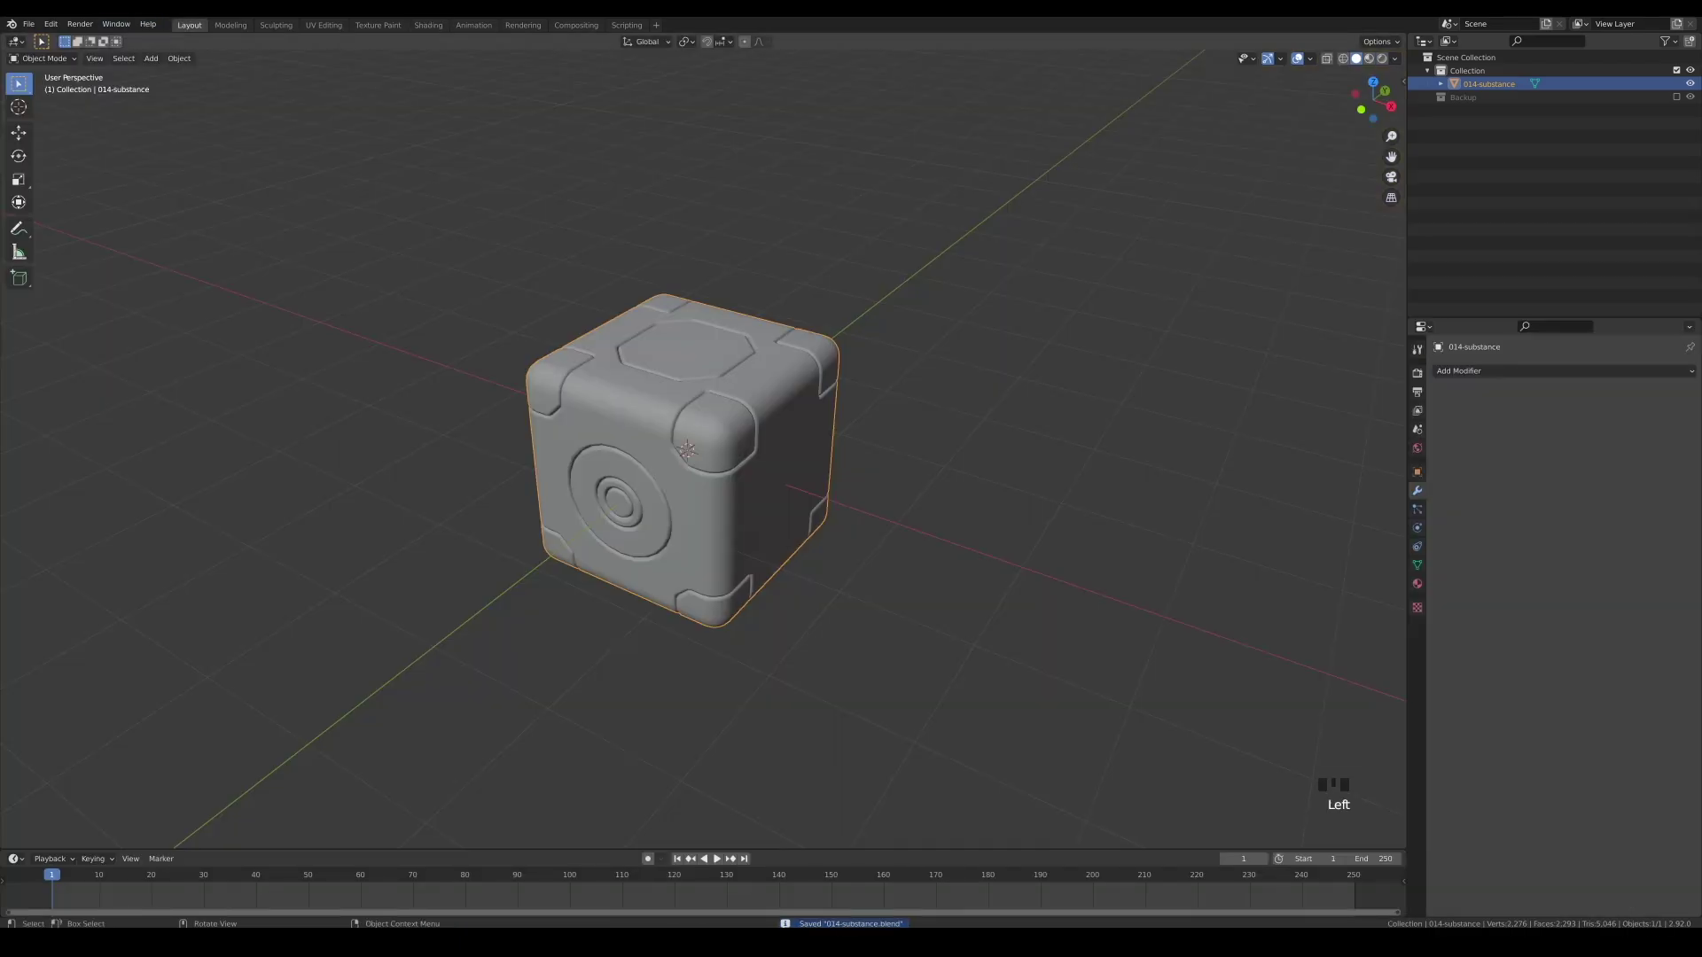
key("z")
left_click(755, 315)
mouse_move(754, 316)
middle_mouse_down()
mouse_move(904, 253)
mouse_move(746, 294)
mouse_move(761, 286)
middle_mouse_up()
scroll(830, 291, "up", 5)
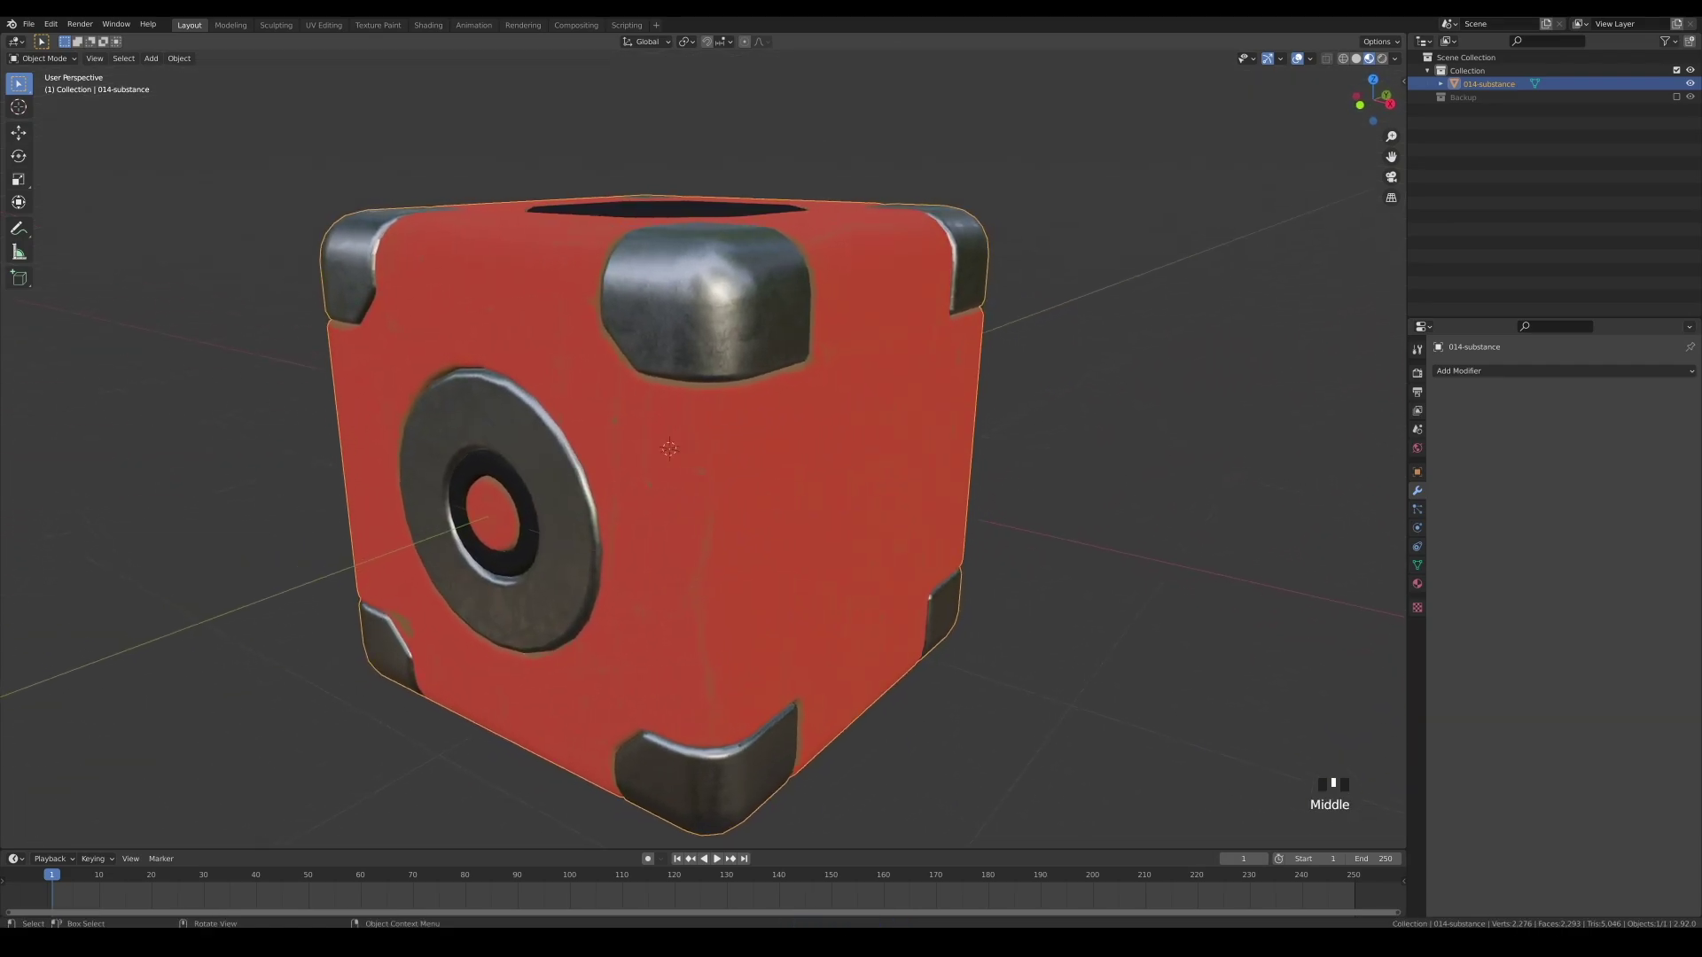
scroll(827, 373, "down", 5)
Add a camera with cleared rotation, move it about -8.55 m along Y and rotate it 90° about X.
key("shift+a")
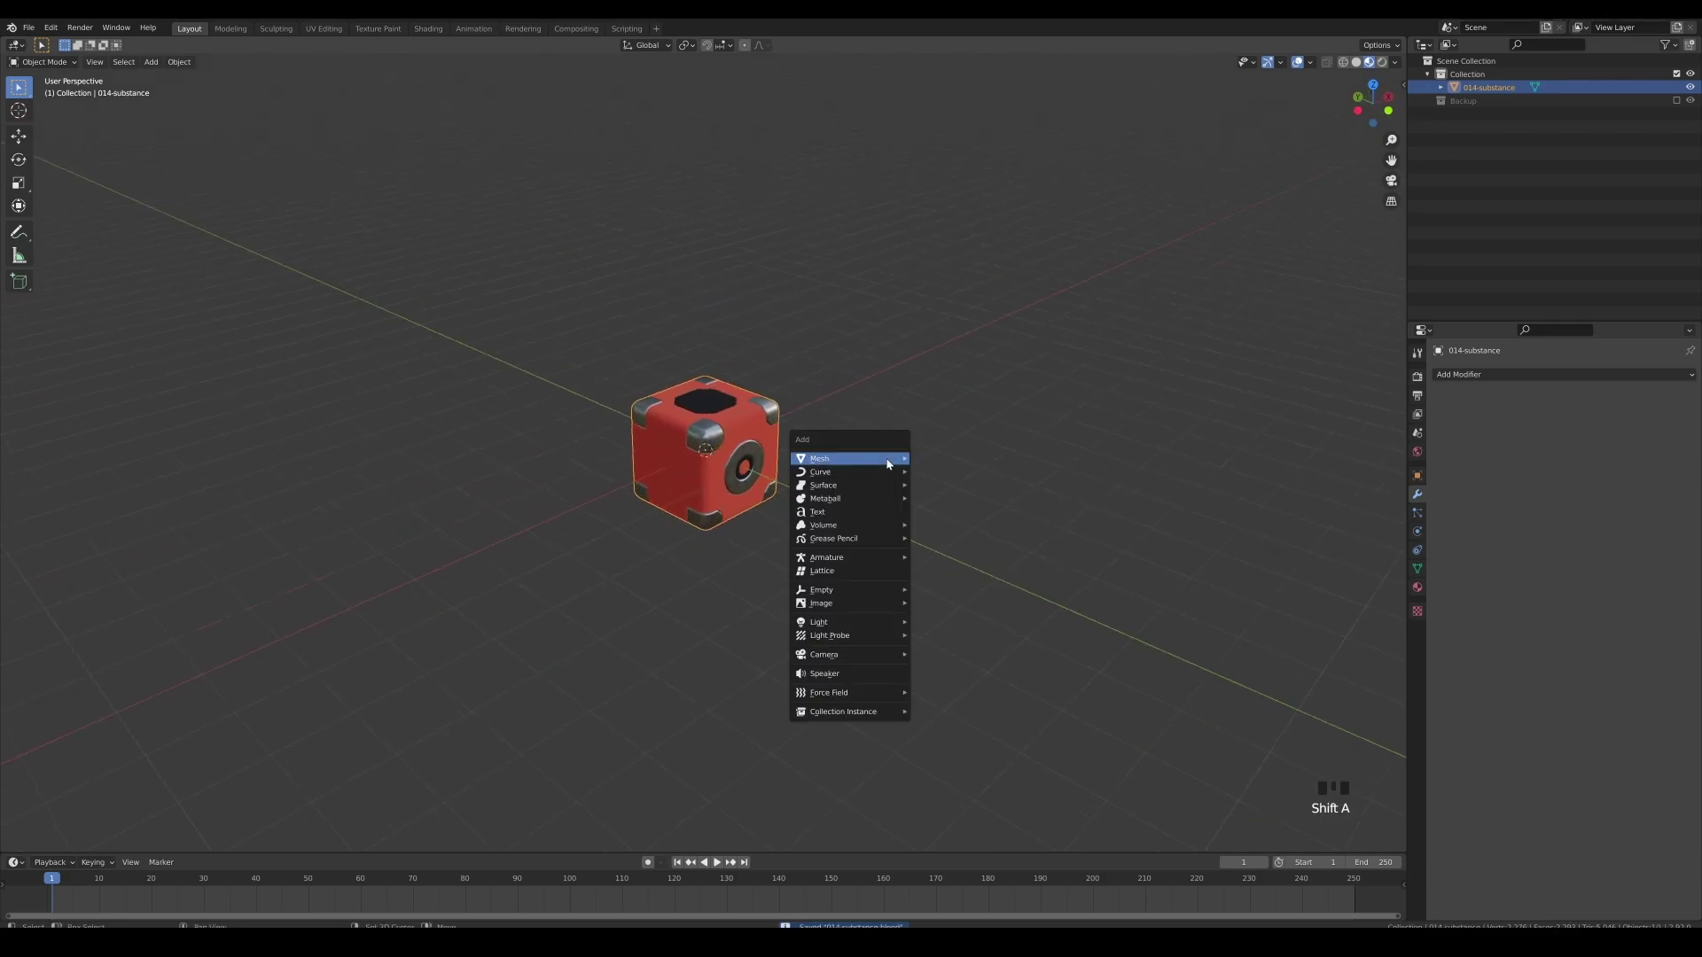
mouse_move(873, 626)
key("shift+a")
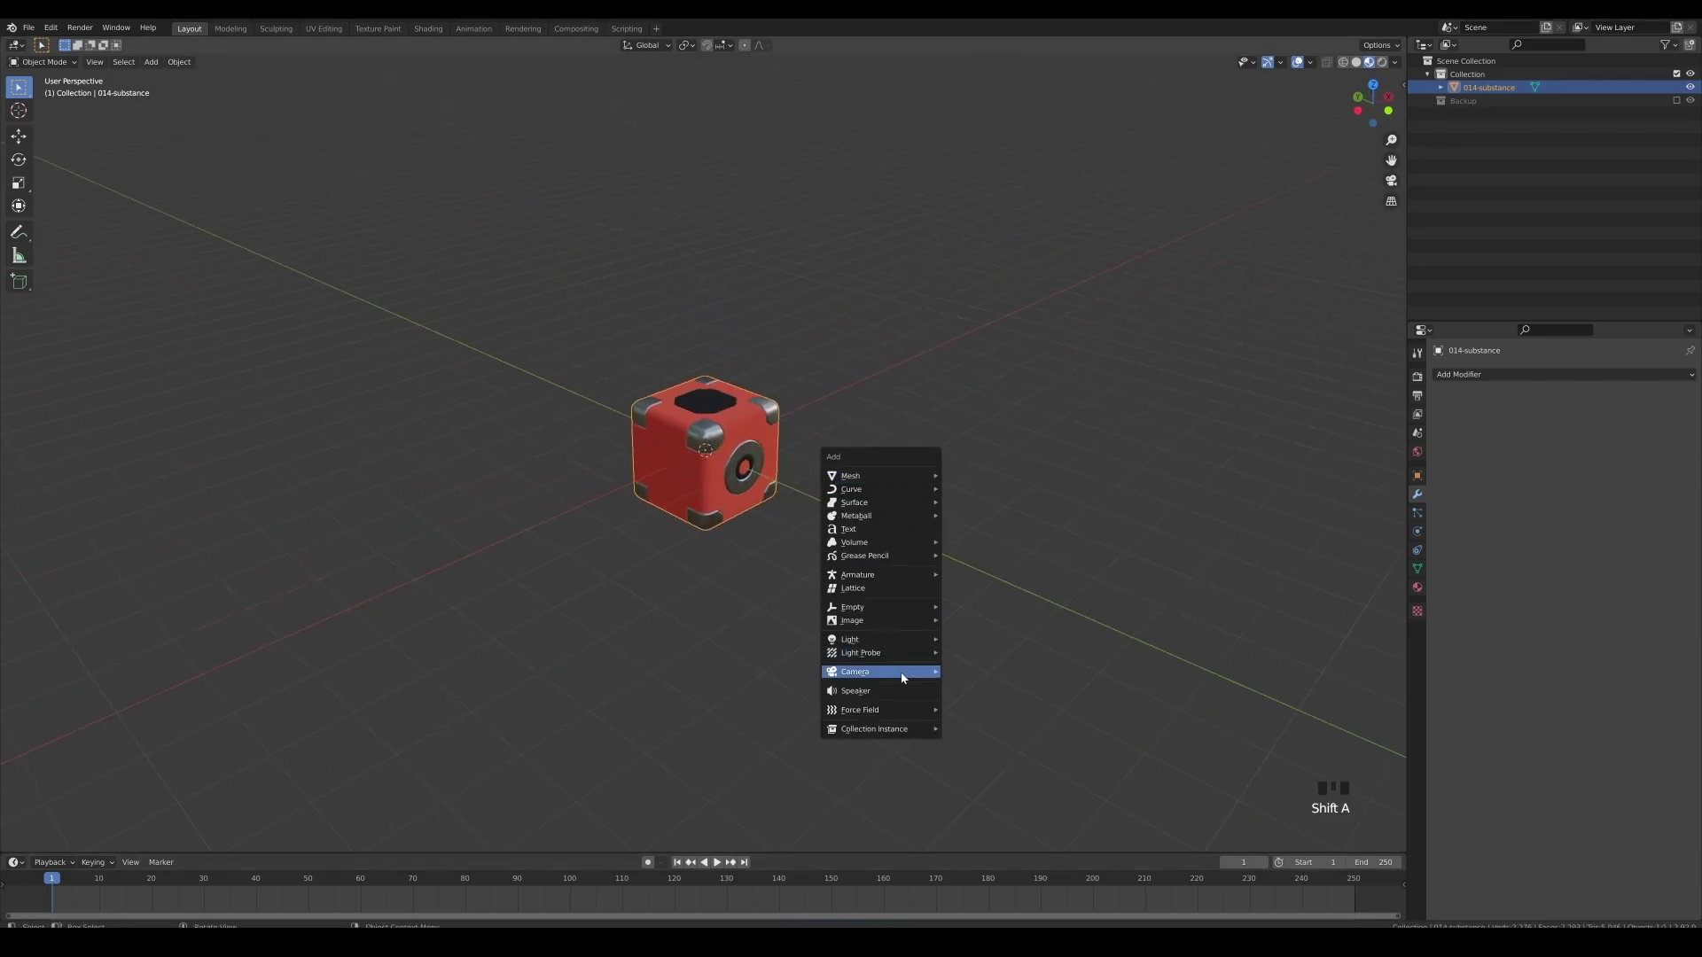
left_click(849, 671)
key("alt+r")
key("g")
key("y")
left_click(1299, 735)
key("r")
key("x")
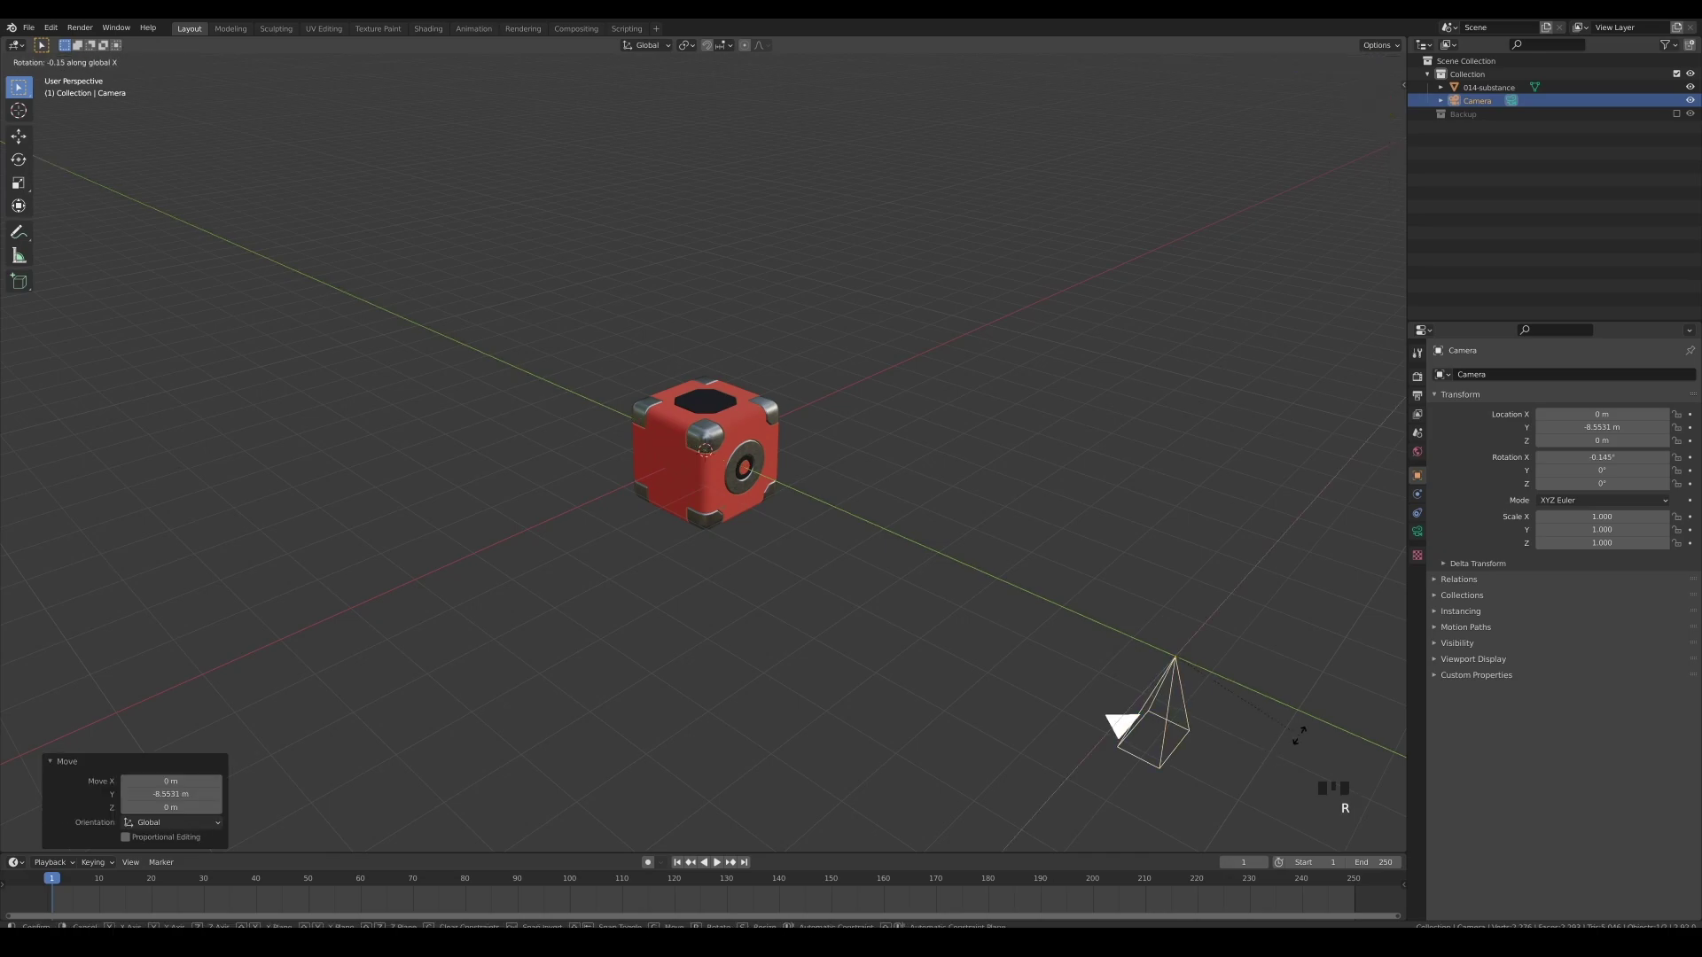
key("Return")
Look through the camera, raise it to about 2.4 m and tilt it down to frame the cube slightly from above.
key("KP_0")
key("g")
key("z")
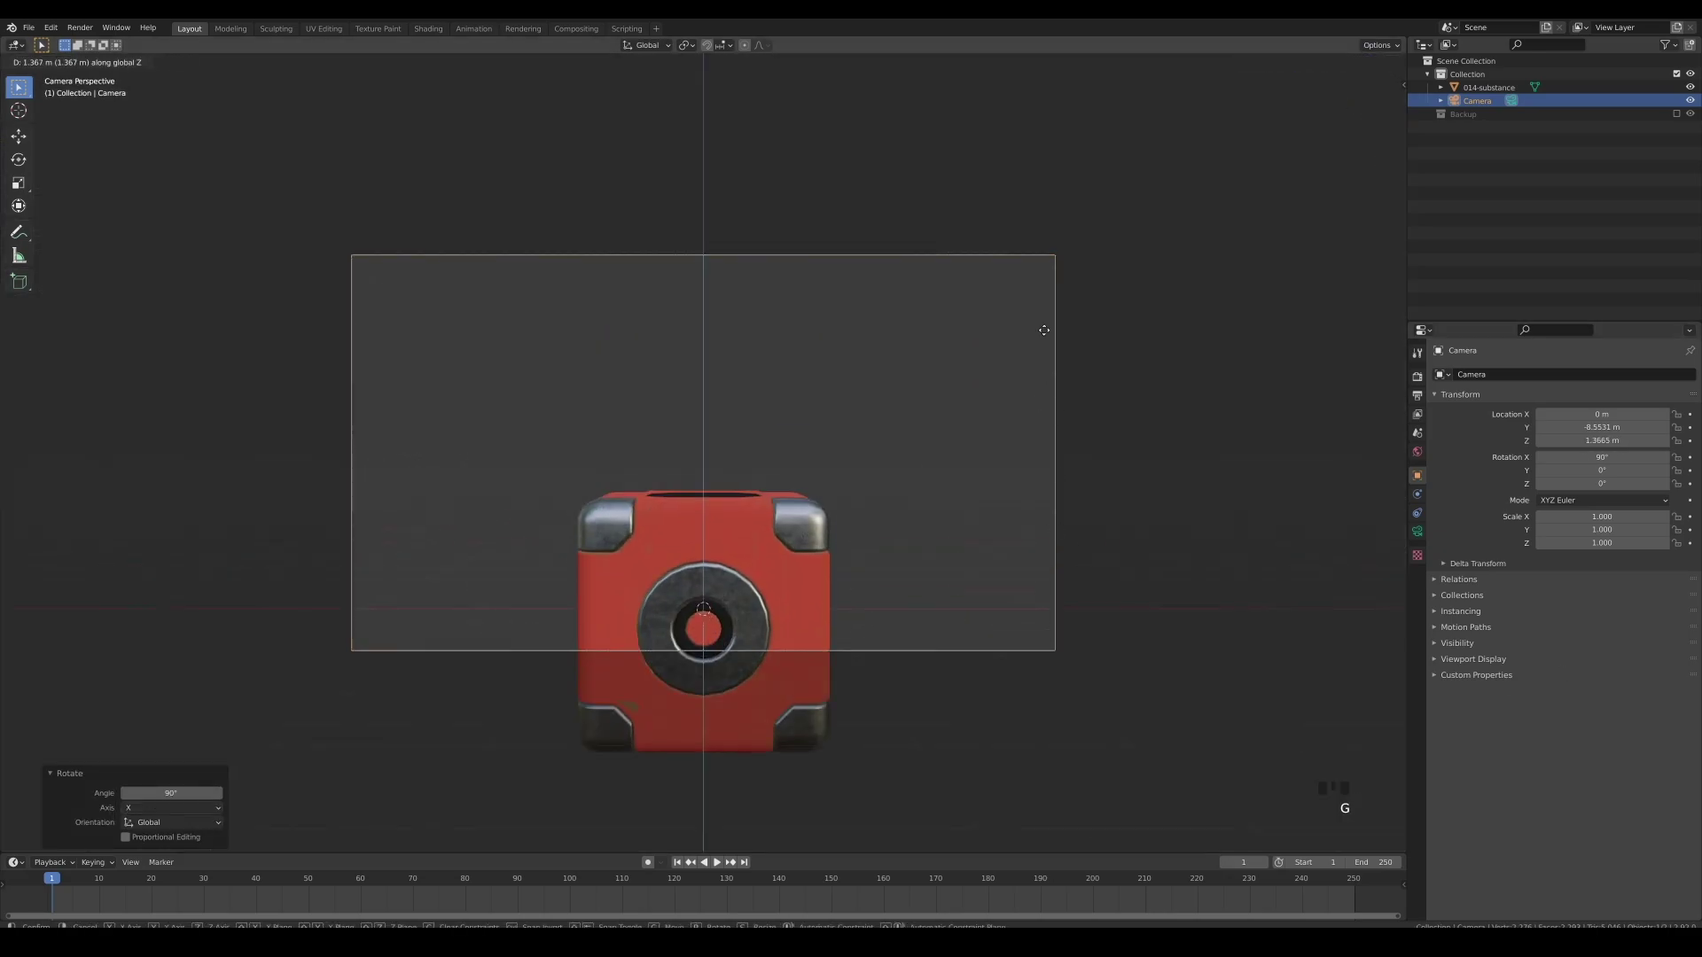
left_click(1045, 361)
key("r")
key("x")
key("x")
left_click(1026, 316)
key("g")
key("z")
left_click(995, 284)
key("r")
key("x")
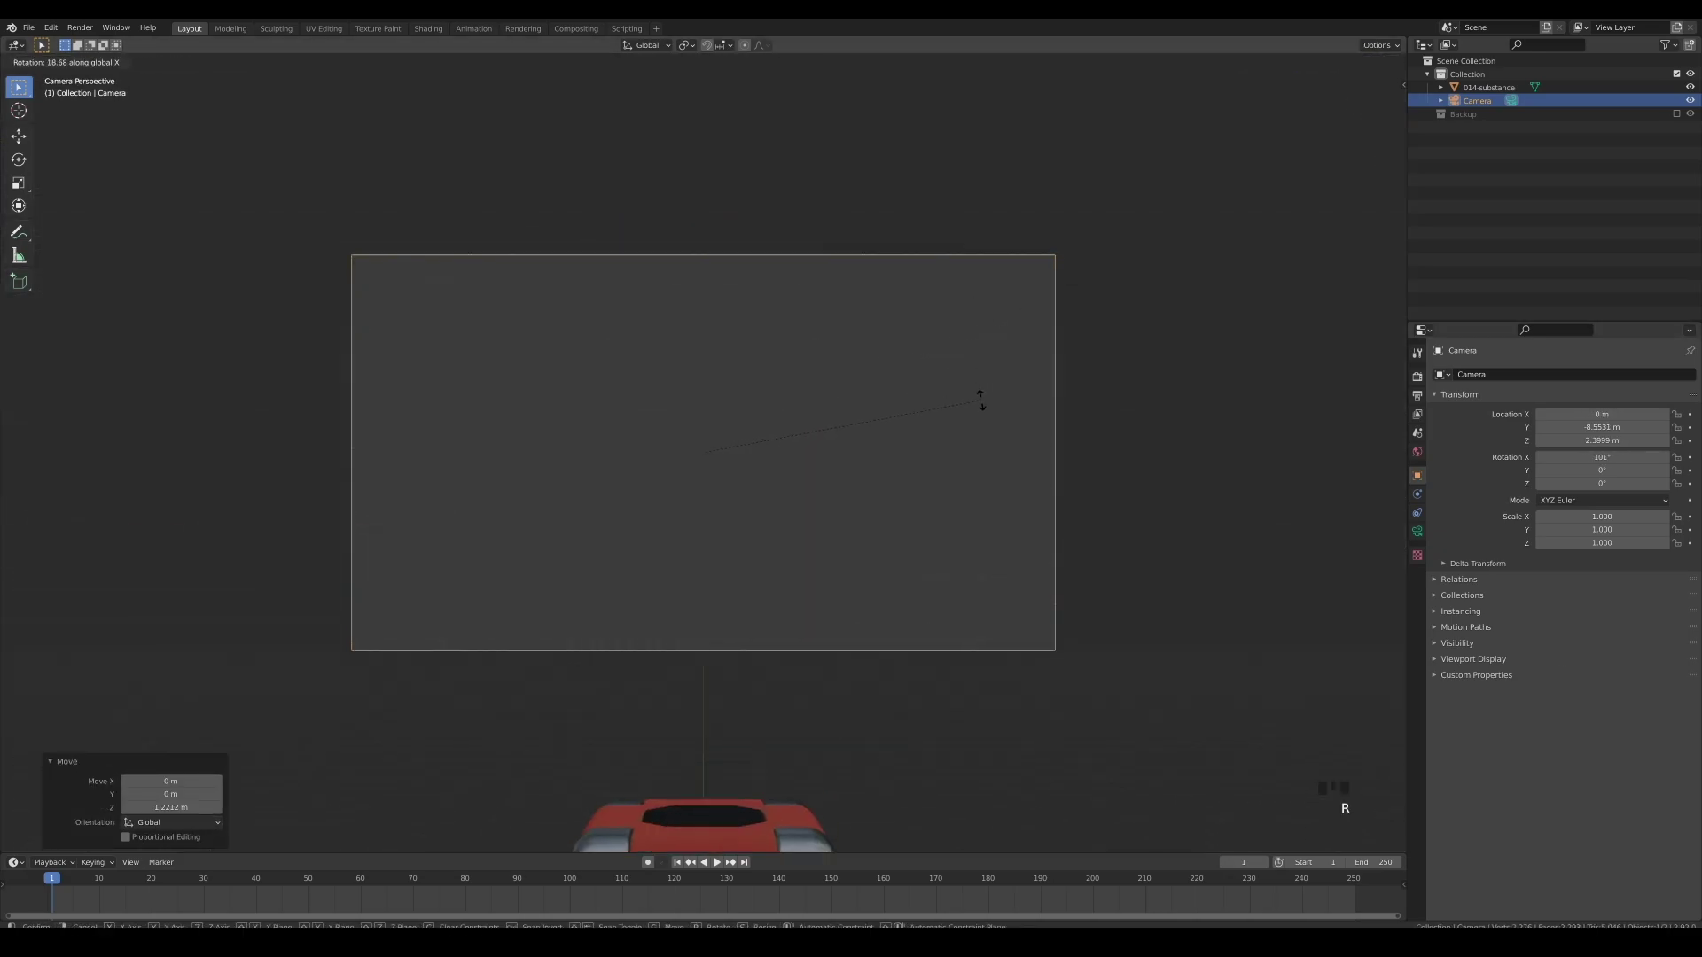
left_click(988, 244)
Set the output resolution to 1600 × 1200 px and bring up the Eevee render settings.
left_click(1417, 396)
left_click(1618, 391)
type("1600")
key("Tab")
type("1200")
key("Return")
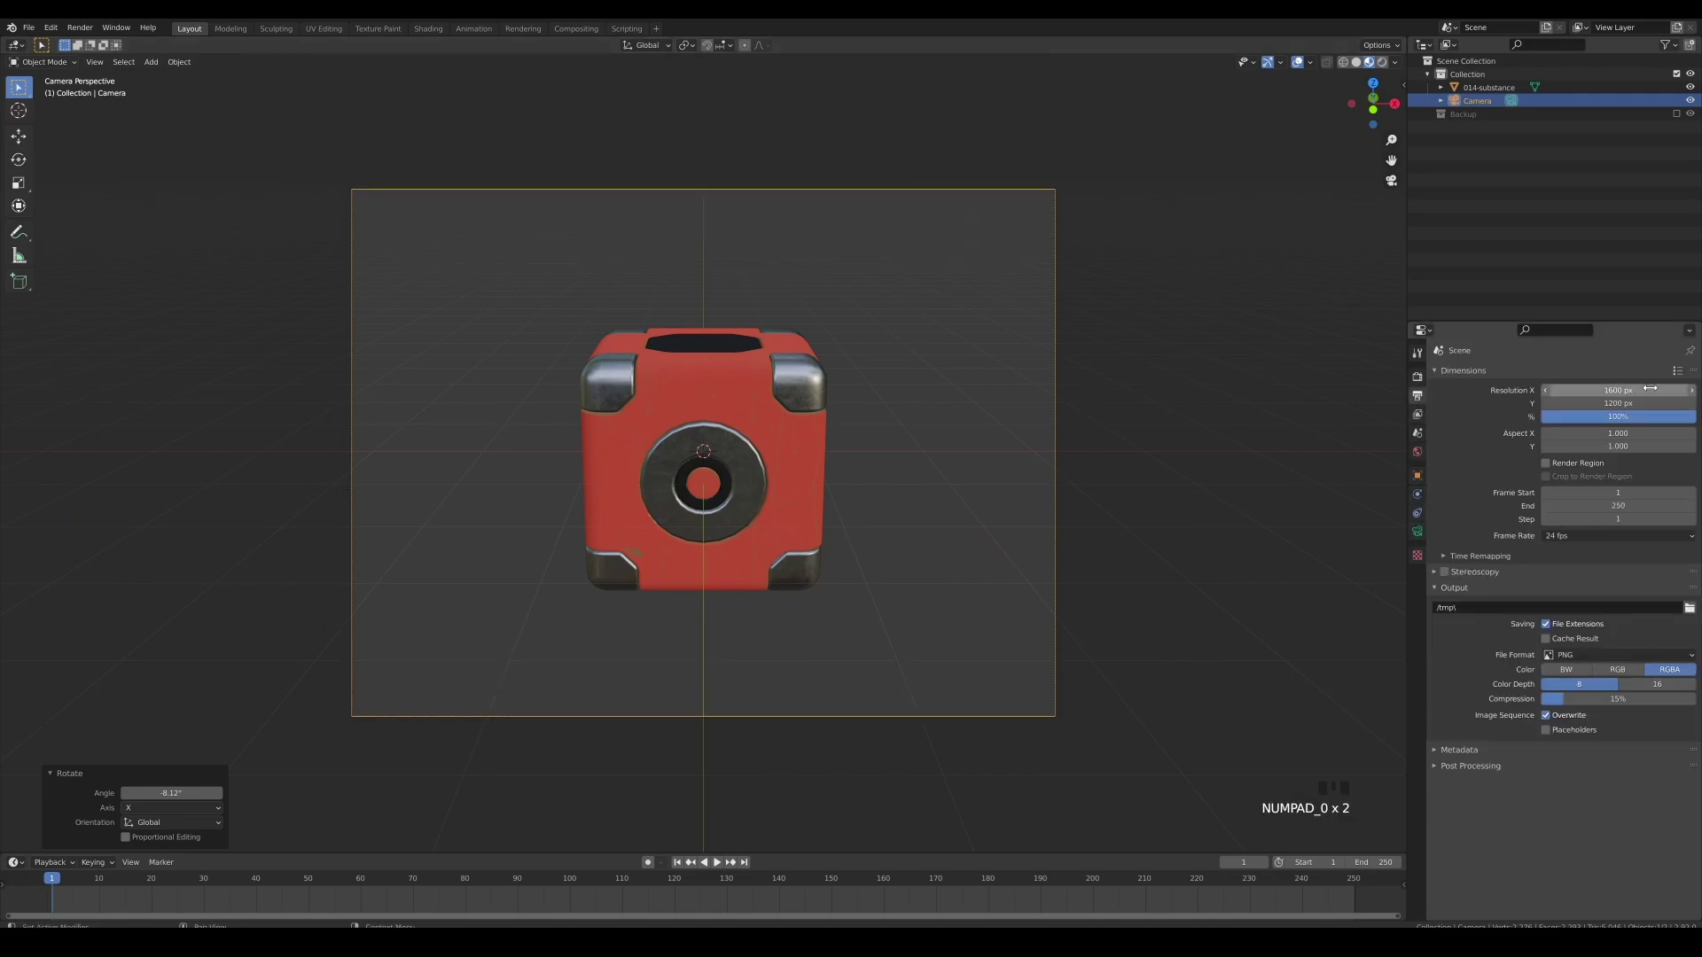
left_click(1417, 377)
Enter Edit Mode on the cube and select the red centre disc of the circular detail, including its surrounding edge faces.
left_click(741, 487)
key("Tab")
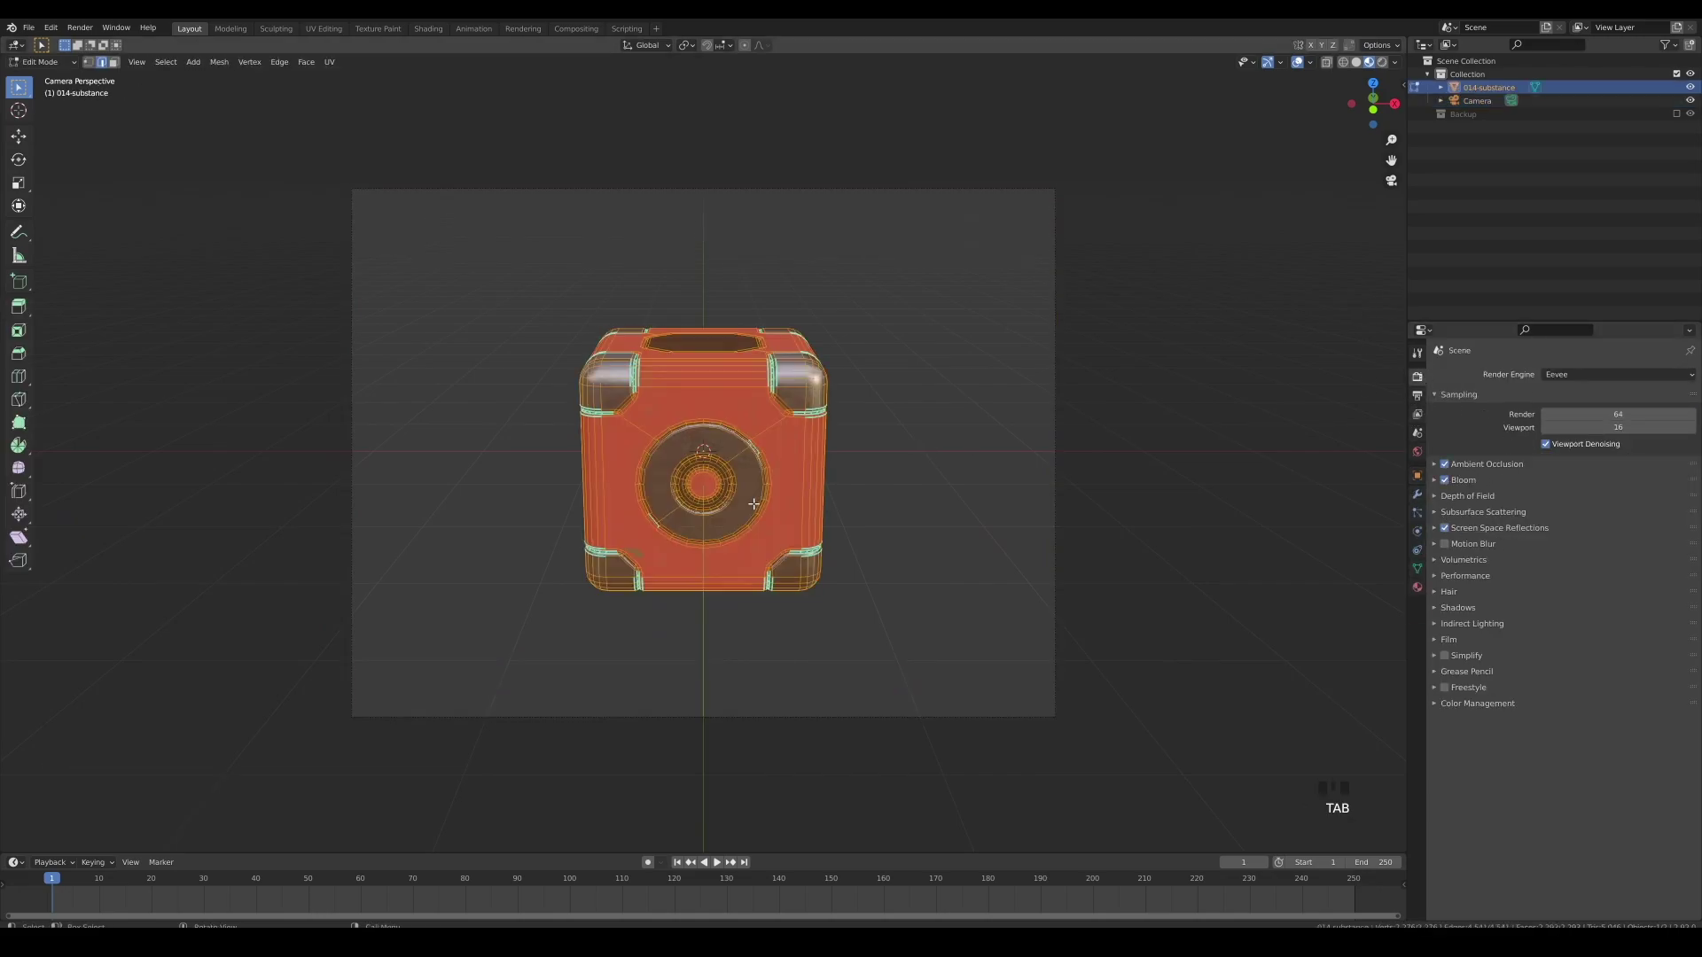
left_click(703, 487)
scroll(703, 486, "up", 6)
key("ctrl+KP_Add")
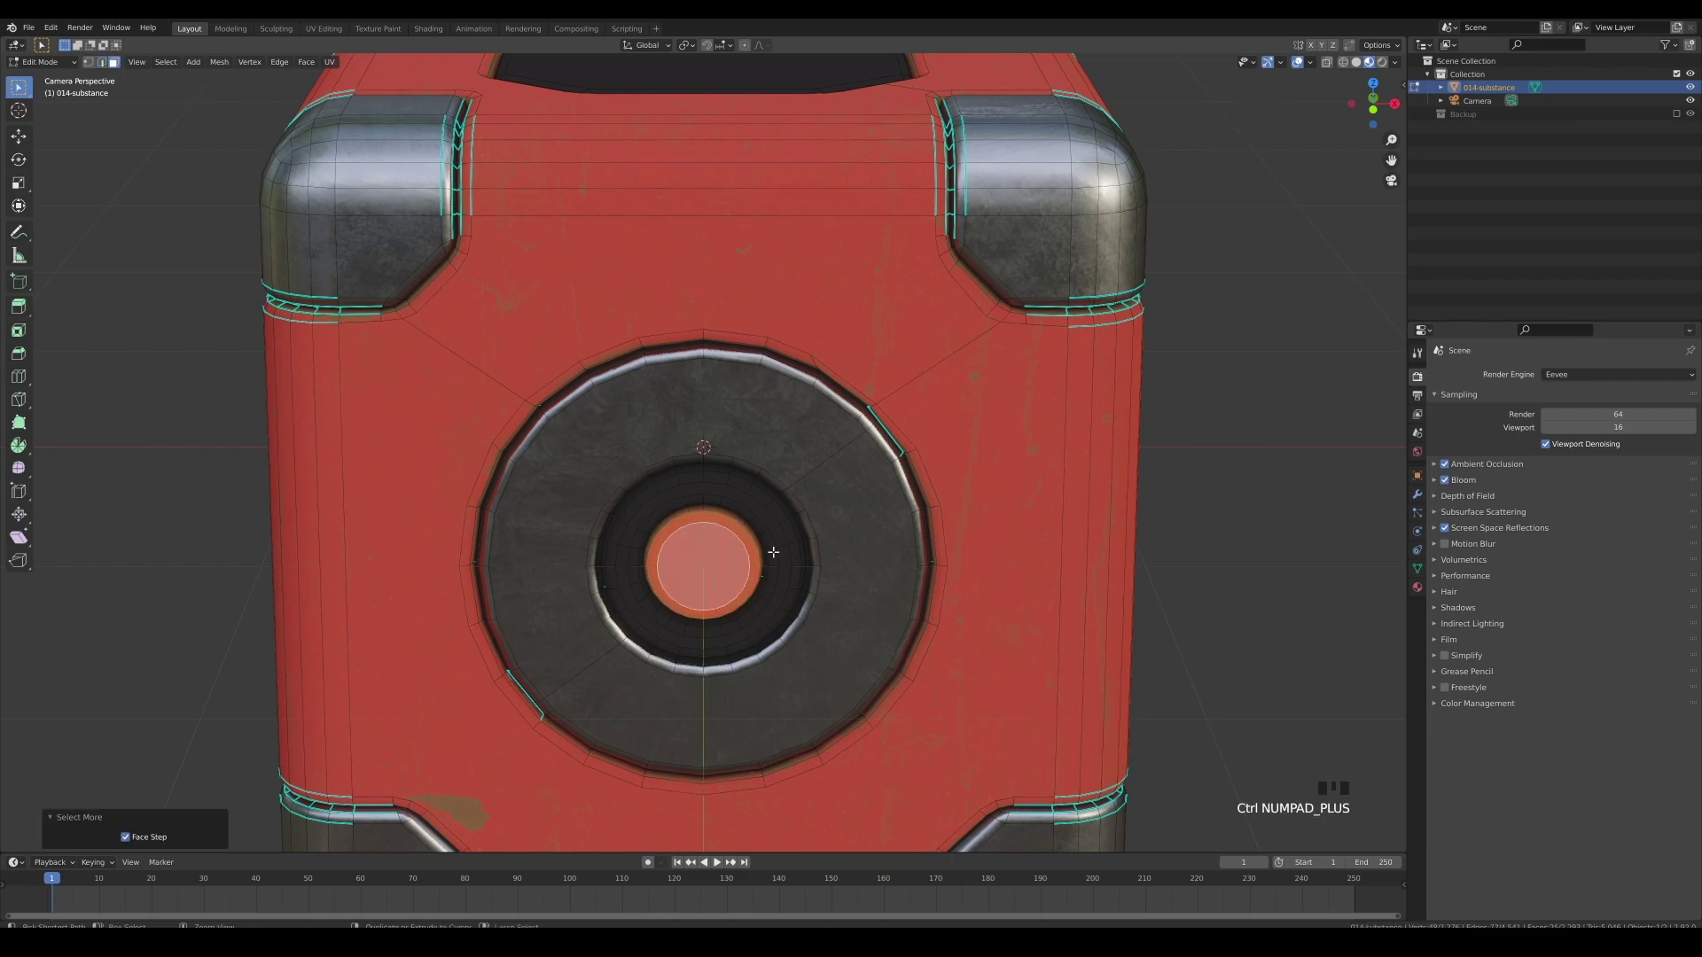
key("ctrl+KP_Subtract")
scroll(773, 551, "down", 2)
middle_click_drag(991, 532, 895, 526, "shift")
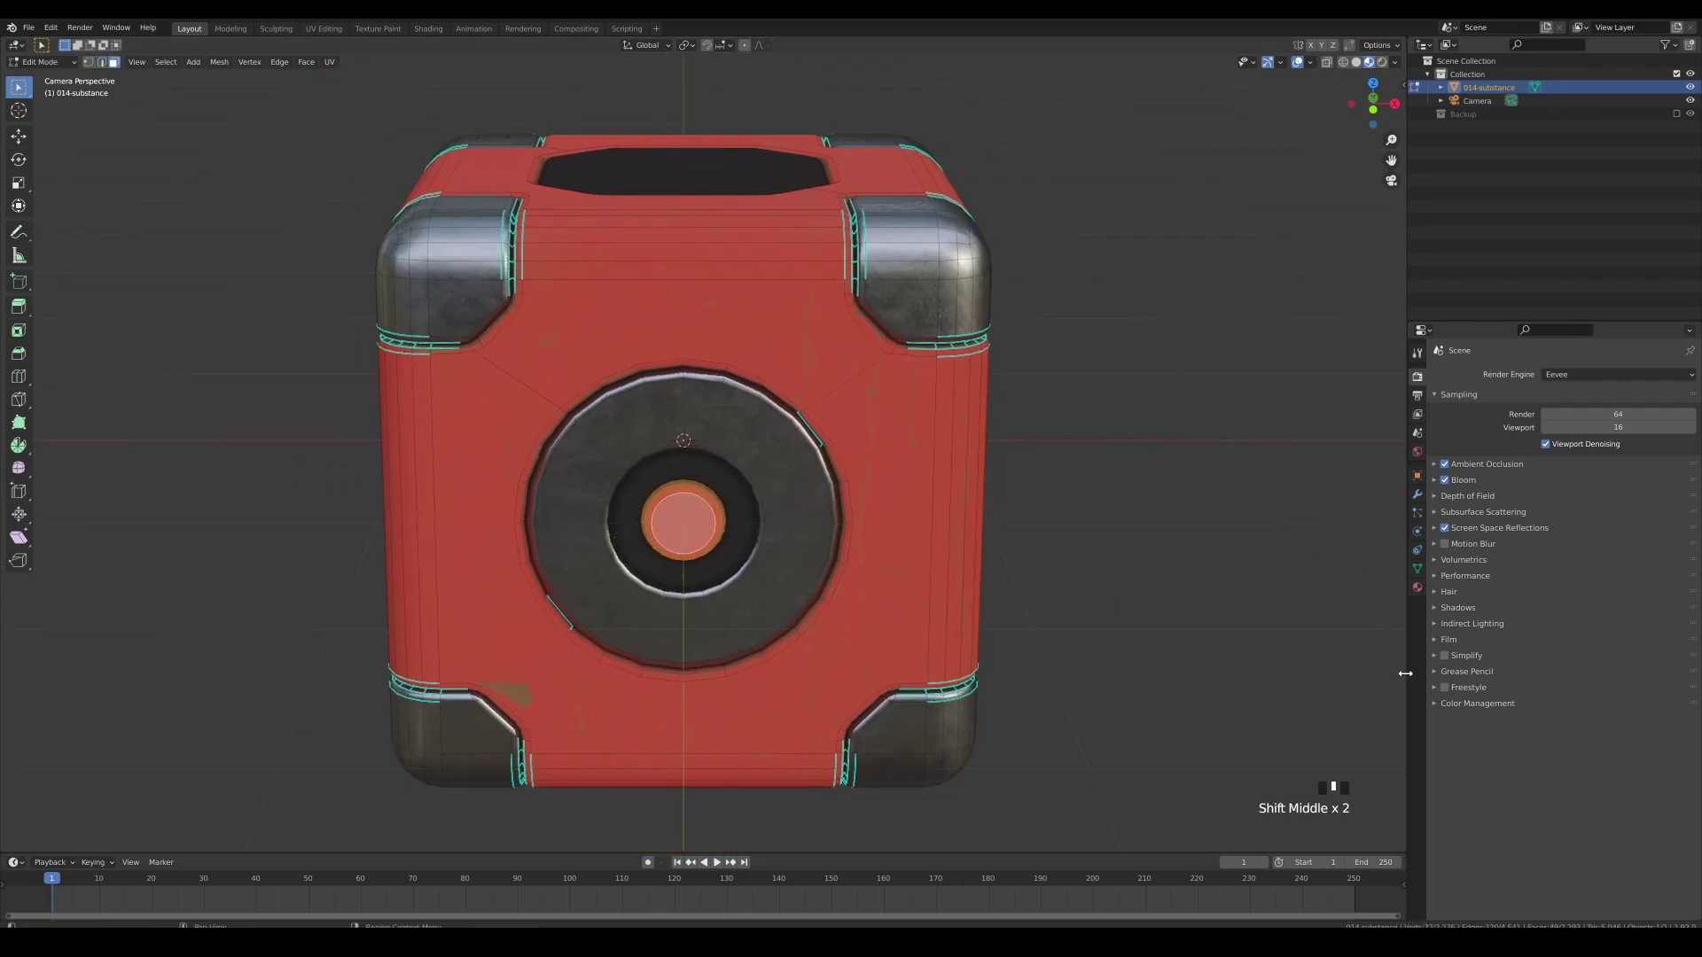
Create a second material named Light with an Emission surface and assign it to the selected centre disc faces.
left_click(1418, 587)
left_click(1690, 375)
left_click(1543, 458)
double_click(1483, 393)
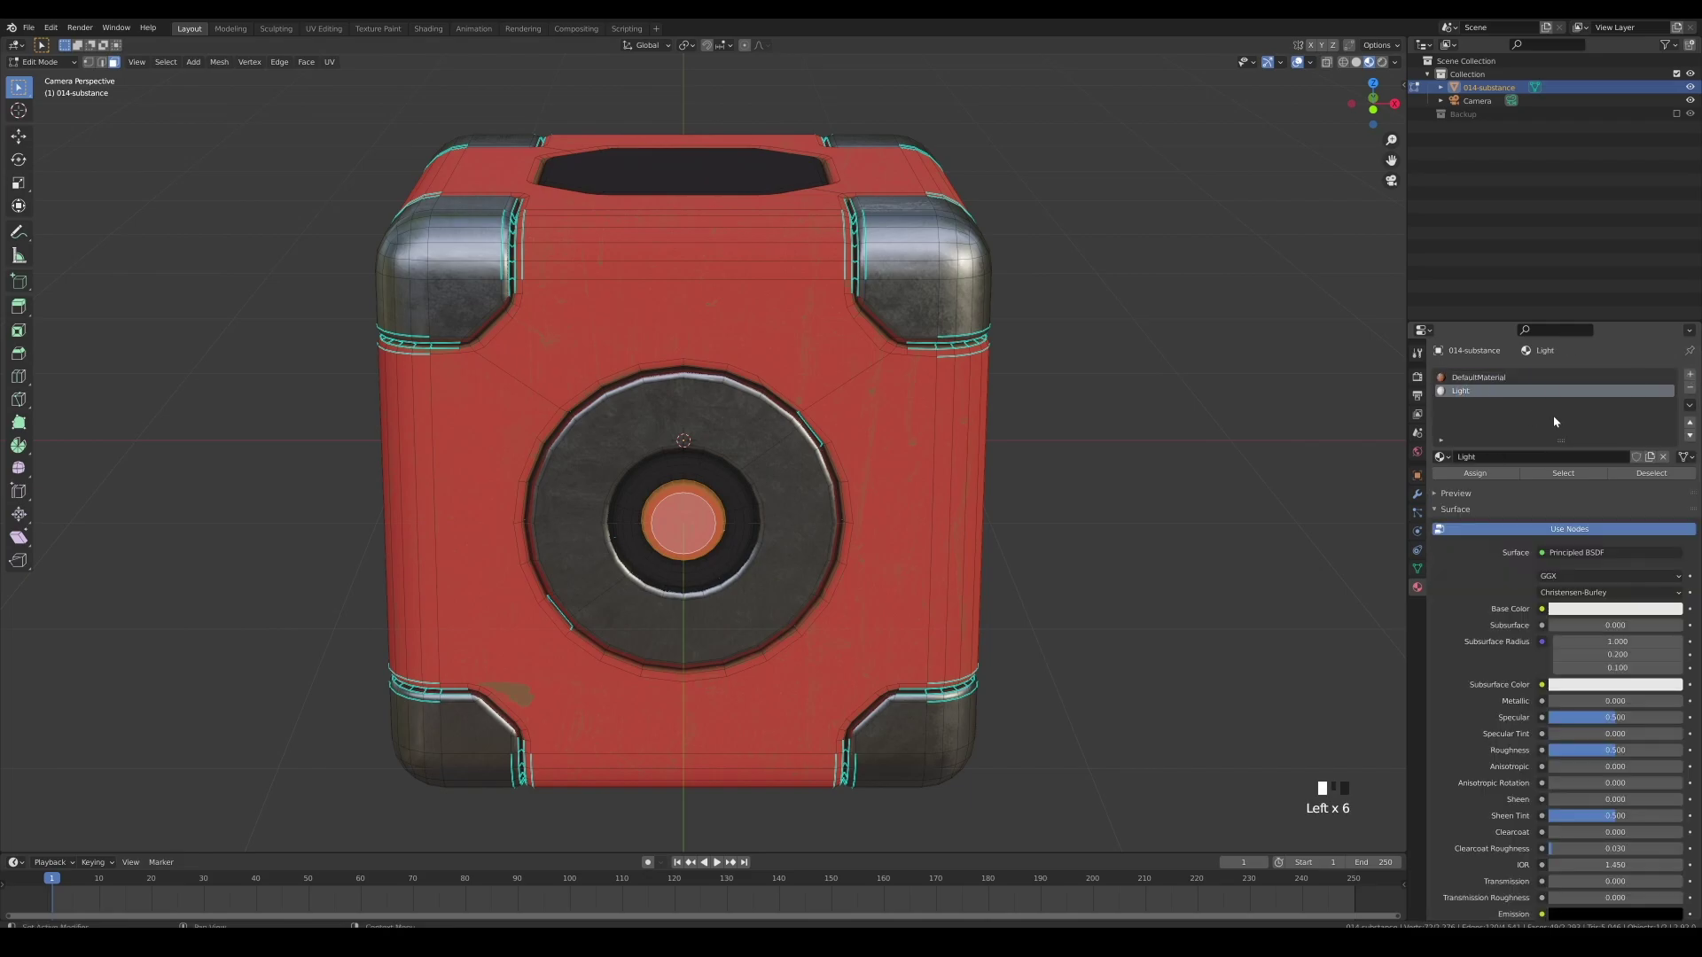
left_click(1587, 552)
left_click(1547, 641)
left_click(1474, 473)
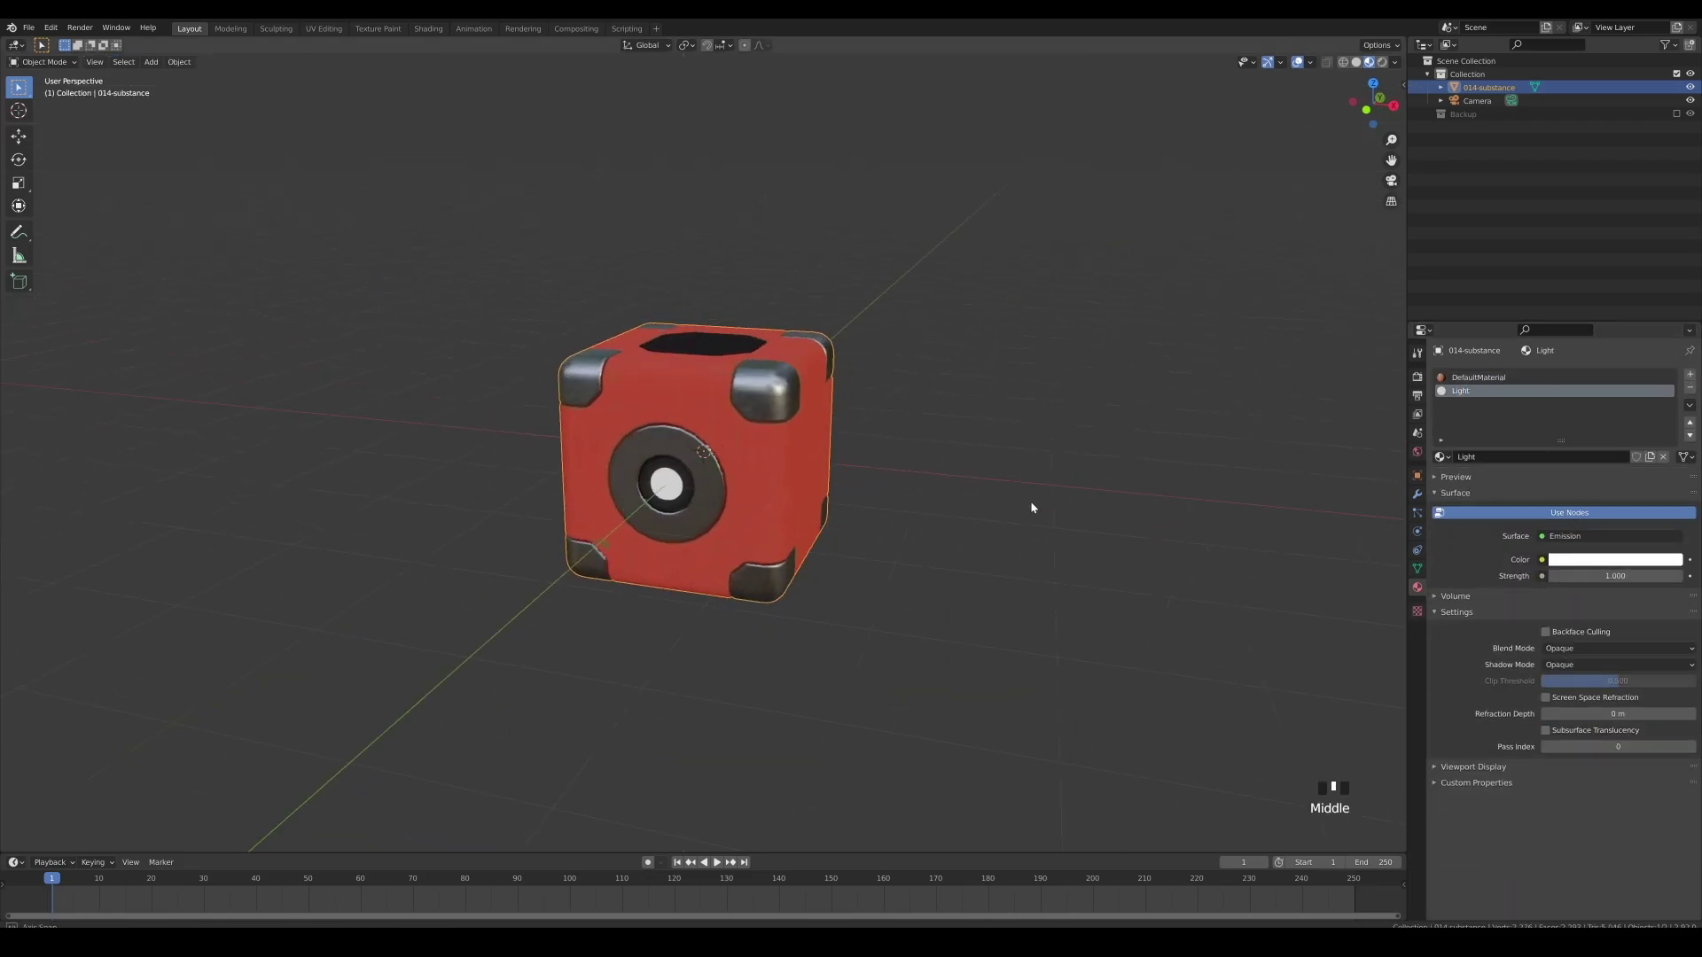
Set the Light material's emission strength to 10 and its colour to a saturated blue.
double_click(1615, 576)
type("10")
key("Return")
left_click(1615, 559)
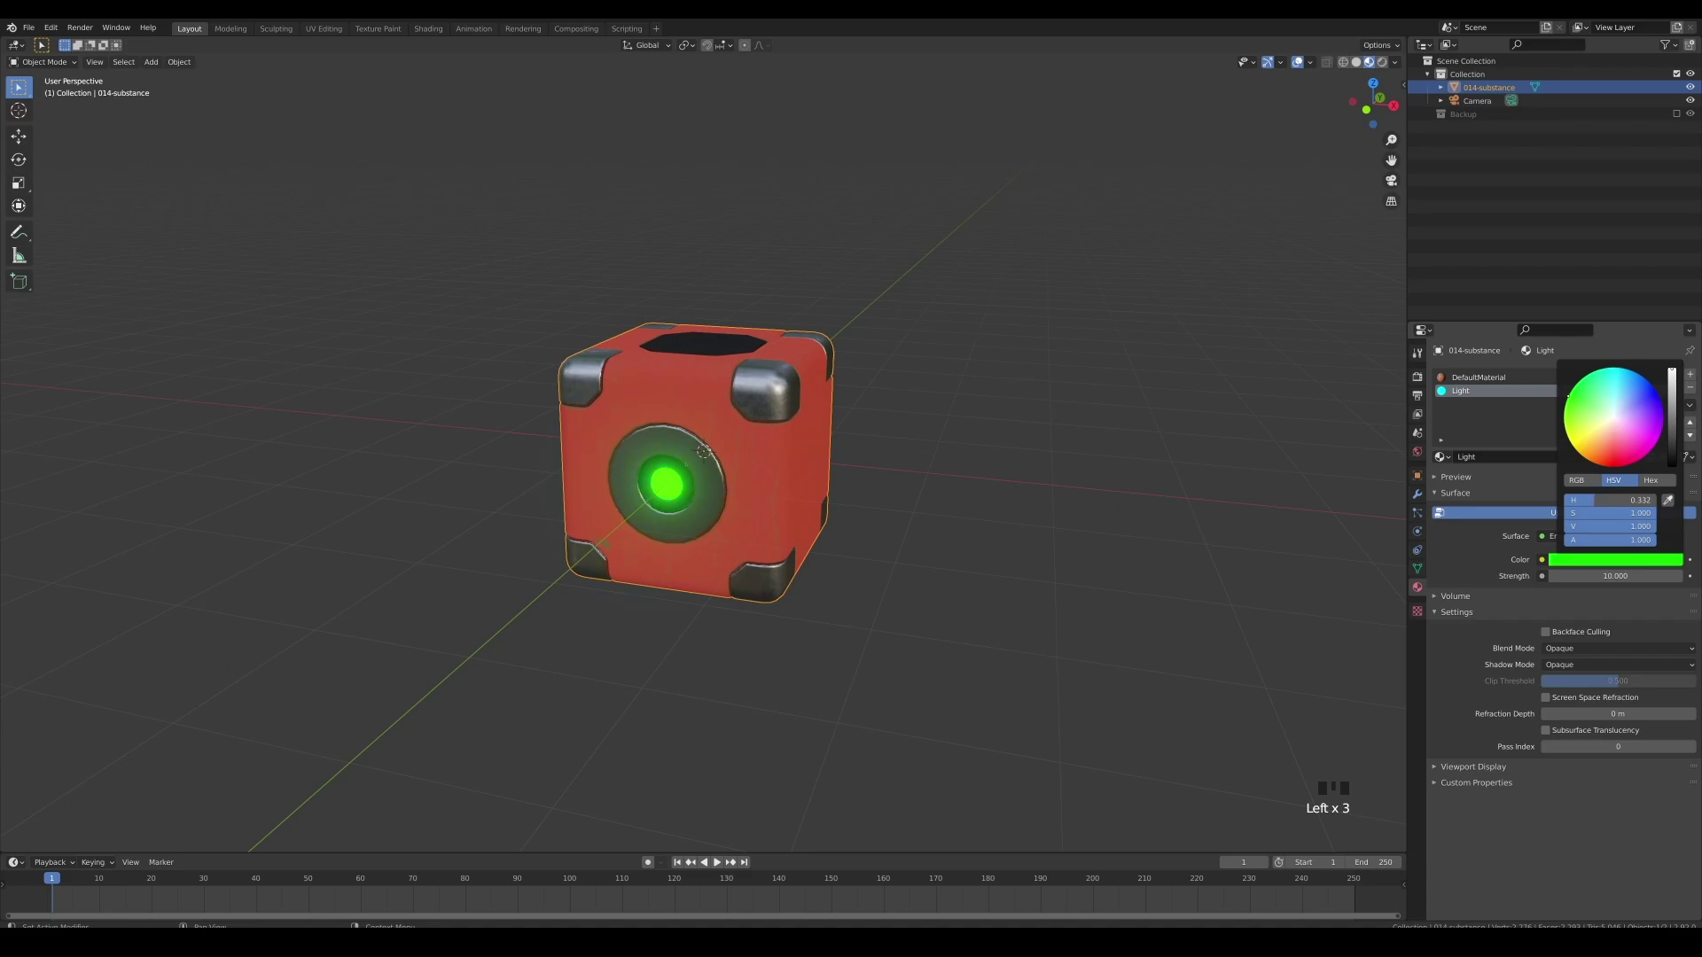
left_click(1645, 376)
scroll(778, 554, "up", 5)
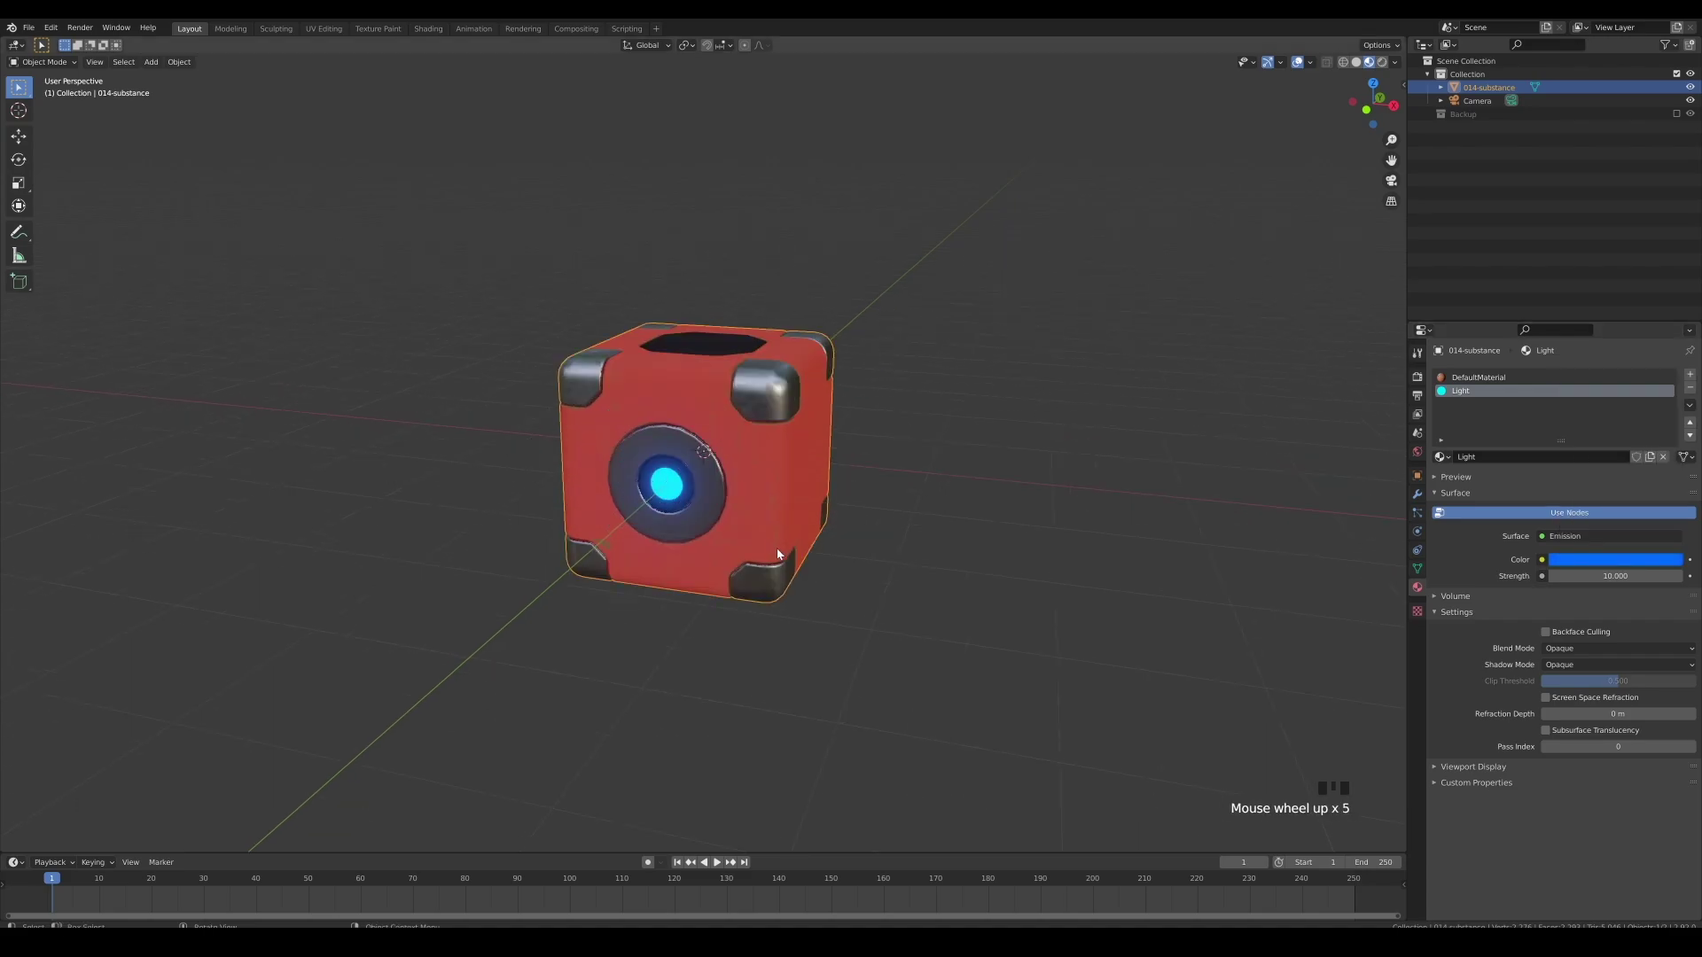
Move all of the cube's geometry up 1 m along Z in Edit Mode, leaving its origin at the base.
key("Tab")
key("a")
key("KP_1")
key("g")
key("z")
key("1")
key("Return")
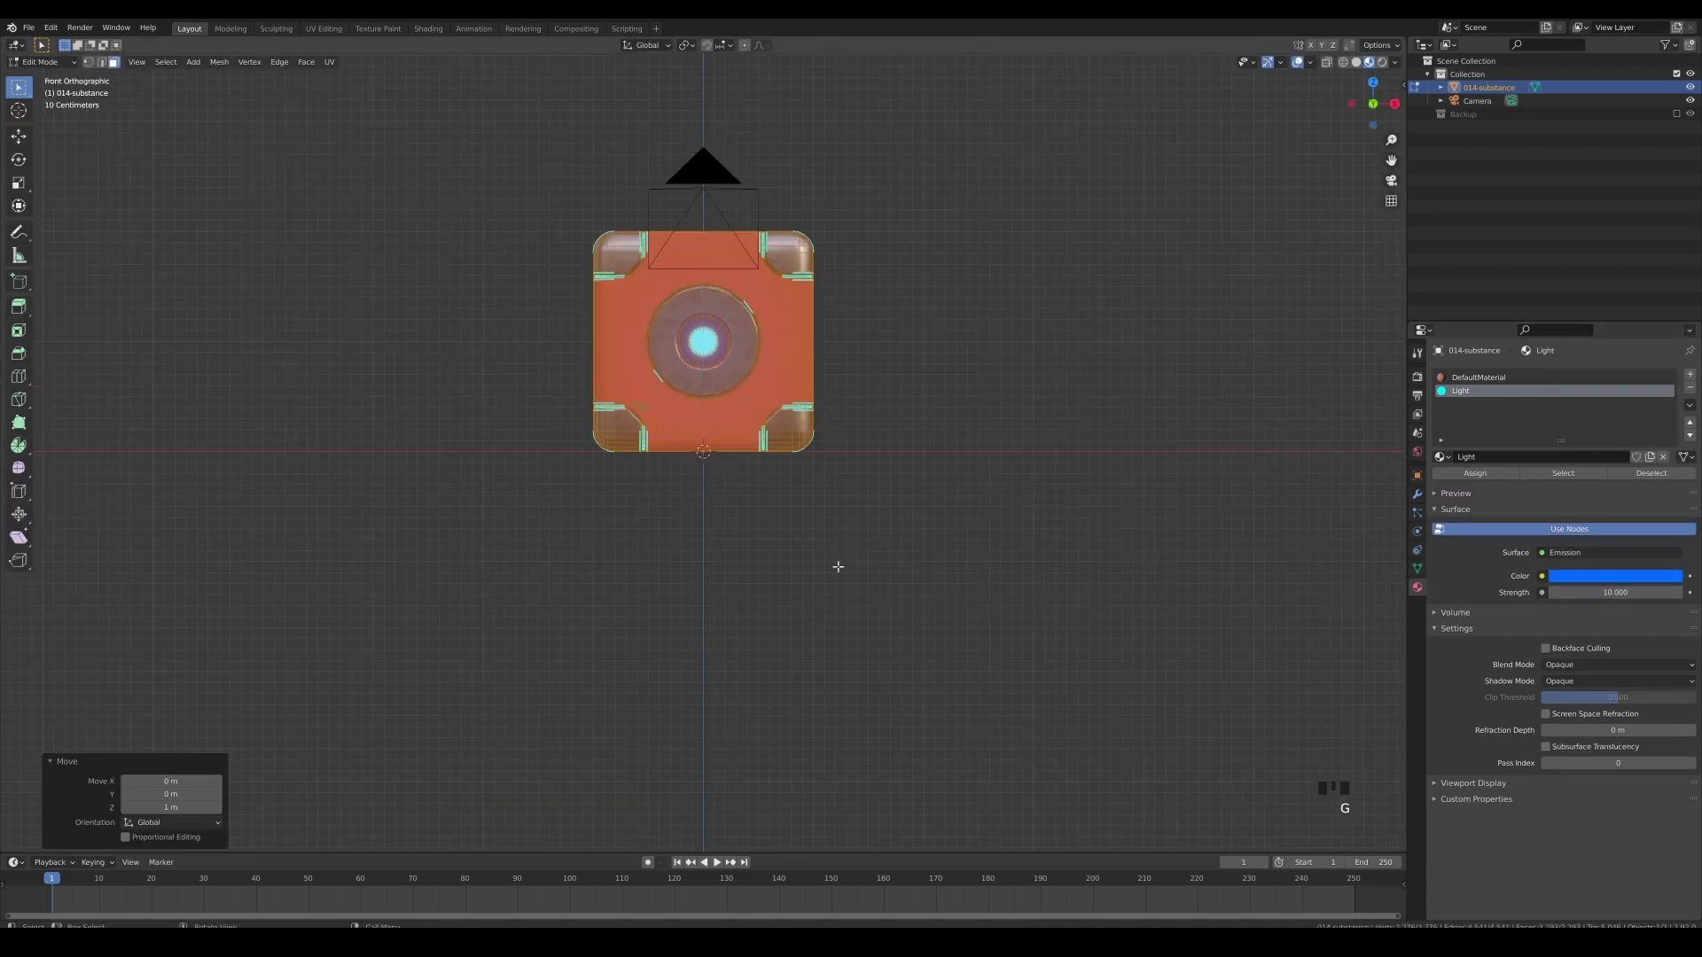
key("Tab")
scroll(861, 484, "down", 5)
middle_click_drag(916, 386, 806, 477)
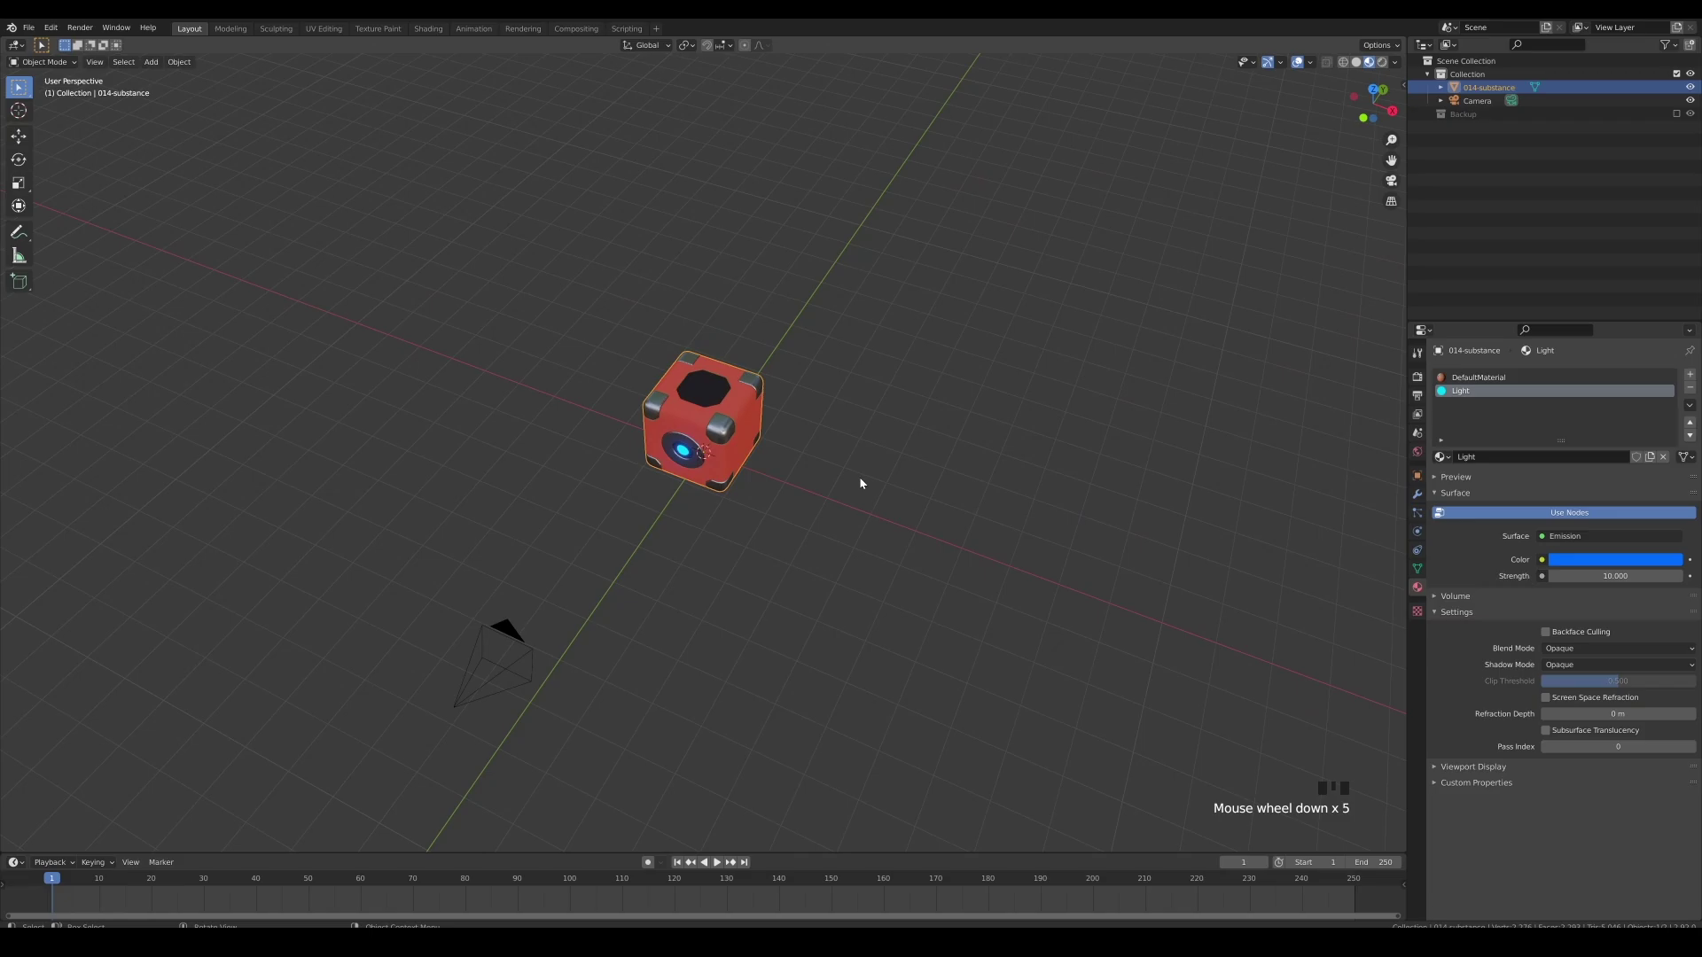
Add a plane, scale it up into a large floor and extrude its back edge upward into a wall.
key("shift+a")
left_click(855, 315)
scroll(767, 460, "down", 6)
key("Tab")
key("s")
left_click(535, 361)
left_click(780, 344)
key("e")
key("z")
left_click(811, 257)
Bevel the edge between floor and wall into a wide multi-segment curve and shade the backdrop smooth.
left_click(887, 425)
key("ctrl+b")
scroll(1024, 426, "up", 10)
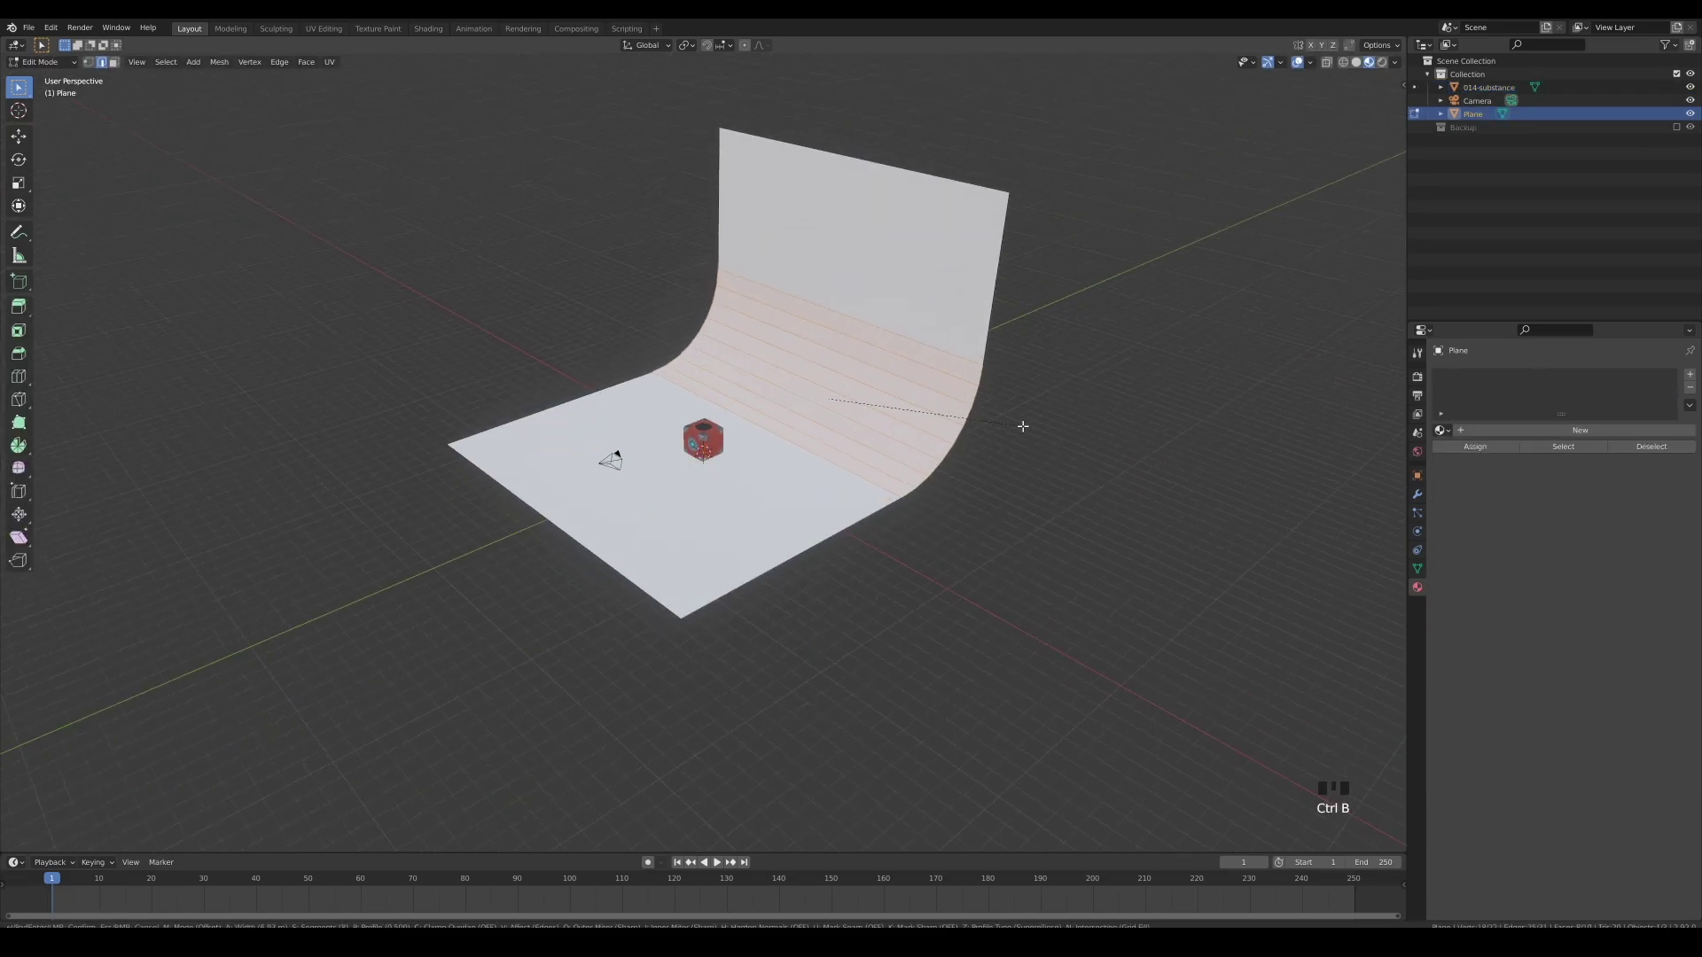
left_click(1022, 426)
key("Tab")
right_click(880, 371)
left_click(879, 371)
Look through the camera, raise it and shift it along its local Z axis to reframe the cube on the backdrop.
key("KP_0")
scroll(886, 497, "down", 6)
left_click(869, 517)
key("g")
key("z")
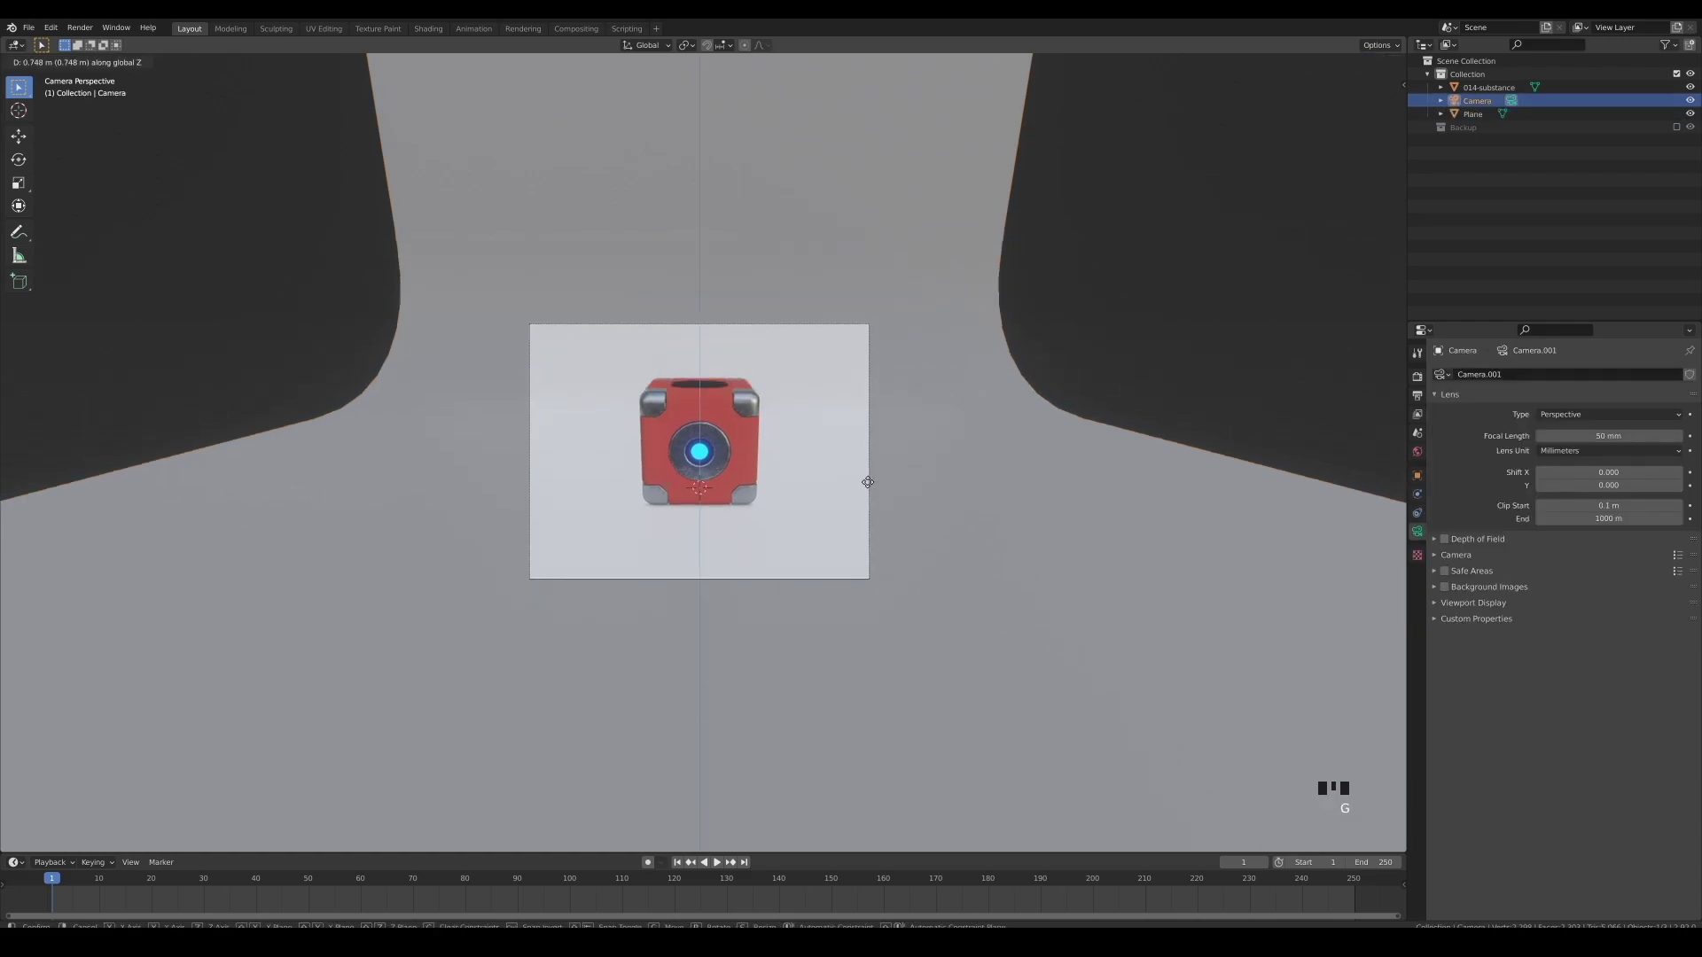
left_click(897, 508)
key("g")
key("z")
key("z")
left_click(874, 551)
Rotate the cube about −25° around Z and slide it about 1.33 m along X and −0.58 m along Y.
left_click(742, 493)
key("r")
key("z")
left_click(824, 528)
key("g")
key("shift+z")
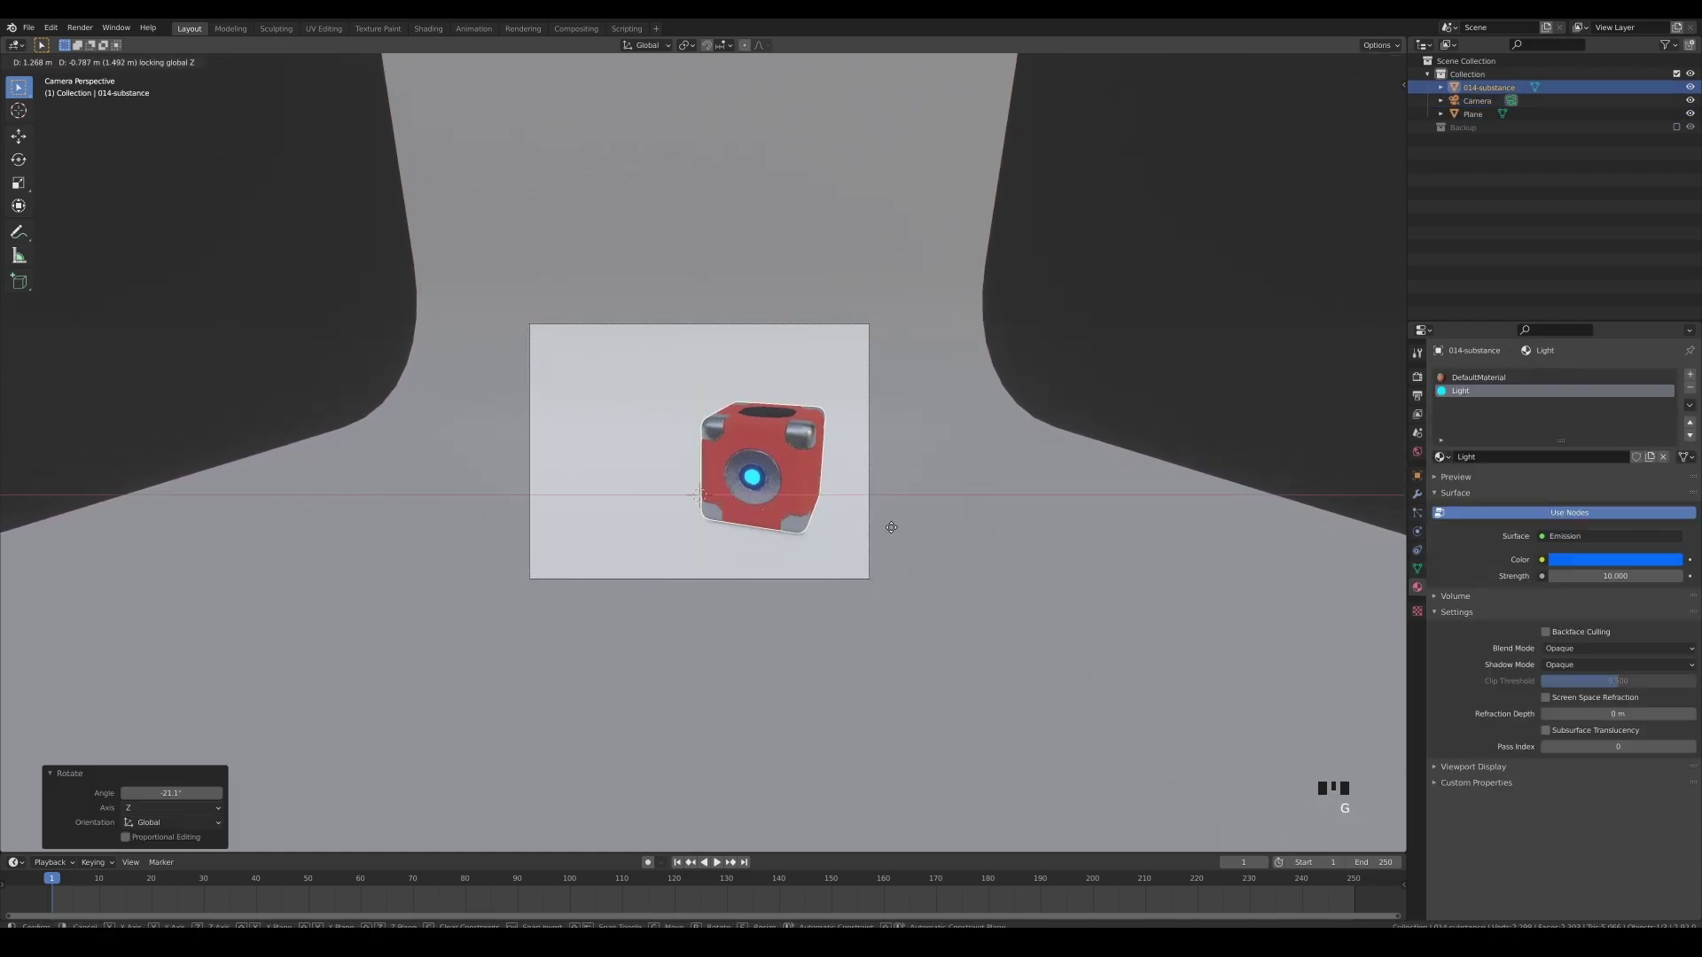
left_click(908, 523)
Pull the camera farther back so the cube appears smaller in the frame.
scroll(887, 463, "down", 3)
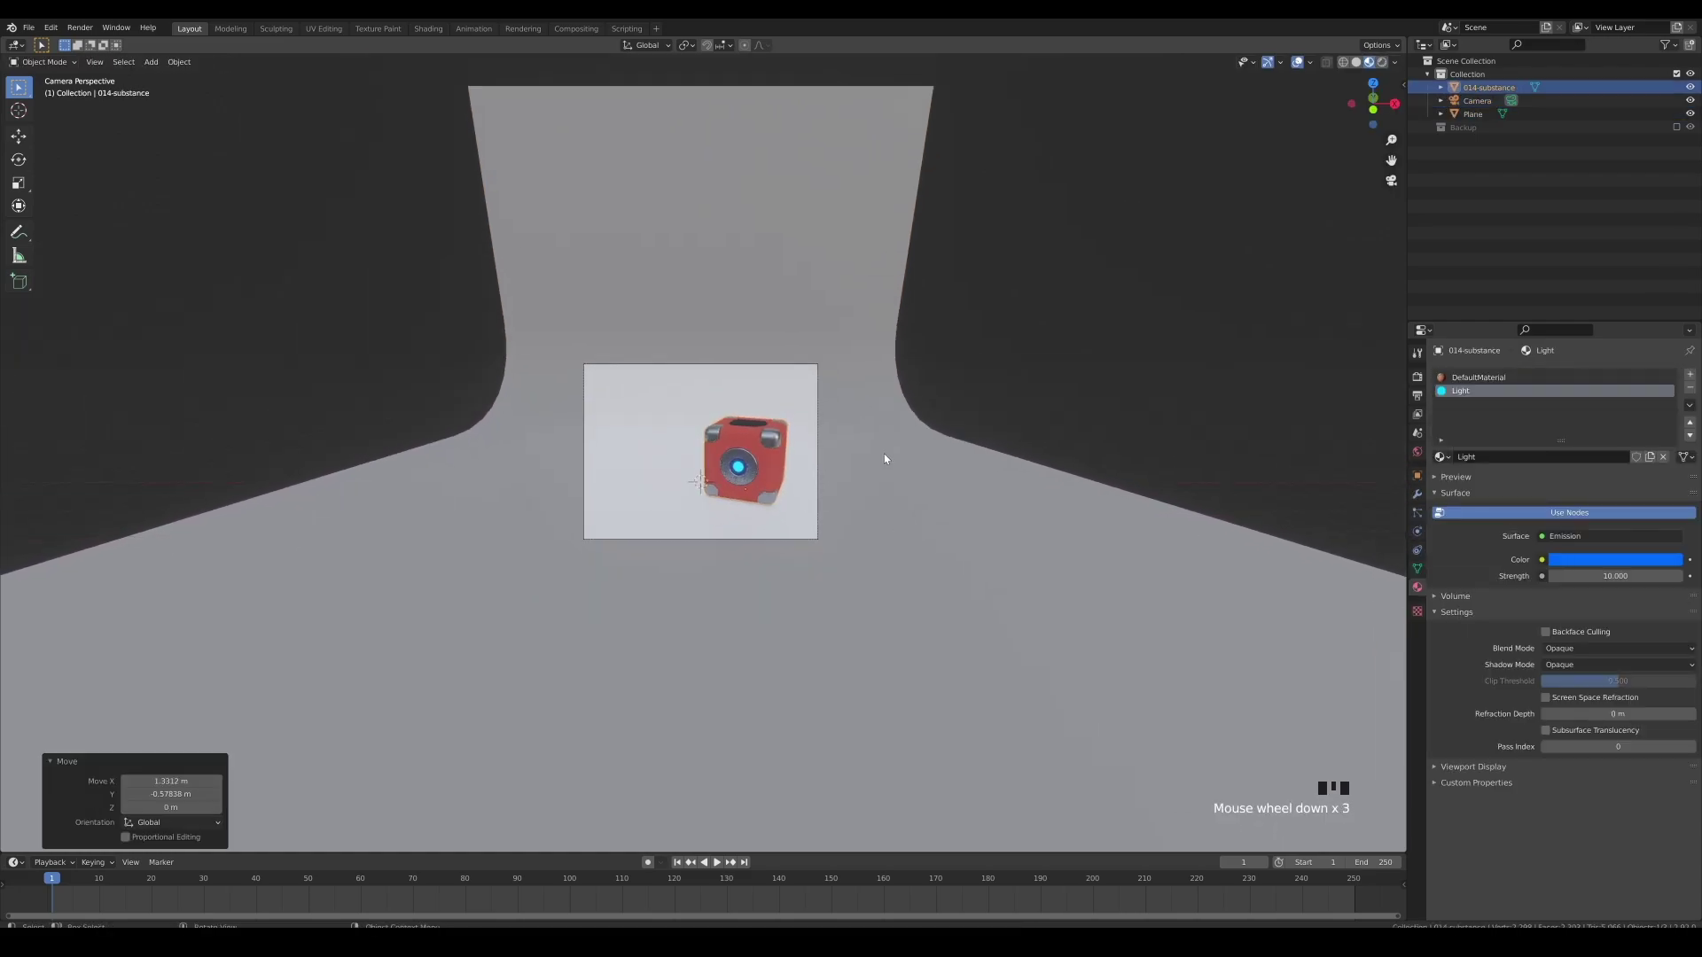
left_click(817, 471)
left_click(818, 471)
left_click(920, 411)
left_click(817, 475)
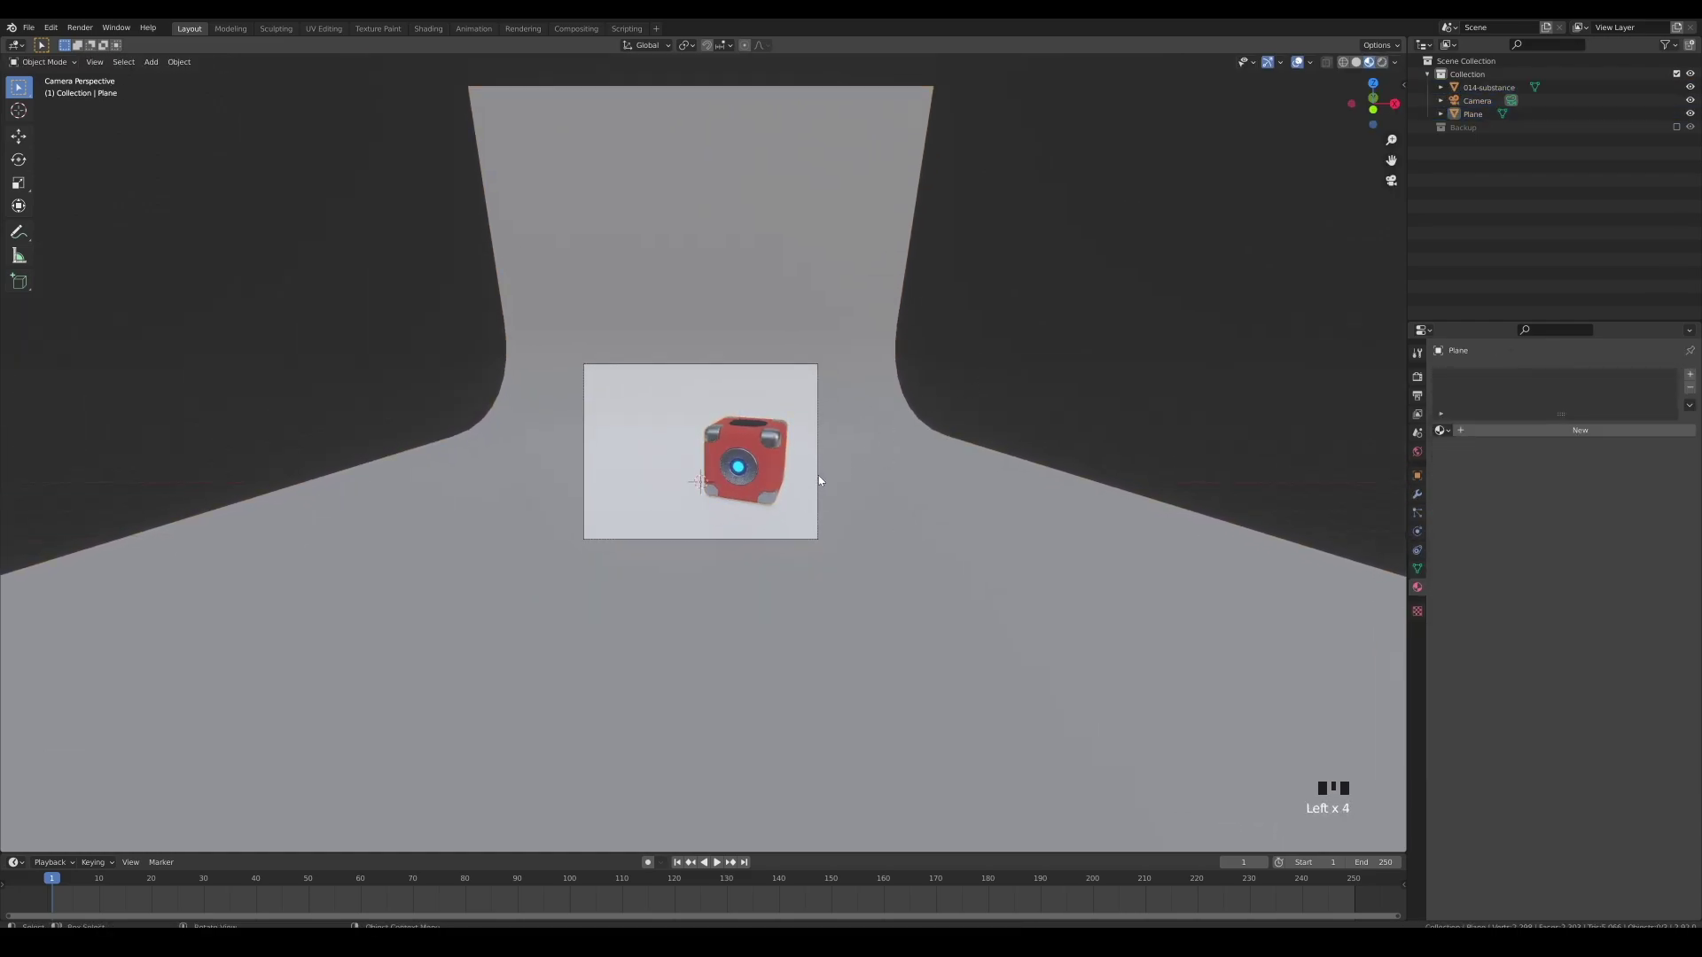
Create a linked duplicate of the cube beside and slightly behind the original, and rotate it around Z.
left_click(767, 474)
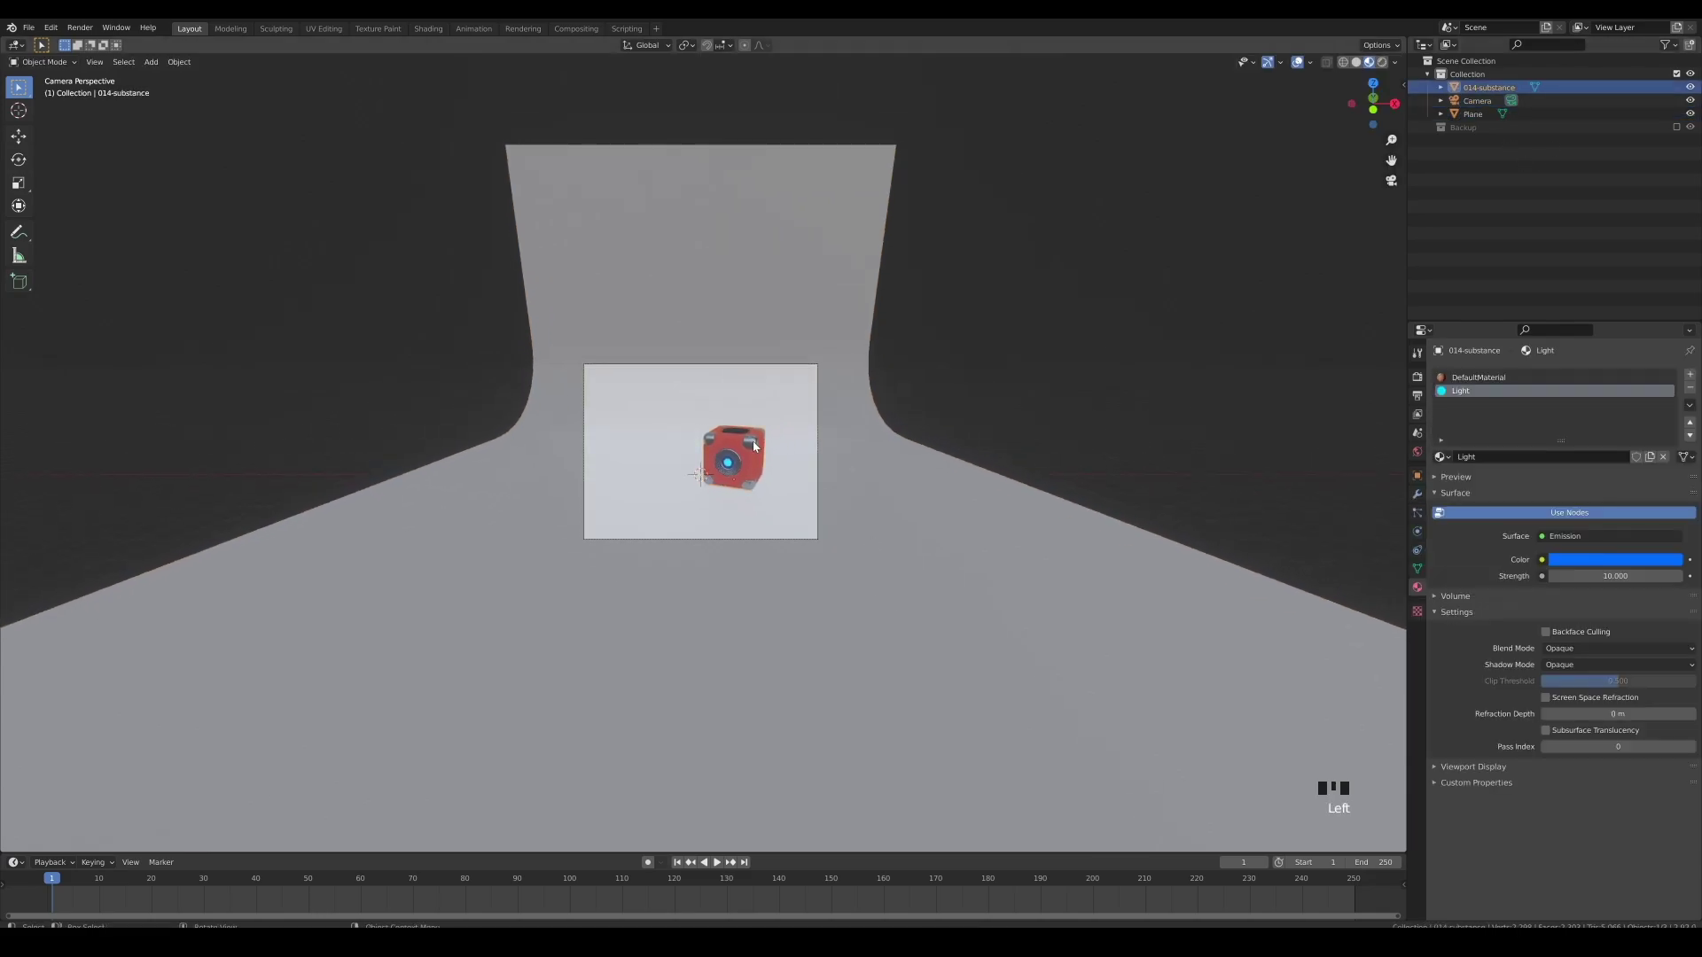
scroll(895, 532, "up", 7)
key("alt+d")
key("shift+z")
left_click(622, 450)
key("r")
key("z")
left_click(603, 486)
Create a second linked duplicate and place it above the two cubes as the top of the stack.
middle_click_drag(607, 489, 687, 549)
key("alt+d")
left_click(801, 385)
middle_click_drag(801, 385, 678, 359)
key("g")
key("z")
left_click(825, 351)
Fine-tune the top cube's height in front view so it rests on the two lower cubes.
key("KP_1")
scroll(847, 330, "up", 8)
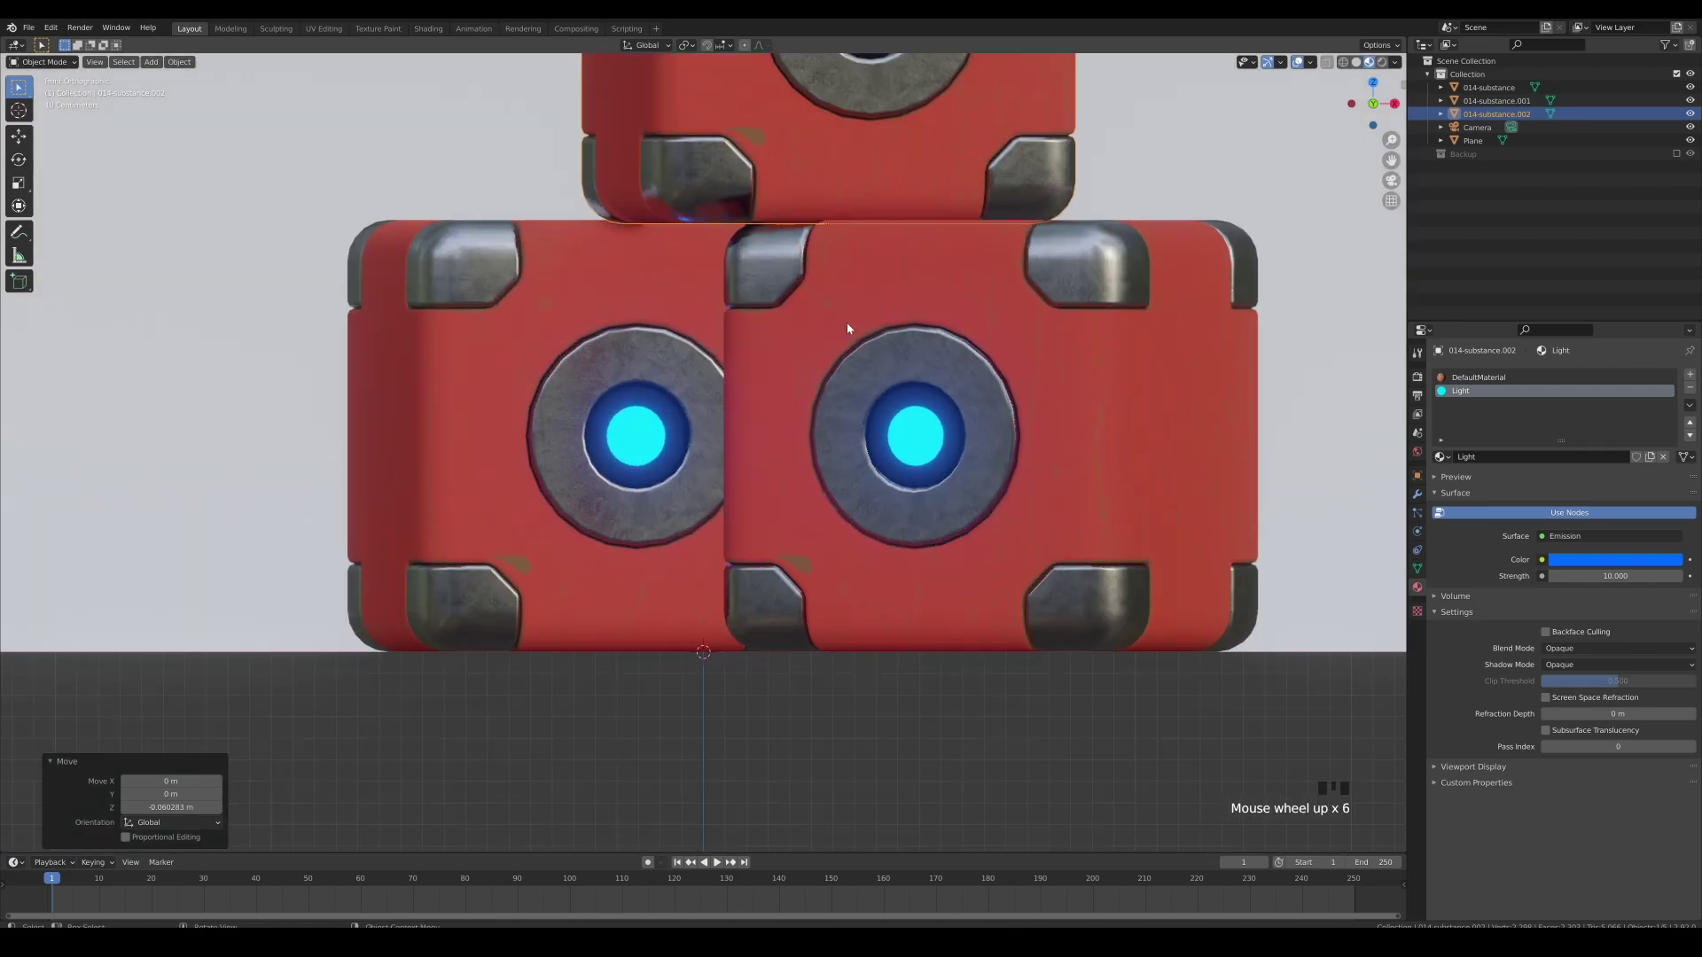
key("g")
key("z")
left_click(810, 359)
Return to the camera view and raise the camera to centre the three-cube stack vertically.
key("KP_0")
left_click(1112, 359)
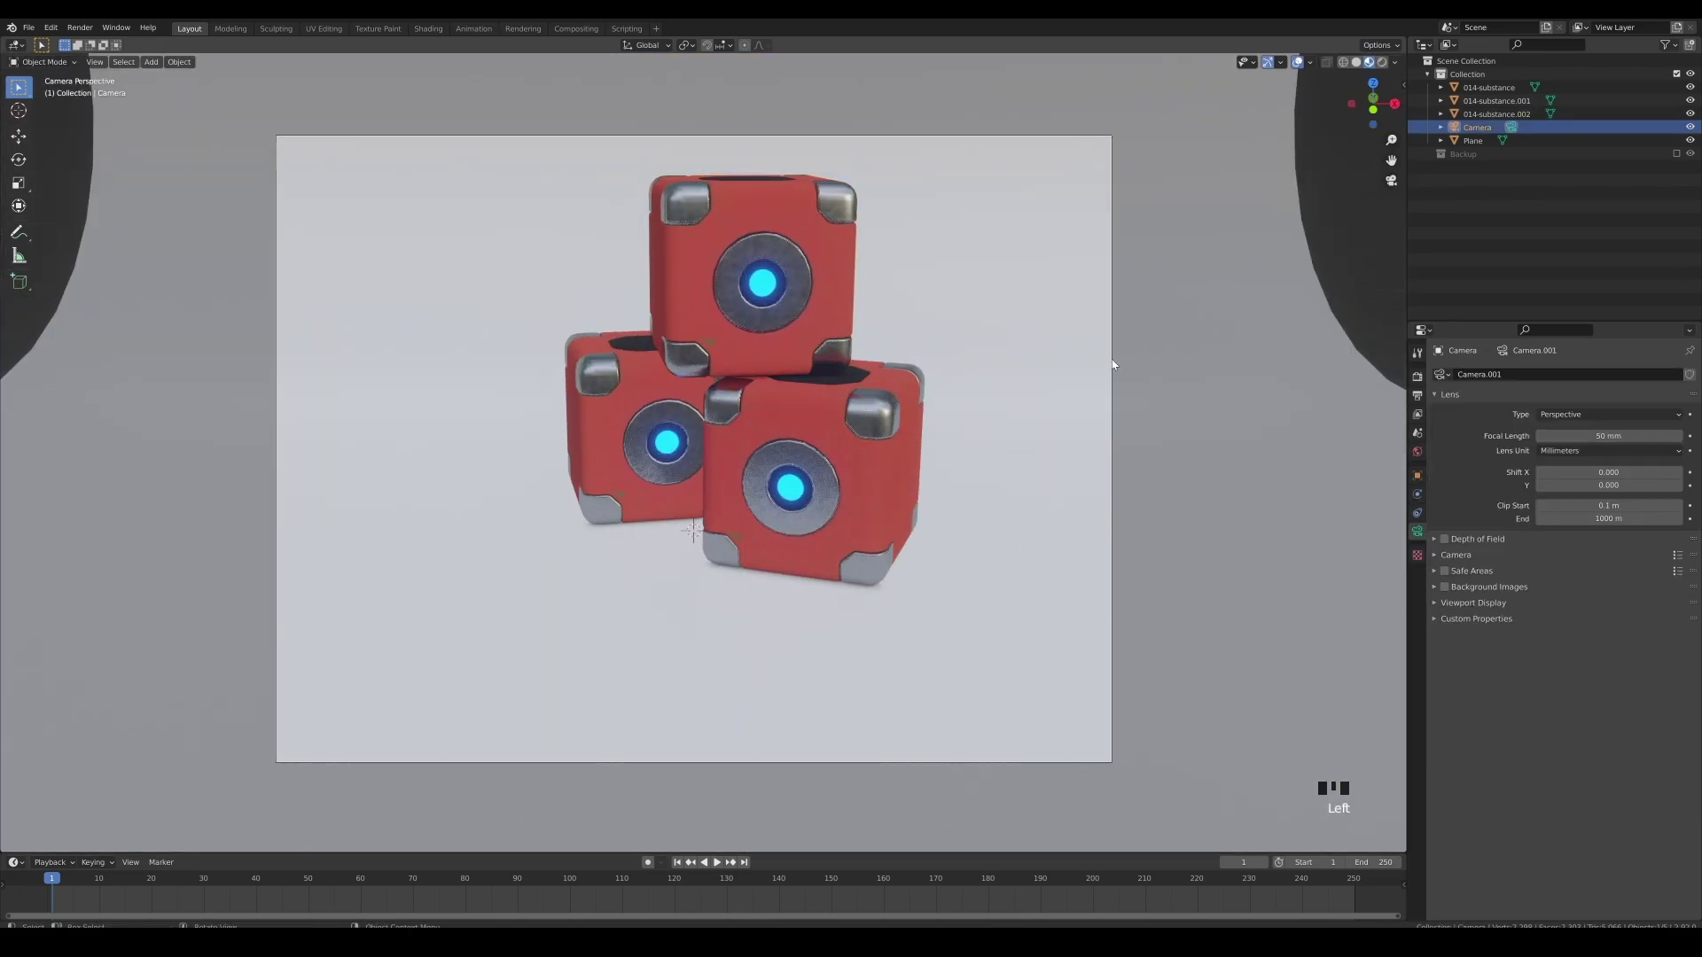
key("g")
key("z")
left_click(1170, 458)
Rotate the front cube about −20° around Z and slide it about 0.44 m outward on the floor.
left_click(877, 552)
key("r")
key("z")
left_click(936, 606)
key("g")
key("shift+z")
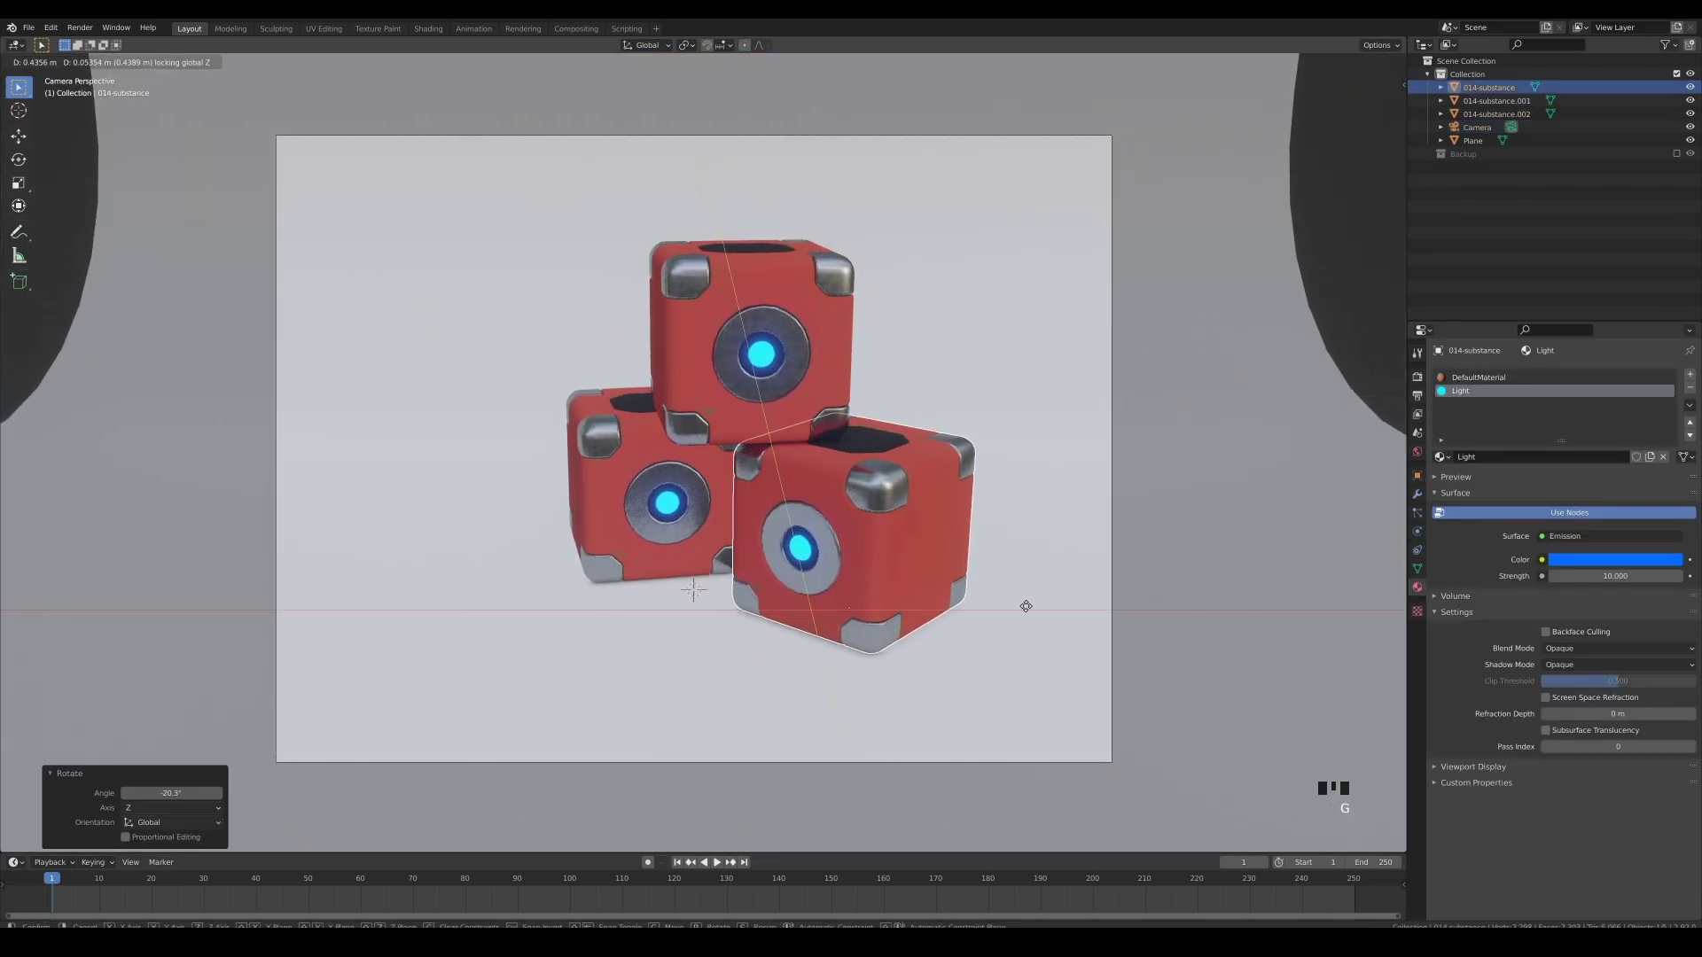
left_click(1026, 604)
Raise the camera about 0.12 m and shift it along X to centre the stack in the frame.
left_click(755, 349)
left_click(1111, 479)
left_click(1487, 129)
key("g")
key("z")
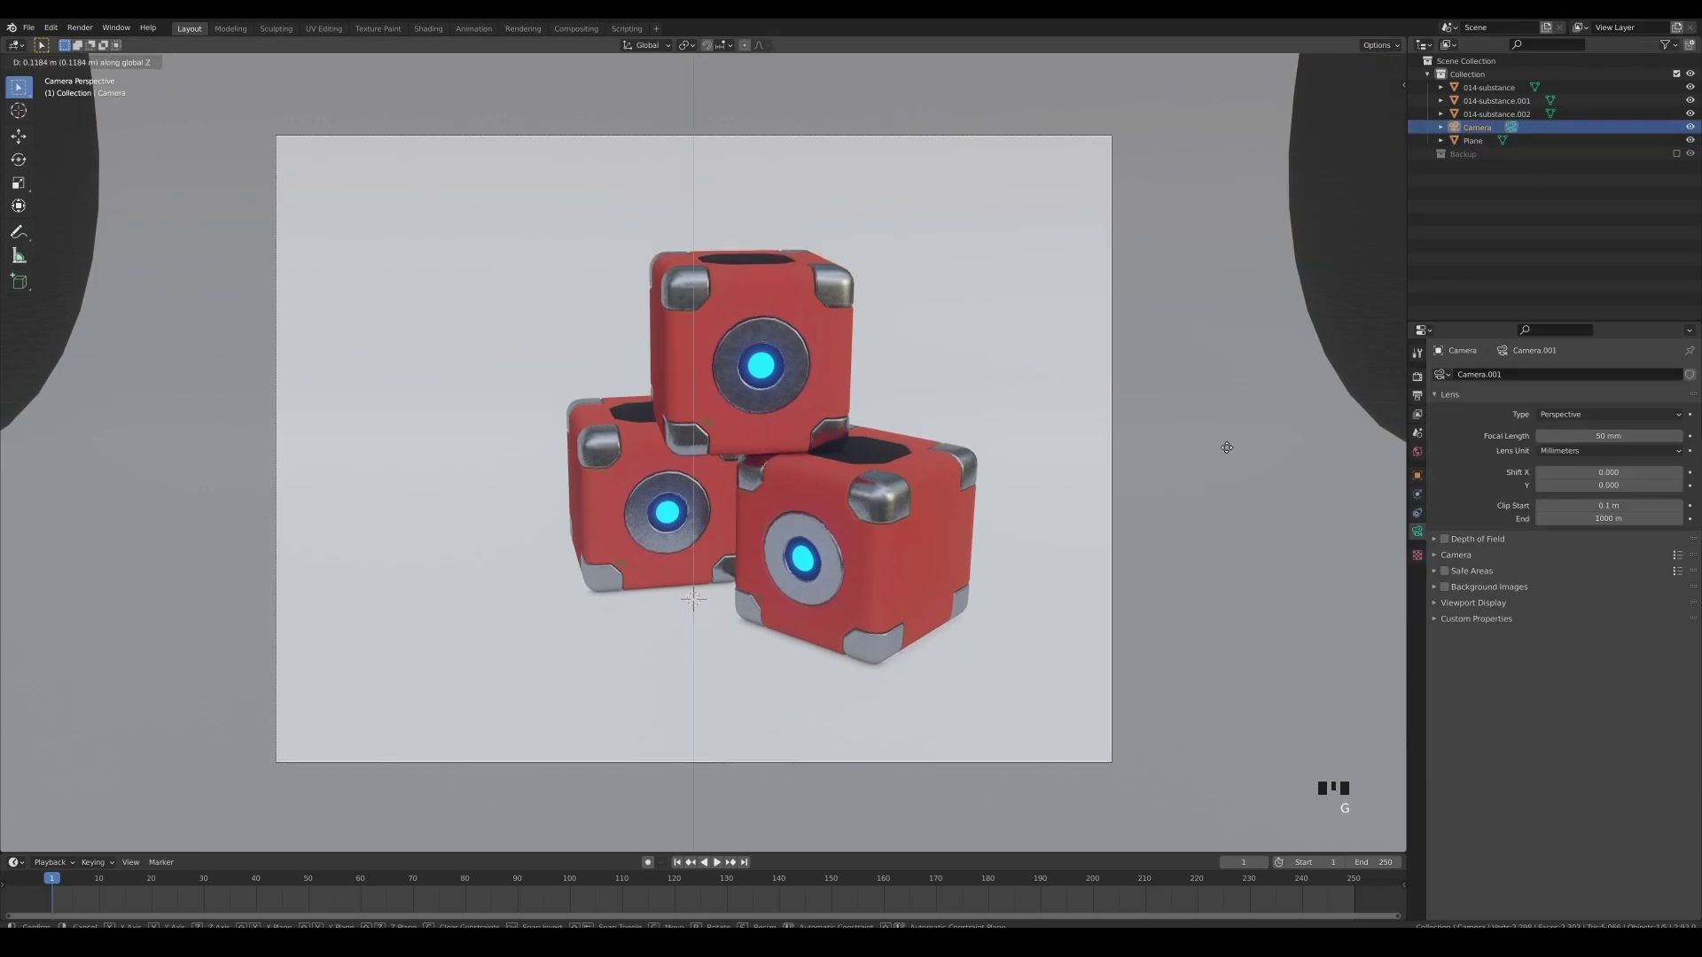
left_click(1227, 447)
key("g")
key("x")
left_click(1334, 457)
Give the backdrop plane a new material named Bg with a black base colour.
left_click(1347, 479)
left_click(1579, 430)
double_click(1463, 378)
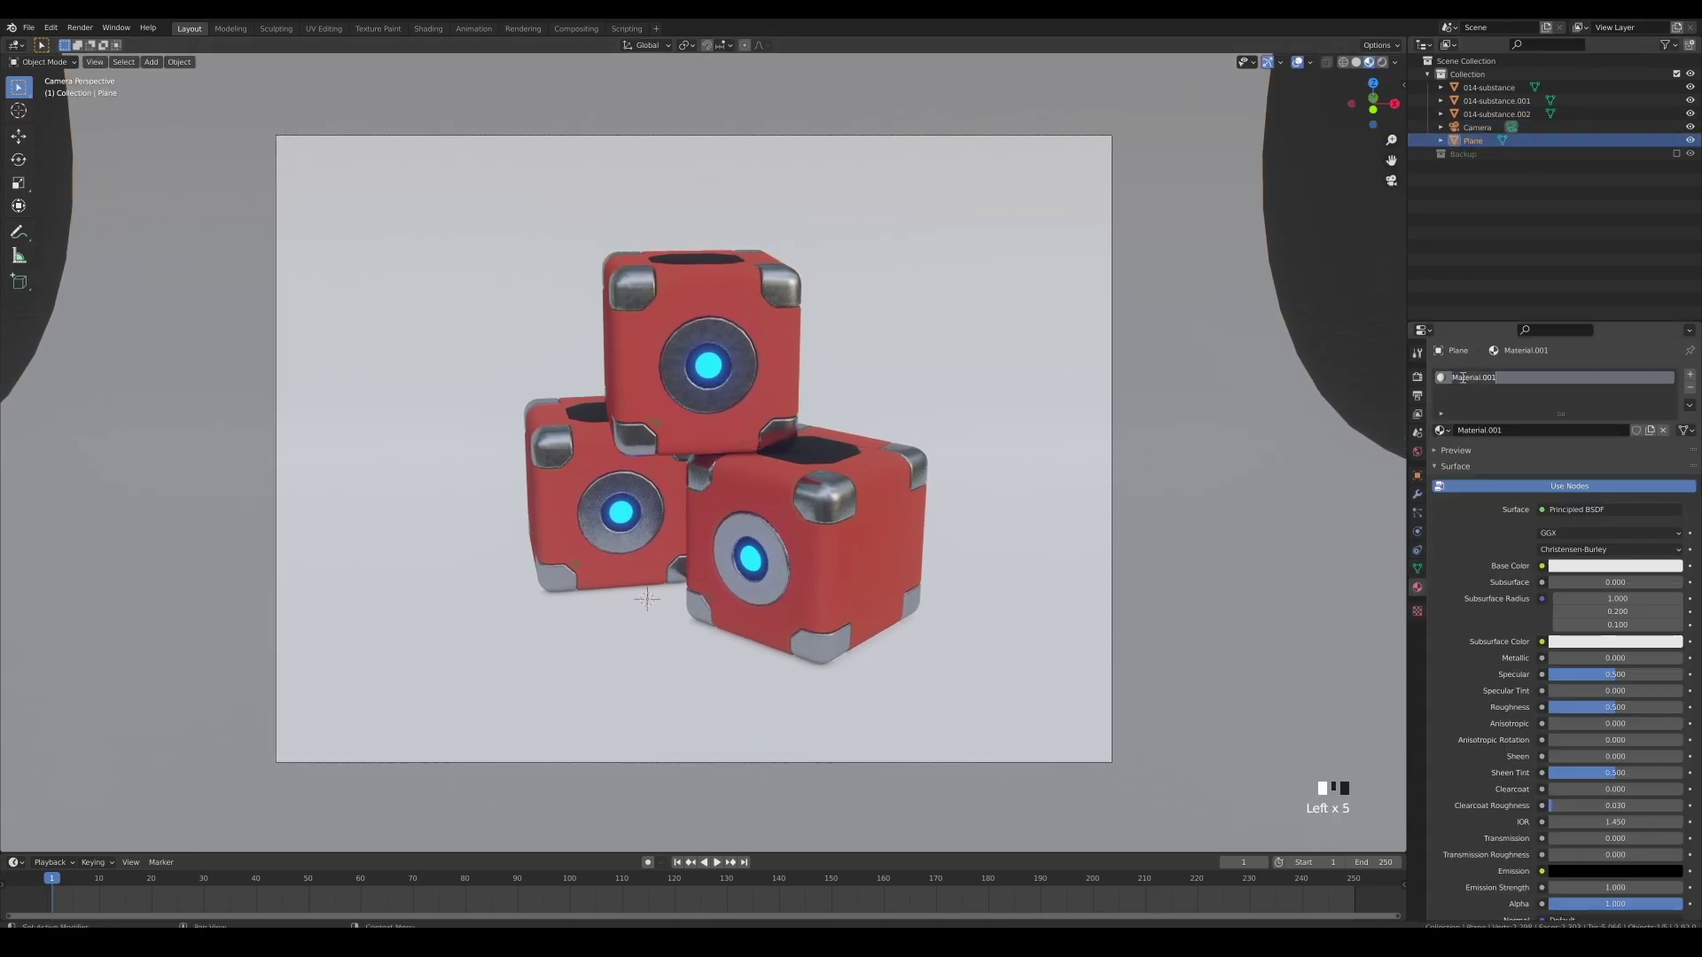
left_click(1571, 567)
left_click_drag(1672, 416, 1672, 475)
scroll(800, 507, "down", 2)
key("shift+a")
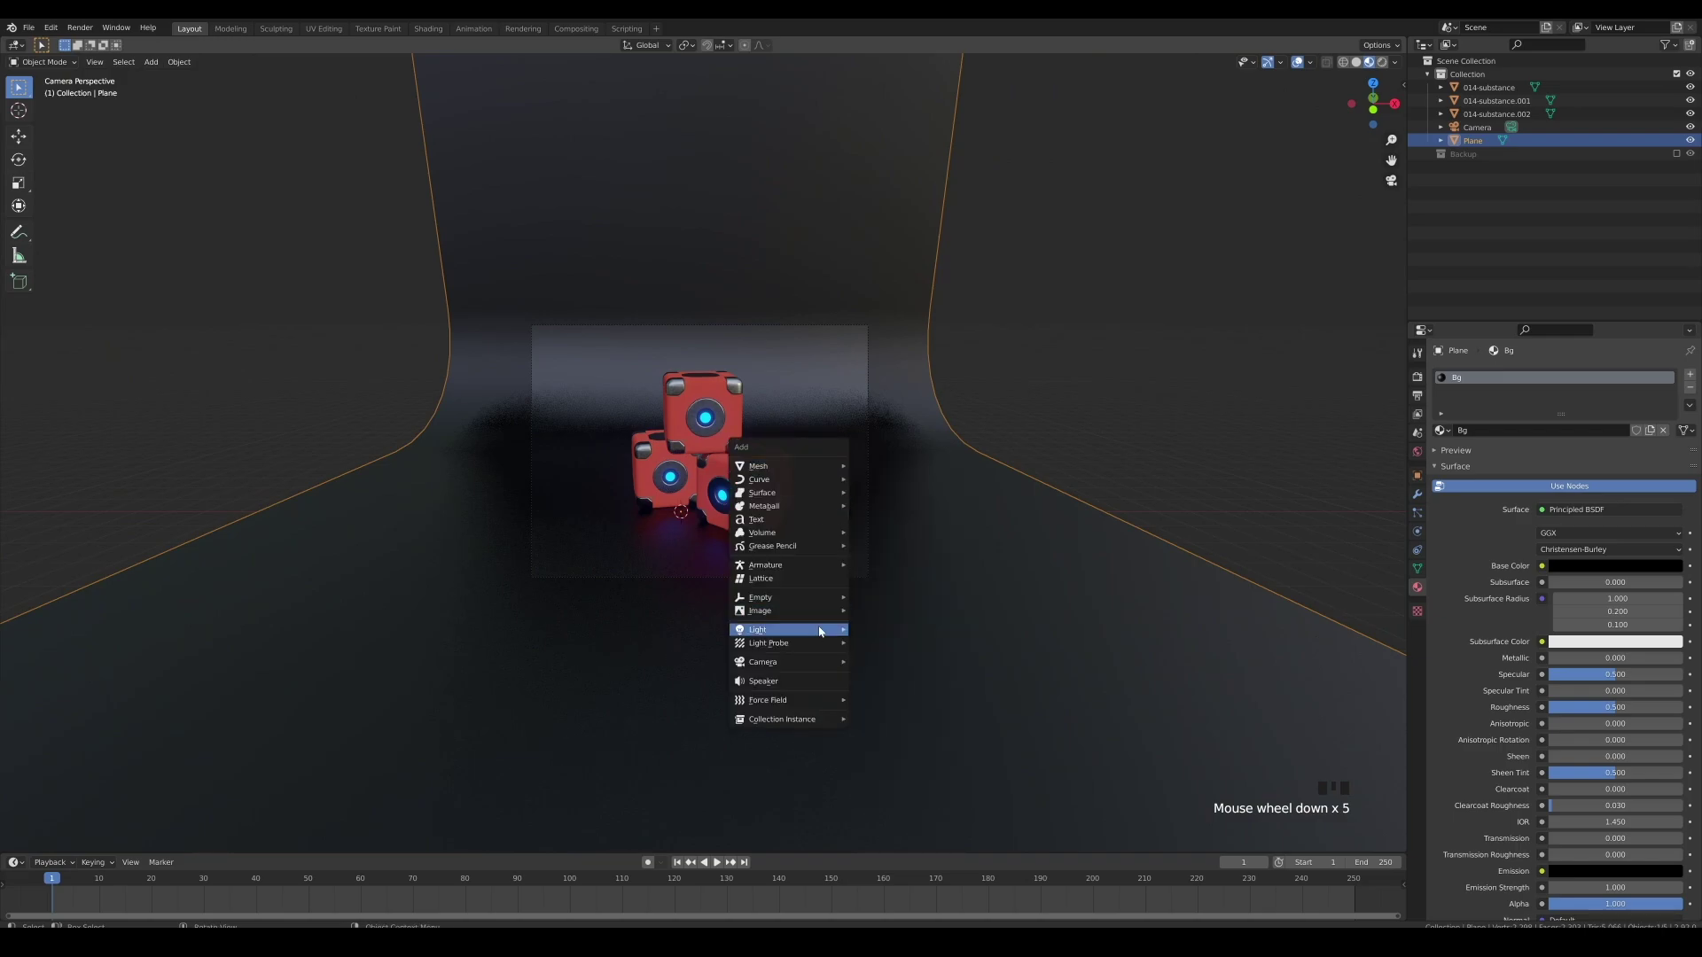
mouse_move(829, 629)
left_click(886, 660)
key("z")
key("x")
left_click(887, 658)
Add an area light, raise it high above the cubes and set its power to 500 W.
key("shift+a")
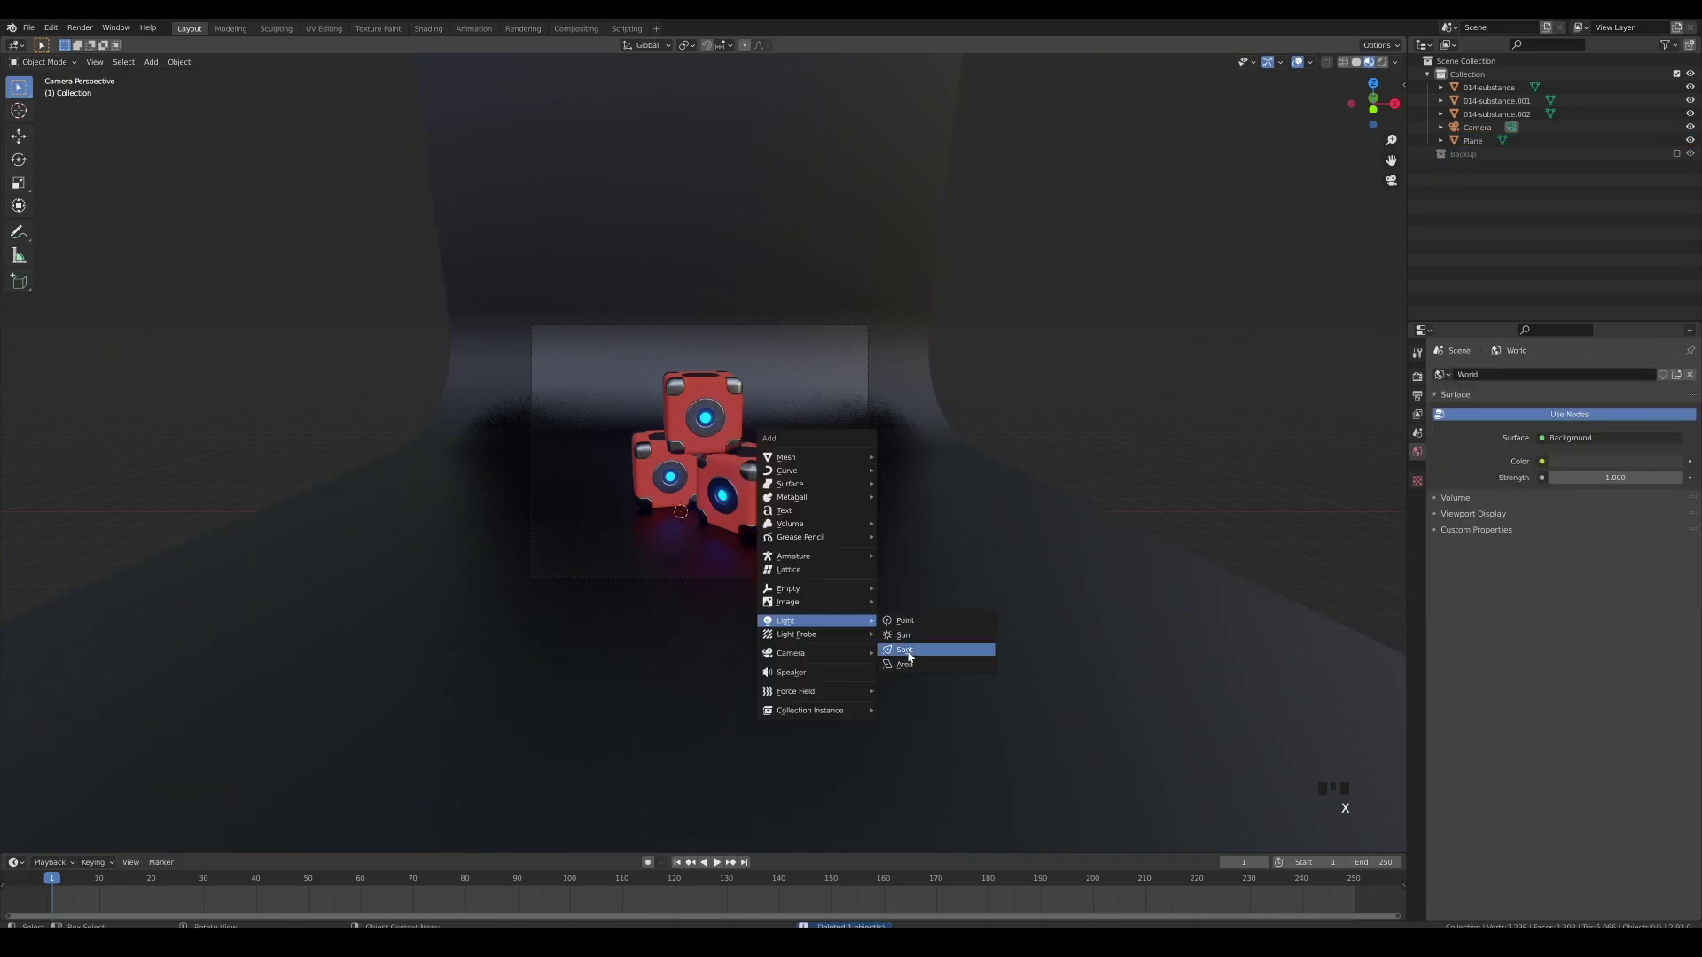
left_click(906, 664)
key("g")
key("z")
left_click(846, 410)
double_click(1616, 461)
type("5")
Enable scene lights and scene world for the viewport's material preview shading.
left_click(1394, 62)
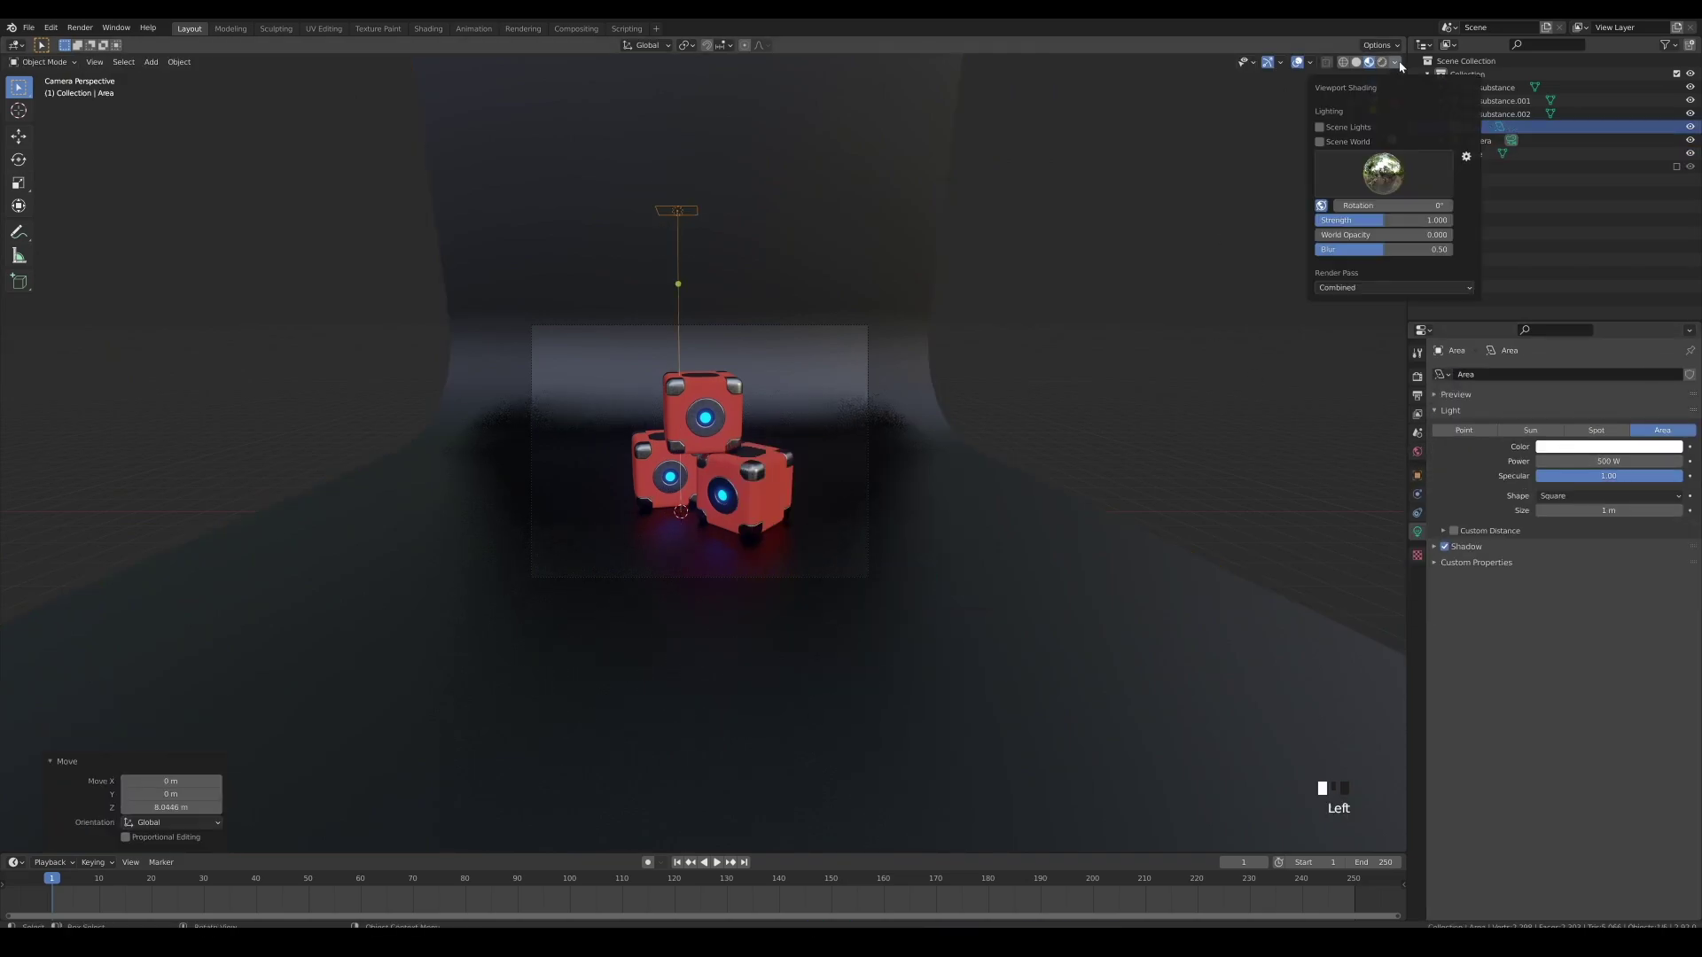
left_click(1330, 128)
left_click(1333, 142)
Enlarge the overhead area light to about 3.71 m and raise it about 1.06 m.
left_click_drag(771, 234, 771, 234)
key("g")
key("z")
left_click(773, 186)
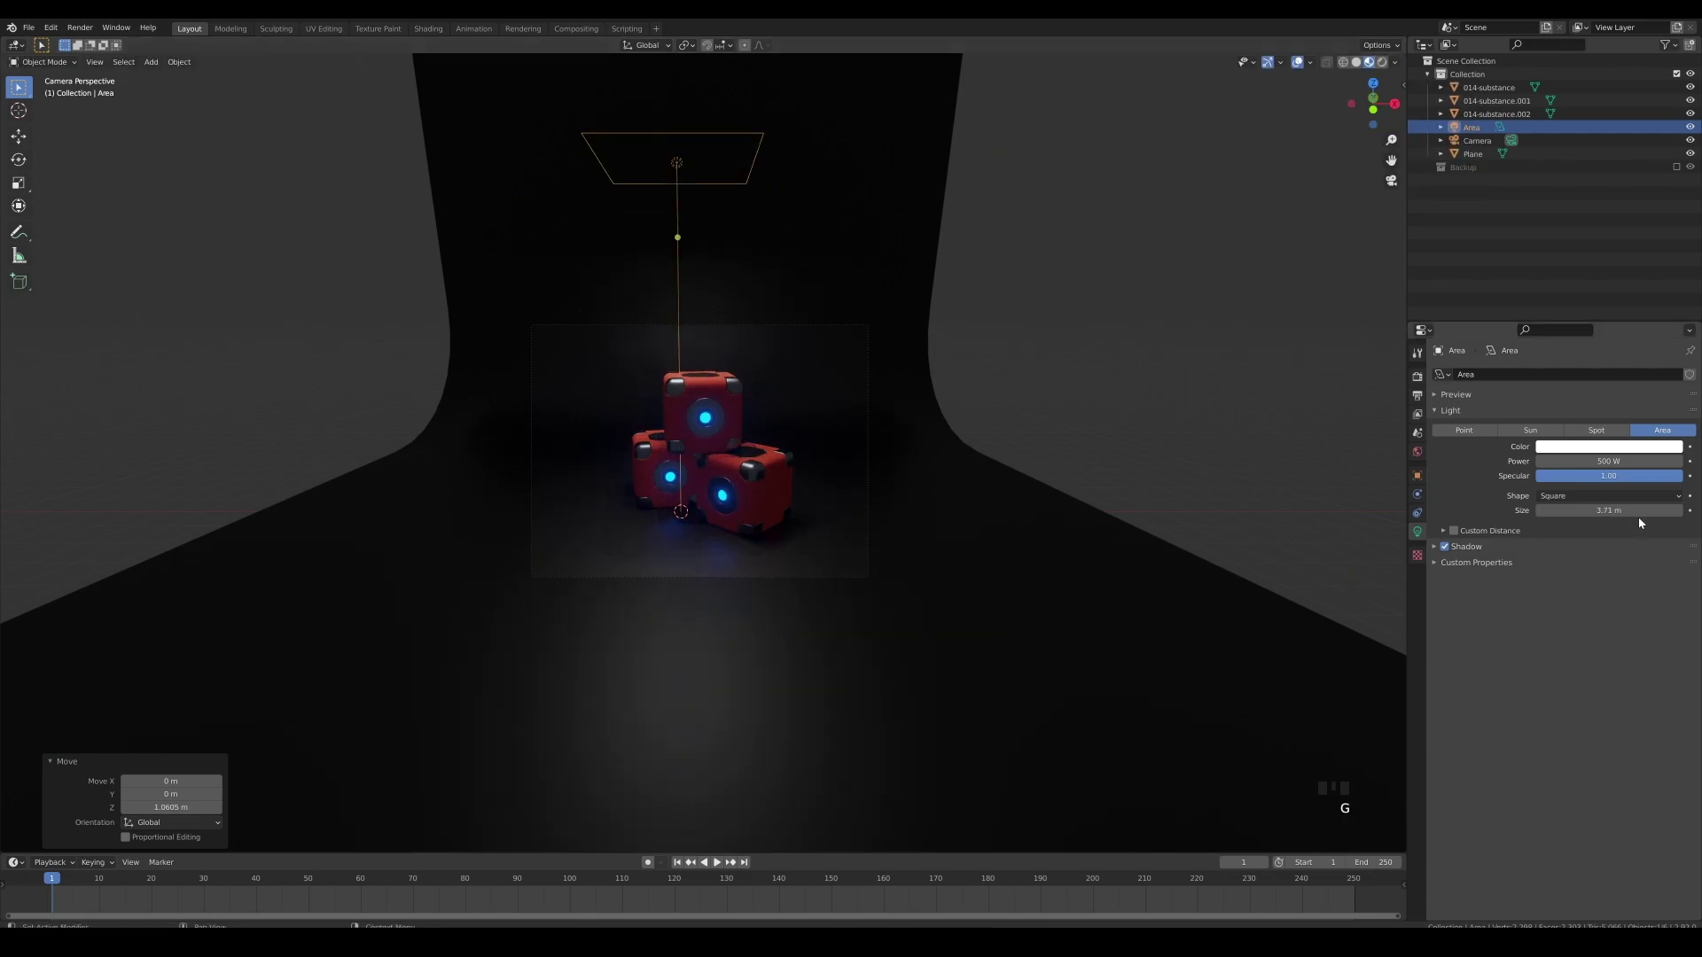
Increase the overhead area light's power to 1500 W.
left_click(1612, 466)
type("1500")
key("Return")
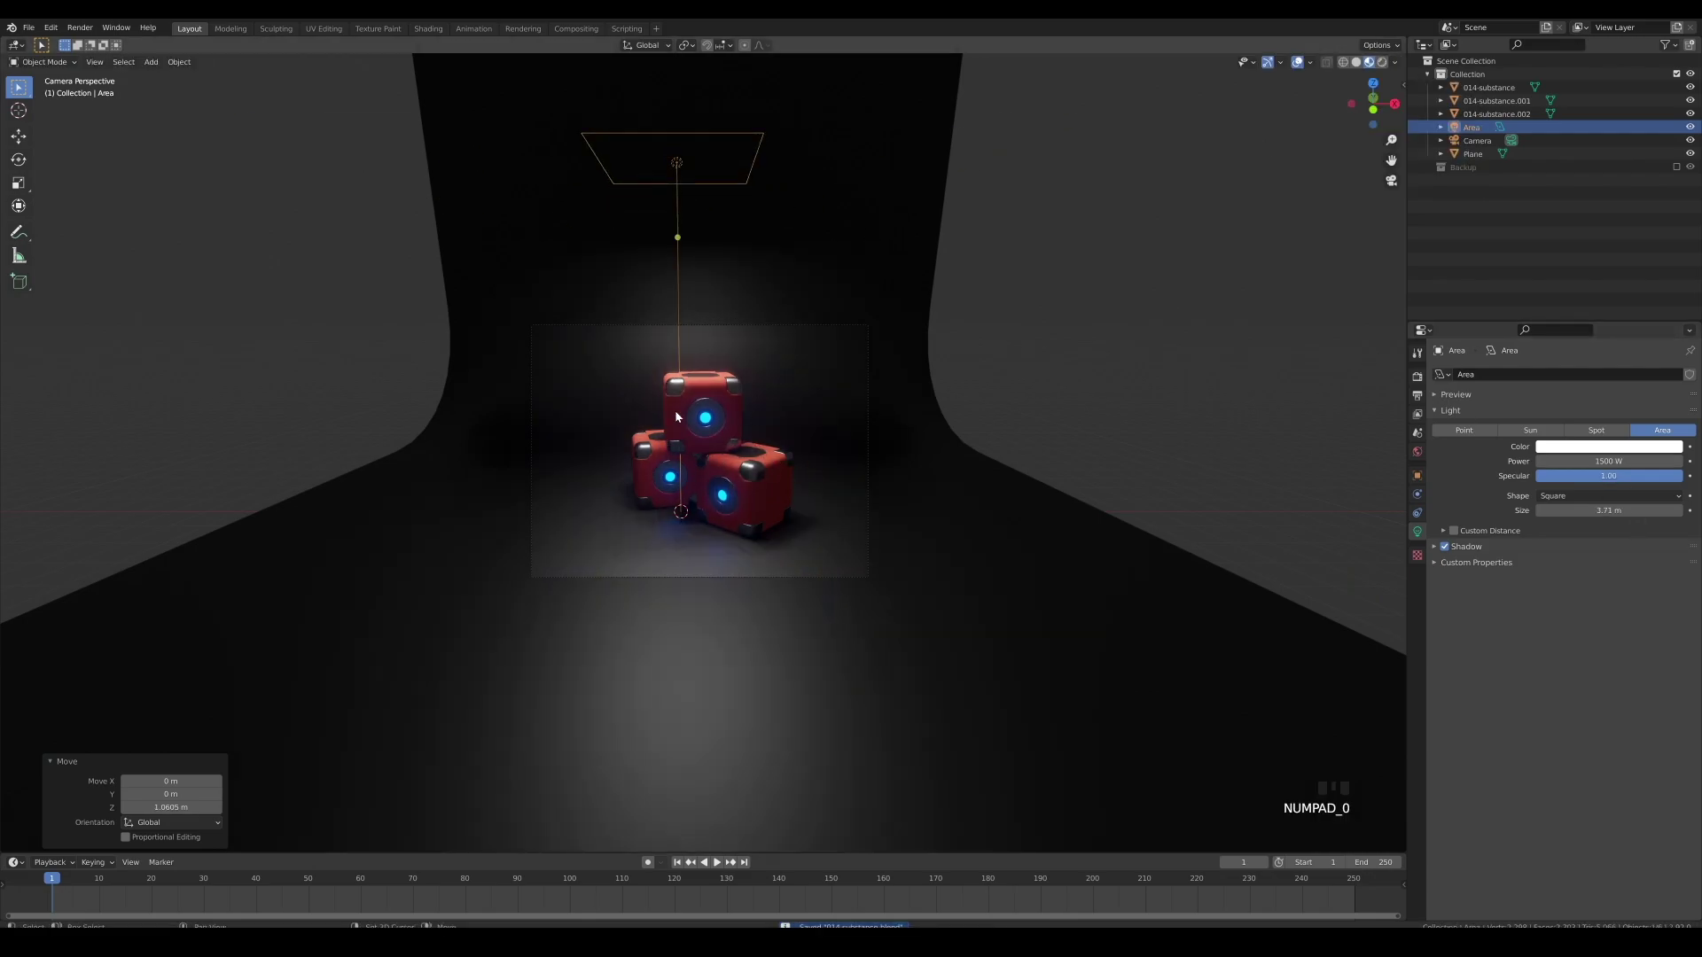
Duplicate the area light along Y to behind the cubes and lower the copy about 4.3 m.
scroll(790, 498, "down", 5)
middle_click_drag(676, 417, 856, 495)
key("shift+d")
key("y")
left_click(785, 459)
key("g")
key("z")
left_click(790, 523)
Rotate the duplicated area light 45° around X to aim it at the backdrop wall.
key("r")
key("x")
key("4")
key("5")
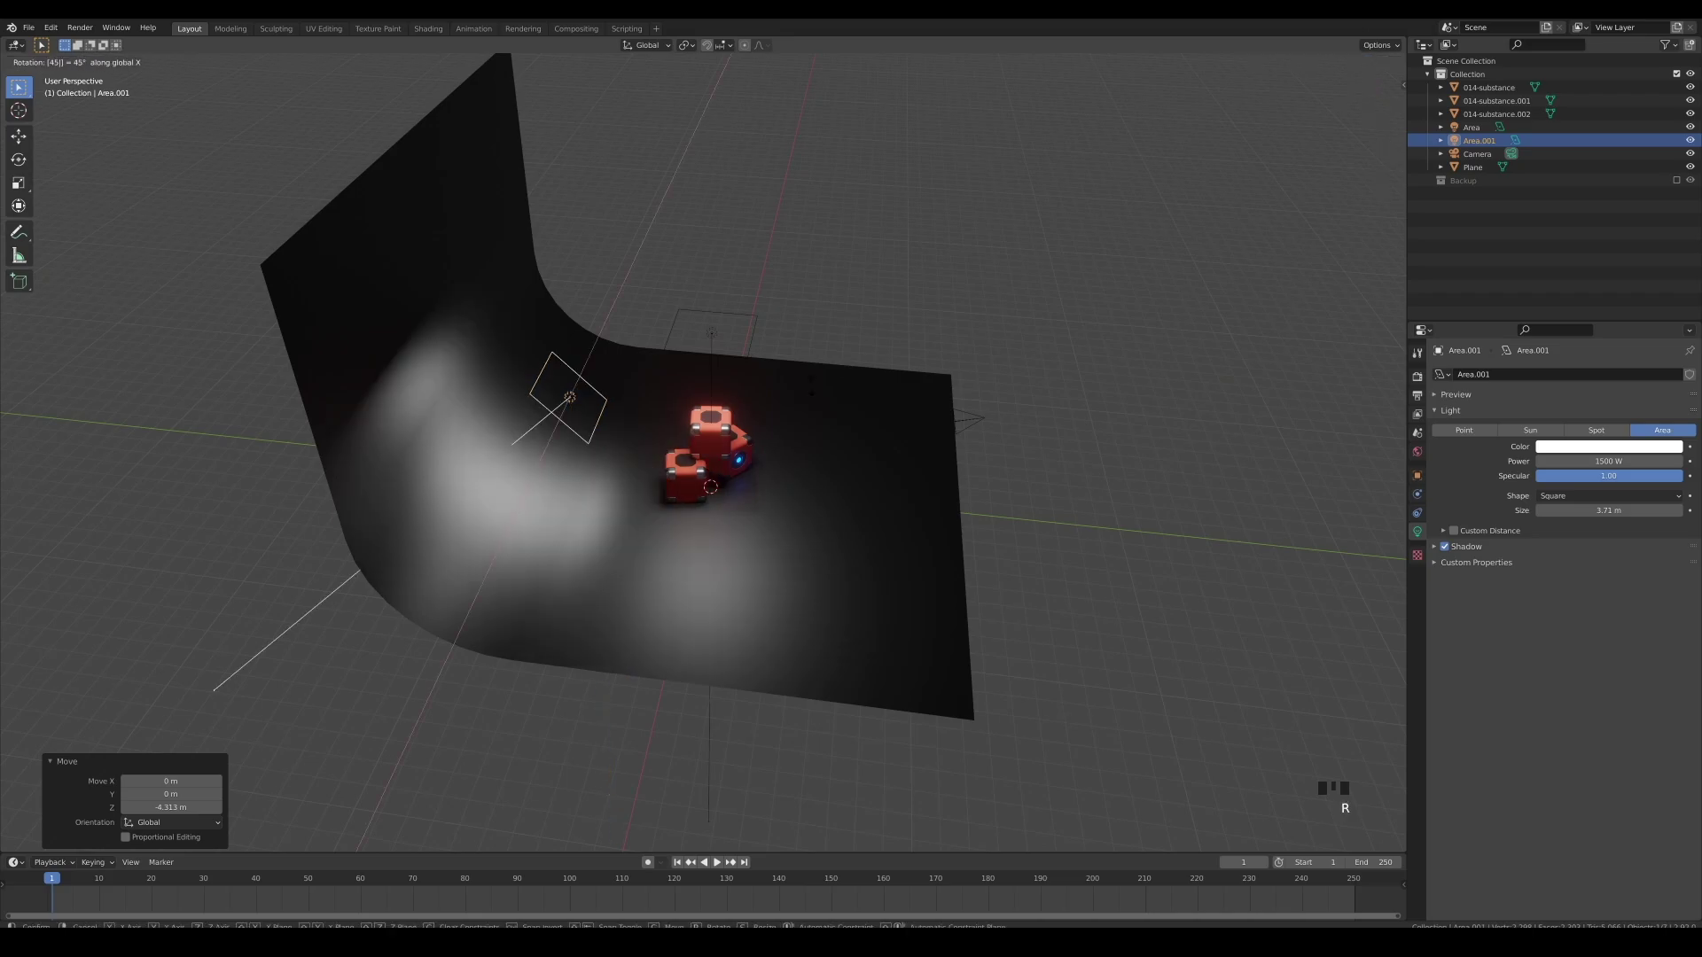
key("Return")
In camera view, lower the rear light about 2.2 m and shift it about −0.7 m along Y.
key("KP_0")
key("g")
key("z")
left_click(813, 367)
key("g")
key("y")
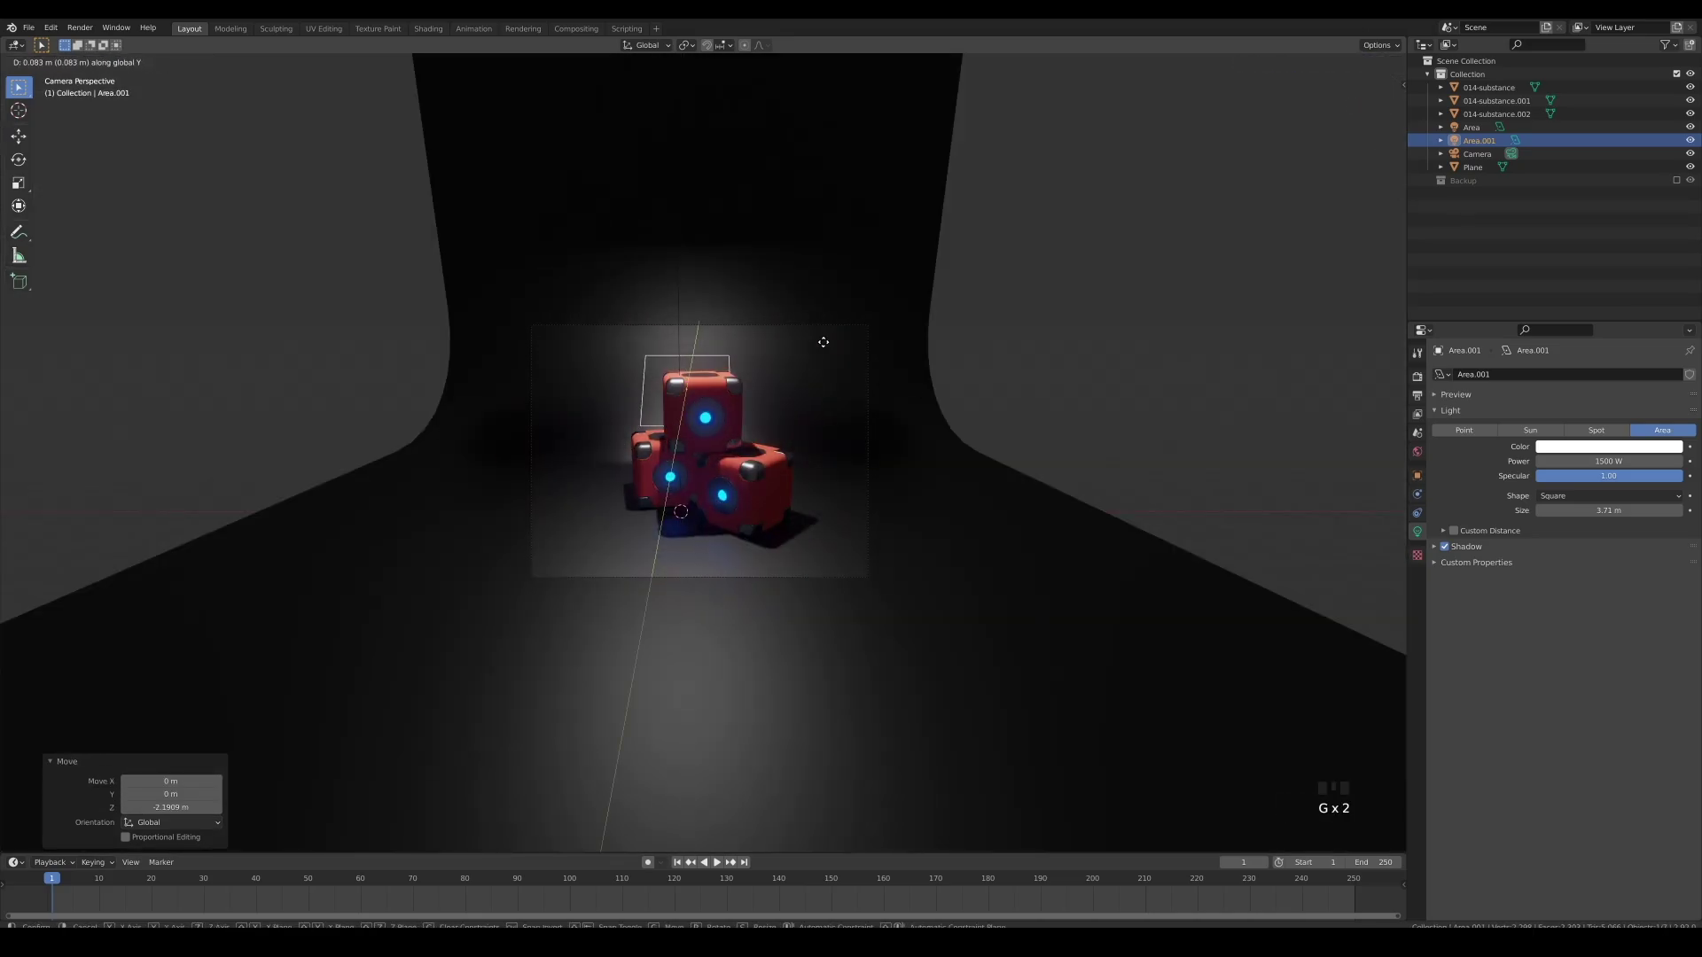
left_click(823, 342)
Set the rear light's shape to Disk and give it a blue colour.
left_click(1609, 495)
left_click(1587, 545)
left_click(1609, 446)
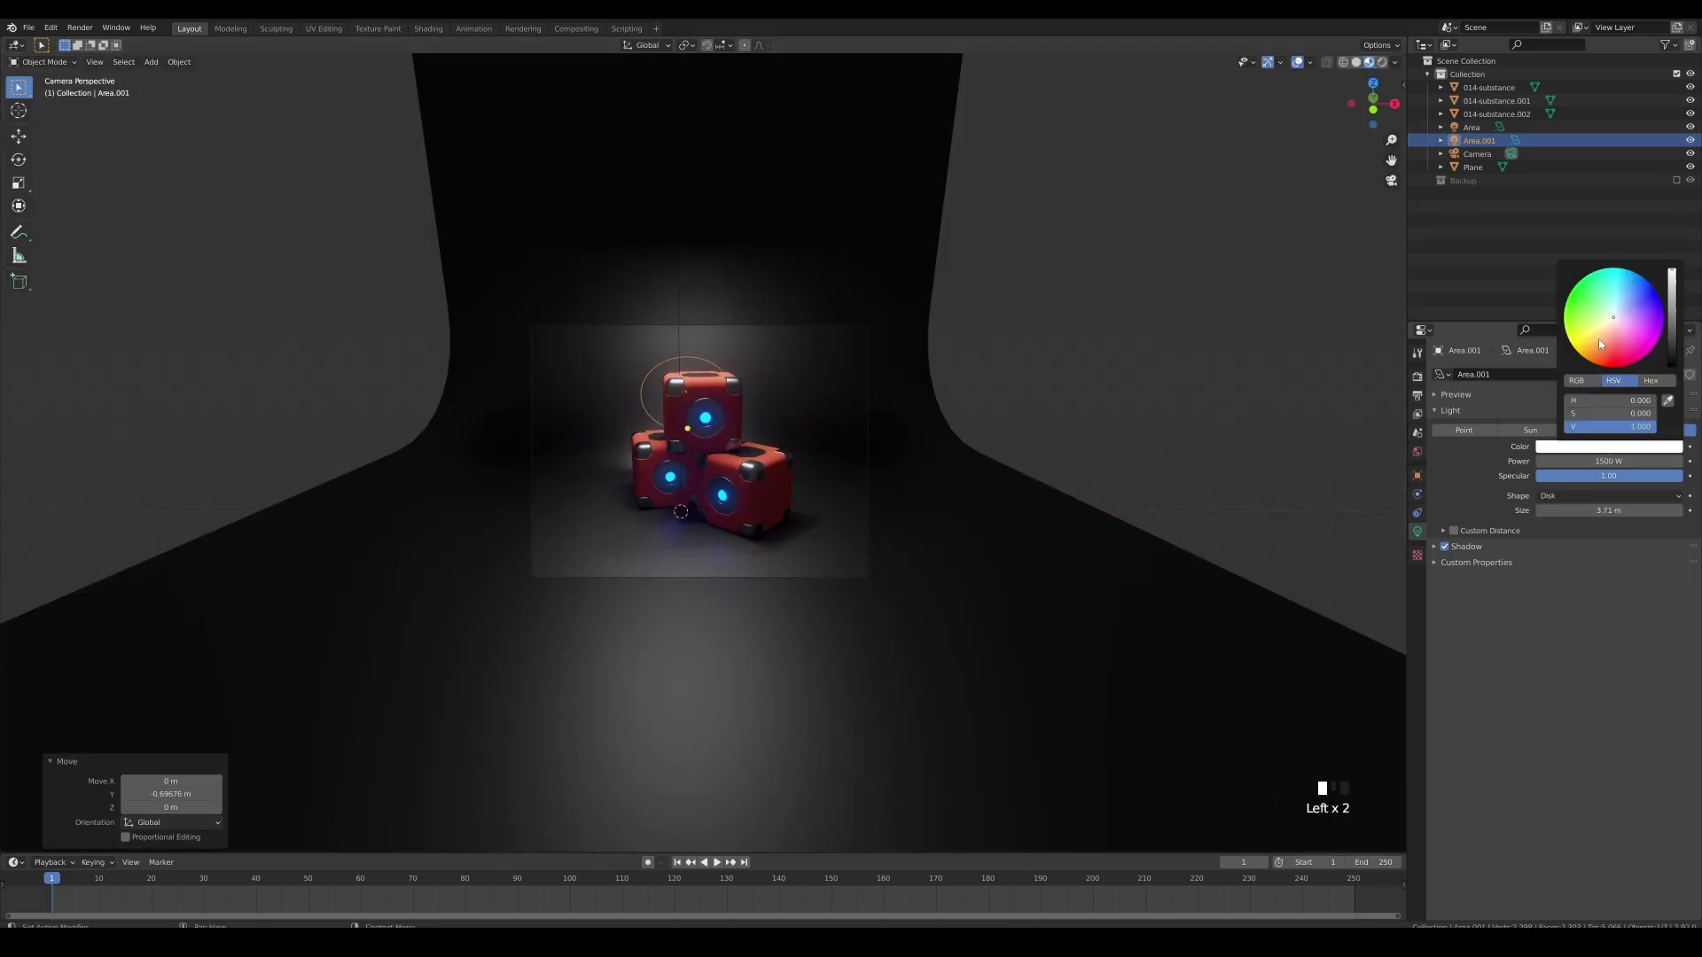
Change the backdrop's Bg base colour to a very dark blue (H 0.575, S 0.589, V 0.035).
left_click(1144, 612)
left_click(1592, 564)
mouse_move(1672, 426)
left_mouse_down()
mouse_move(1672, 377)
mouse_move(1672, 441)
mouse_move(1621, 406)
mouse_move(1672, 397)
mouse_move(1672, 453)
left_mouse_up()
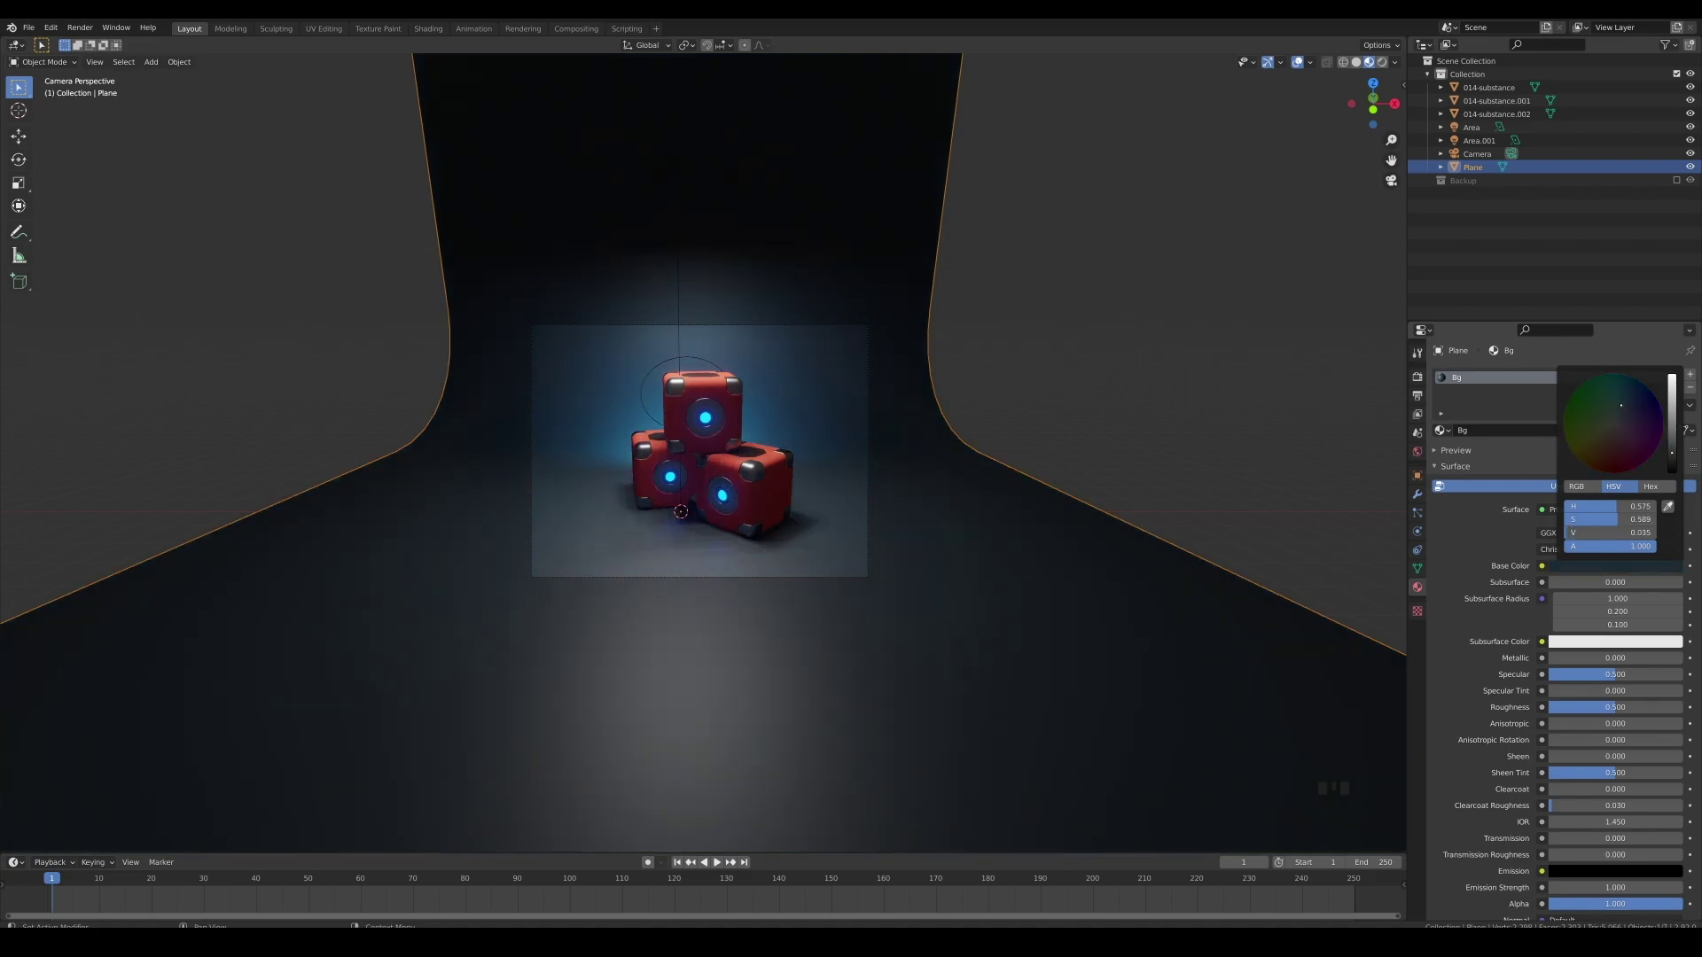
Set the rear light's power to 3000 W and change its colour to a saturated cyan-turquoise.
left_click(1479, 140)
type("3000")
key("Return")
left_click(1600, 446)
left_click_drag(1619, 276, 1608, 268)
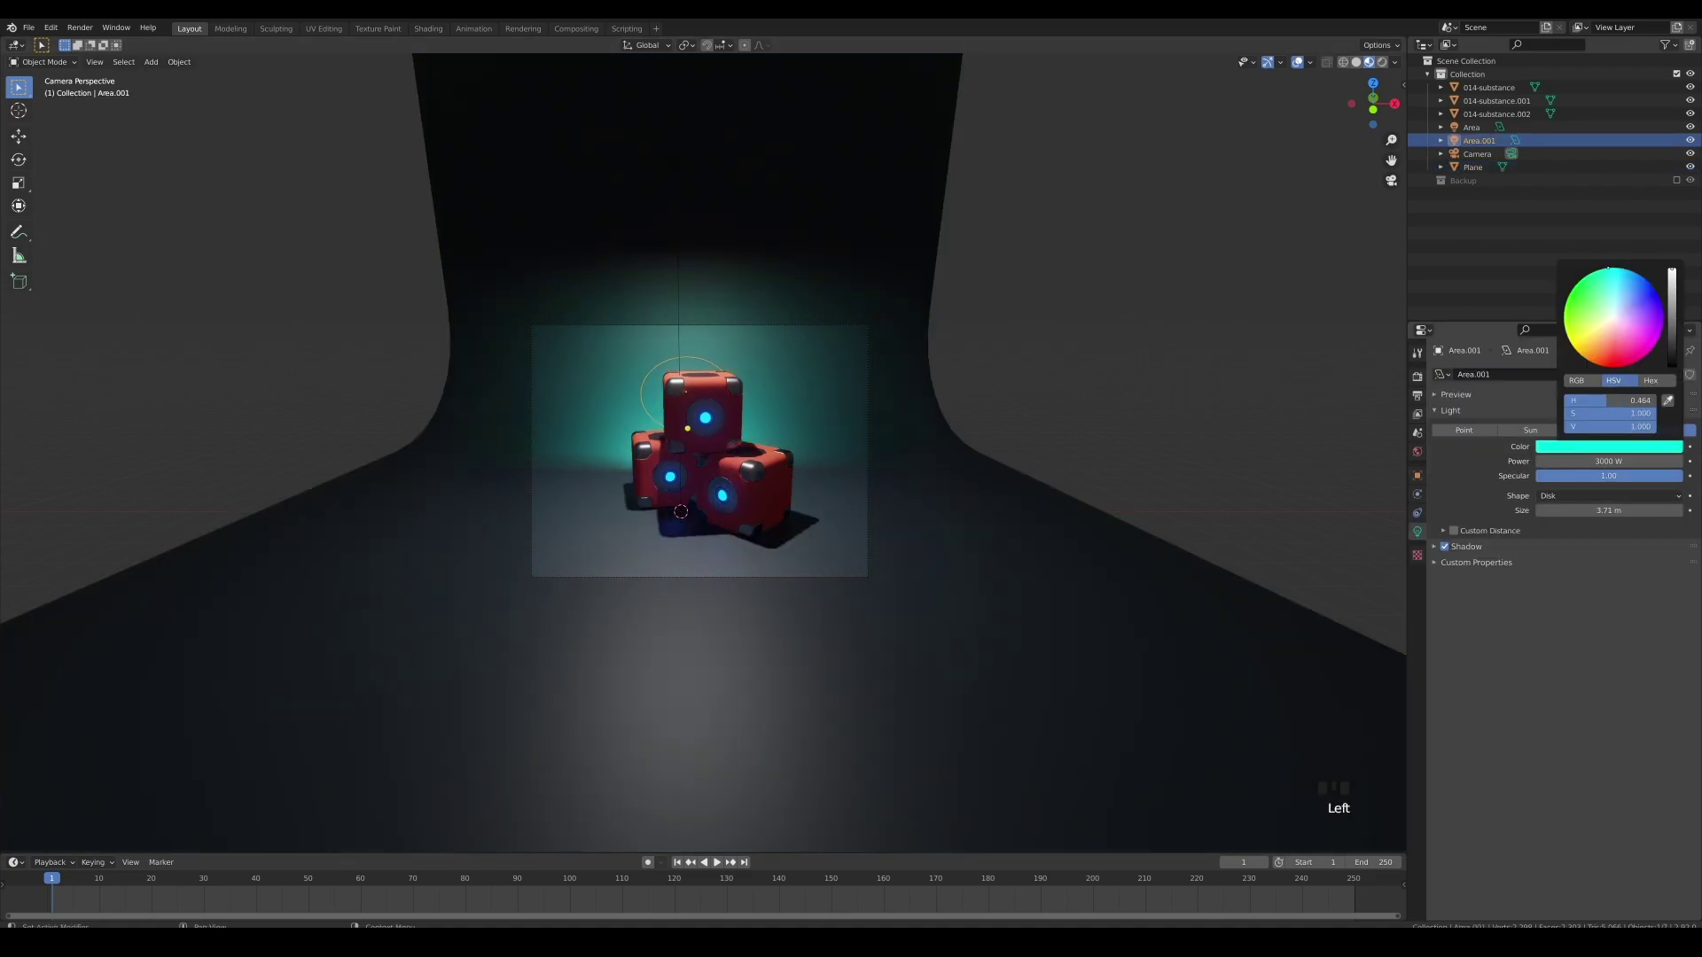
Give the overhead area light a light cyan-blue colour.
left_click(685, 273)
left_click(680, 269)
left_click(1605, 447)
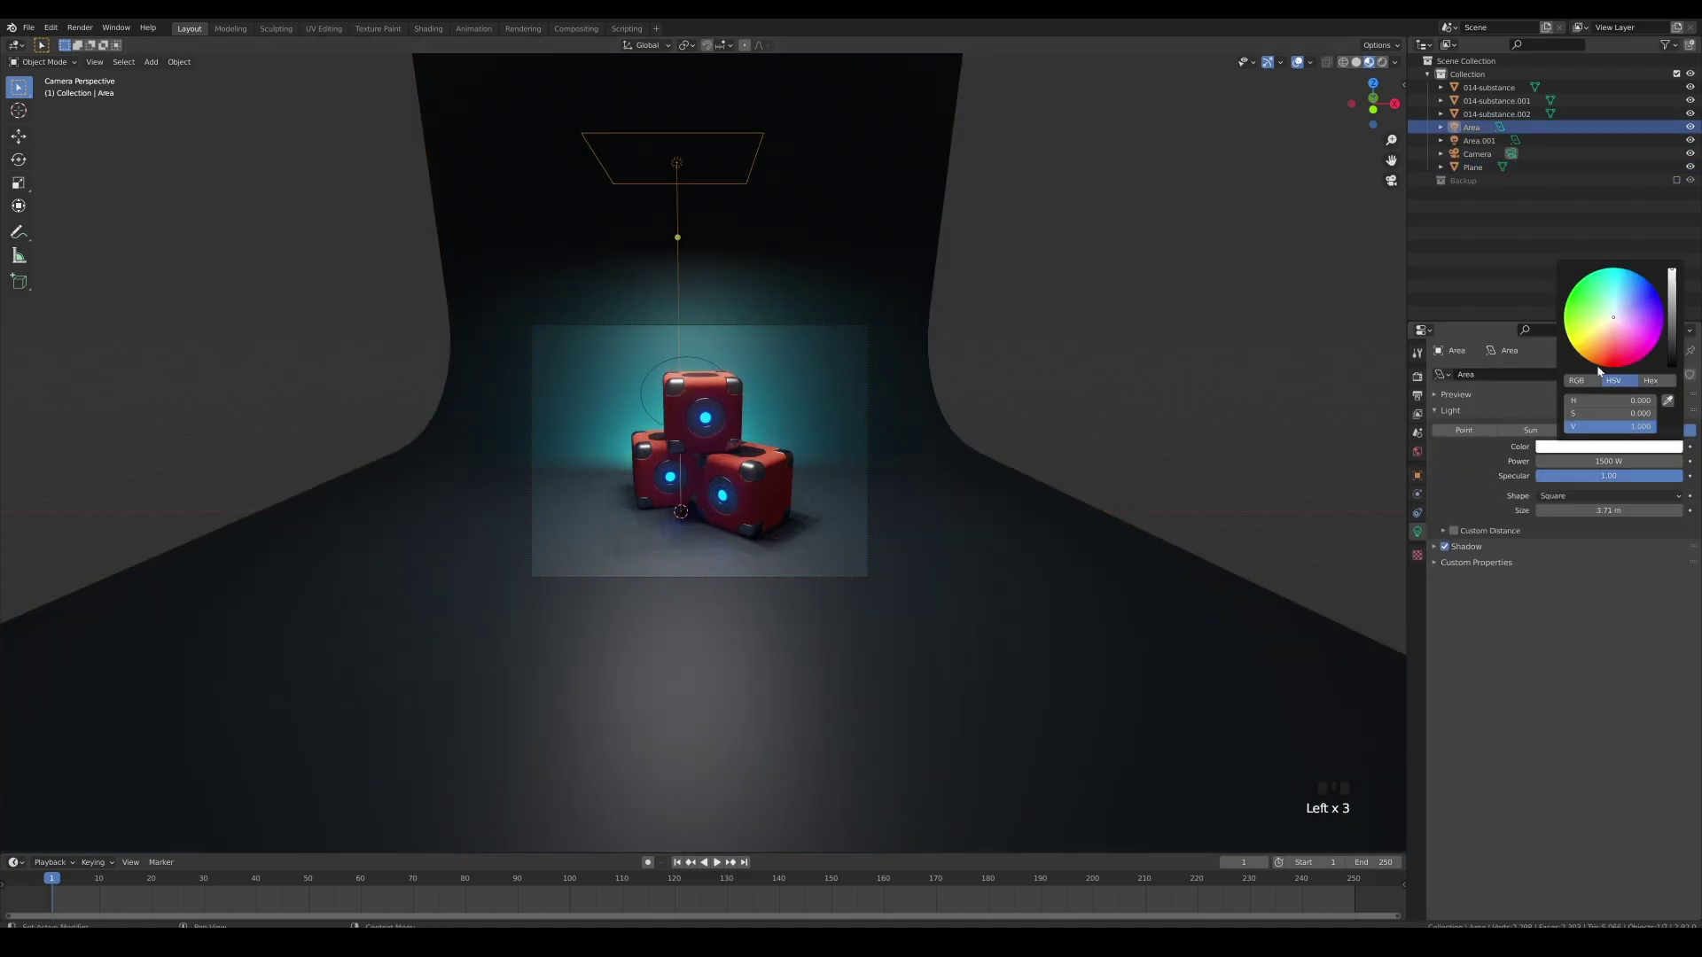
left_click_drag(1606, 343, 1624, 287)
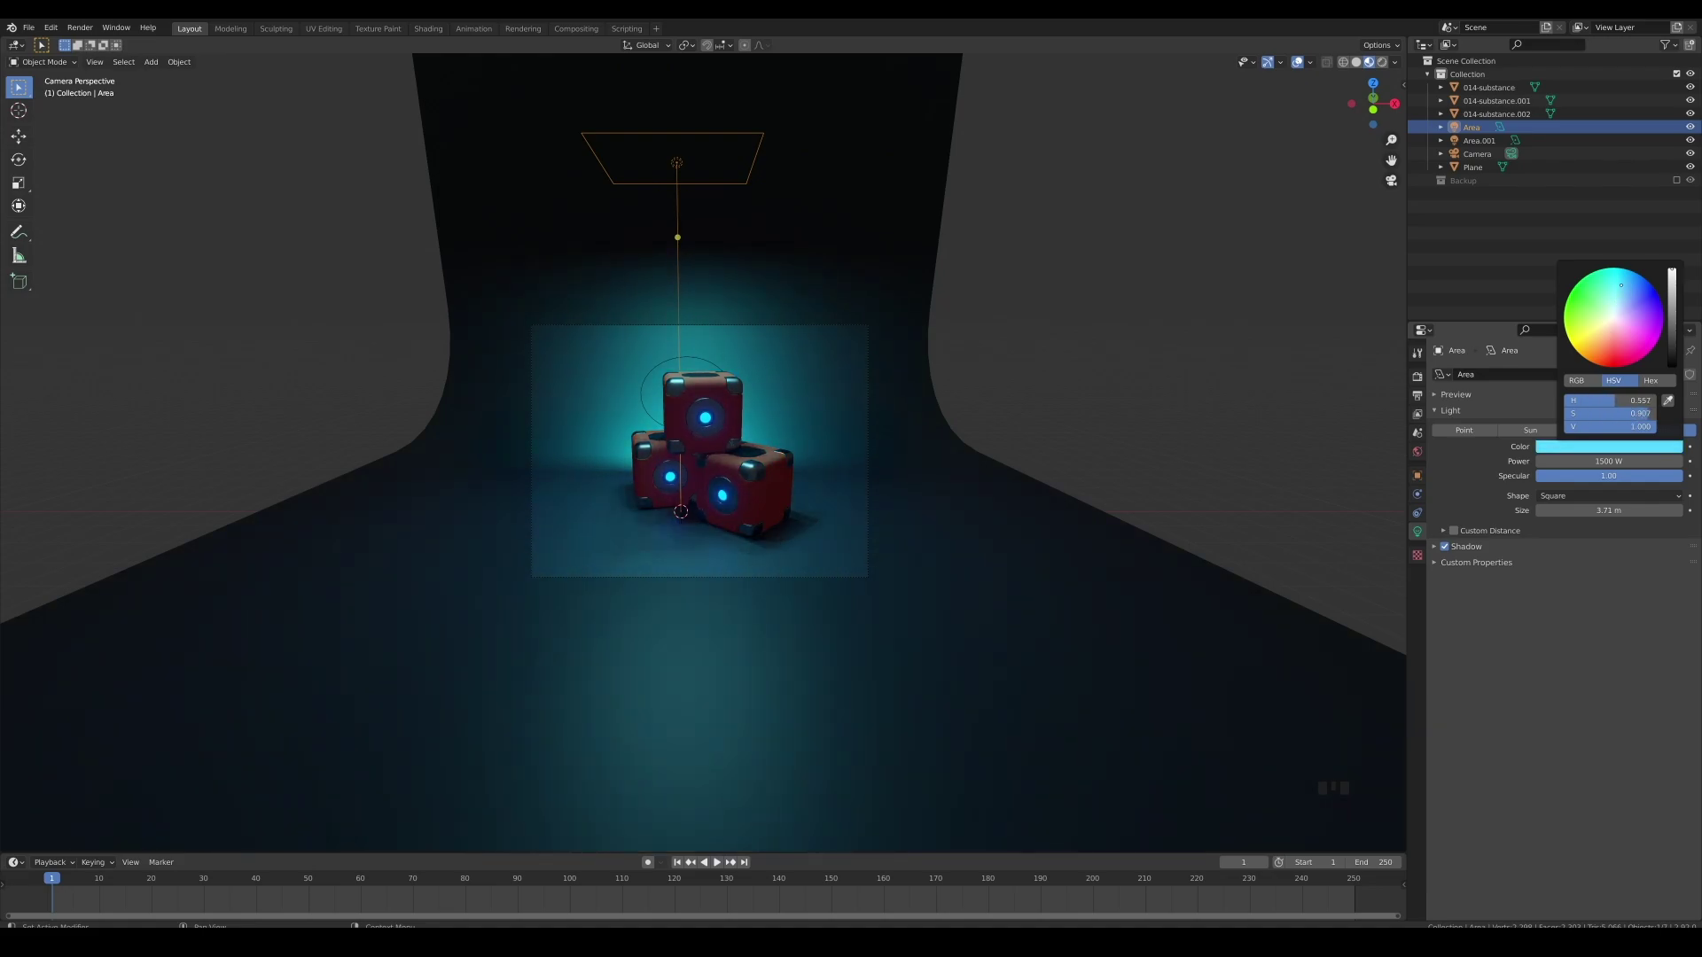
Duplicate the overhead area light, rotate the copy 90° about Y to one side of the cubes, and raise it about 3.3 m.
key("shift+d")
key("period")
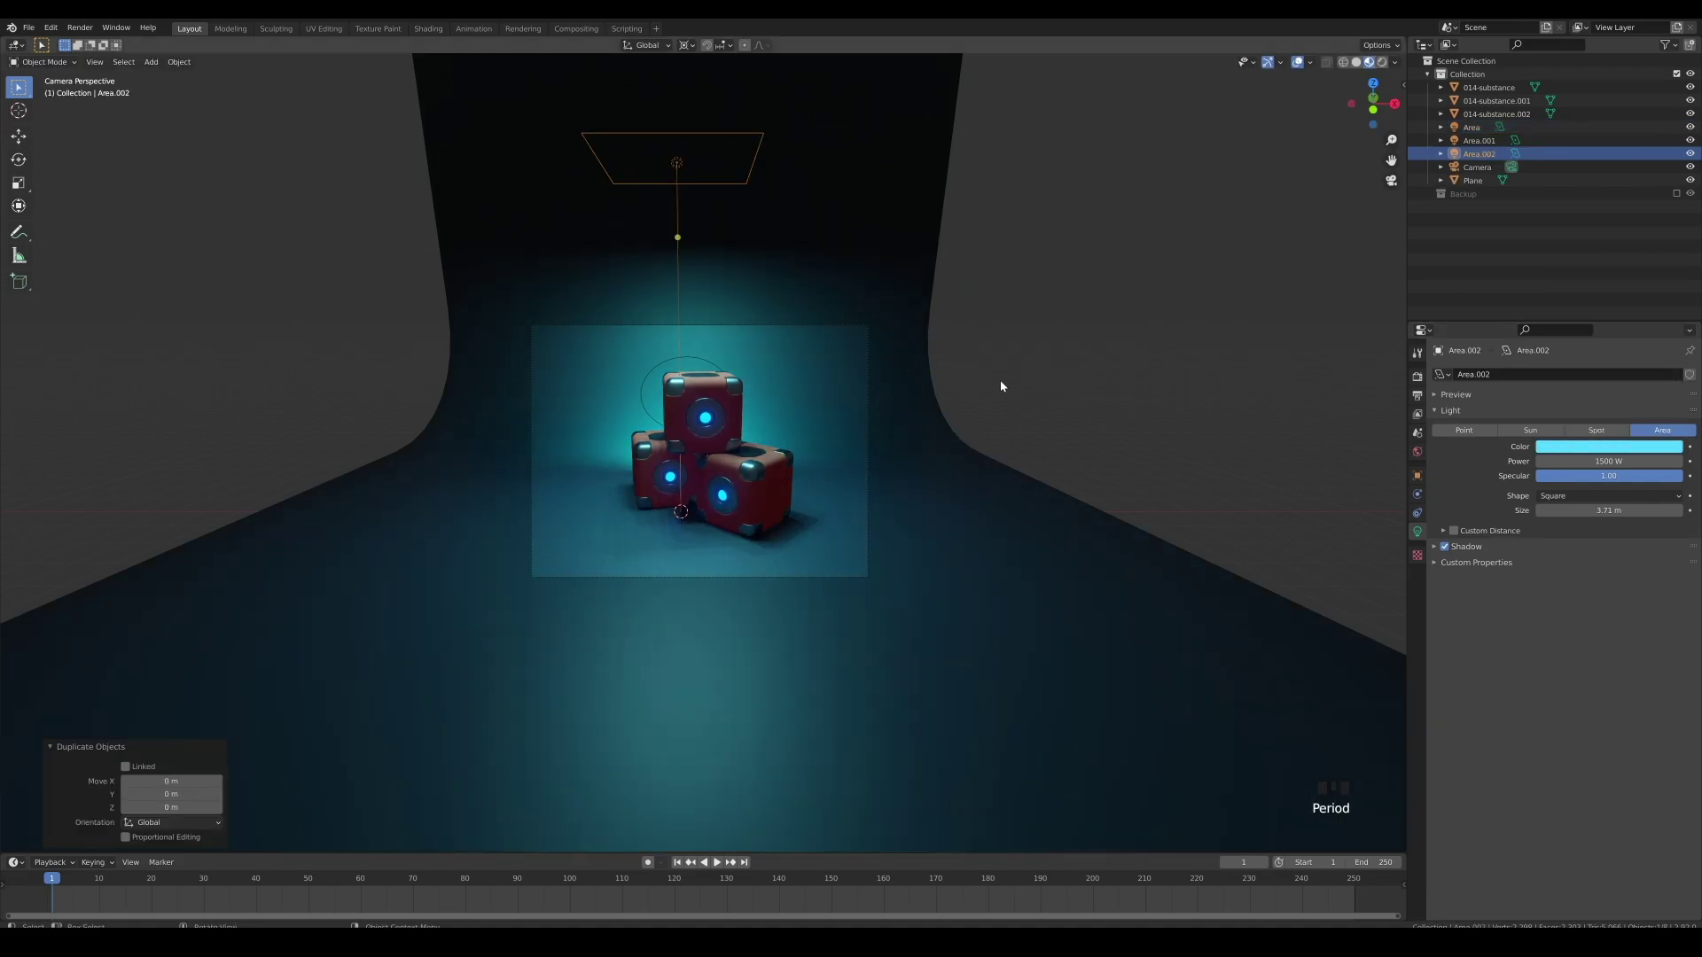
type("y90")
key("Return")
key("g")
key("z")
left_click(1254, 440)
Turn the side light about 5.6° around the global Z axis and give it a light pink colour (H 0.016, S 0.499).
key("r")
key("z")
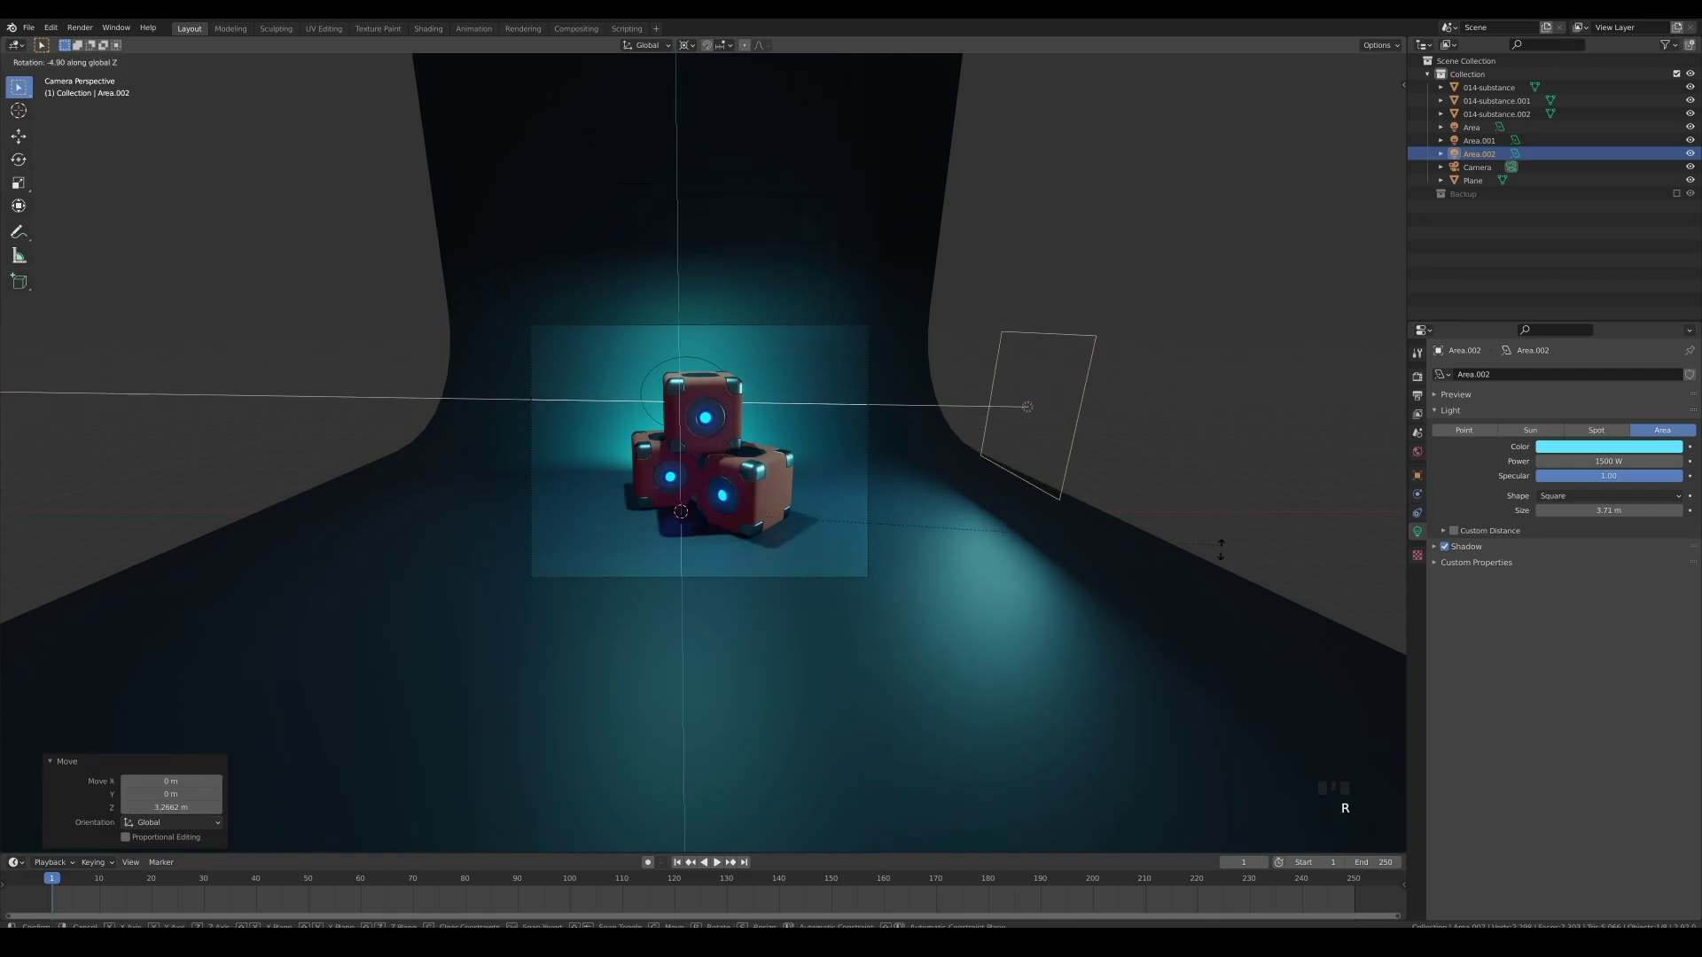
left_click(1099, 428)
left_click(1609, 446)
left_click(1611, 330)
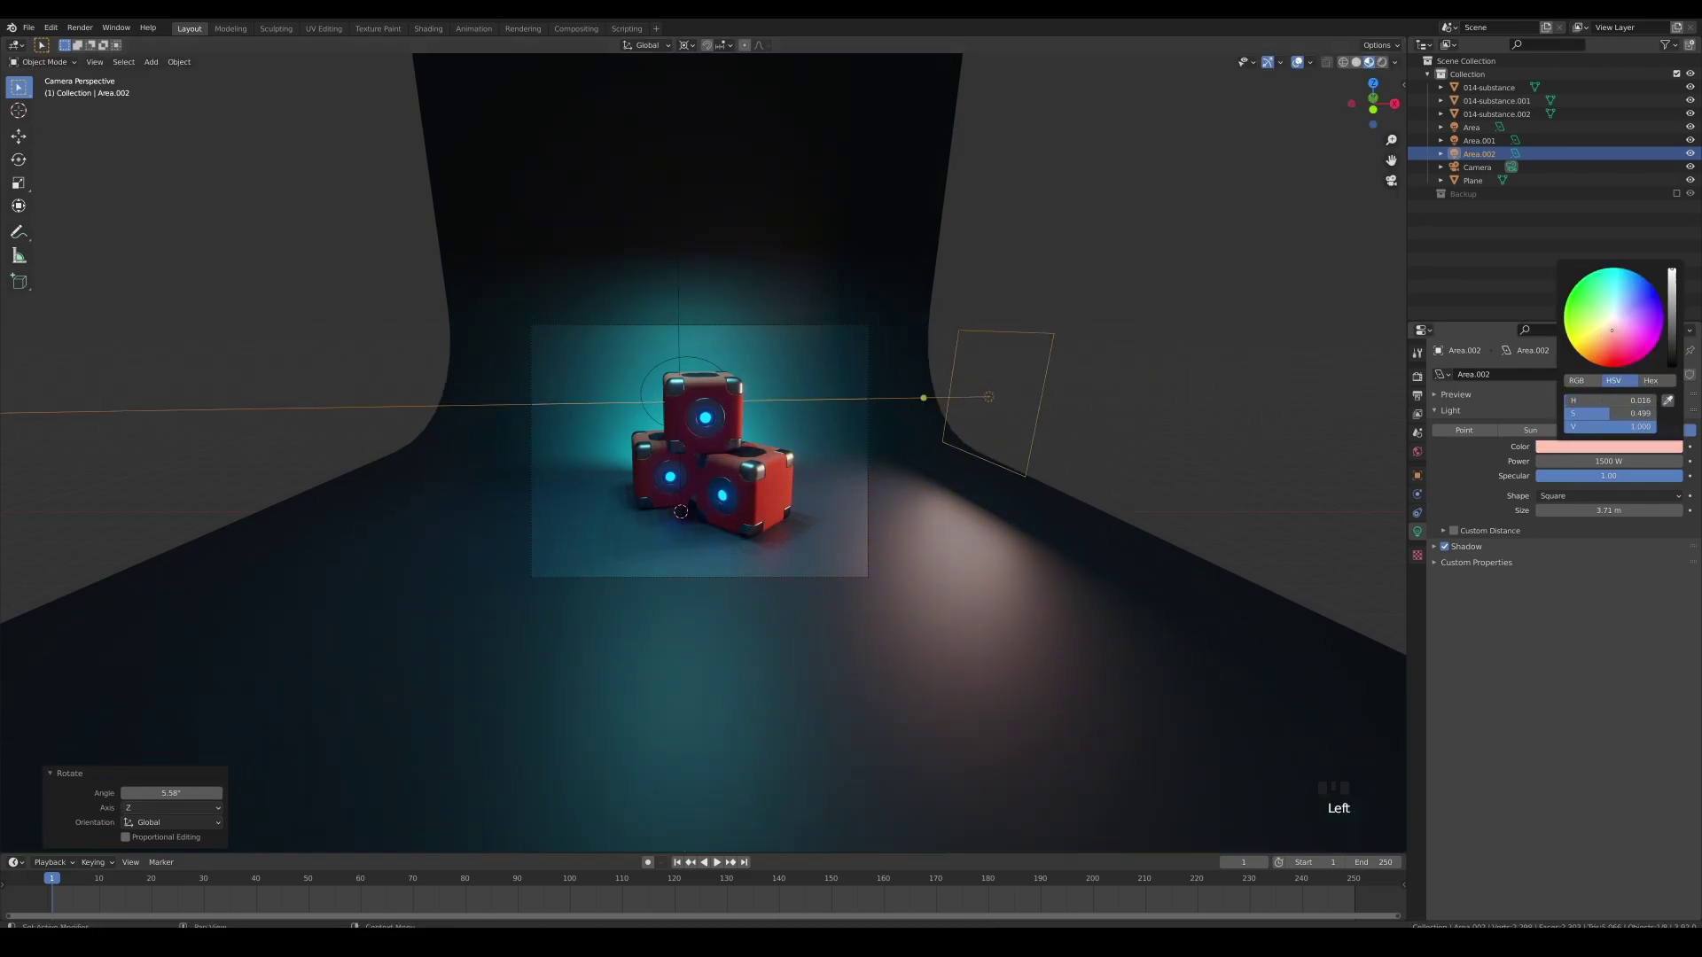
Duplicate the pink side light and rotate the copy about 167° around Z to the opposite side of the cubes.
key("shift+d")
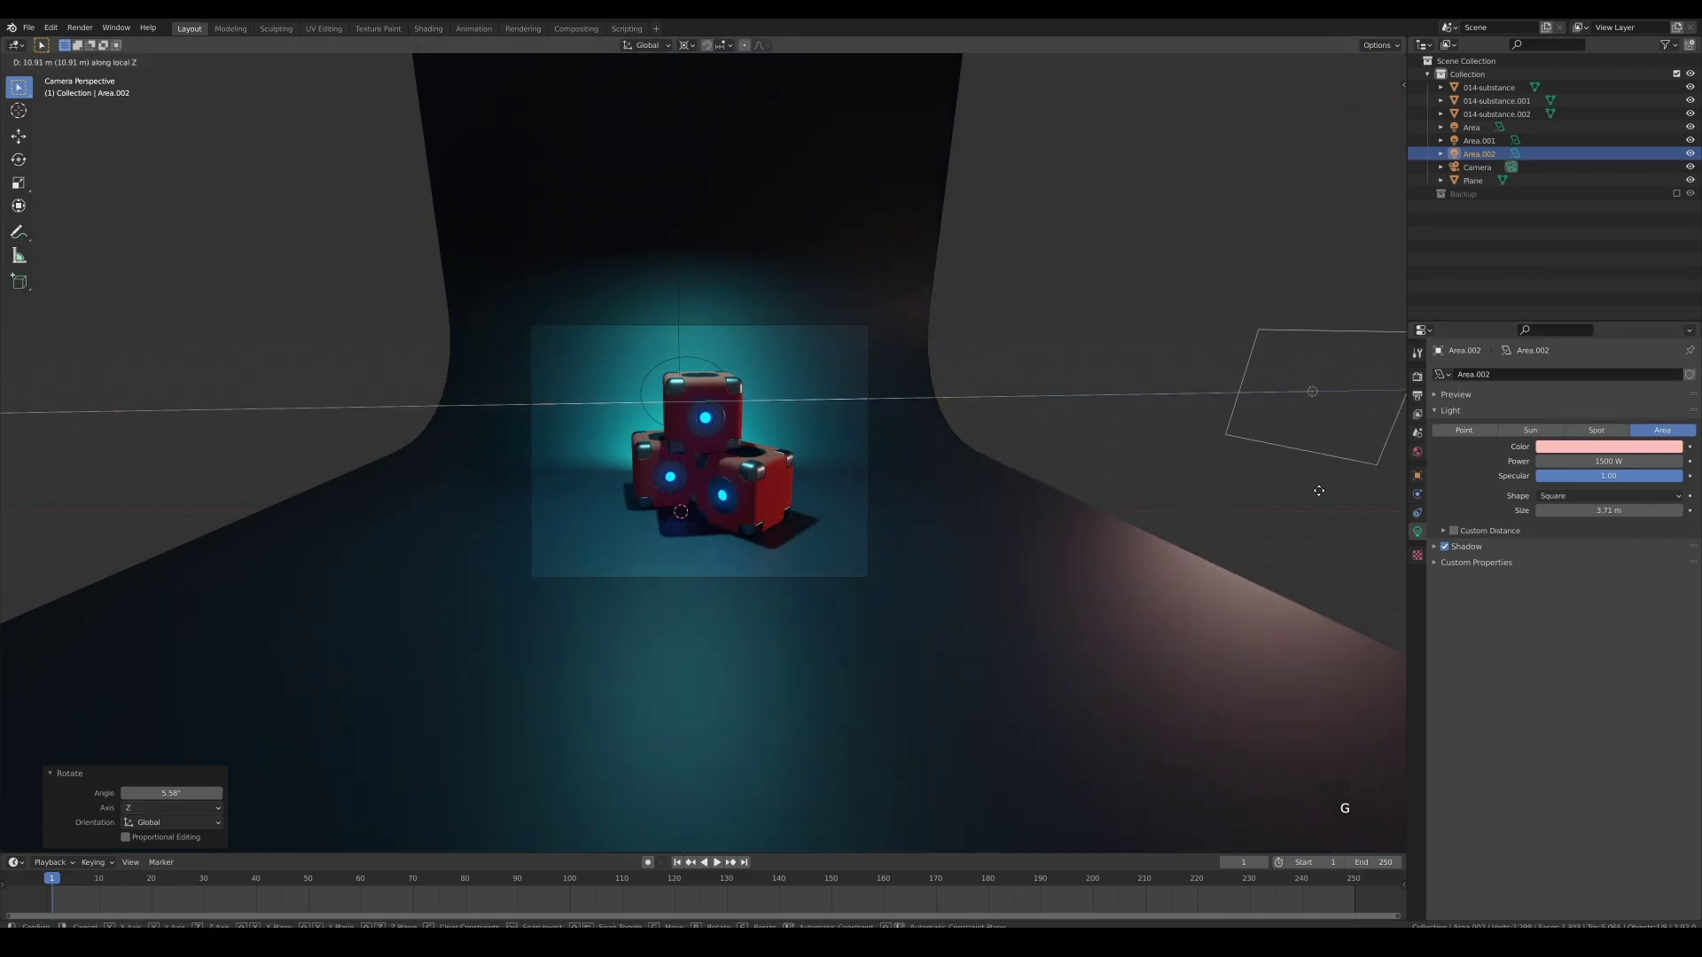
key("r")
key("z")
left_click(528, 555)
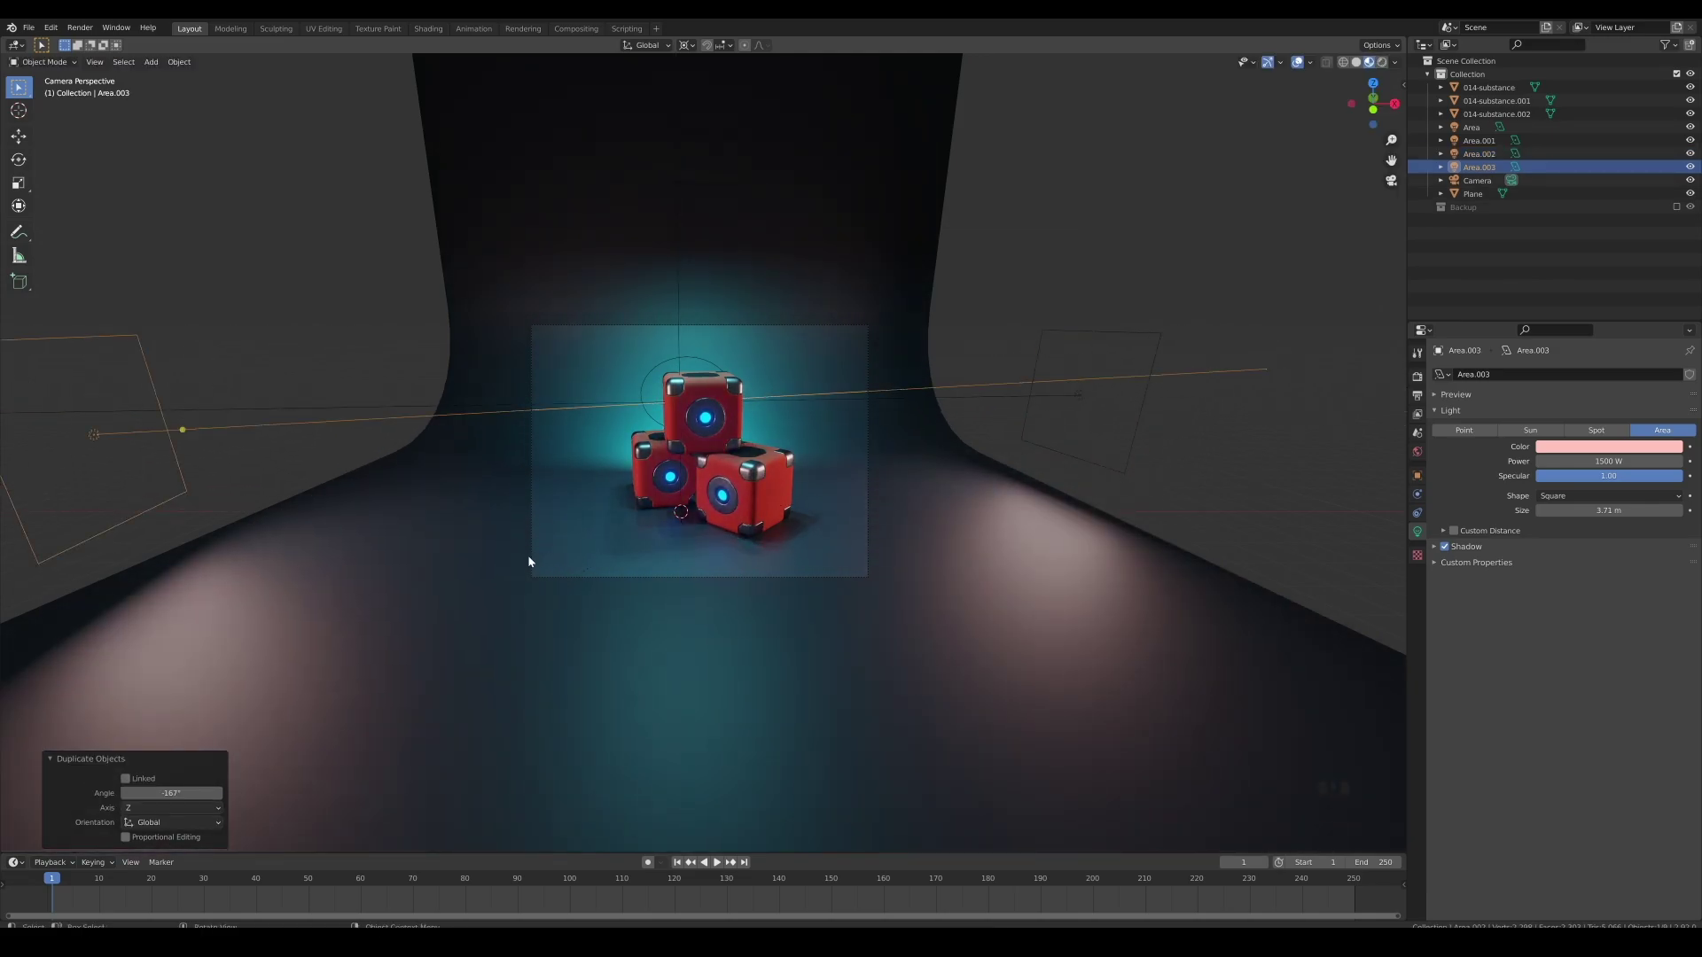
Adjust the opposite side light's distance along its local Z axis and give it a yellow-green colour (H 0.200, S 0.700).
key("g")
key("z")
key("z")
left_click(862, 537)
left_click(1648, 450)
left_click(1585, 339)
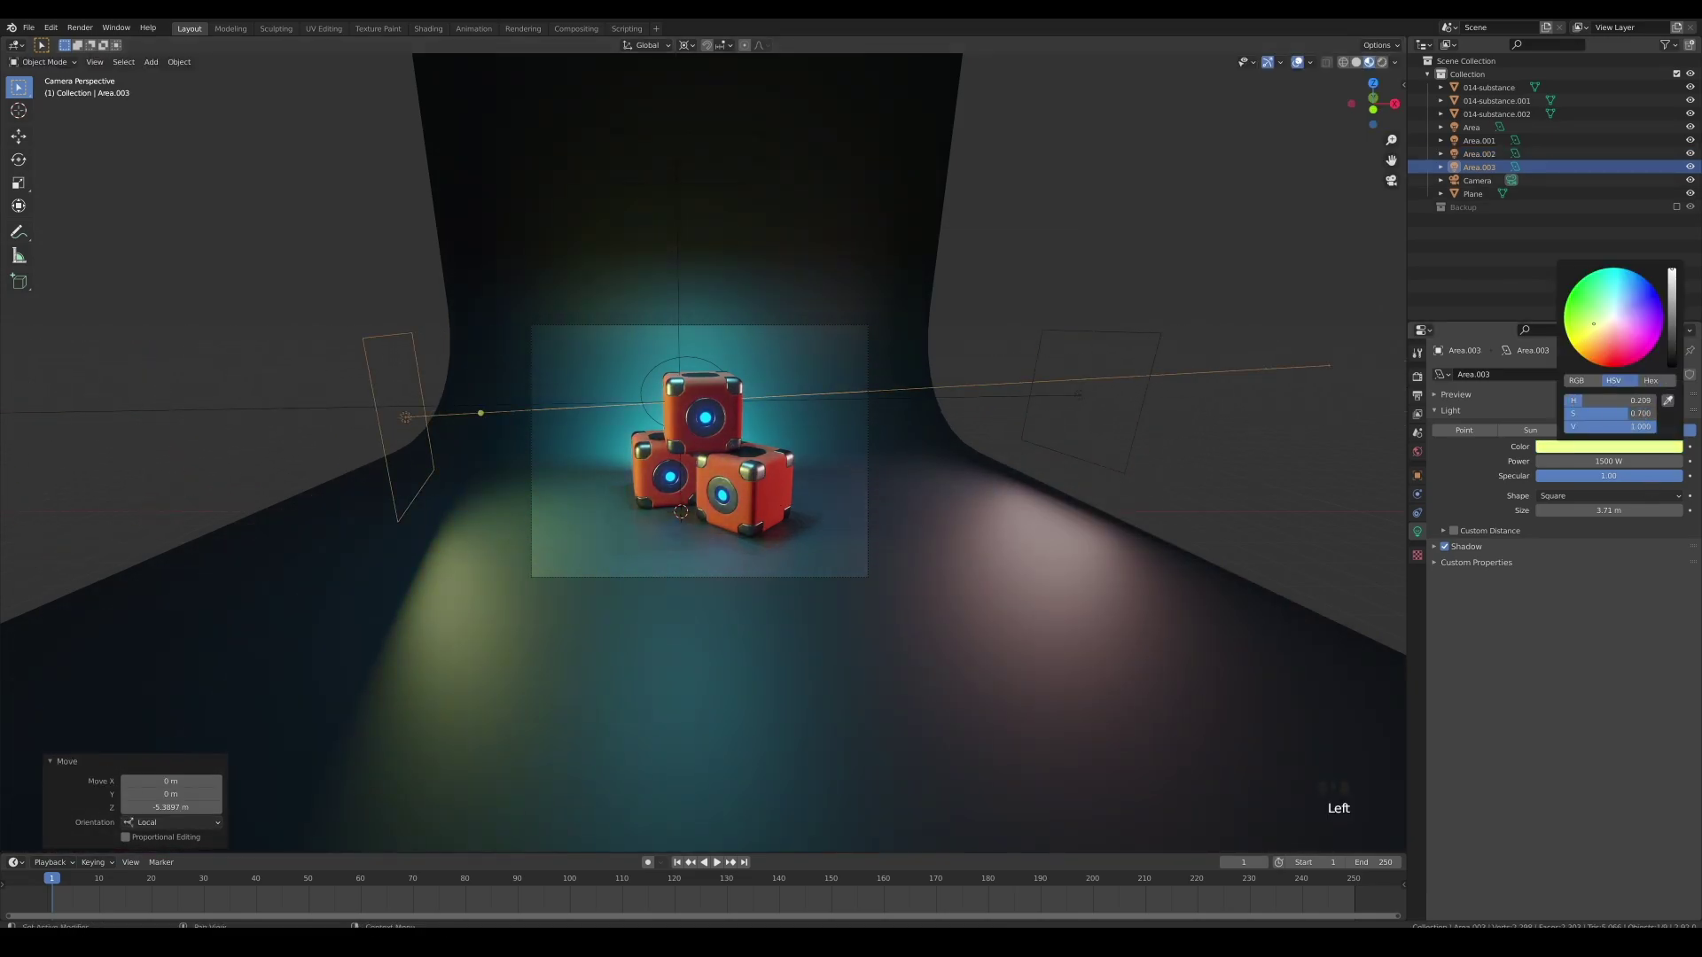
key("g")
key("z")
key("z")
left_click(954, 539)
Shift the backdrop's Bg base colour to a deeper, more saturated dark blue.
left_click(976, 577)
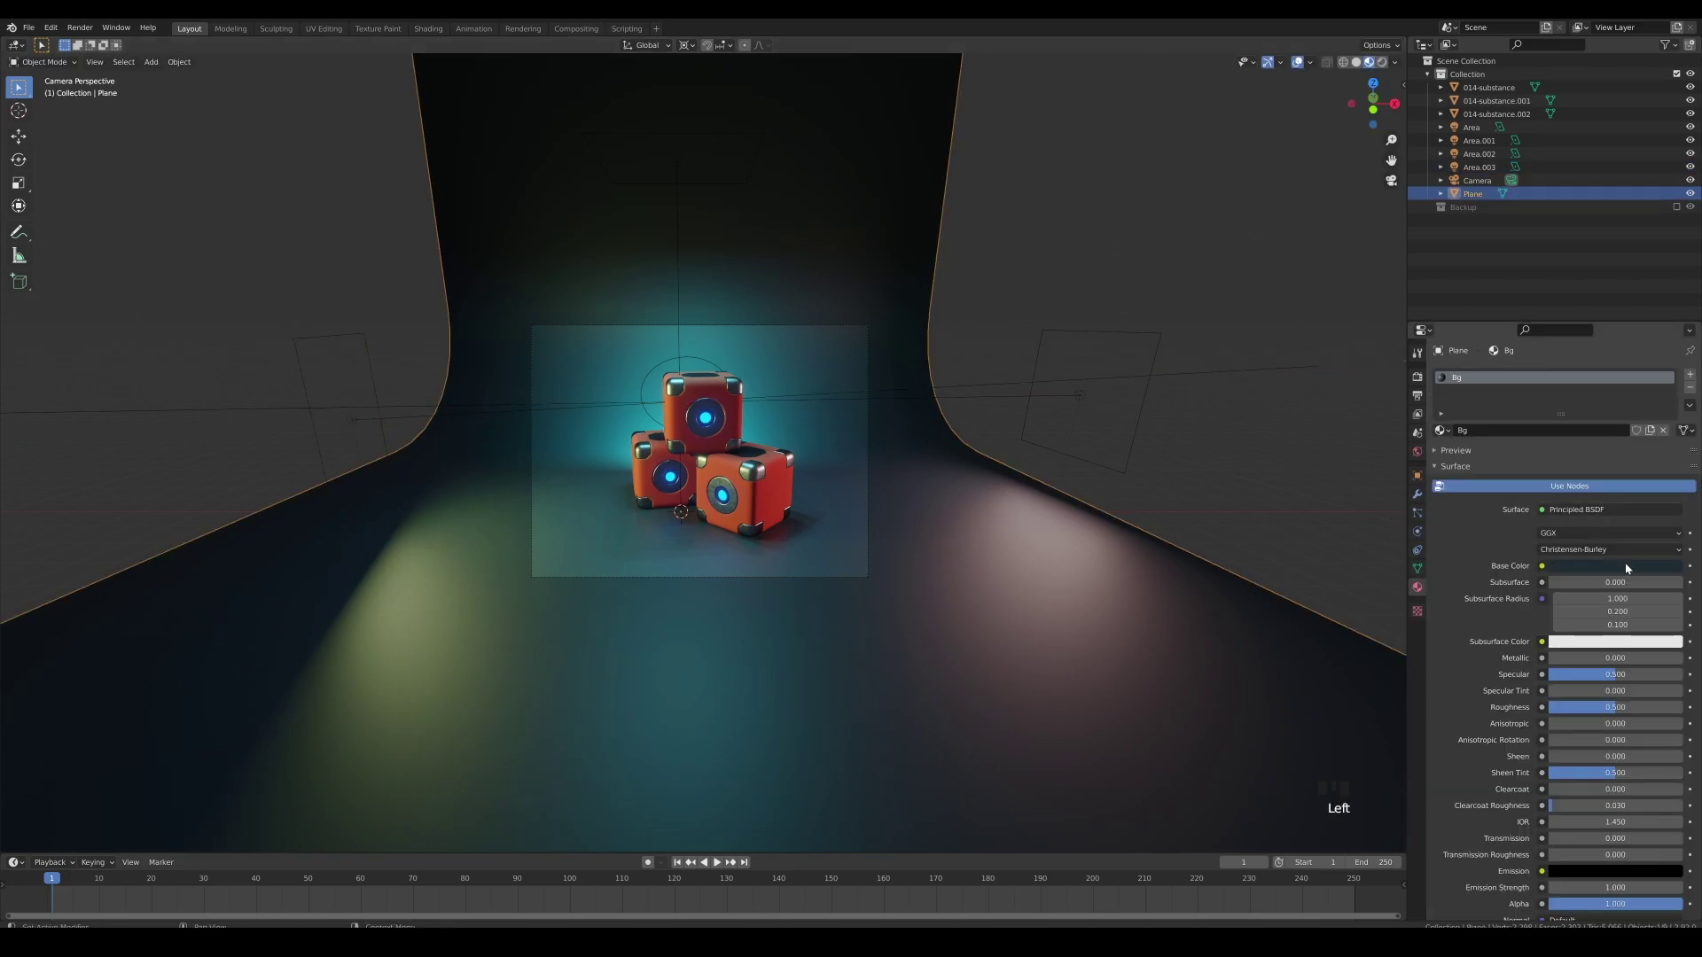
left_click(1626, 567)
left_click(1636, 387)
Change the disk light behind the cubes from cyan to a very pale, near-white lavender.
left_click(658, 364)
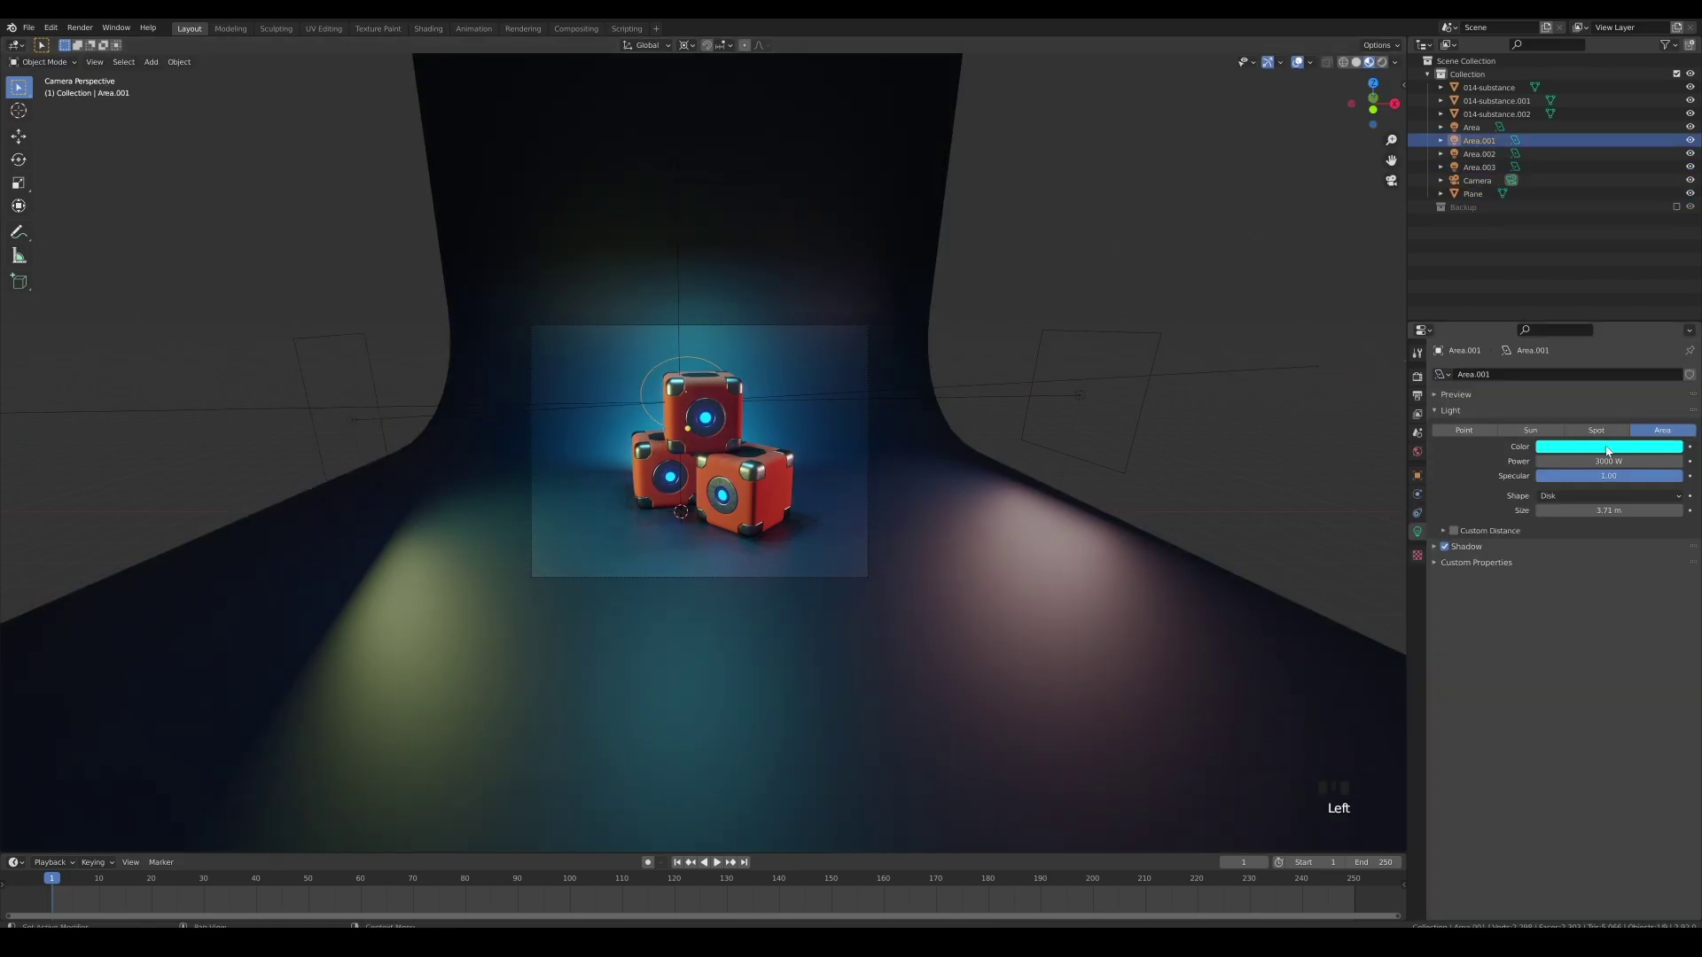
left_click(1605, 448)
left_click(1618, 313)
key("Return")
Add a point light behind the stacked cubes, raise it about 1.6 m, and set its power to 500 W.
key("KP_0")
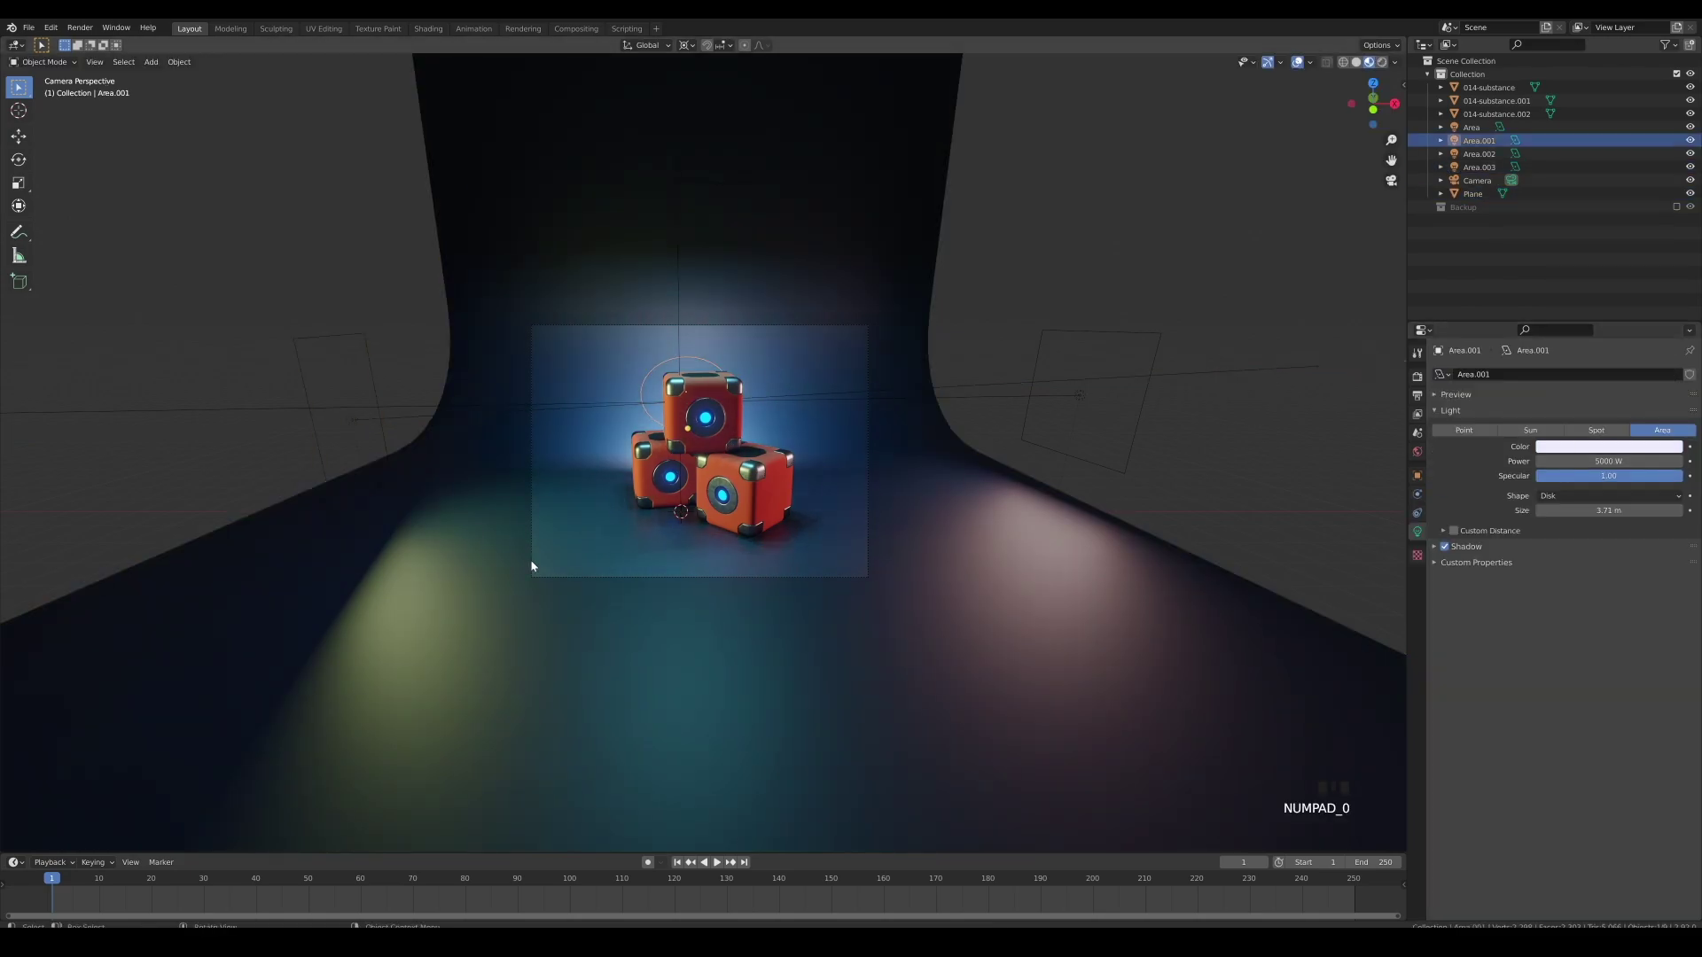
right_click(608, 529, "shift")
key("shift+a")
left_click(727, 534)
key("g")
key("z")
left_click(674, 496)
double_click(1618, 463)
type("500")
key("Return")
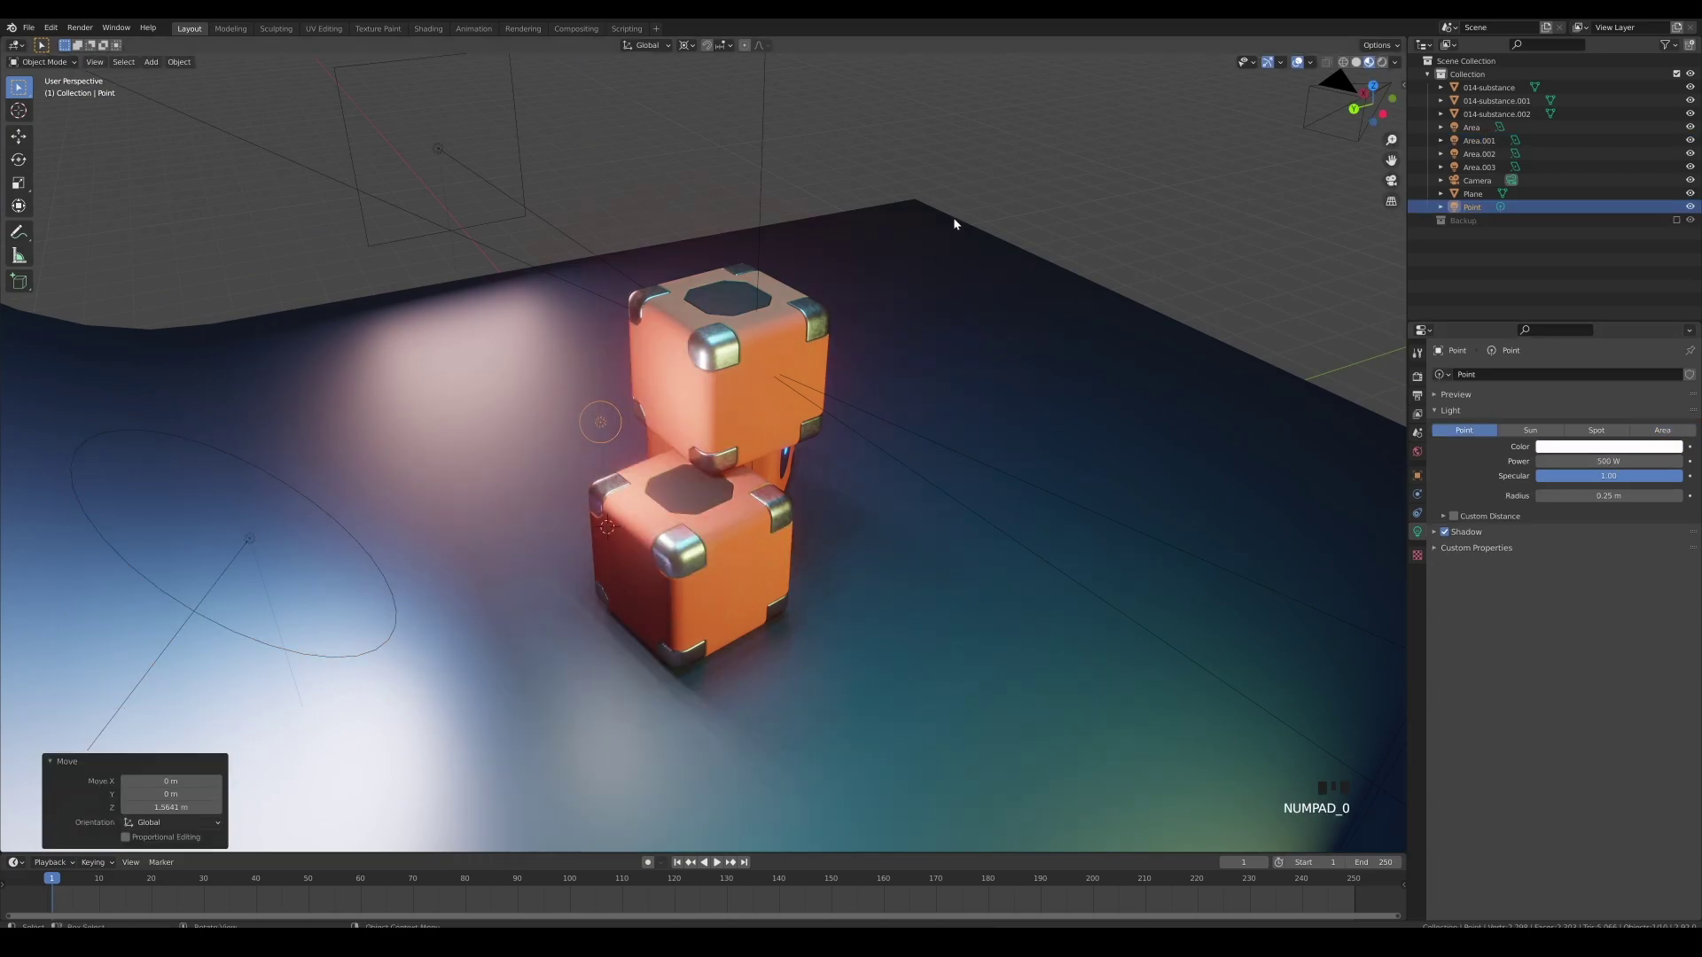
Try repositioning and recolouring the point light in the camera view, and delete it.
key("KP_0")
key("g")
left_click(769, 457)
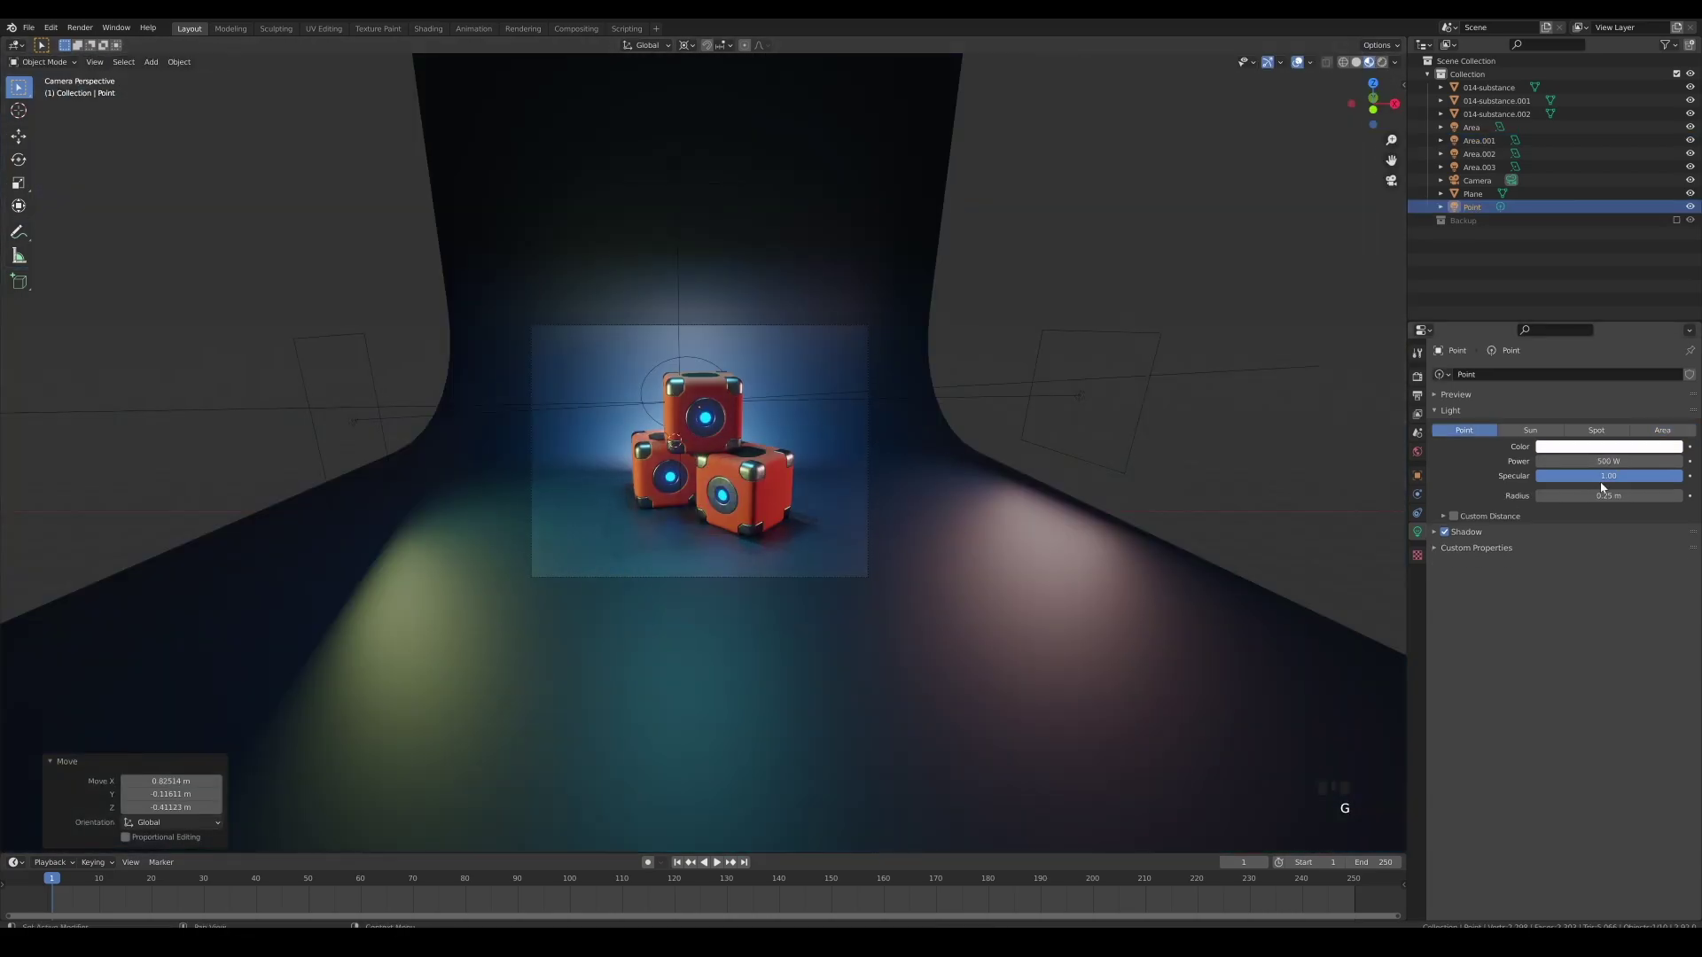
left_click(1598, 448)
left_click(1632, 280)
key("x")
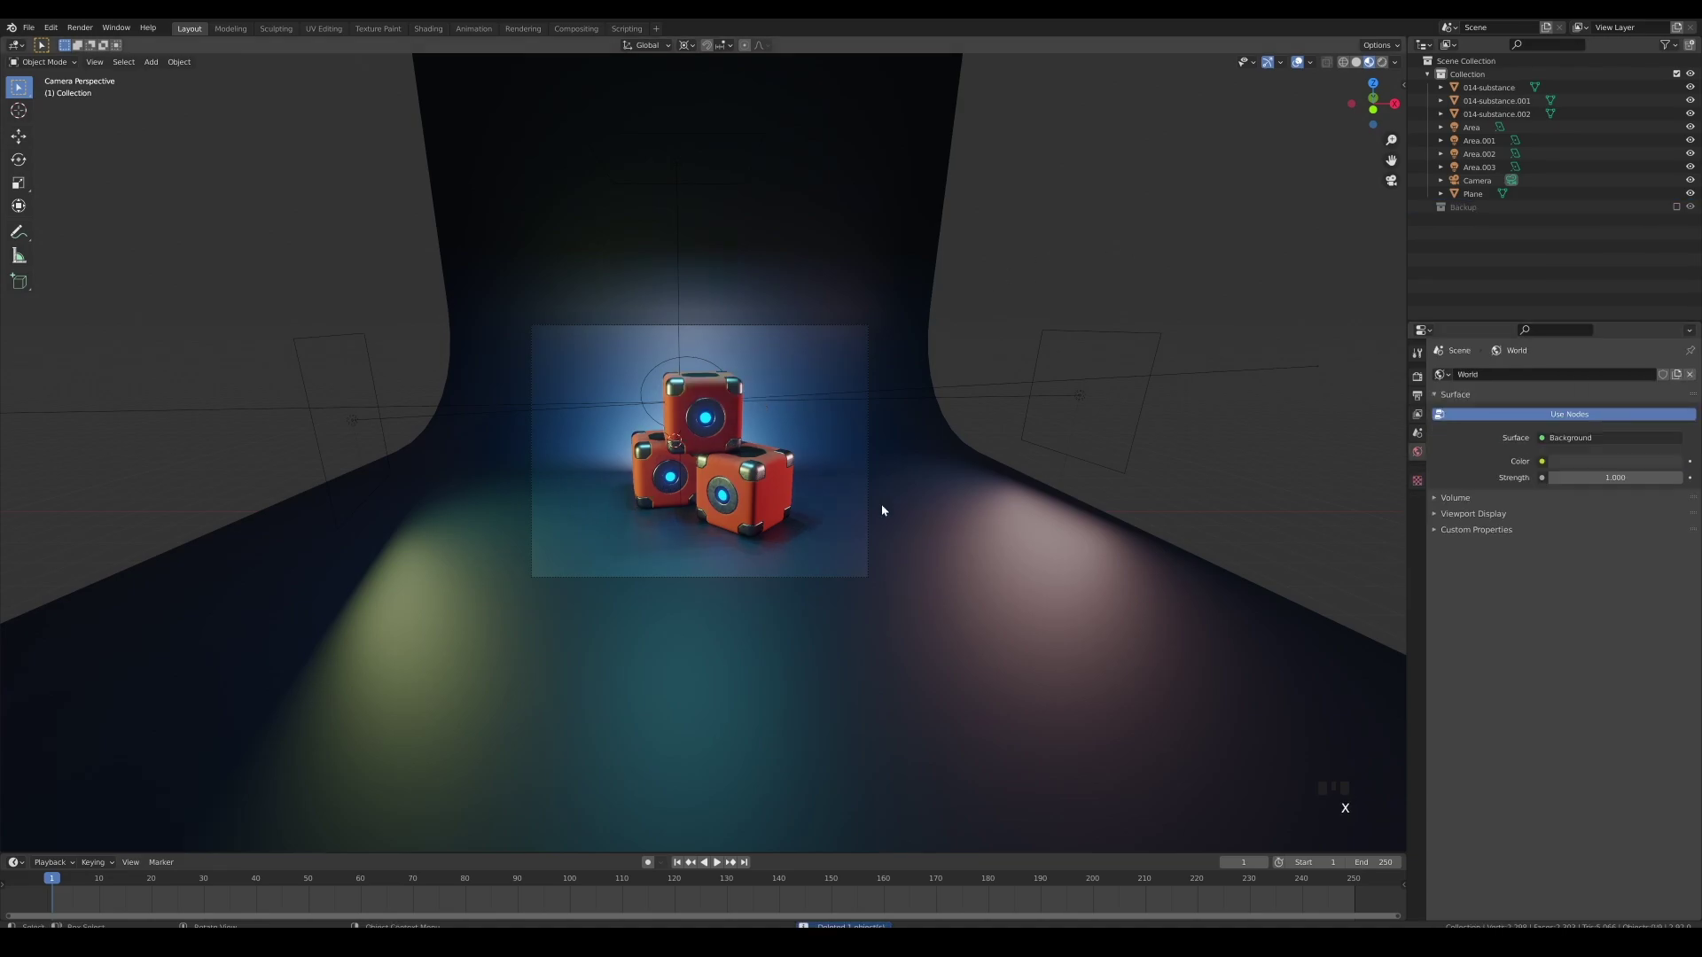
Limit the render region to the camera frame and switch the render engine to Cycles on GPU Compute.
key("ctrl+b")
left_click_drag(487, 255, 895, 603)
left_click(1418, 377)
left_click(1576, 375)
left_click(1566, 419)
left_click(1569, 408)
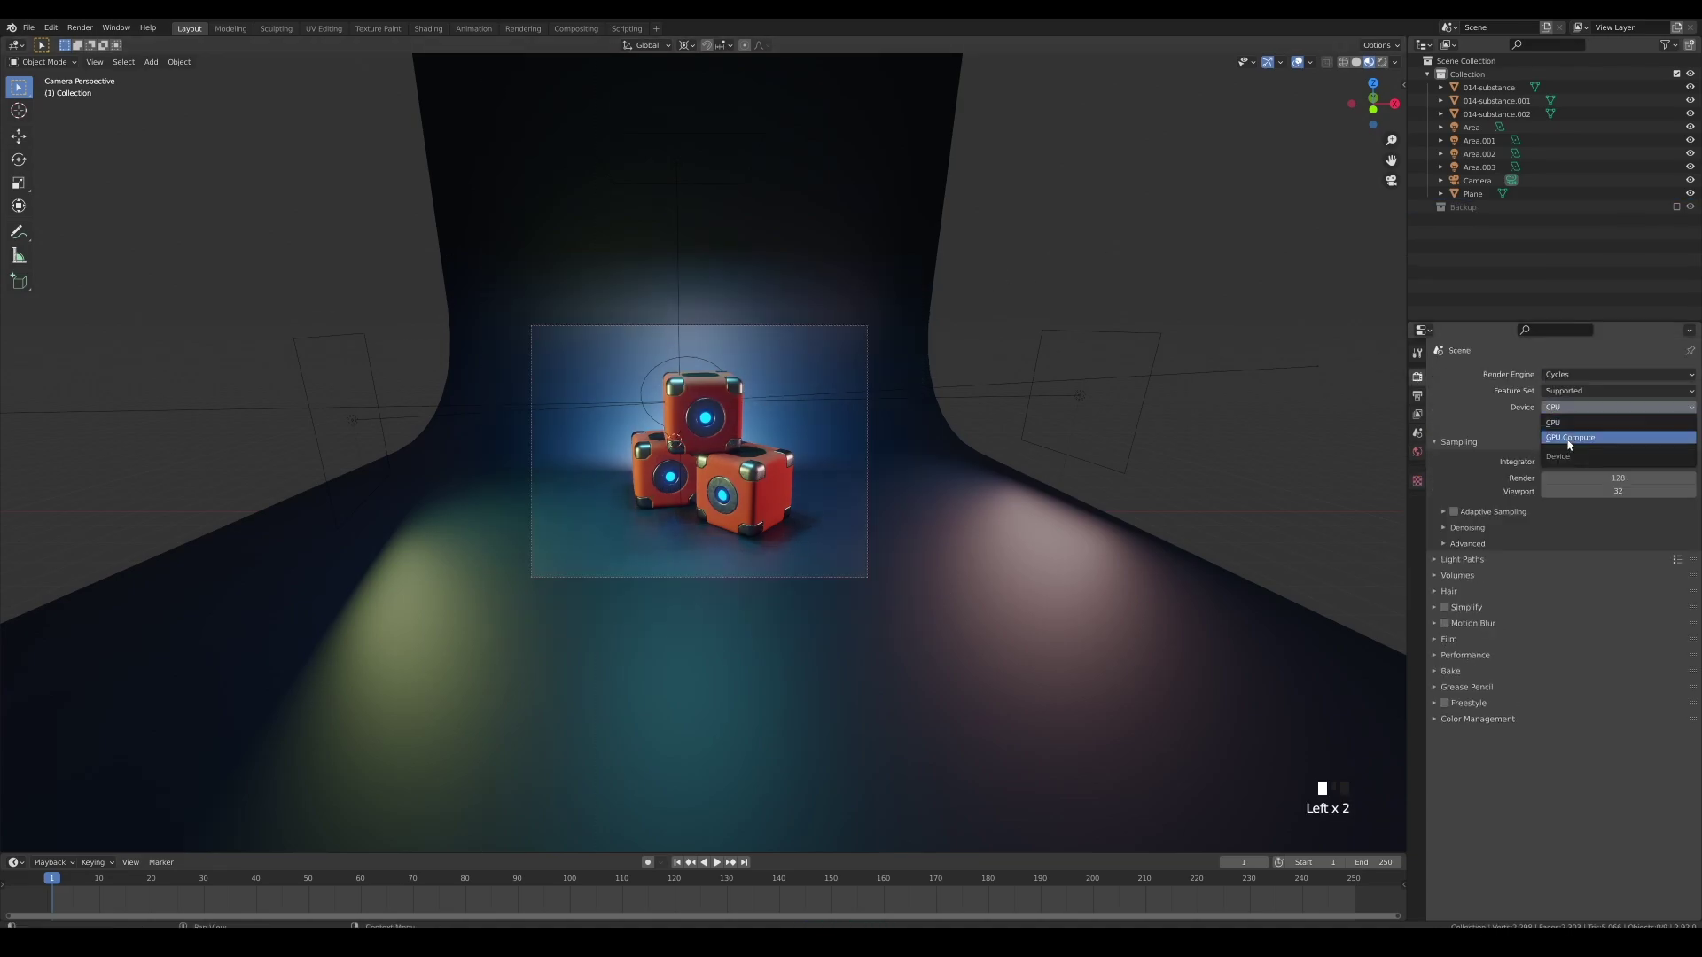
left_click(1569, 437)
Set the render samples to 512 and enable OpenImageDenoise for renders and OptiX denoising for the viewport.
left_click(1590, 447)
left_click(1459, 496)
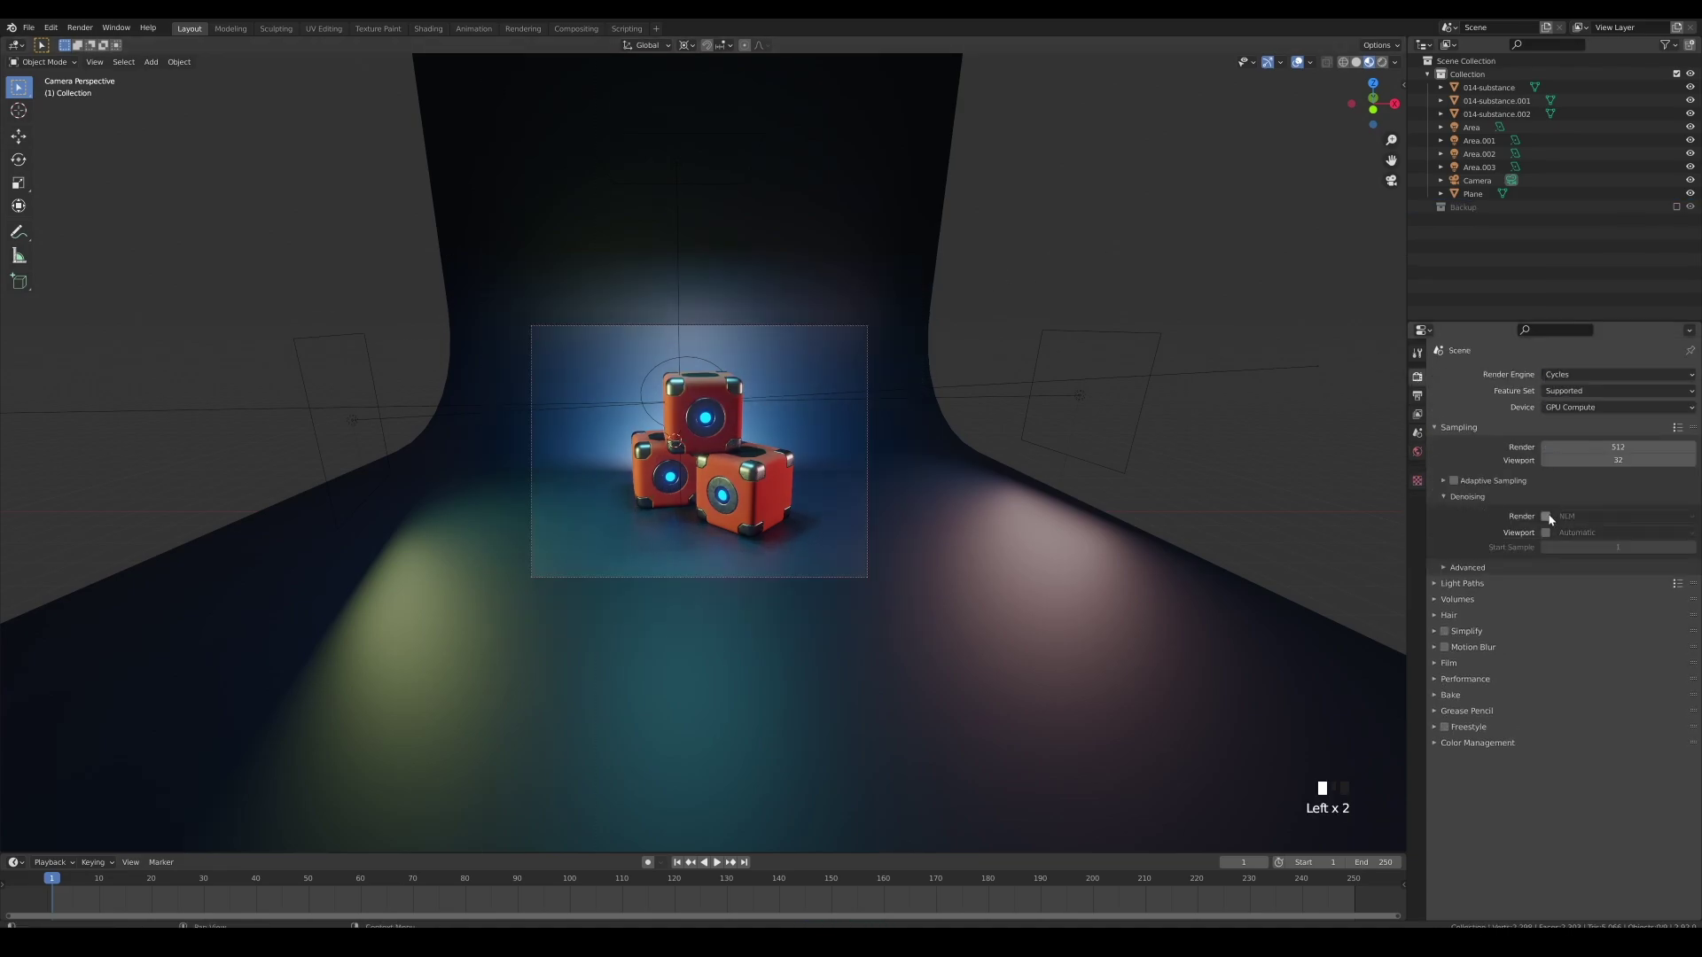
left_click(1575, 532)
Set the render tile size to 512 px in X and Y, and save the file.
left_click(1466, 679)
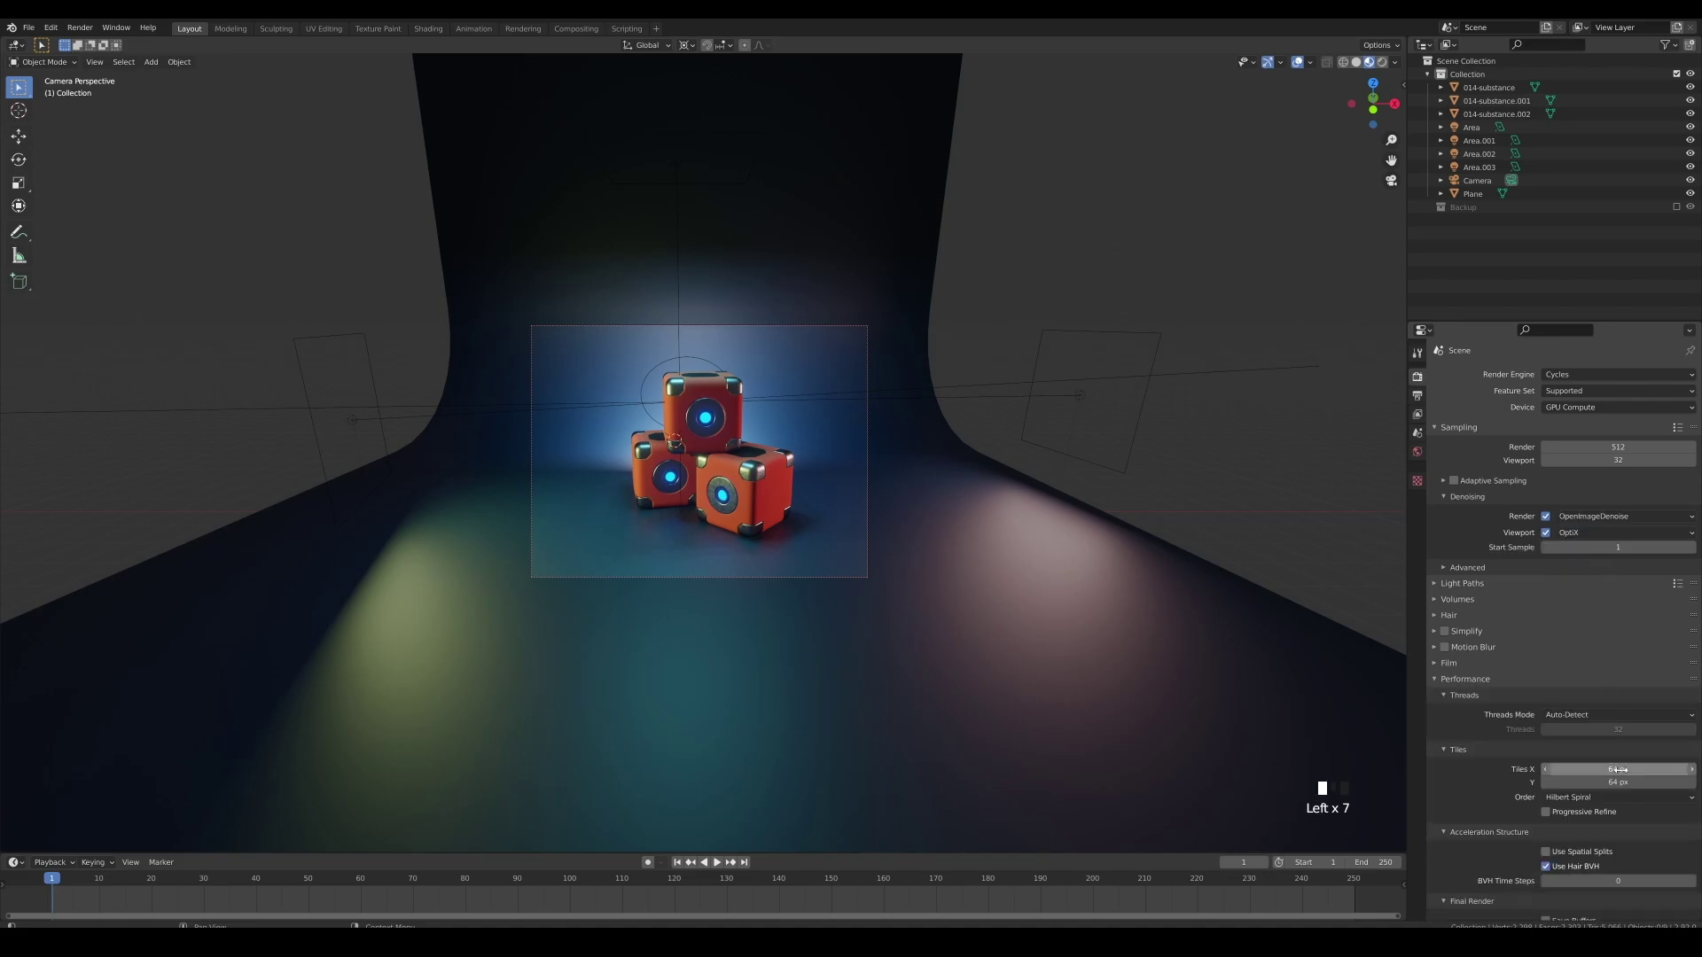
type("512")
key("Return")
key("ctrl+s")
Switch the viewport to Rendered shading to preview the cubes in Cycles.
key("z")
left_click(859, 103)
scroll(956, 525, "up", 4)
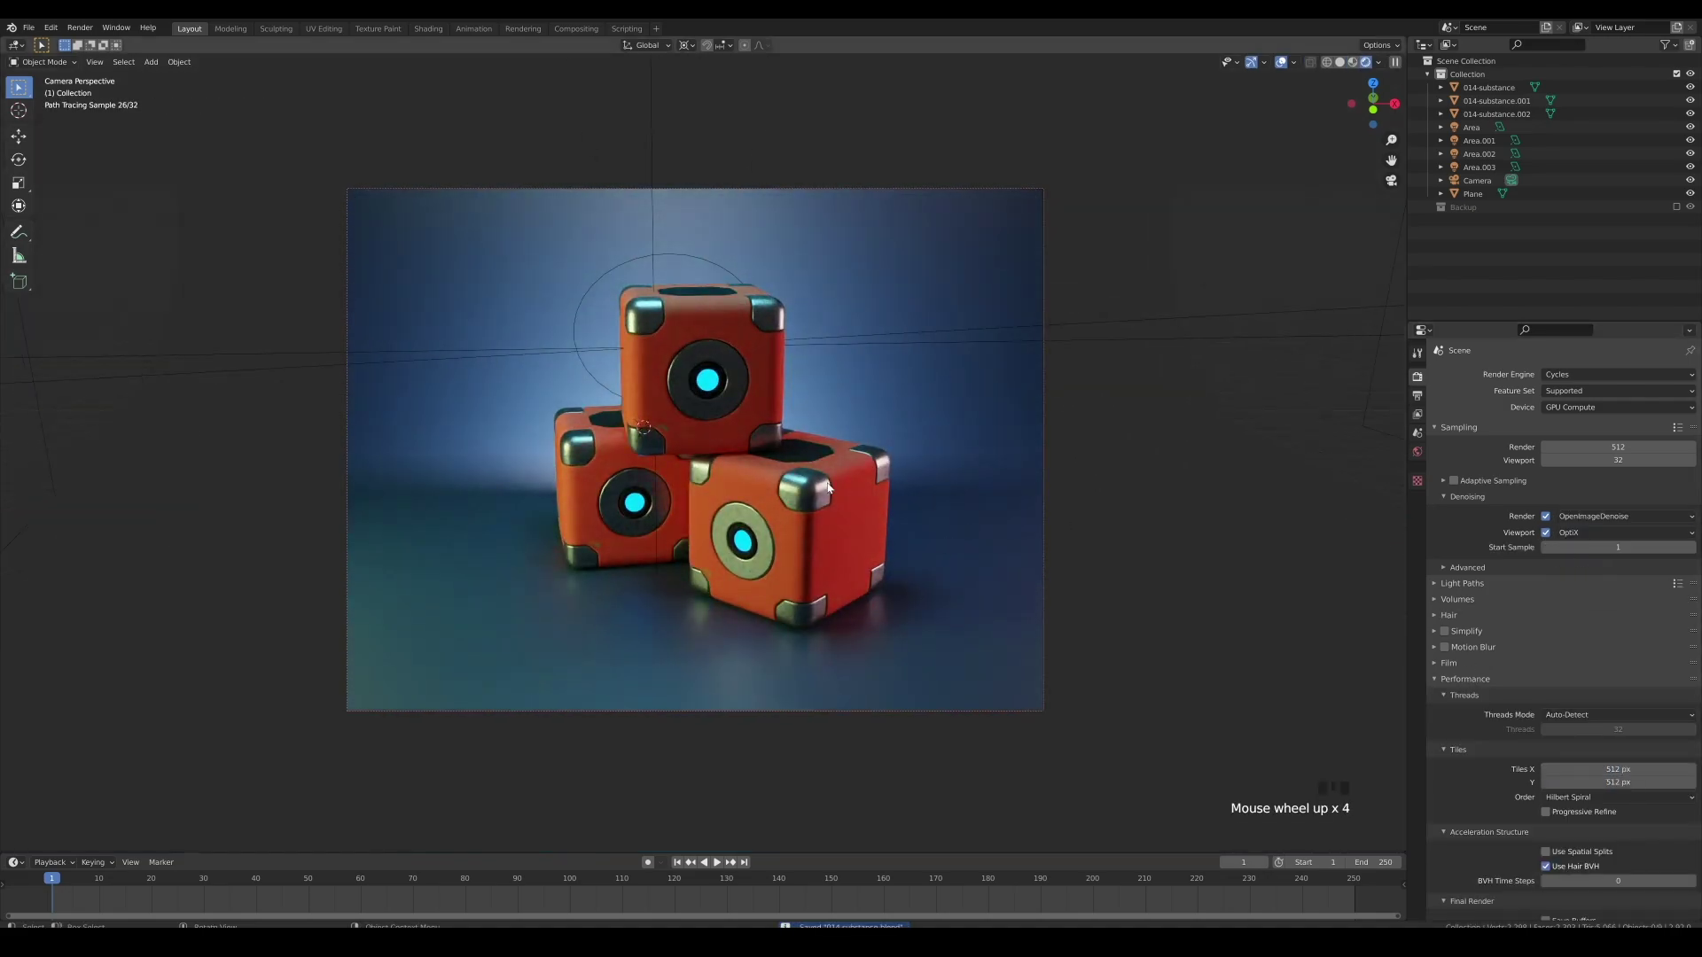
scroll(828, 489, "down", 3)
Reposition the overhead area light horizontally and adjust its height above the cubes.
left_click(681, 107)
key("g")
key("shift+z")
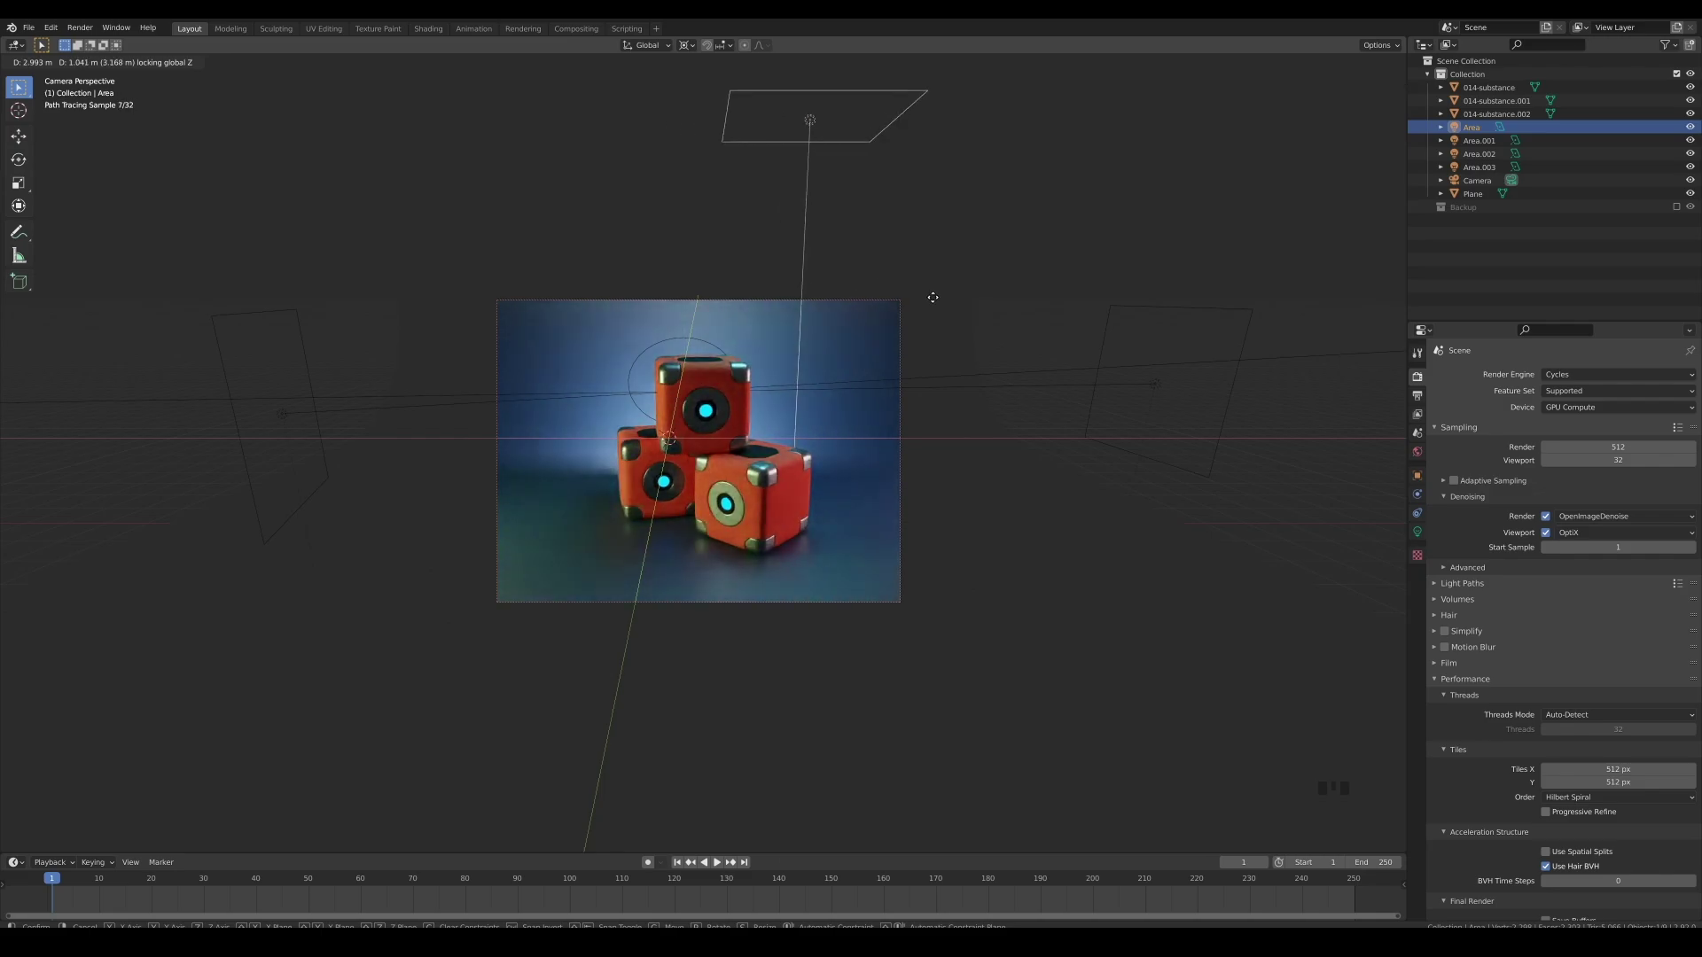
left_click(811, 306)
key("g")
key("z")
left_click(824, 332)
Set the backdrop material's roughness to about 0.75 and its base colour to a brighter saturated blue (H 0.645, V 0.152).
left_click(843, 410)
left_click(1417, 588)
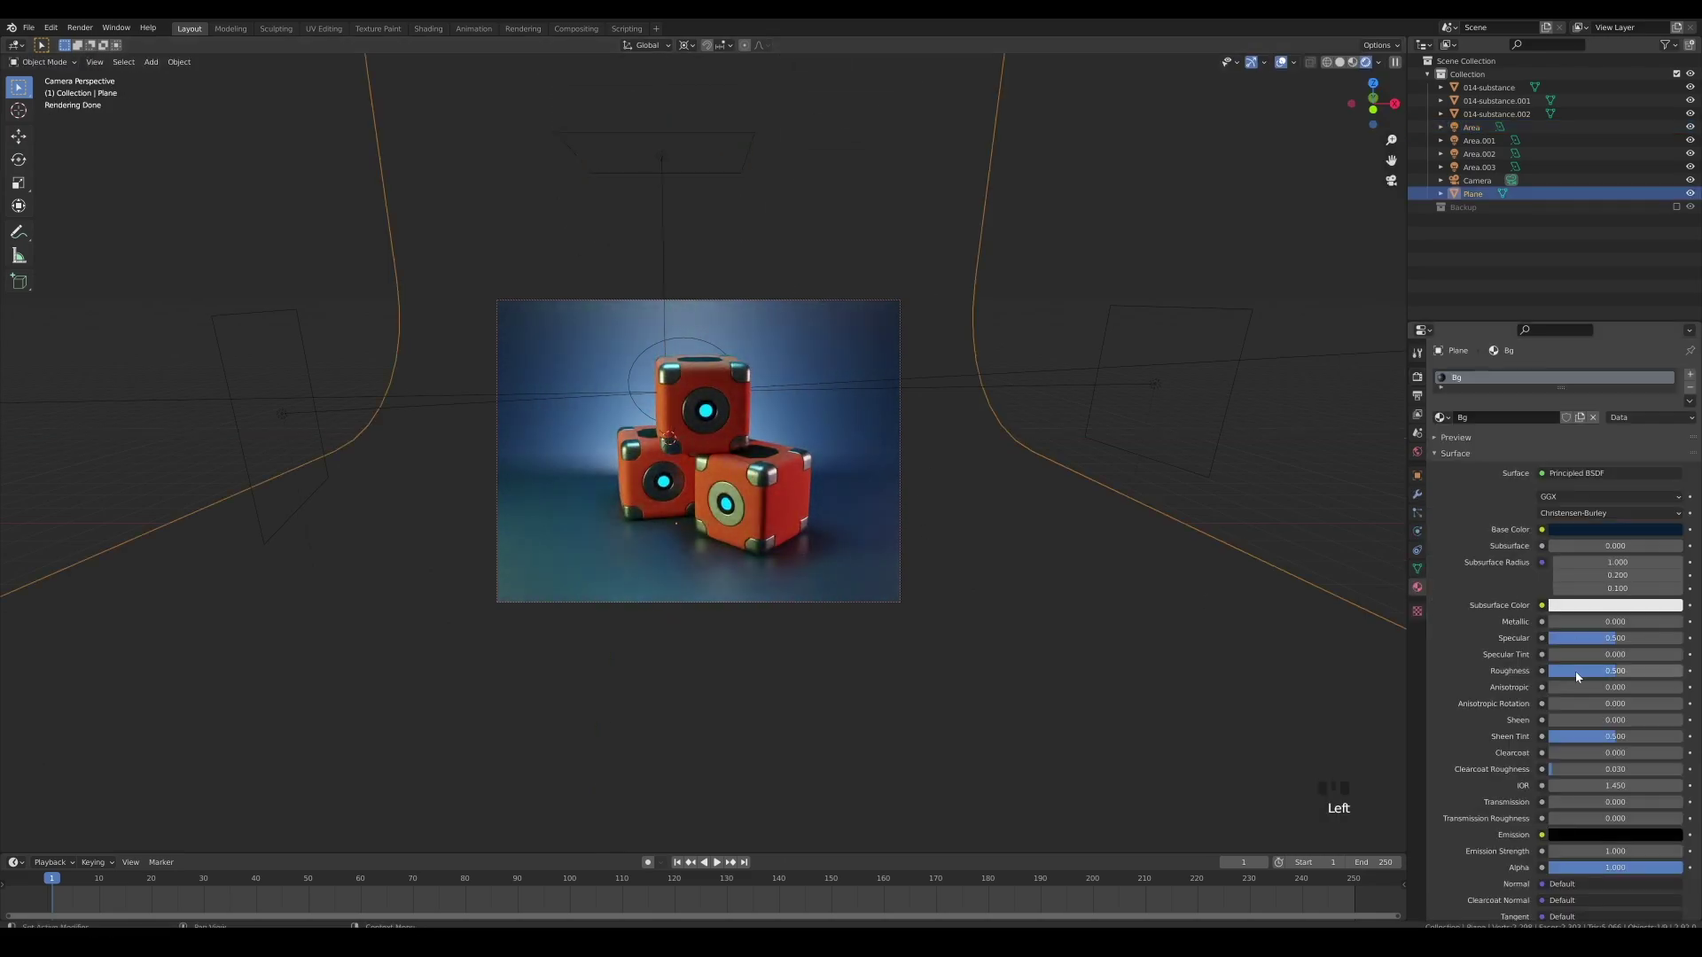
left_click_drag(1576, 672, 1610, 672)
left_click(1630, 531)
left_click_drag(1671, 420, 1672, 394)
left_click_drag(1635, 347, 1642, 357)
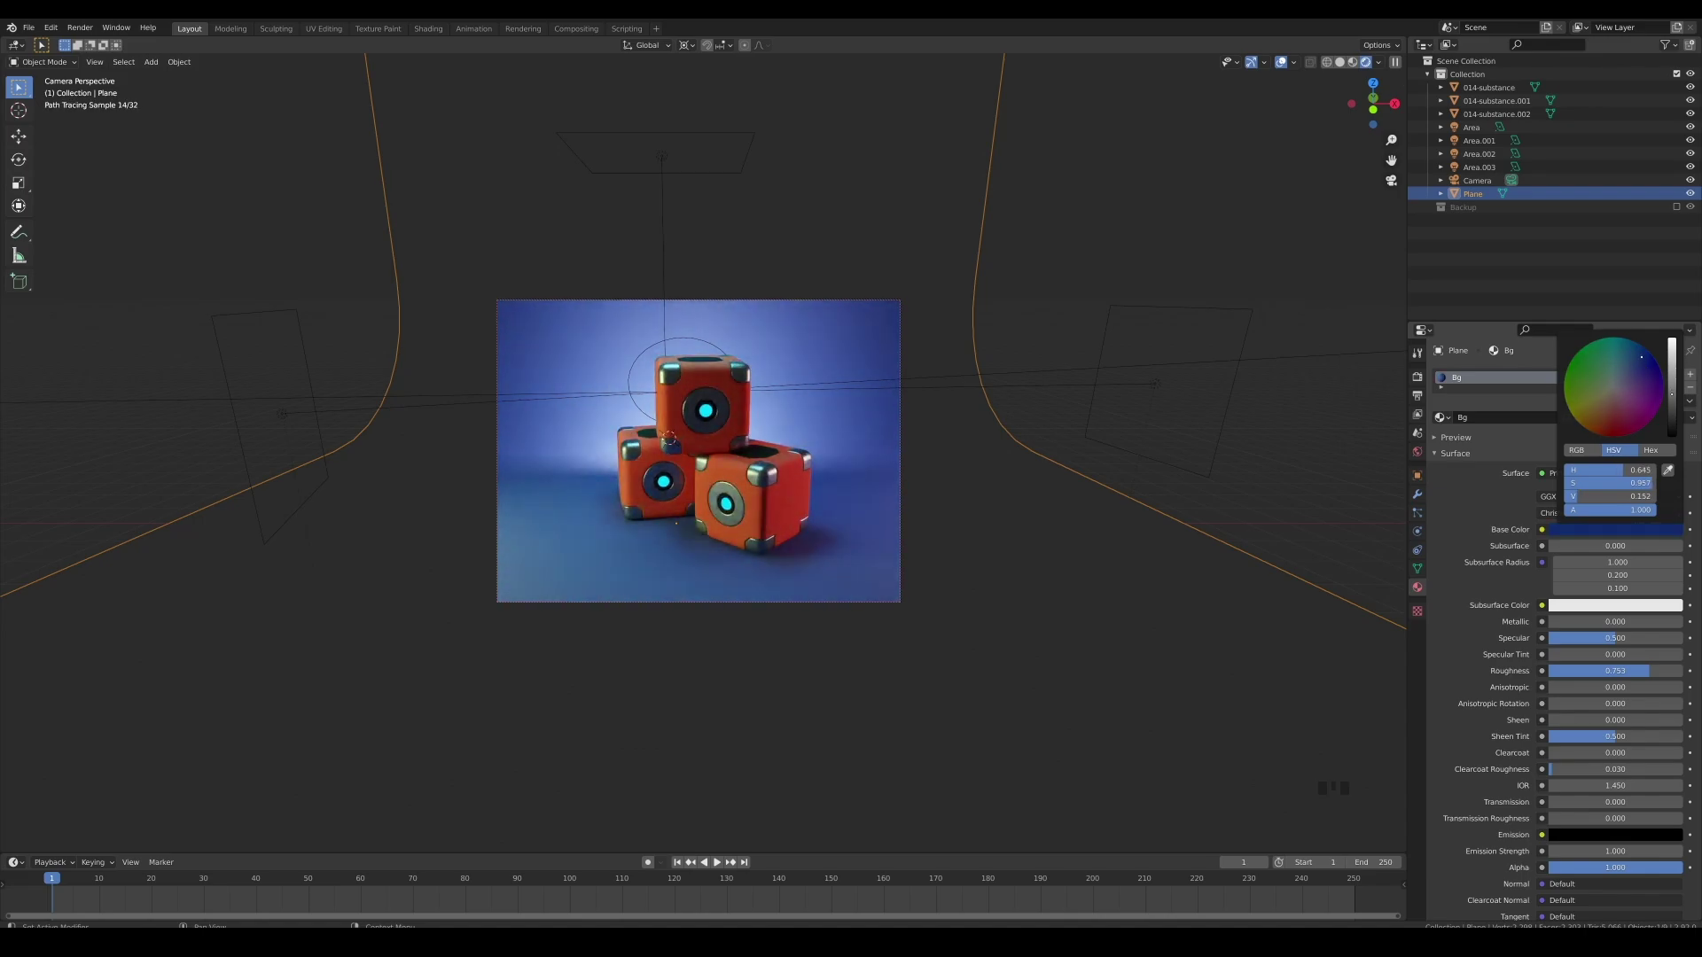
Move the disk light behind the cubes about 3.08 m along its local Z axis.
scroll(688, 173, "up", 3)
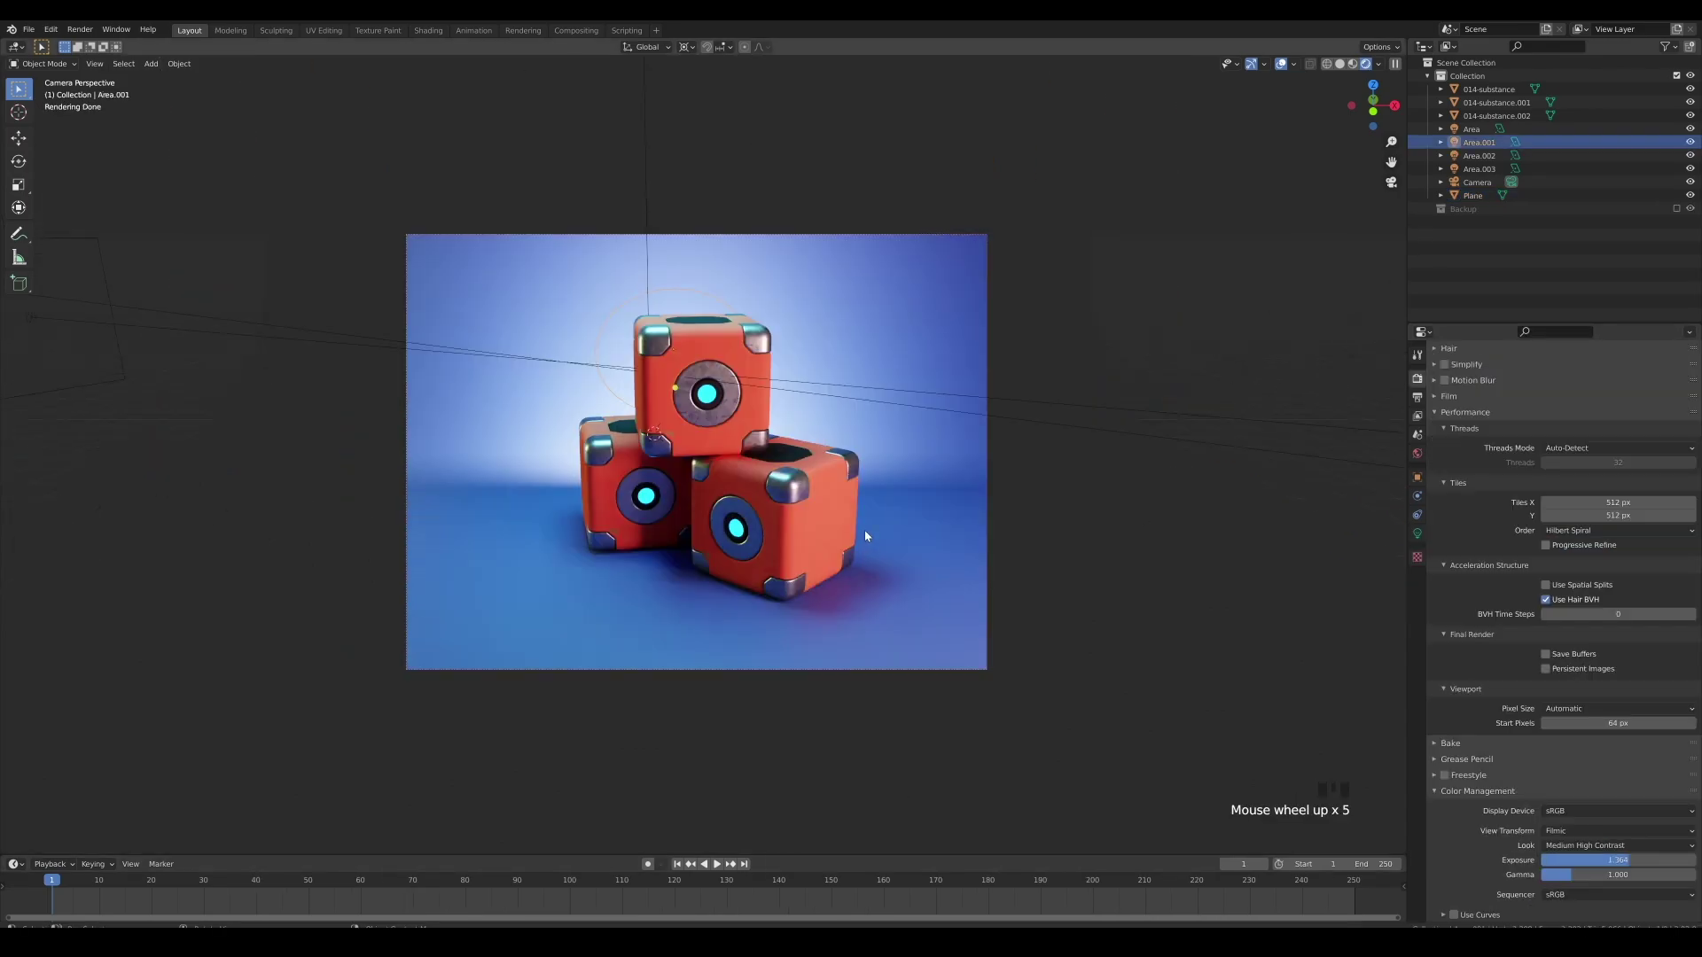
key("g")
key("z")
scroll(997, 472, "down", 1)
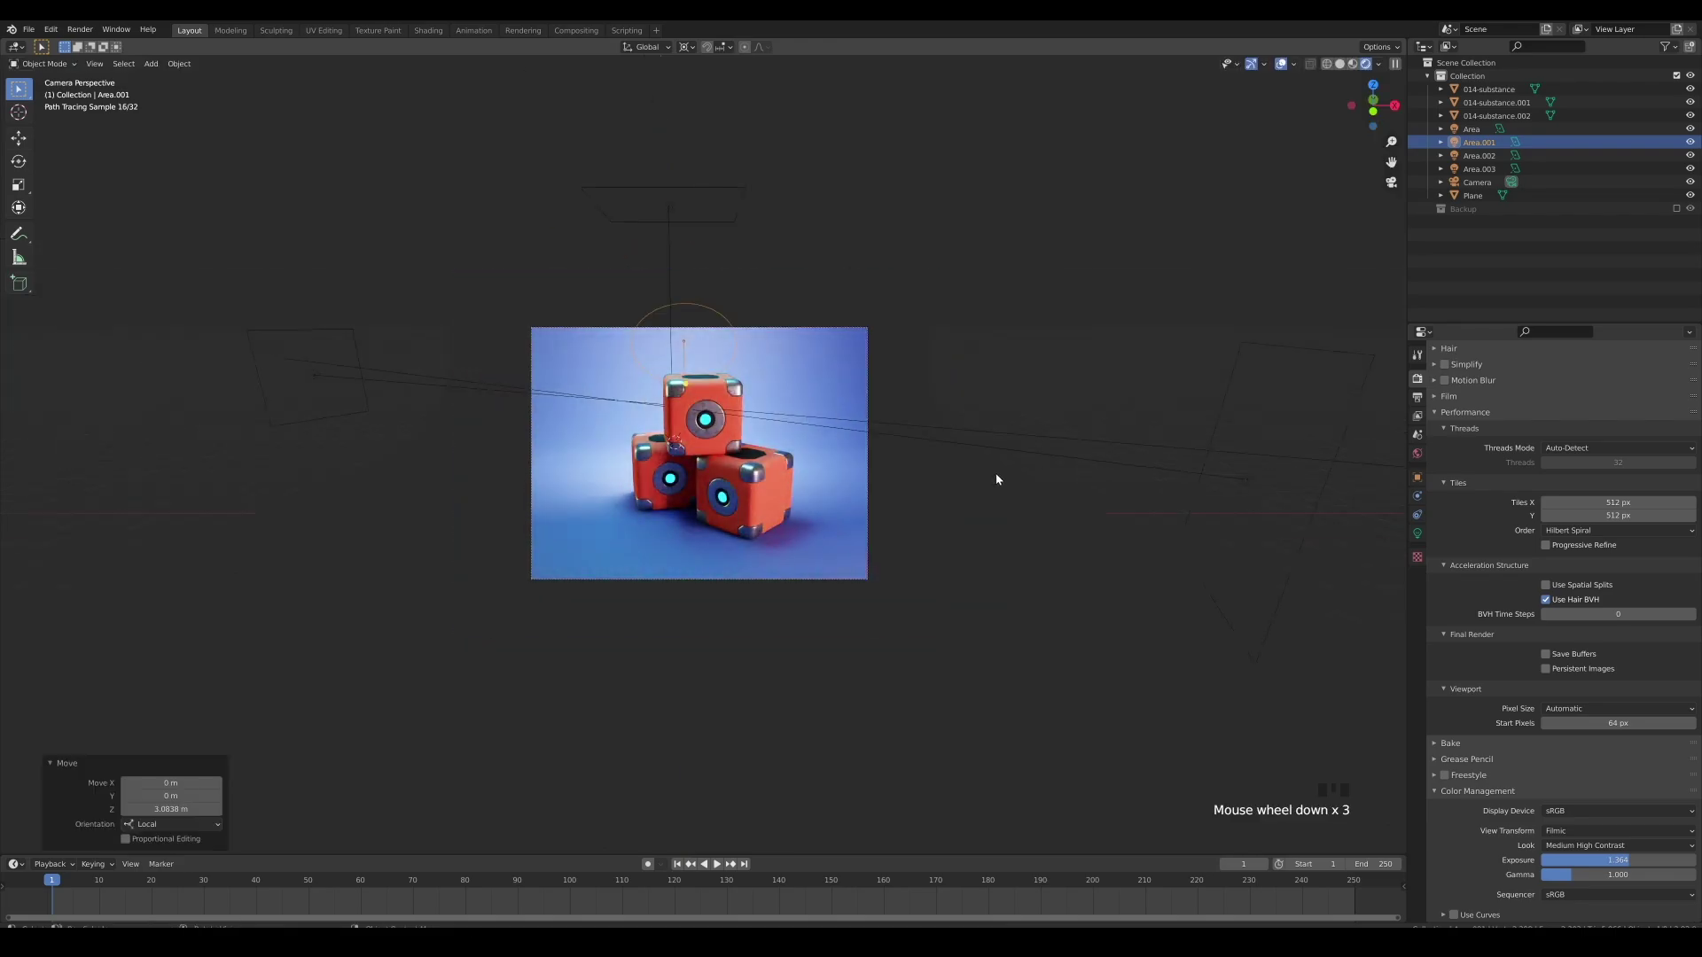
scroll(1030, 455, "up", 2)
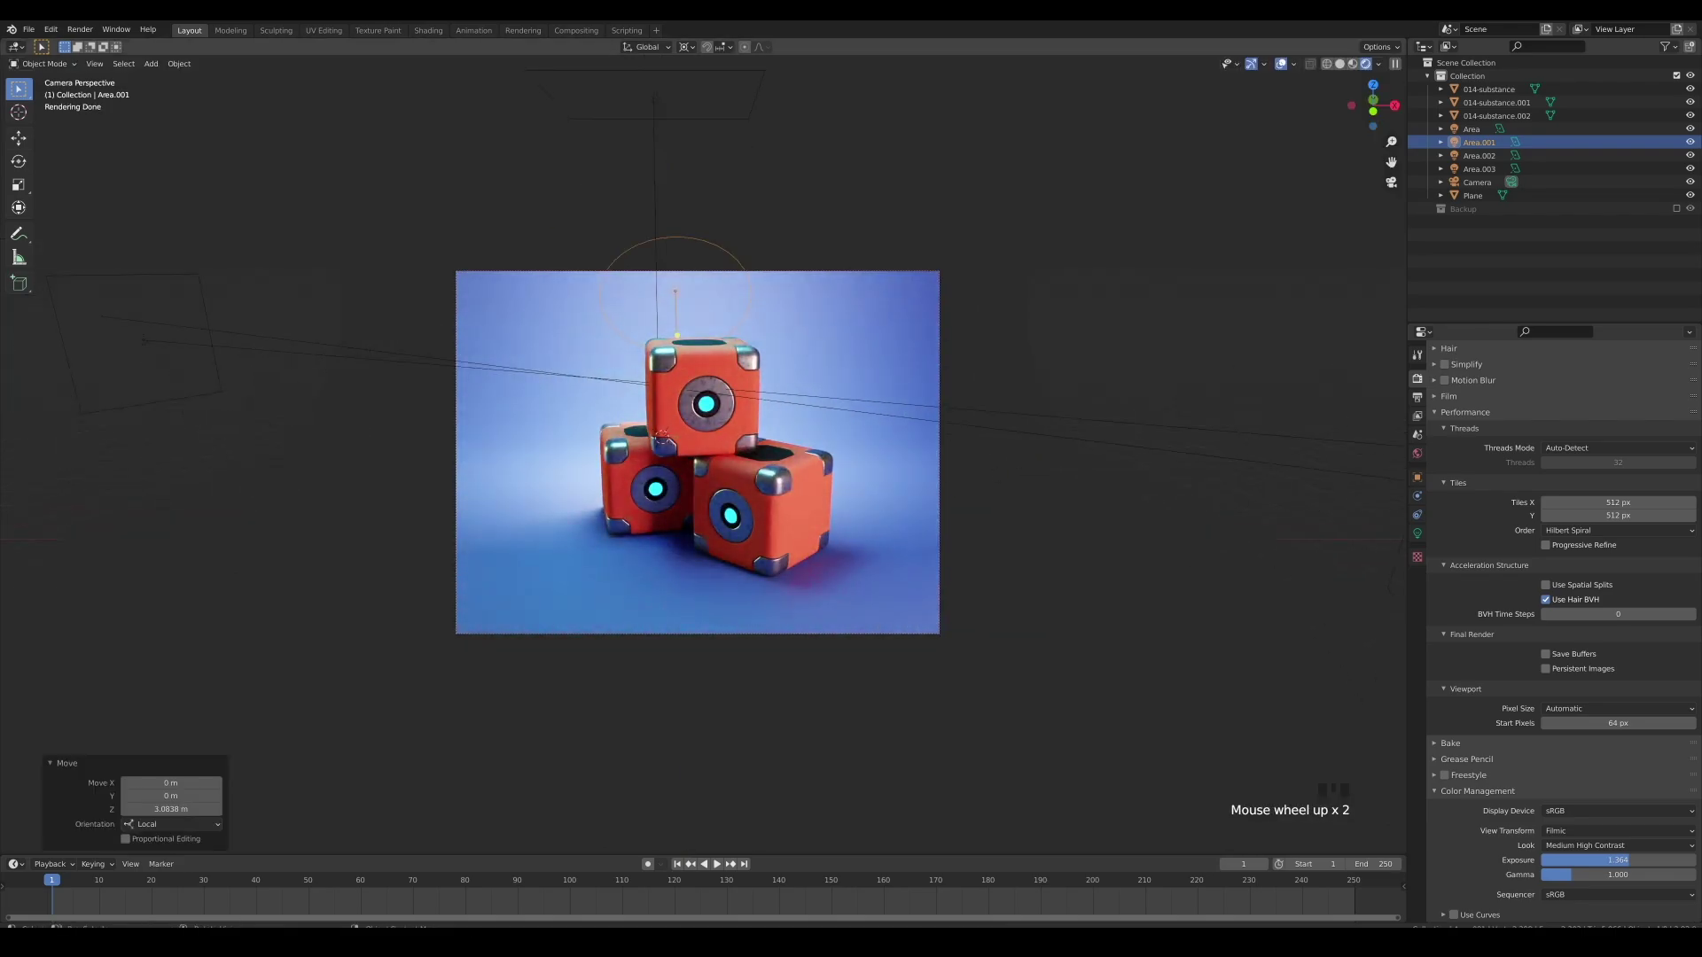